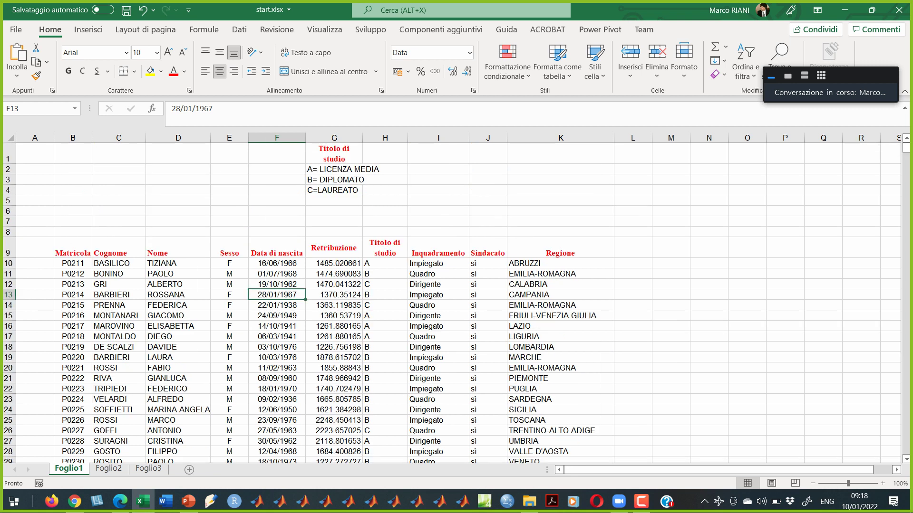
- Jump between the header and last record of the Data di nascita column, and to both ends of row 1173
key(ctrl+Down)
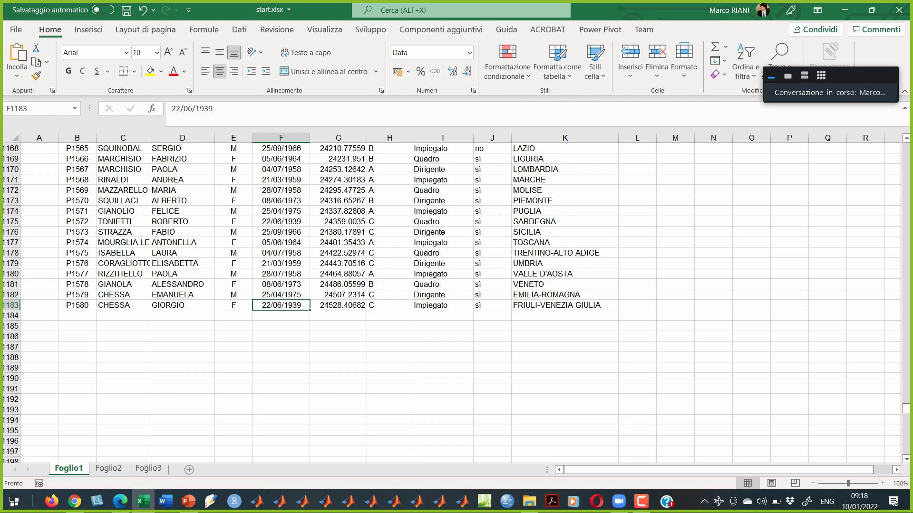
key(ctrl+Up)
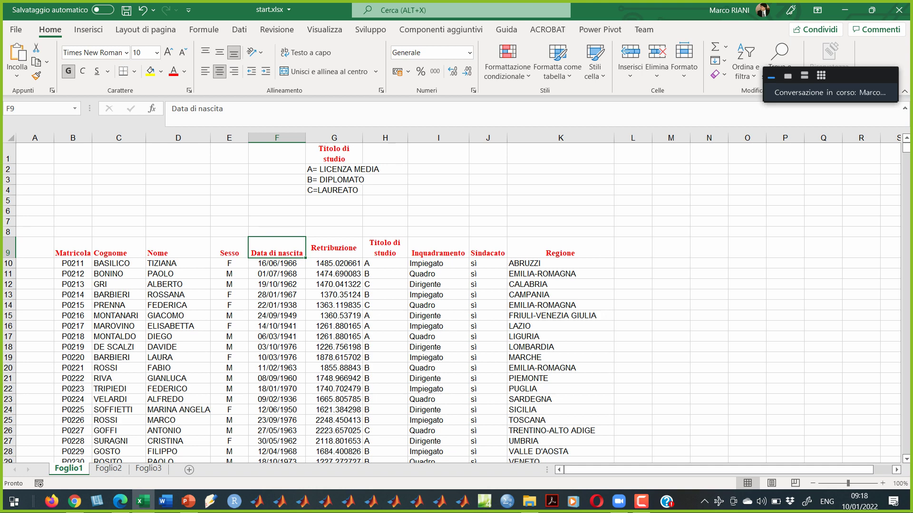
key(ctrl+Down)
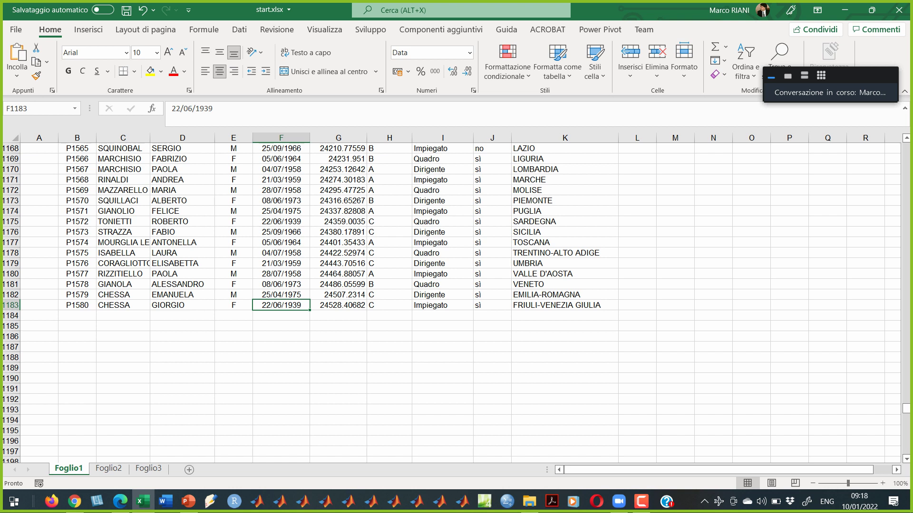
click(182, 200)
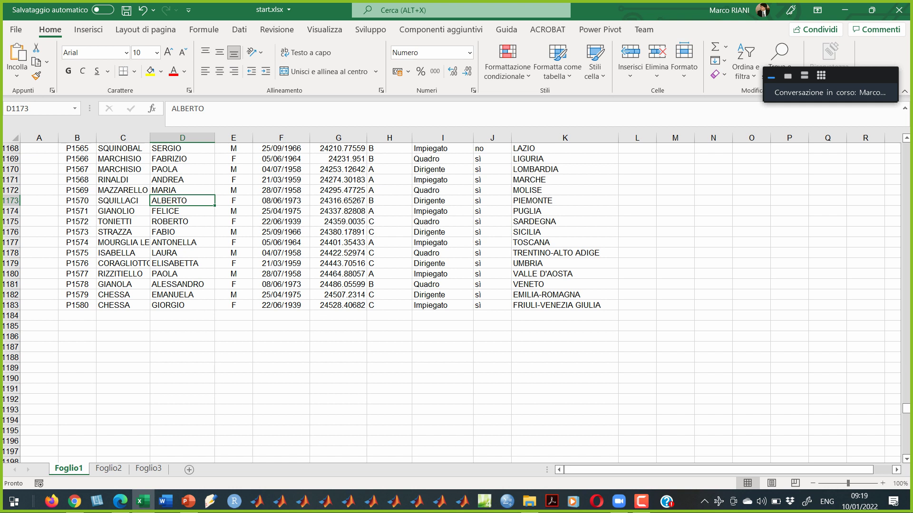
key(ctrl+Right)
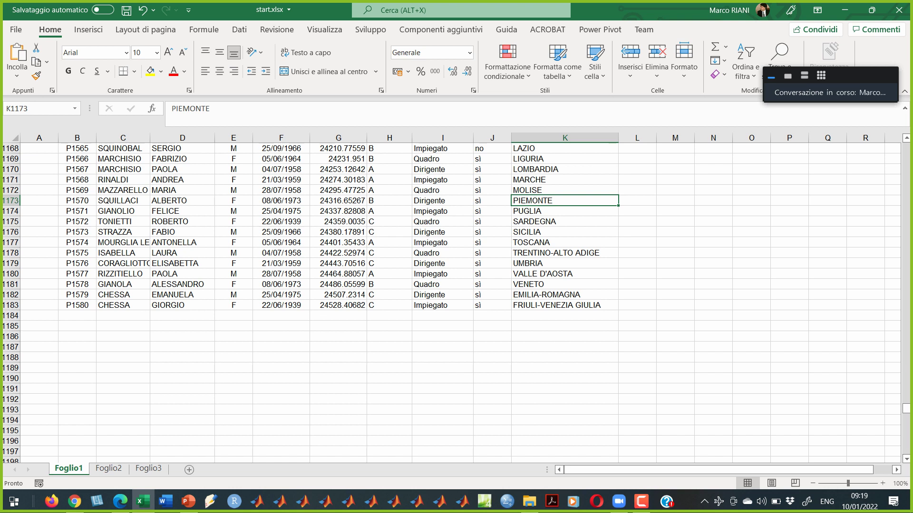
key(ctrl+Left)
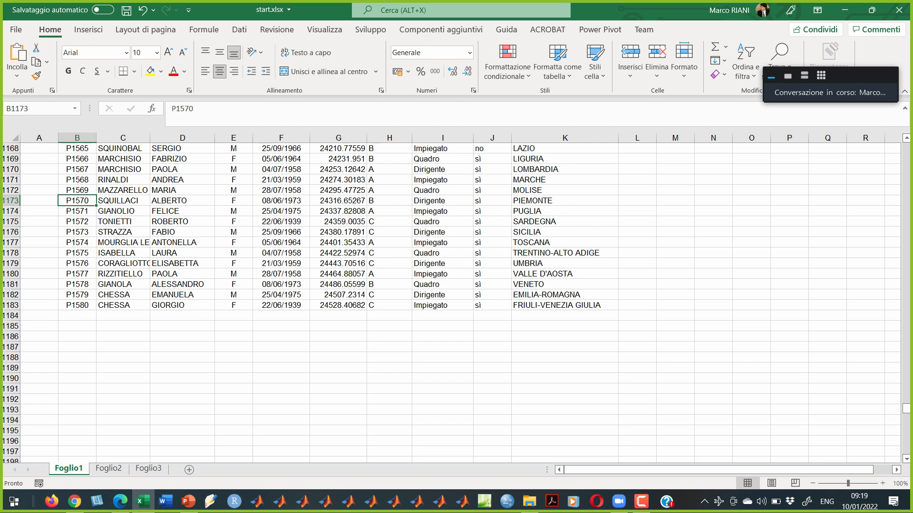
- Look at records in the middle of the list and return to the Data di nascita header in row 9
click(282, 242)
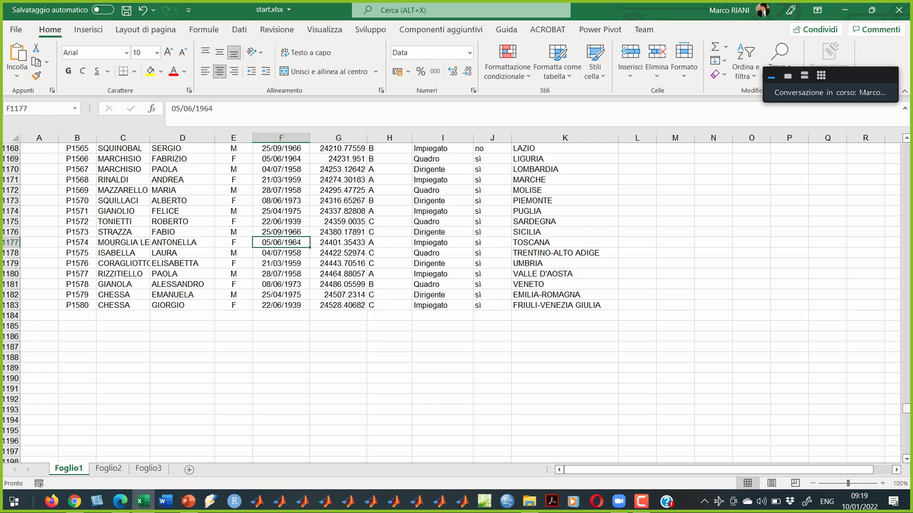
drag(906, 408, 906, 286)
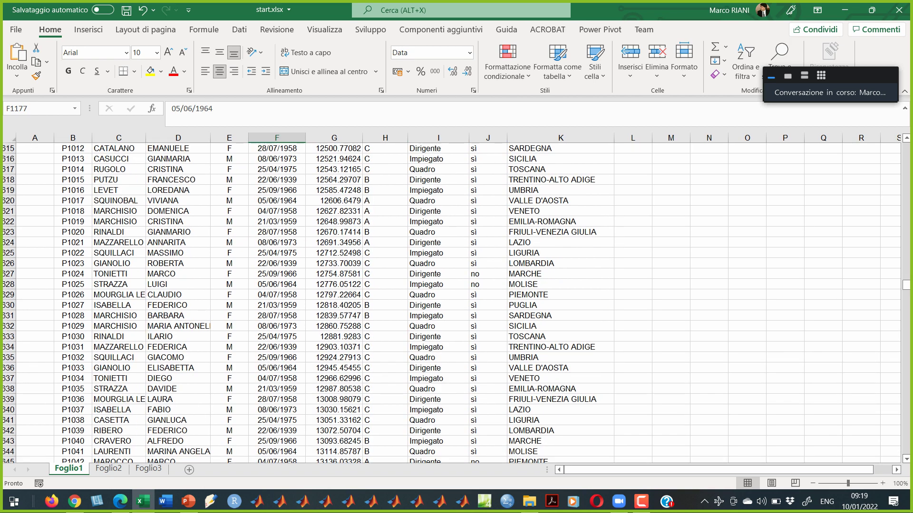
click(334, 368)
click(437, 388)
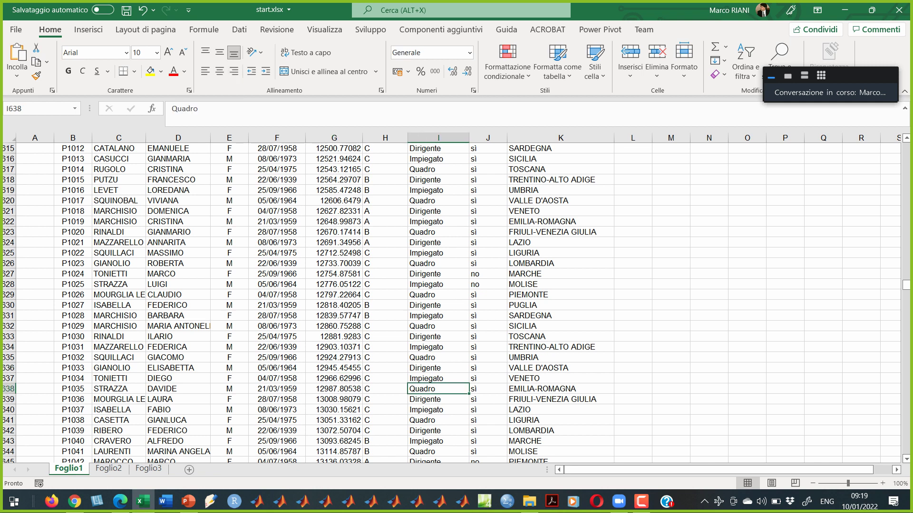
key(ctrl+Up)
click(334, 315)
click(277, 247)
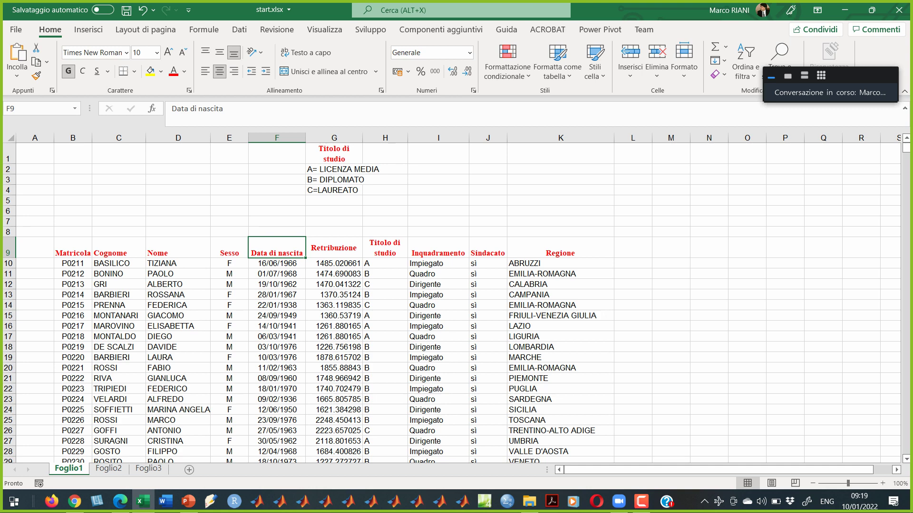
- Select the whole Data di nascita column from its header F9 to the last record, and review the selection back up
click(276, 316)
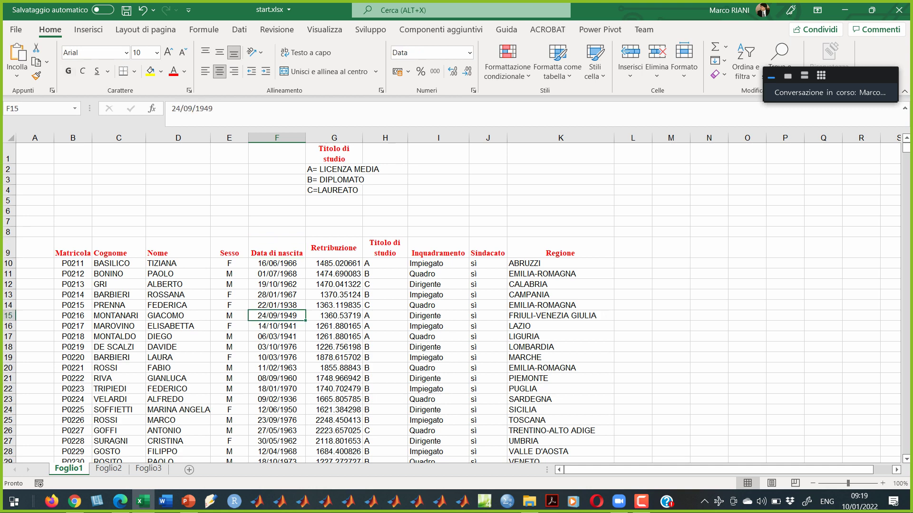
click(277, 273)
click(276, 248)
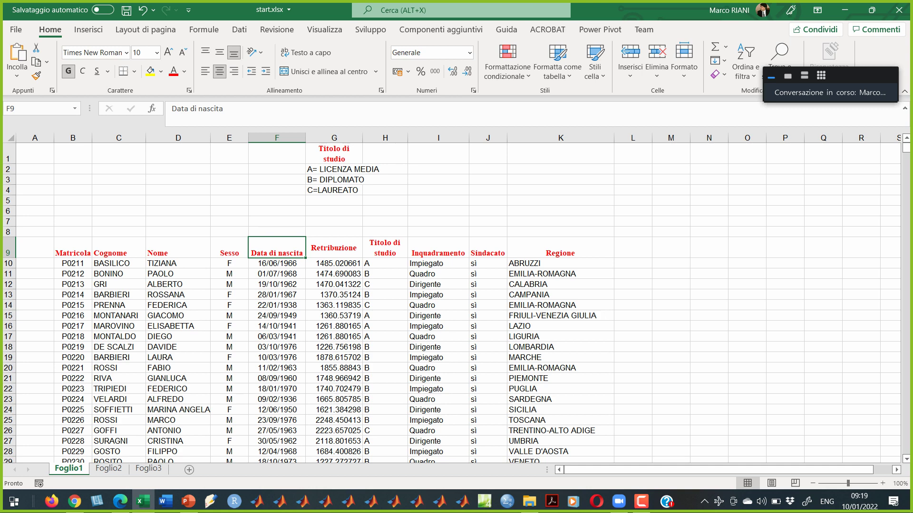
key(ctrl+shift+Down)
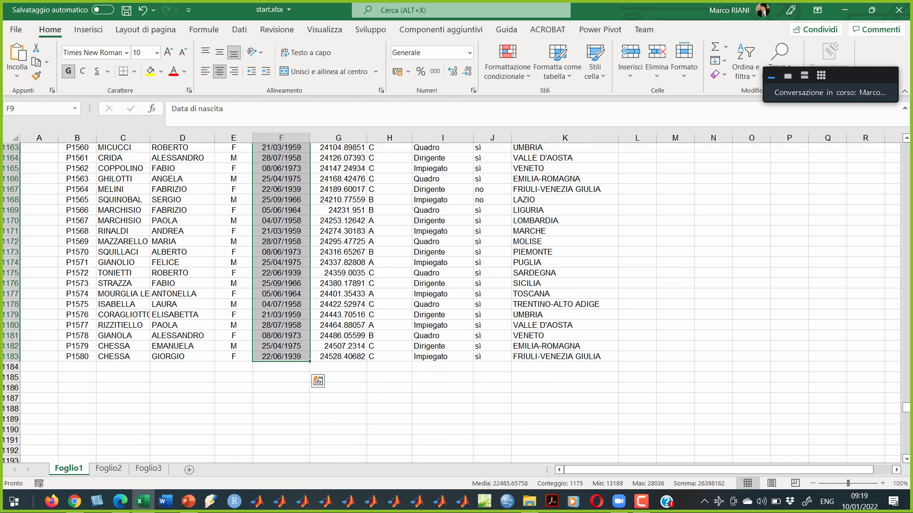
scroll(452, 302, up, 20)
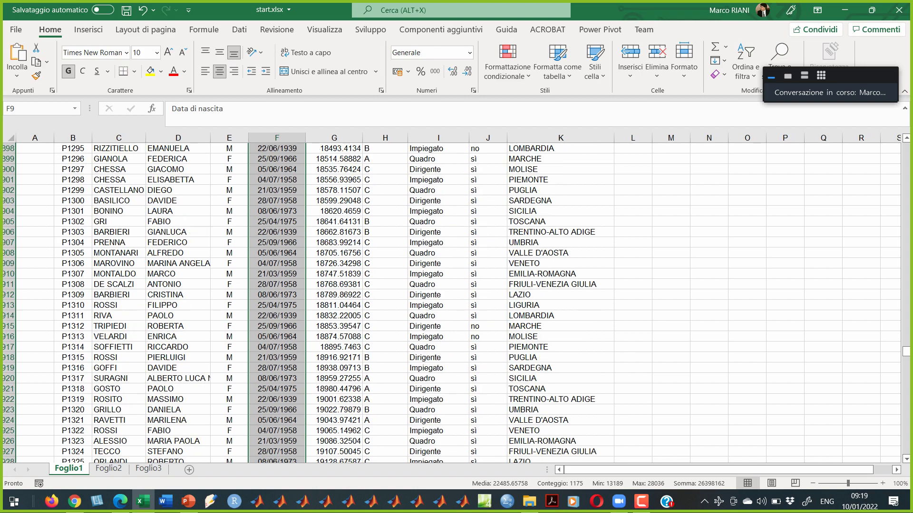
scroll(451, 302, up, 20)
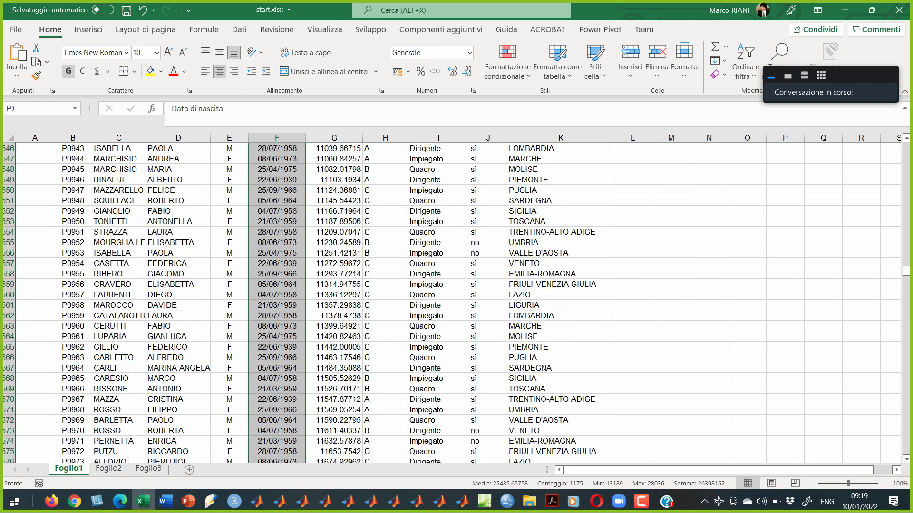
scroll(451, 303, up, 20)
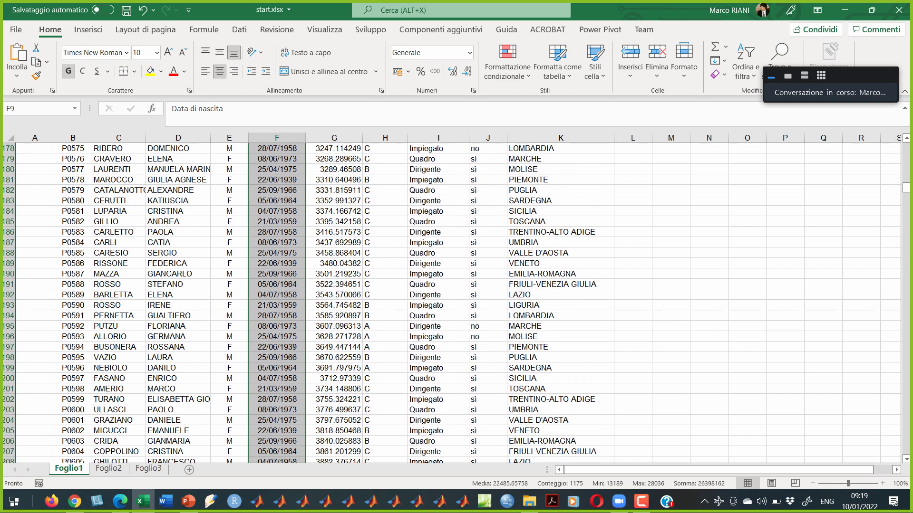
scroll(451, 302, up, 20)
- Try to select the whole table by extending from the Matricola header across to the Regione column and down the records
click(229, 326)
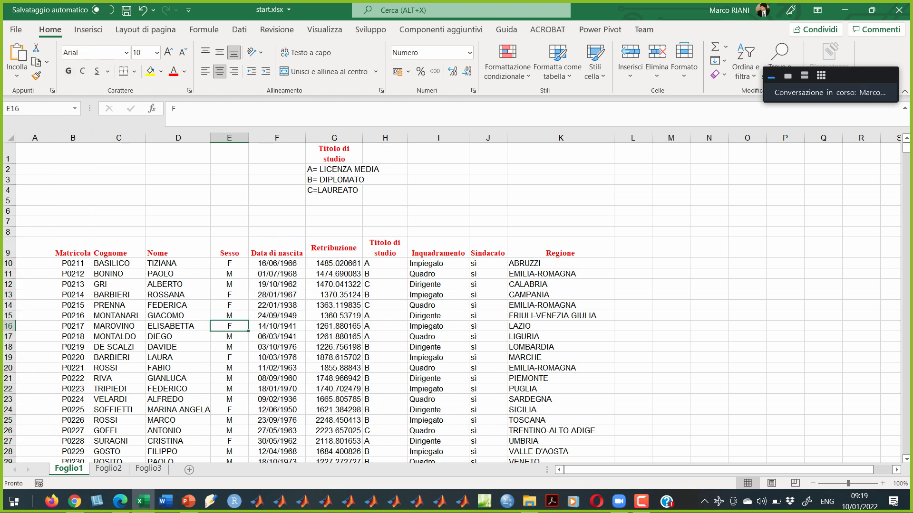
click(177, 263)
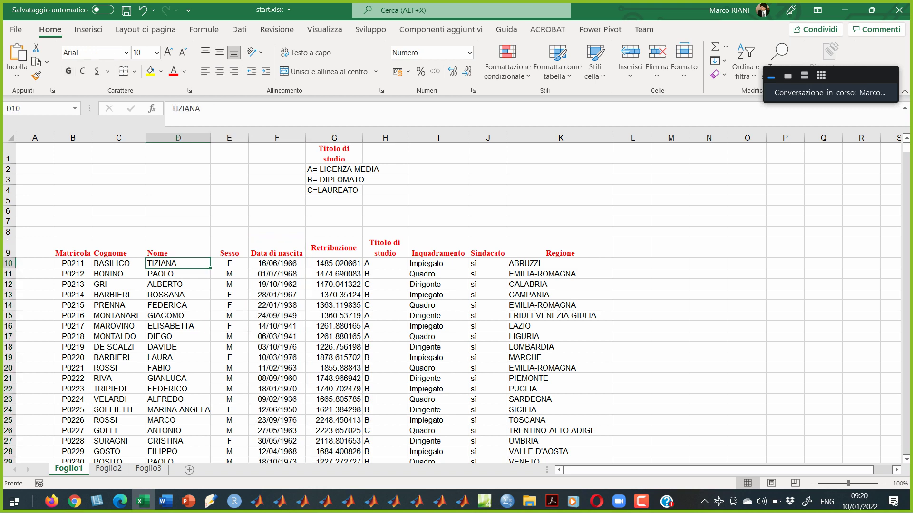
click(229, 295)
click(73, 247)
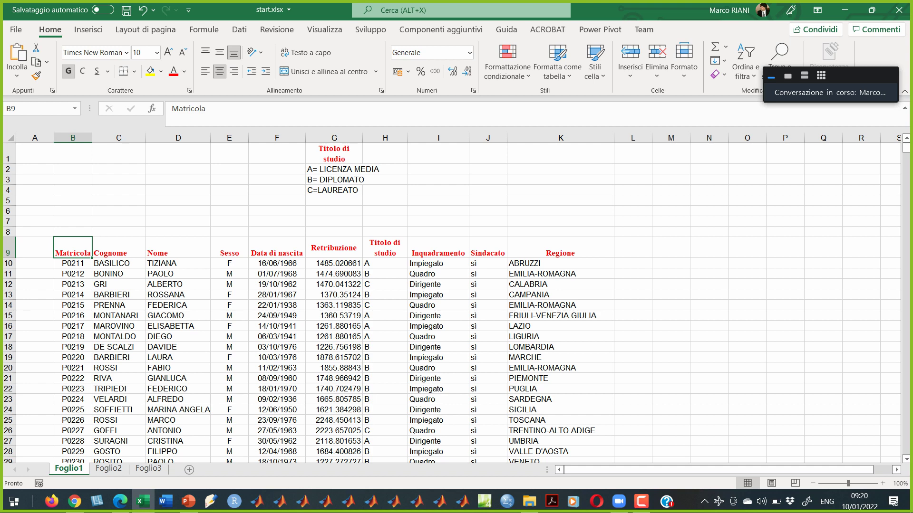
click(118, 284)
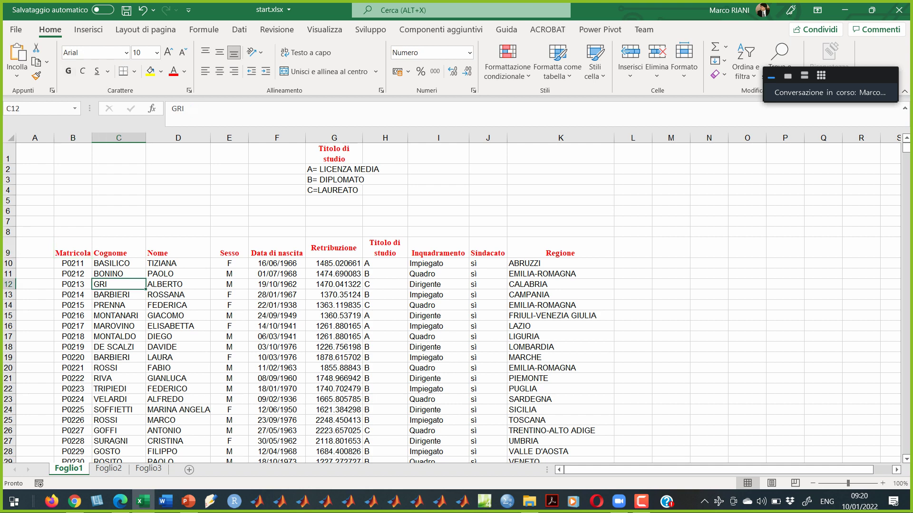
drag(73, 248, 610, 459)
click(234, 284)
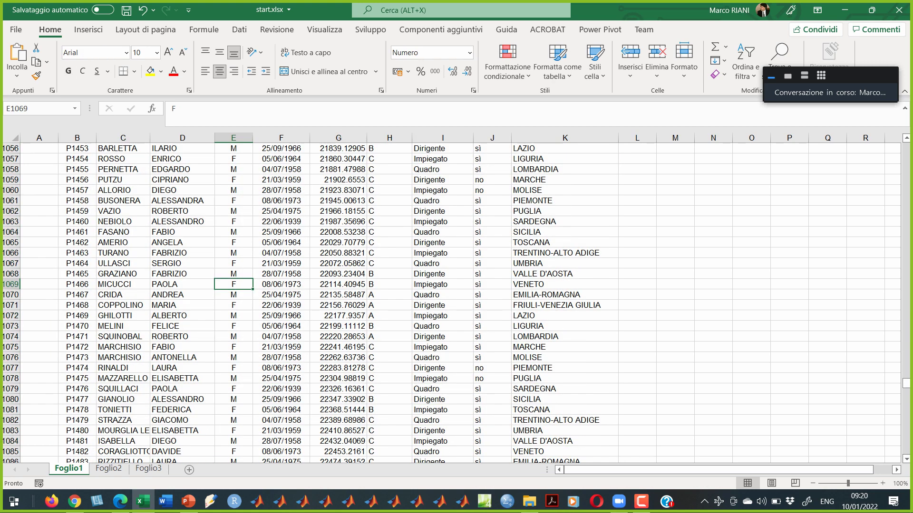
- Select the entire table from the Matricola header B9 to the last Regione record K1183, and review it at 25% zoom
key(ctrl+Up)
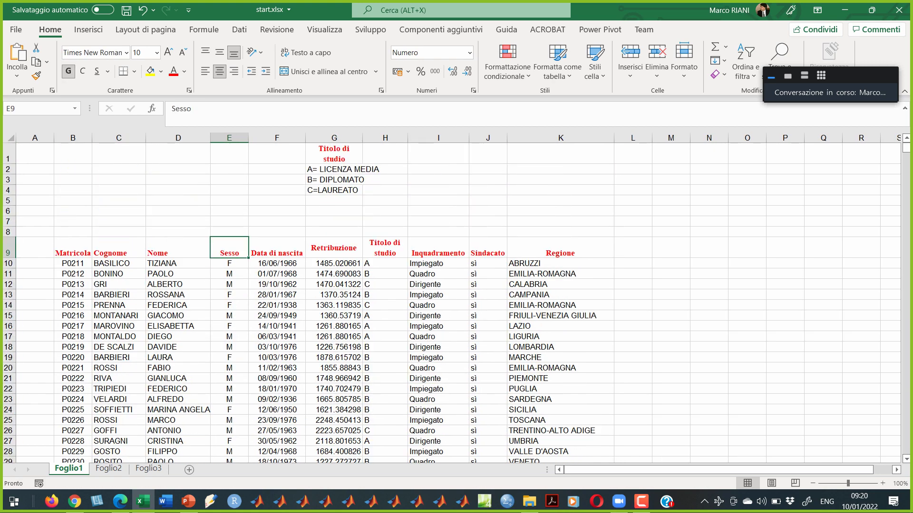
key(ctrl+Left)
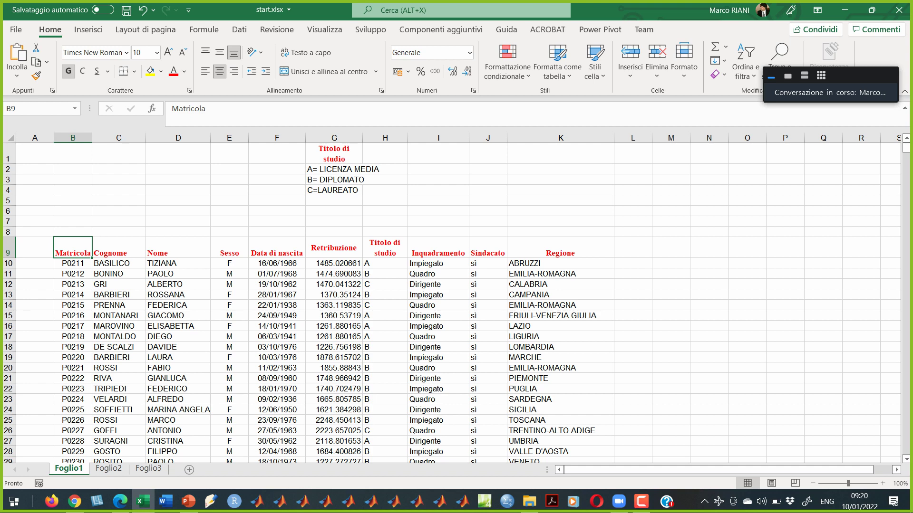
key(ctrl+shift+Down)
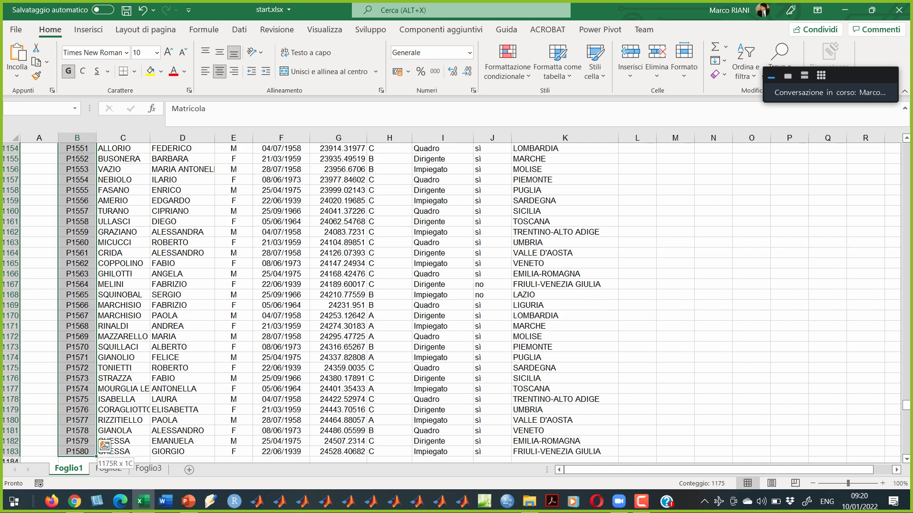
key(ctrl+shift+Right)
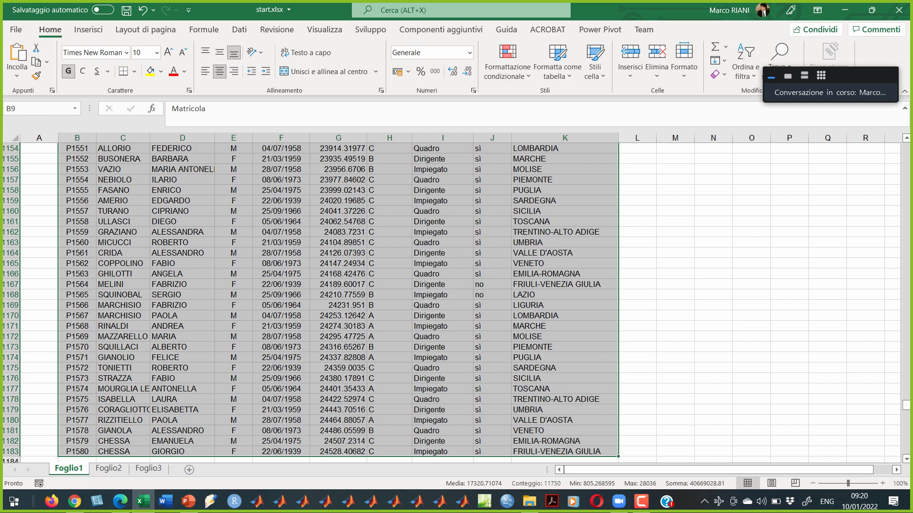
ctrl+scroll(456, 298, down, 4)
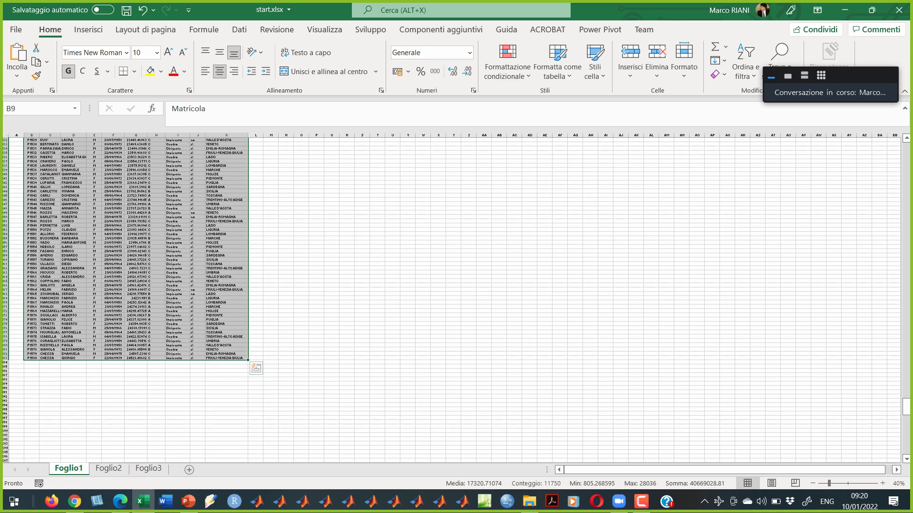
scroll(452, 299, up, 20)
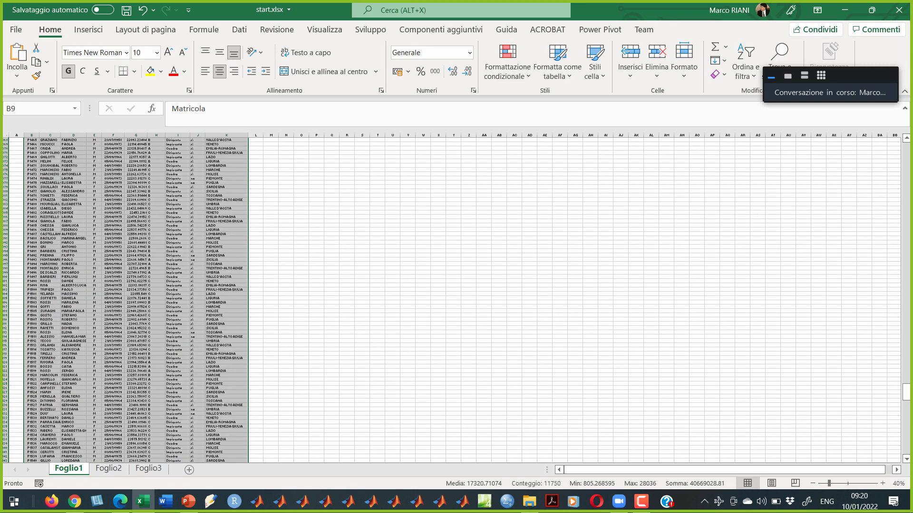
ctrl+scroll(452, 298, down, 2)
ctrl+scroll(452, 298, up, 2)
ctrl+scroll(452, 298, down, 1)
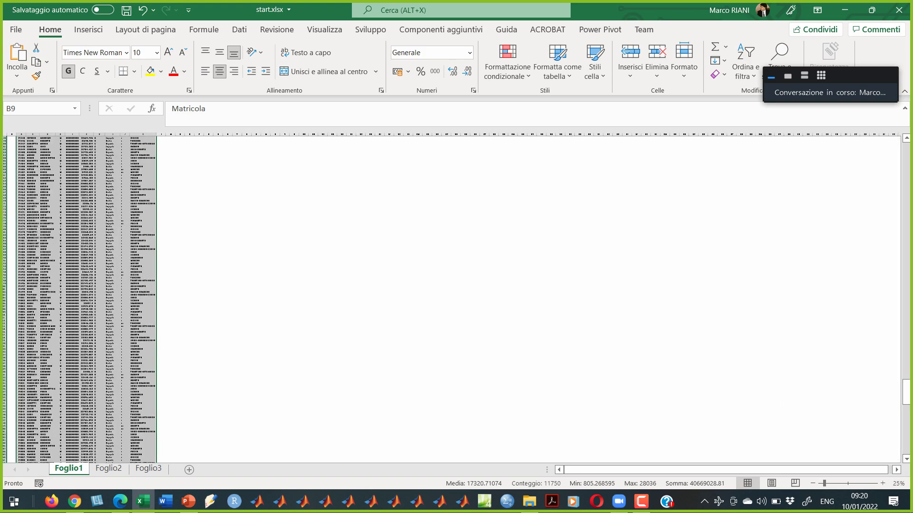
scroll(86, 299, up, 20)
click(48, 262)
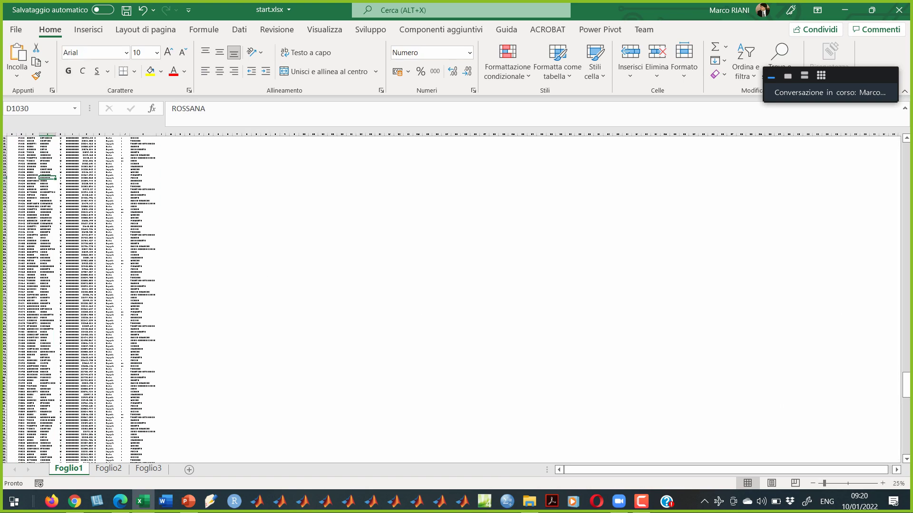
- Zoom the sheet in to 130% and return to the Matricola header at the start of the table
scroll(86, 299, up, 20)
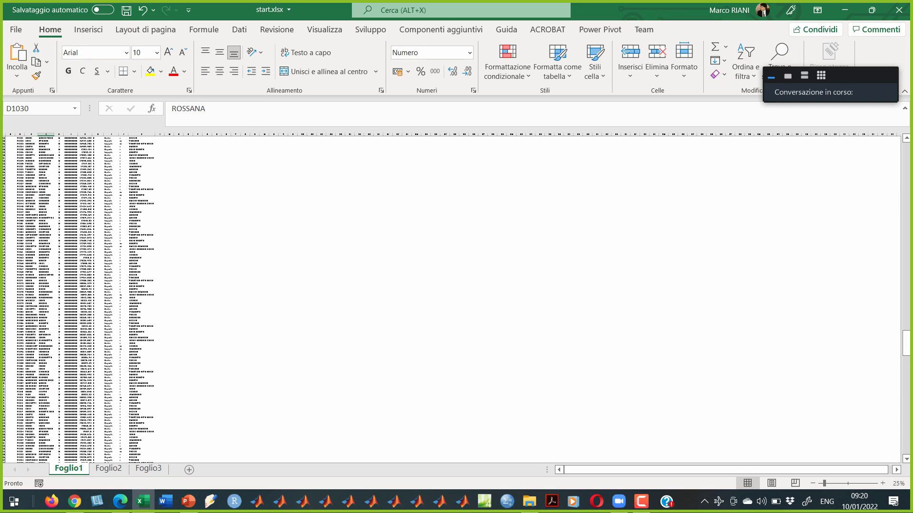
drag(48, 267, 2, 125)
click(67, 192)
scroll(68, 193, up, 3)
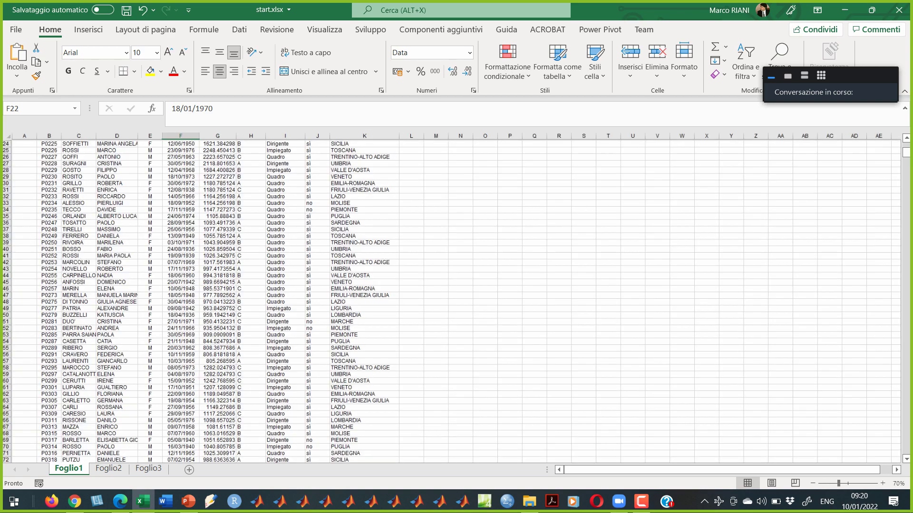
scroll(452, 298, up, 3)
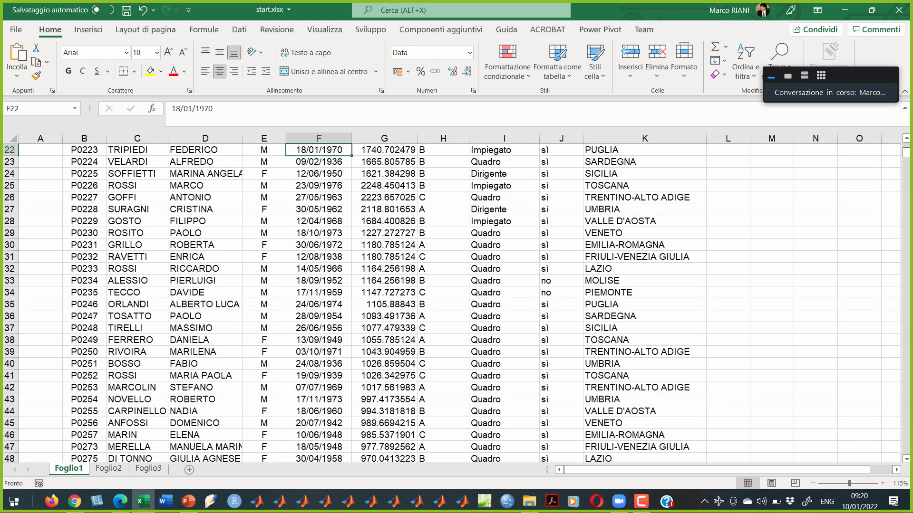
scroll(451, 298, up, 1)
click(94, 194)
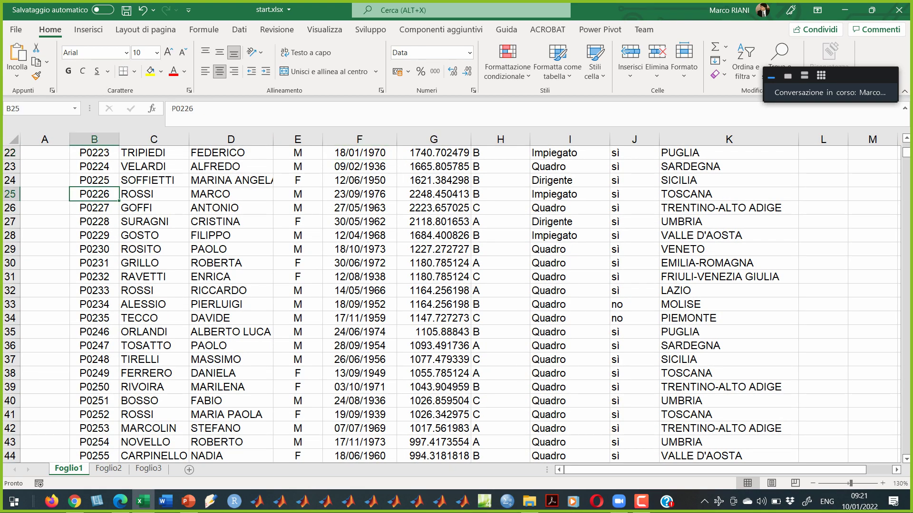
key(ctrl+Up)
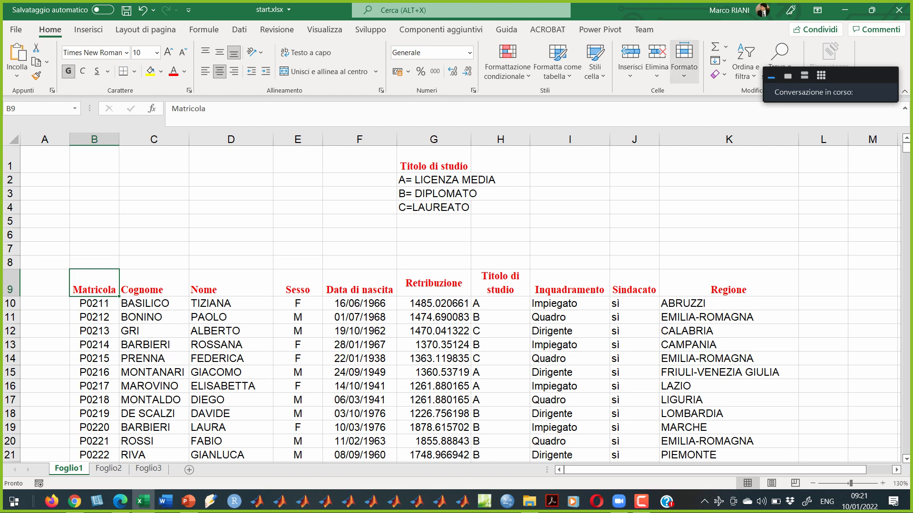
click(433, 344)
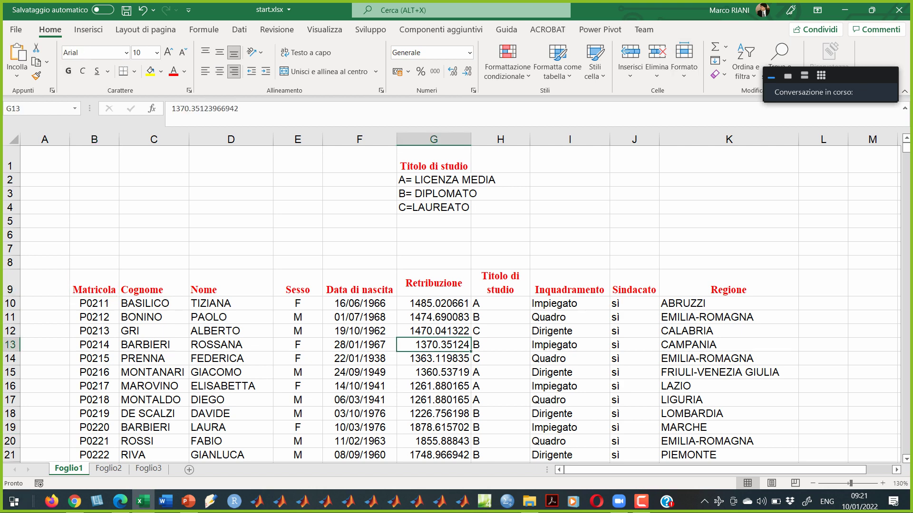
- Select the Data di nascita cells from F15 up to the column header in F9
click(359, 359)
click(360, 317)
click(359, 359)
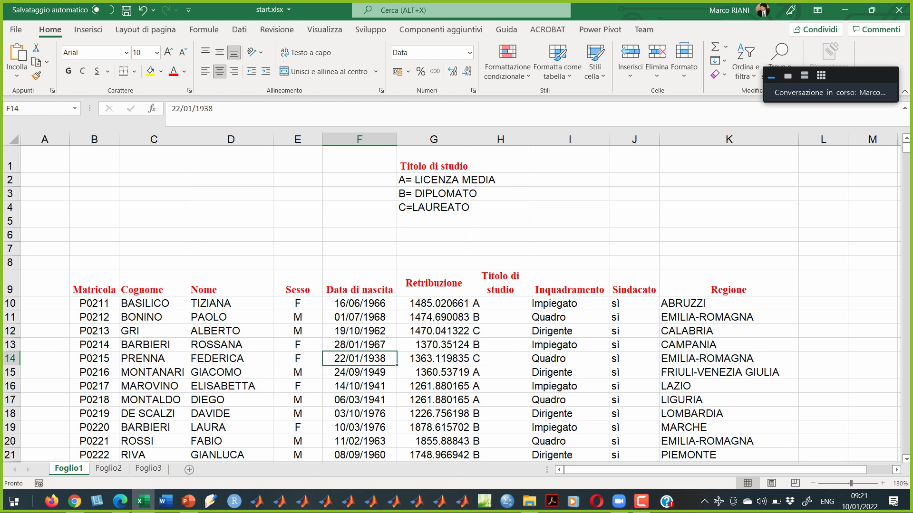
click(360, 372)
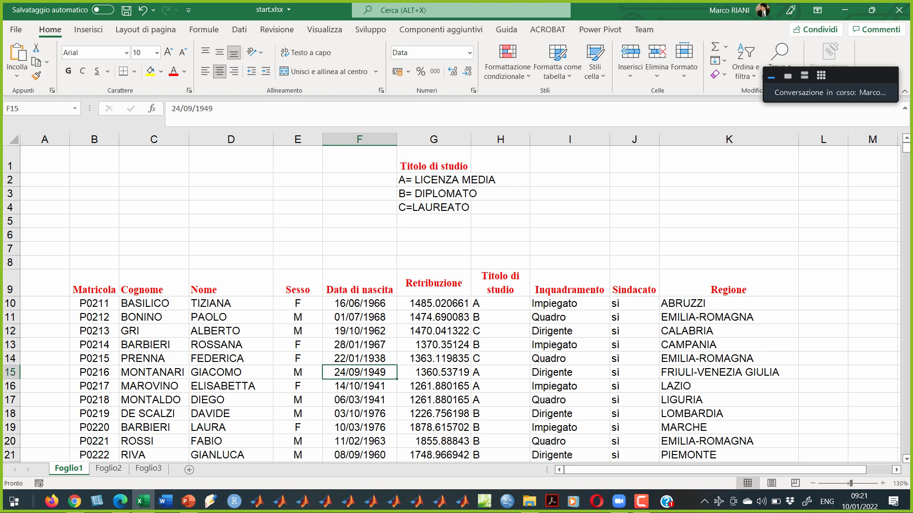
key(ctrl+shift+Up)
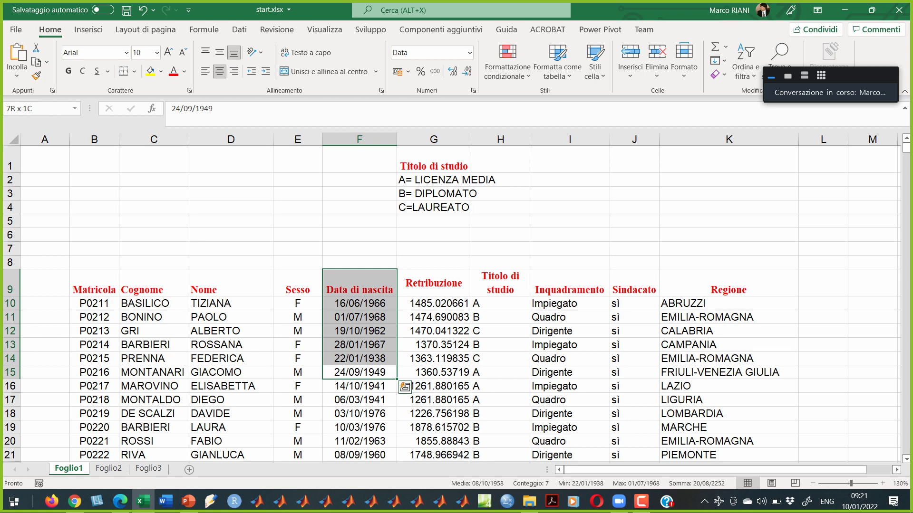
- Select Data di nascita from F19 down to row 1183, extending the selection across to Regione and then back across to Matricola
click(360, 428)
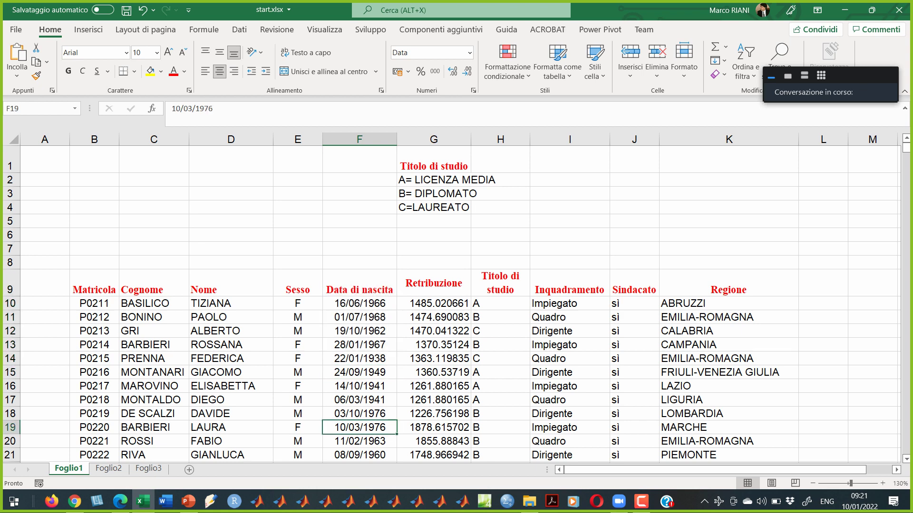
key(ctrl+shift+Down)
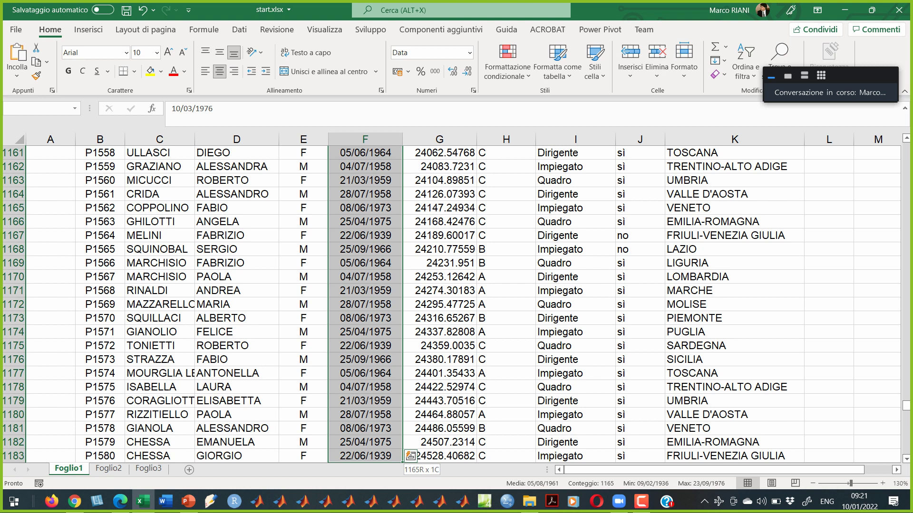
key(ctrl+shift+Right)
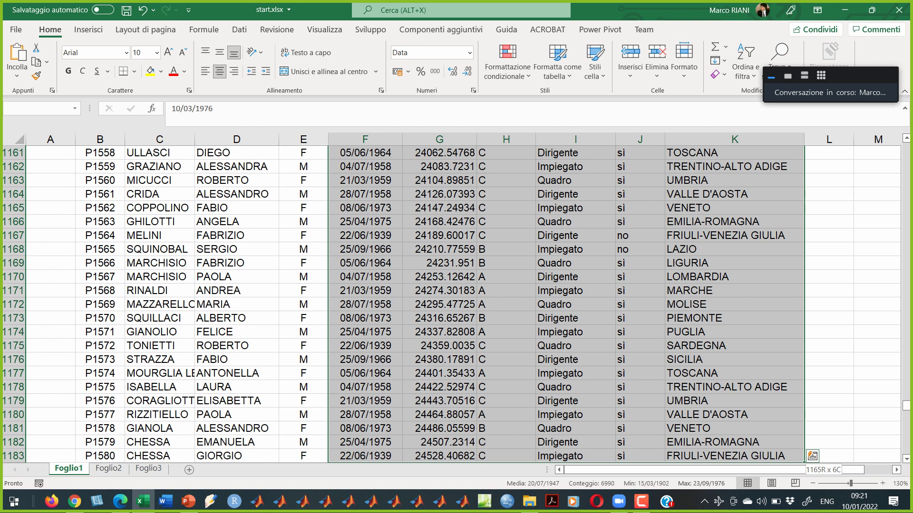
key(ctrl+shift+Left)
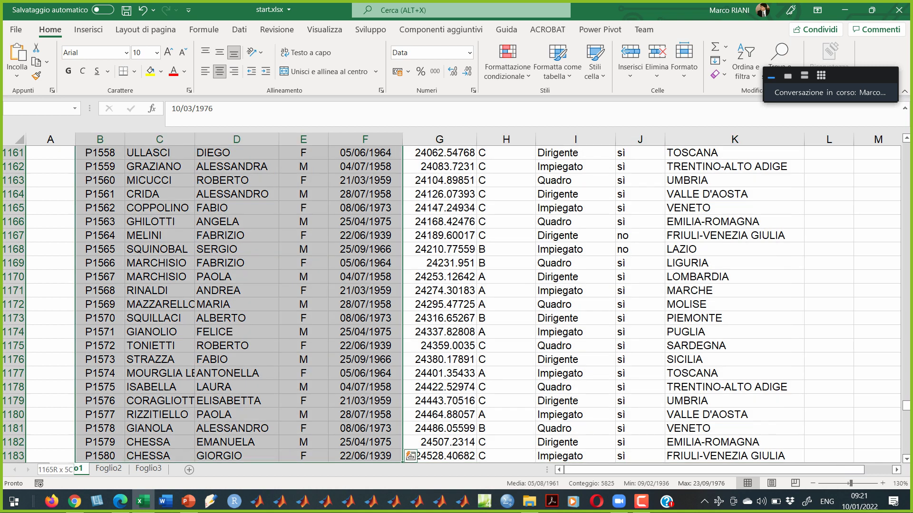
- Return from row 1174 to the start of the table and select the entire row 13
click(365, 332)
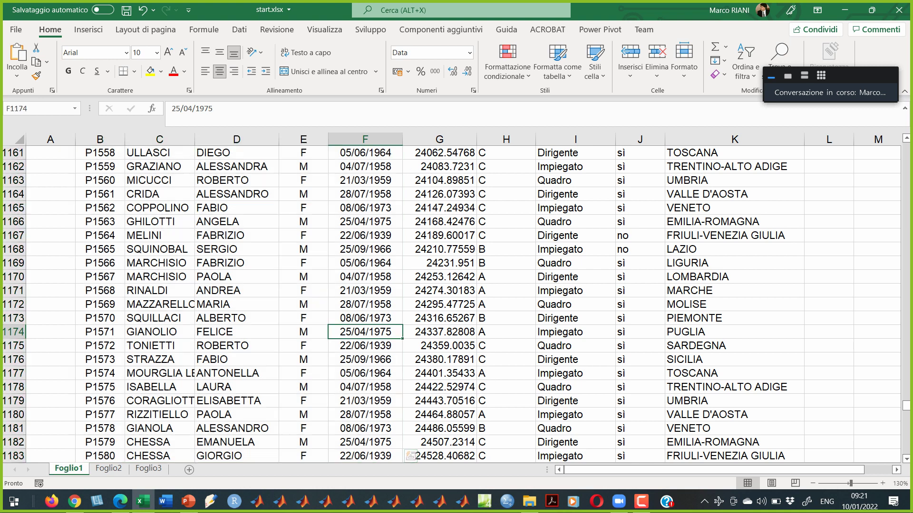
click(303, 331)
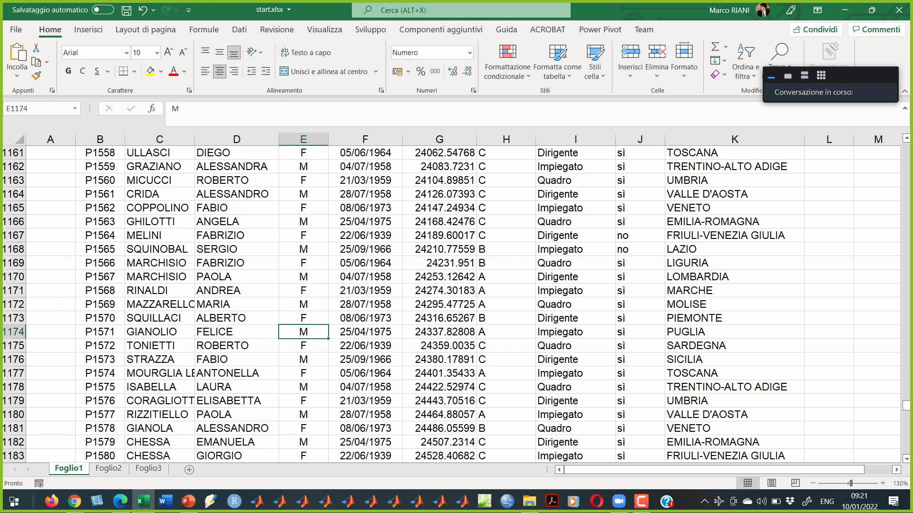
key(ctrl+Up)
click(231, 317)
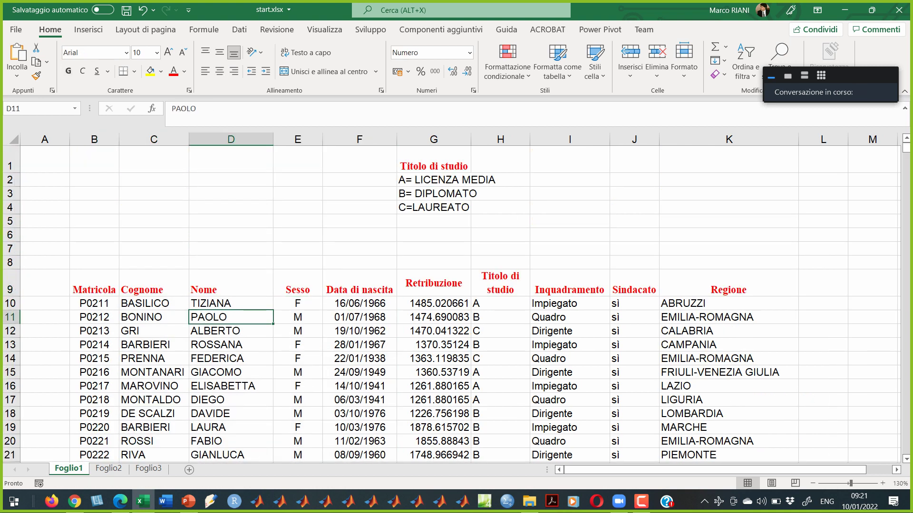
click(154, 344)
click(10, 345)
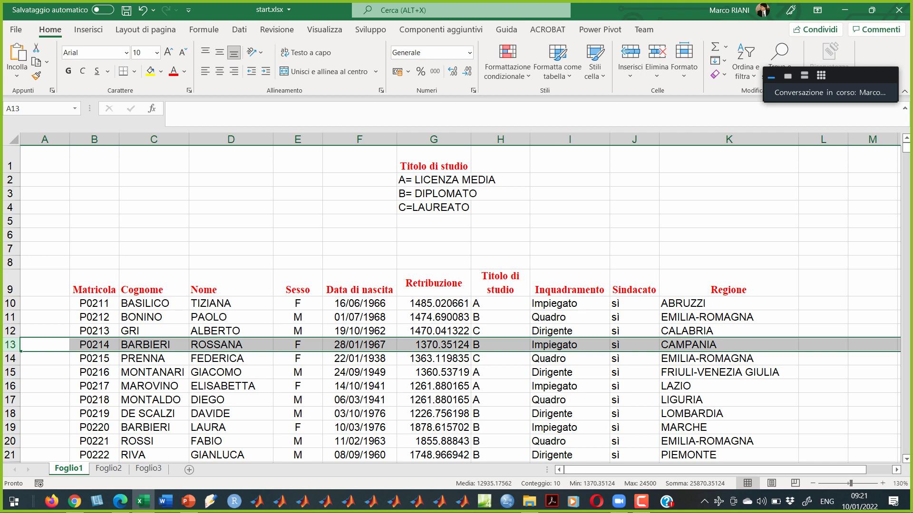
- Accept the Zoom meeting recording notice and select the entire row 13 of the sheet again
click(149, 386)
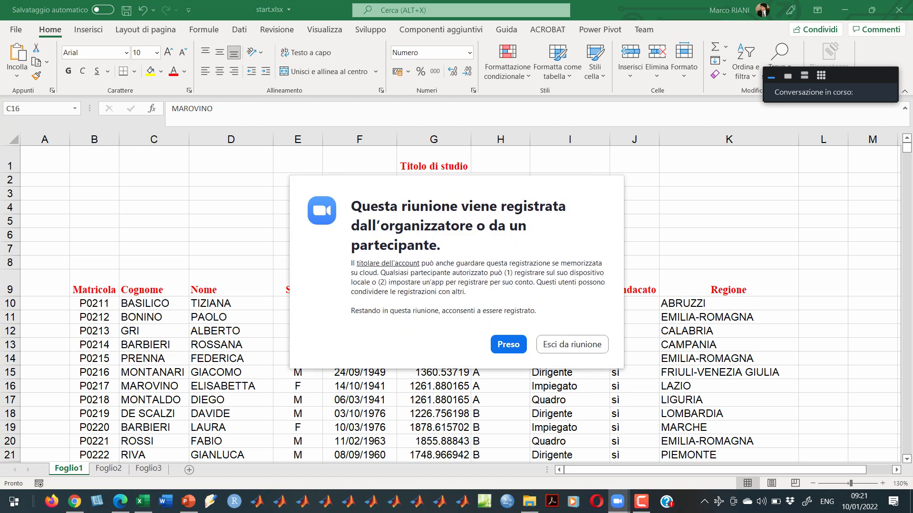
key(Return)
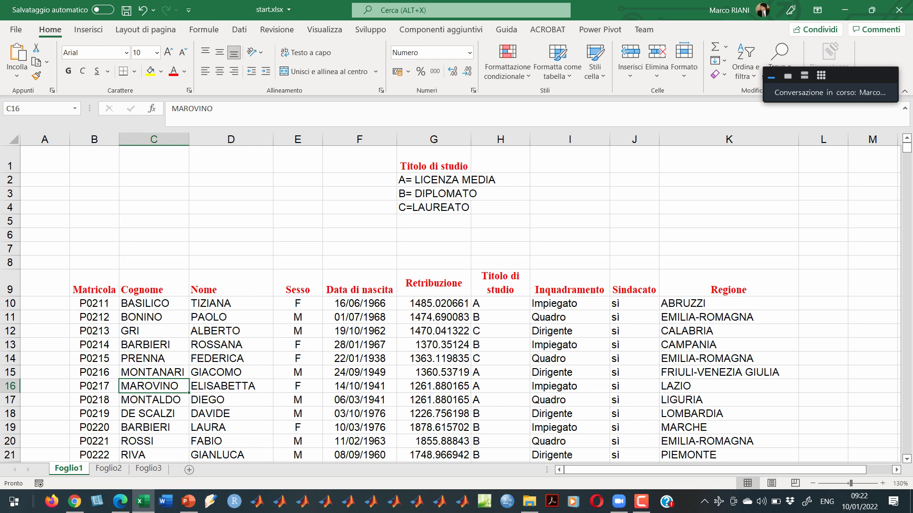
click(231, 358)
click(153, 386)
click(10, 345)
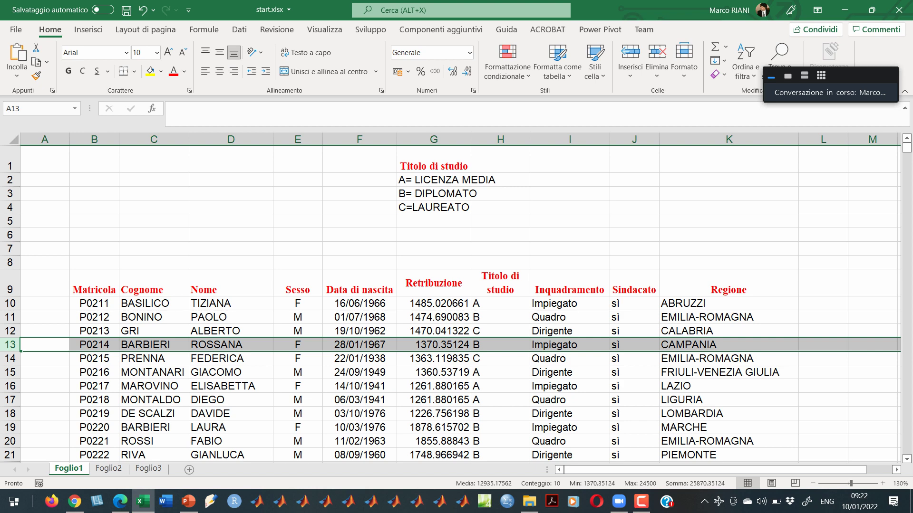
- Insert an empty row at row 17, pushing the existing records down
click(10, 399)
right_click(10, 400)
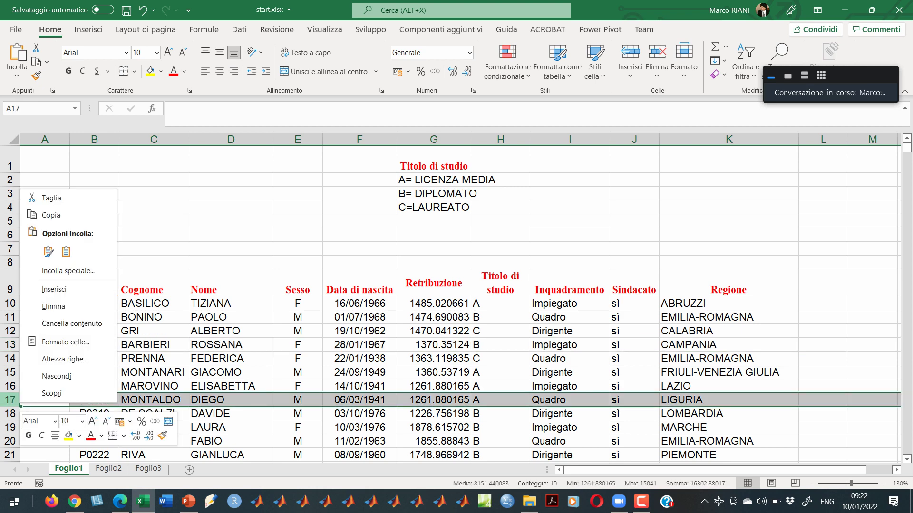
click(54, 289)
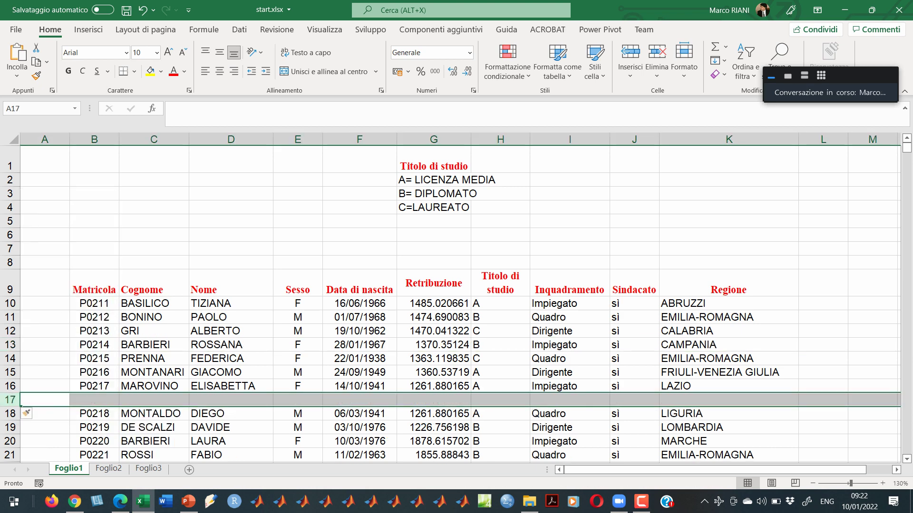
- Move the record in B13:K13 into the empty row 17
click(153, 344)
click(153, 359)
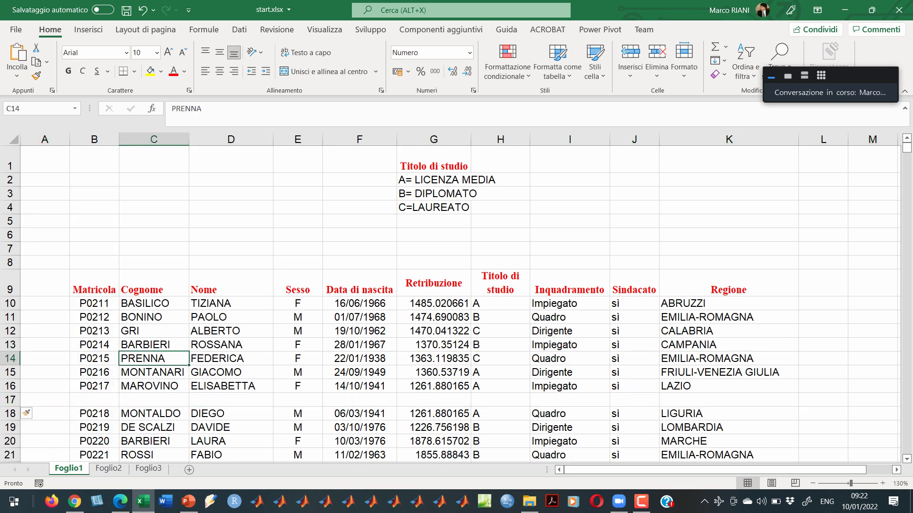
drag(95, 344, 729, 344)
drag(171, 351, 171, 407)
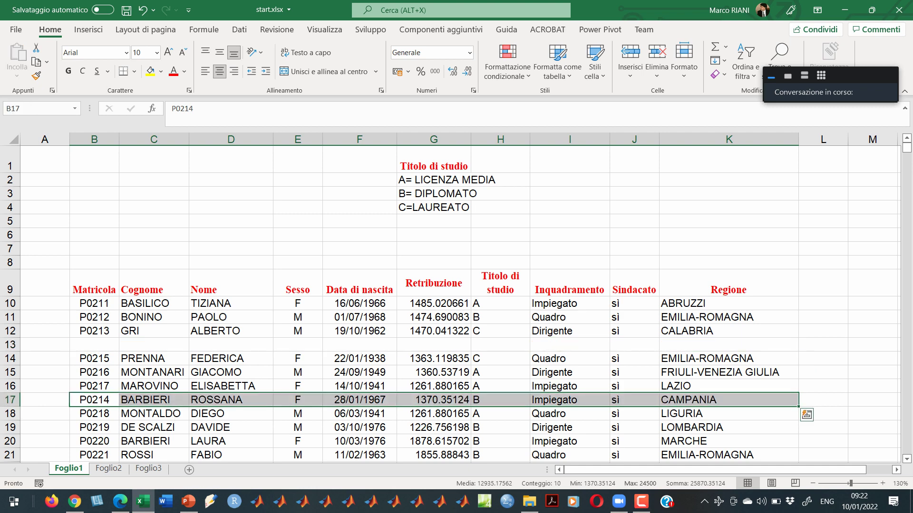
- Delete the emptied row 13 from the table
click(10, 344)
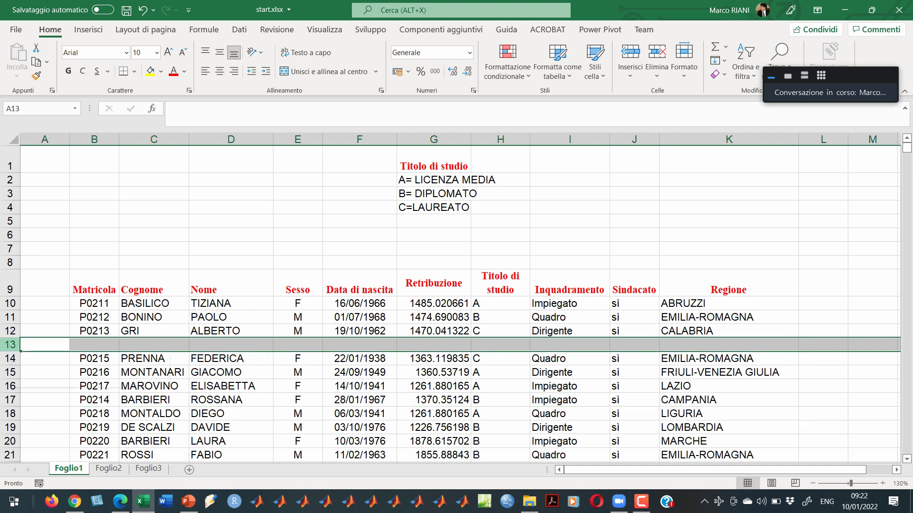
right_click(13, 343)
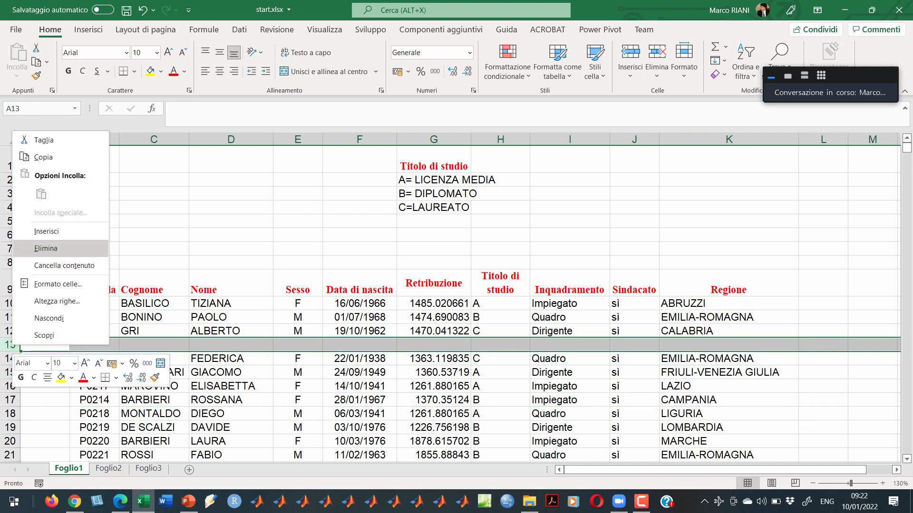
click(46, 249)
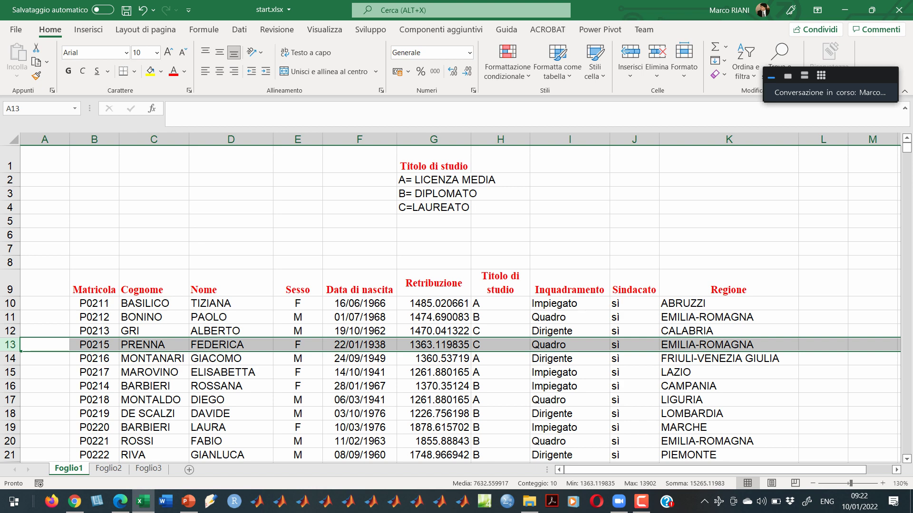
- Undo the row deletion, the record move and the row insertion, and reselect row 13
click(142, 10)
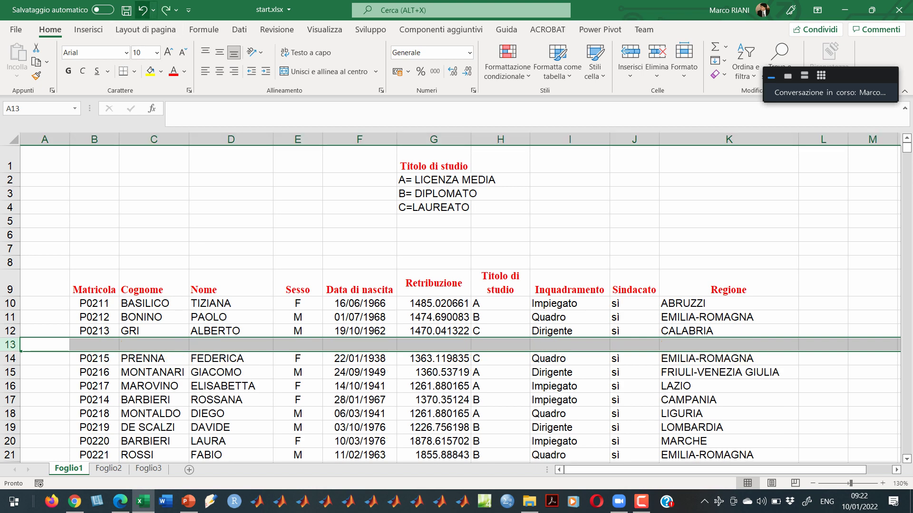
click(142, 10)
click(142, 10)
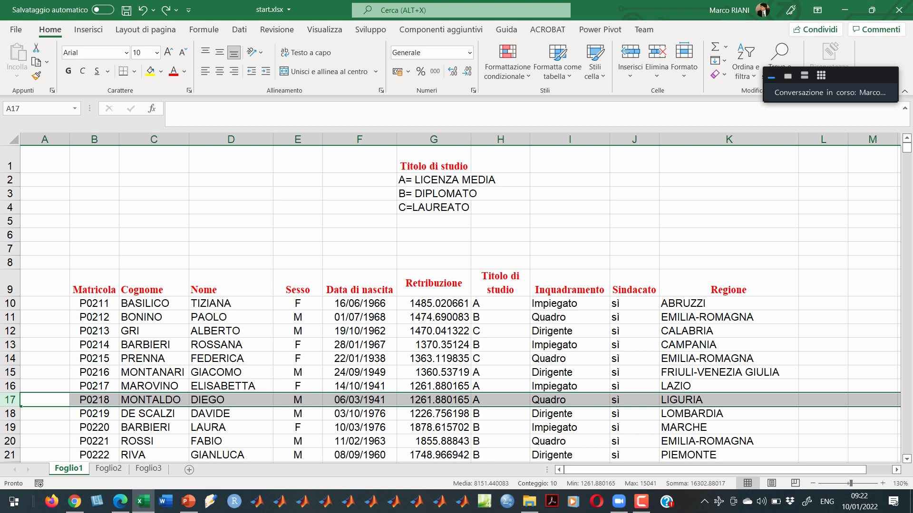
click(10, 344)
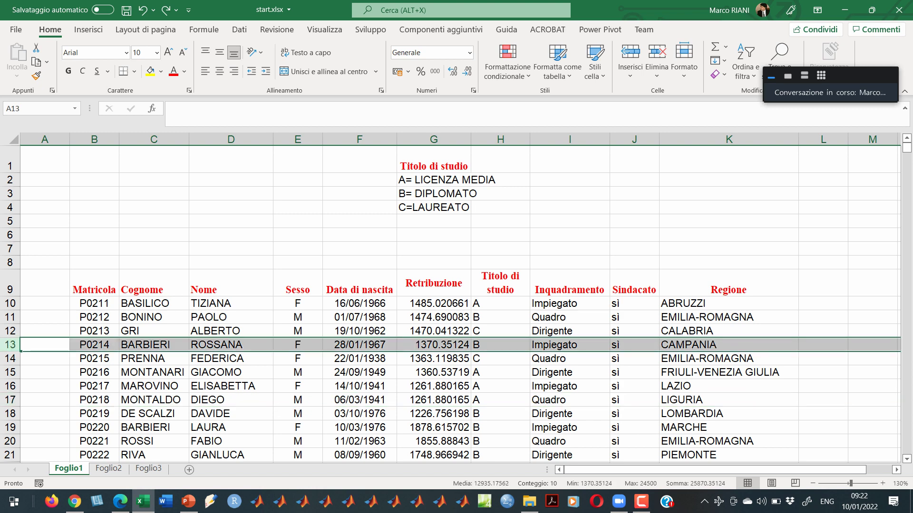
- Move the block D11:F15 to J3:L7, and undo the move
drag(223, 318, 361, 373)
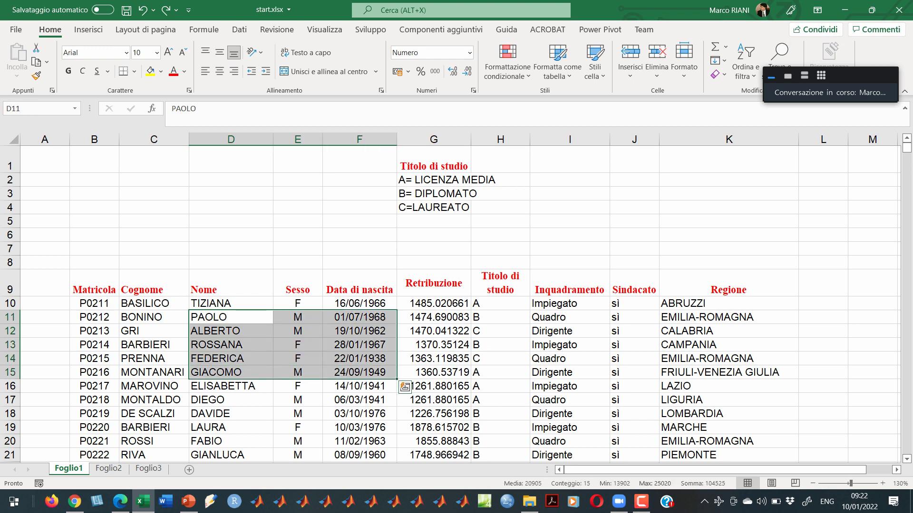
drag(290, 310, 675, 171)
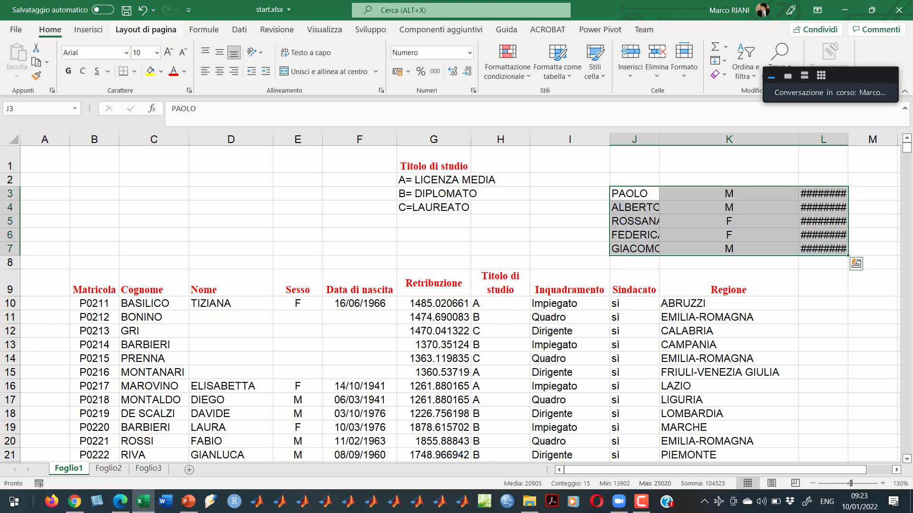
click(142, 10)
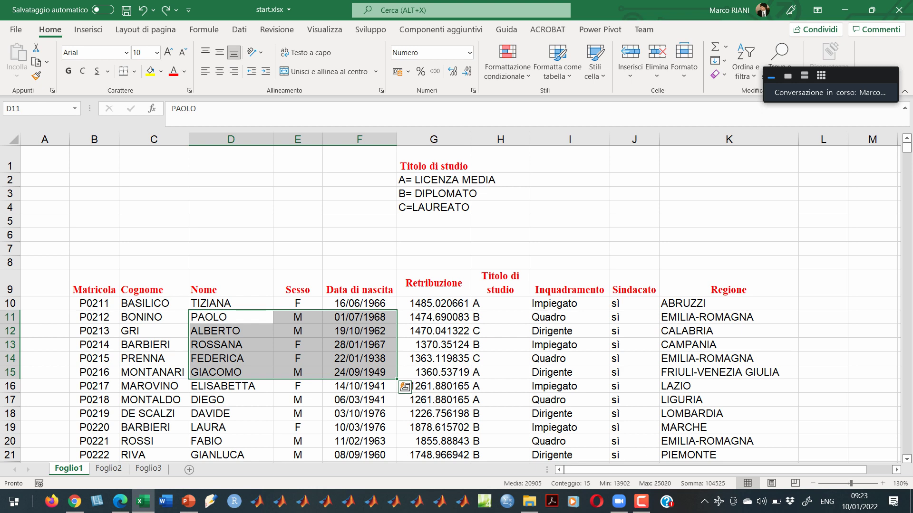
- Move the Nome and Sesso cells D11:E15 to B2:C6, and undo the move
click(228, 317)
drag(228, 317, 178, 241)
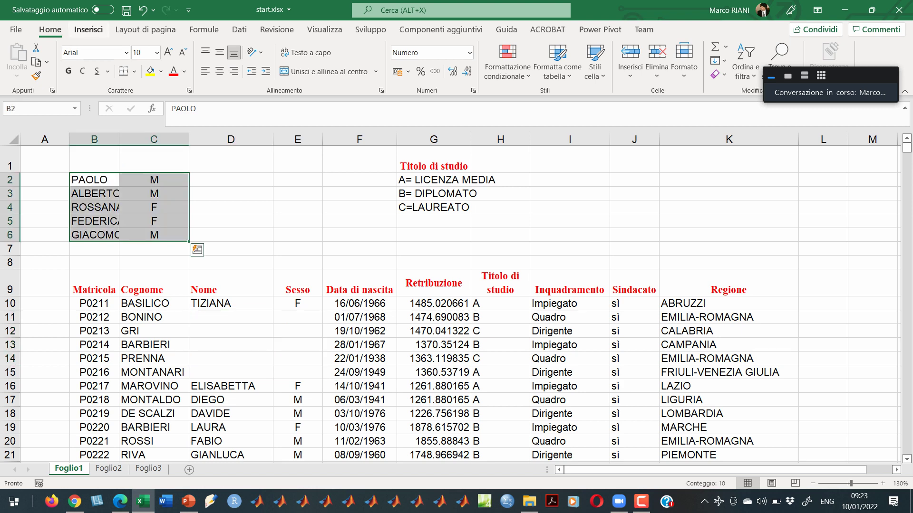
click(142, 10)
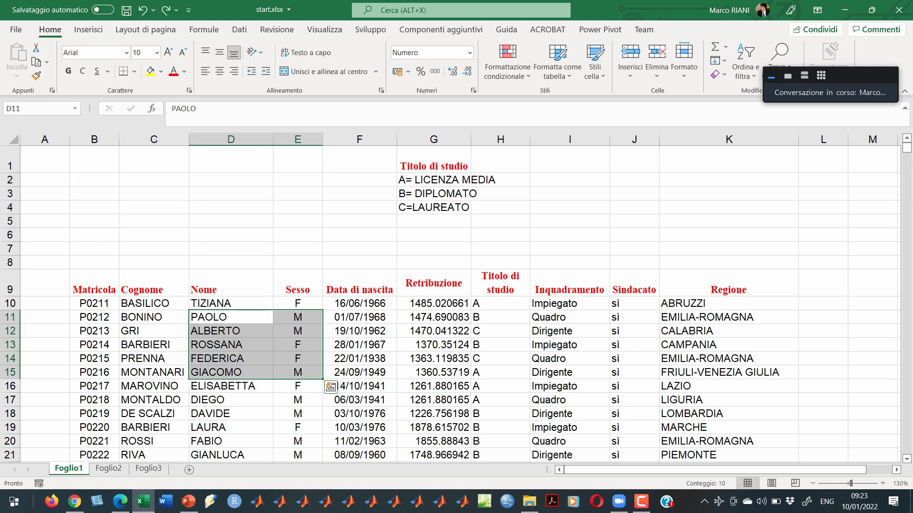
- Copy D11:E15 to B3:C7 while keeping the original cells, and open and dismiss the quick analysis options for the copy
drag(216, 311, 98, 187)
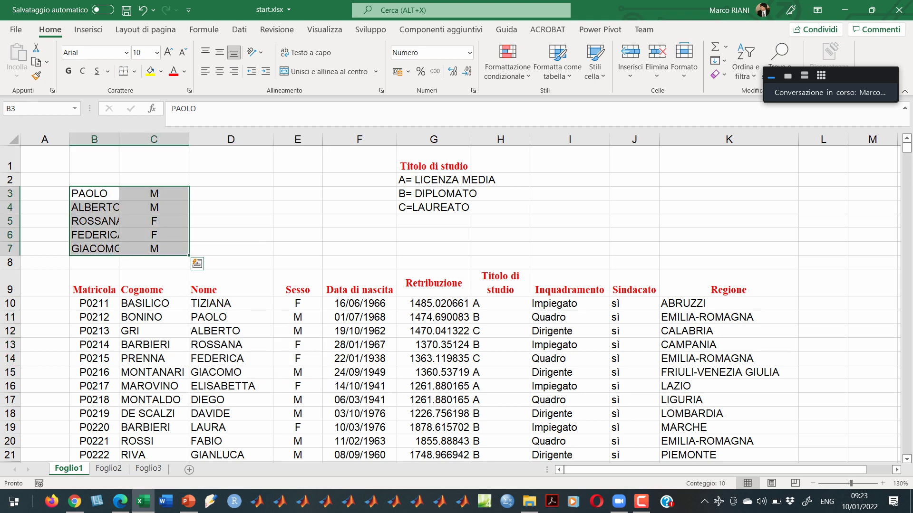
key(ctrl+q)
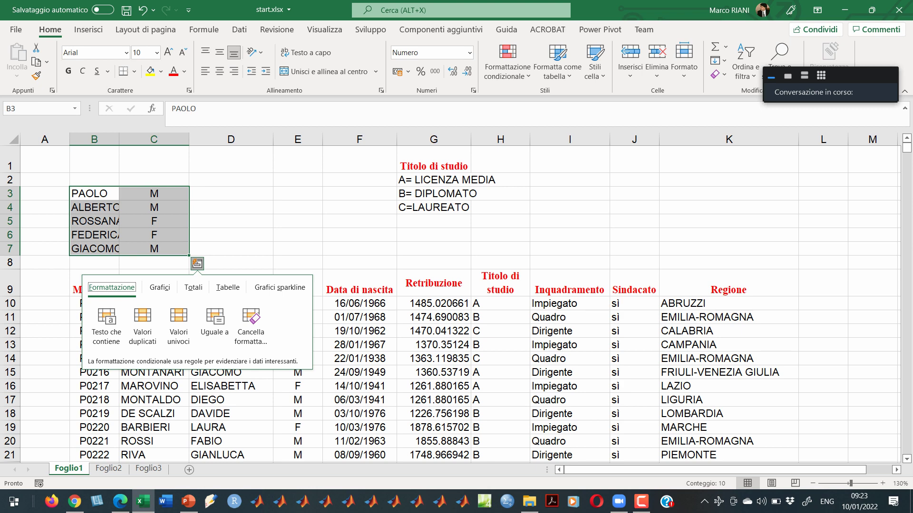
key(Escape)
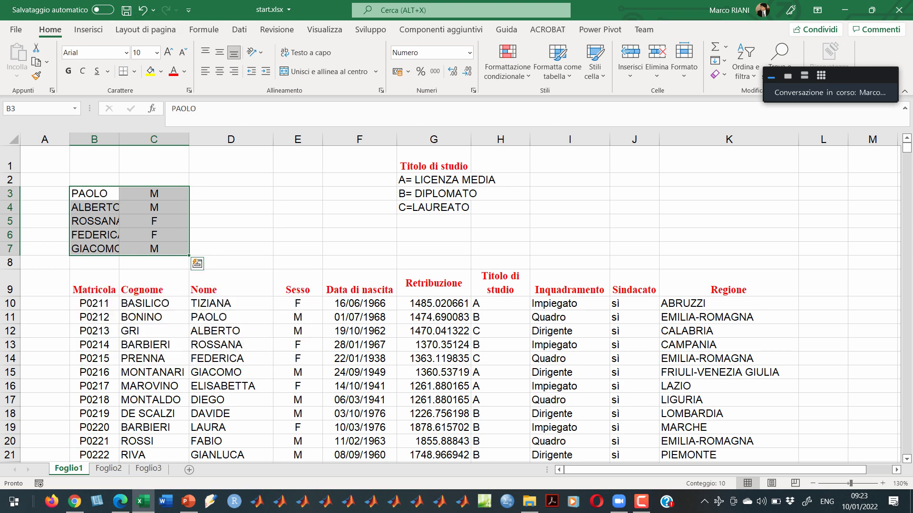
- Undo the copy placed in B3:C7 and select the cells C13:D15
click(231, 317)
drag(152, 345, 247, 373)
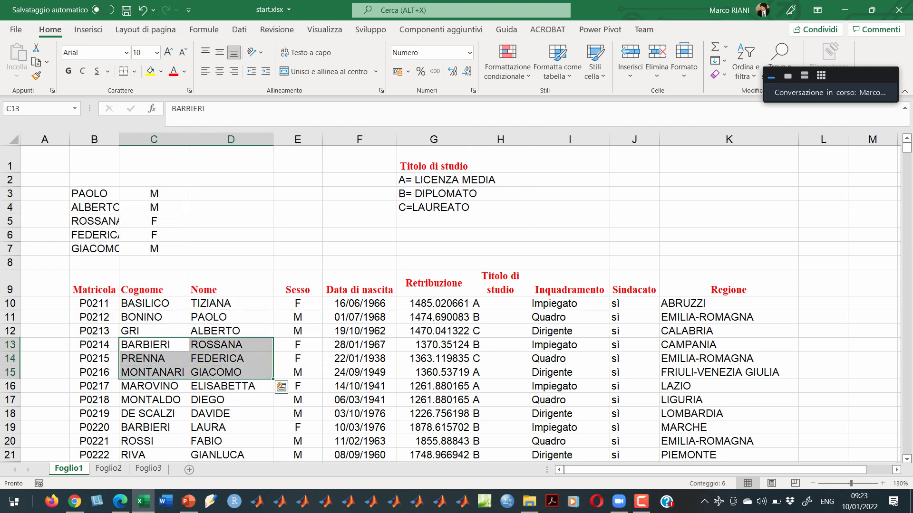
key(ctrl+z)
key(ctrl+z)
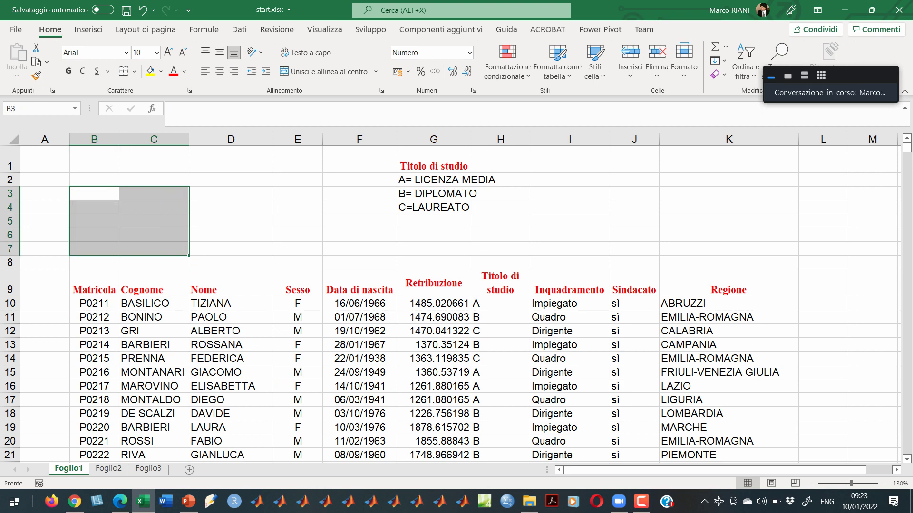
key(ctrl+z)
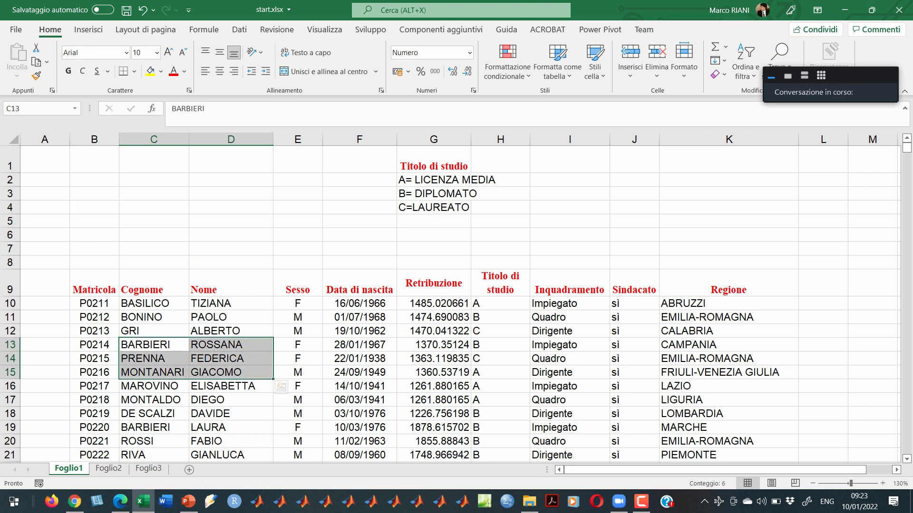
- Move the Cognome and Nome cells C13:D15 to C4:D6, and undo the move
mouse_move(119, 350)
mouse_down()
mouse_move(119, 279)
mouse_move(119, 376)
mouse_move(119, 350)
mouse_up()
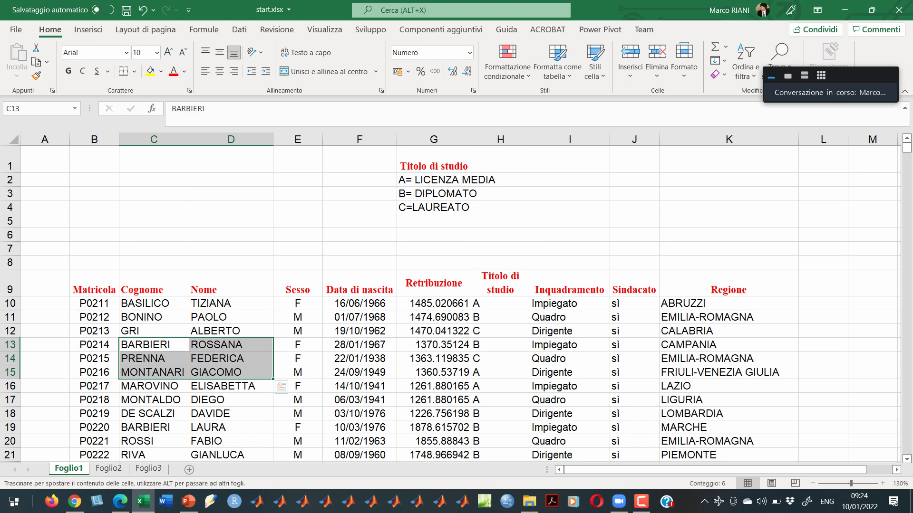
drag(119, 358, 119, 234)
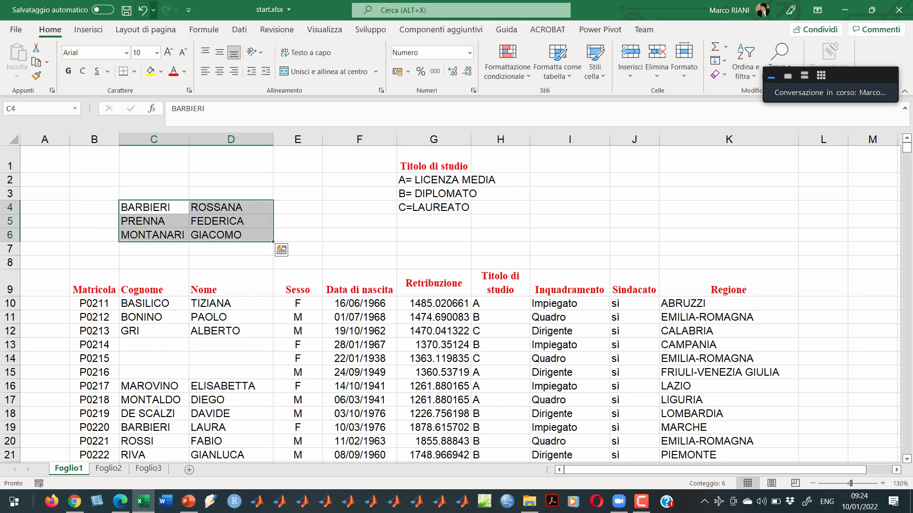
click(142, 9)
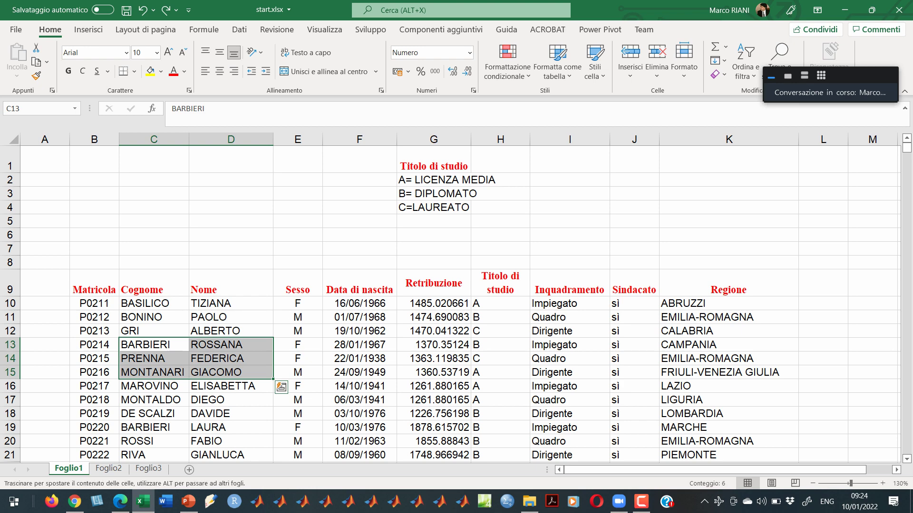
- Copy C13:D15 to C3:D5 while keeping the original cells, dismiss the quick analysis options, and undo the copy
key(ctrl)
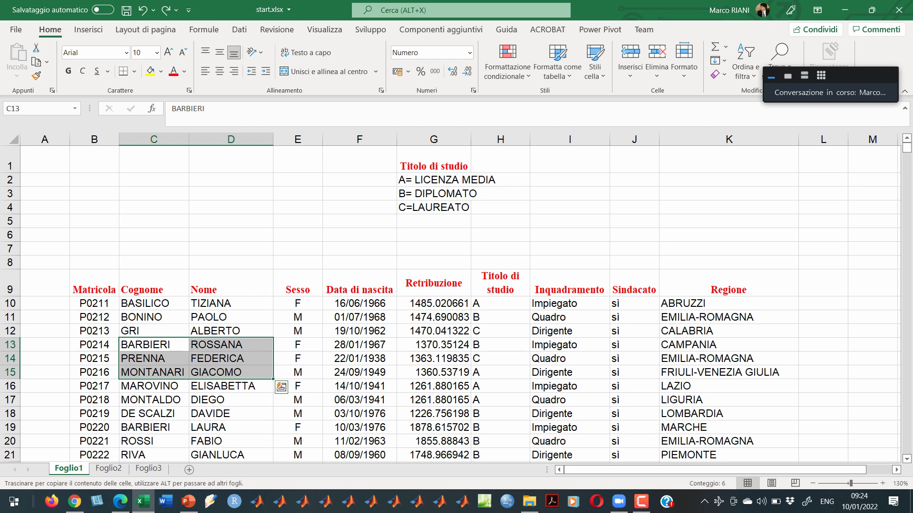
drag(195, 352, 195, 214)
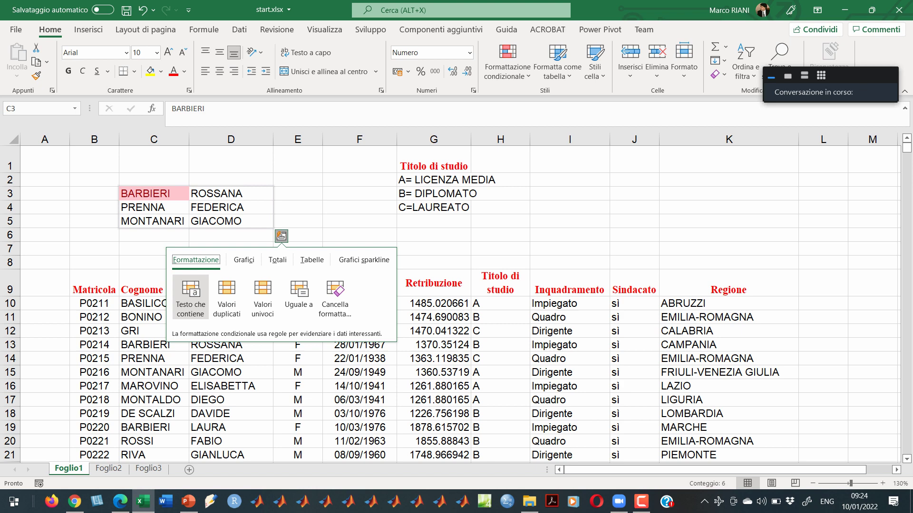
key(Escape)
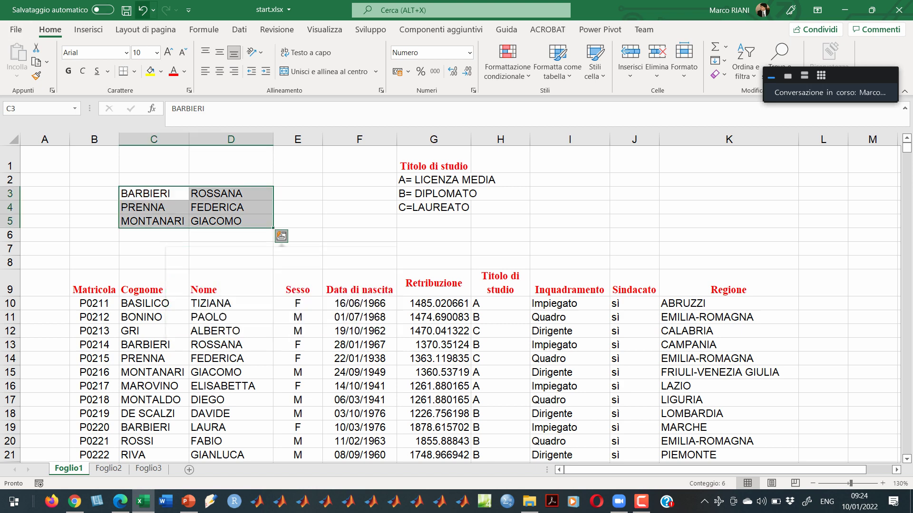
key(ctrl+z)
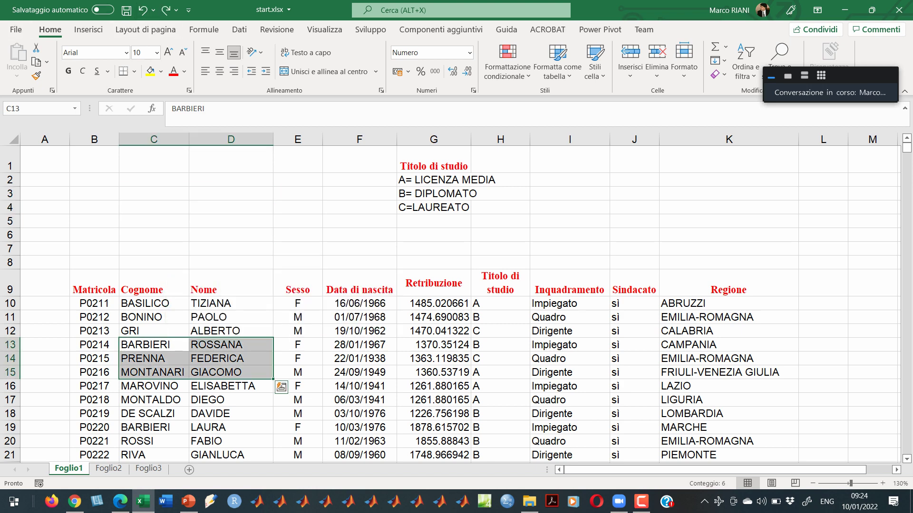
- Move the Cognome and Nome cells C13:D16 from Foglio1 to J9:K12 on Foglio3
click(153, 358)
drag(152, 345, 230, 386)
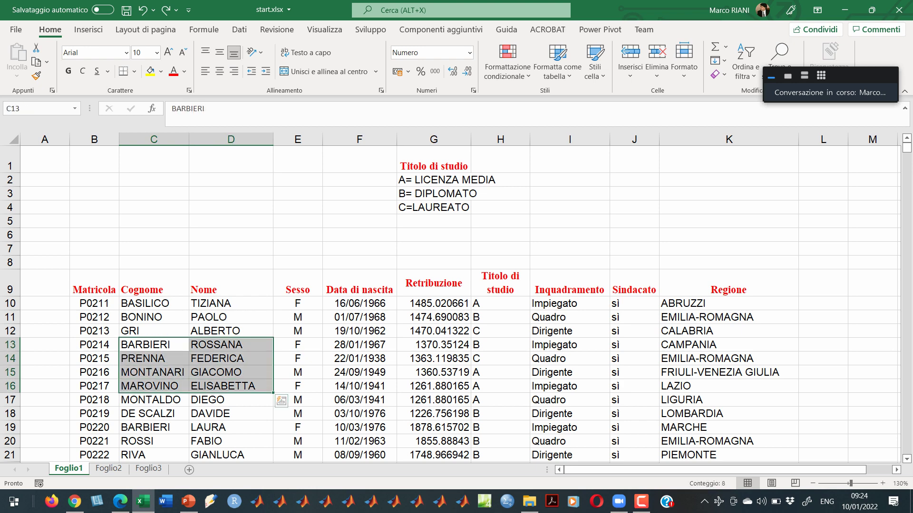
mouse_move(190, 338)
mouse_down()
mouse_move(190, 310)
mouse_move(190, 339)
mouse_up()
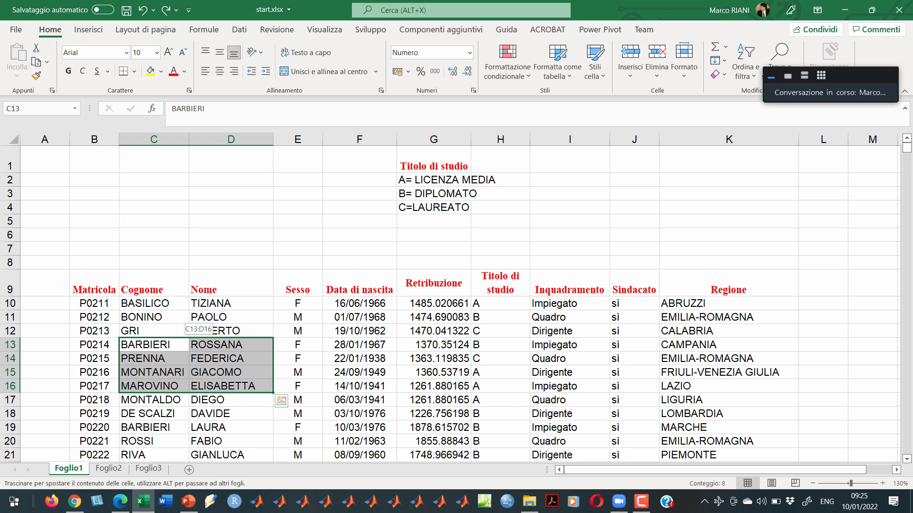
drag(185, 325, 184, 435)
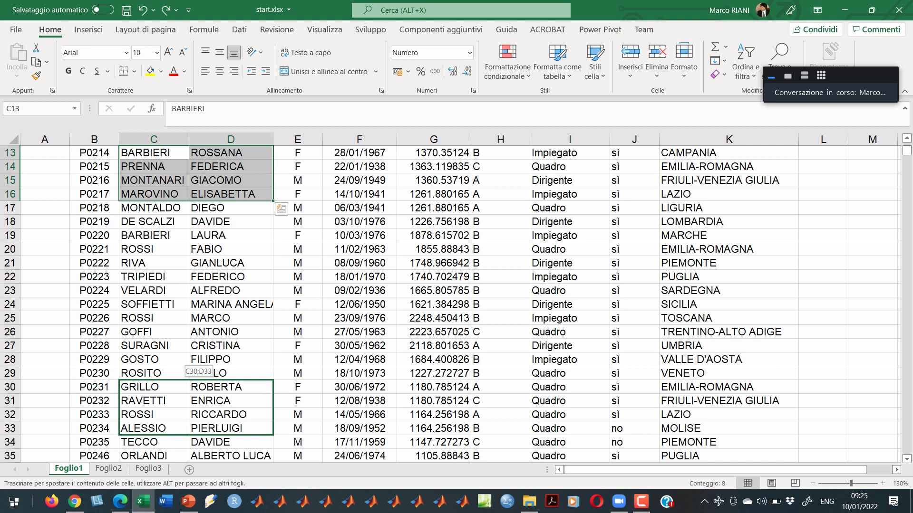
drag(191, 380, 329, 277)
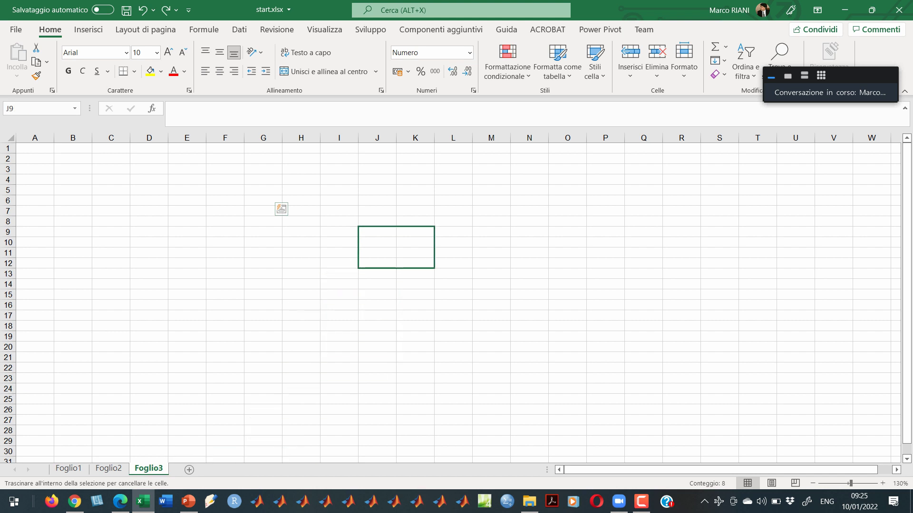
drag(281, 209, 281, 209)
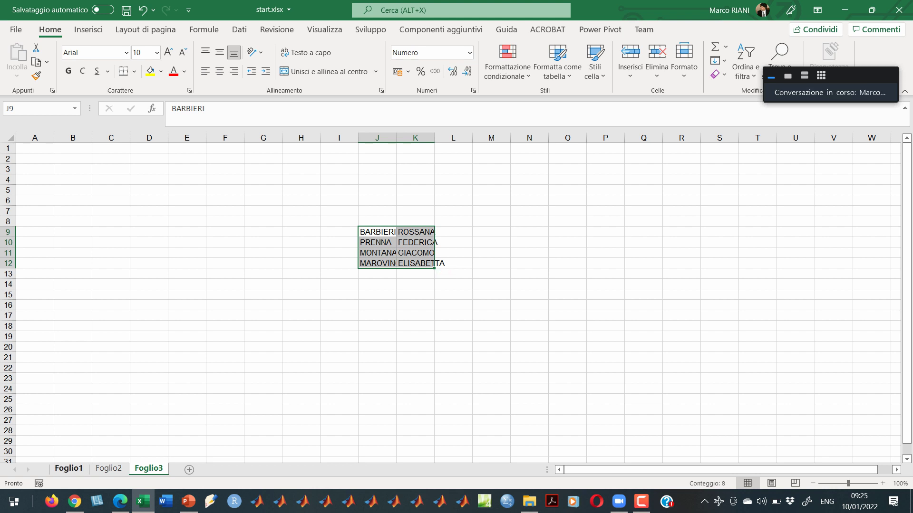
- Return to Foglio1 and move the block F18:H20 to O19:Q21 on Foglio3
key(ctrl+Page_Up)
key(ctrl+Page_Up)
drag(359, 221, 500, 249)
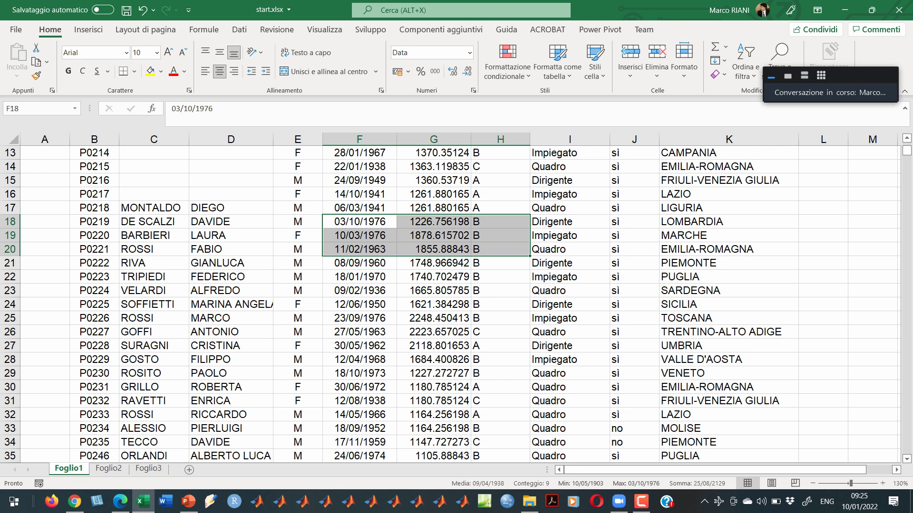
drag(366, 255, 577, 365)
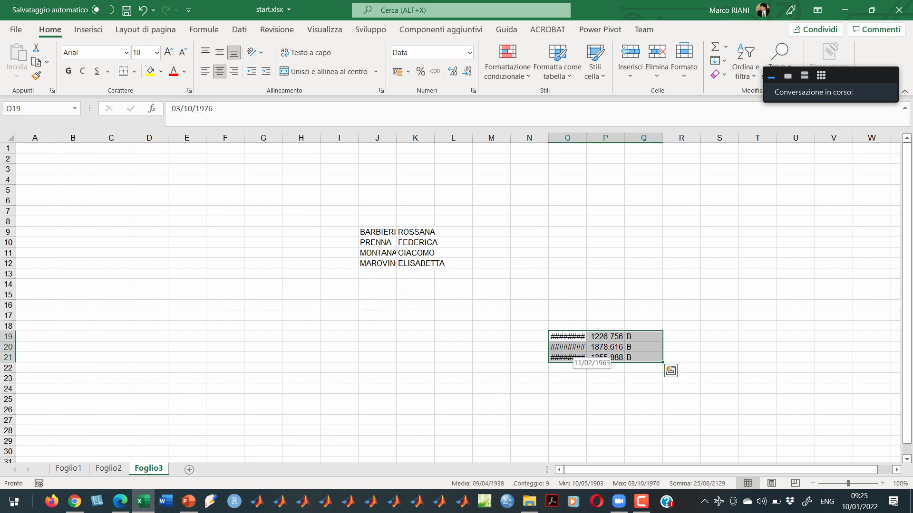
- Undo both block moves to Foglio3 so that the cells are back in the Foglio1 table
click(73, 459)
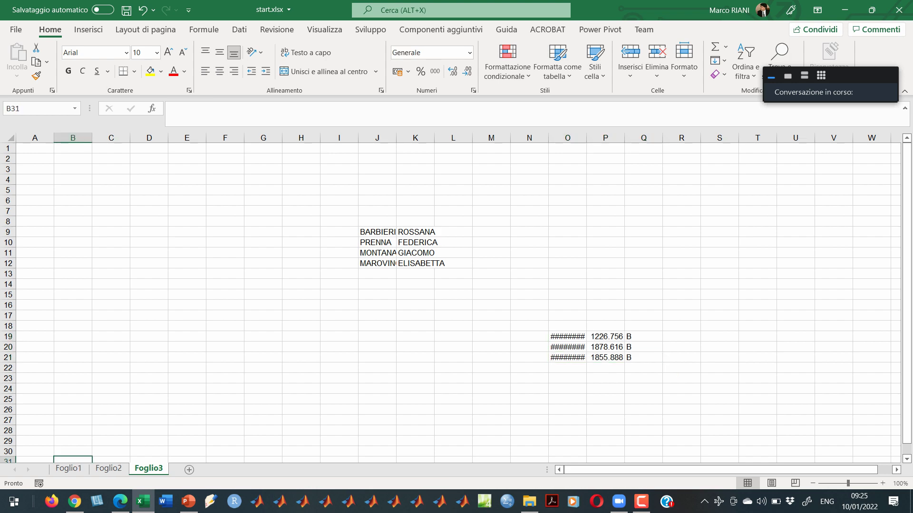
click(69, 469)
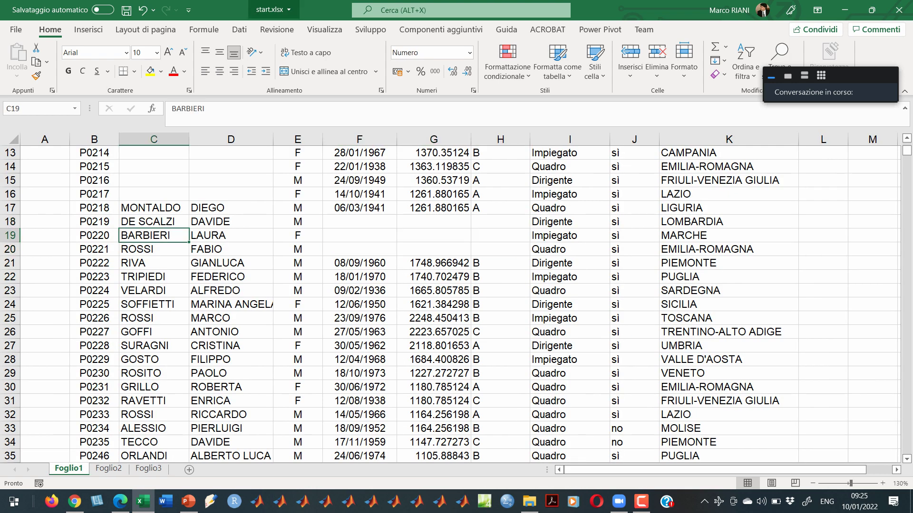
click(142, 10)
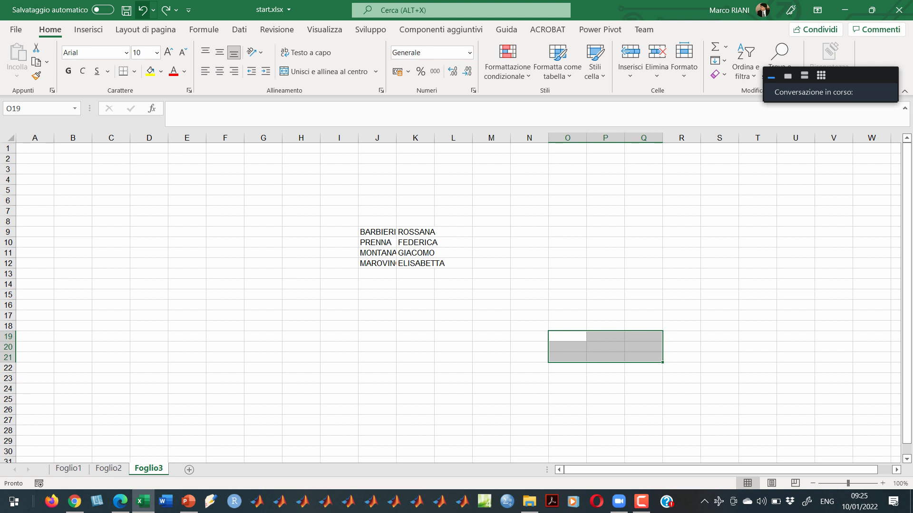
click(143, 10)
click(142, 9)
click(142, 9)
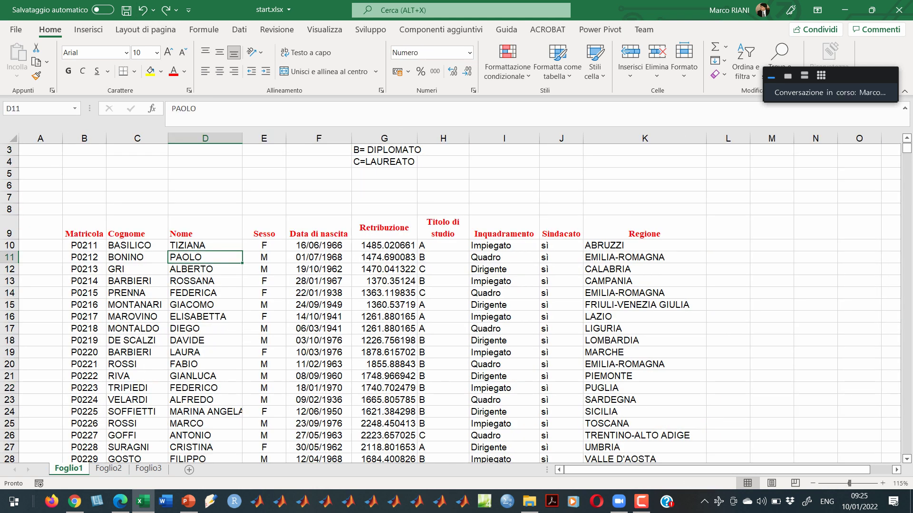
- Try to move the whole of row 13 onto row 16, and decline replacing the existing data
click(205, 316)
click(137, 316)
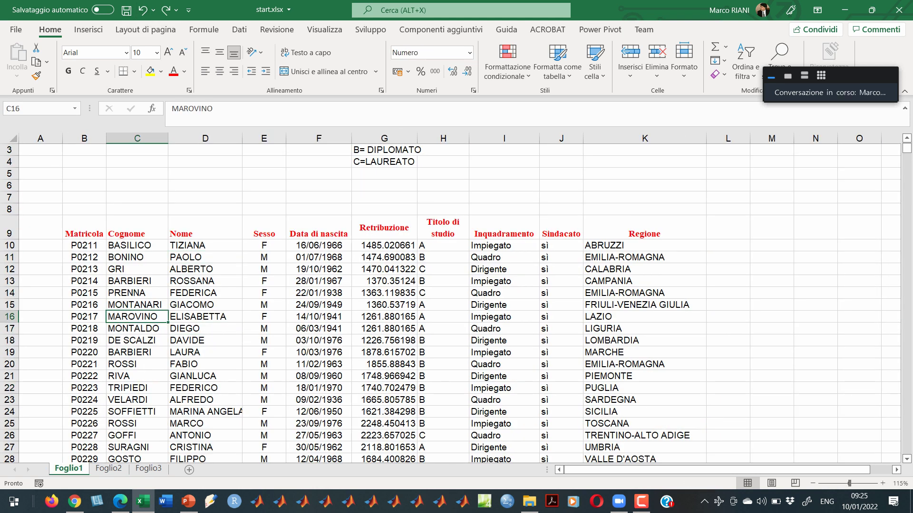
click(9, 281)
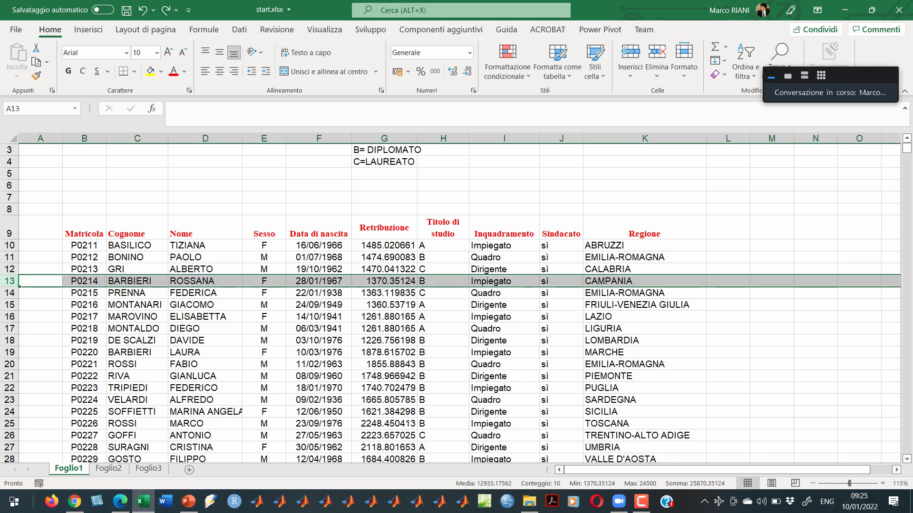
drag(143, 286, 143, 323)
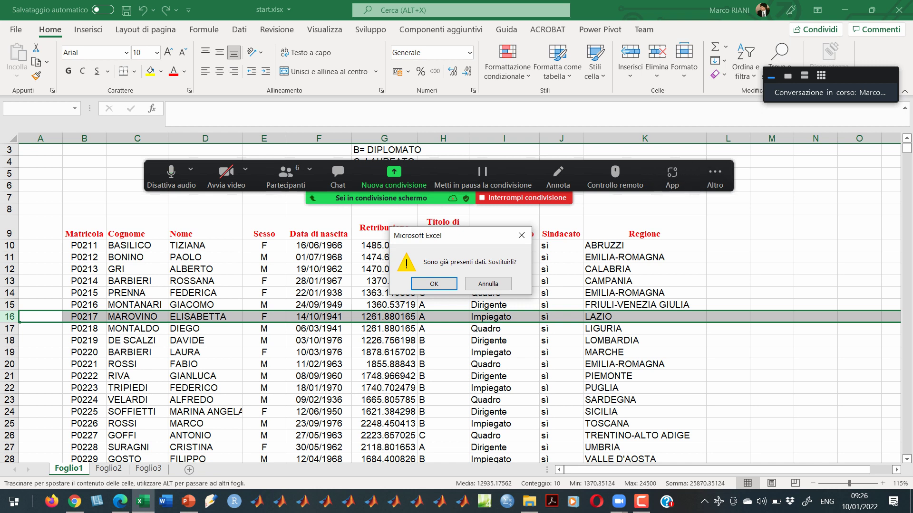
key(Escape)
- Hide the floating meeting controls covering the worksheet and select cell D18
click(715, 176)
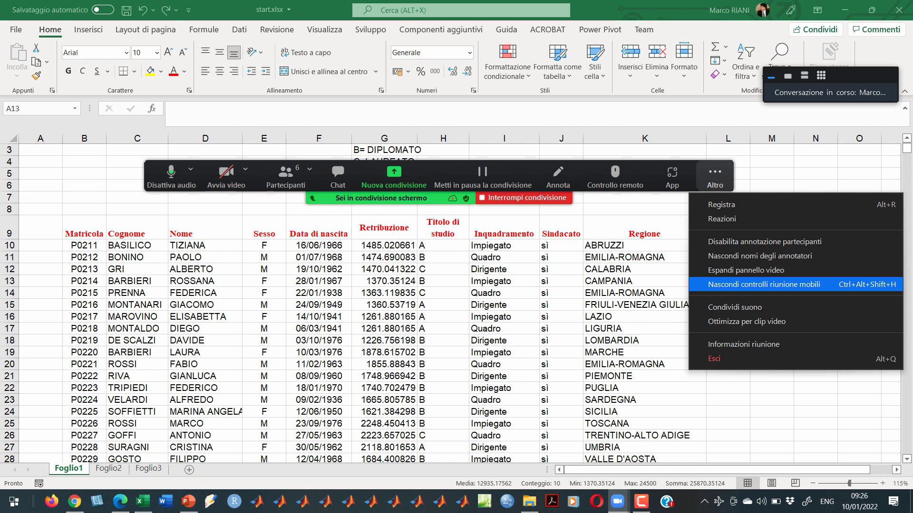
click(764, 284)
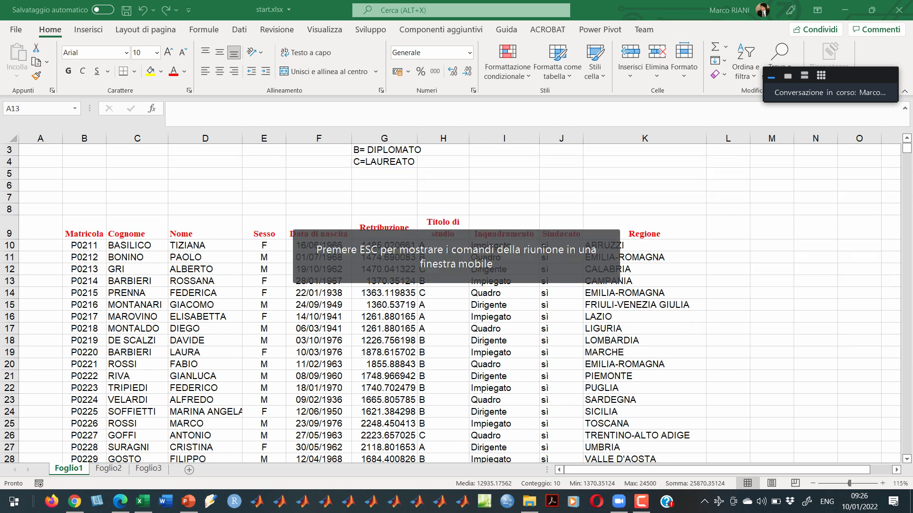
click(205, 340)
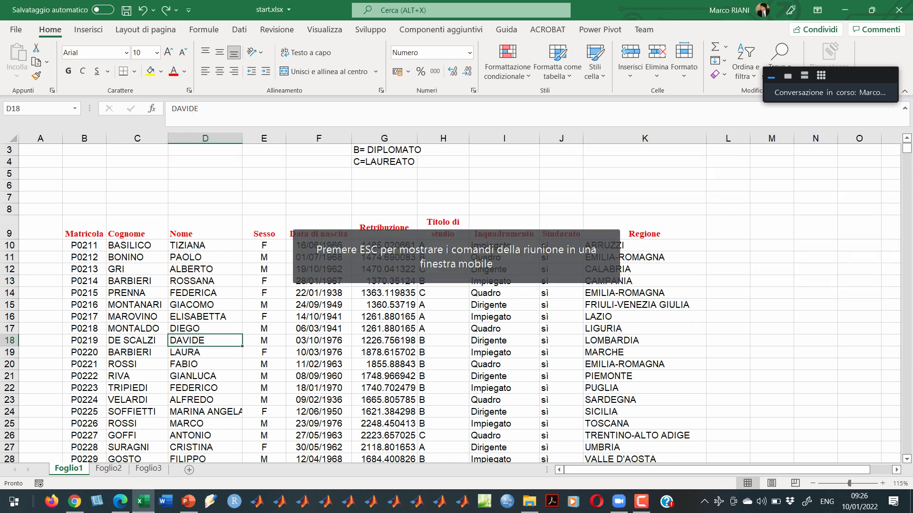
- Move row 15 between rows 18 and 19 by cutting and inserting it without overwriting data, and undo the move
click(10, 305)
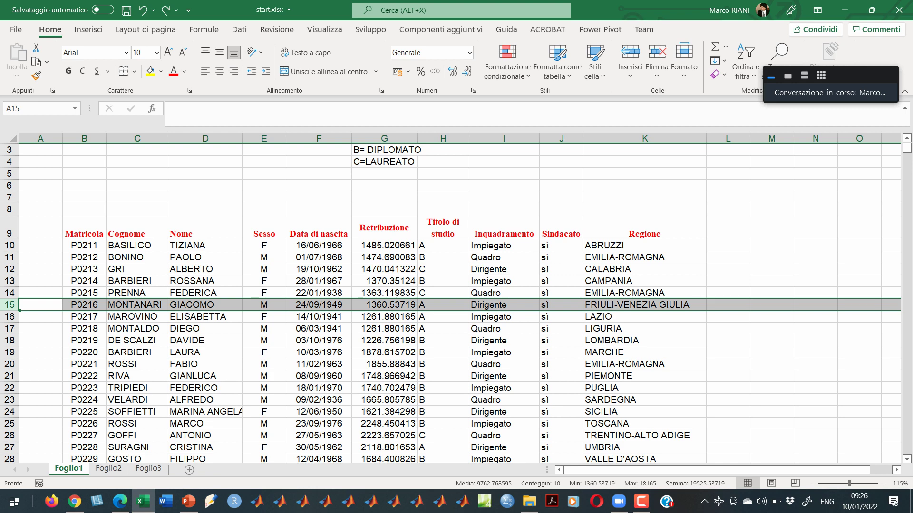
drag(143, 310, 144, 352)
key(shift)
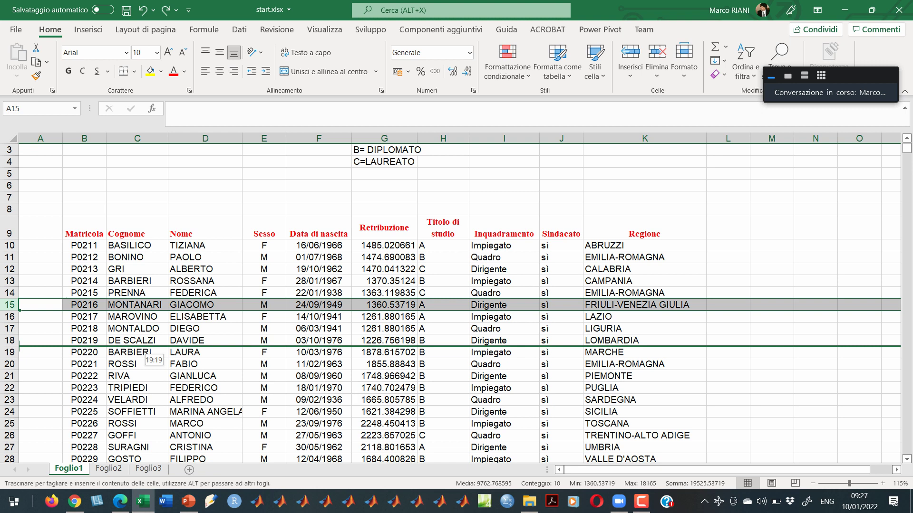
drag(143, 352, 143, 359)
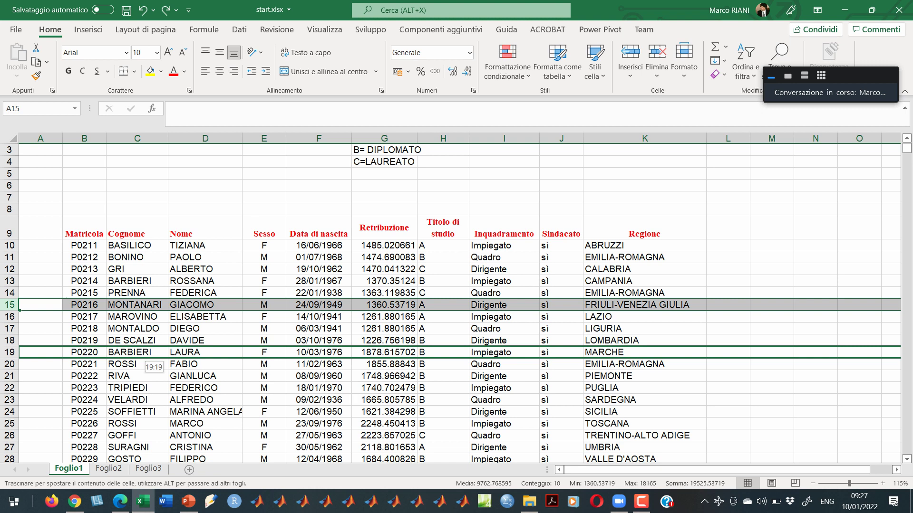
drag(144, 360, 143, 352)
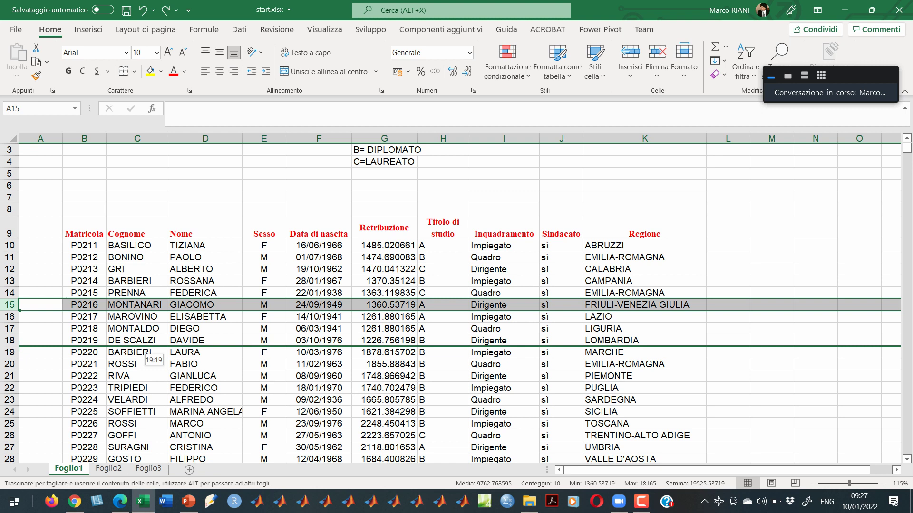
drag(143, 352, 144, 352)
drag(144, 353, 143, 352)
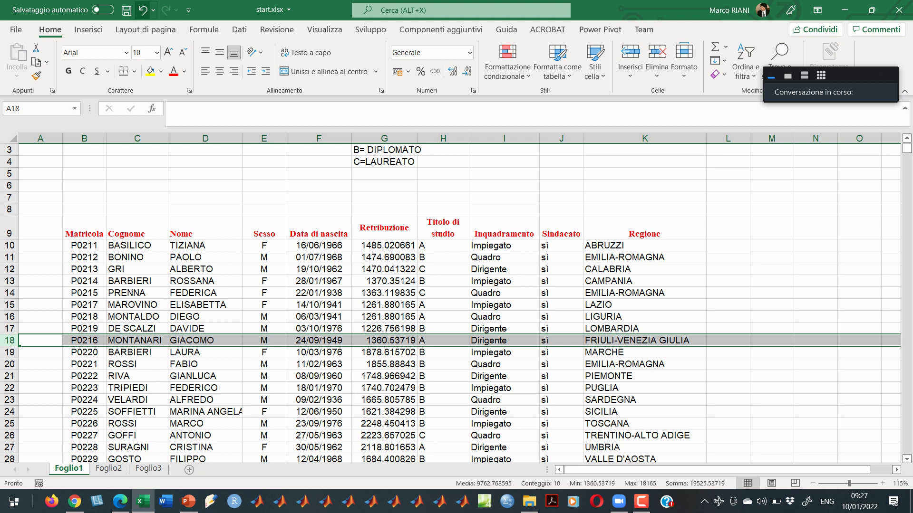
key(ctrl+z)
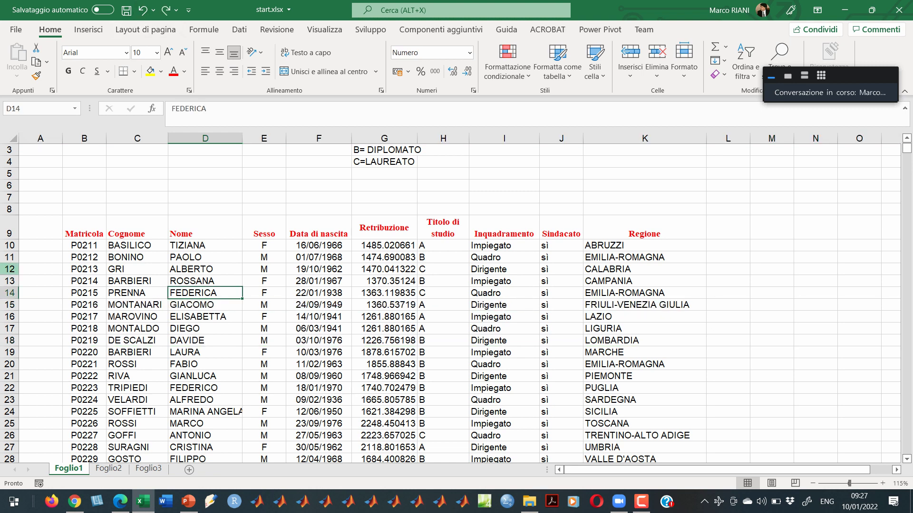
- Try to move rows 12 to 15 onto rows 22 to 25, decline replacing the data, and hide the floating meeting controls
drag(9, 269, 10, 304)
drag(19, 263, 19, 383)
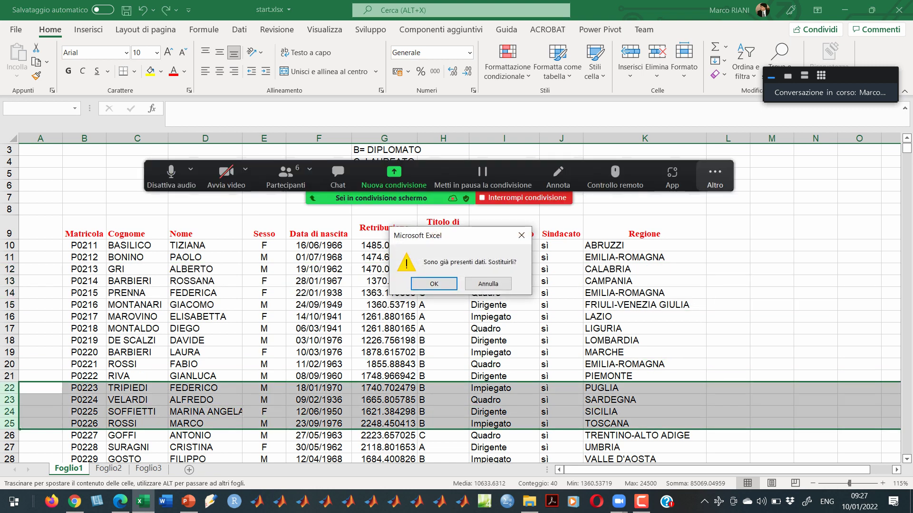
click(488, 284)
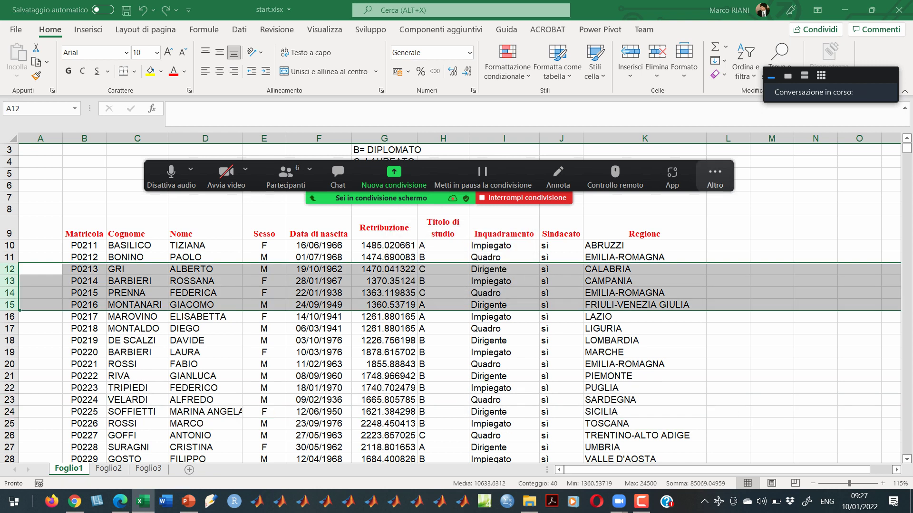
click(715, 176)
click(764, 284)
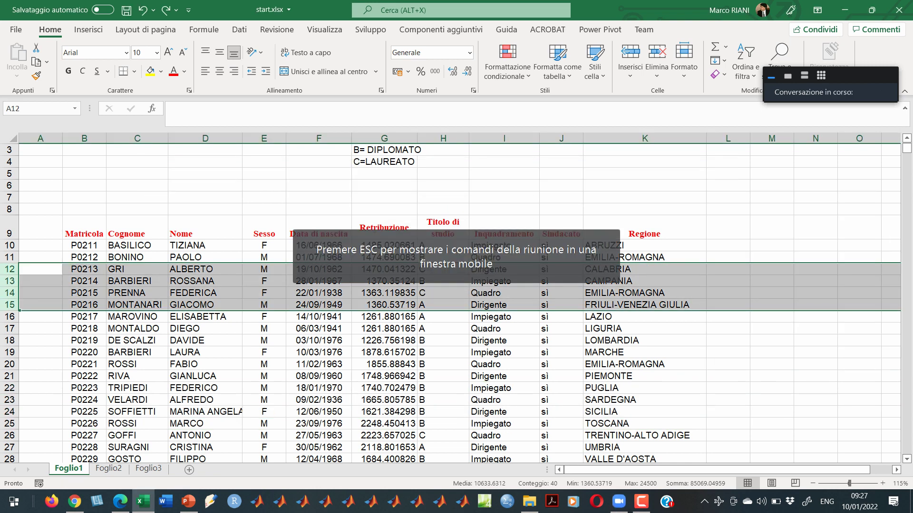
- Move rows 12 to 15 between rows 21 and 22 by cutting and inserting them without overwriting data
drag(19, 269, 19, 352)
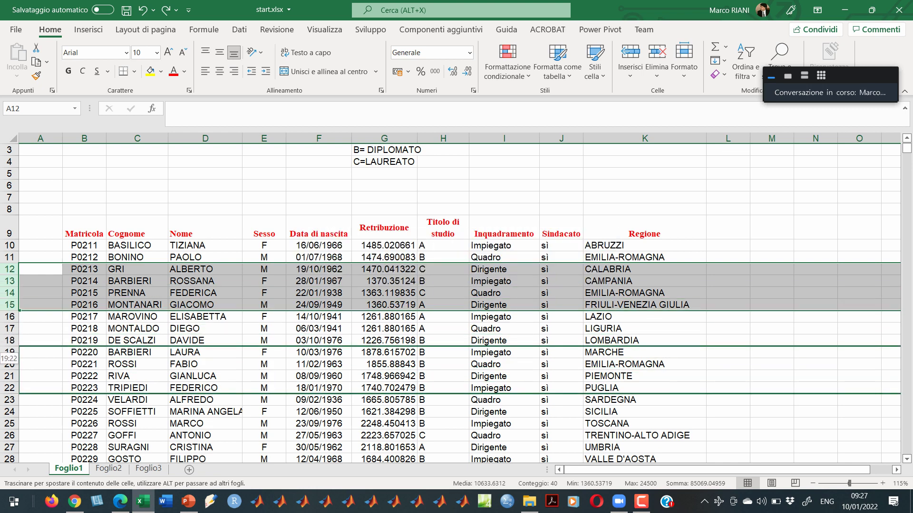
drag(19, 352, 19, 358)
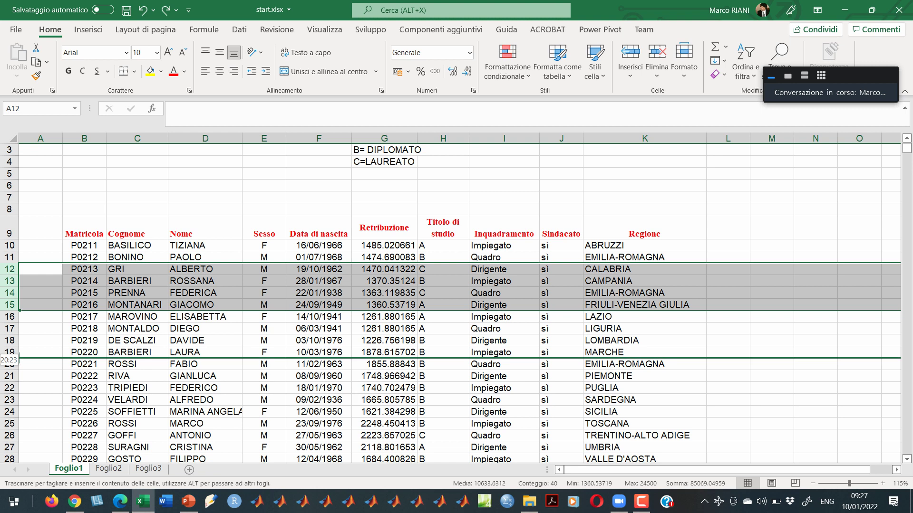
drag(19, 358, 19, 381)
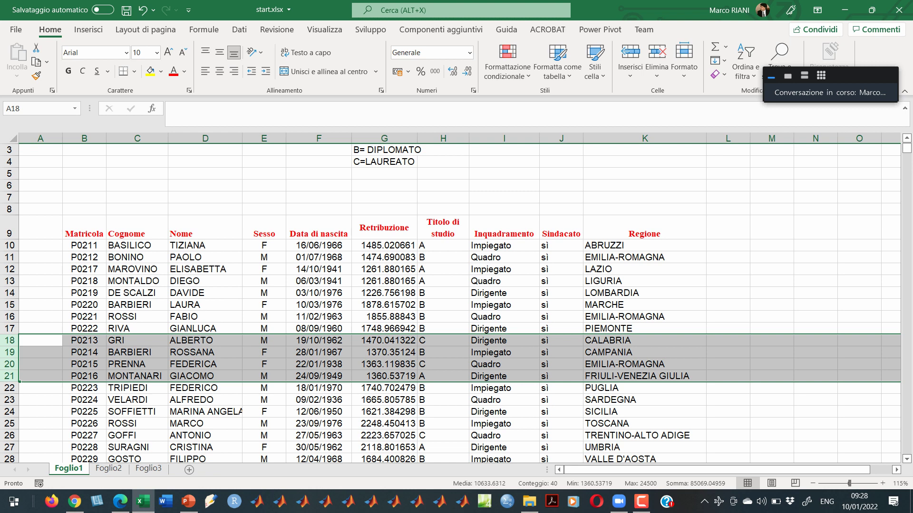
- Select the non-adjacent ranges C11:D14, G15:I17, D22:E25 and I24:K25 together
drag(126, 257, 204, 293)
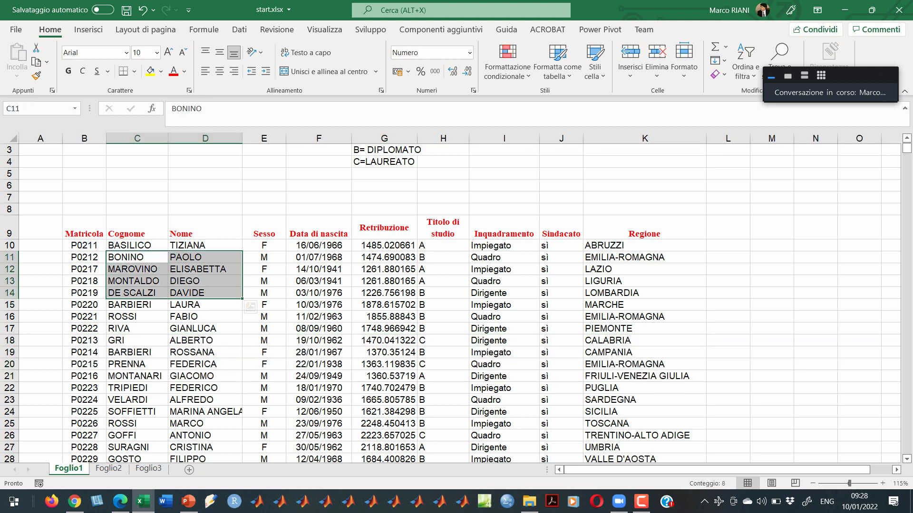
drag(384, 304, 504, 328)
drag(204, 388, 264, 423)
drag(503, 412, 645, 423)
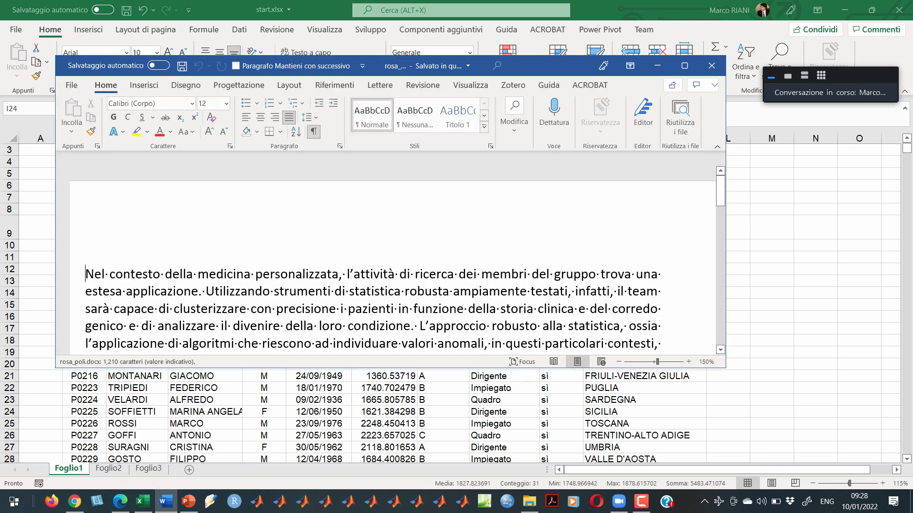
double_click(199, 274)
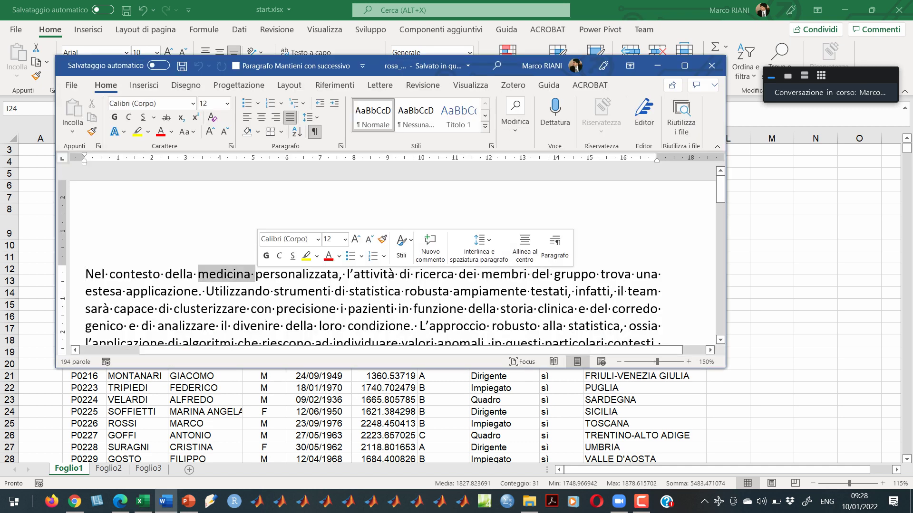
ctrl+drag(386, 309, 456, 309)
ctrl+drag(221, 326, 306, 326)
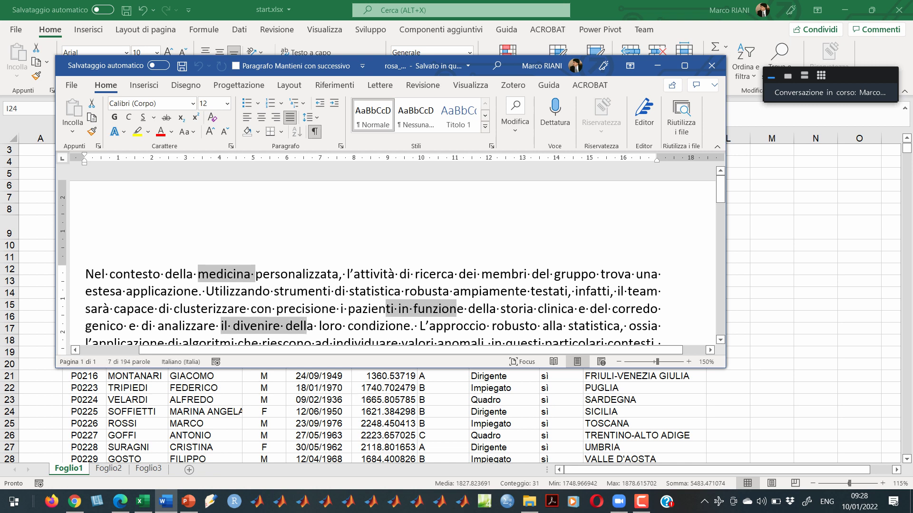
ctrl+drag(529, 326, 593, 326)
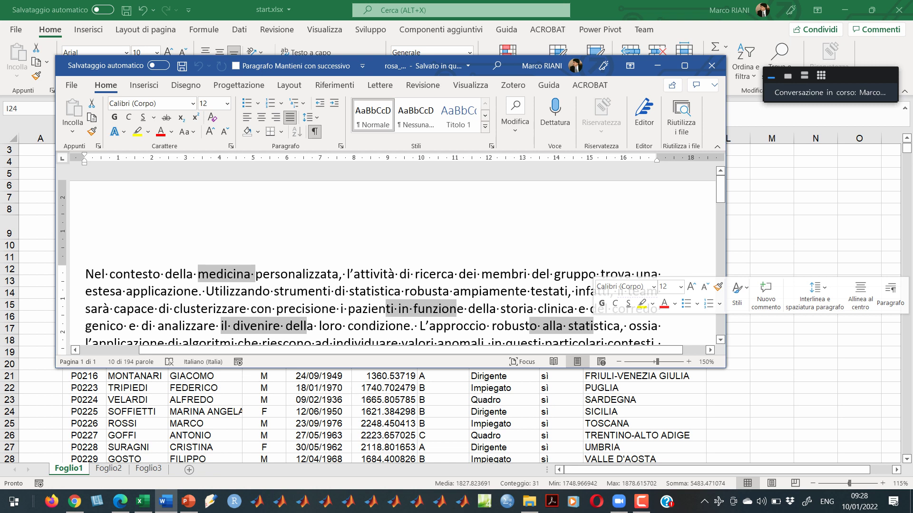
key(Right)
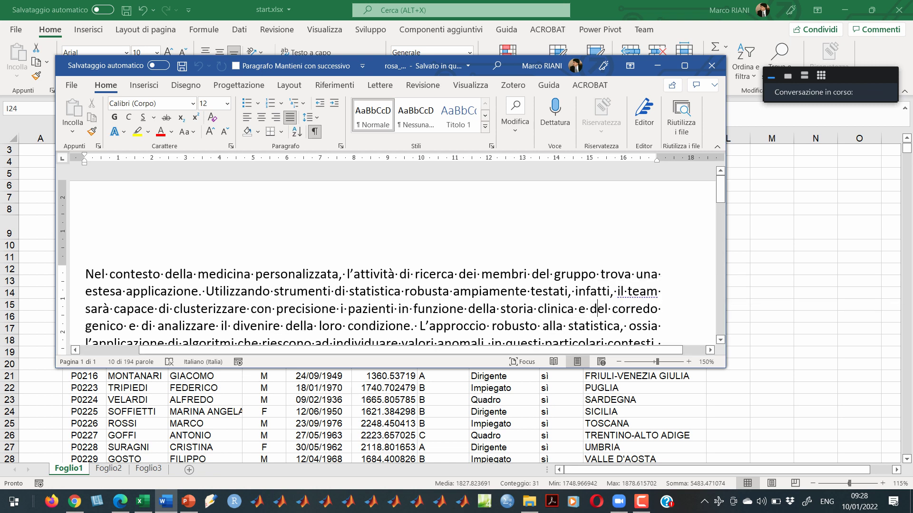
- In the MasterEsercizi folder, select contiguous files from commercio_internazionale(out).xlsx to ex23init(outFiltroDati).xlsx, and another block from consolida(out).xlsx to ex23init(outConvalida).xlsx
click(529, 501)
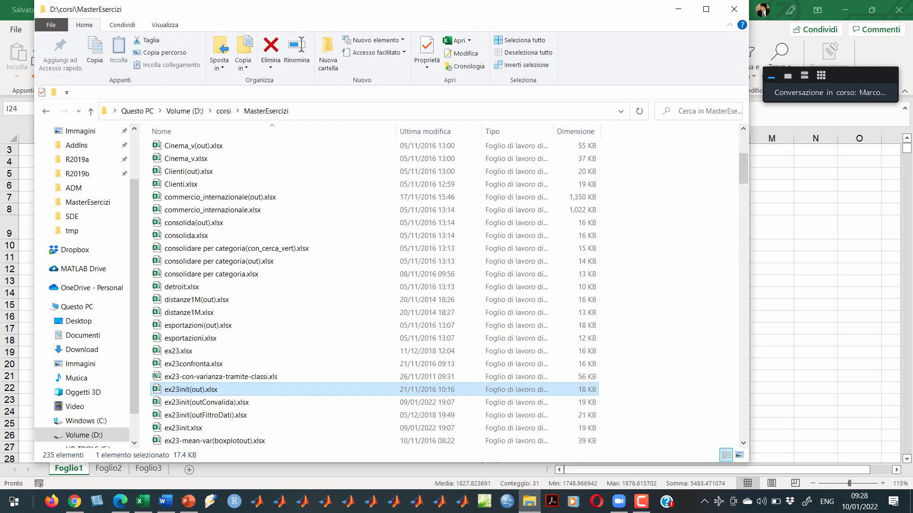
click(219, 197)
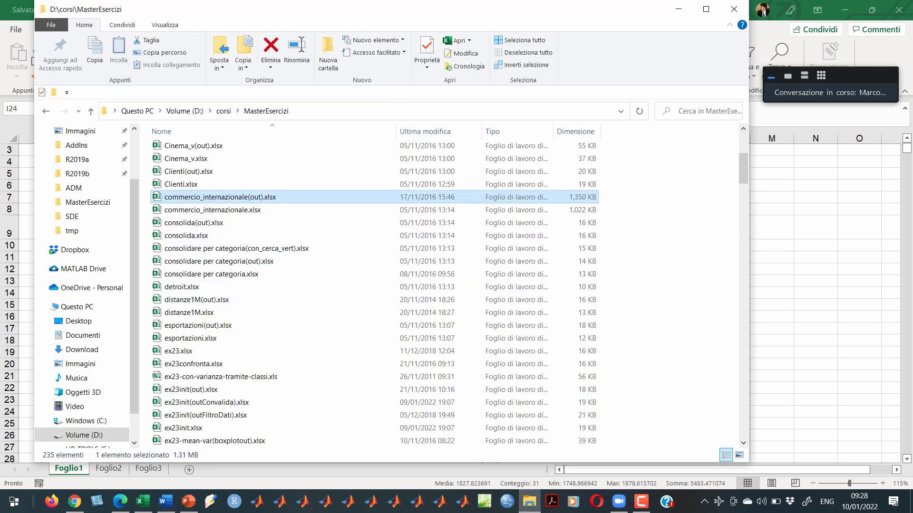
shift+click(205, 415)
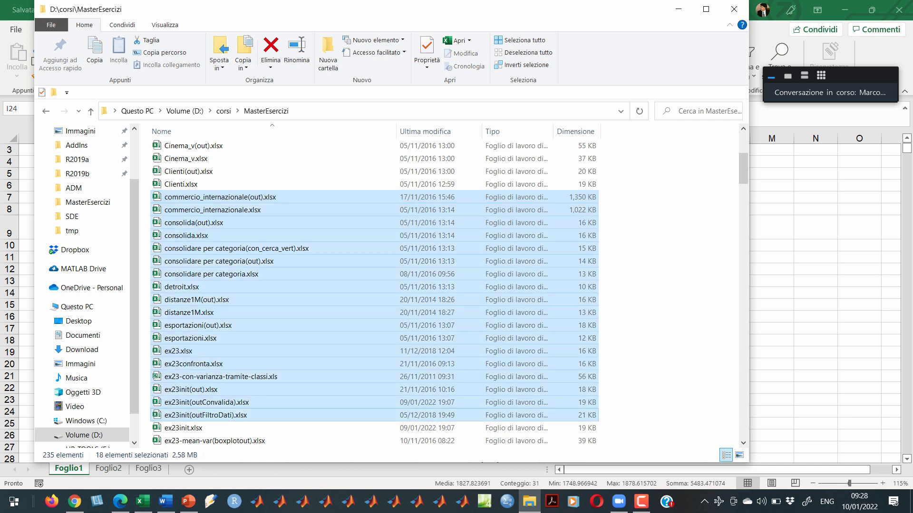
click(200, 222)
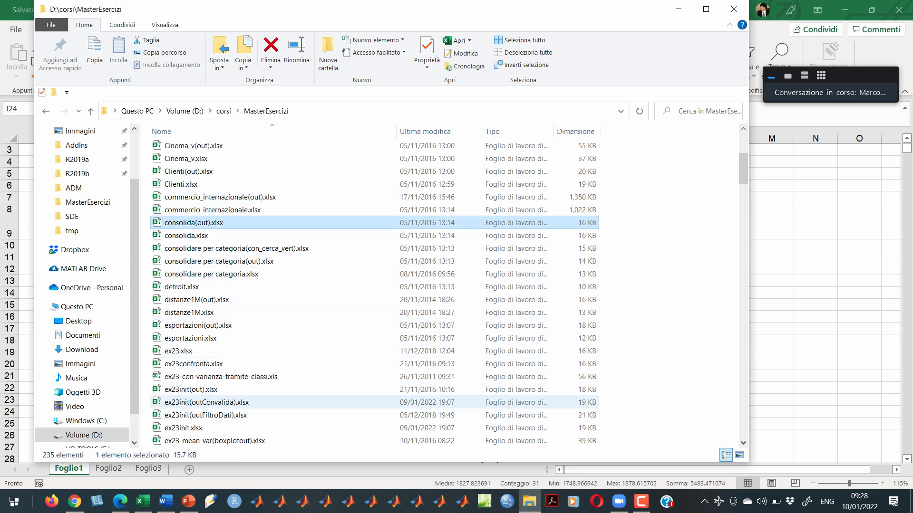
shift+click(205, 402)
click(237, 248)
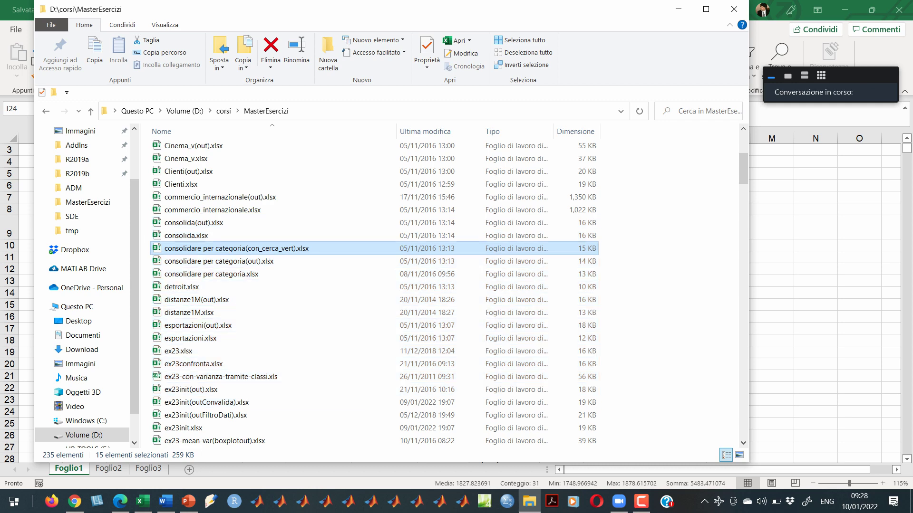
- Select the non-adjacent files consolida(out).xlsx, detroit.xlsx, esportazioni.xlsx, ex23-con-varianza-tramite-classi.xls and ex23init(outFiltroDati).xlsx together
click(200, 223)
ctrl+click(182, 287)
ctrl+click(190, 338)
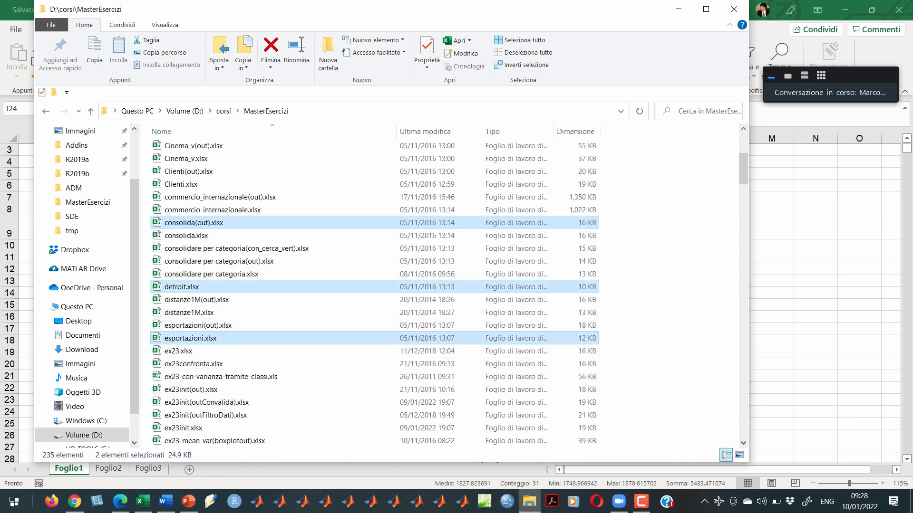
ctrl+click(220, 376)
ctrl+click(205, 415)
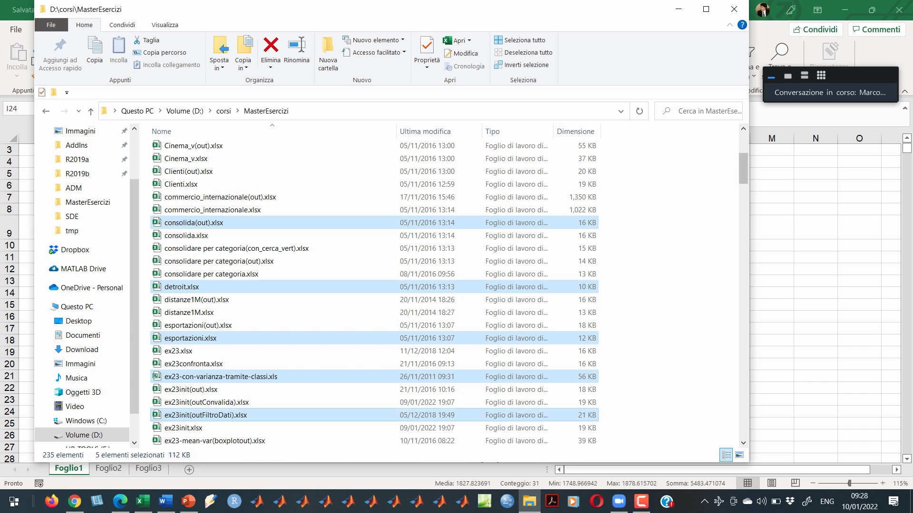
- Switch back to the Word document, select a rectangular text block starting at "medicina" across the first seven lines, and clear it
key(alt+Tab)
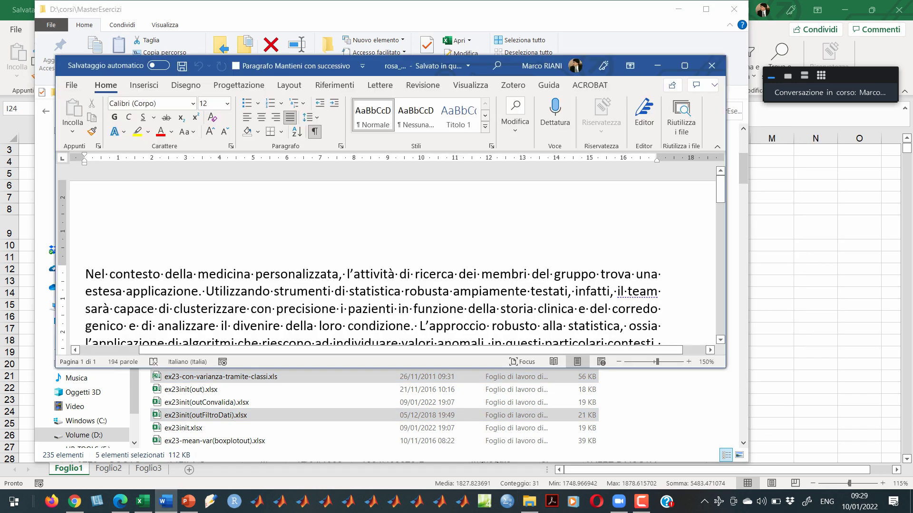
drag(198, 268, 409, 329)
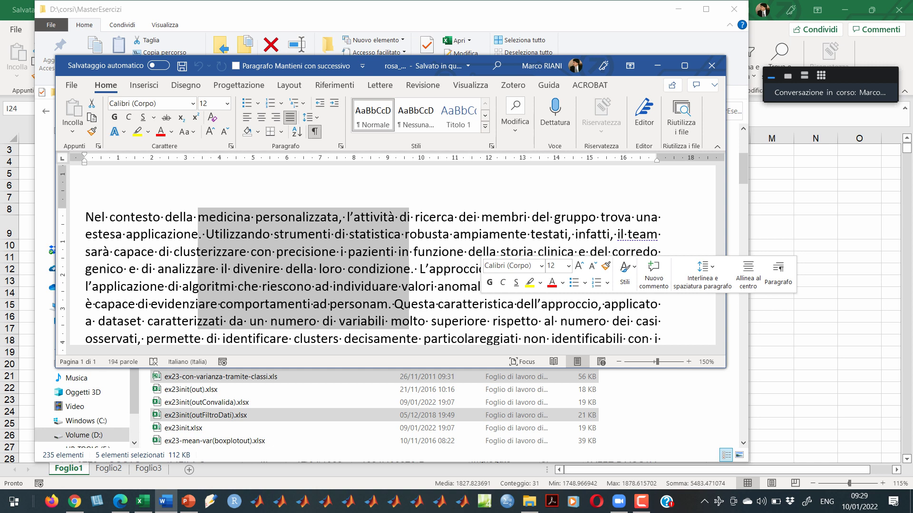
click(288, 217)
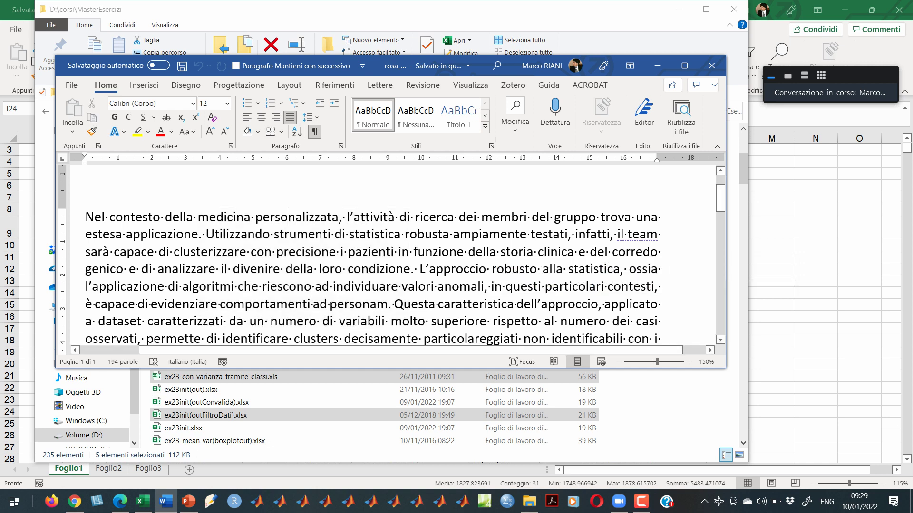
- Select text continuously from "medicina" into line six, replace it with a rectangular block over the first seven lines, and clear it
drag(198, 217, 410, 304)
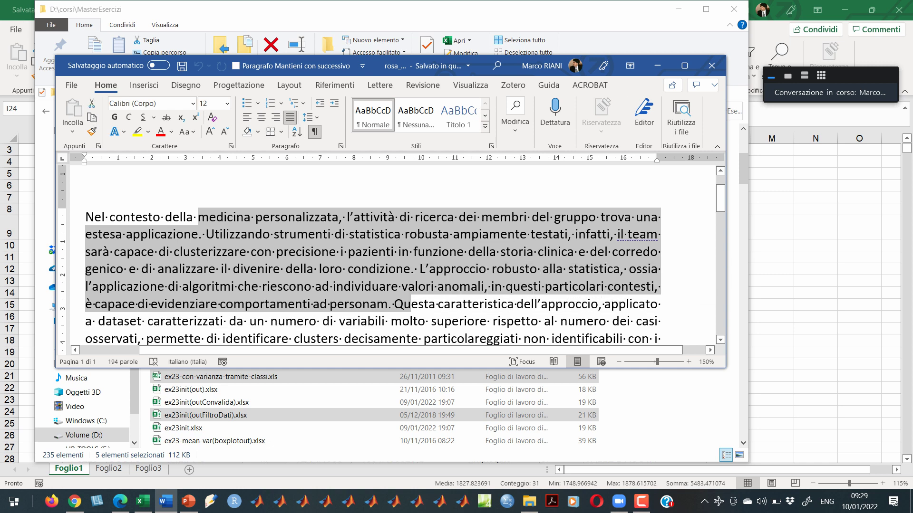
click(289, 233)
drag(194, 209, 360, 327)
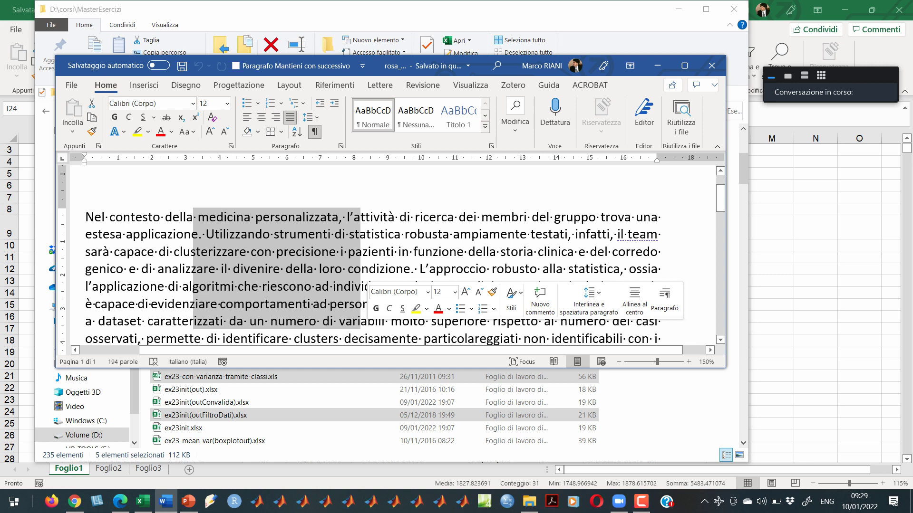
click(321, 269)
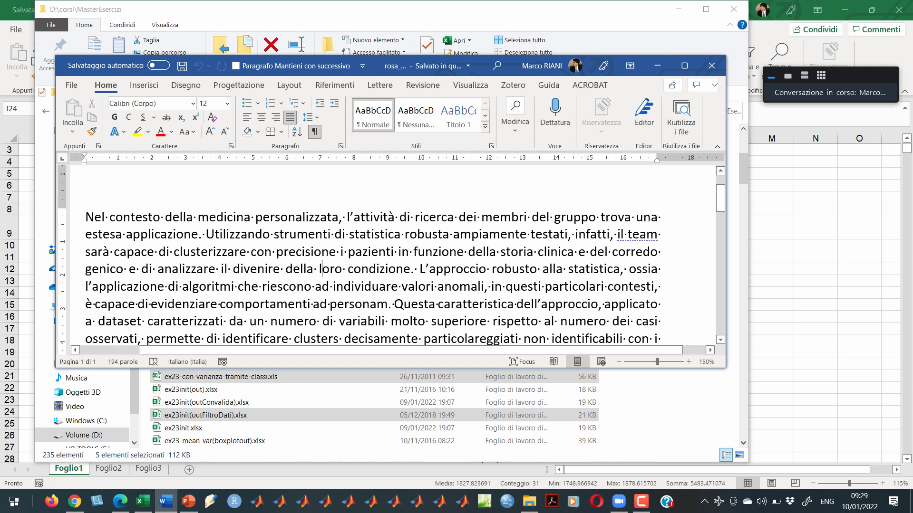
- Switch to start.xlsx in Excel and draw a perfect circle over columns J and K, spanning about rows 15 to 24
click(143, 501)
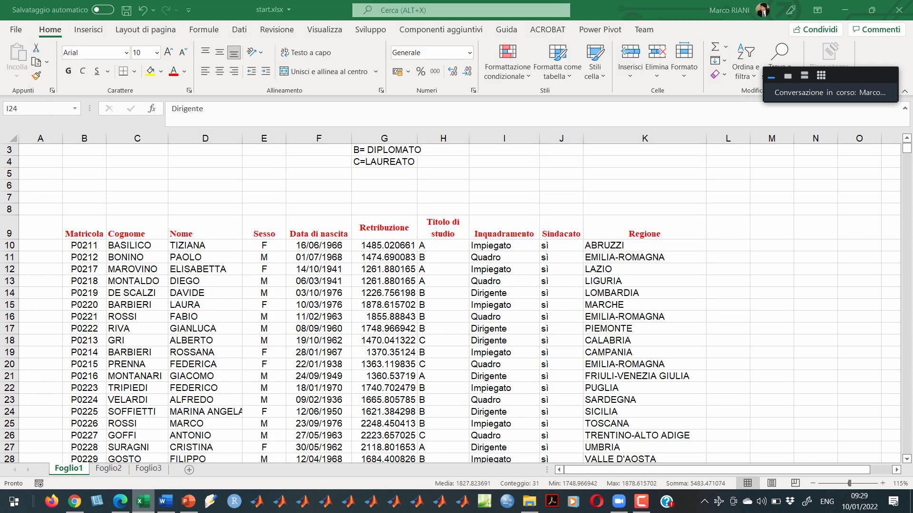
click(771, 305)
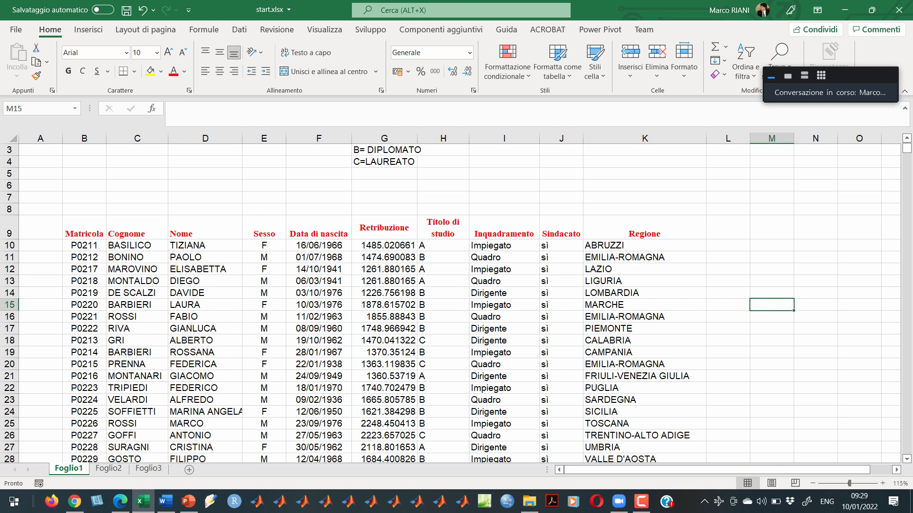
click(89, 30)
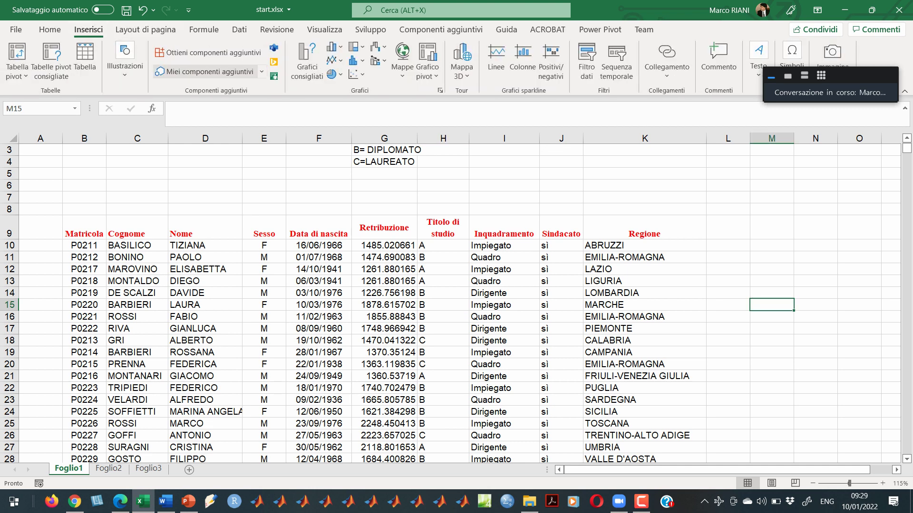
click(125, 64)
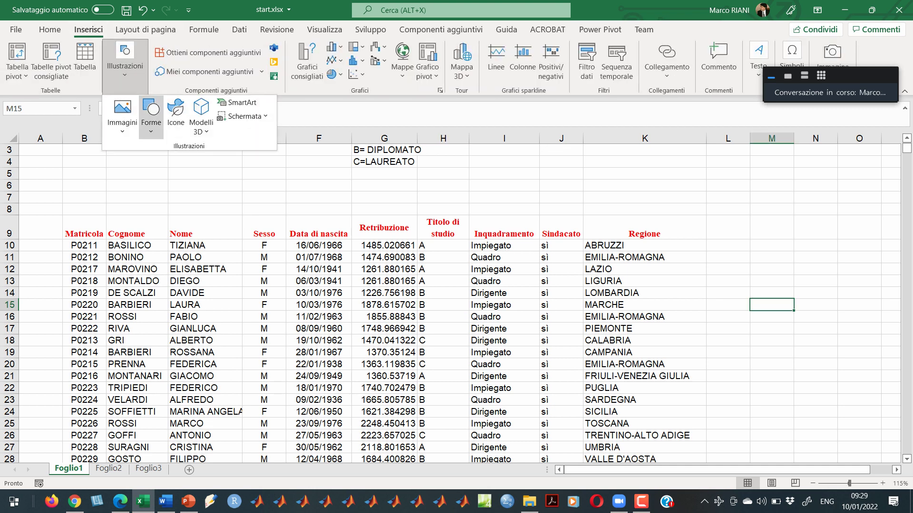
click(150, 117)
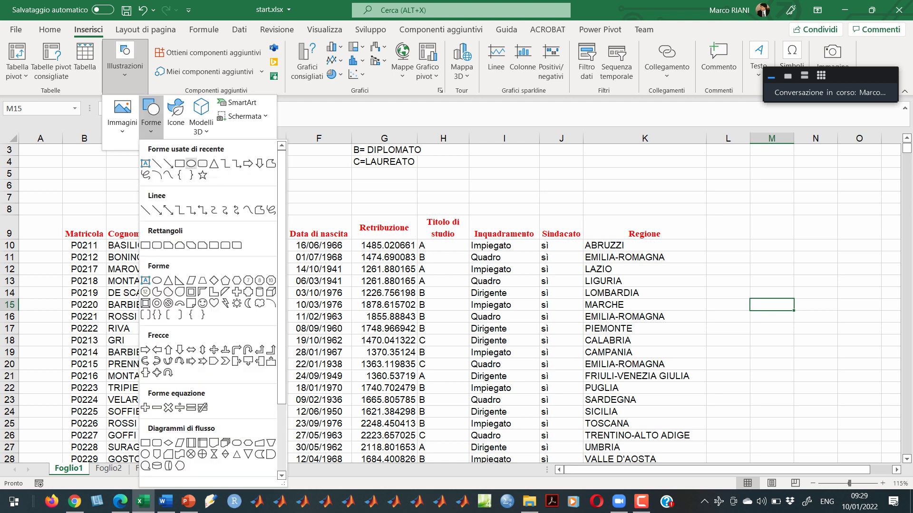
click(191, 163)
drag(536, 295, 731, 358)
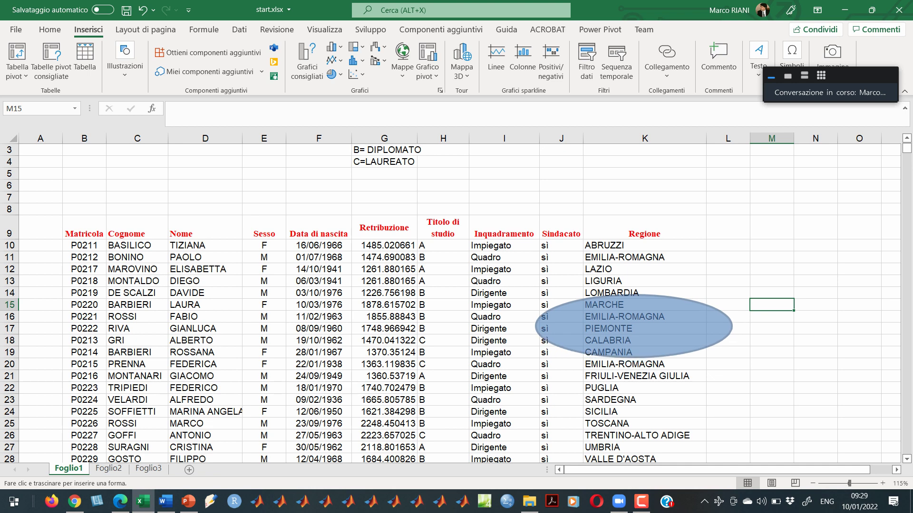
drag(732, 357, 704, 386)
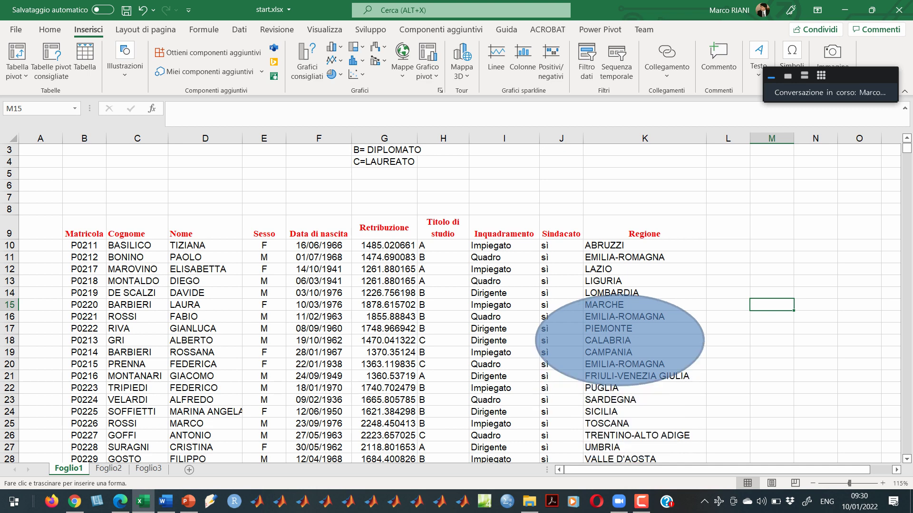
drag(704, 386, 655, 415)
- Draw a perfect square about 6.7 cm high over columns C to F, spanning about rows 13 to 27
click(88, 30)
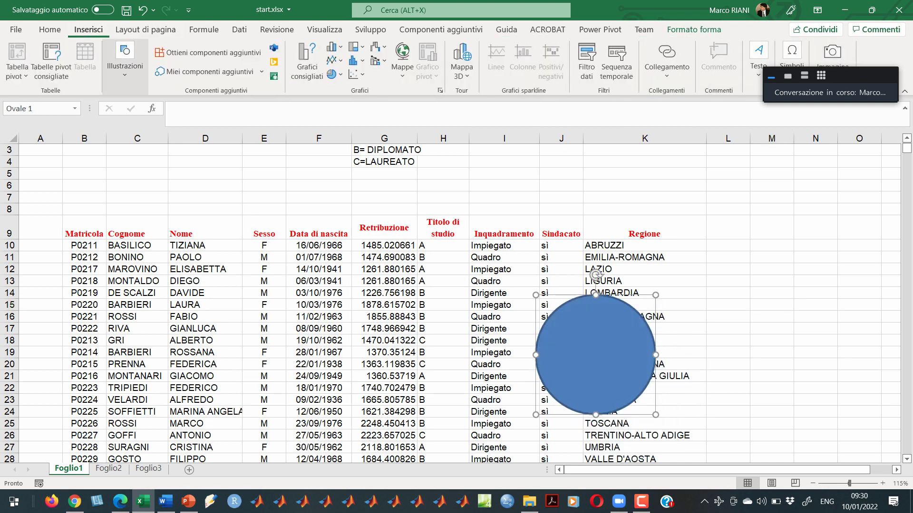
click(125, 59)
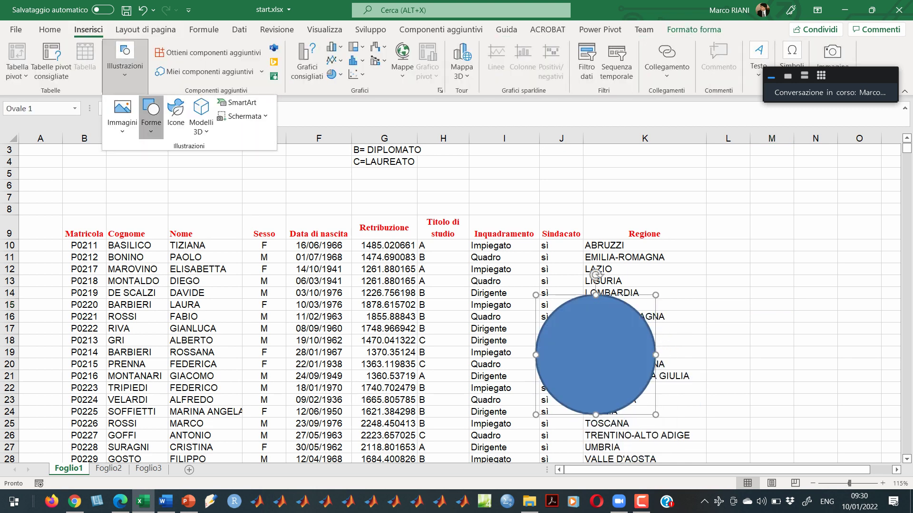
click(150, 114)
click(180, 164)
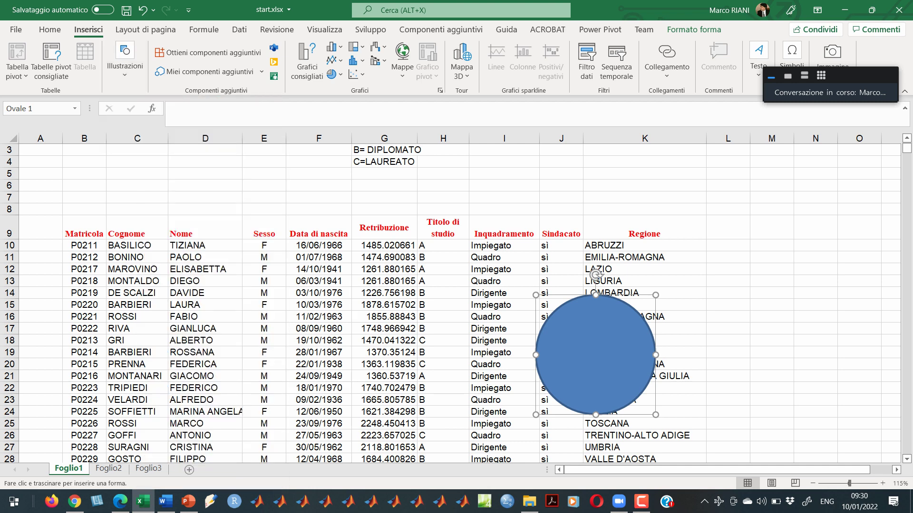
drag(138, 275, 342, 329)
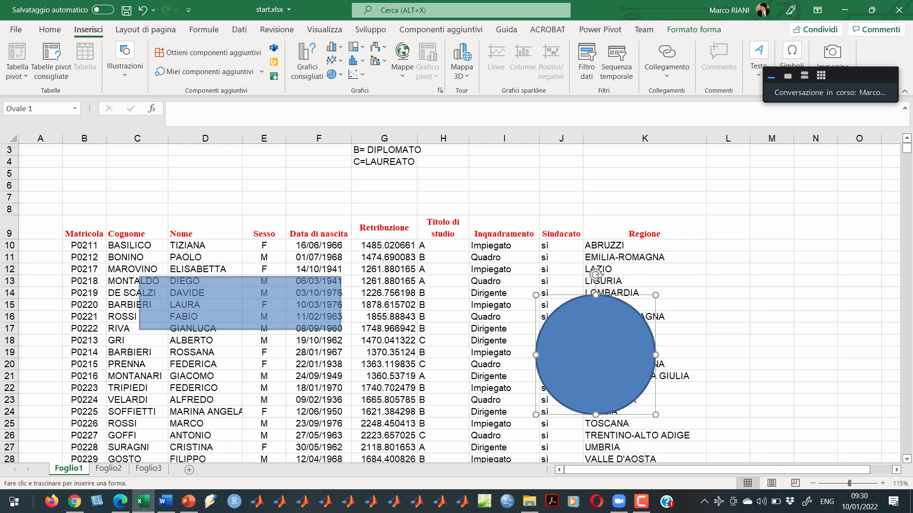
drag(342, 329, 344, 330)
mouse_move(344, 330)
mouse_down()
mouse_move(342, 464)
mouse_move(540, 464)
mouse_move(352, 463)
mouse_move(286, 418)
mouse_move(299, 436)
mouse_move(234, 371)
mouse_move(358, 463)
mouse_move(313, 450)
mouse_up()
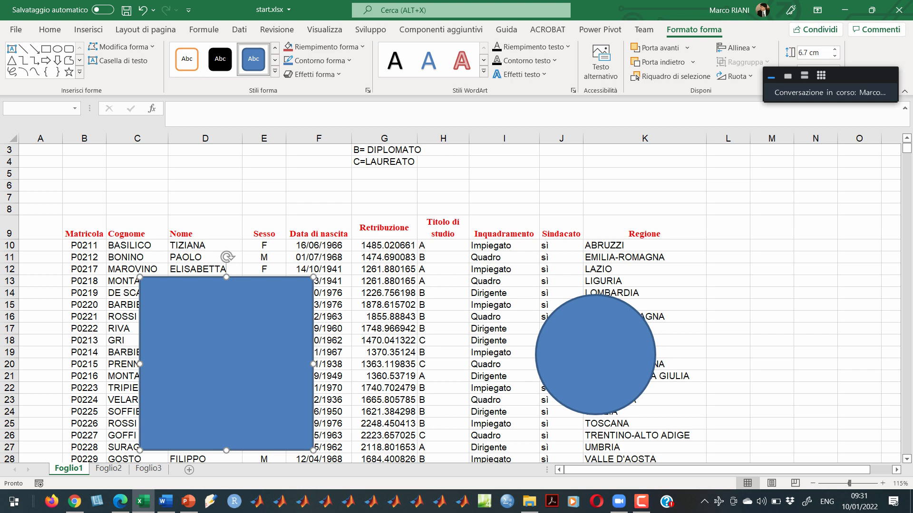
- Deselect the square, bring the MasterEsercizi folder window to the front, and return to start.xlsx
click(384, 305)
key(alt+Tab)
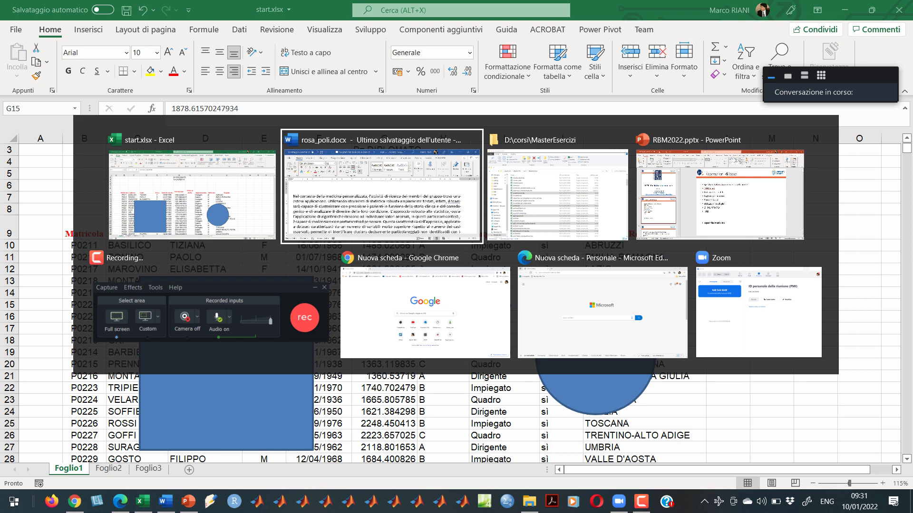
key(Tab)
key(shift+Tab)
key(Tab)
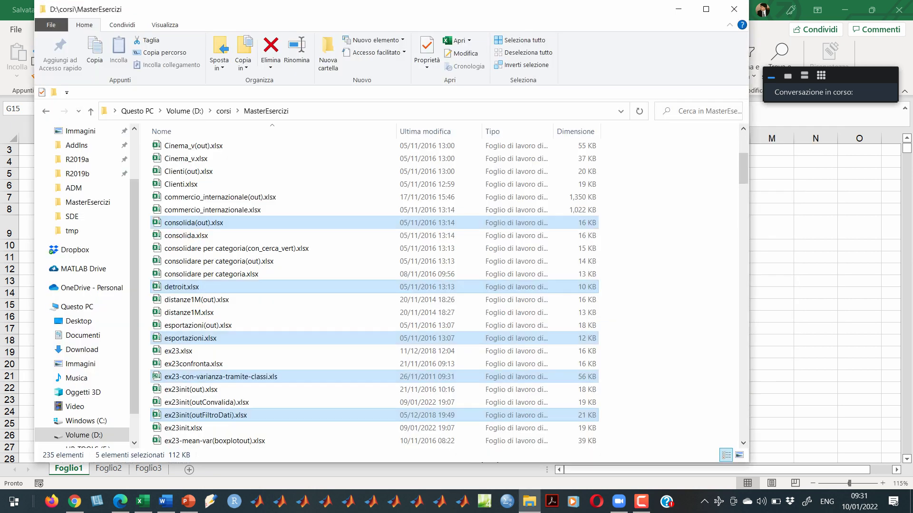
key(alt+Tab)
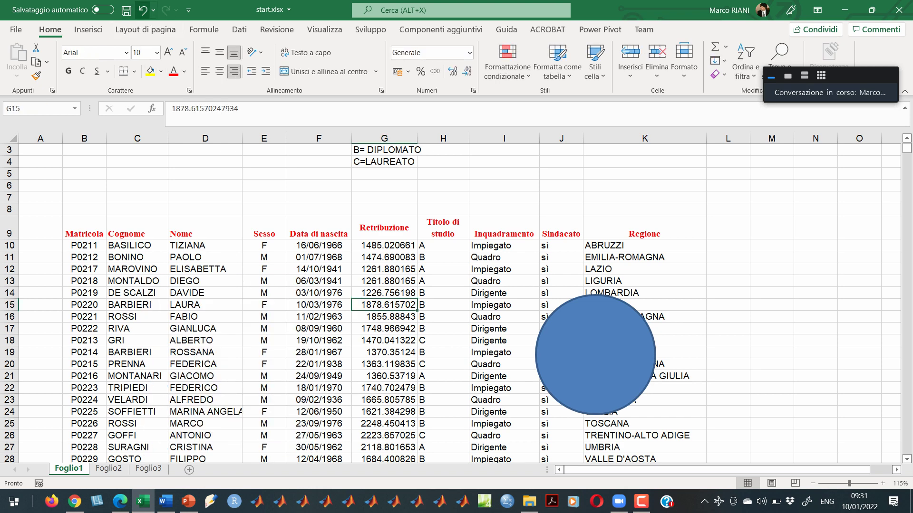
- Undo the removal of the square and move the circle over columns G to I
click(141, 9)
drag(595, 354, 461, 340)
- Select both the square and the circle and group them into a single object
key(ctrl+a)
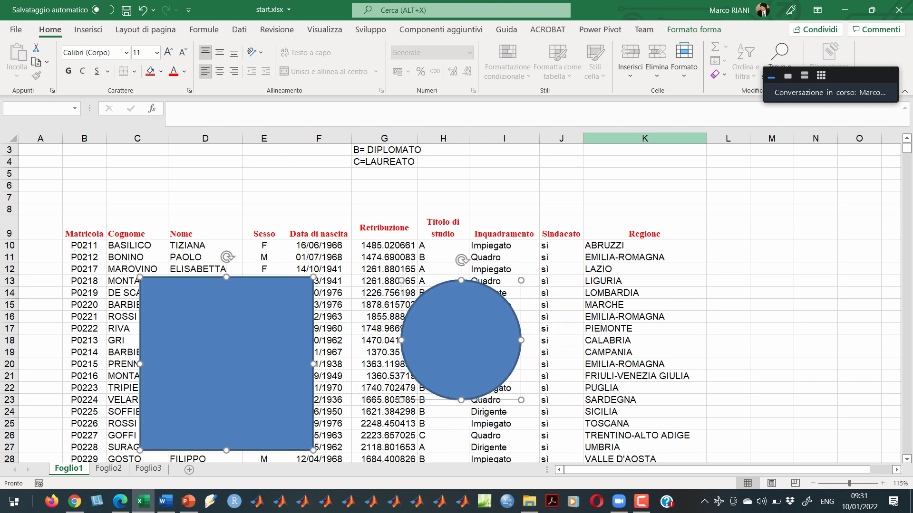
click(693, 30)
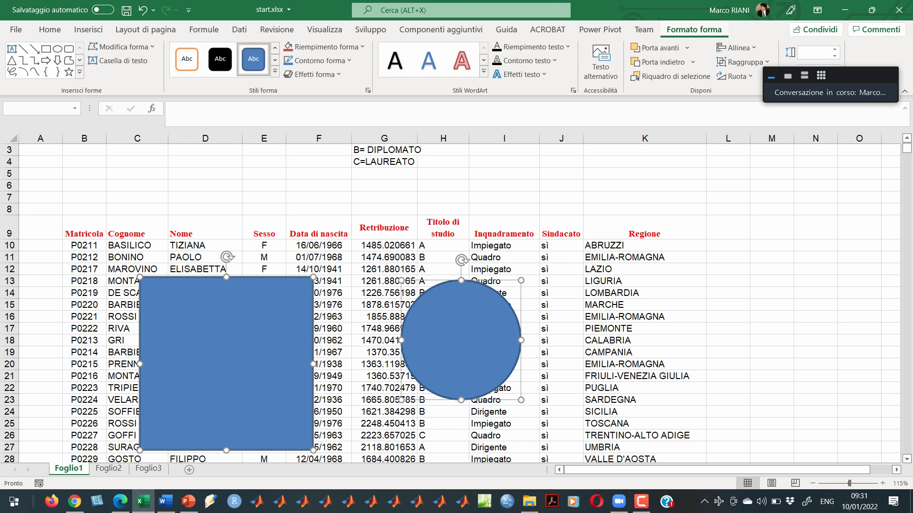
click(744, 61)
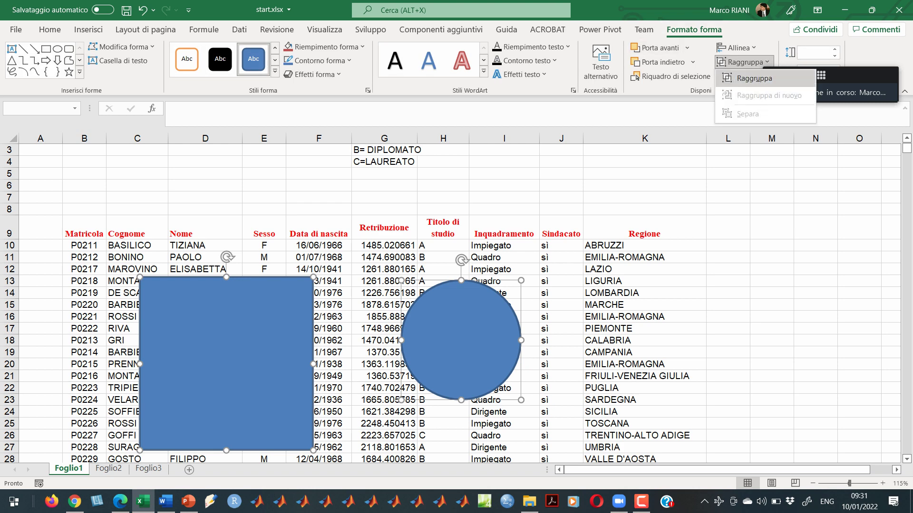
click(755, 78)
- Move the grouped square and circle around the sheet, leaving them over columns D to K, starting around row 14
drag(226, 363, 750, 364)
key(ctrl+z)
key(ctrl+z)
key(ctrl+z)
key(ctrl+z)
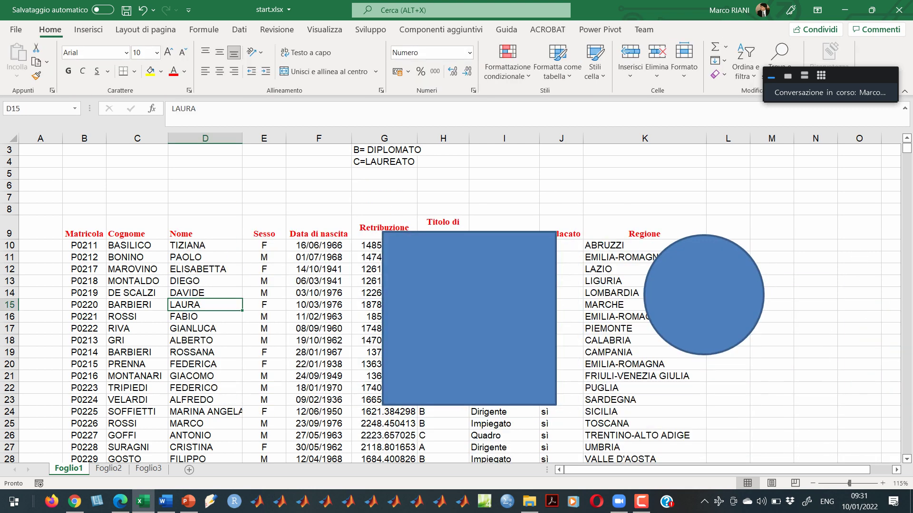
key(ctrl+z)
key(ctrl+z)
key(ctrl+z)
key(ctrl+z)
key(ctrl+z)
key(ctrl+z)
key(ctrl+z)
key(ctrl+z)
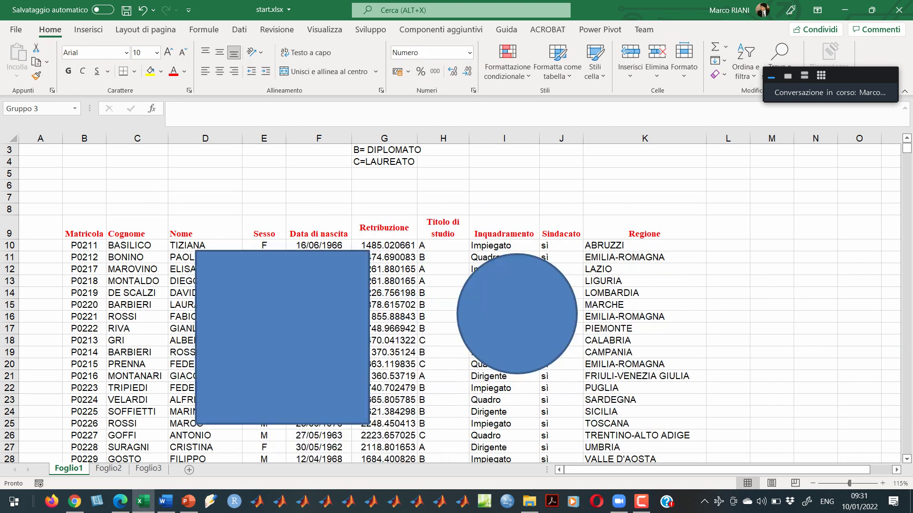
key(ctrl+z)
key(ctrl+z)
key(ctrl+z)
key(ctrl+z)
key(ctrl+z)
key(ctrl+z)
key(ctrl+z)
key(ctrl+z)
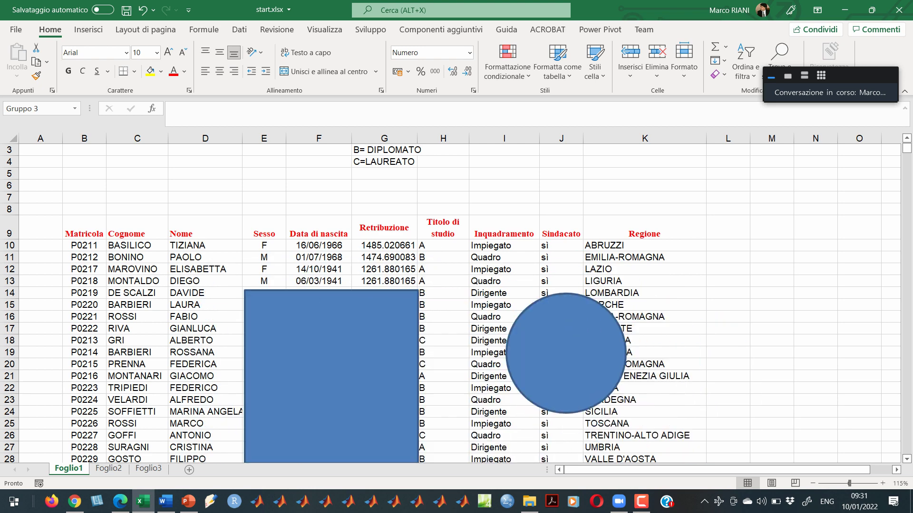
key(ctrl+z)
key(ctrl+z)
key(ctrl+z)
key(ctrl+z)
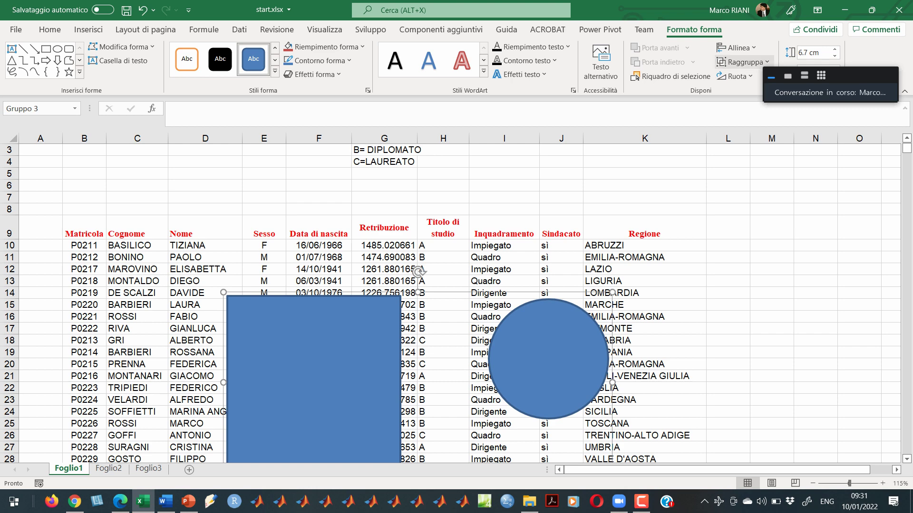
- Ungroup the square and circle and remove both shapes from the sheet
click(743, 62)
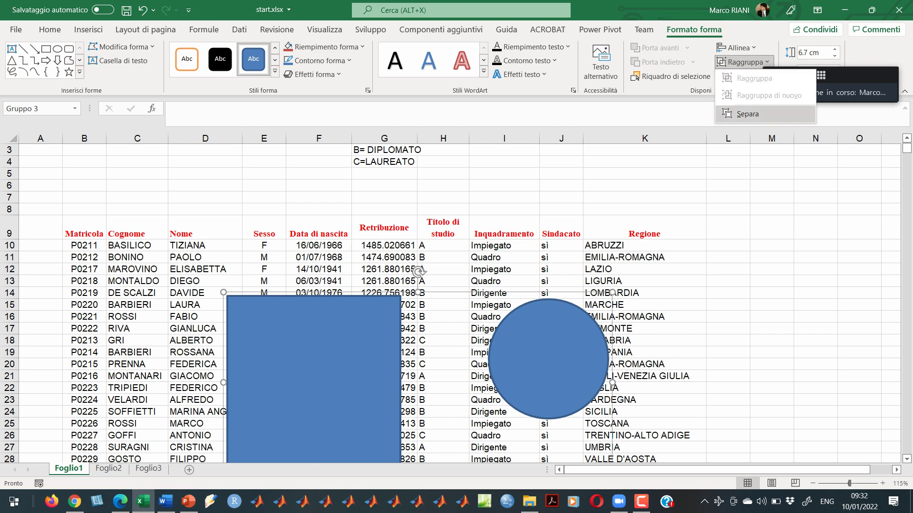
click(747, 113)
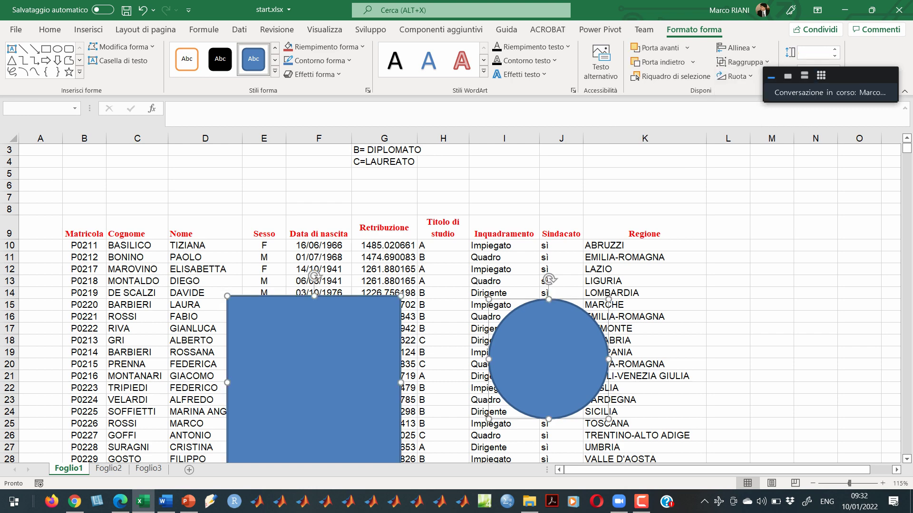
click(205, 304)
key(ctrl+z)
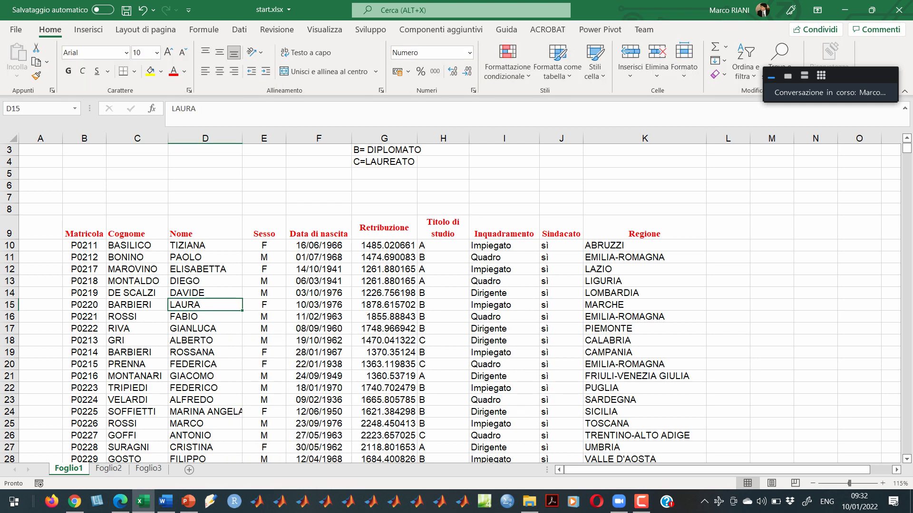
- Select the cell range F12:I16
click(443, 269)
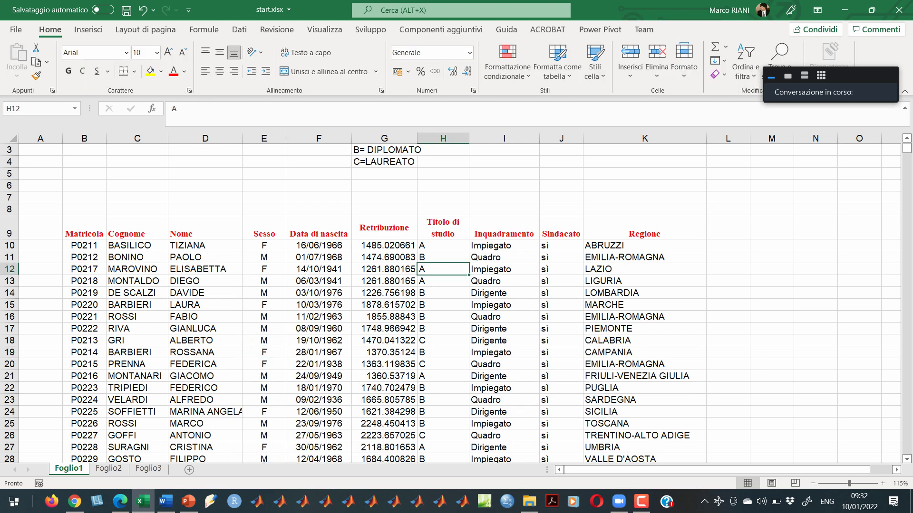
drag(318, 269, 504, 317)
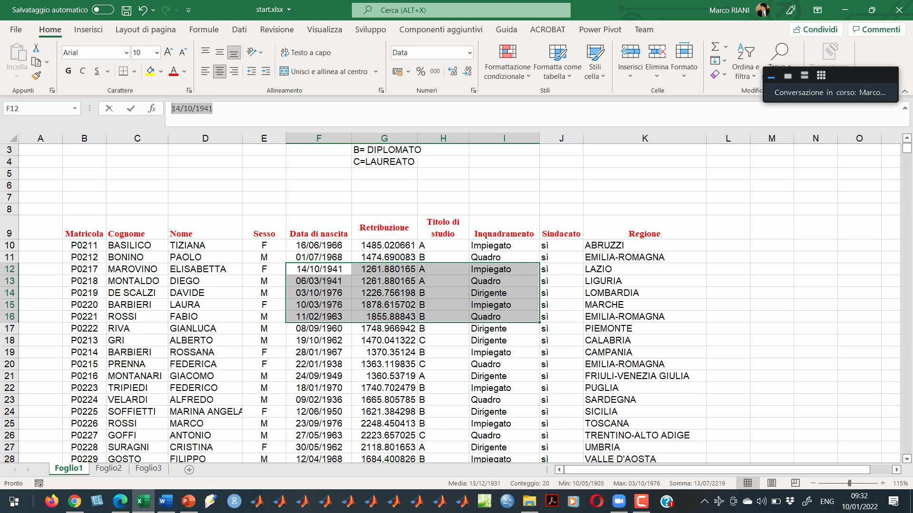
- Fill every cell of the range I13:K18 with 123 in a single entry, and undo the fill
click(504, 281)
click(644, 304)
drag(504, 281, 645, 341)
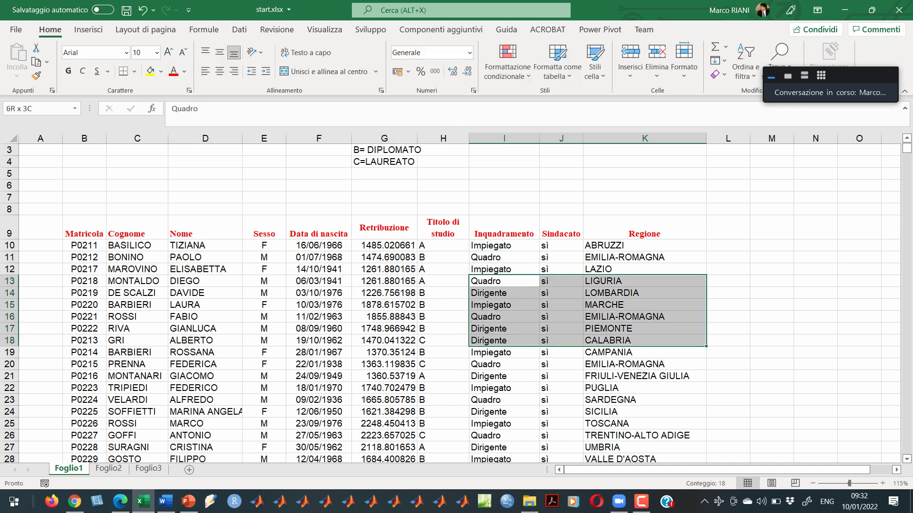
key(F2)
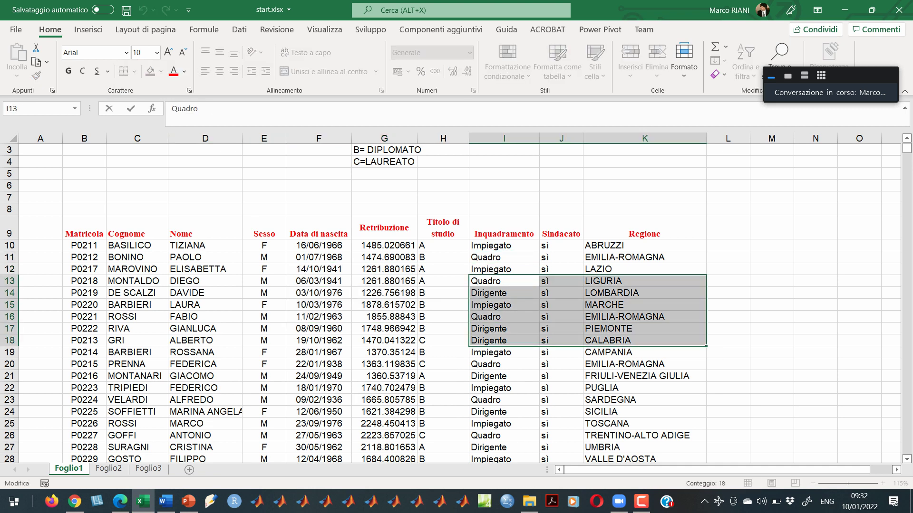
key(BackSpace)
key(BackSpace)
key(BackSpace)
key(BackSpace)
key(BackSpace)
key(BackSpace)
text(123)
key(ctrl+Return)
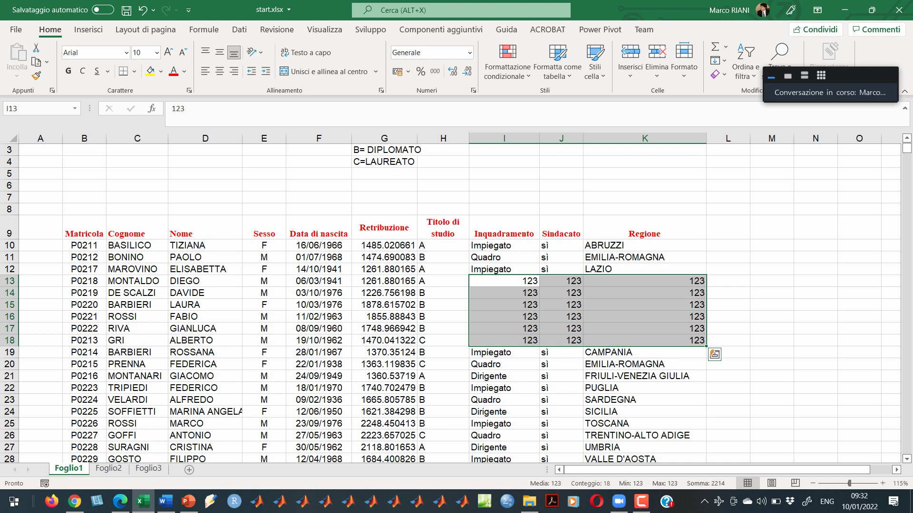
key(ctrl+z)
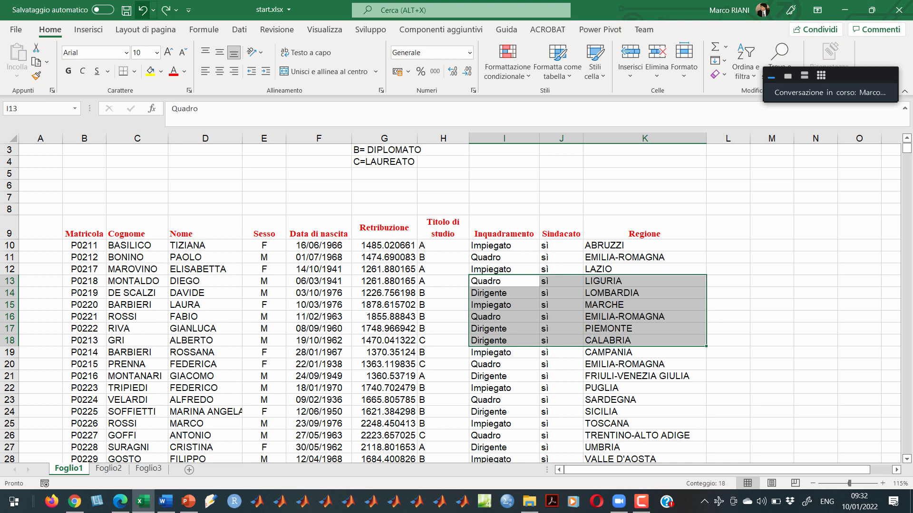
- Select the non-adjacent ranges C12:E16, F18:G19, I21:J22 and D23:G25 together
drag(137, 269, 264, 317)
drag(318, 340, 384, 352)
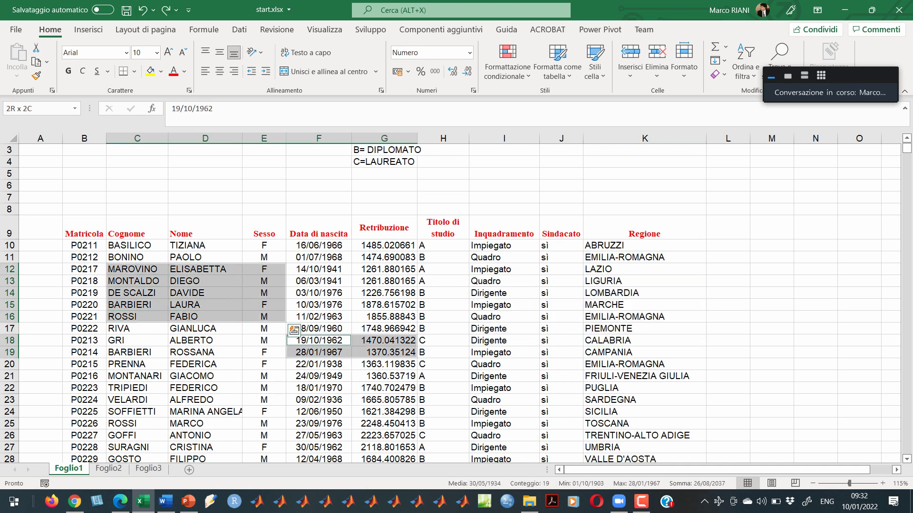
ctrl+click(504, 376)
drag(504, 376, 560, 388)
drag(205, 399, 384, 423)
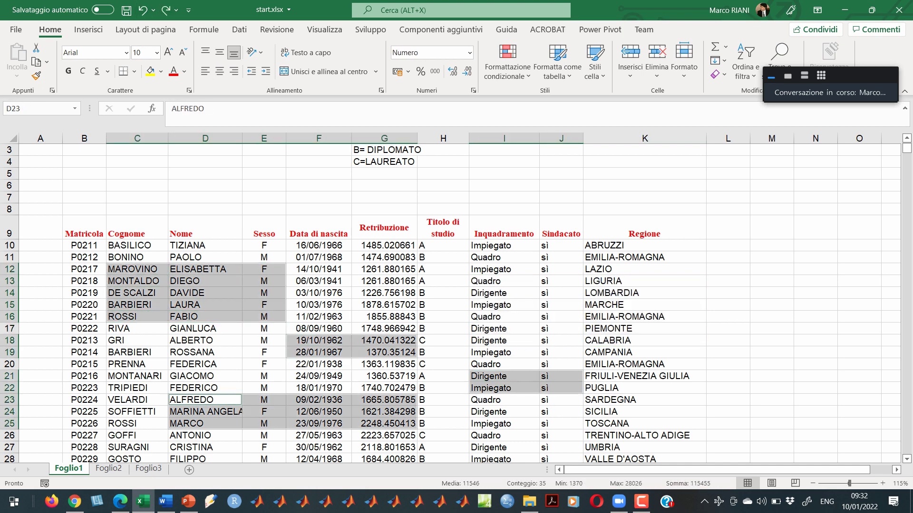
- Enter 123 into all cells of the multiple selection at once, and undo the entry
text(123)
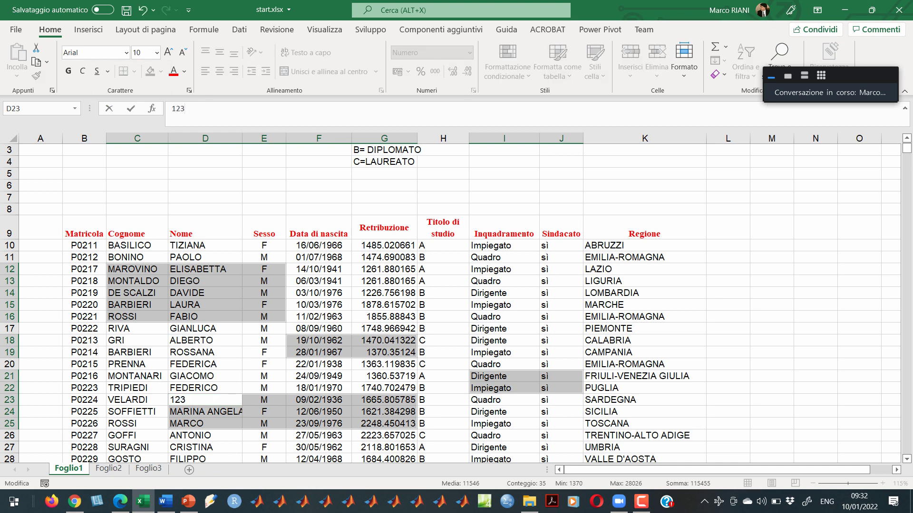
key(ctrl+Return)
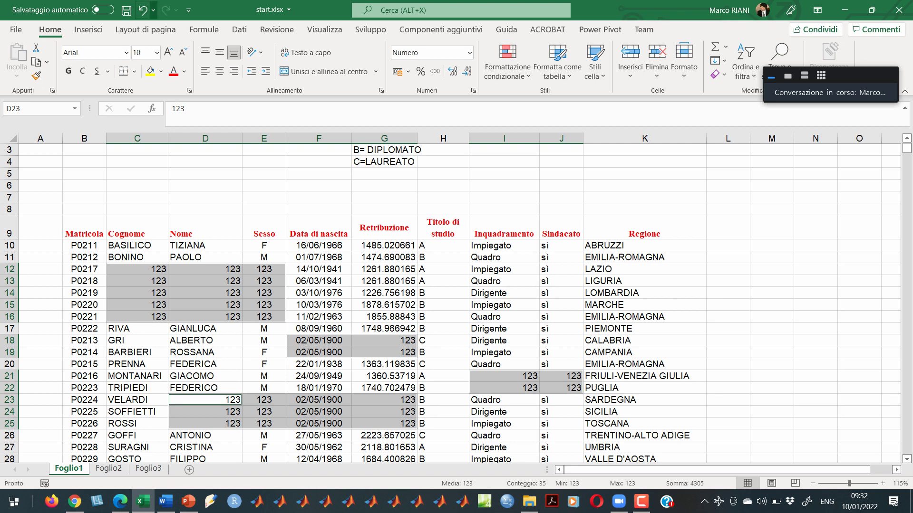
click(142, 10)
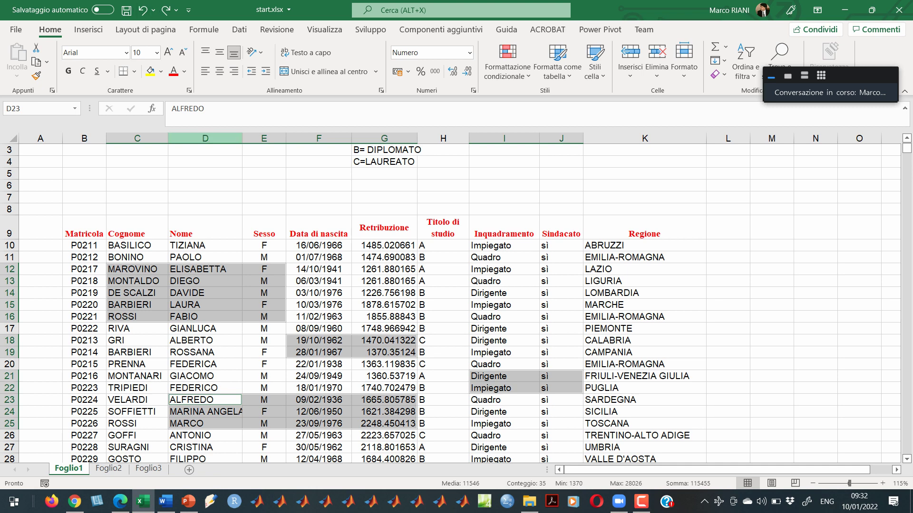
- Replace the content of the active cell D23 with 10 and enter it into all the selected ranges at once
click(204, 108)
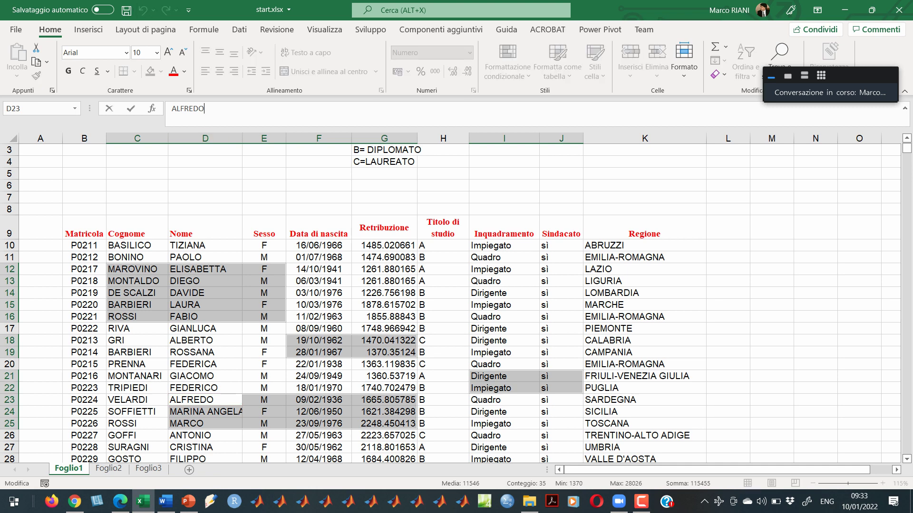
key(BackSpace)
key(BackSpace)
key(BackSpace)
key(BackSpace)
key(BackSpace)
key(BackSpace)
key(BackSpace)
text(10)
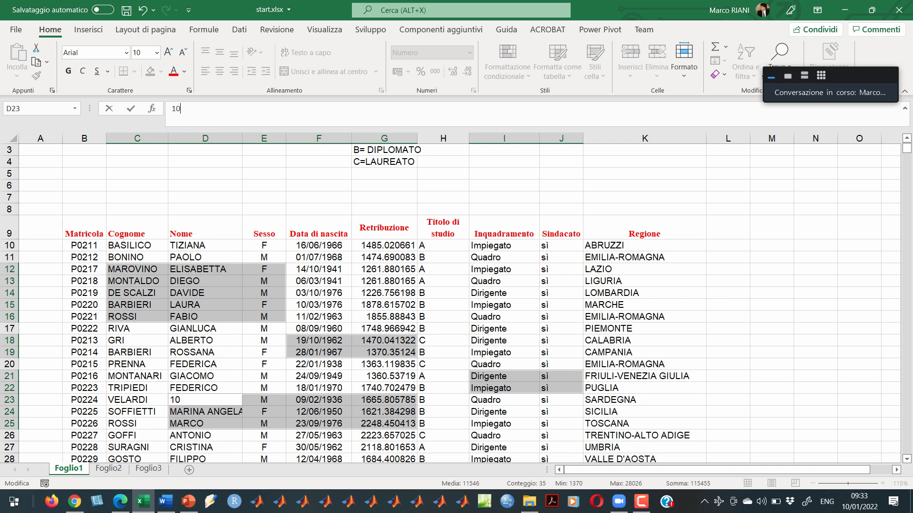
key(ctrl+Return)
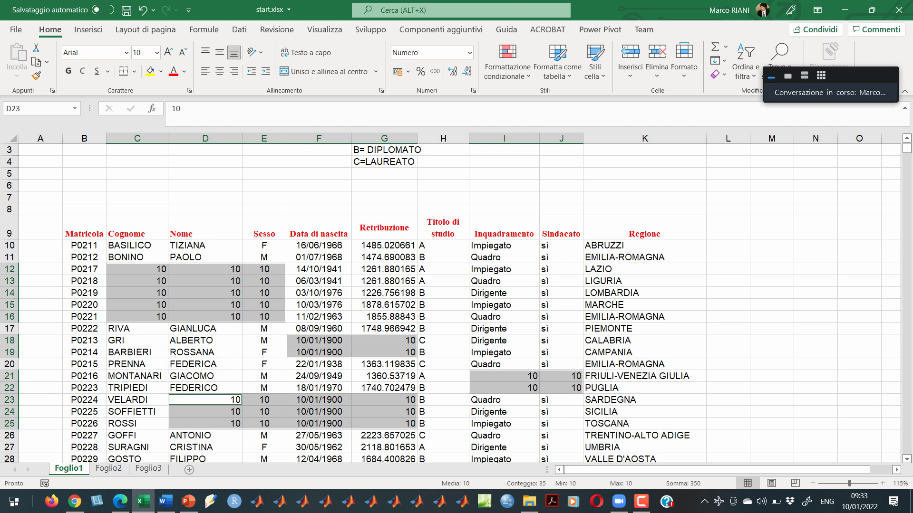
- Format the dates in F13:F14 with the Numero category and two decimals, and undo the format change
drag(319, 281, 318, 294)
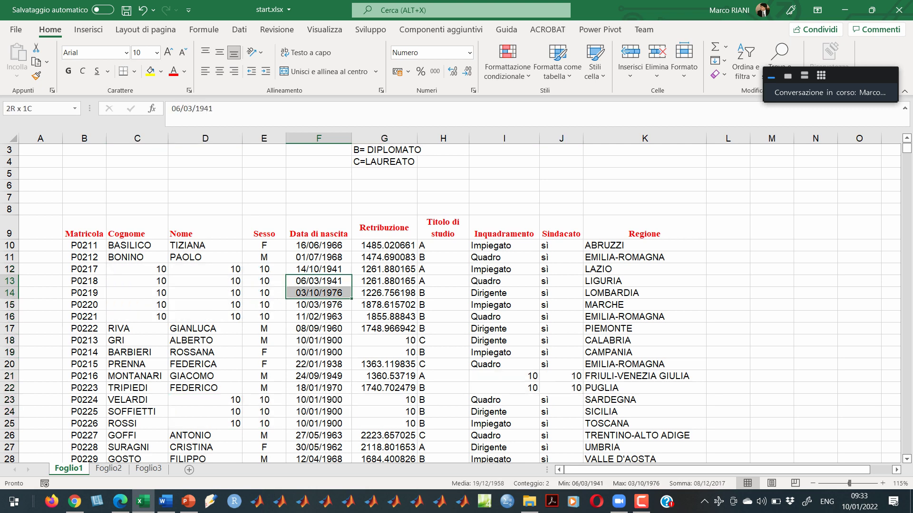
right_click(301, 286)
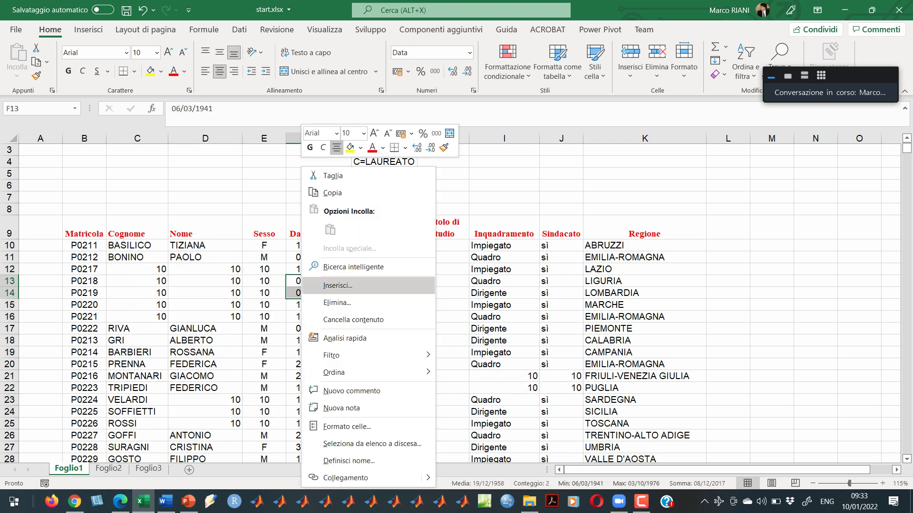
click(333, 427)
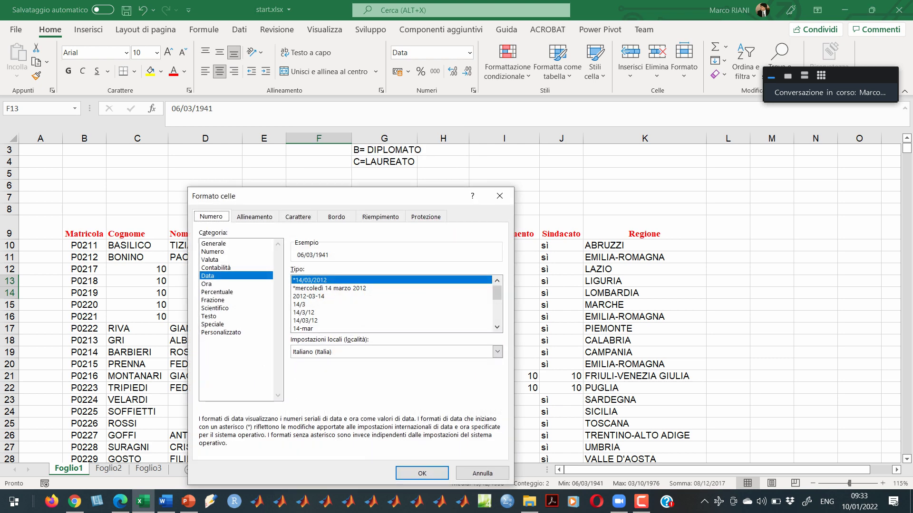
click(213, 252)
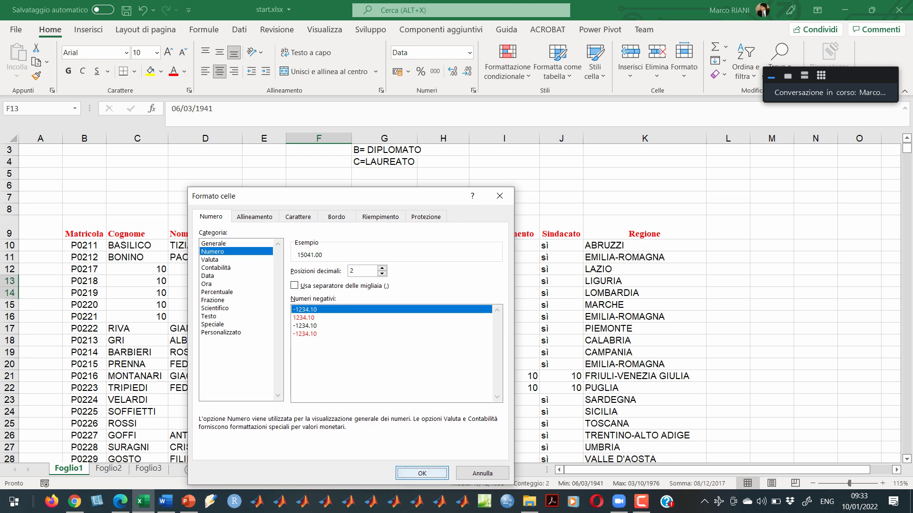
key(Return)
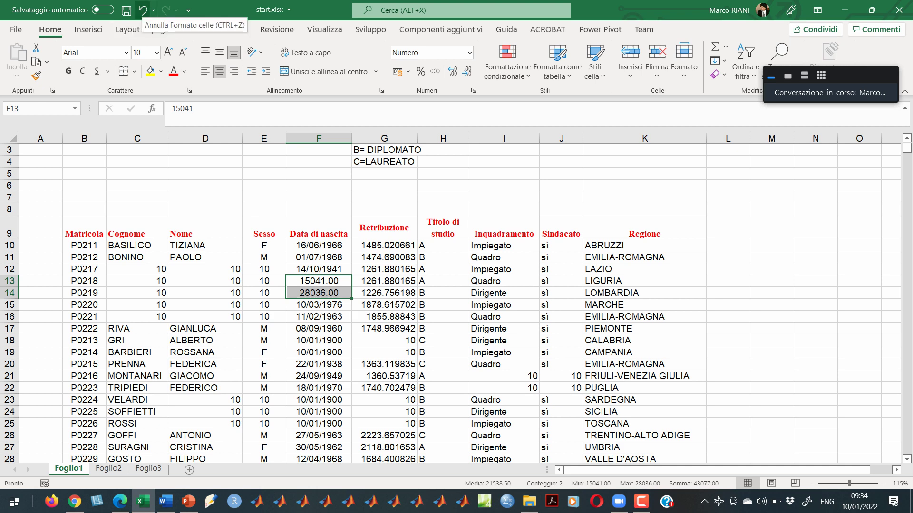
click(142, 10)
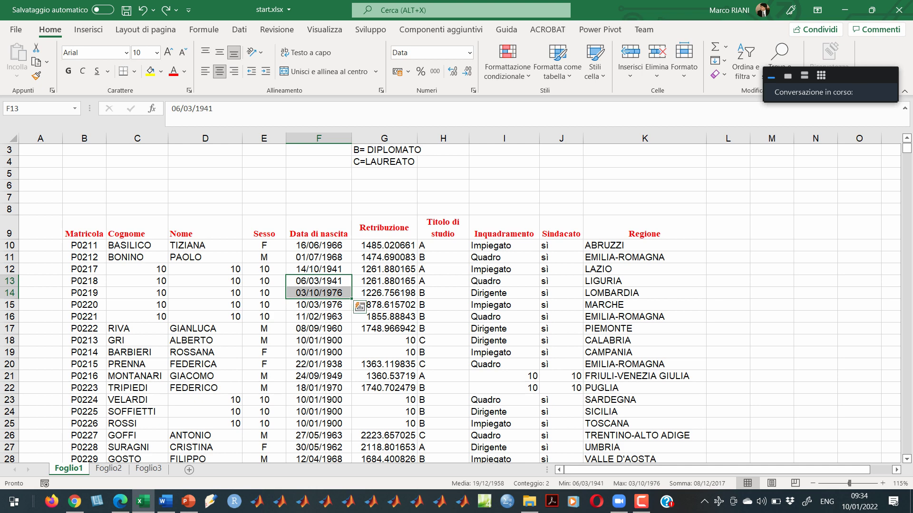
- Select the non-adjacent ranges C13:F16, H17:I19 and D23:F25 together
click(384, 293)
key(alt+Tab)
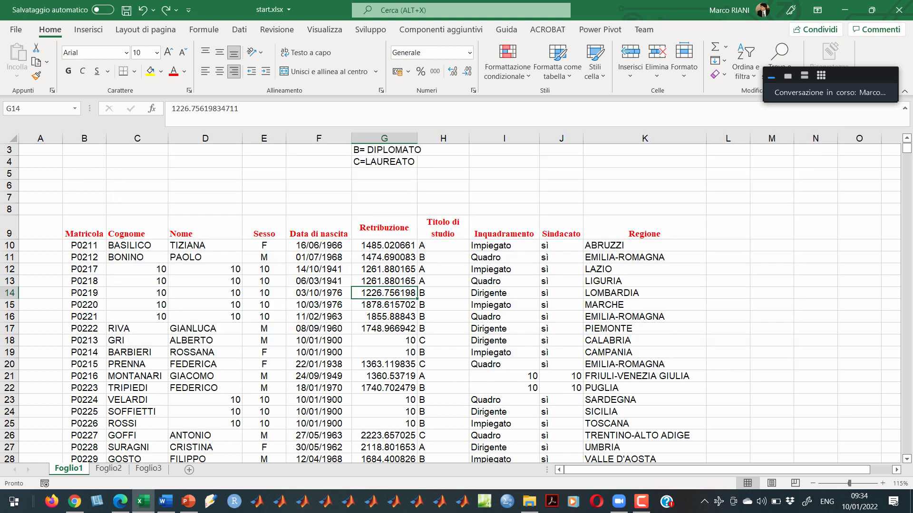
drag(161, 317, 318, 281)
drag(443, 329, 504, 353)
drag(205, 400, 319, 424)
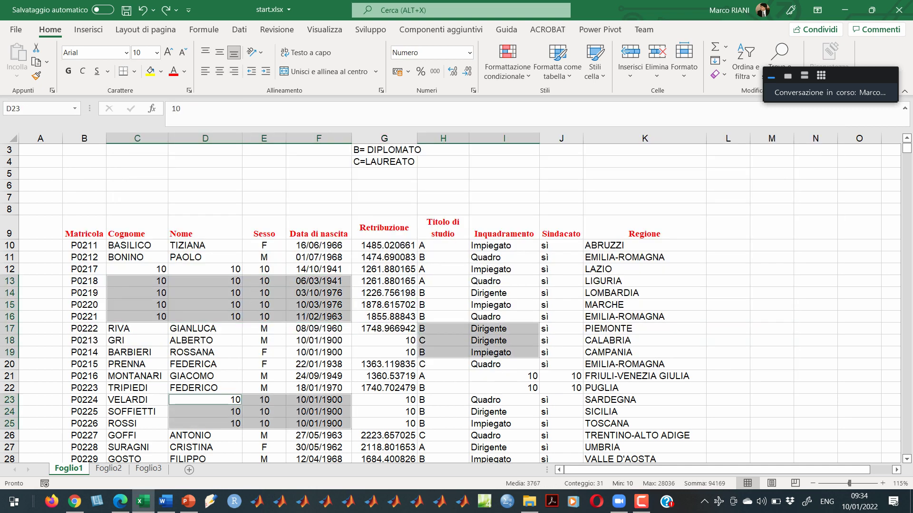
- Cycle the active cell forward through the cells of all the selected ranges, keeping the multiple selection
key(Return)
key(Tab)
key(Tab)
key(Tab)
key(Tab)
key(Tab)
key(Tab)
key(Tab)
key(Tab)
key(Tab)
key(Tab)
key(Tab)
key(Tab)
key(Tab)
key(Tab)
key(Tab)
key(Tab)
key(Tab)
key(Tab)
key(Tab)
key(Tab)
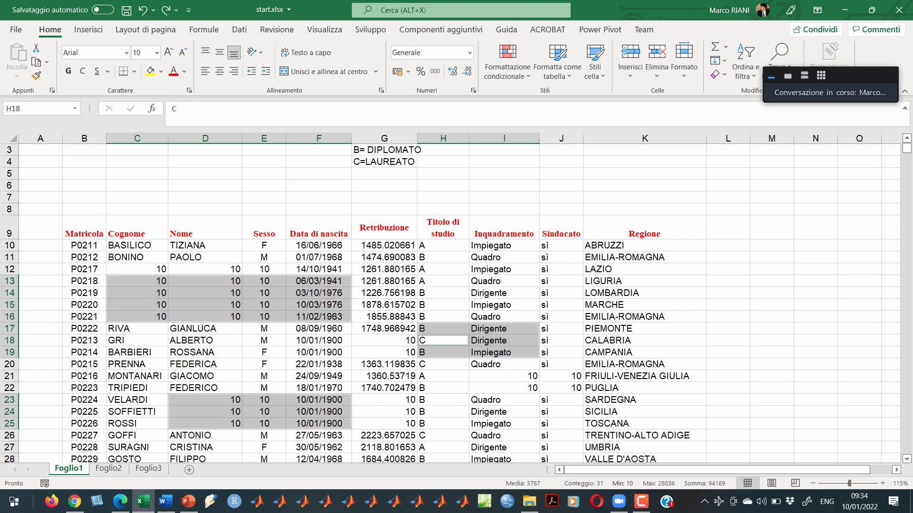
key(Tab)
key(Tab)
key(Tab)
key(Tab)
key(Tab)
key(Tab)
key(Tab)
key(Tab)
key(Tab)
key(Tab)
key(Tab)
key(Tab)
key(Tab)
key(Tab)
key(Tab)
key(Tab)
key(Tab)
key(Tab)
key(Tab)
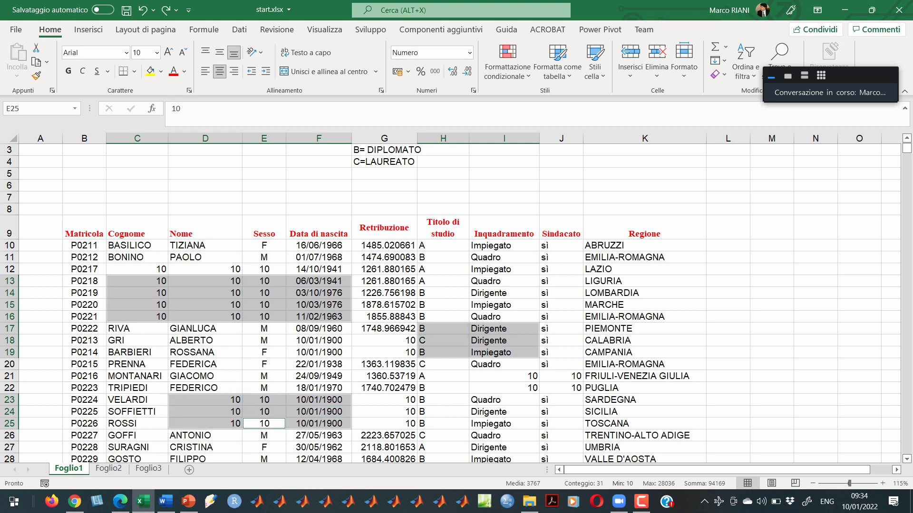
key(Tab)
key(Tab)
key(Tab)
key(Tab)
key(Tab)
key(Tab)
key(Tab)
key(Tab)
key(Tab)
key(Tab)
key(Tab)
key(Tab)
key(Tab)
key(Tab)
key(Tab)
key(Tab)
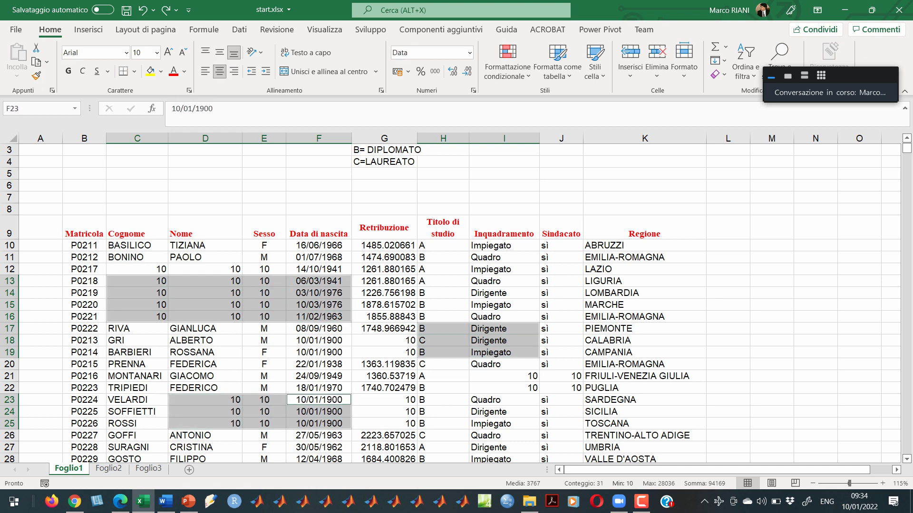
key(Tab)
key(Tab)
key(Tab)
key(Tab)
key(Tab)
key(Tab)
key(Tab)
key(Tab)
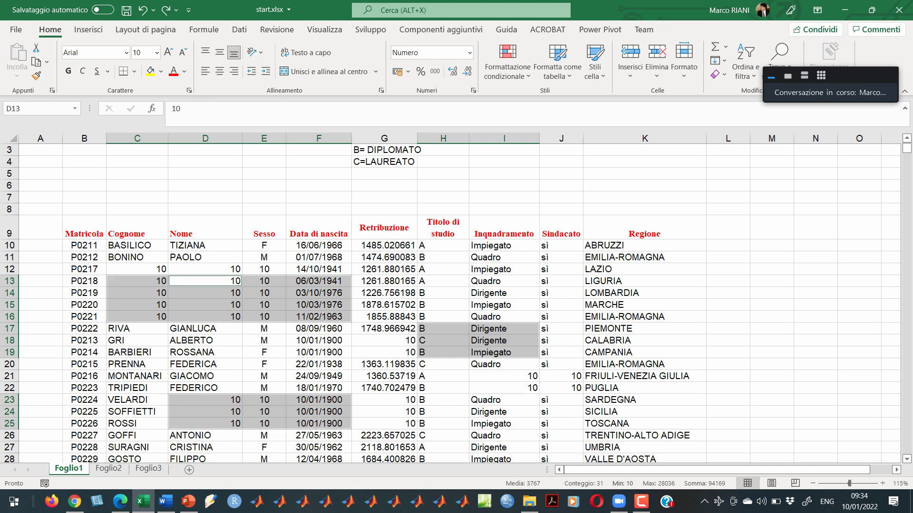
key(Tab)
key(Tab)
key(Tab)
key(Tab)
key(Tab)
key(Tab)
key(Tab)
key(Tab)
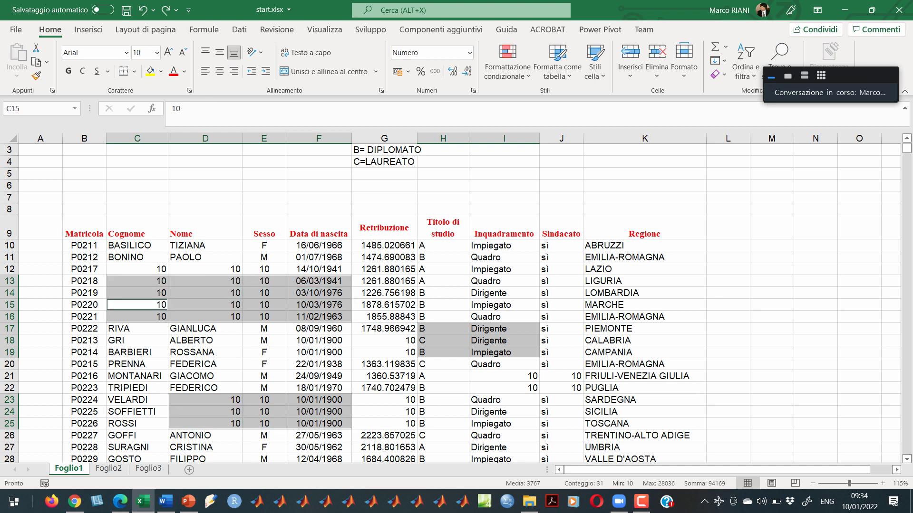
key(Tab)
key(Tab)
key(Tab)
key(Tab)
key(Tab)
key(Tab)
key(Tab)
key(Tab)
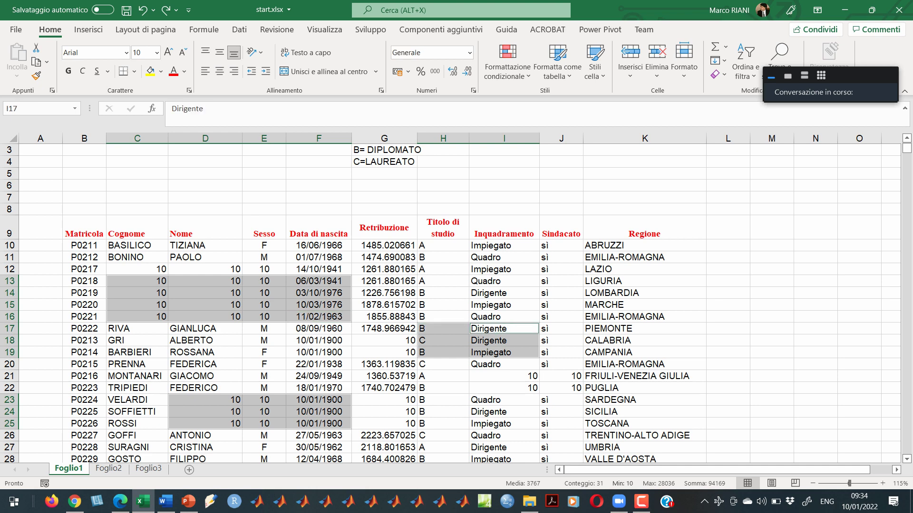
key(Tab)
key(Tab)
key(Tab)
key(Tab)
key(Tab)
key(Tab)
key(Tab)
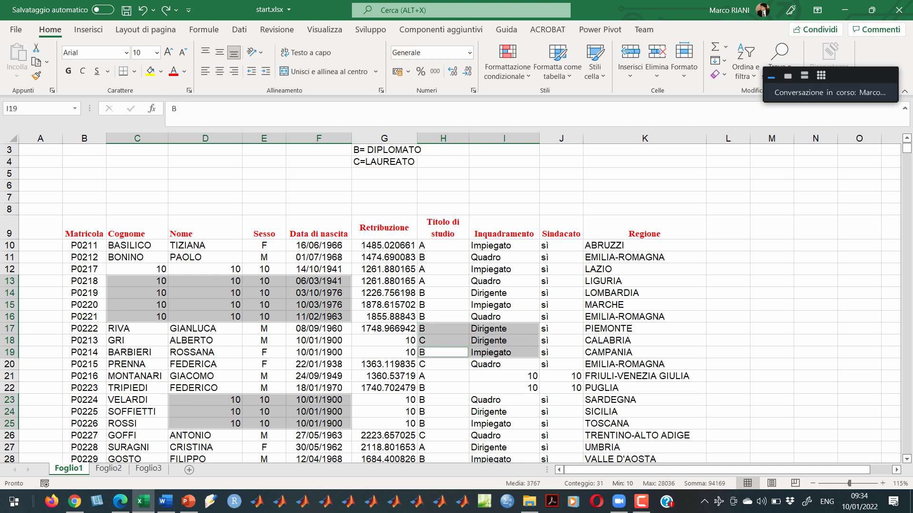
- Cycle the active cell backward through the selected ranges, and drop the multiple selection by selecting only cell E17
key(shift+Tab)
key(shift+Tab)
key(shift+Tab)
key(shift+Tab)
key(shift+Tab)
key(shift+Tab)
key(shift+Tab)
key(shift+Tab)
key(shift+Tab)
key(shift+Tab)
key(shift+Tab)
key(shift+Tab)
key(shift+Tab)
key(shift+Tab)
key(shift+Tab)
key(shift+Tab)
key(shift+Tab)
key(shift+Tab)
key(shift+Tab)
key(shift+Tab)
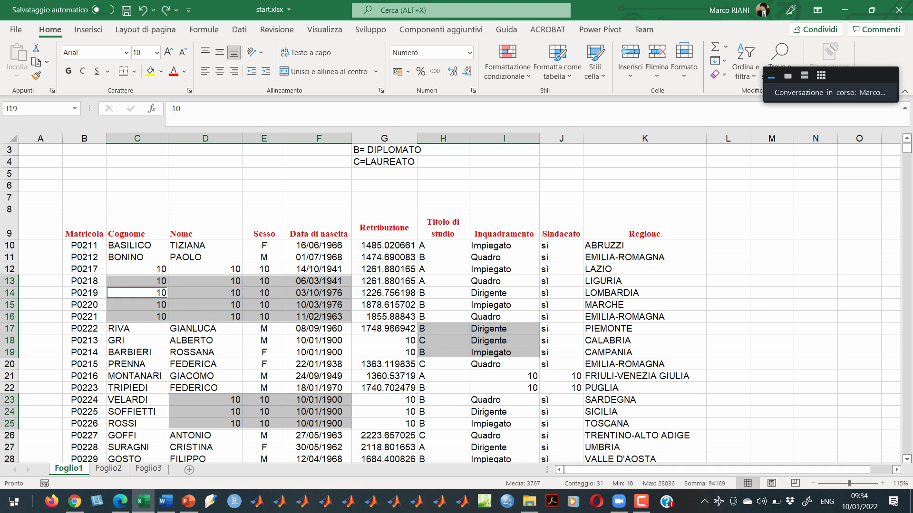
click(263, 329)
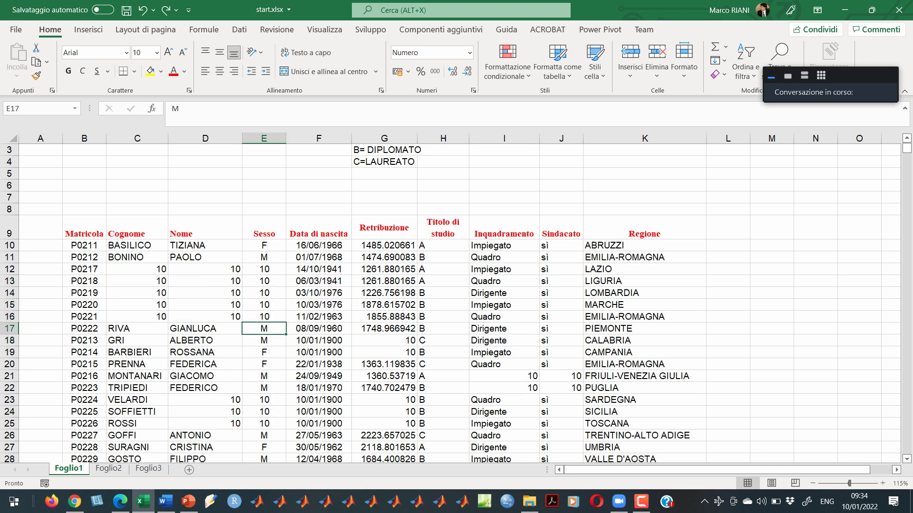
- Switch to the PowerPoint presentation and correct "Selezionre" to "Selezionare" in the first bullet of the "Operazioni di base" slide
key(alt+Tab)
key(alt+Tab)
key(alt+Tab)
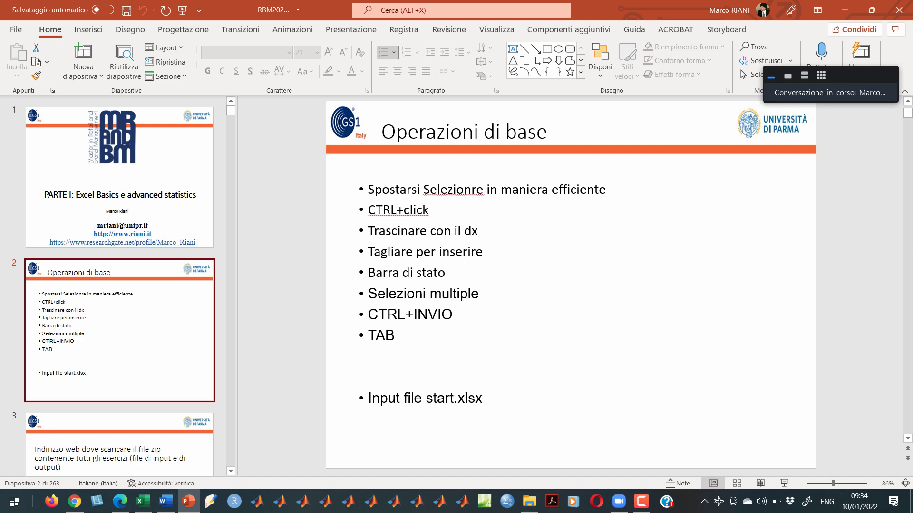
key(alt+Tab)
key(alt+Tab)
click(472, 190)
text(a)
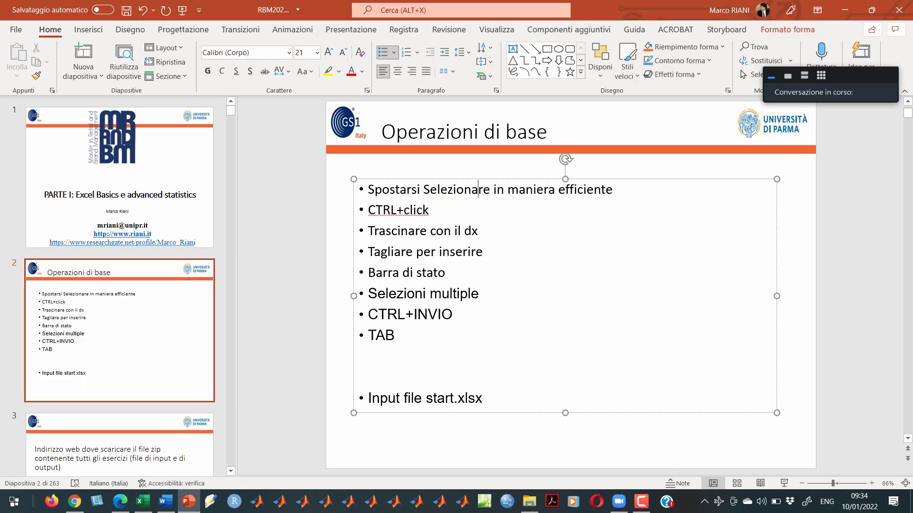
- Go to slide 4, "Elenchi e successioni", and read the first exercise about the weekday series in A1:A21
key(Page_Down)
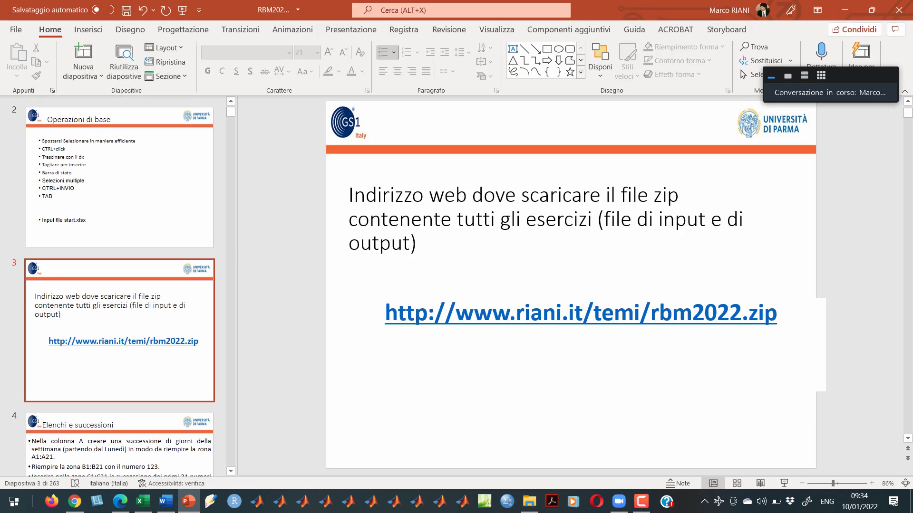
key(Page_Down)
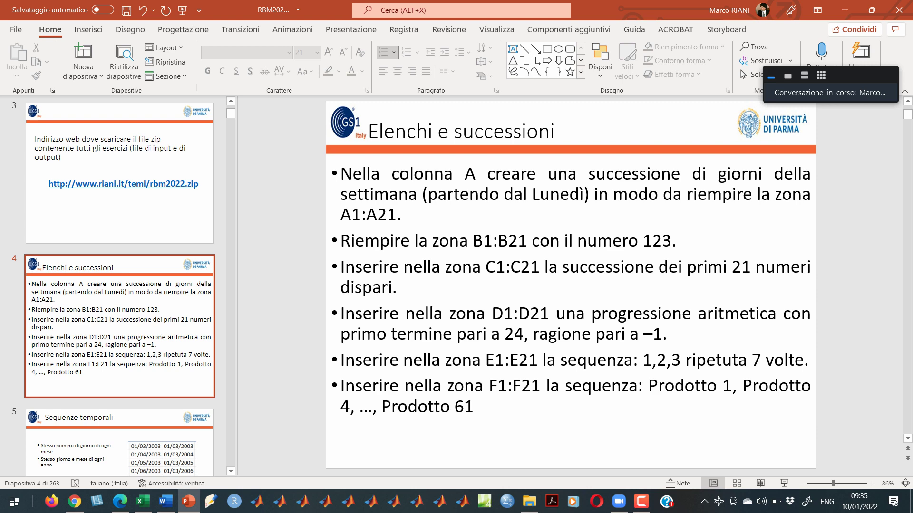
click(468, 193)
click(424, 173)
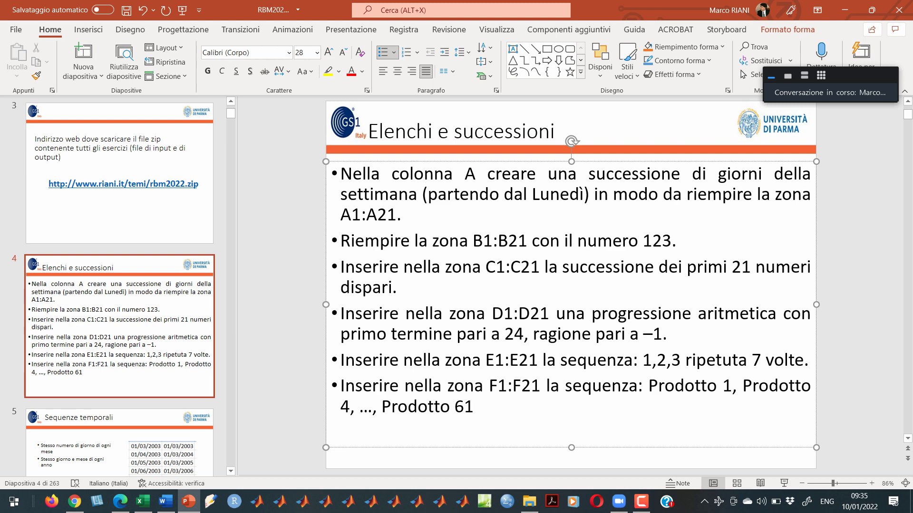
drag(340, 174, 405, 215)
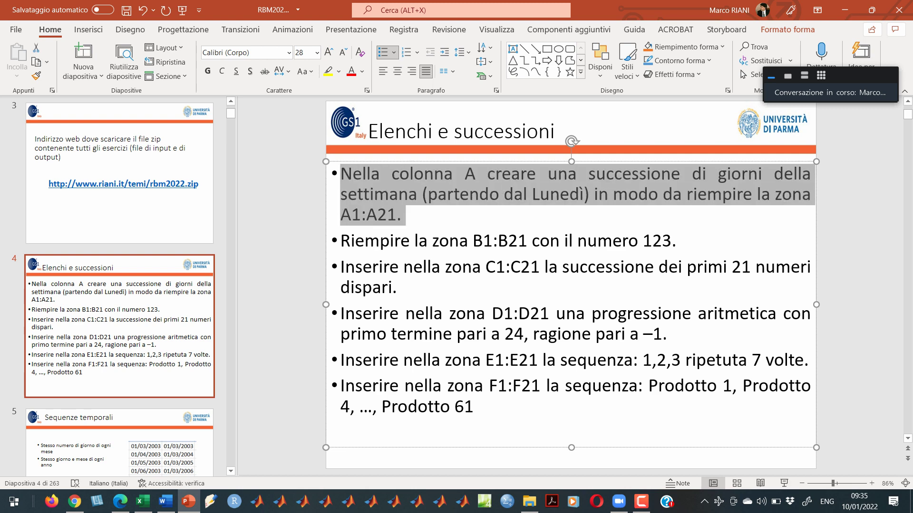
click(404, 215)
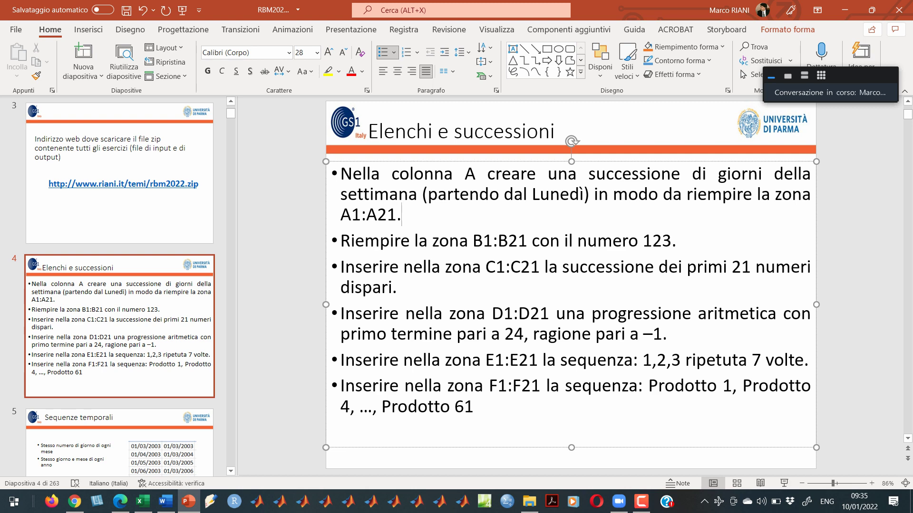
- Switch back to Excel and create a new blank workbook
key(alt+Tab)
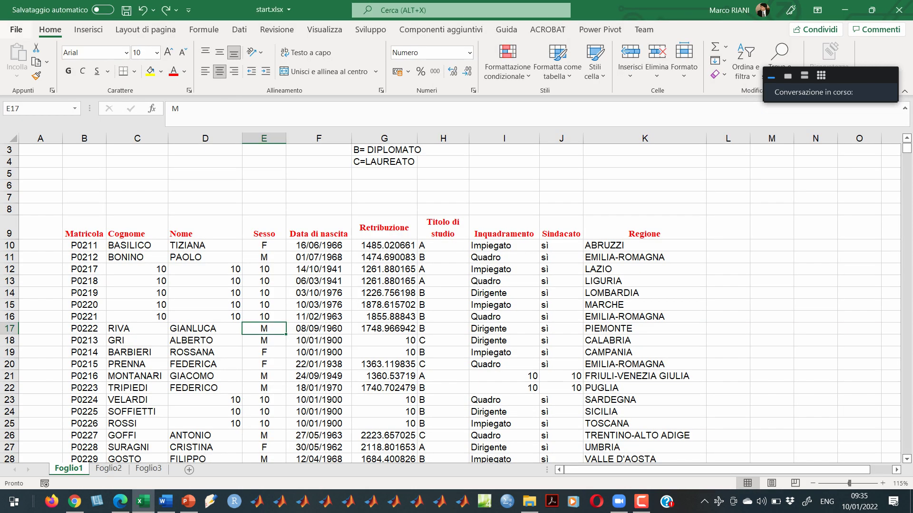
key(alt+f)
key(n)
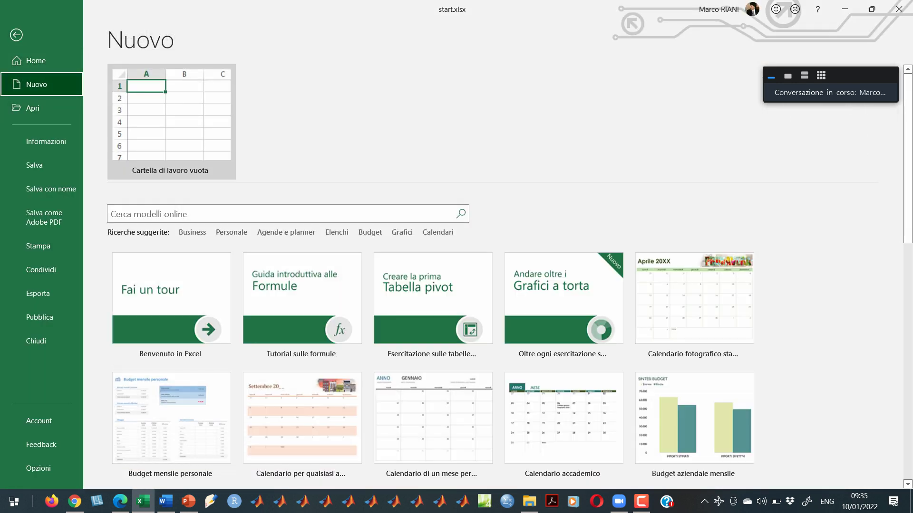
key(Return)
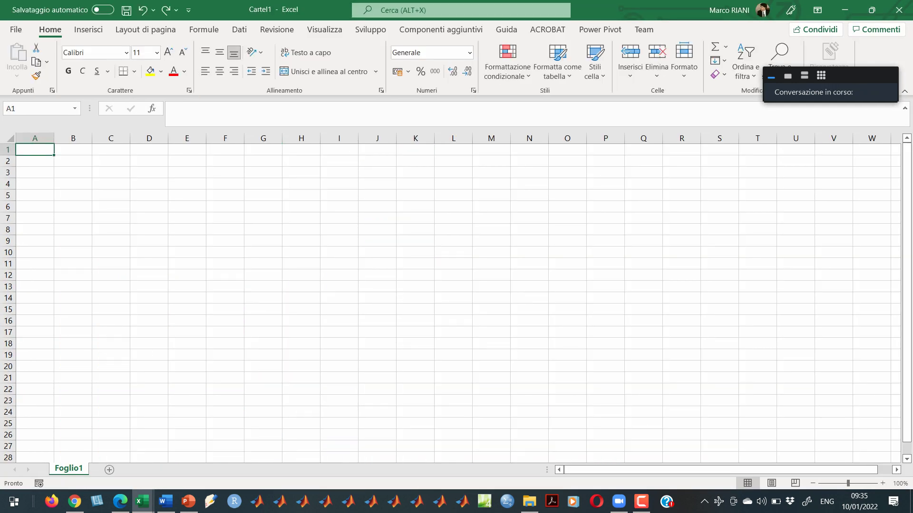
- Enter "Lunedì" in cell A1, changing the keyboard language to Italian for the accented letter
text(Luned=)
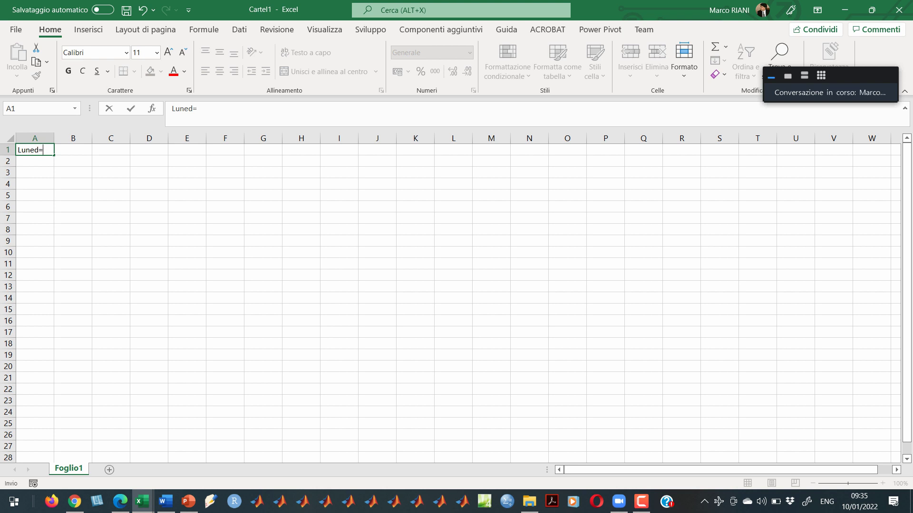
key(BackSpace)
key(BackSpace)
key(alt+shift)
text(ì)
key(Return)
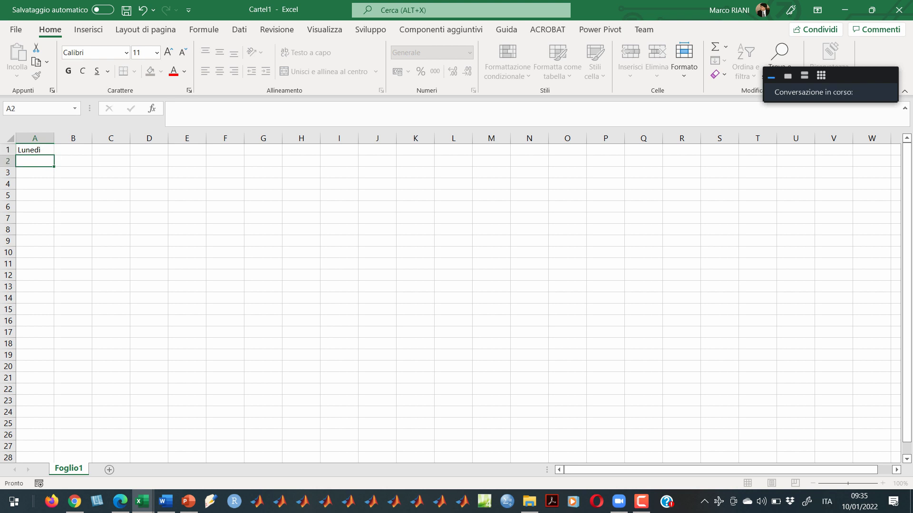
- Extend the weekday series from A1 down to A21, and widen column A
click(35, 150)
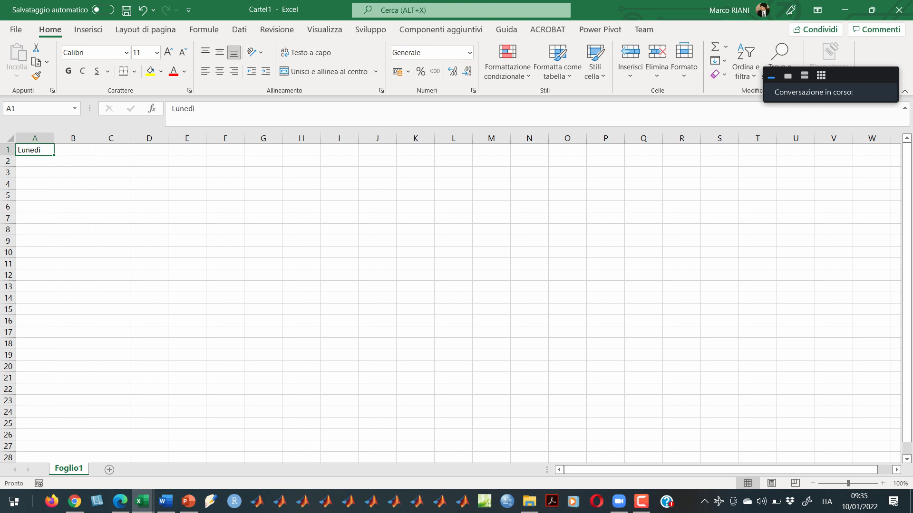
drag(53, 155, 54, 380)
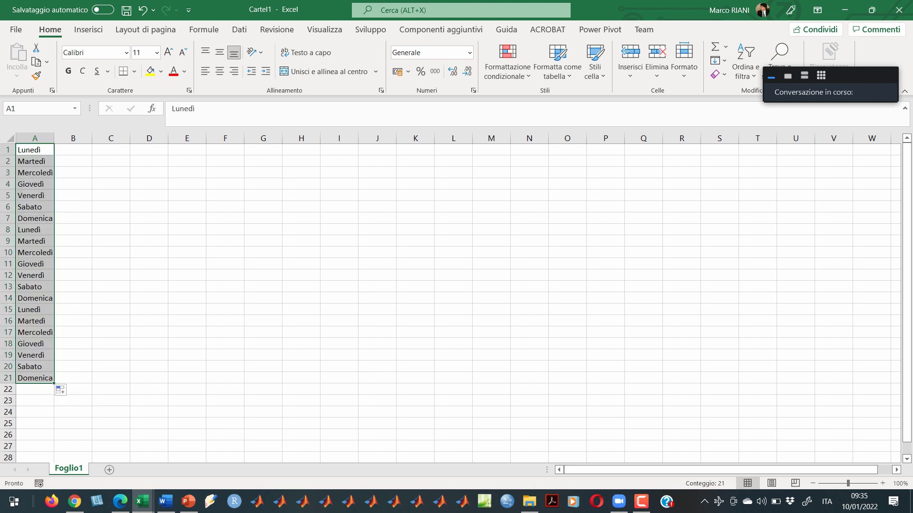
drag(54, 138, 89, 138)
- Check the second exercise in the PowerPoint slide, and fill B1:B21 in Excel with 123 in a single entry
click(107, 150)
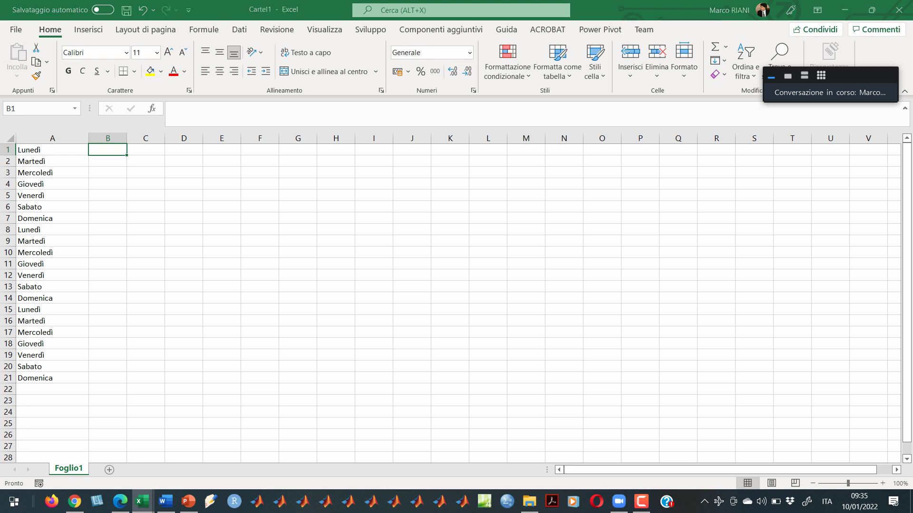
key(alt+Tab)
key(alt+Tab)
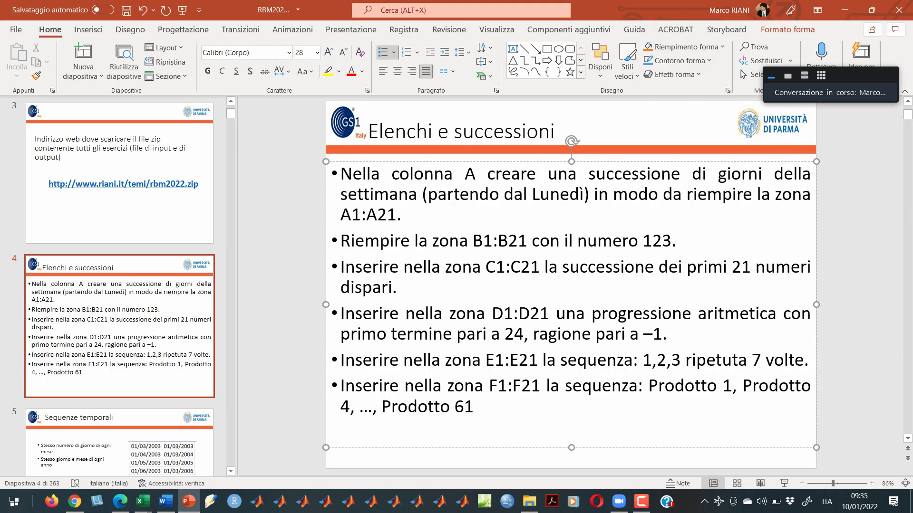
key(alt+Tab)
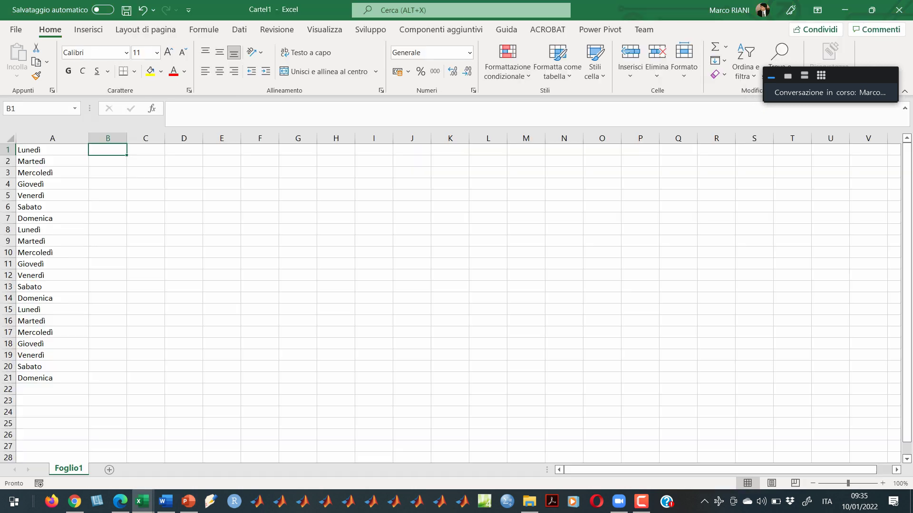
key(shift+Down)
key(shift+Down)
key(shift+Down)
key(shift+Down)
key(shift+Down)
key(shift+Down)
key(shift+Down)
key(shift+Down)
key(shift+Down)
key(shift+Down)
key(shift+Down)
key(shift+Down)
key(shift+Down)
key(shift+Down)
key(shift+Down)
key(shift+Down)
key(shift+Down)
key(shift+Down)
key(shift+Down)
key(shift+Down)
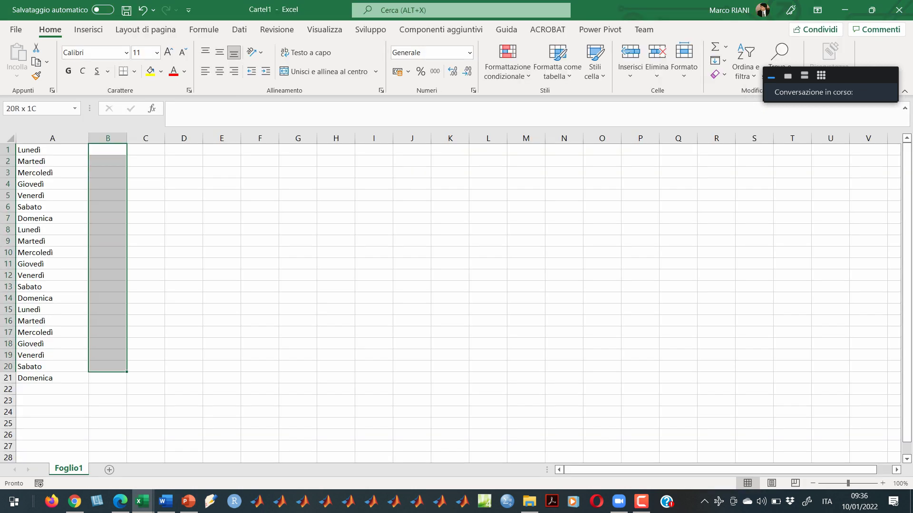
text(123)
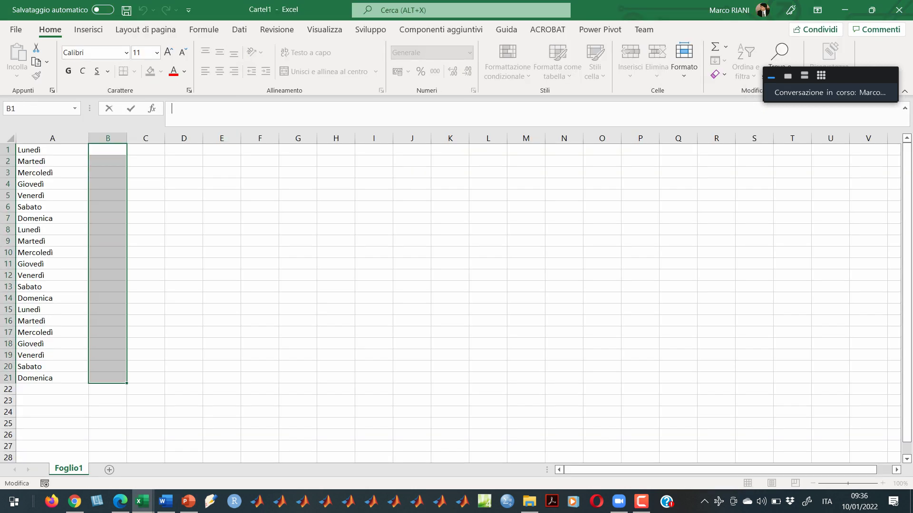
key(ctrl+Return)
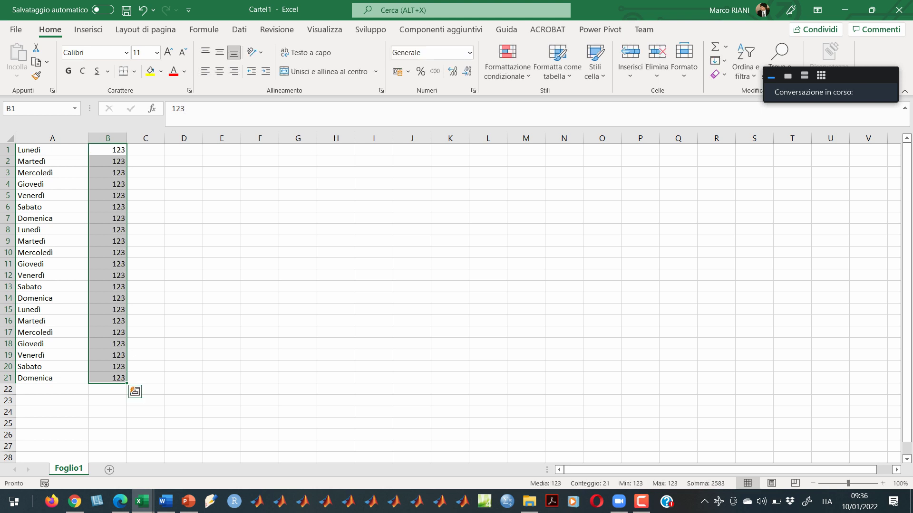
- Check the third exercise in the PowerPoint slide, and enter 1 in C1 and 3 in C2 in Excel
key(alt+Tab)
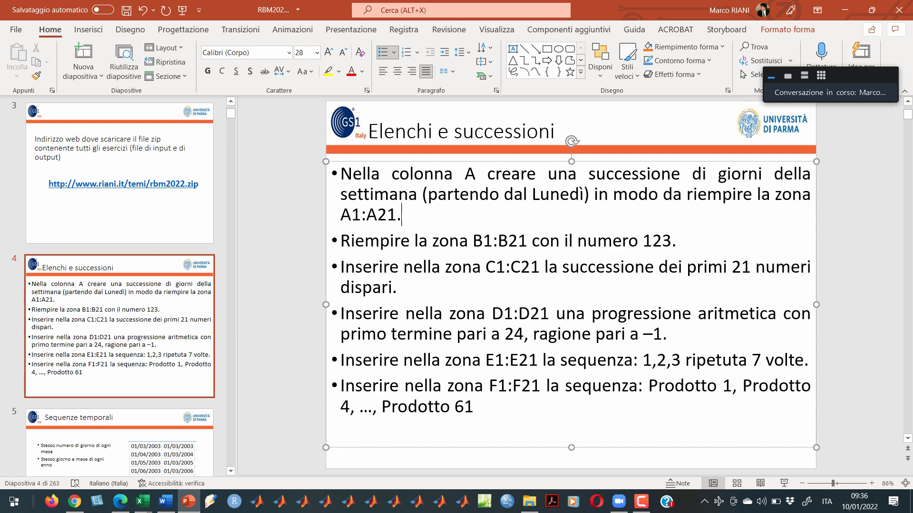
key(alt+Tab)
click(146, 149)
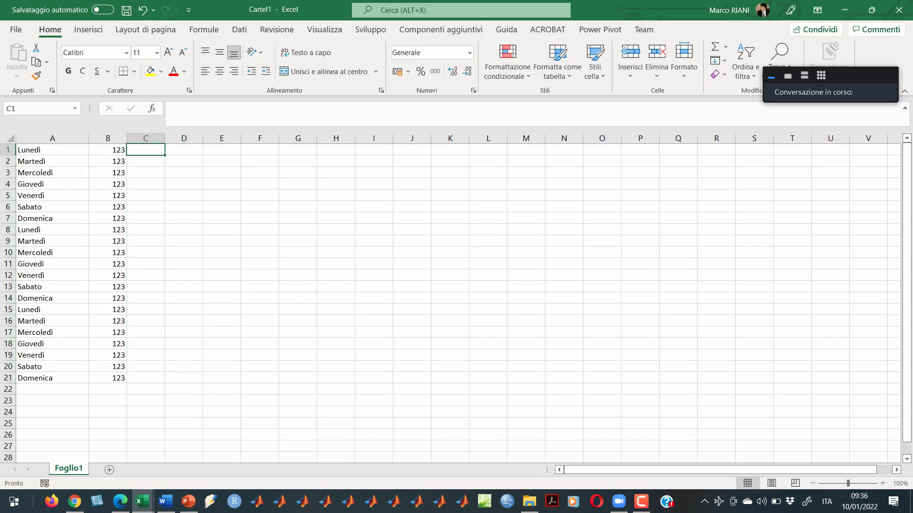
text(1)
key(Return)
text(3)
key(Return)
key(Up)
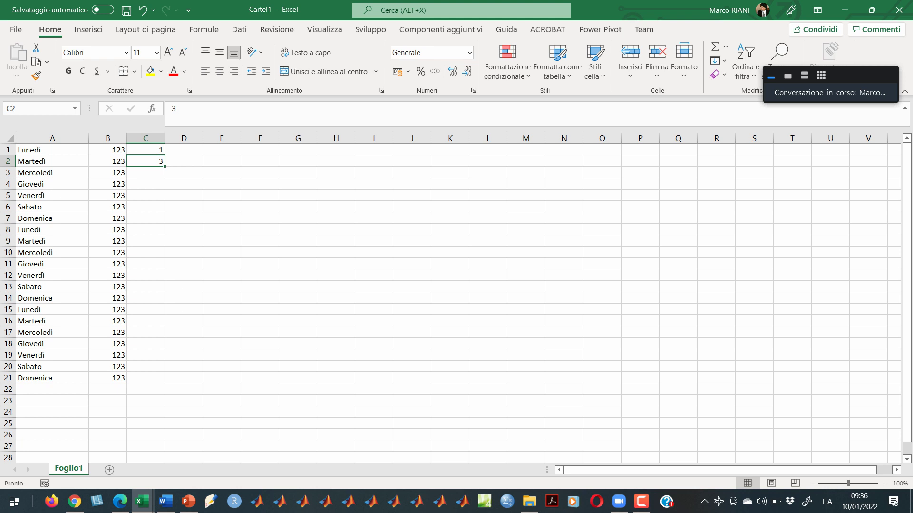
- Extend the odd-number series from C1:C2 down to C21 in two different ways, undoing each fill
click(146, 196)
drag(145, 149, 146, 161)
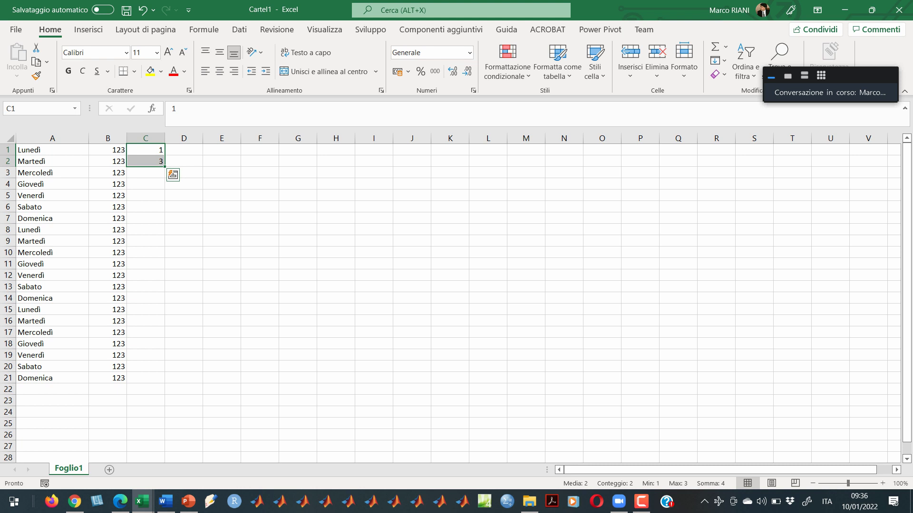
drag(164, 167, 164, 380)
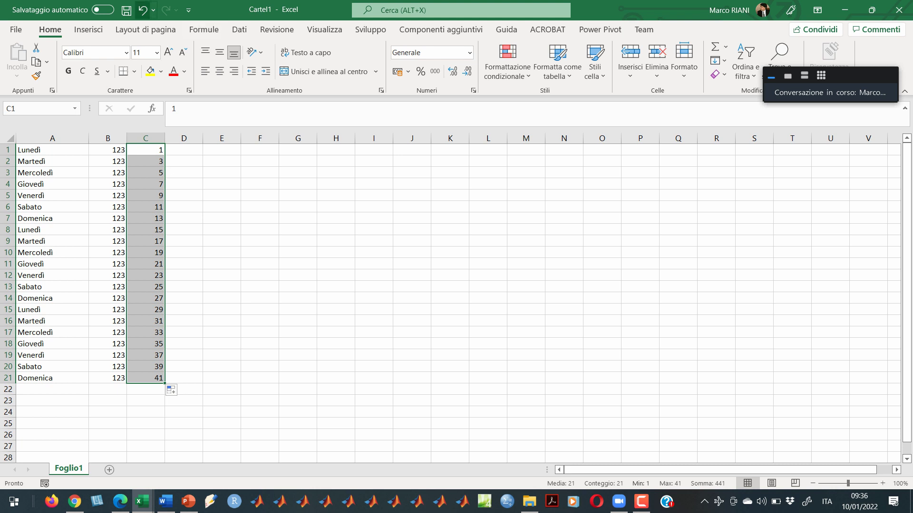
key(ctrl+z)
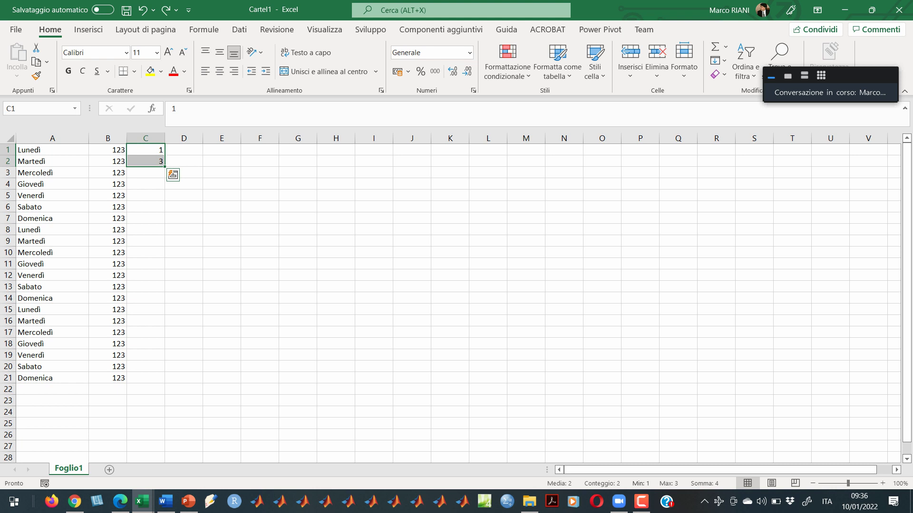
double_click(164, 166)
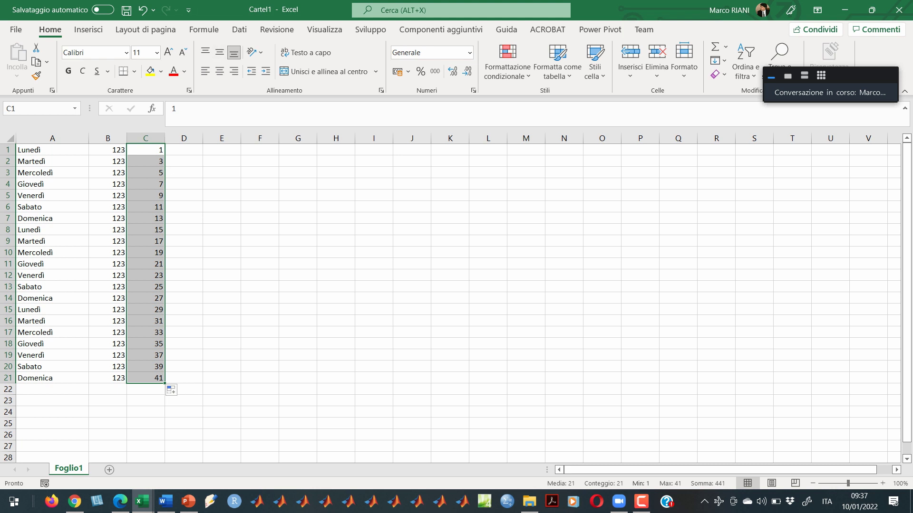
key(ctrl+z)
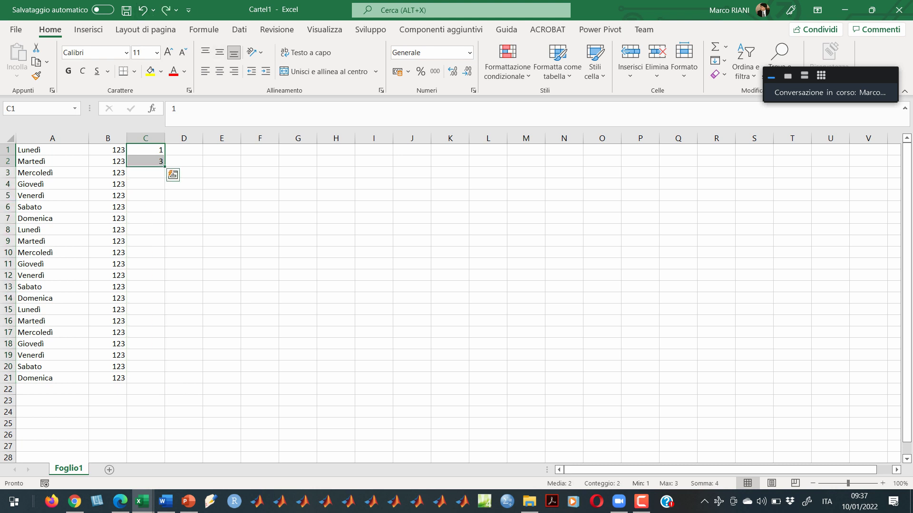
- Reselect C1:C2 and extend the odd-number series down to C21
click(222, 161)
click(145, 150)
shift+click(145, 161)
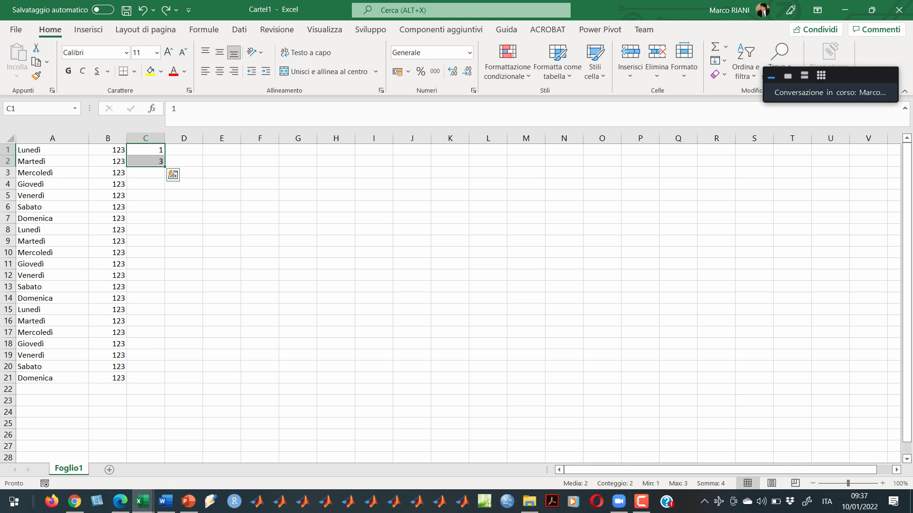
double_click(164, 167)
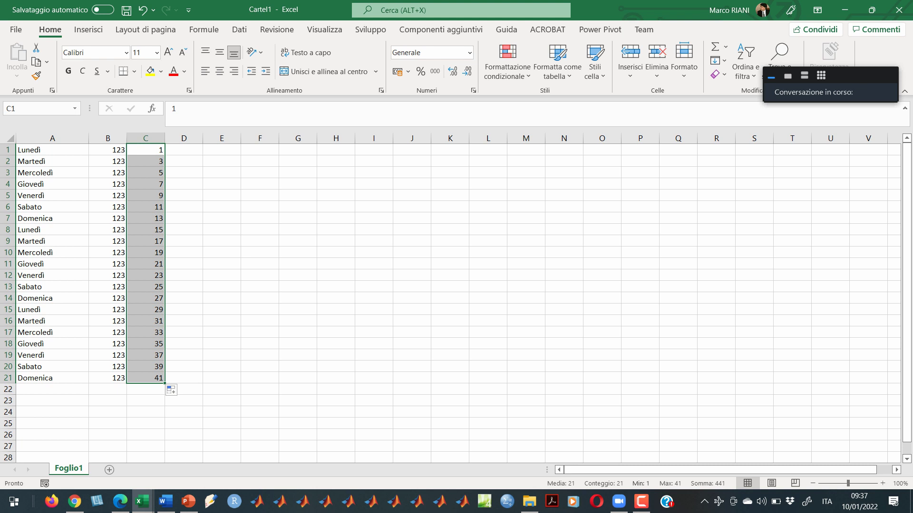
- Check the fourth exercise in the PowerPoint slide, and enter 24 in D1 and 23 in D2 in Excel
key(alt+Tab)
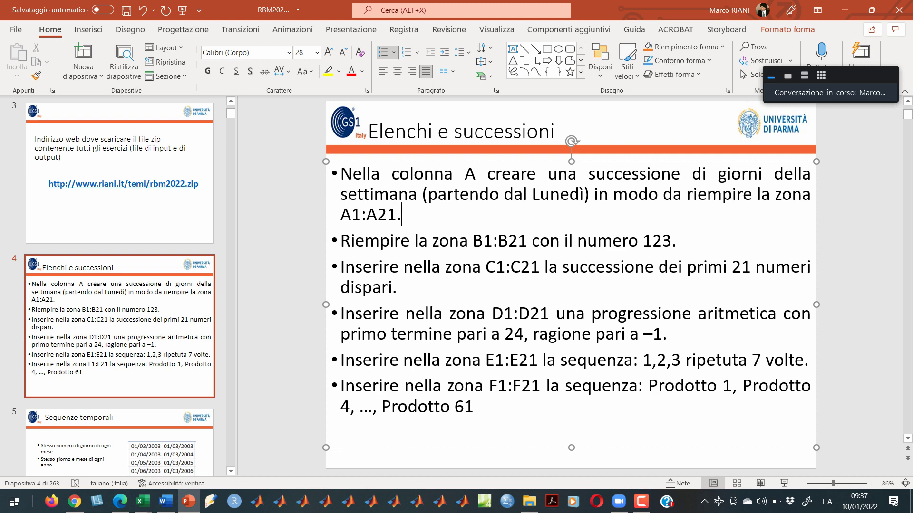
key(alt+Tab)
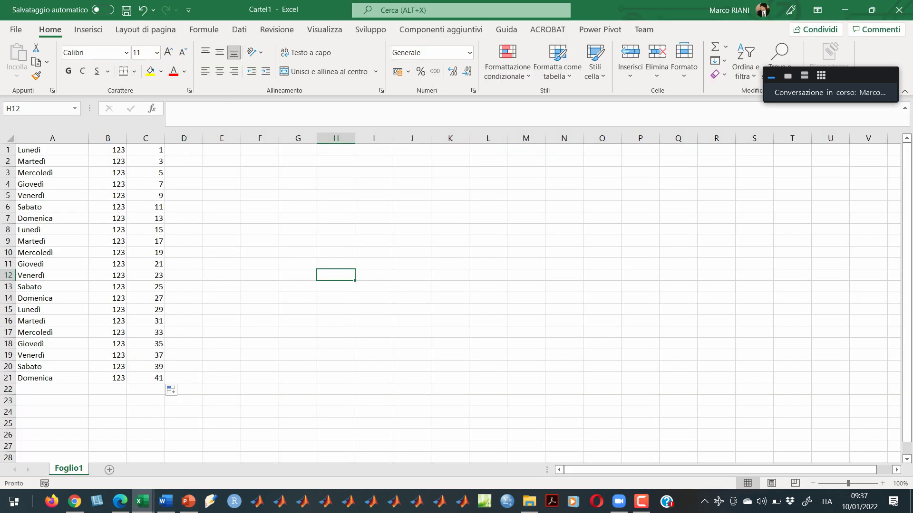
click(184, 149)
text(24)
key(Return)
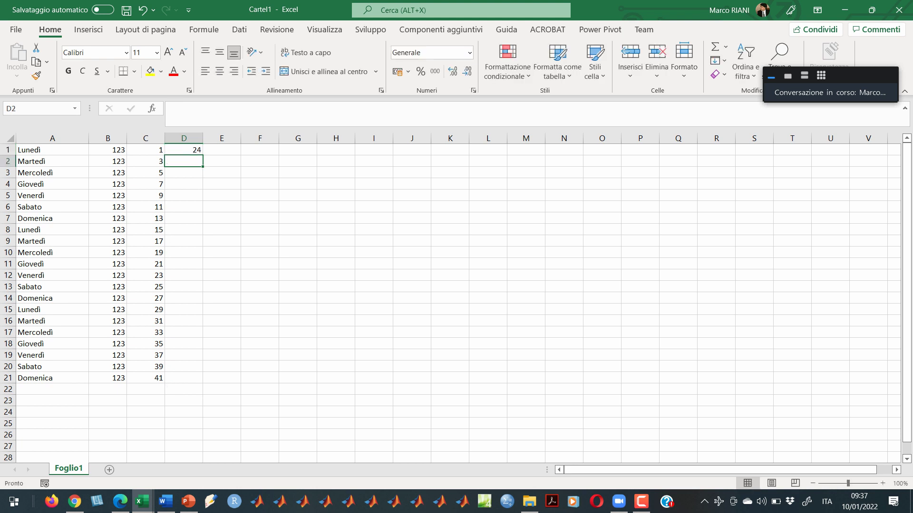
text(23)
key(Return)
- Extend the decreasing series from D1:D2 down to D21
click(184, 161)
drag(184, 150, 183, 161)
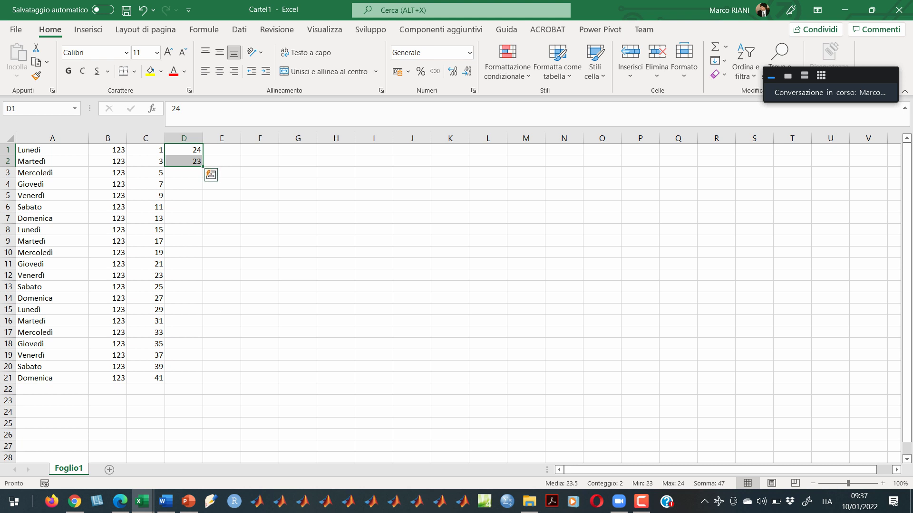
double_click(203, 167)
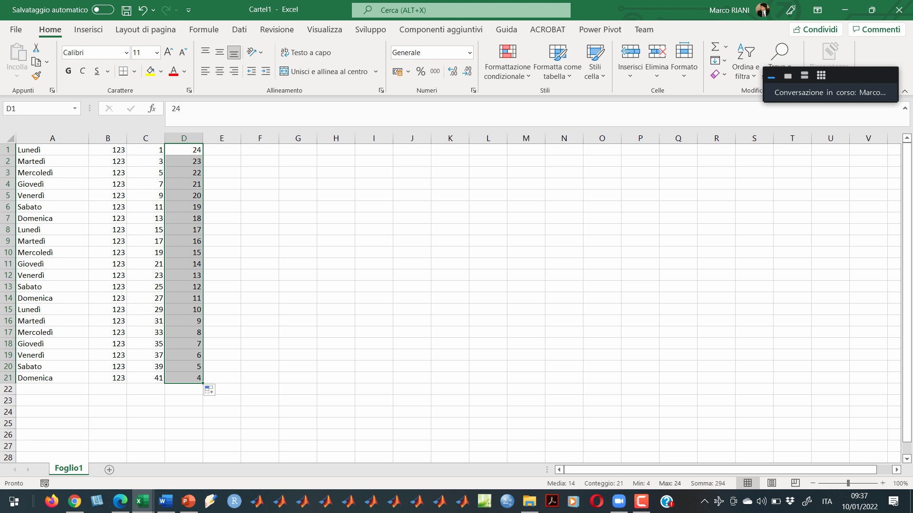
click(298, 184)
- Highlight the E1:E21 exercise text in the PowerPoint slide, and return to Excel
key(alt+Tab)
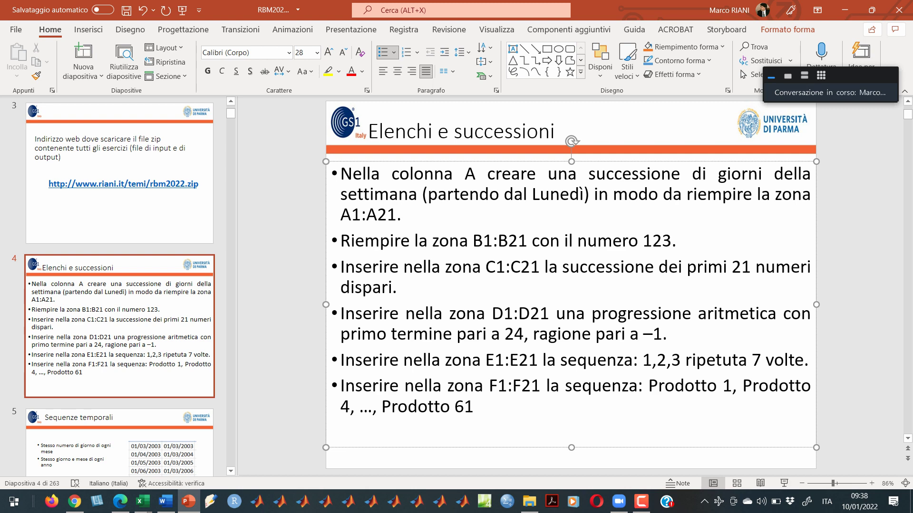
drag(340, 359, 803, 360)
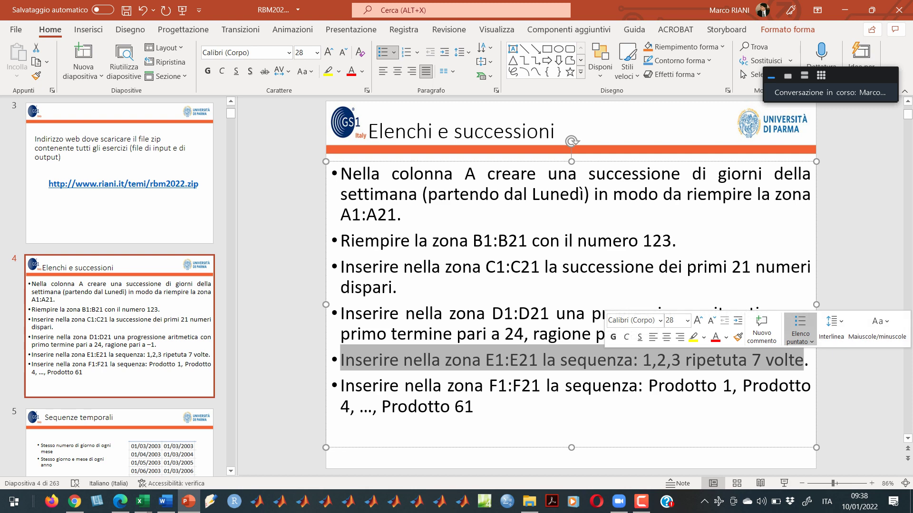
key(alt+Tab)
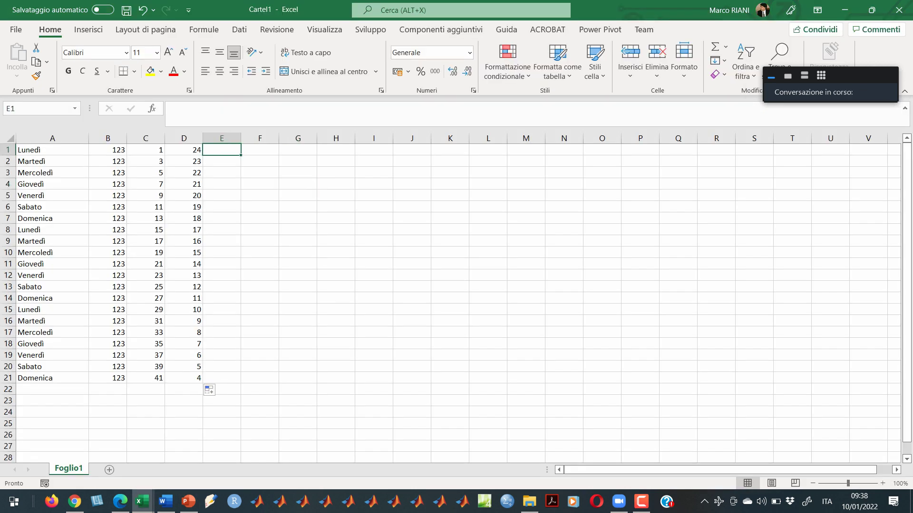
- Enter 1, 2 and 3 in E1:E3, and select the three cells
text(1)
key(Return)
text(2)
key(Return)
text(3)
key(Return)
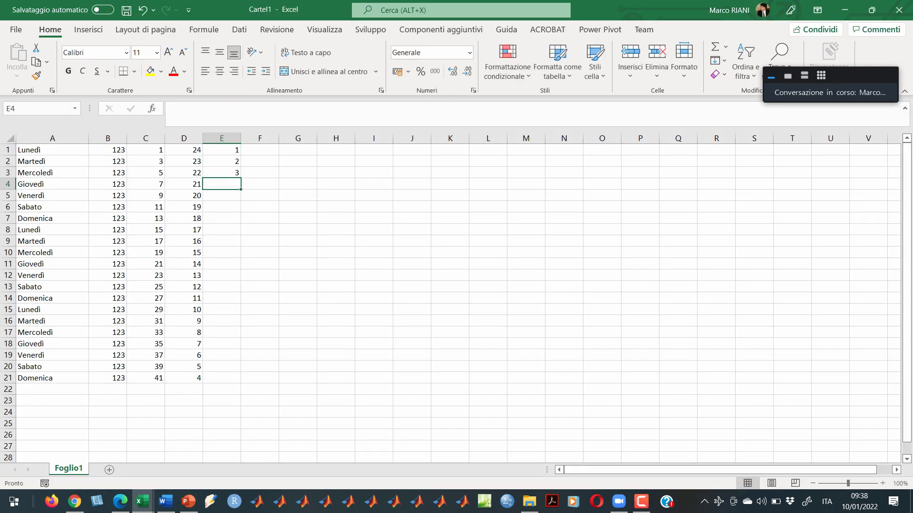
key(Up)
key(Up)
key(Up)
key(shift+Down)
key(shift+Down)
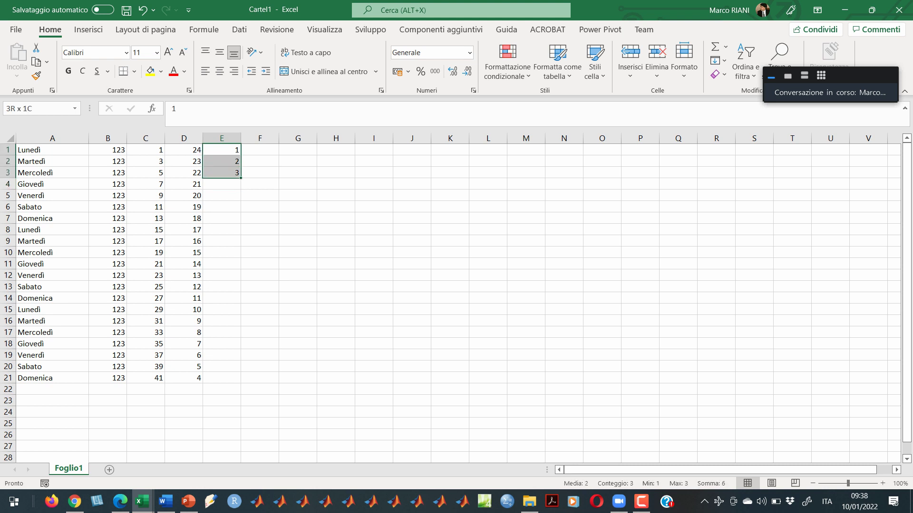
- Copy the 1, 2, 3 pattern from E1:E3 down to E21, and undo the fill
drag(241, 178, 241, 382)
key(ctrl)
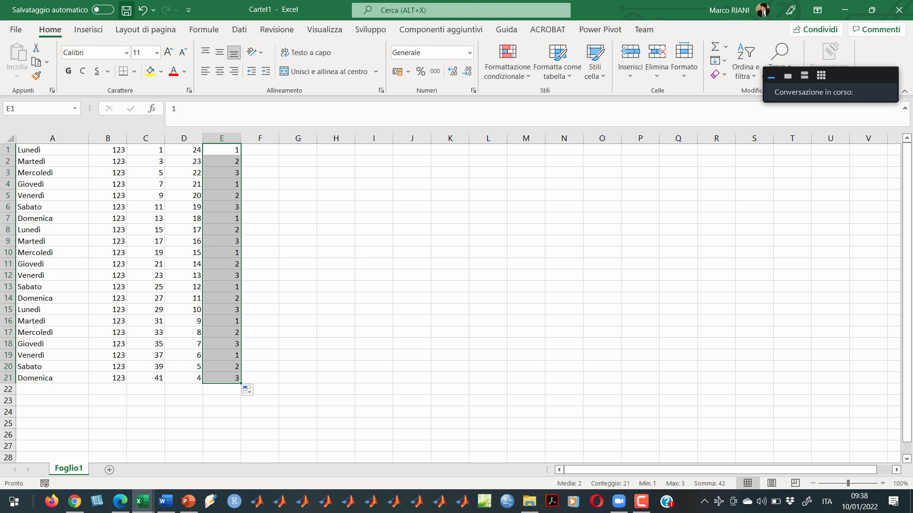
click(142, 10)
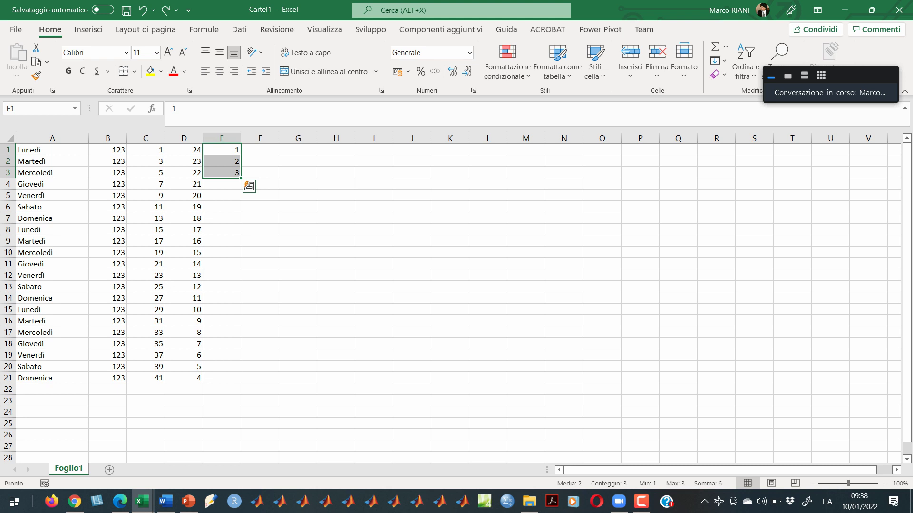
- Fill E1:E3 down to E21 as a repeated copy of 1, 2, 3 instead of a continuing series
drag(241, 179, 240, 212)
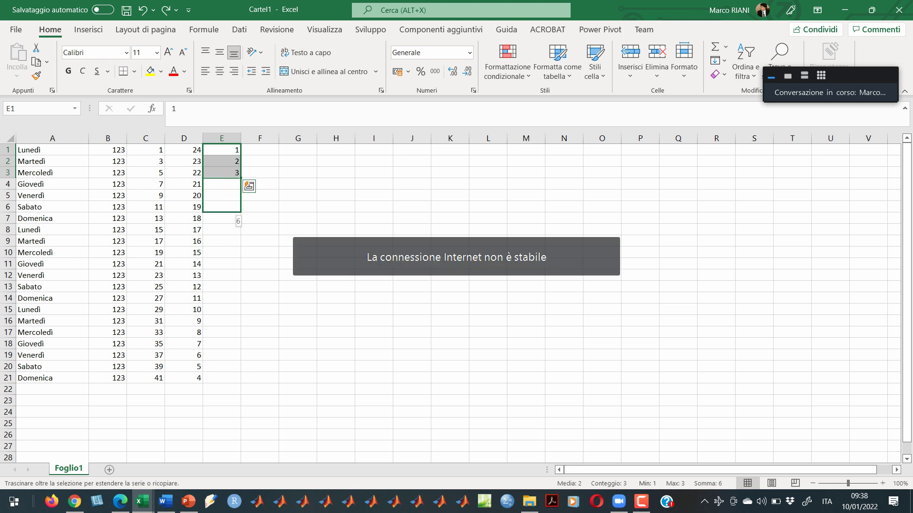
mouse_move(241, 212)
mouse_down()
mouse_move(240, 235)
mouse_move(241, 224)
mouse_up()
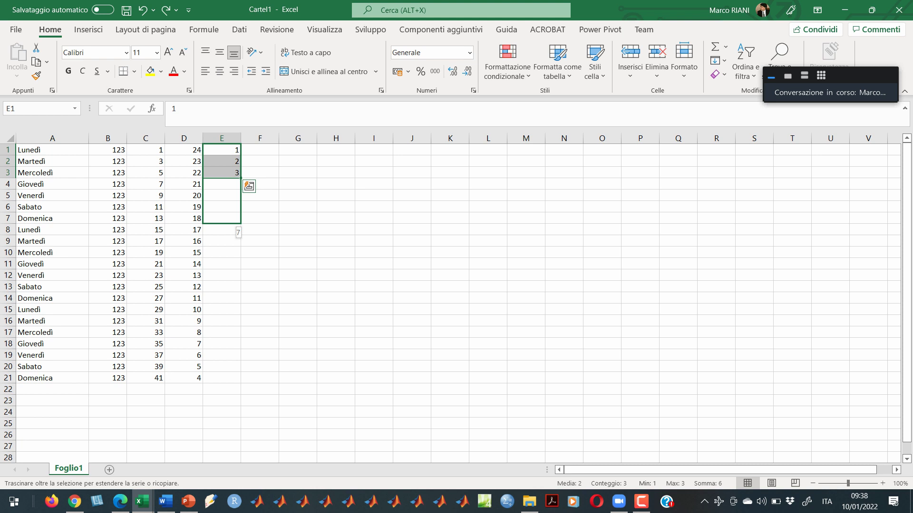
key(ctrl)
drag(241, 223, 241, 235)
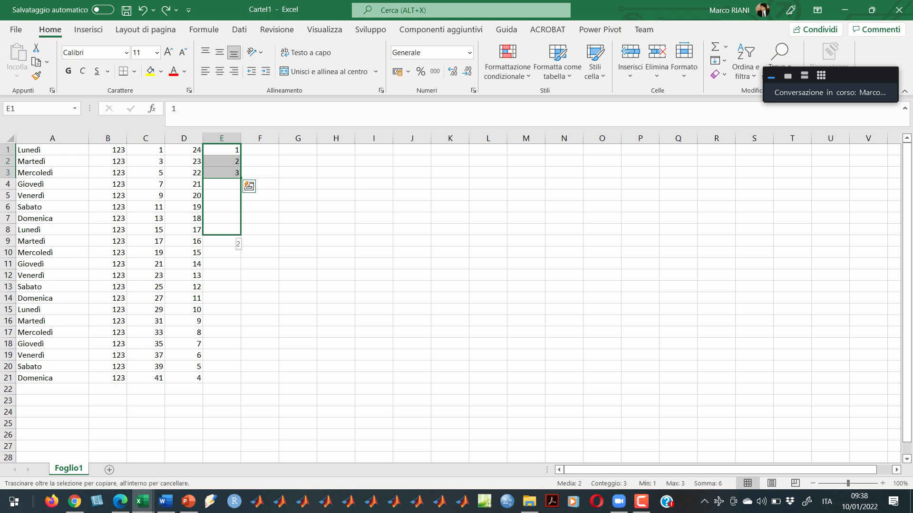
drag(241, 235, 241, 383)
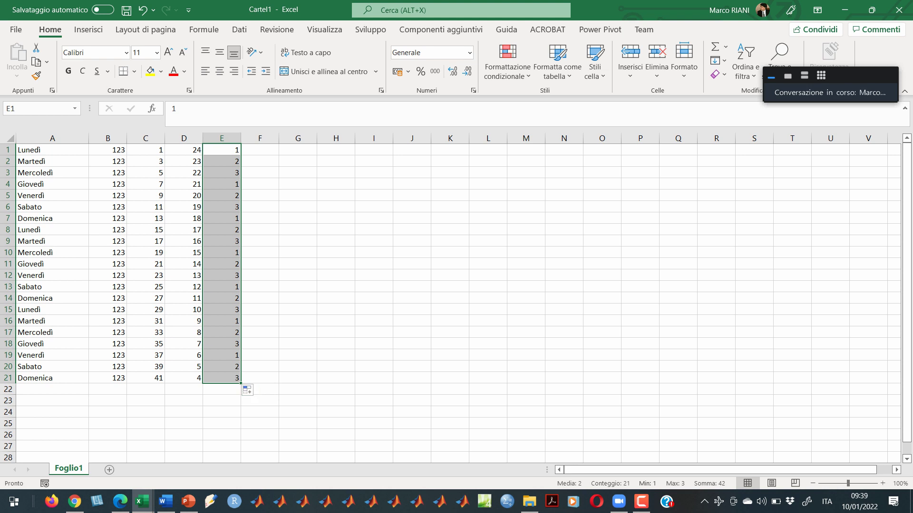
- Check the last exercise in the PowerPoint slide, and enter "Prodotto 1" with a space before the number in F1 in Excel
key(alt+Tab)
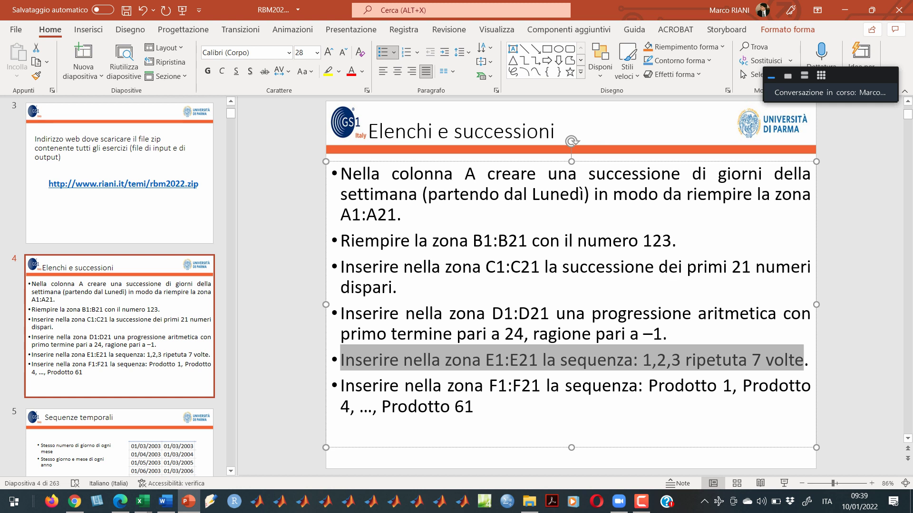
key(alt+Tab)
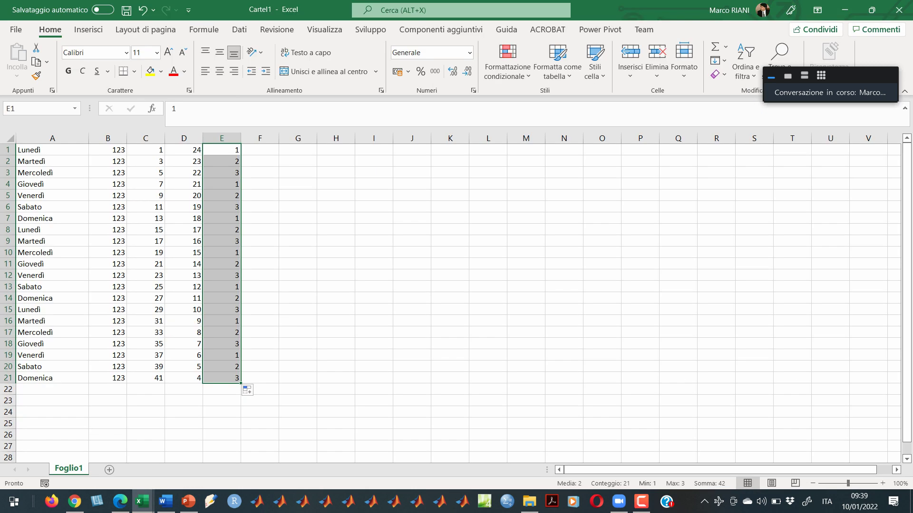
click(259, 149)
key(alt+Tab)
key(alt+Tab)
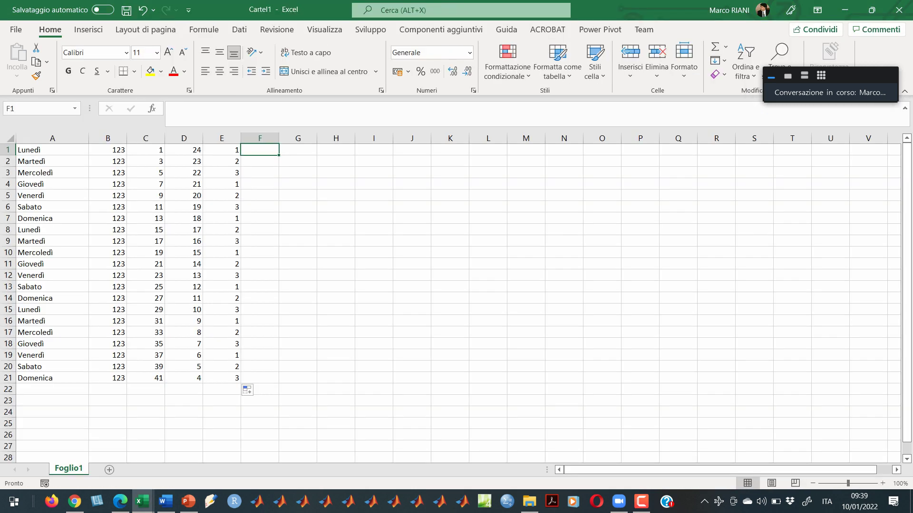
text(Prodotto1)
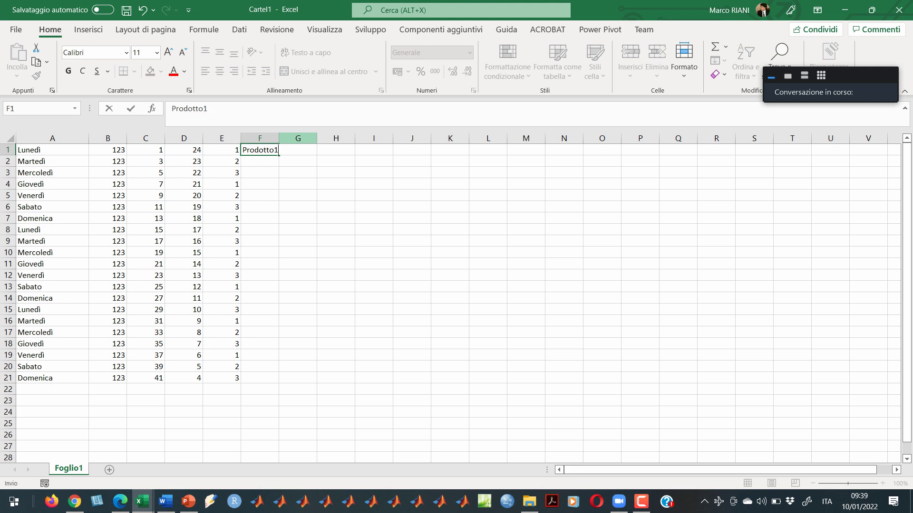
key(Return)
key(Up)
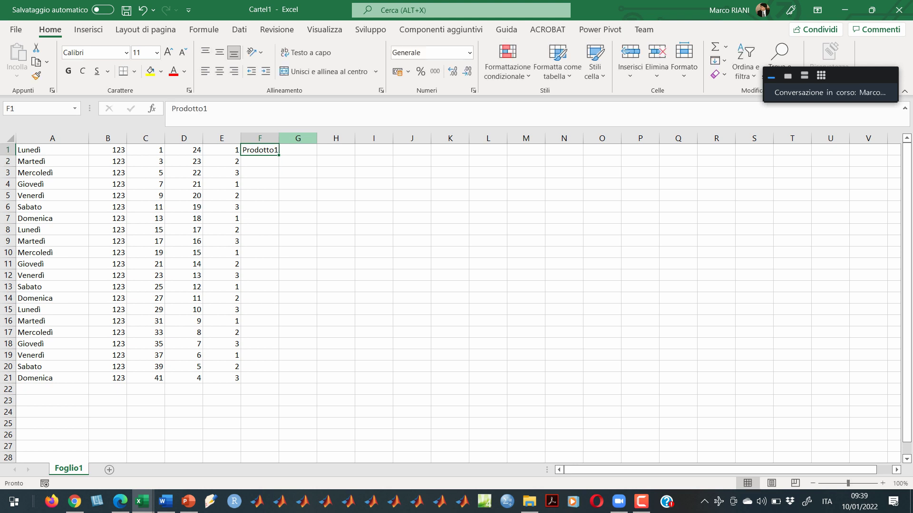
key(F2)
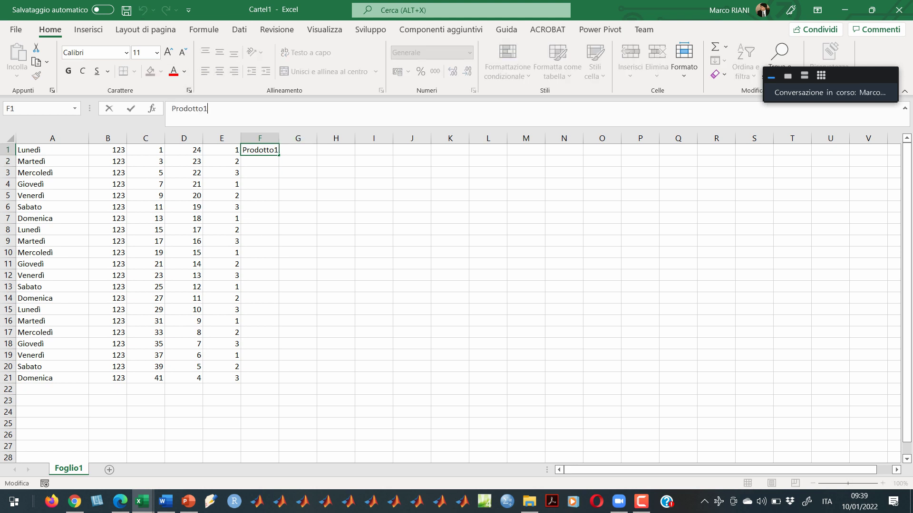
key(Left)
key(Return)
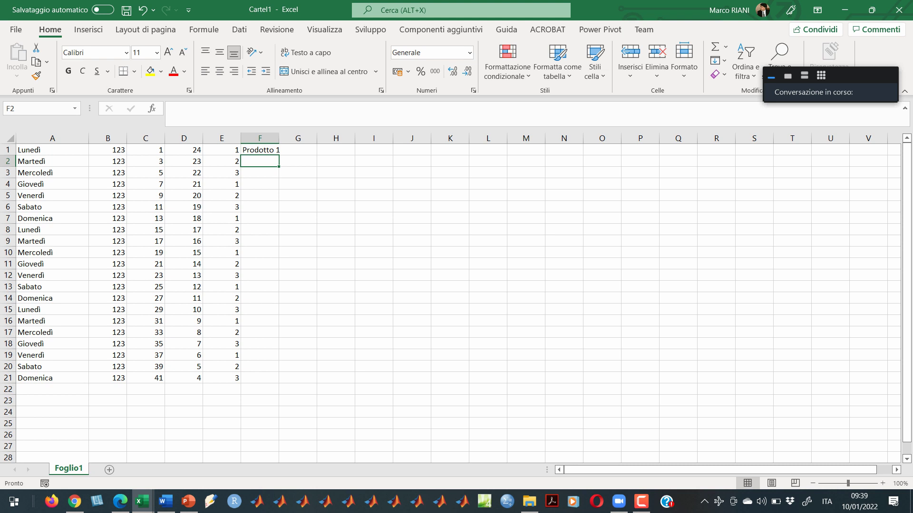
- Enter "Prodotto 3" in F2, and fit column F's width to the selected data
text(Prodotto 1)
key(Tab)
key(Left)
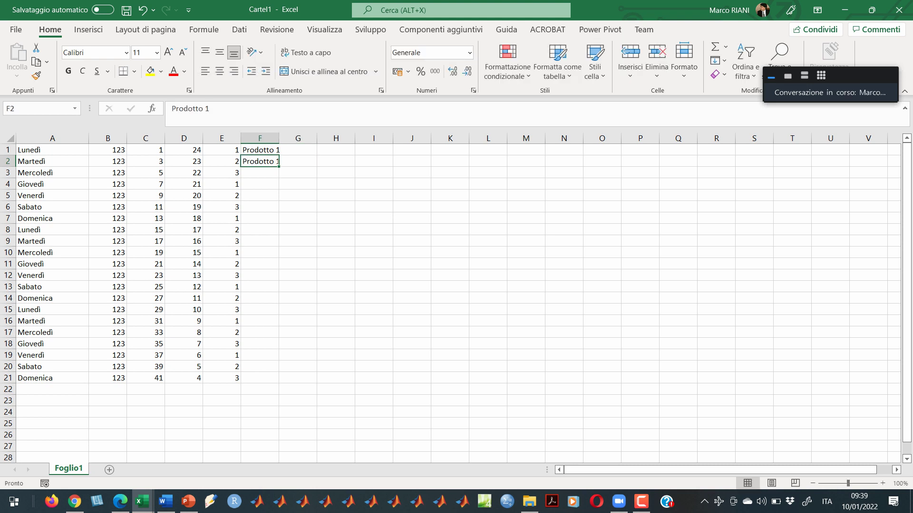
key(F2)
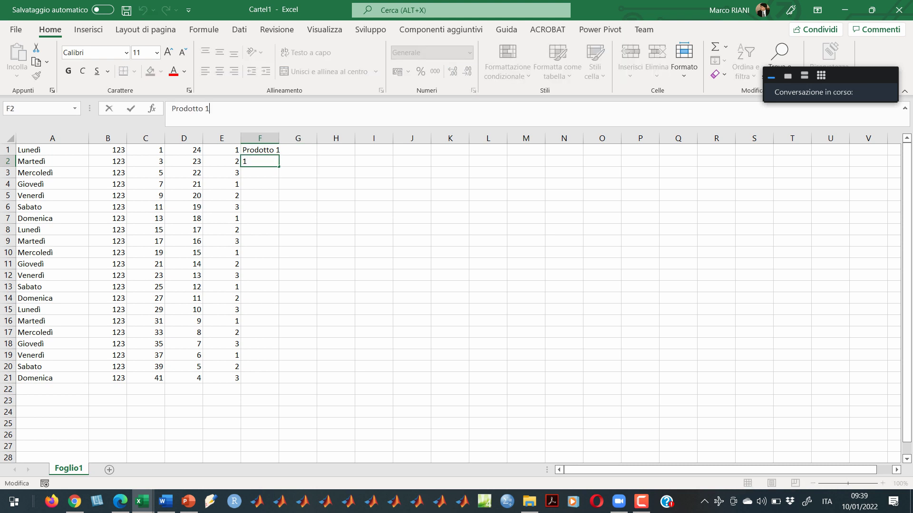
key(BackSpace)
text(3)
key(Return)
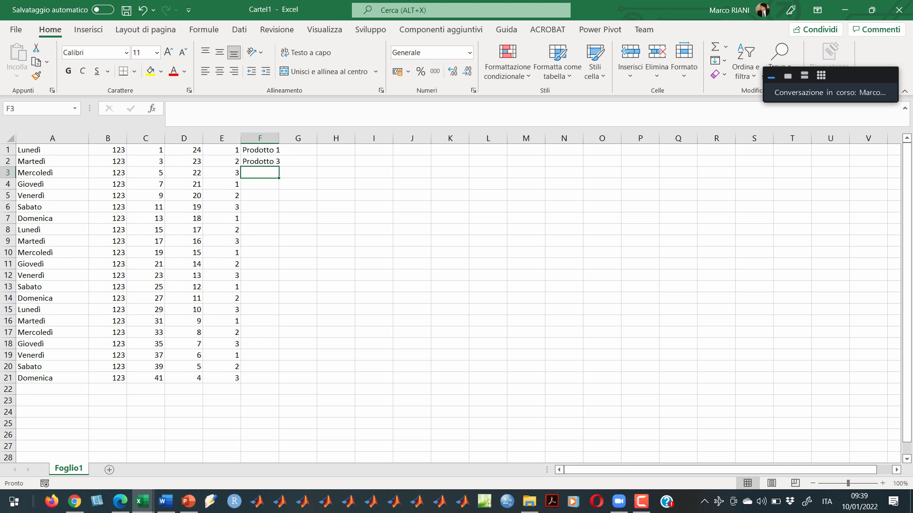
key(alt+h)
key(o)
key(i)
key(Down)
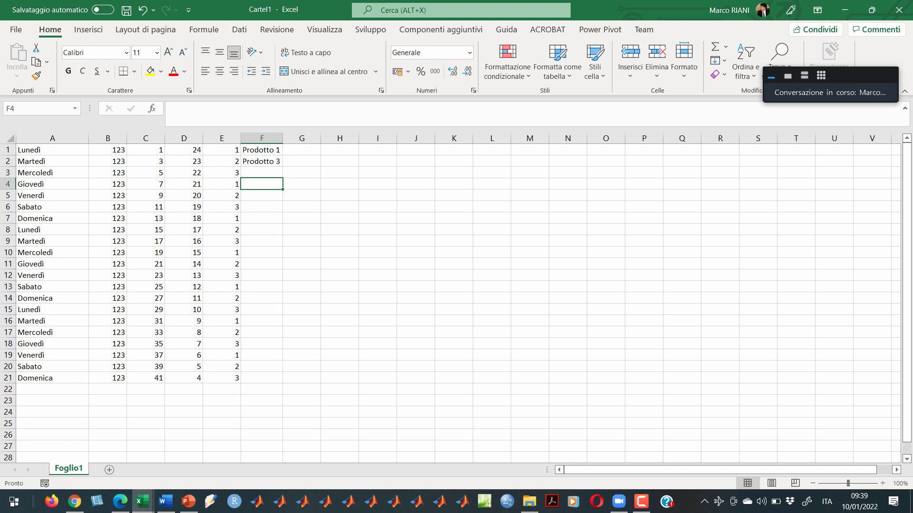
- Fill the Prodotto series from F1:F2 down to F21, and autofit column F to the longer entries
key(Up)
key(Up)
key(Up)
key(shift+Down)
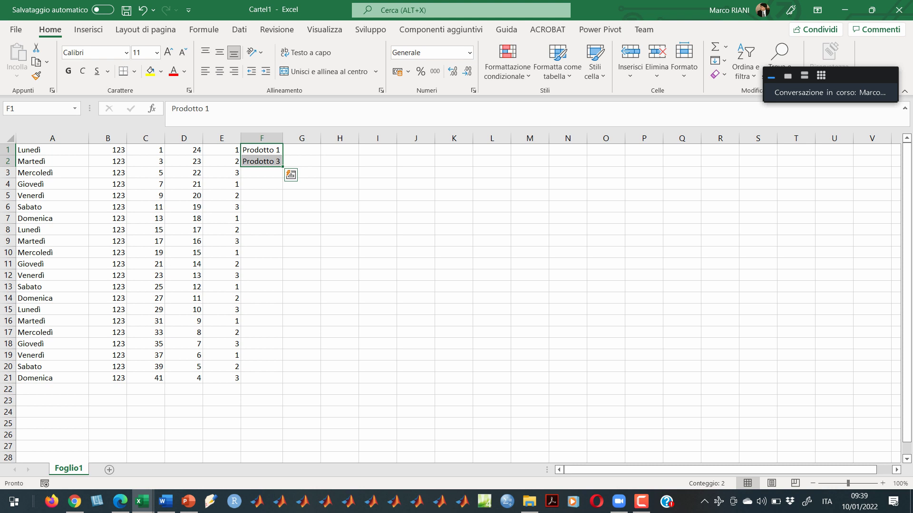
double_click(282, 166)
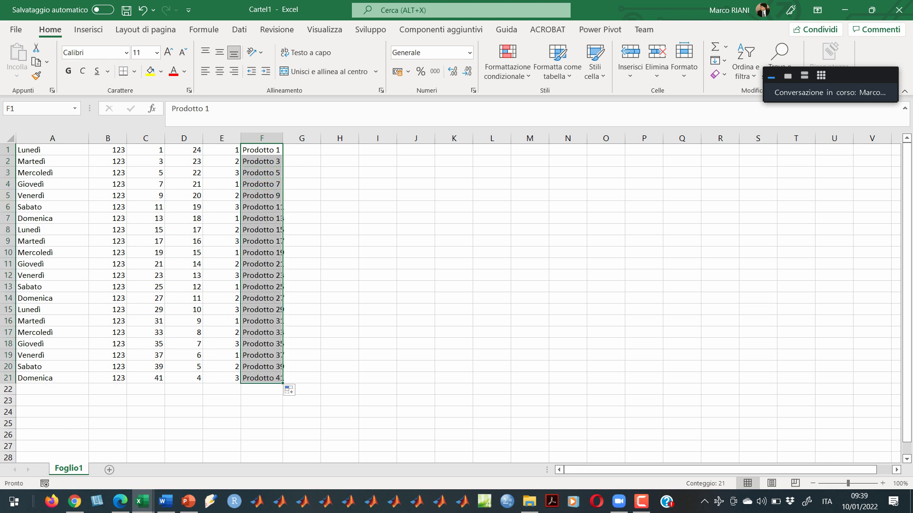
double_click(283, 138)
click(382, 218)
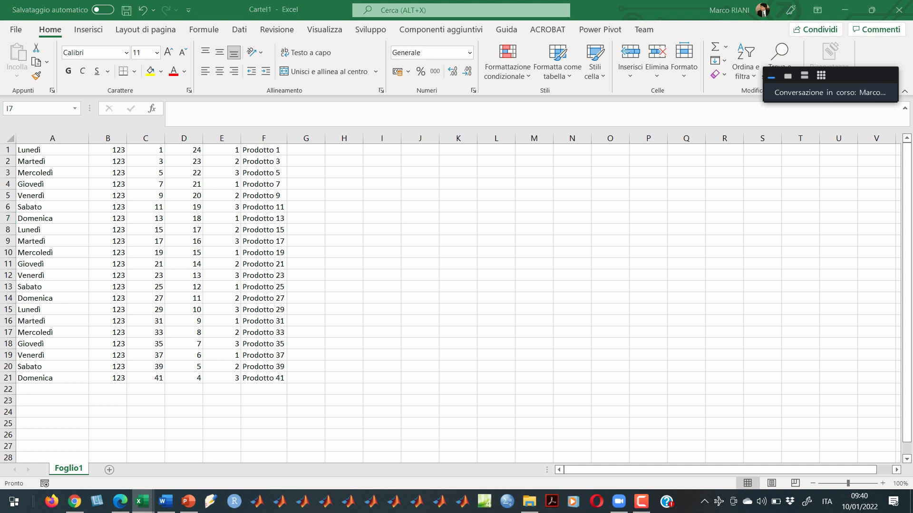
- Switch to PowerPoint and show the "Sequenze temporali" slide
key(alt+Tab)
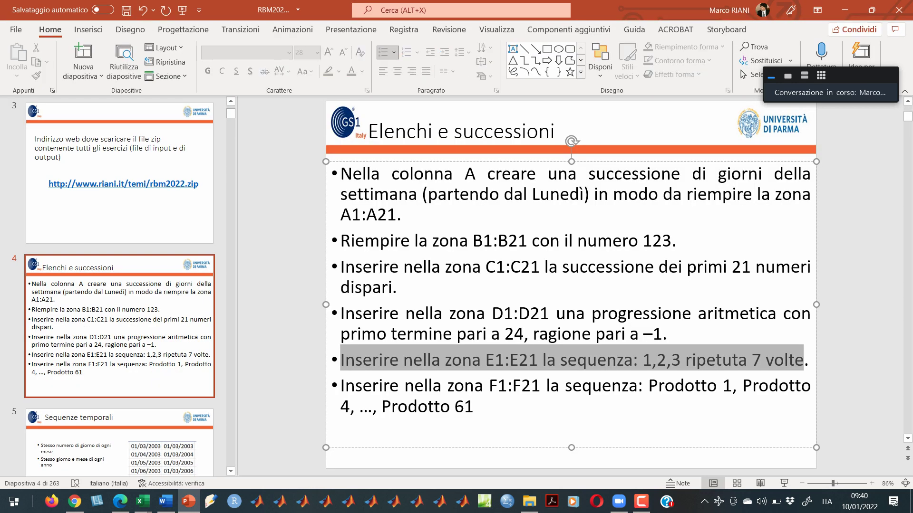
key(Page_Down)
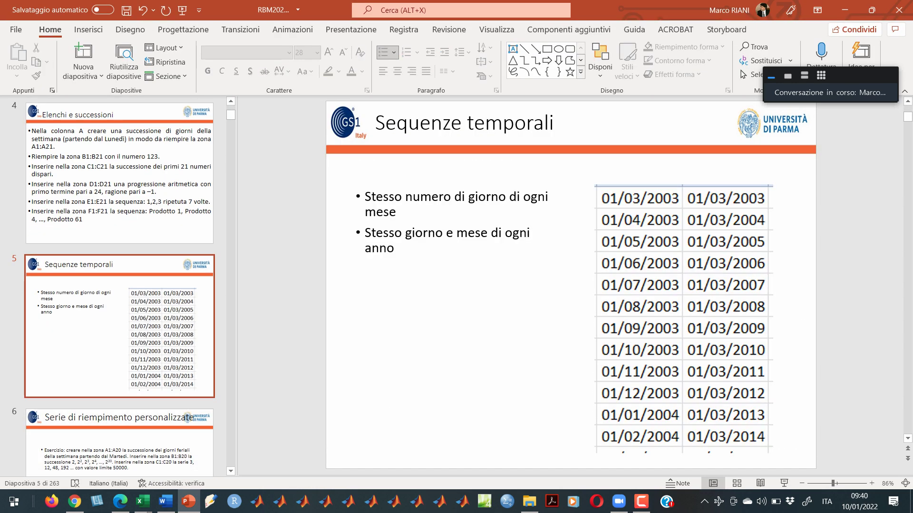
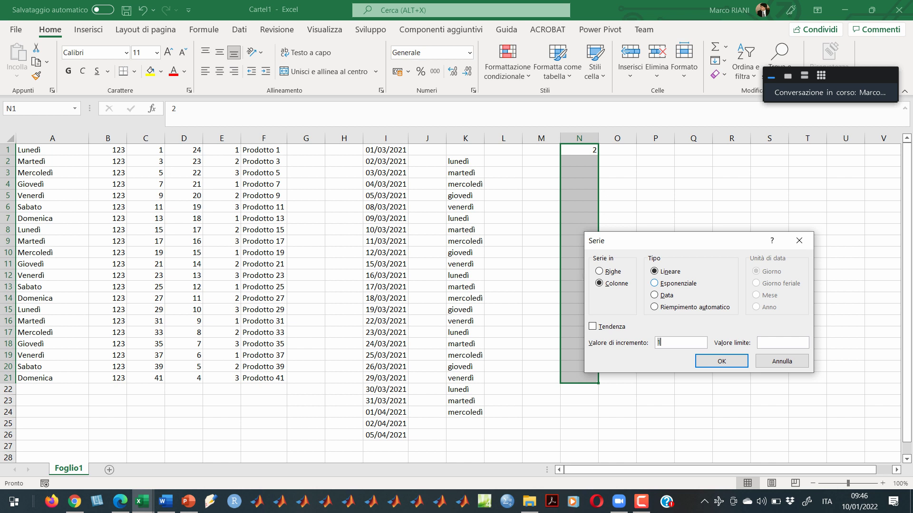
- Fill N1:N21 with an exponential series with a step value of 2
key(alt+e)
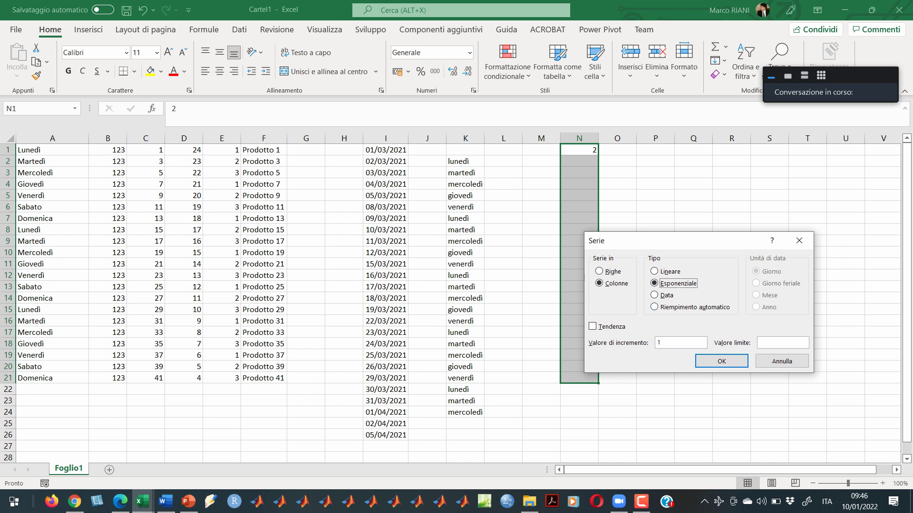
key(alt+v)
text(2)
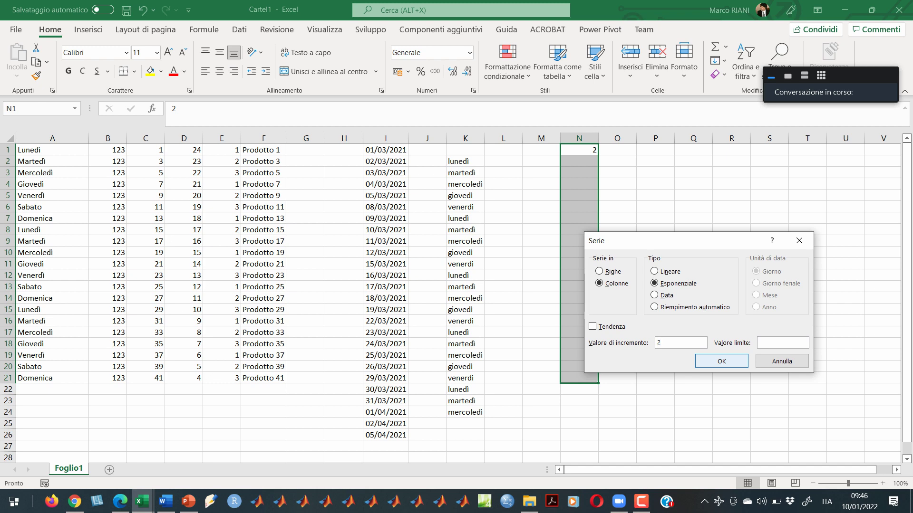
key(Return)
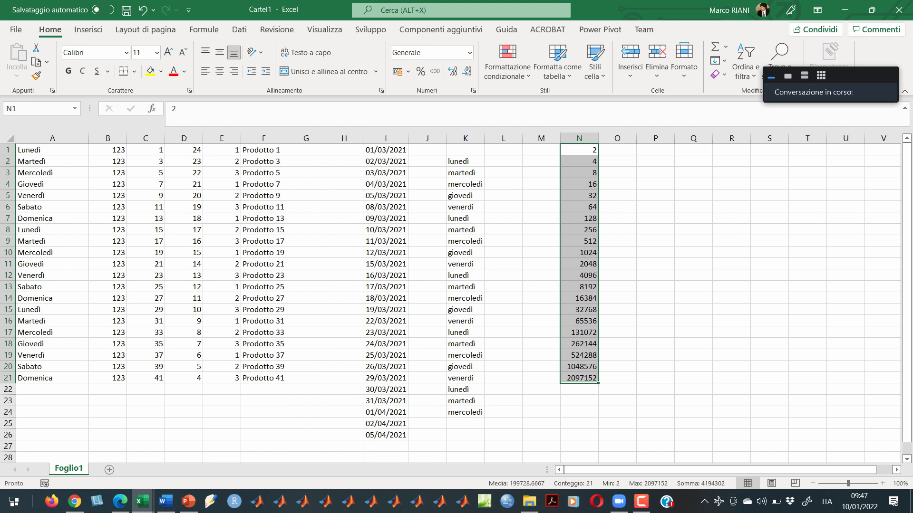
- Check the next series exercise on the PowerPoint slide, and enter 3 in O1 in Excel
click(617, 150)
key(alt+Tab)
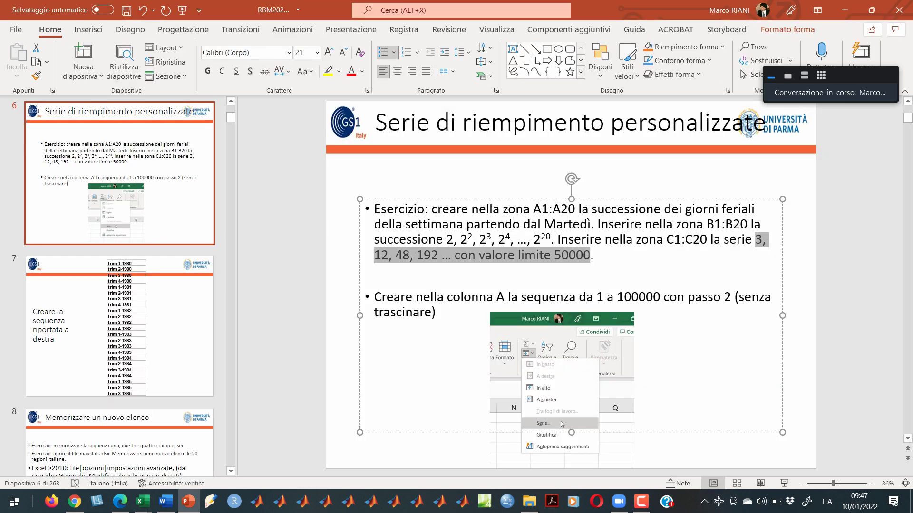
key(alt+Tab)
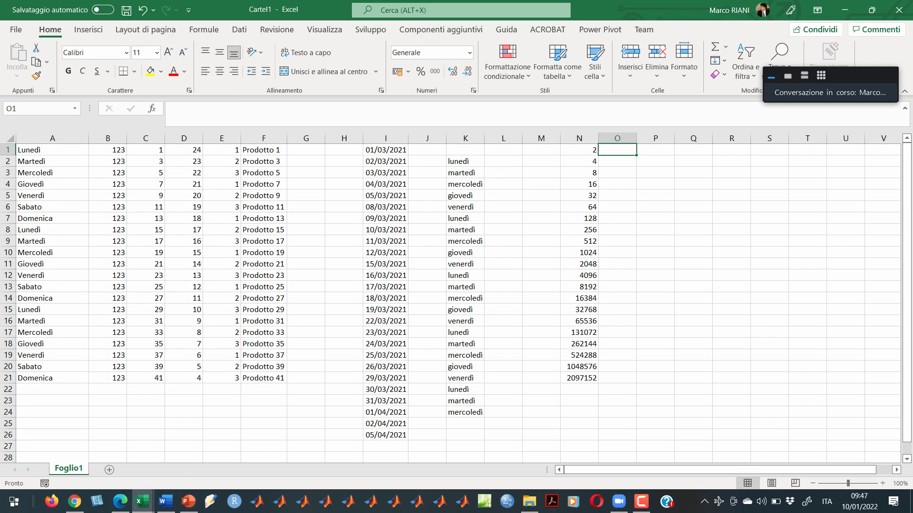
text(3)
key(ctrl+Return)
- Fill O1:O21 from the starting 3 with an exponential series using step value 4 and limit value 50000
drag(636, 156, 636, 383)
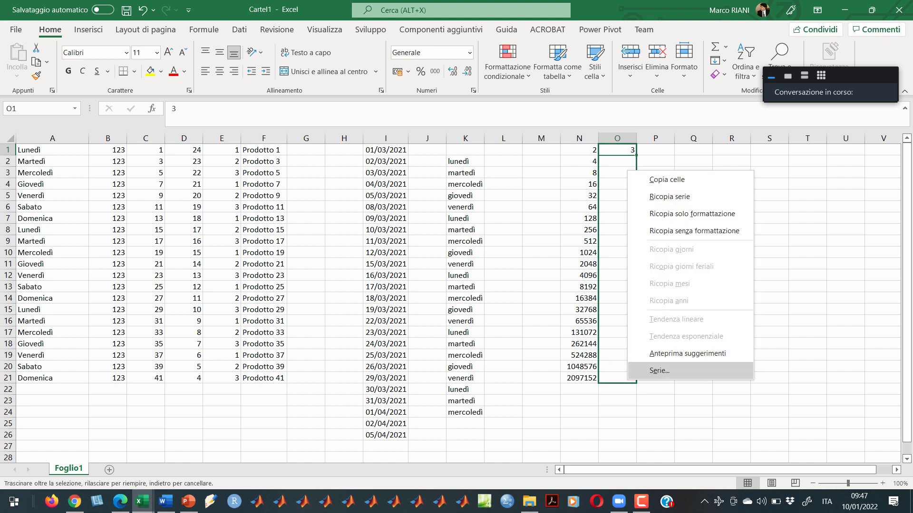
click(658, 370)
key(alt+e)
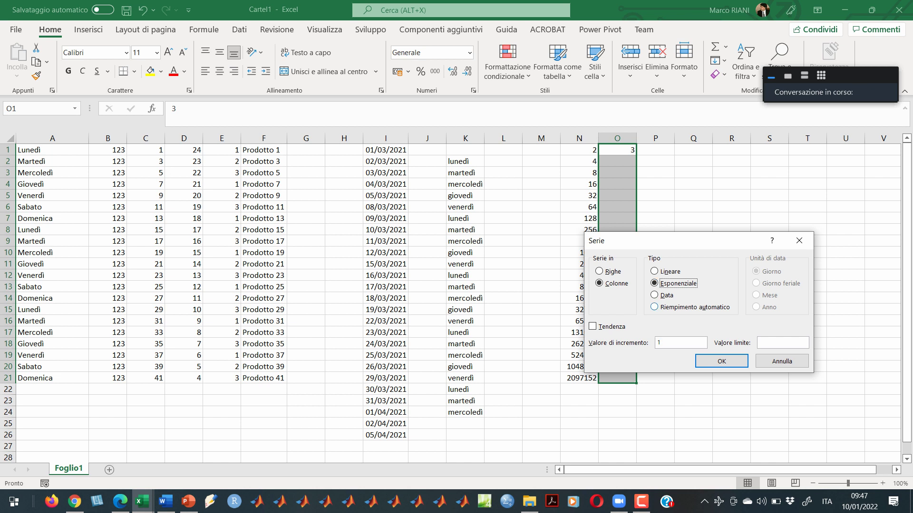
text(4)
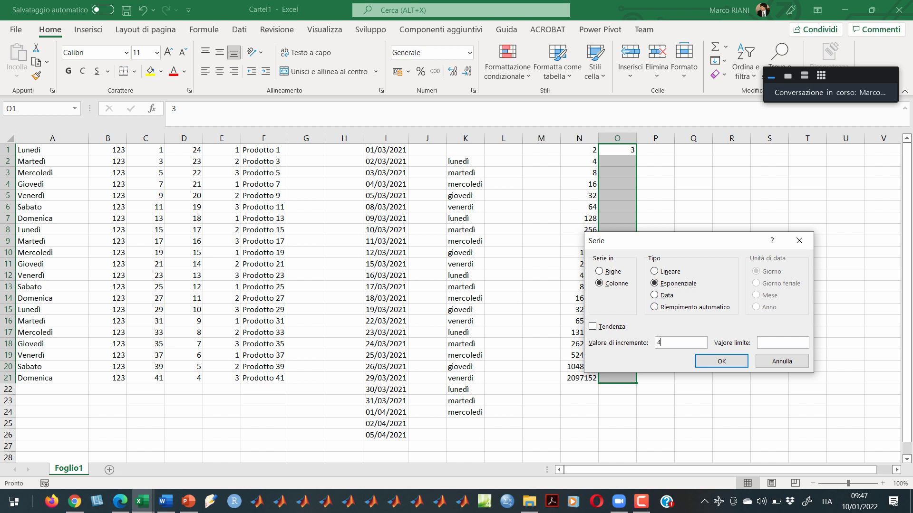
key(Tab)
text(50000)
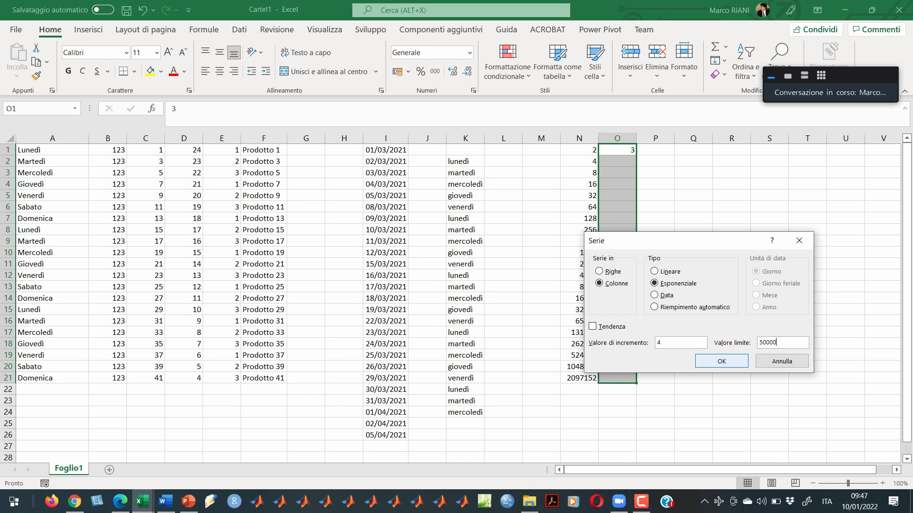
key(Return)
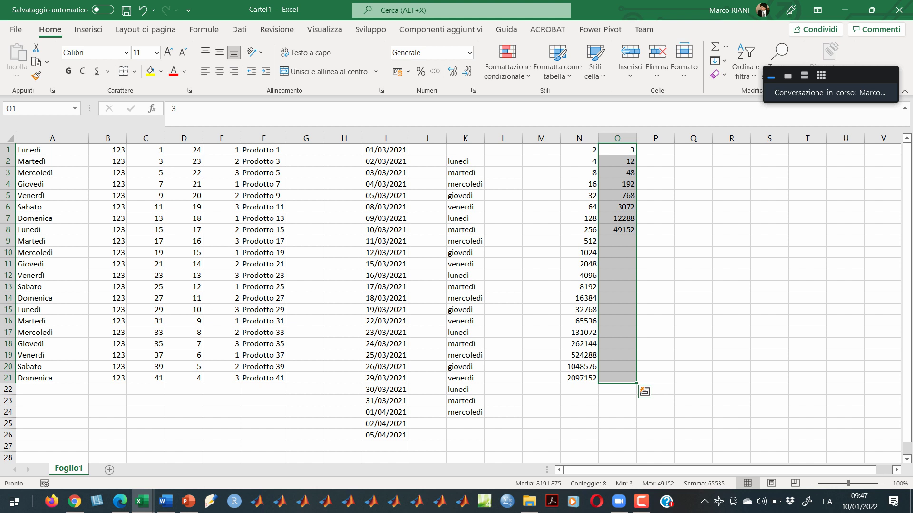
- Switch to PowerPoint and highlight "1 a 100000" in the second exercise of the "Serie di riempimento personalizzate" slide
key(alt+Tab)
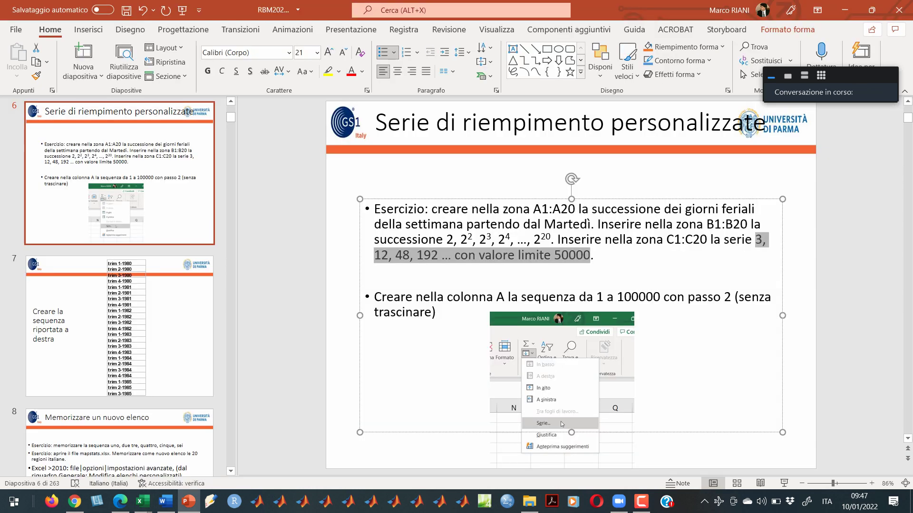
click(616, 297)
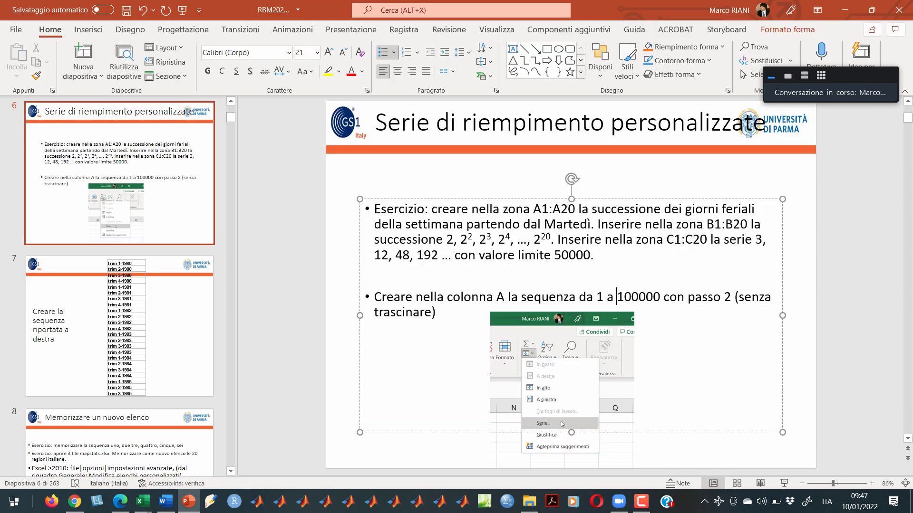
drag(597, 297, 662, 297)
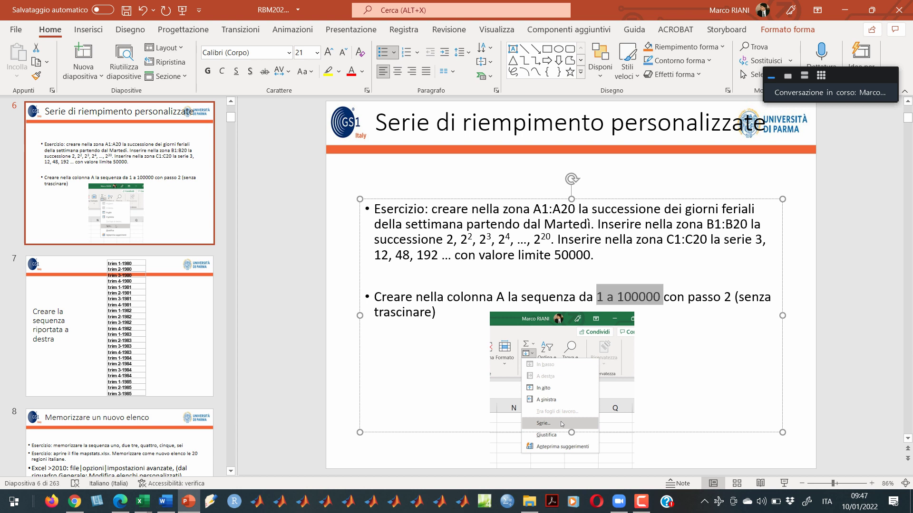
click(631, 297)
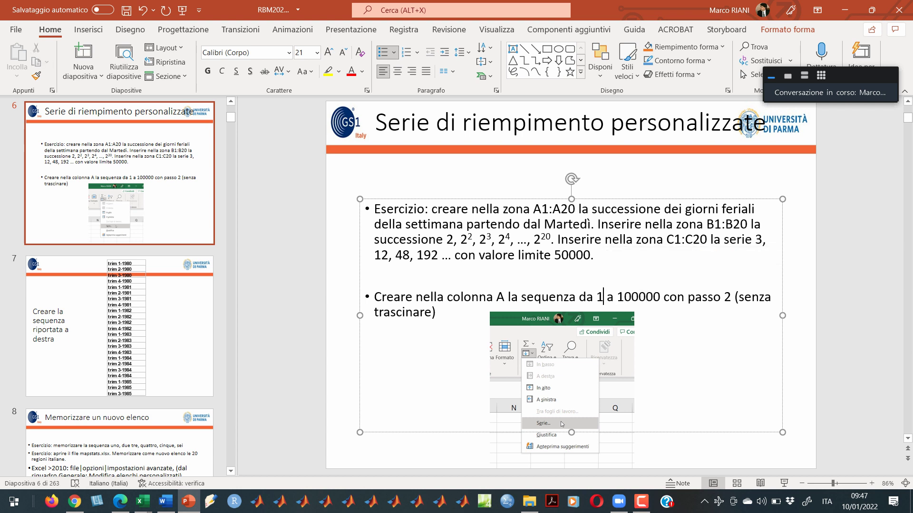
drag(596, 297, 662, 297)
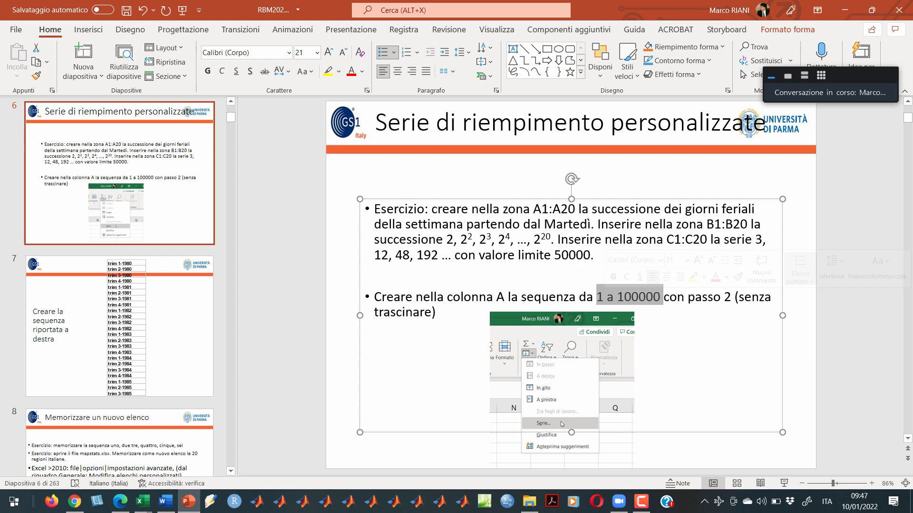
- Switch to Excel, add a new worksheet, and enter 1 in A1 and 3 in A2
key(alt+Tab)
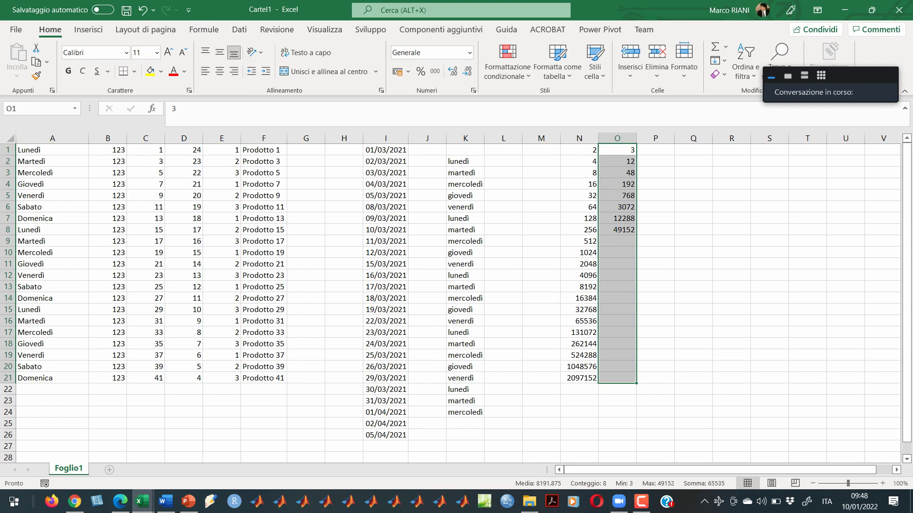
key(shift+F11)
text(1)
key(Return)
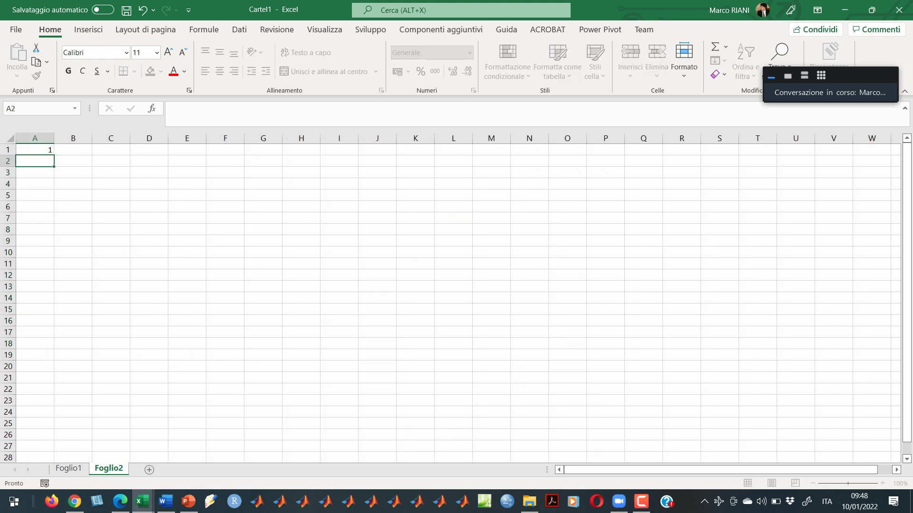
text(3)
key(Return)
- Try to extend the odd-number series from A1:A2 manually down to A4070, and undo the fill
click(35, 150)
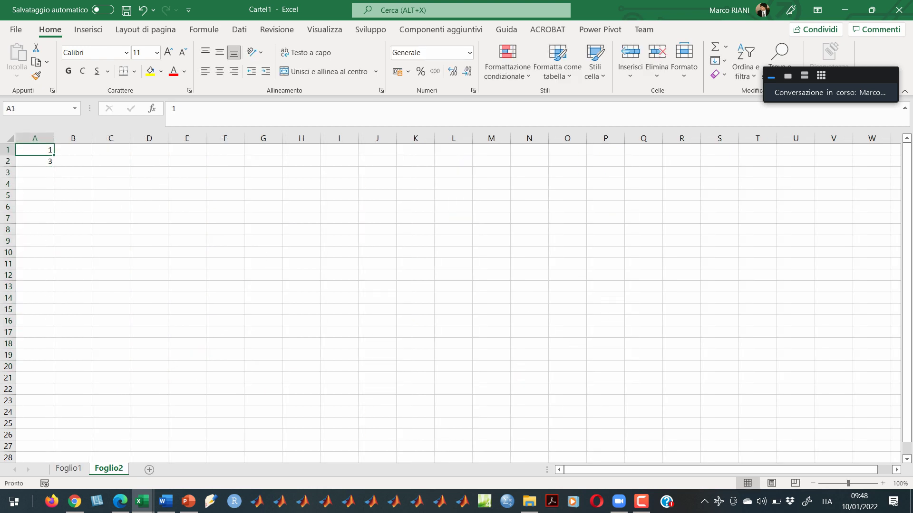
key(shift+Down)
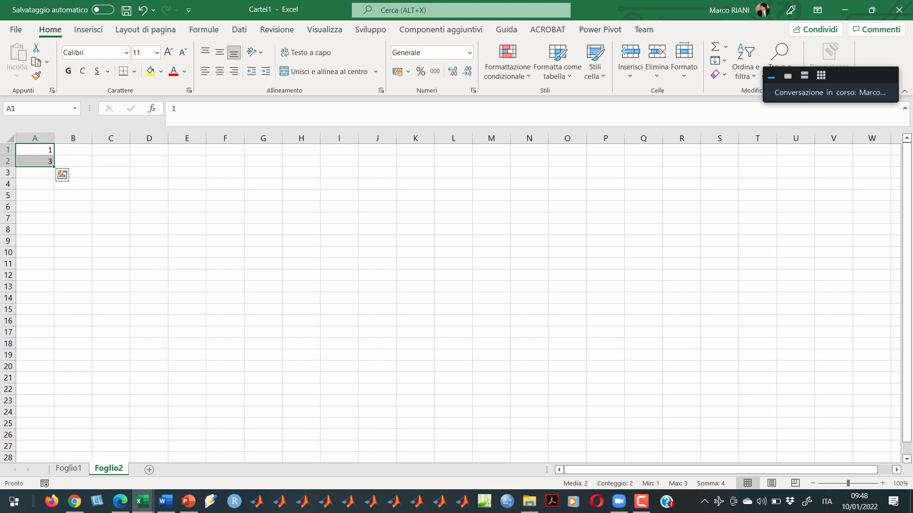
drag(53, 166, 54, 447)
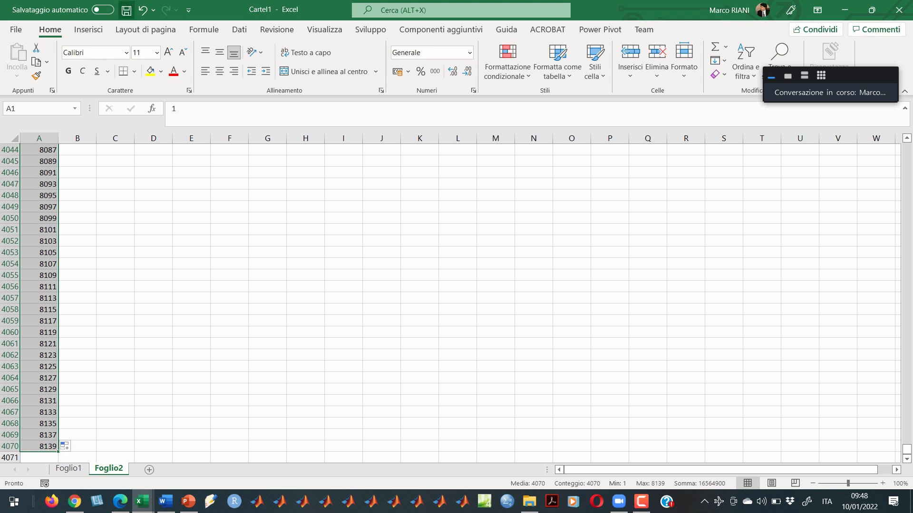
click(143, 9)
click(142, 10)
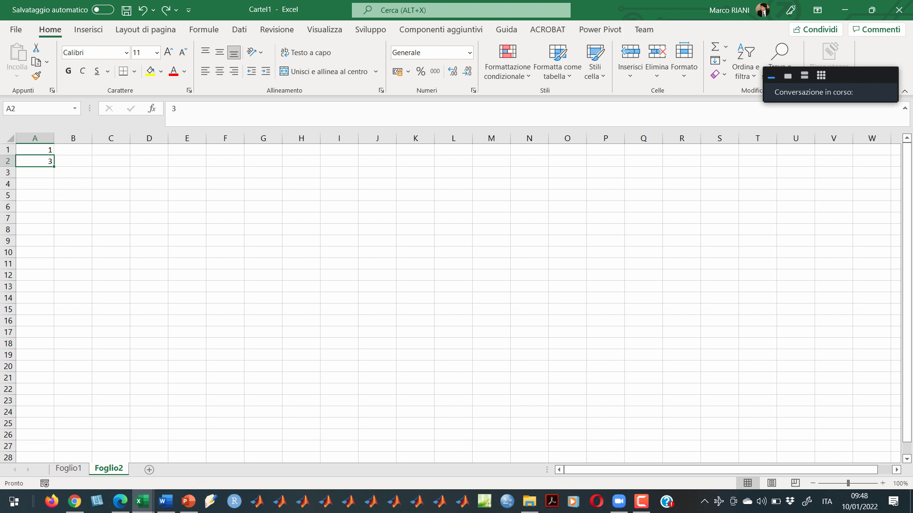
- Check the exercise in PowerPoint, and in Excel fill column A from A1 with a linear series, step value 2 and limit value 100000
key(alt+Tab)
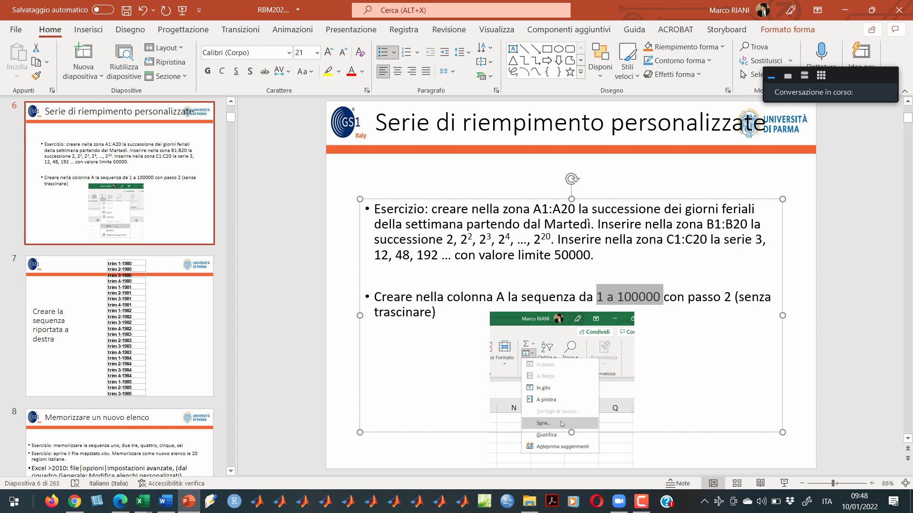
key(alt+Tab)
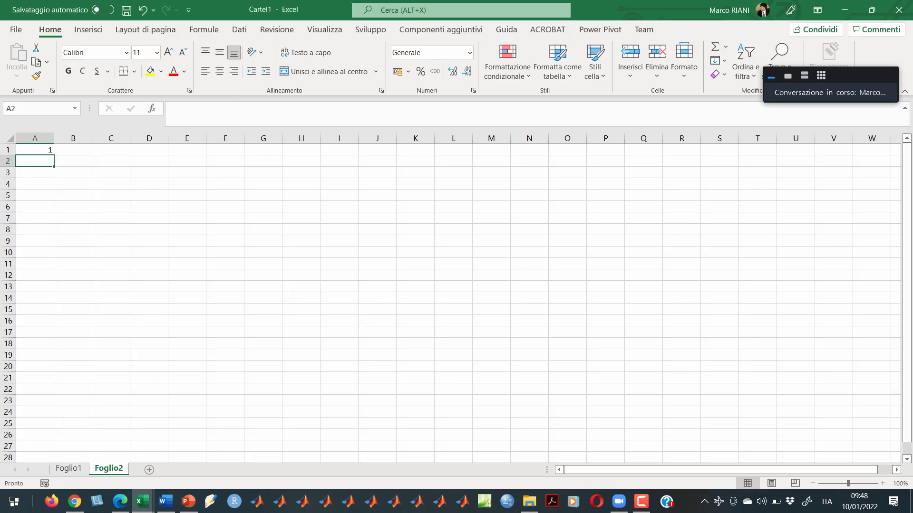
click(35, 149)
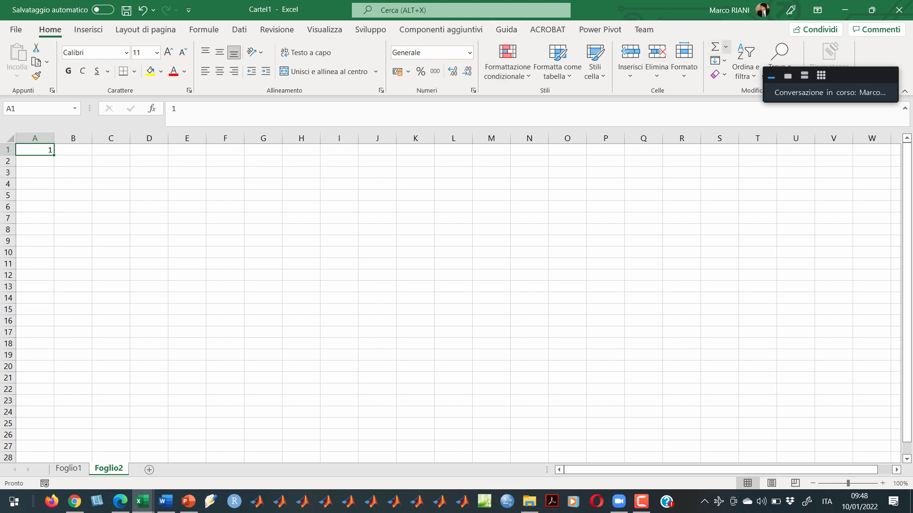
click(719, 60)
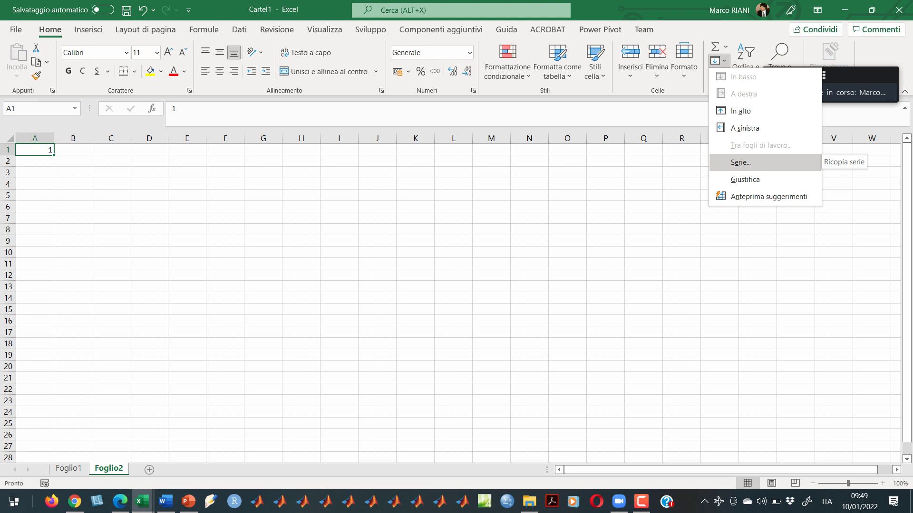
click(740, 162)
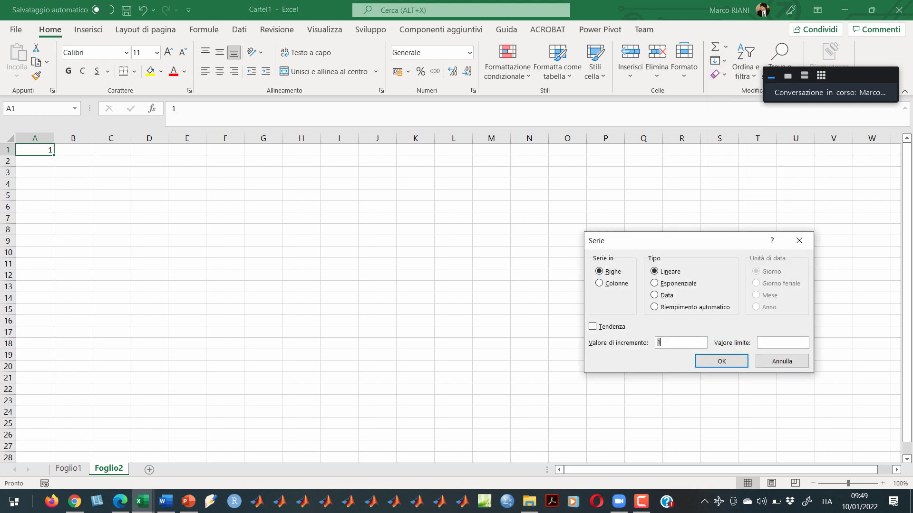
key(alt+c)
key(alt+v)
text(2)
click(782, 342)
text(100000)
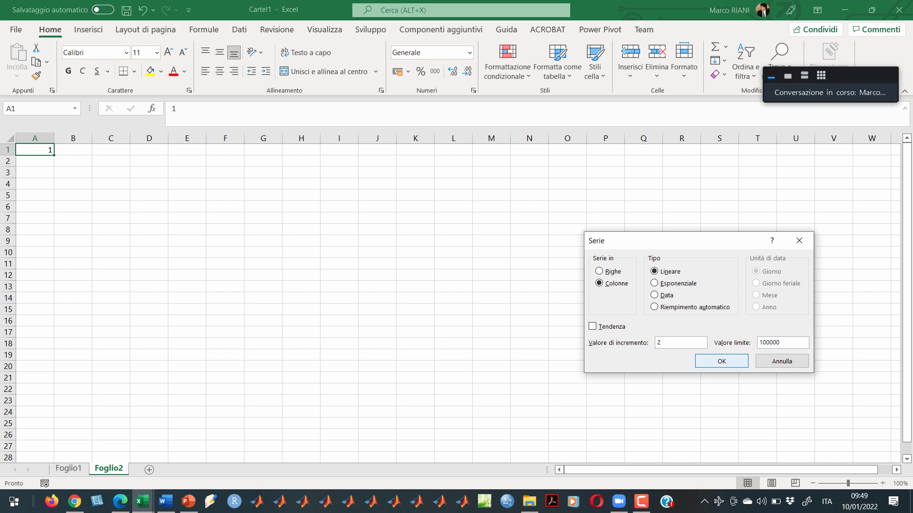
click(721, 361)
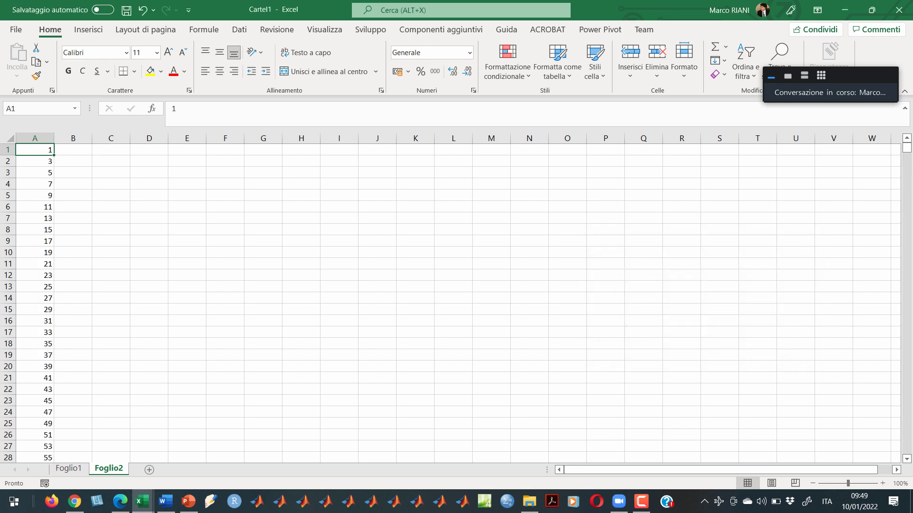
- Jump from A5 to the last filled cell of column A, and undo the series fill
click(34, 195)
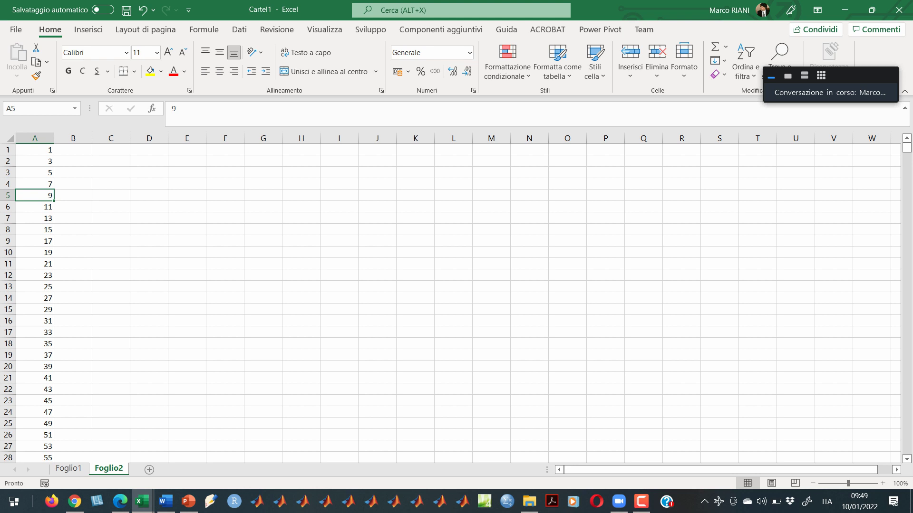
key(ctrl+Down)
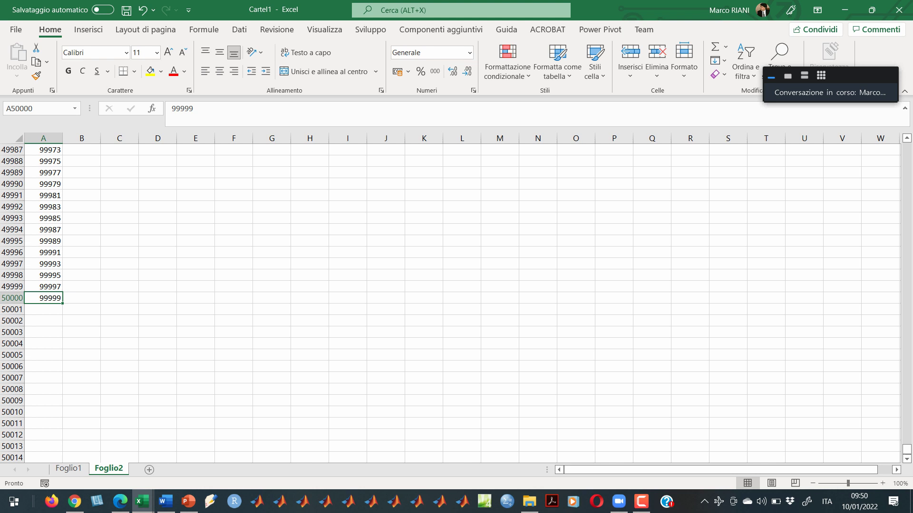
key(ctrl+z)
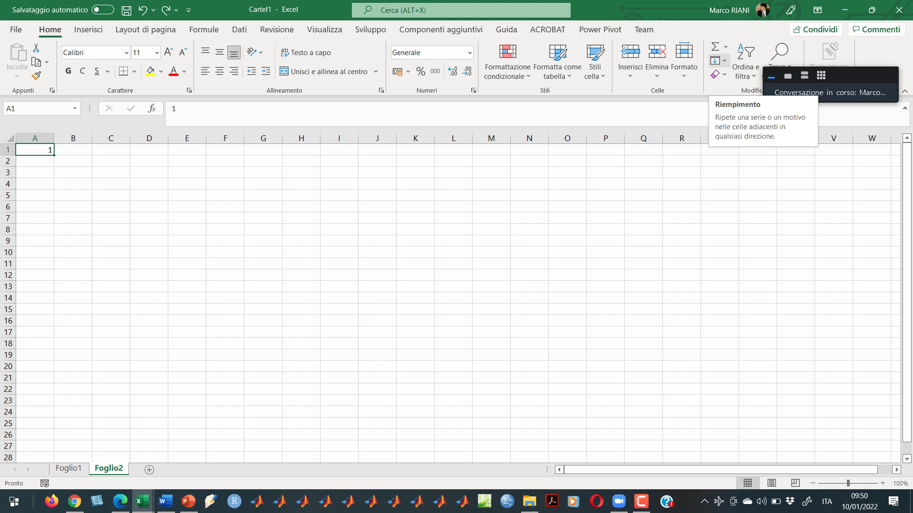
- Refill column A from the 1 in A1 with a linear series in columns, step value 2 and limit value 100000
click(718, 60)
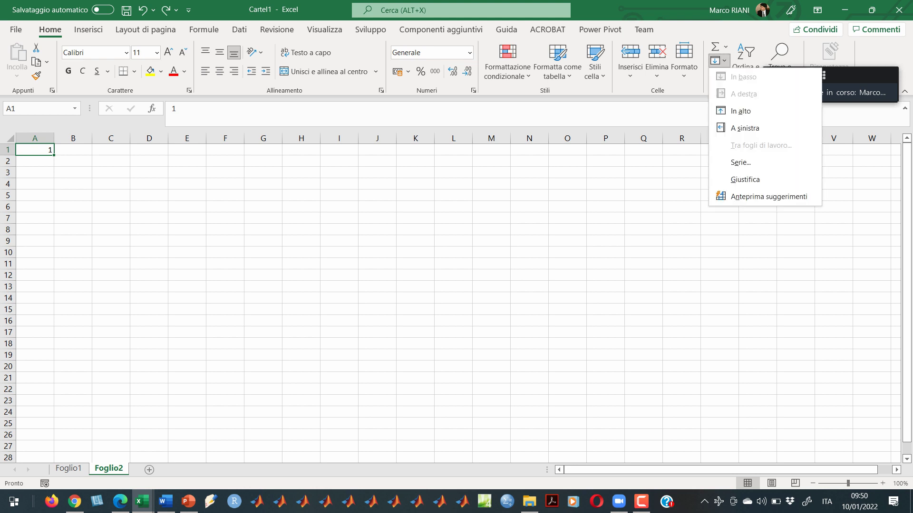
click(740, 162)
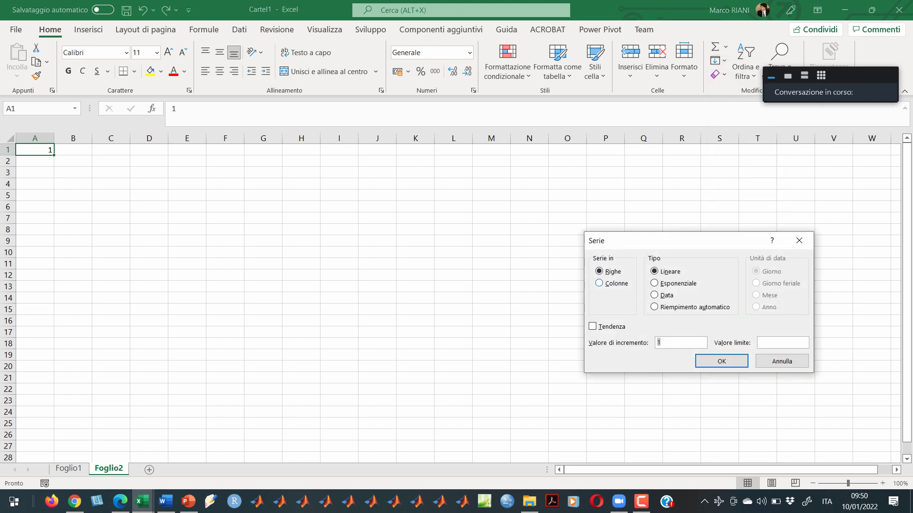
key(alt+c)
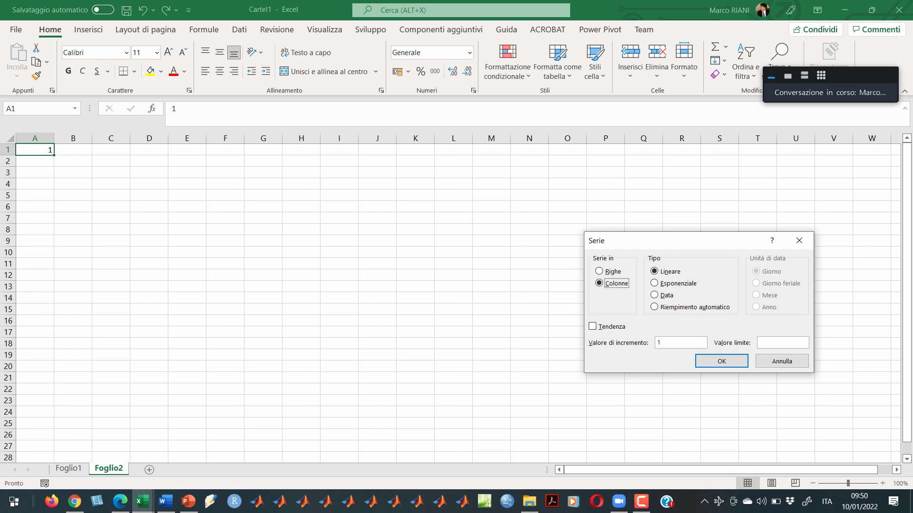
key(alt+v)
text(2)
text(100)
text(0)
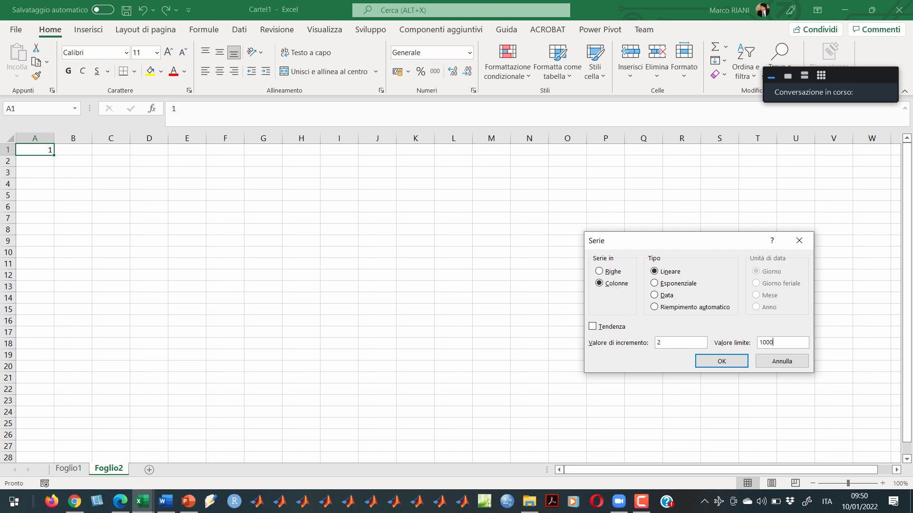
text(00)
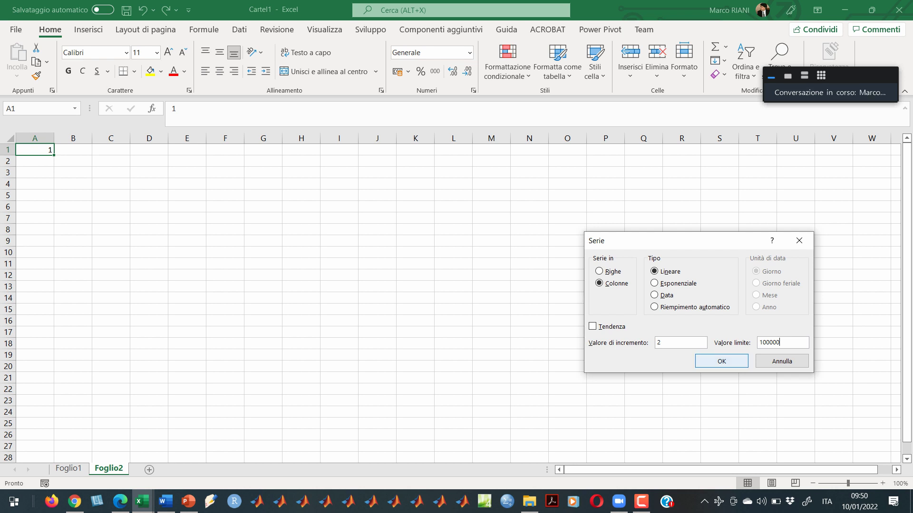
key(Return)
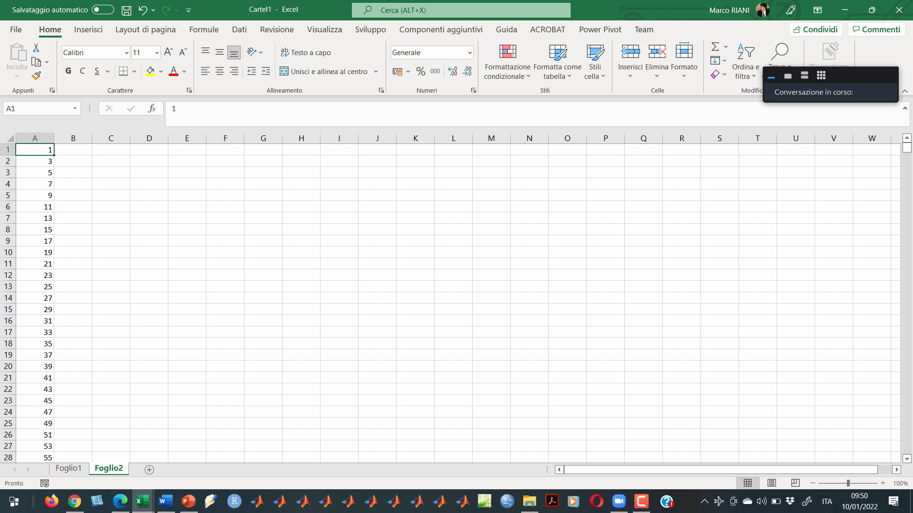
- Jump from A11 to the end of the column A series and back up to A1
click(34, 264)
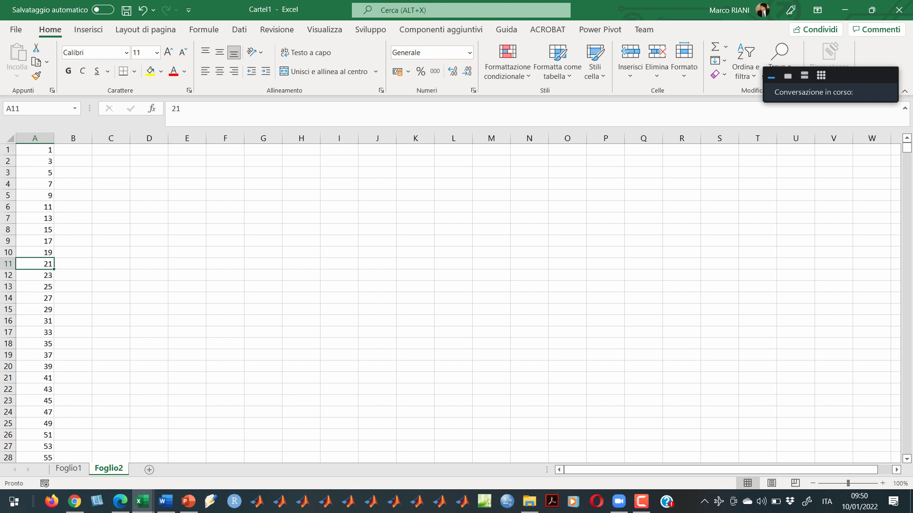
key(ctrl+Down)
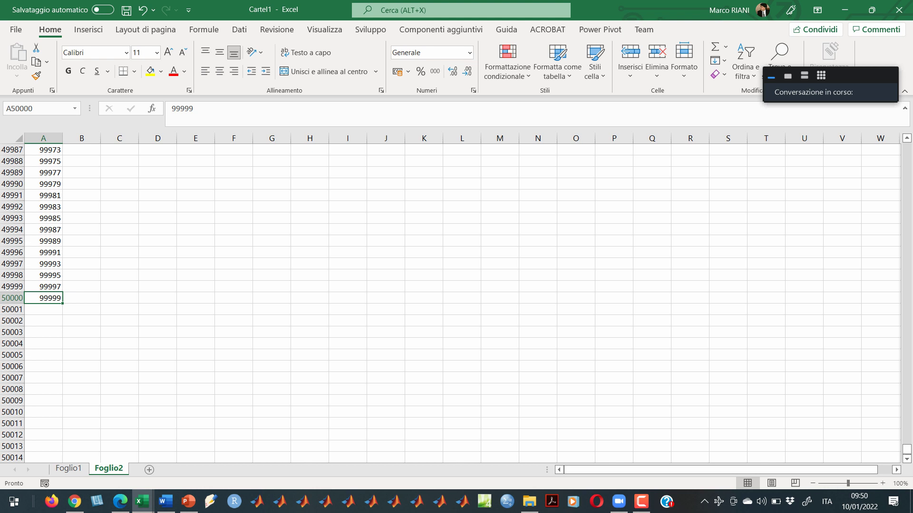
key(ctrl+Up)
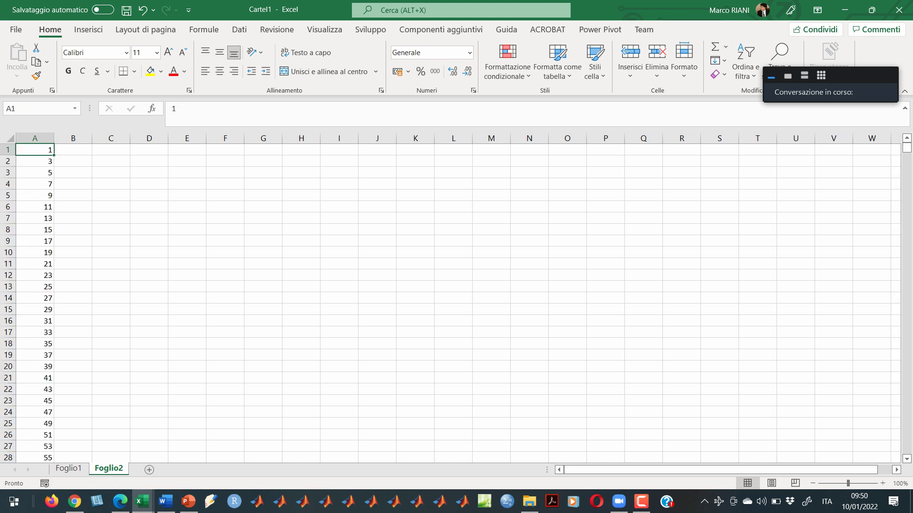
- Enter the formula =A1^2 in B1 to square the first number of the series
click(73, 149)
text(=)
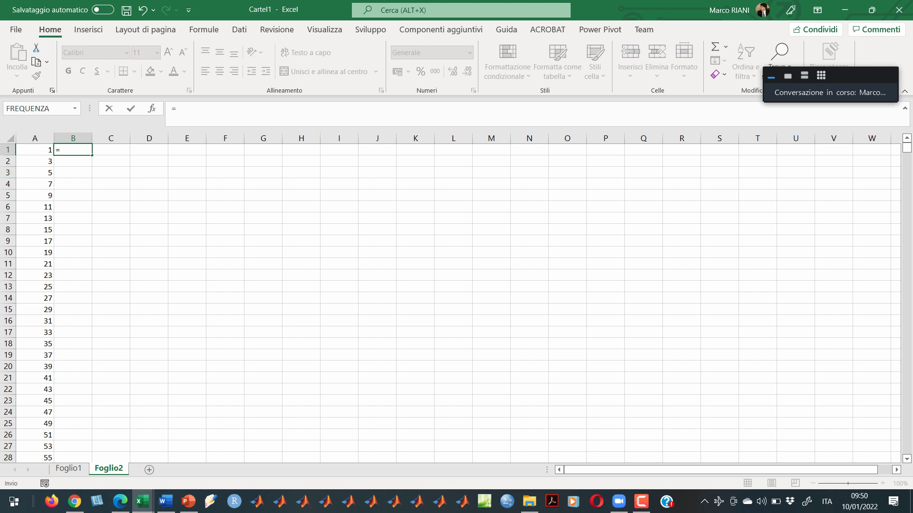
key(Left)
text(^2)
key(Return)
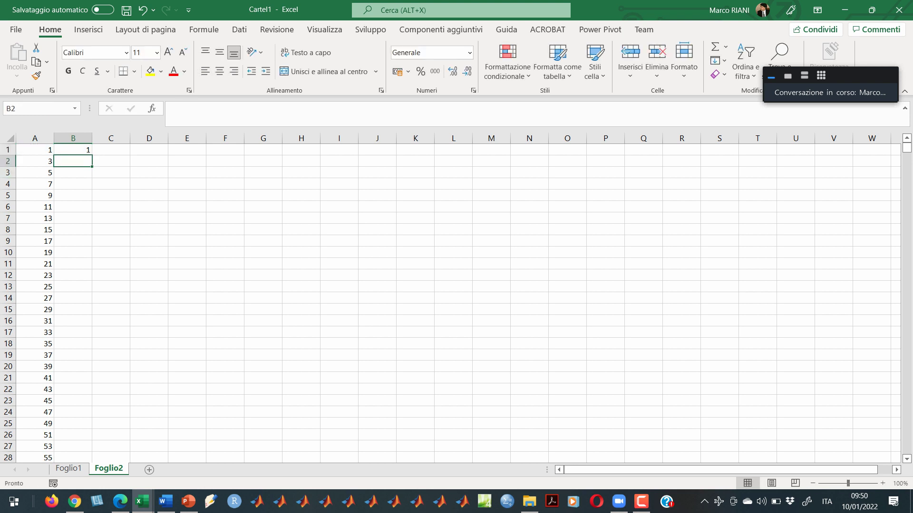
- Copy the B1 formula down column B alongside the whole column A series
click(73, 150)
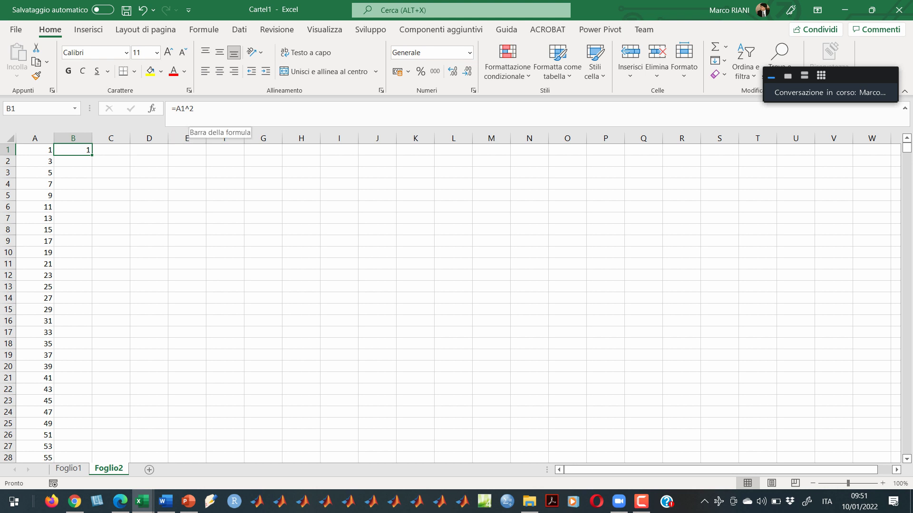
double_click(92, 155)
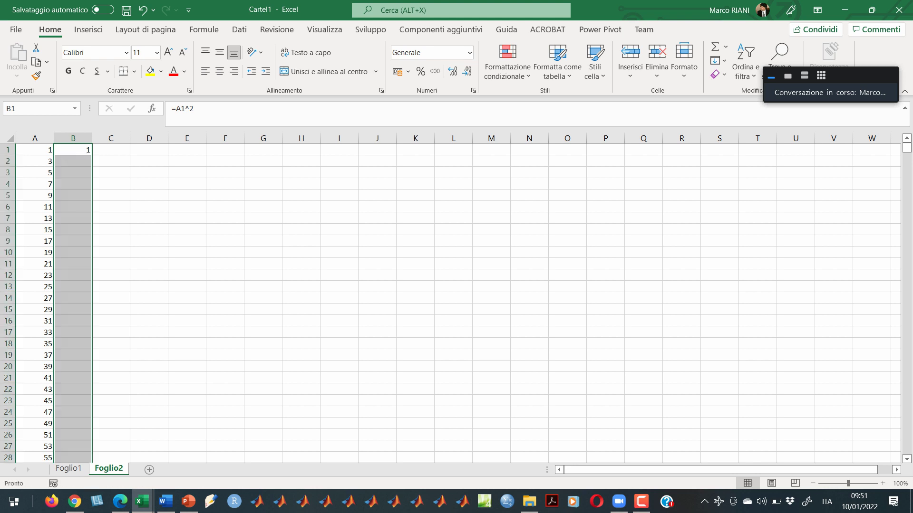
click(73, 241)
click(73, 333)
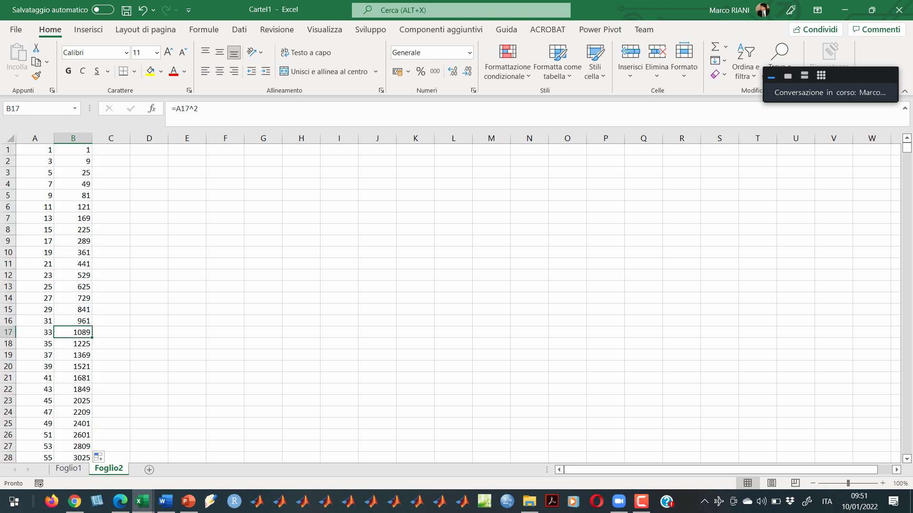
- Examine the squared values down column B as far as its last filled cell, and return to B1
scroll(451, 304, down, 2)
scroll(451, 305, down, 20)
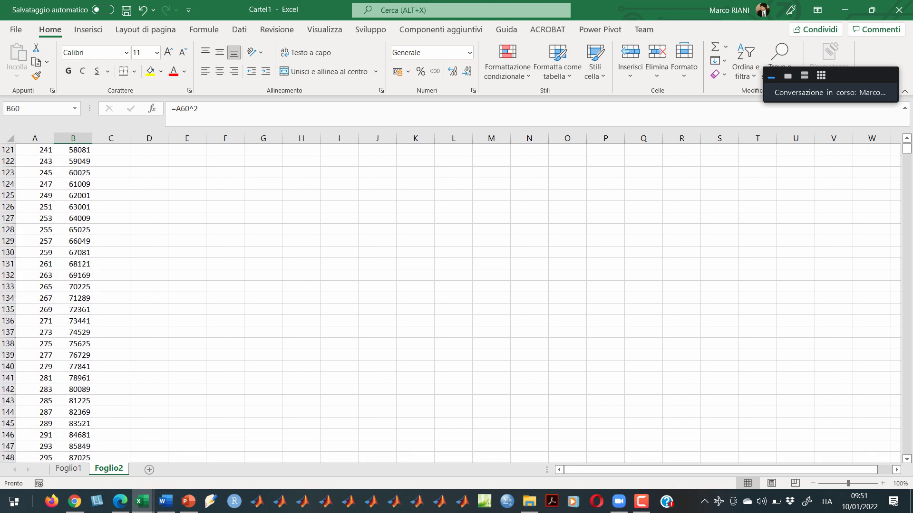
click(73, 389)
key(Down)
key(Down)
key(Down)
key(Down)
key(Down)
key(Down)
key(Down)
key(Down)
key(Down)
key(Down)
key(Down)
key(Down)
key(Down)
key(Down)
key(Down)
key(Down)
key(Down)
key(Down)
key(Down)
key(Down)
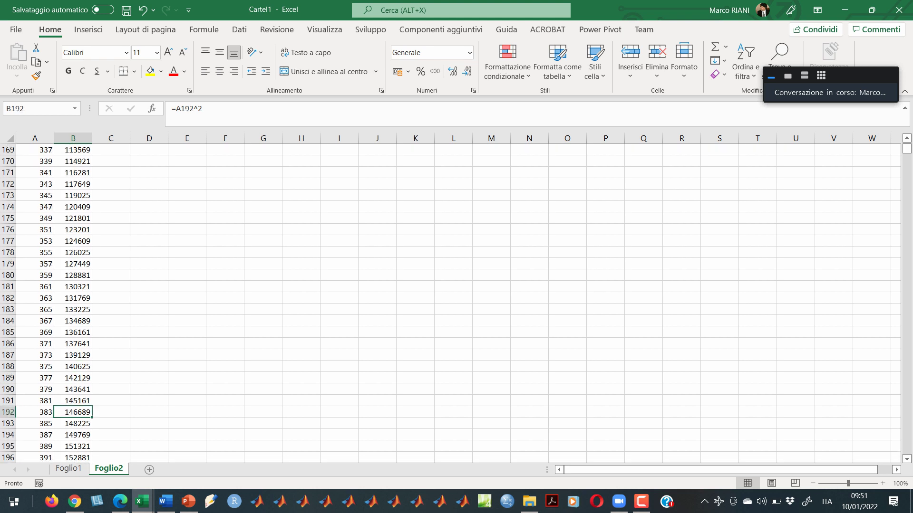
key(ctrl+Down)
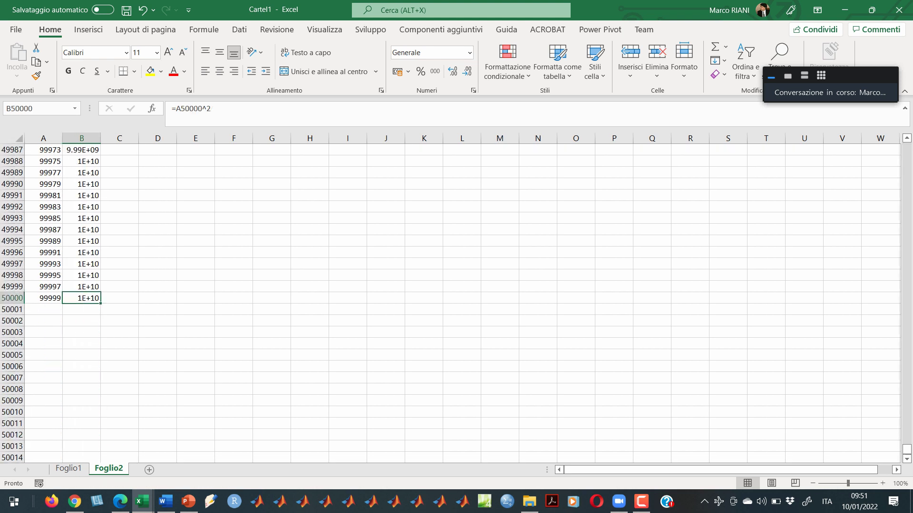
key(ctrl+Up)
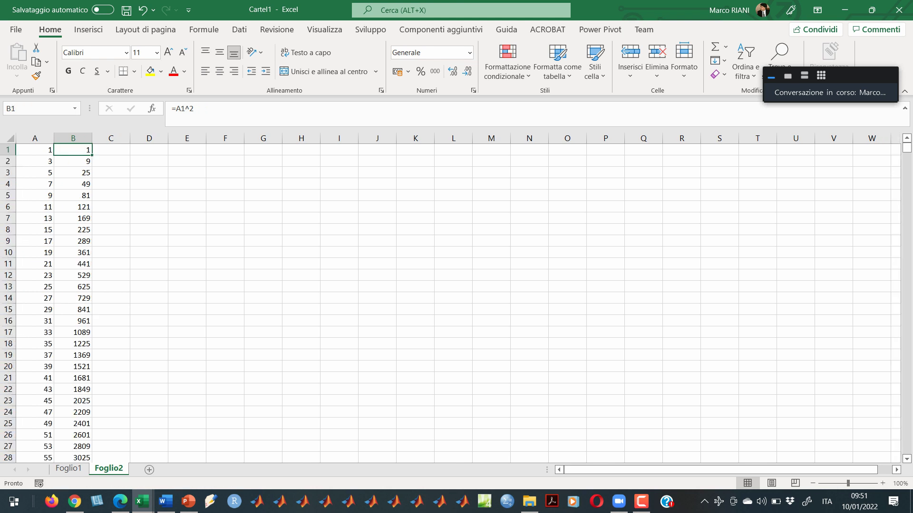
- Clear column B from B2 down to its last filled cell, and refill it with the B1 formula alongside the column A series
key(Down)
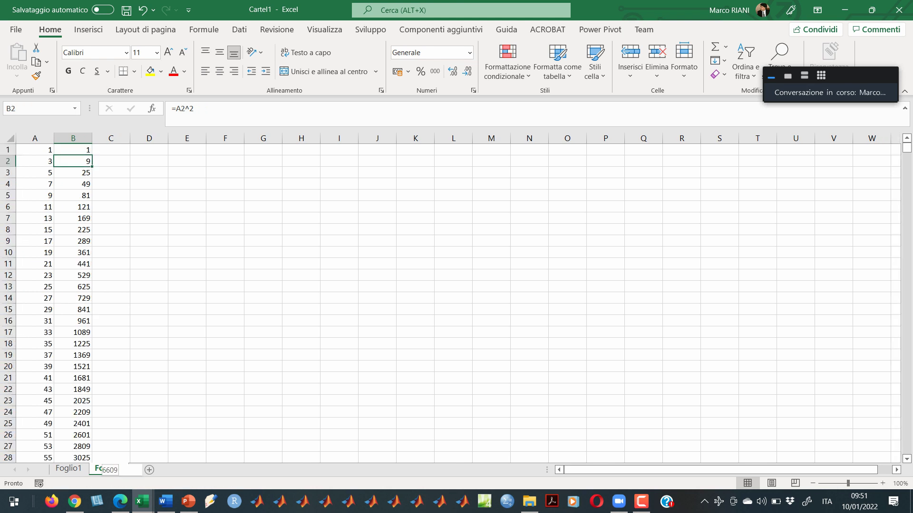
key(ctrl+shift+Down)
key(Delete)
key(ctrl+BackSpace)
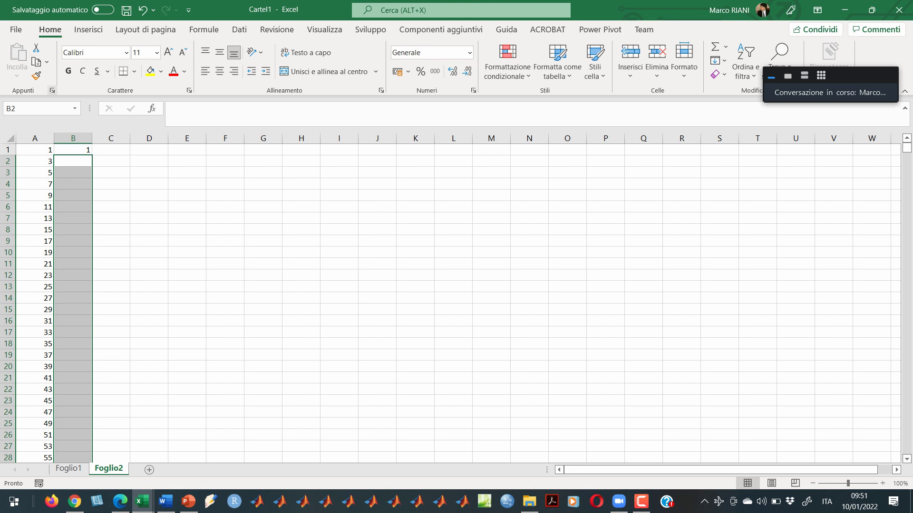
key(Up)
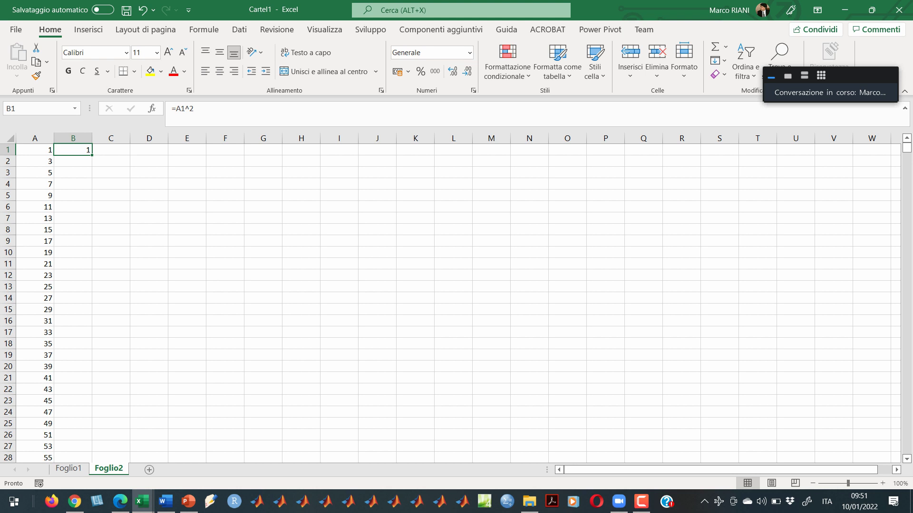
double_click(92, 155)
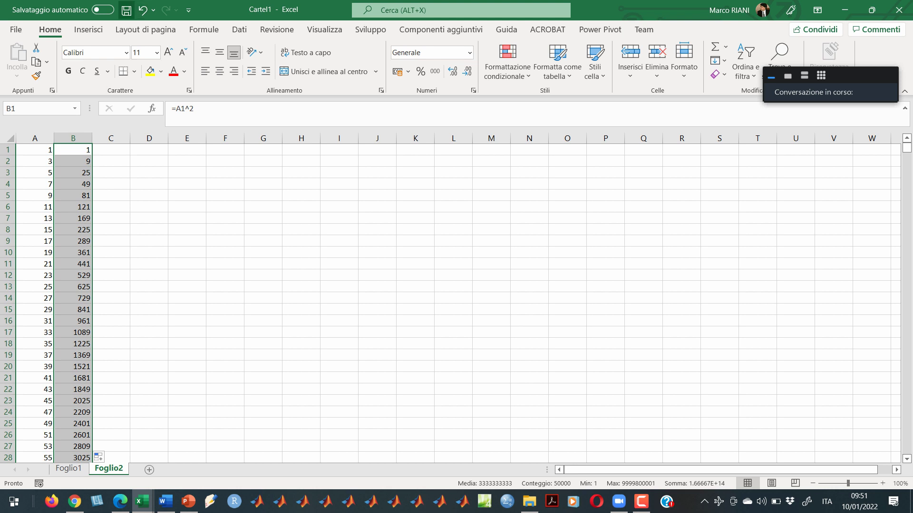
- Switch to PowerPoint and go to slide 7, "Creare la sequenza riportata a destra"
key(alt+Tab)
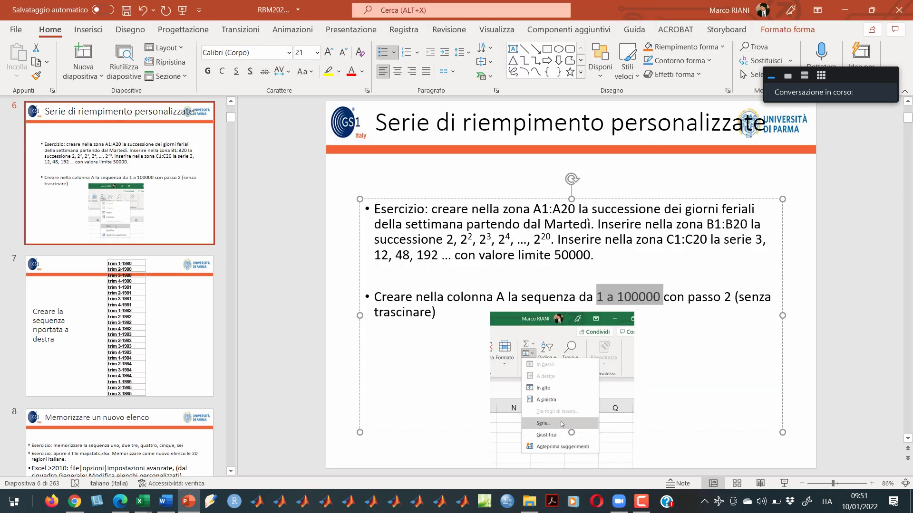
key(Page_Down)
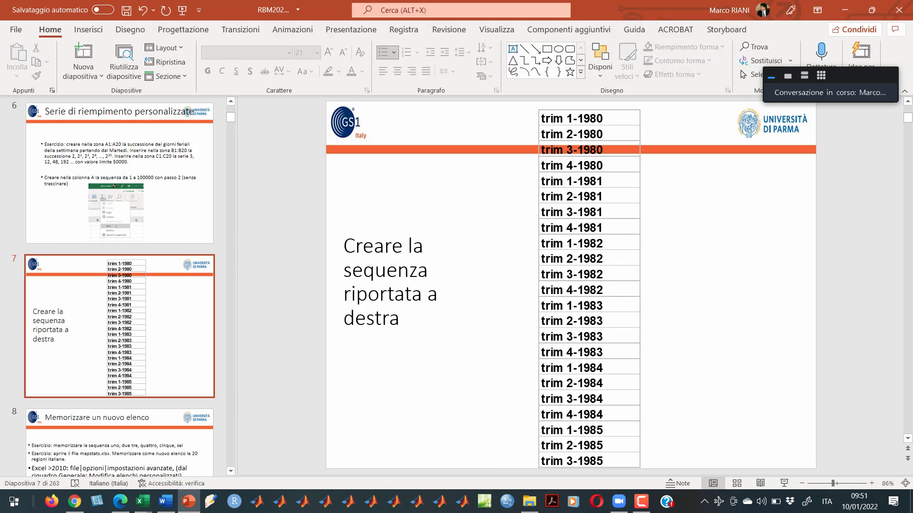
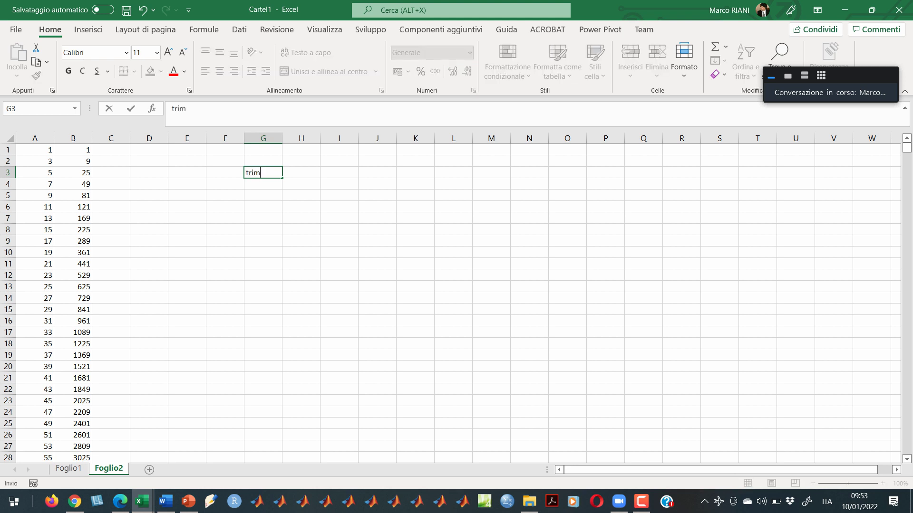
- Enter "trim 1 2010" in G3 and G4, and widen column G to fit the labels
text(1 2010)
key(Return)
text(trim 1 2)
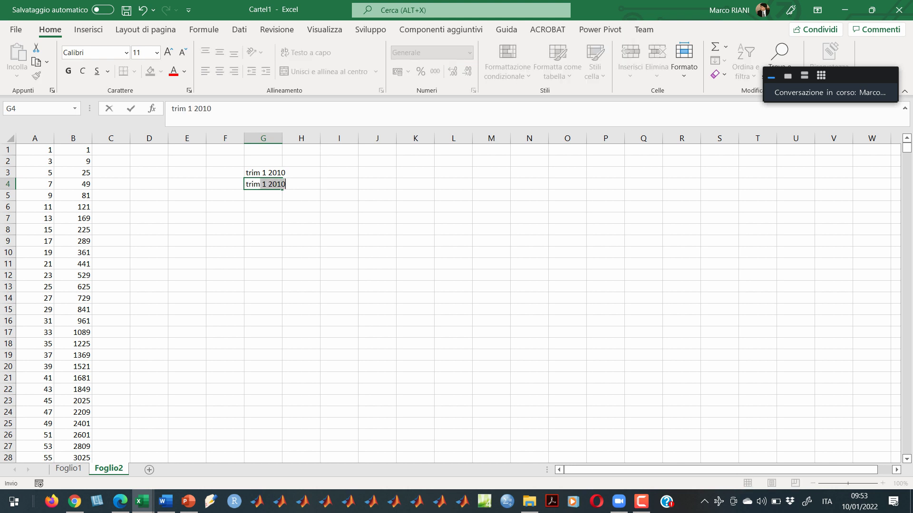
text(010)
key(Return)
key(Up)
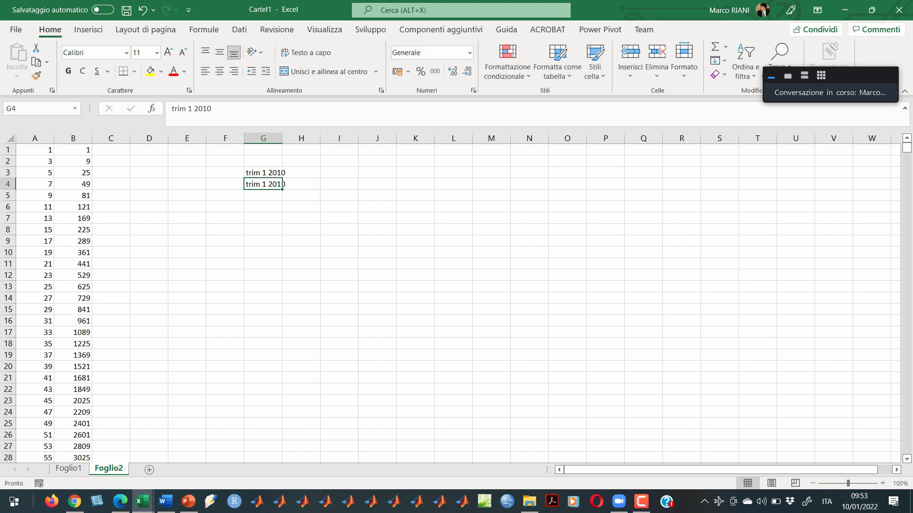
drag(282, 138, 339, 138)
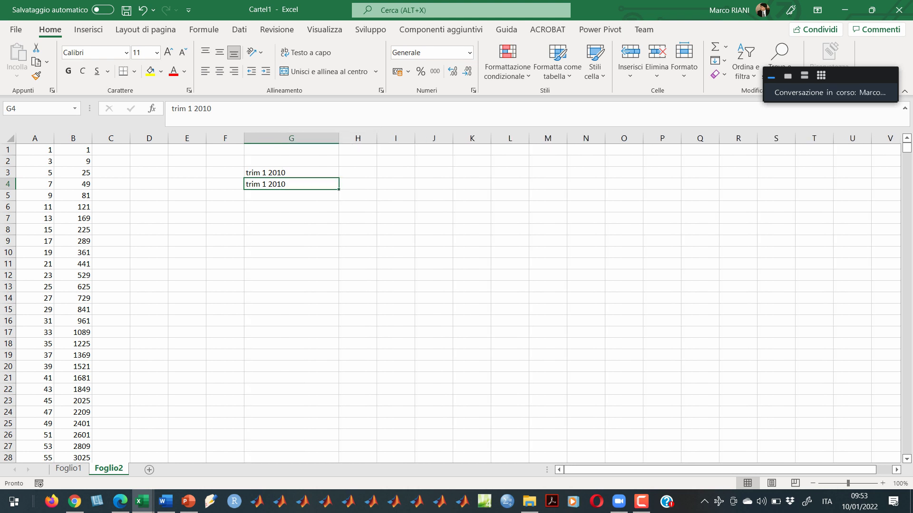
- Clear G4 and try to fill the quarterly labels from G3 alone down to G19
click(292, 173)
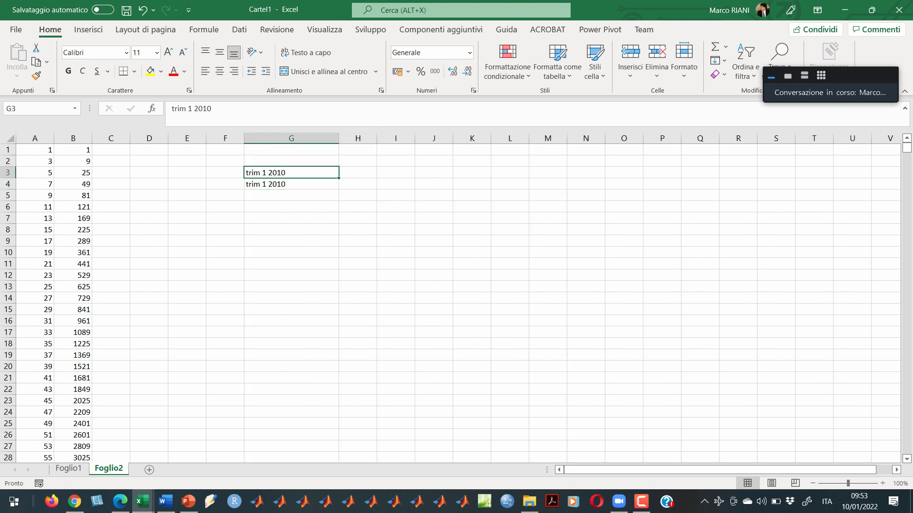
mouse_move(339, 178)
mouse_down()
mouse_move(339, 240)
mouse_move(339, 176)
mouse_up()
click(291, 184)
key(Delete)
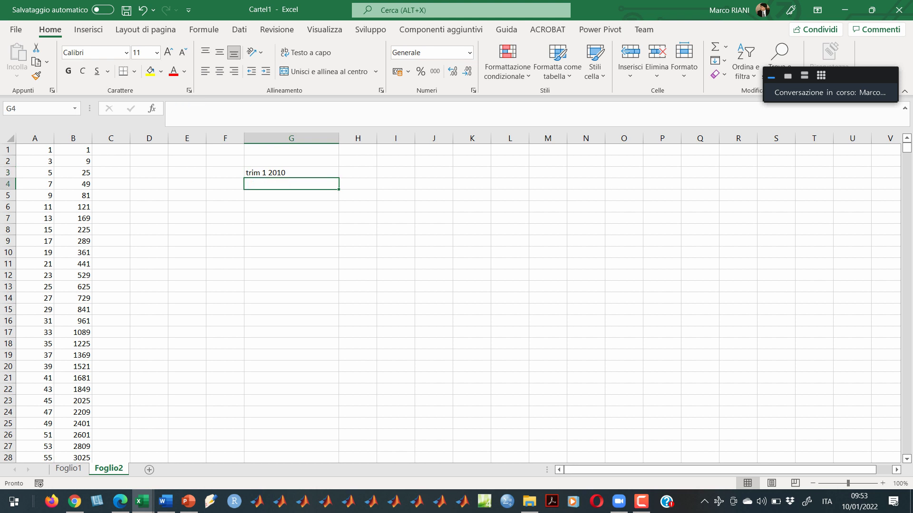
click(292, 173)
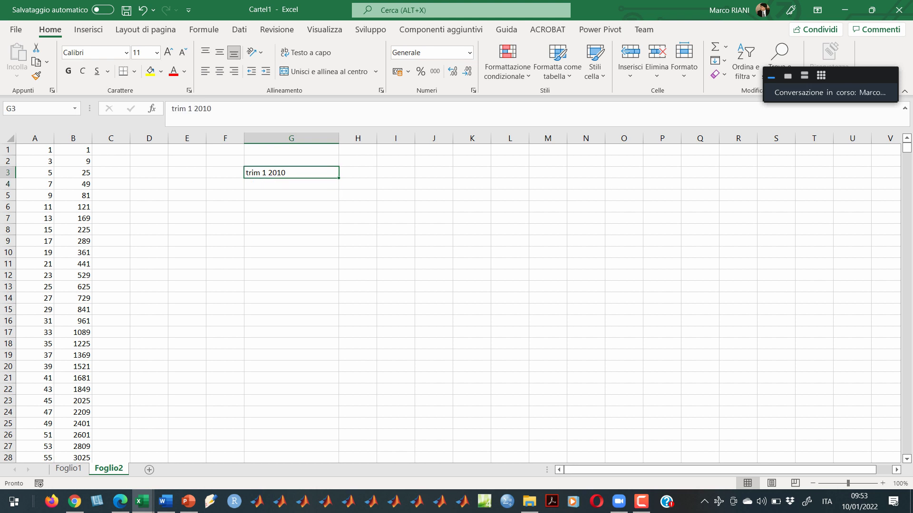
drag(339, 177, 339, 361)
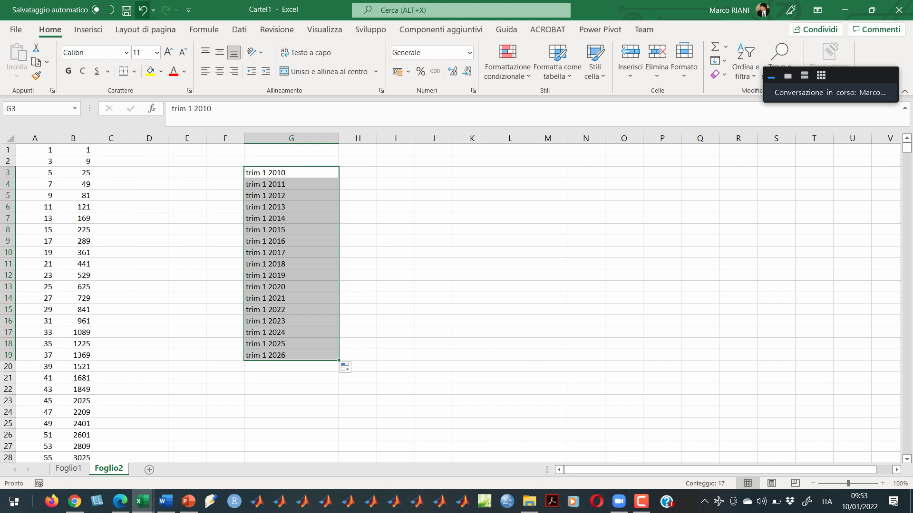
- Undo the fill below G3 and the clearing of G4
click(143, 10)
click(142, 10)
click(292, 195)
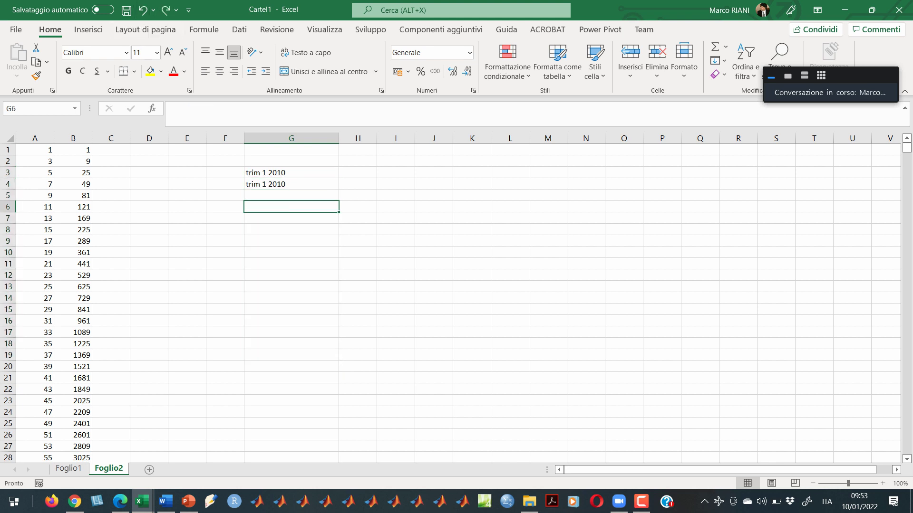
- Change the label in G4 to "trim 2 2010"
click(291, 184)
click(187, 108)
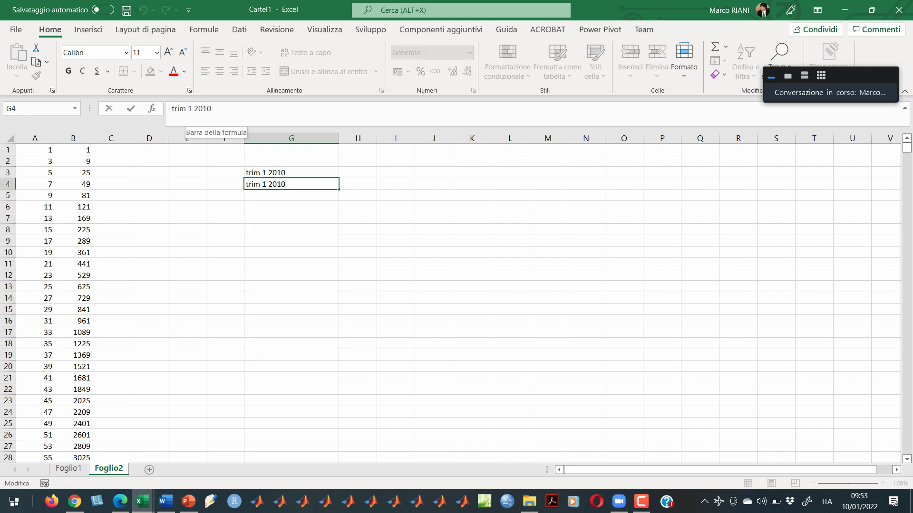
text(2)
key(Delete)
key(Return)
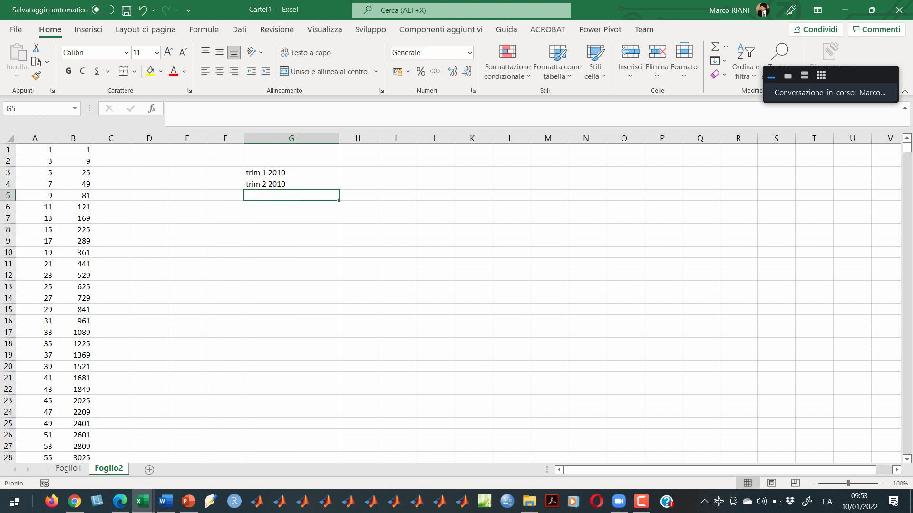
- Fill the series from the two labels in G3:G4 down to G25
click(291, 184)
drag(291, 172, 291, 184)
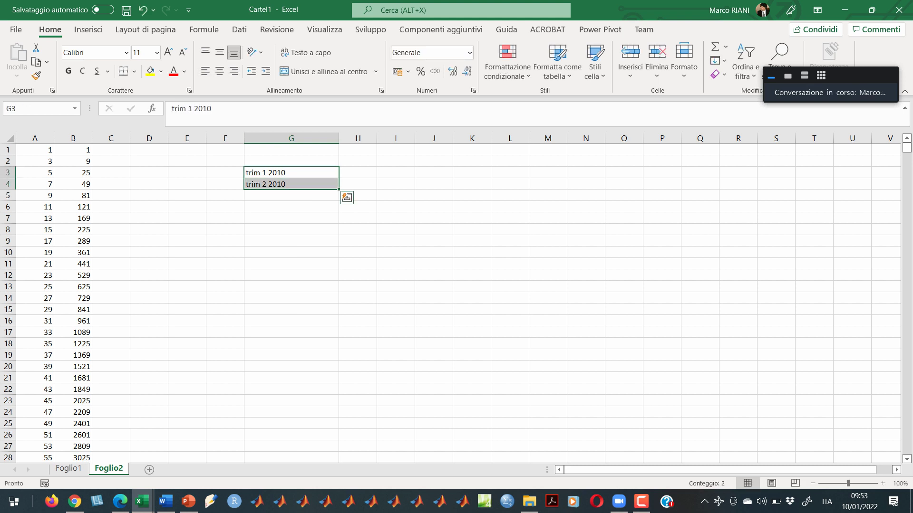
drag(338, 189, 336, 426)
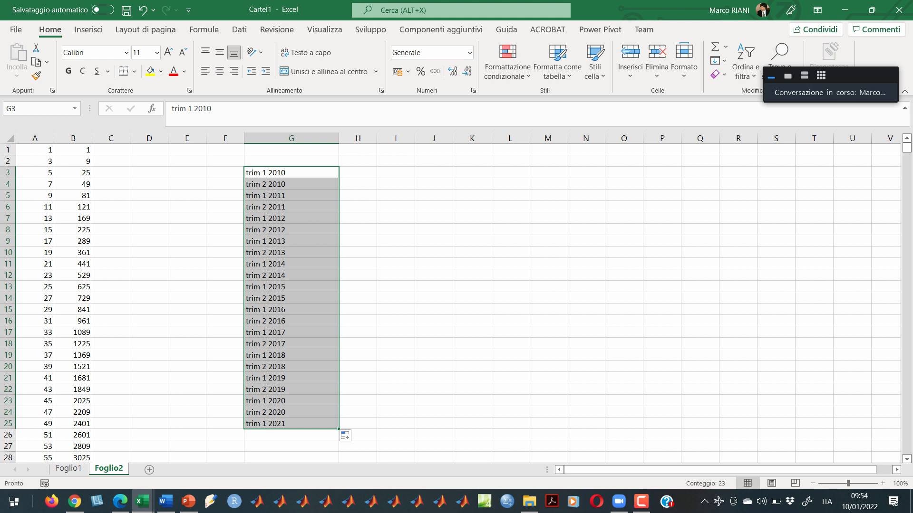
- Clear the filled labels from G7 down to G25
click(291, 195)
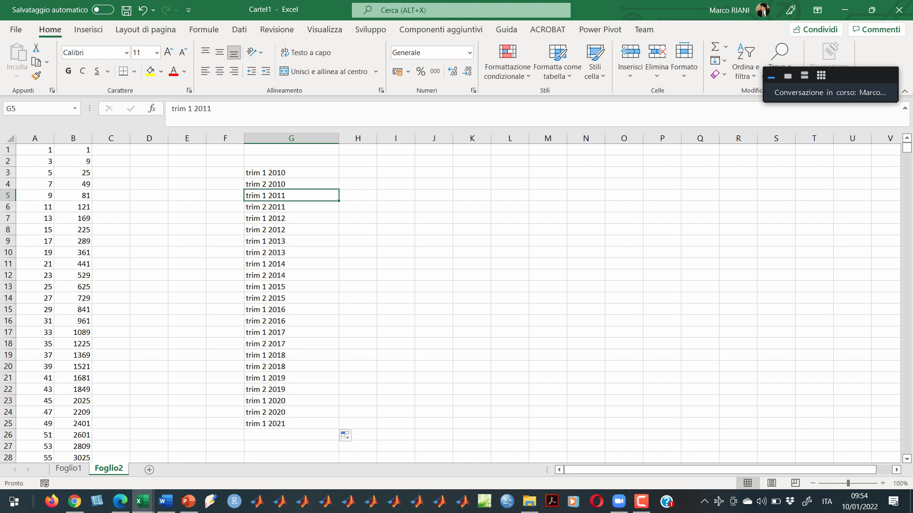
click(291, 218)
key(ctrl+shift+Down)
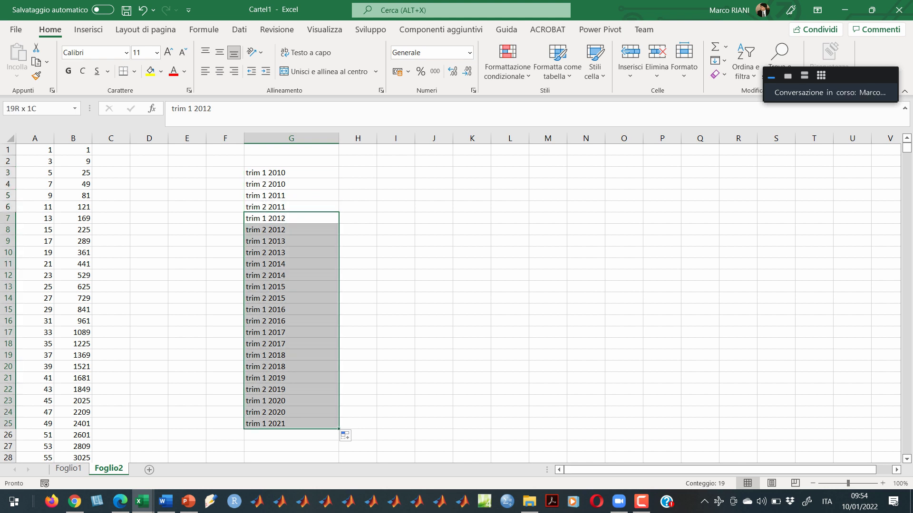
key(Delete)
- Set the quarter number to 3 in G5 and to 4 in G6
click(291, 195)
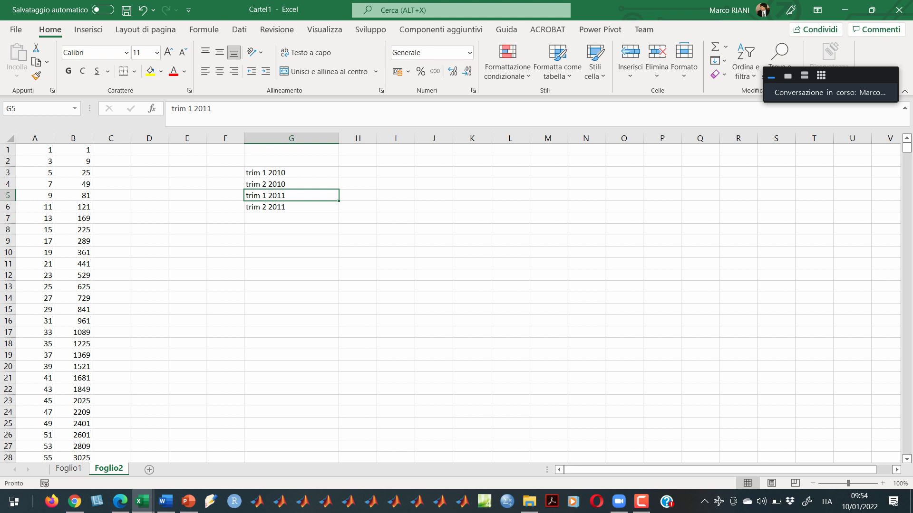
click(188, 109)
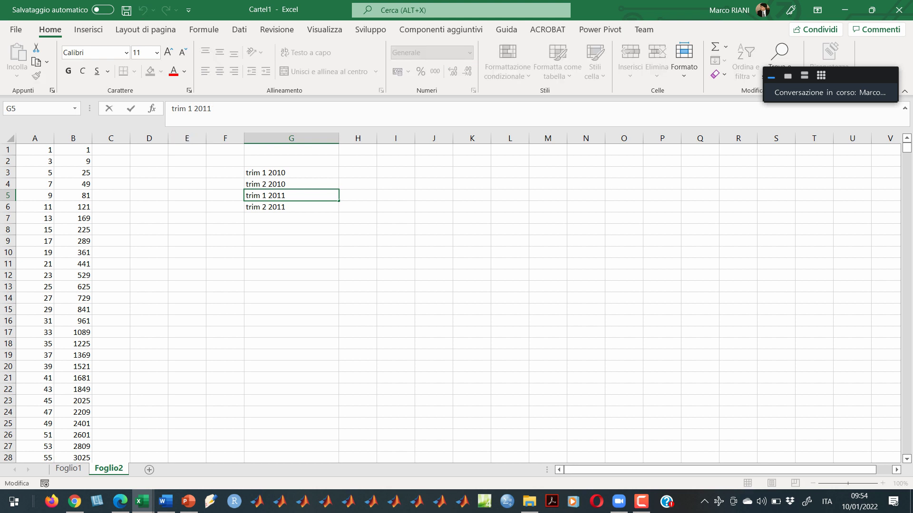
key(Delete)
text(3)
key(Return)
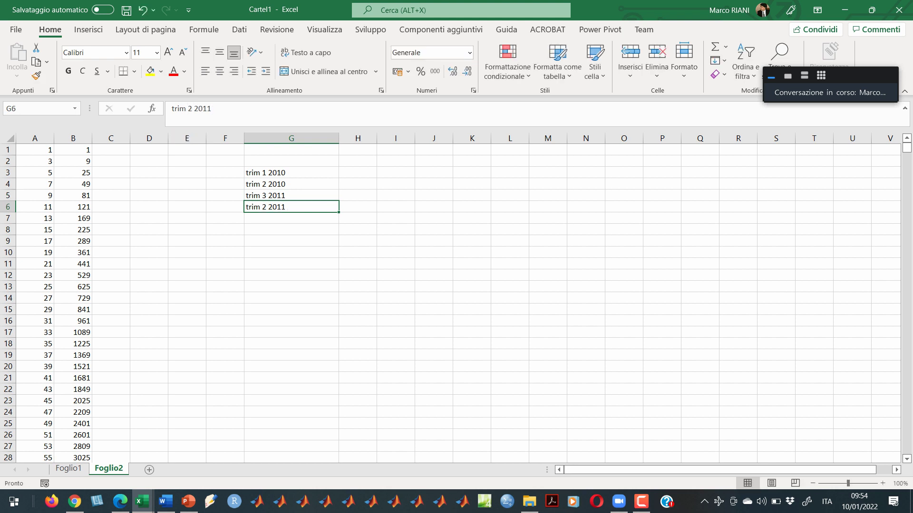
click(192, 109)
key(BackSpace)
text(4)
key(Return)
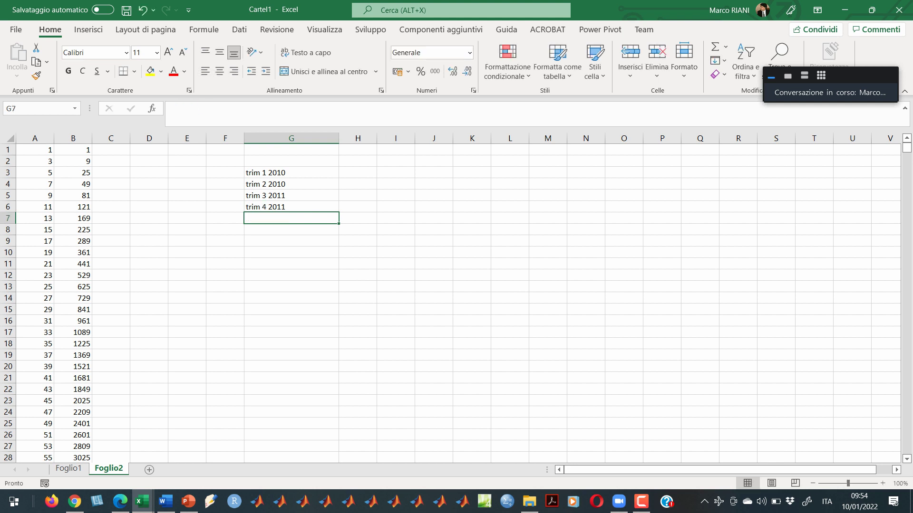
- Set the year to 2010 in the labels of G5 and G6
key(Up)
key(Up)
key(F2)
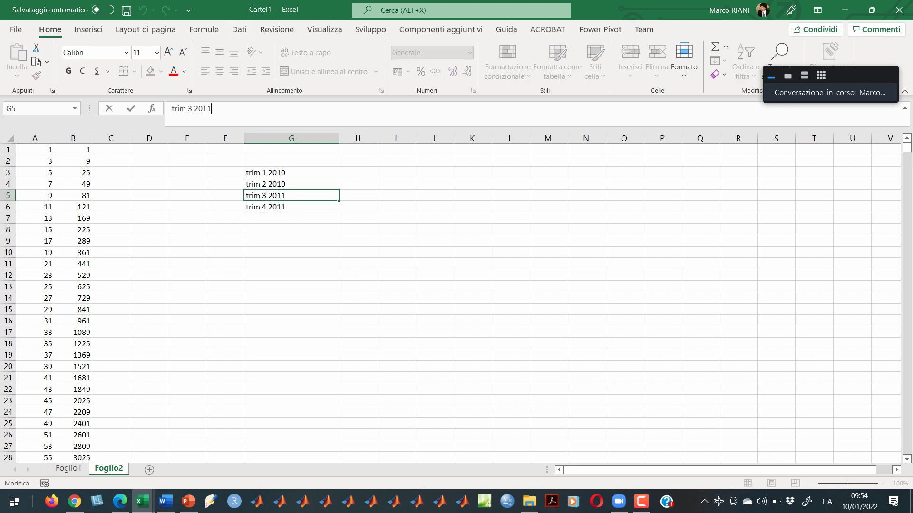
key(BackSpace)
text(0)
key(Return)
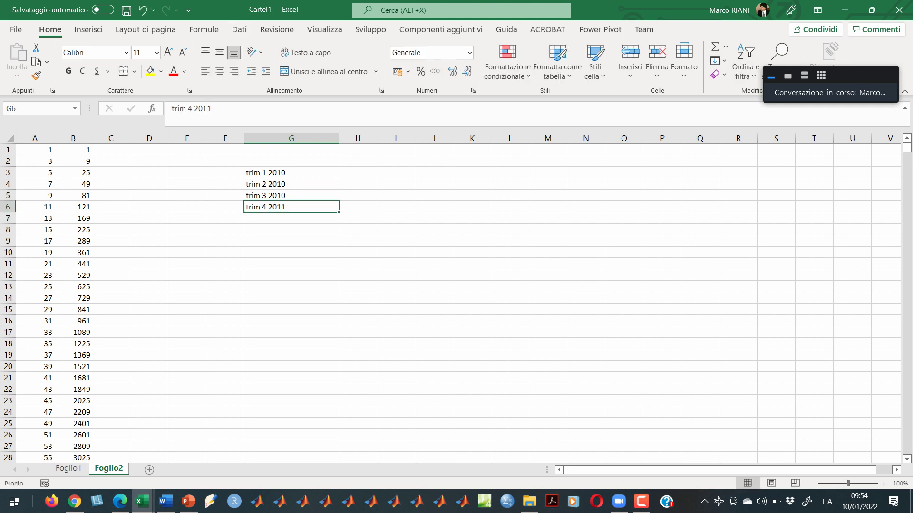
key(F2)
key(BackSpace)
text(0)
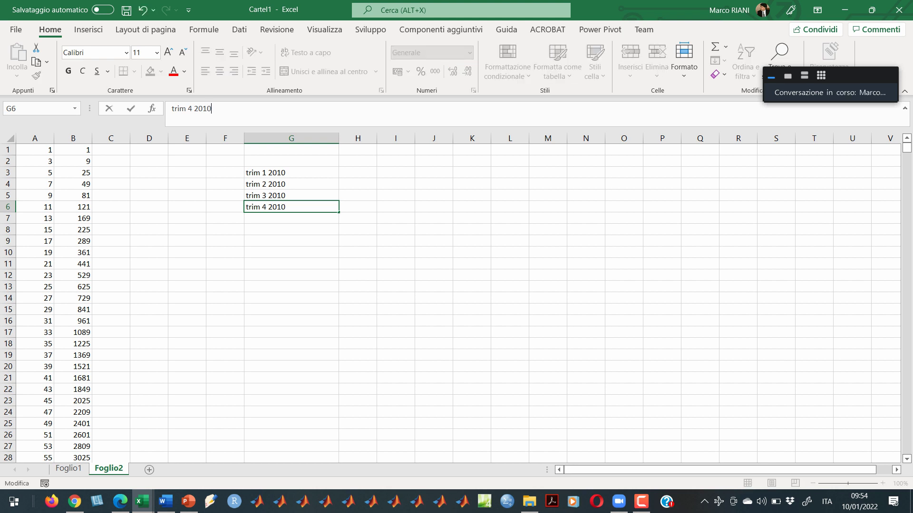
key(Return)
- Fill the quarterly series from G3:G6 down to G31 and check the yearly groups of four labels
key(Up)
key(Up)
key(Up)
key(Up)
key(shift+Down)
key(shift+Down)
key(shift+Down)
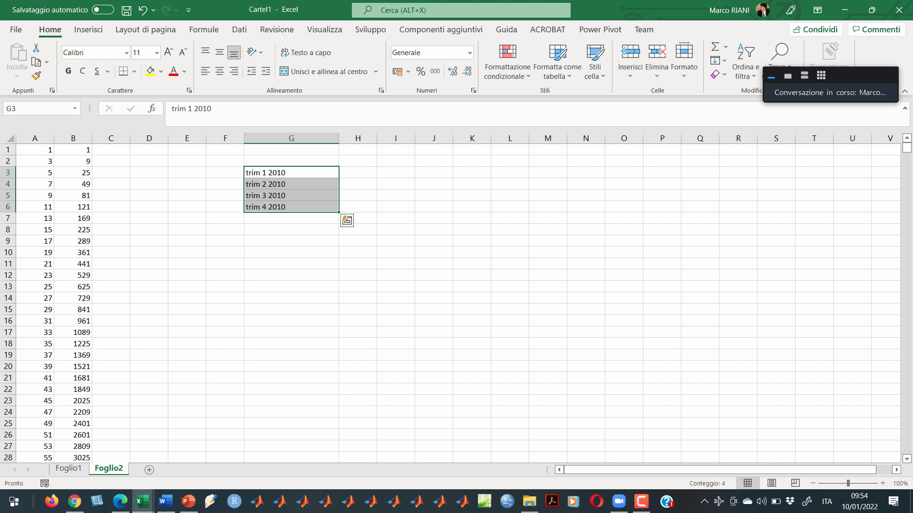
drag(338, 212, 339, 457)
scroll(340, 428, up, 1)
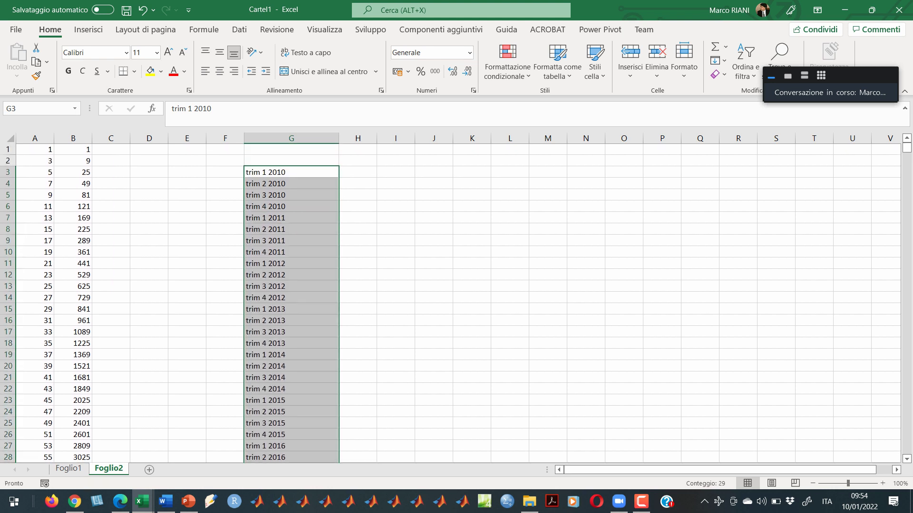
click(292, 229)
drag(291, 218, 291, 356)
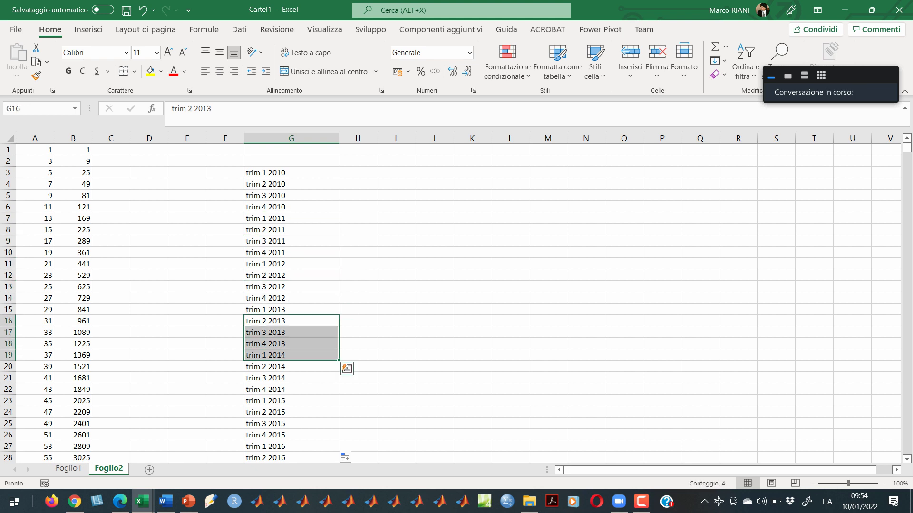
drag(291, 310, 291, 343)
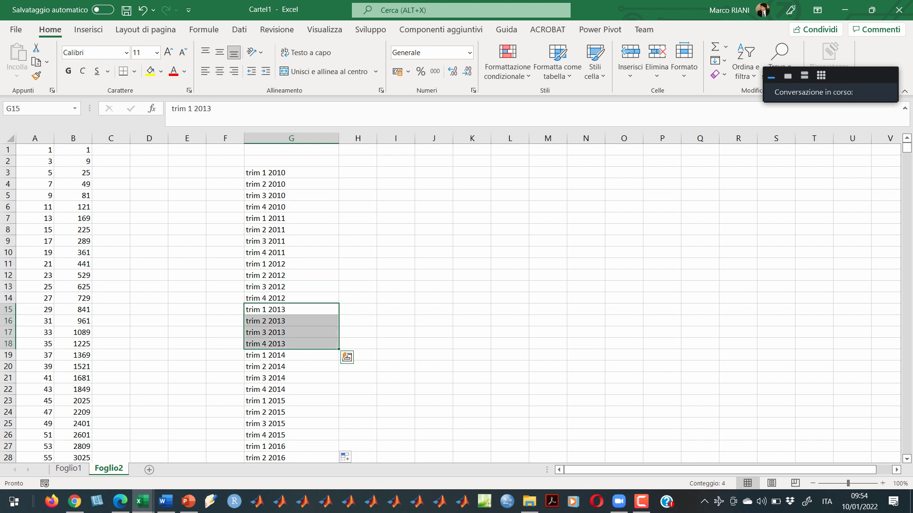
click(292, 172)
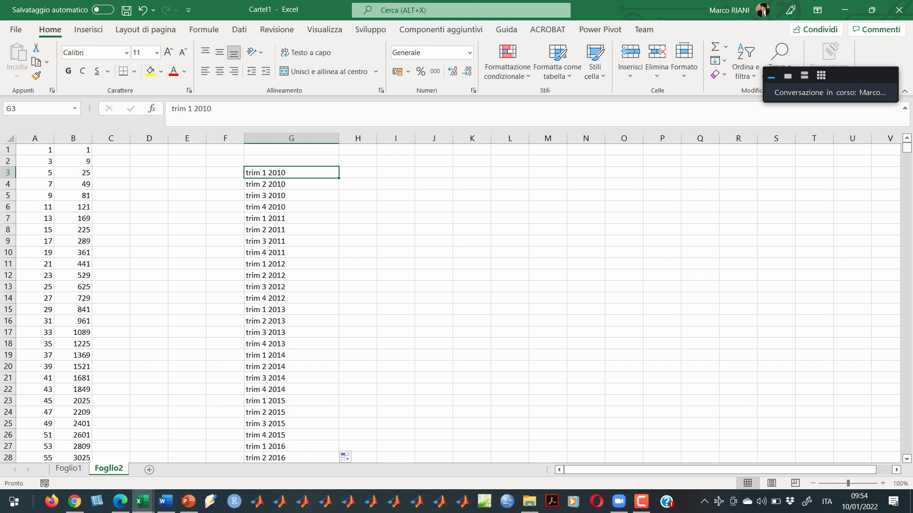
- Switch to PowerPoint and go to slide 8, "Memorizzare un nuovo elenco"
key(alt+Tab)
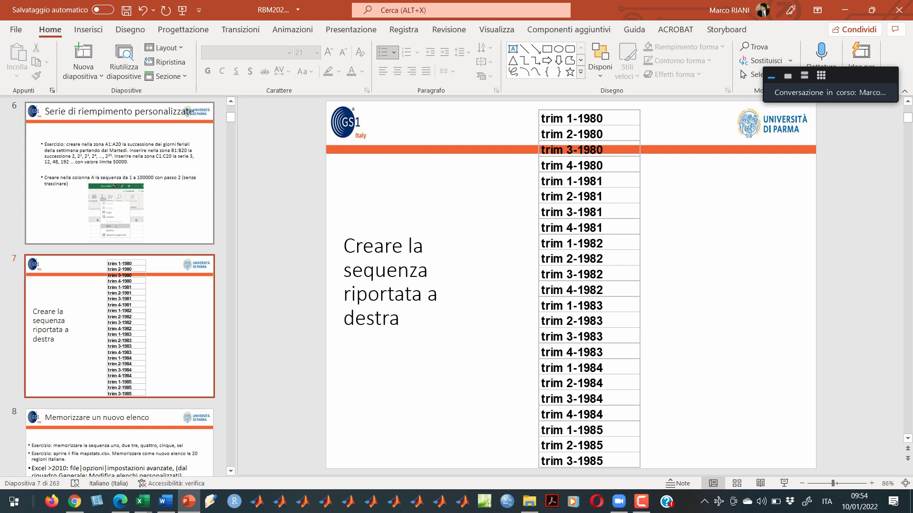
key(Down)
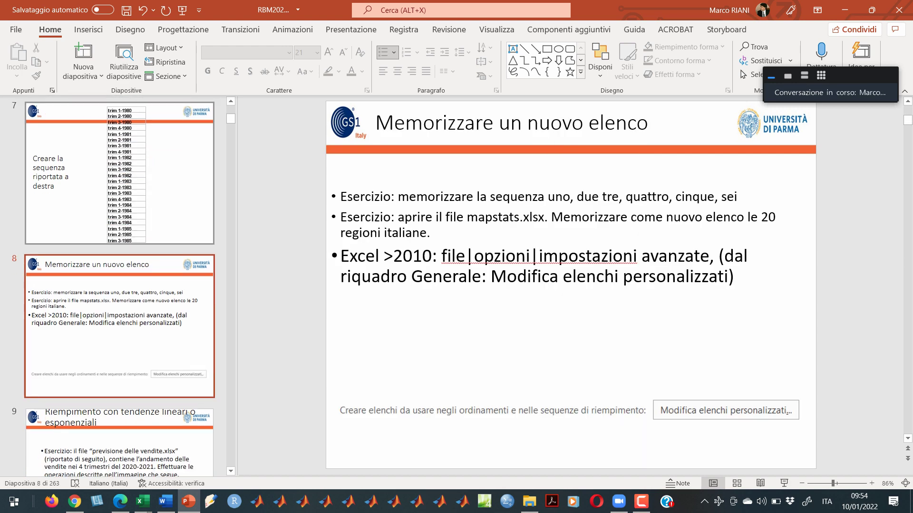
- Switch back to Excel, enter "toscana+" in J7 and reselect that cell
key(alt+Tab)
text(toscana+)
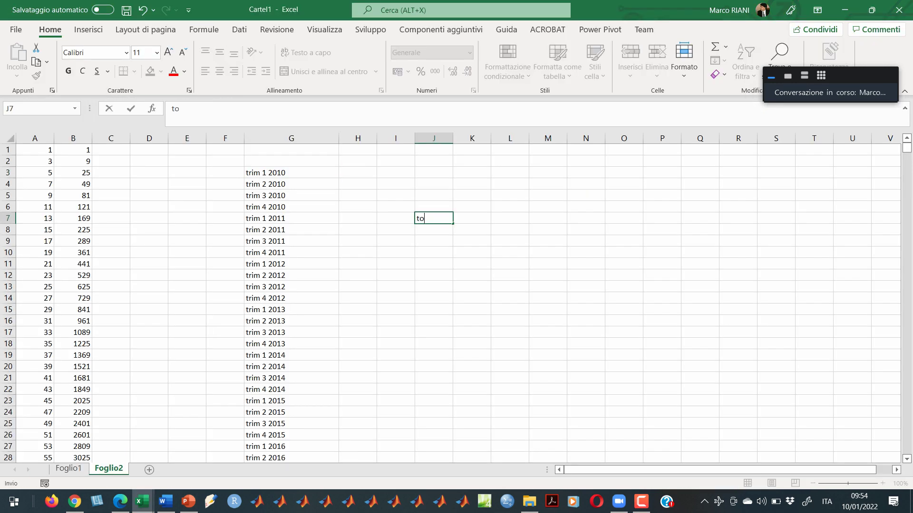
key(Return)
click(433, 218)
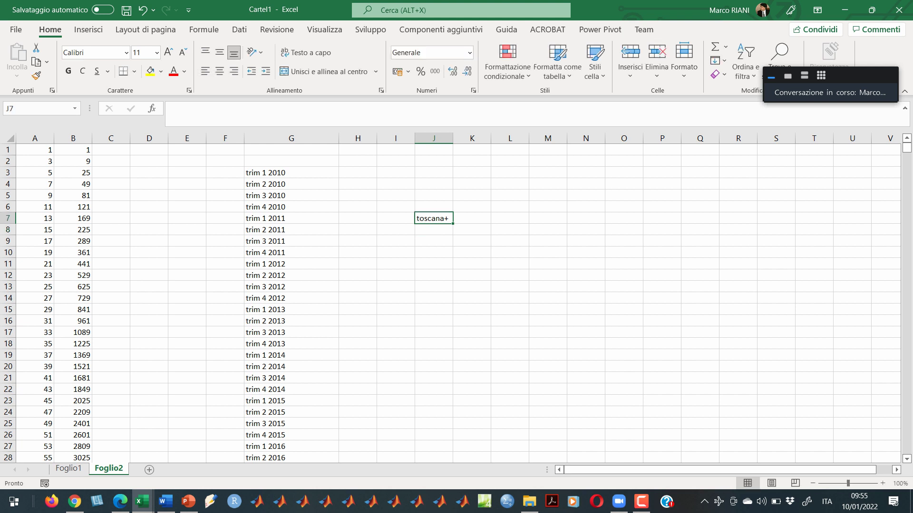
- Correct the entry in cell J7 to "toscana" by removing the trailing plus sign
key(F2)
key(BackSpace)
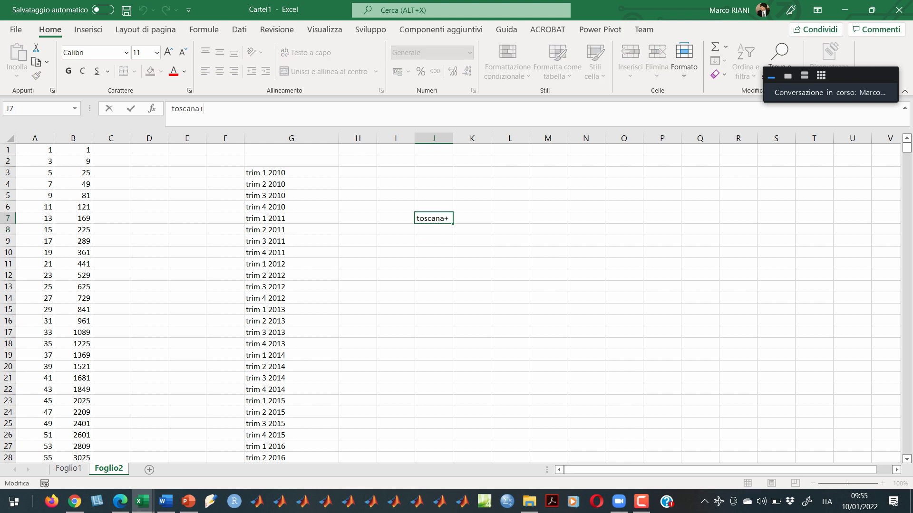
key(Return)
click(434, 218)
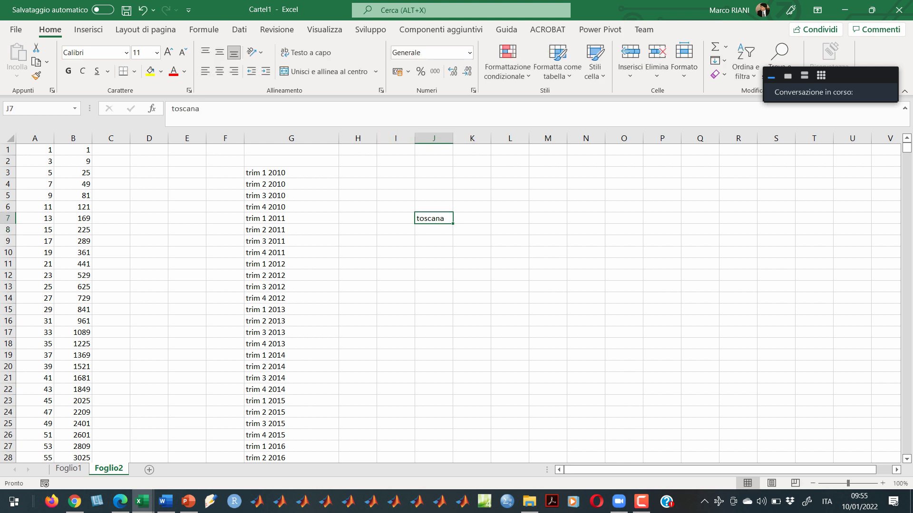
drag(452, 224, 452, 394)
drag(453, 138, 515, 138)
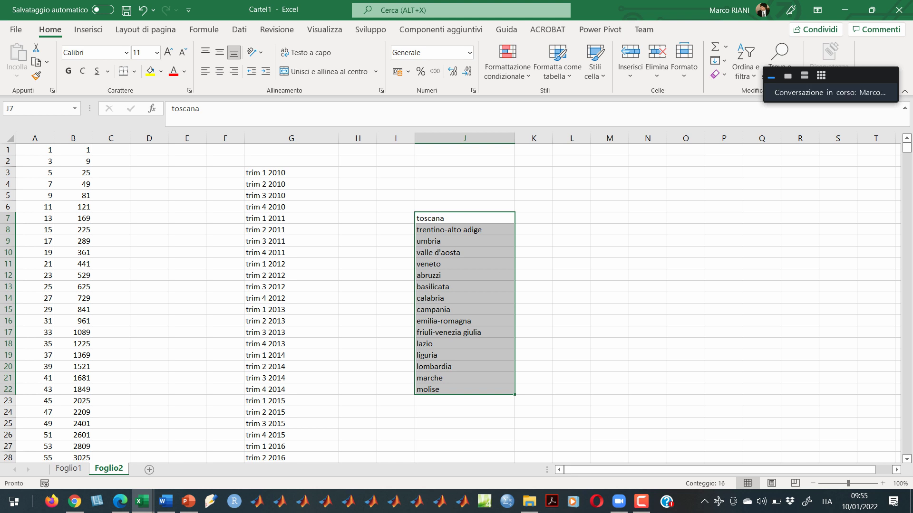
click(142, 10)
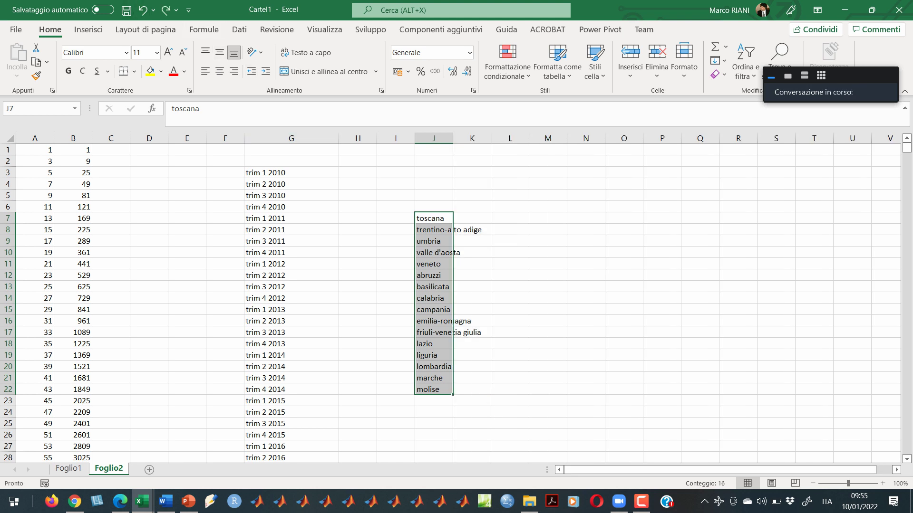
click(143, 9)
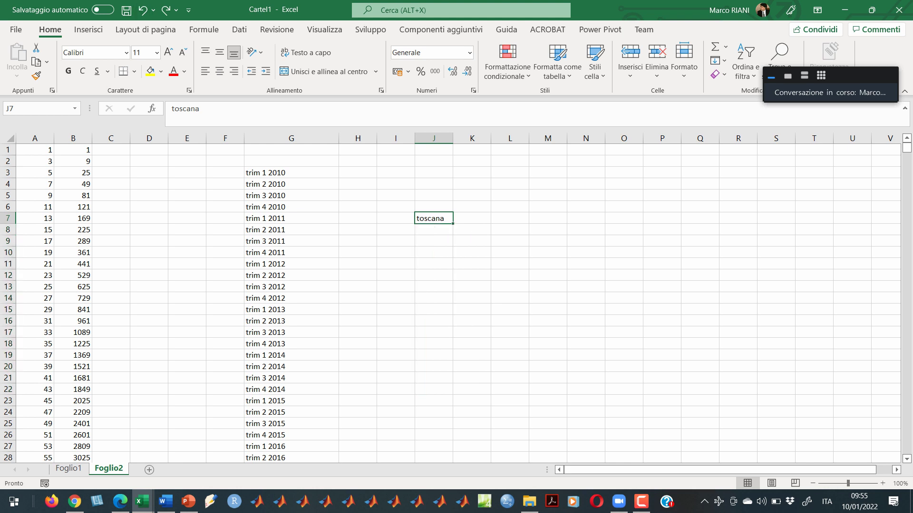
- Widen column J to fit the longer region names and autofill the series from J7 down to J24
drag(453, 137, 526, 138)
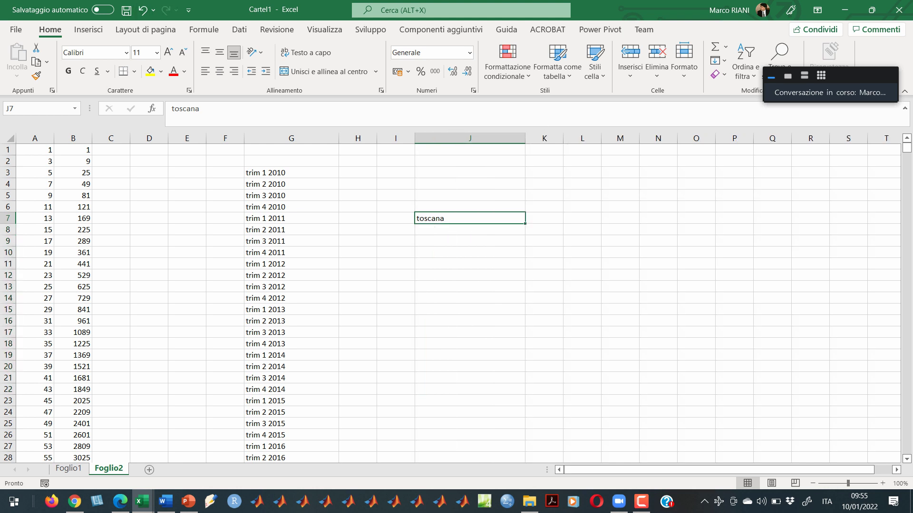
drag(525, 223, 525, 417)
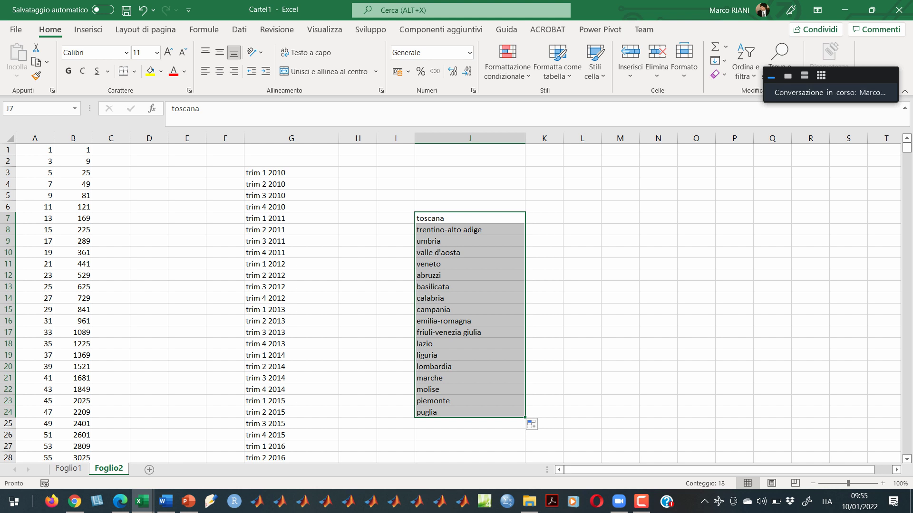
- Enter "lunedì" in cell M8 and autofill the weekday series down to M16
click(582, 229)
click(619, 229)
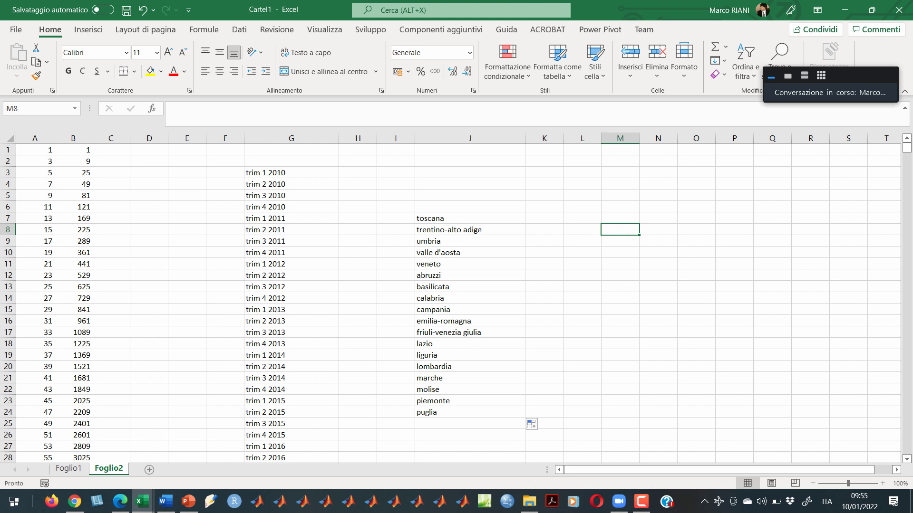
text(lunedì)
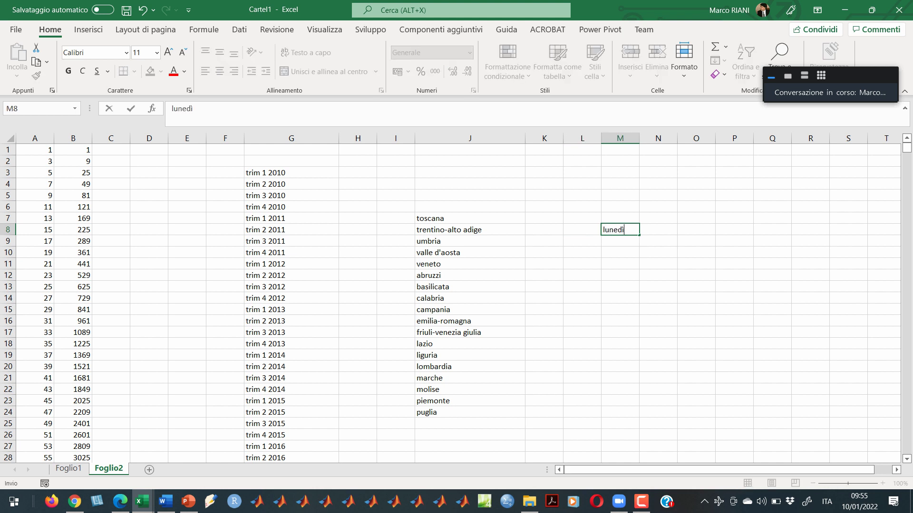
key(Return)
click(620, 229)
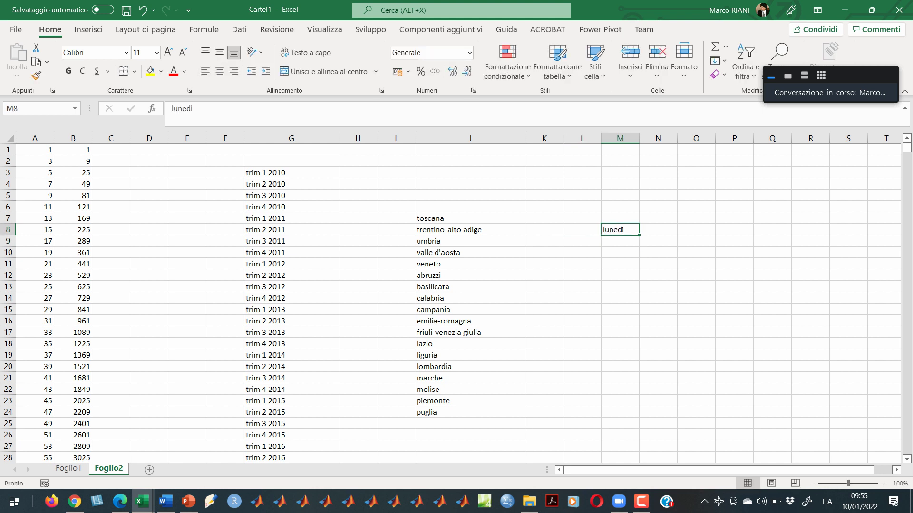
drag(638, 235, 641, 326)
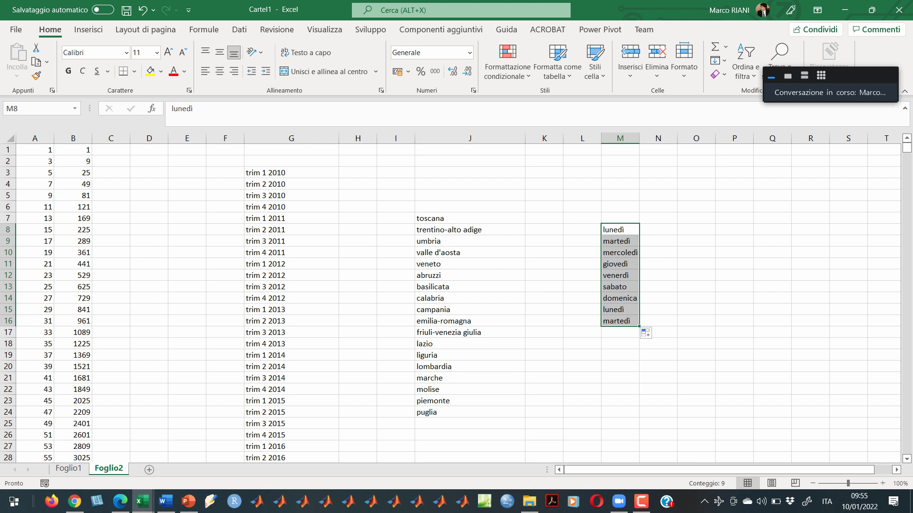
- Enter "uno" in cell P8 and autofill the number-word series down to P17
click(734, 229)
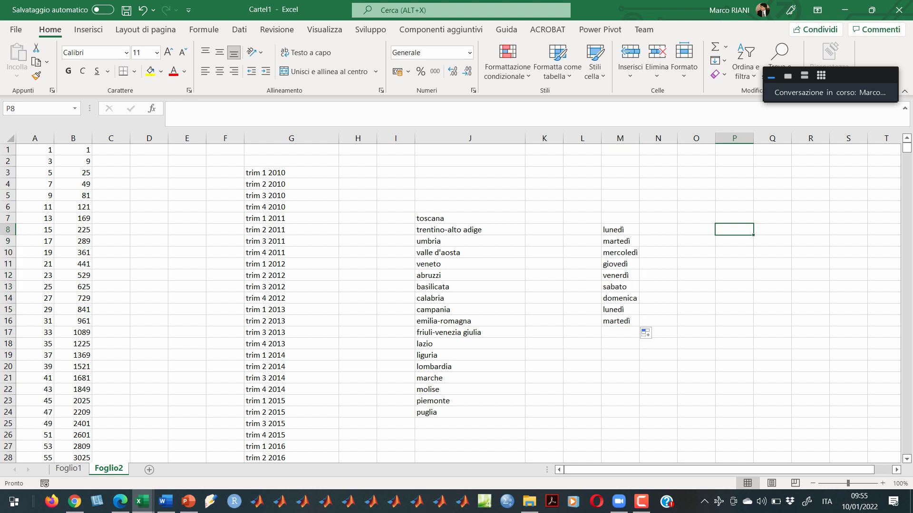
text(uno)
key(Return)
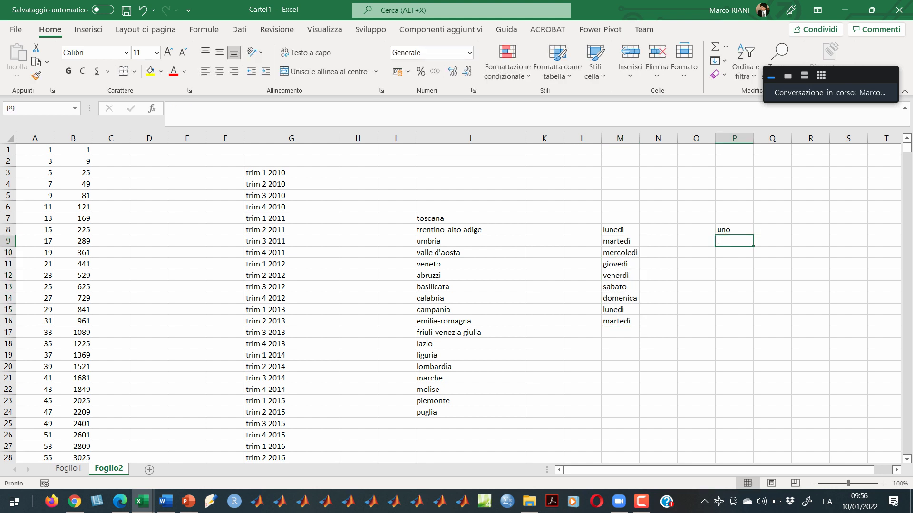
click(734, 230)
drag(753, 234, 754, 336)
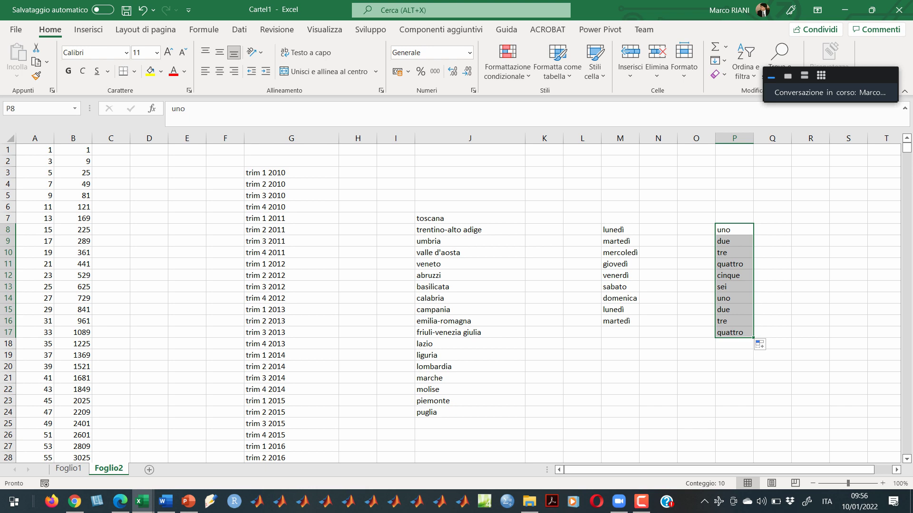
click(658, 332)
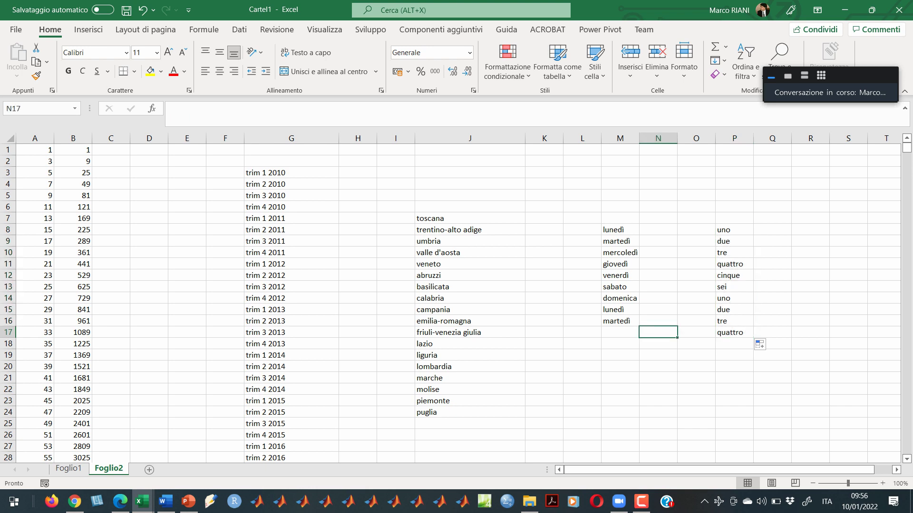
- Switch to PowerPoint and examine the slide's instructions on where Excel's custom lists are edited
key(alt+Tab)
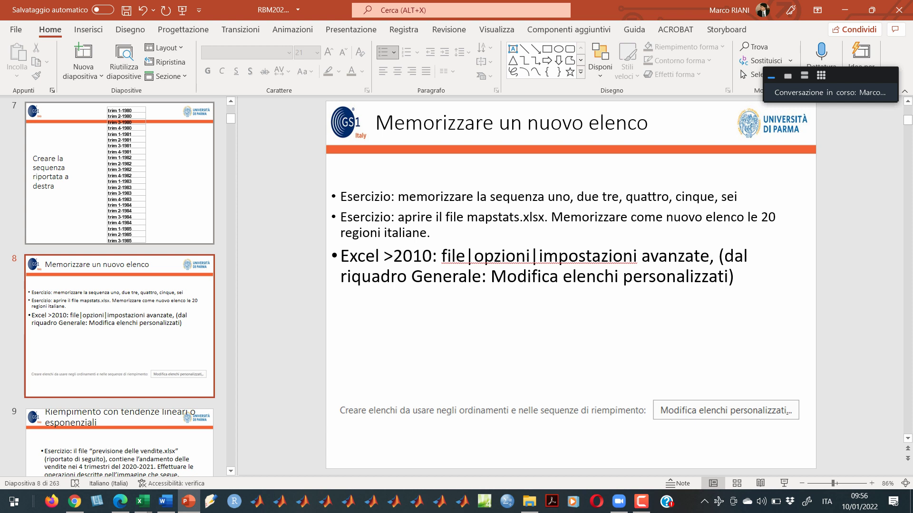
click(412, 257)
click(436, 257)
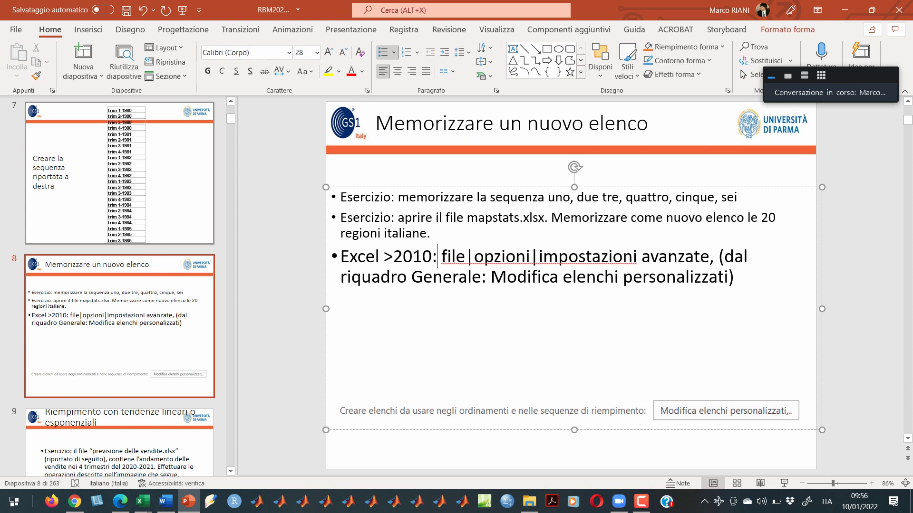
drag(431, 256, 613, 257)
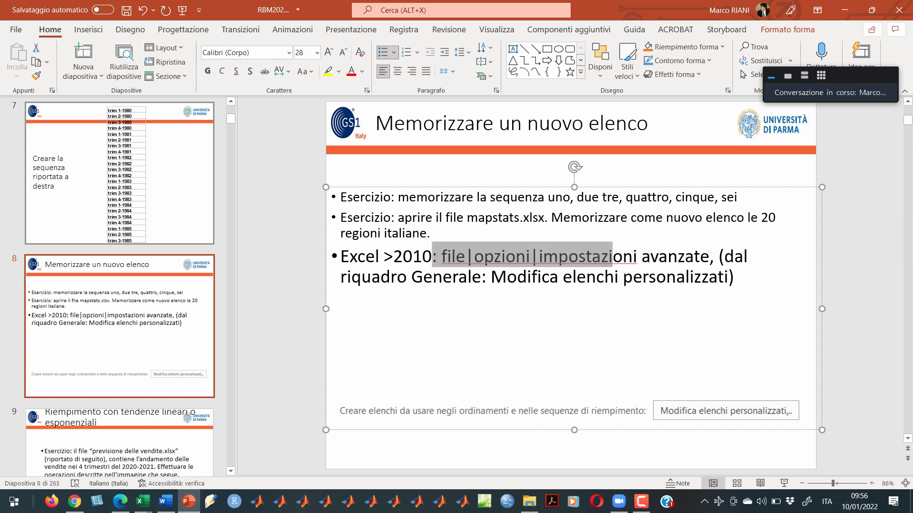
click(568, 257)
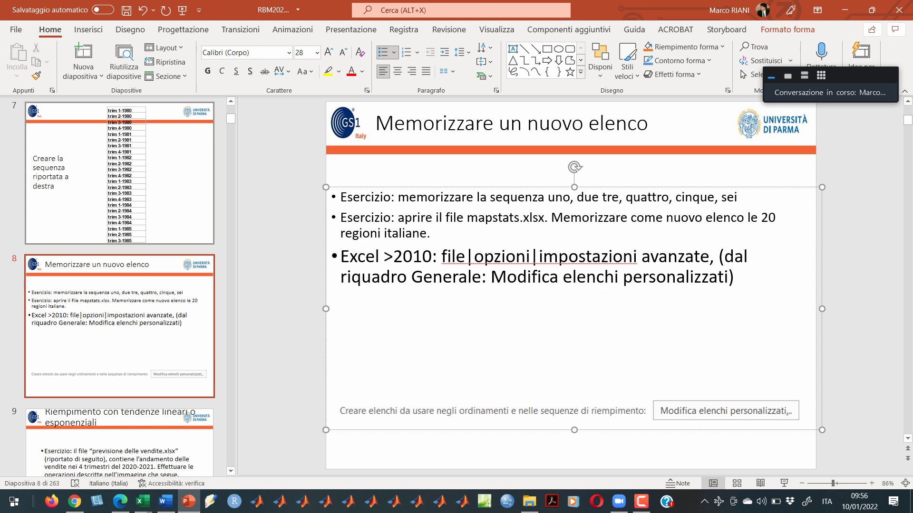
- Switch back to Excel and open the custom lists editor from the advanced options' general settings
key(alt+Tab)
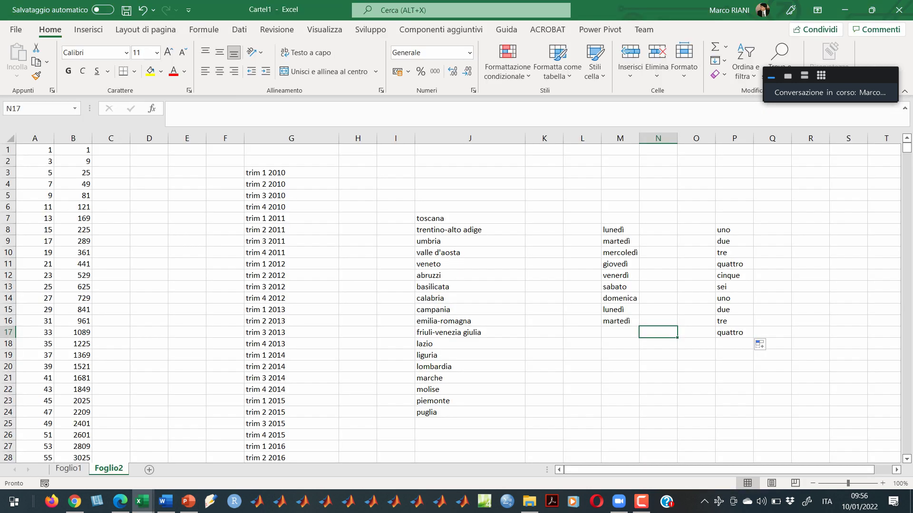
click(186, 229)
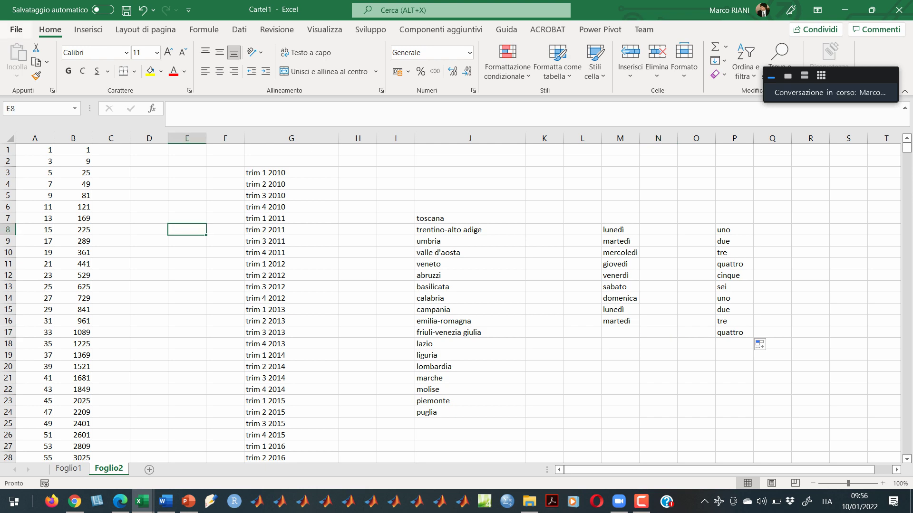
click(16, 29)
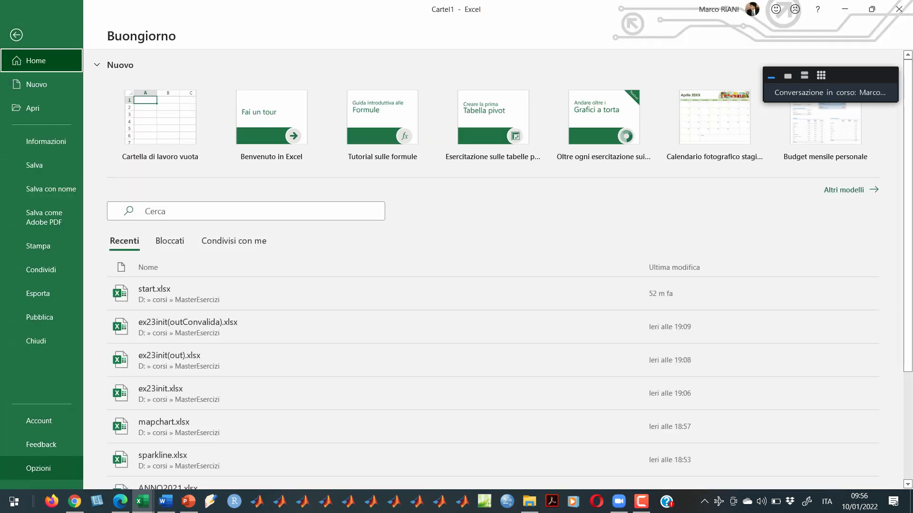
click(38, 469)
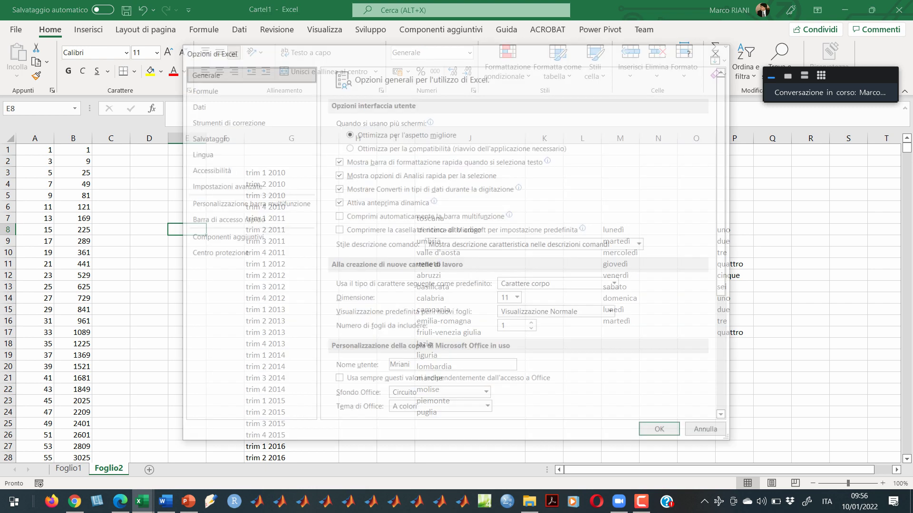
click(224, 185)
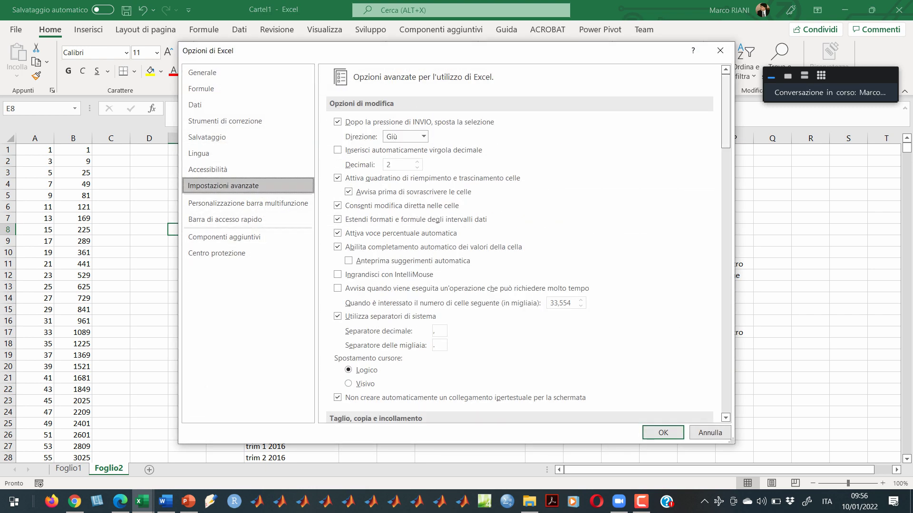
drag(726, 111, 725, 376)
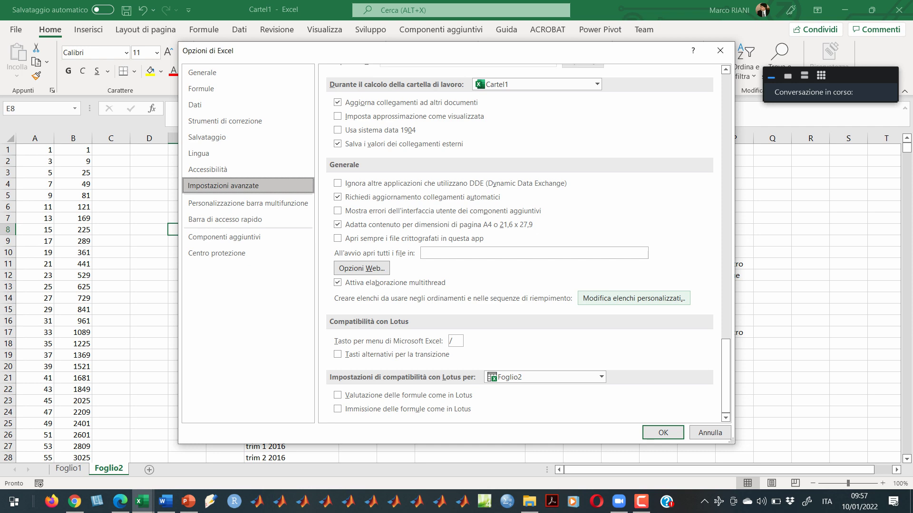
click(633, 298)
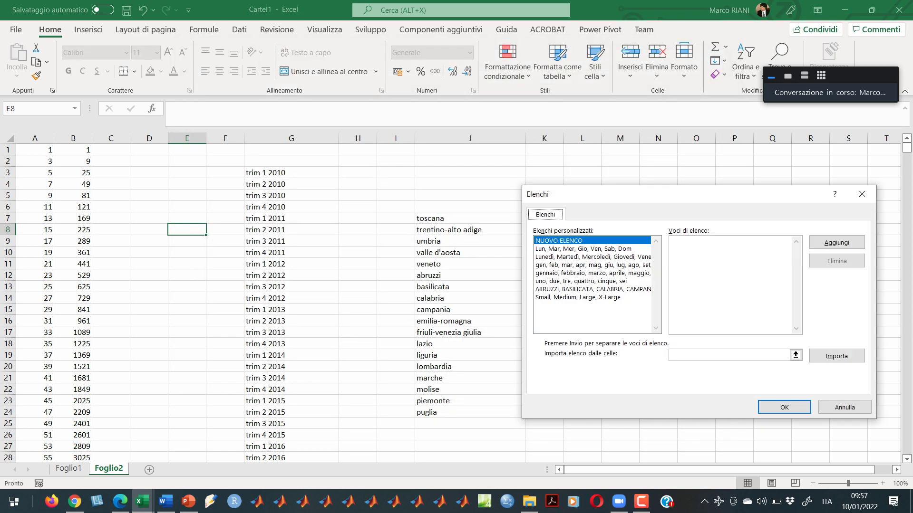
- Delete the custom list of Italian regions that starts with ABRUZZI, and accept the changes to the lists and options
drag(625, 193, 320, 151)
click(288, 247)
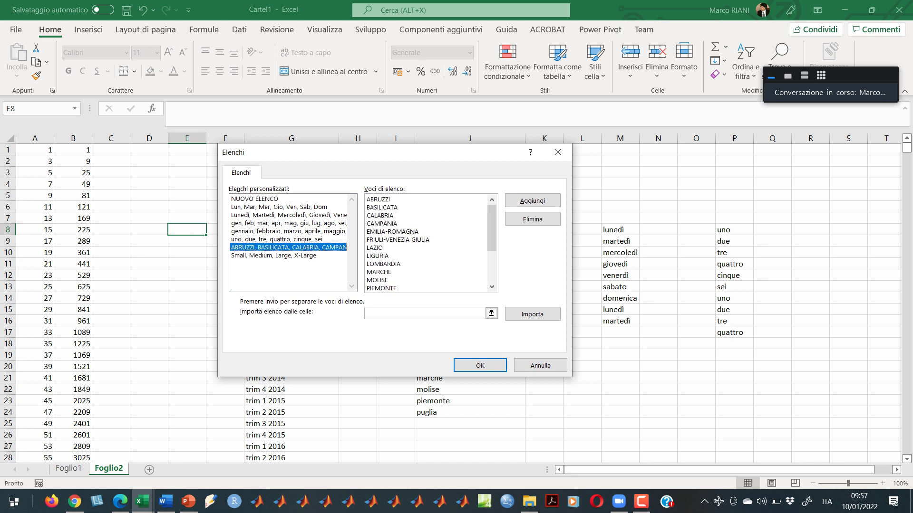
click(288, 256)
click(288, 247)
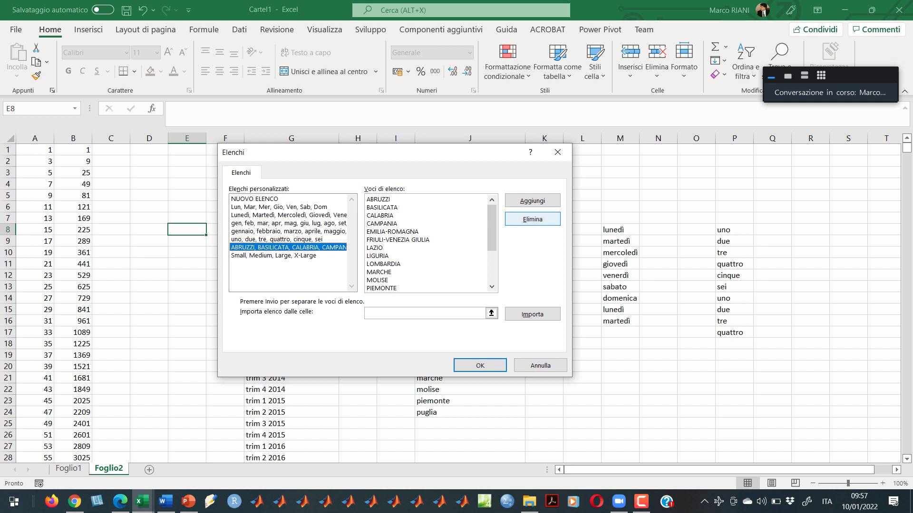
click(532, 219)
key(Return)
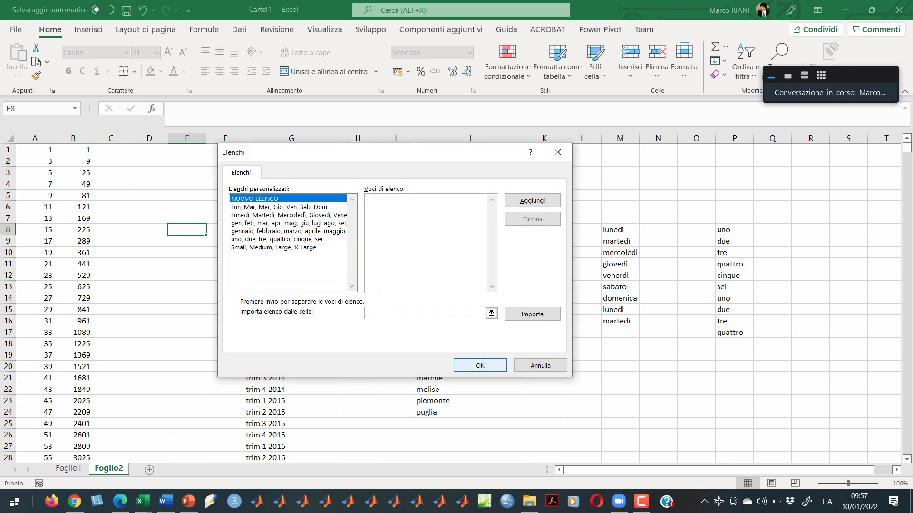
click(480, 365)
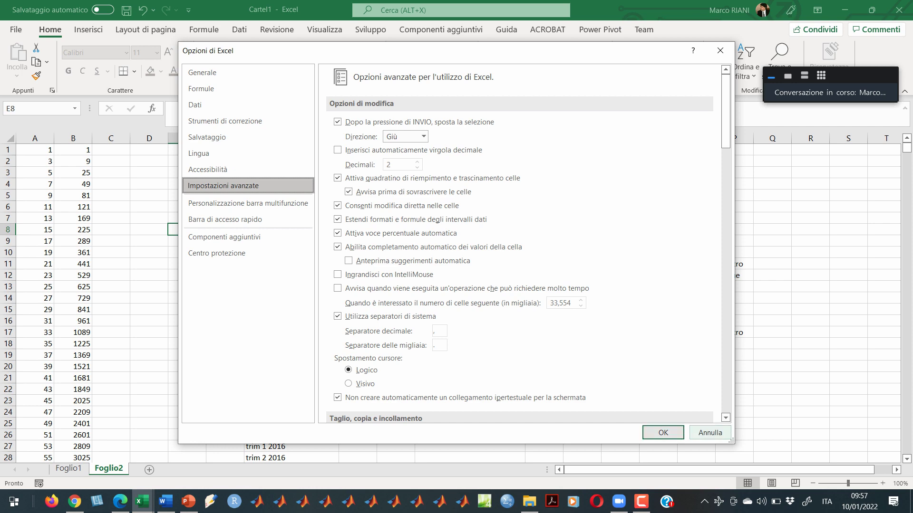
key(Return)
- Enter "Toscana" in cell M20 and autofill it down to M26
click(696, 367)
click(620, 366)
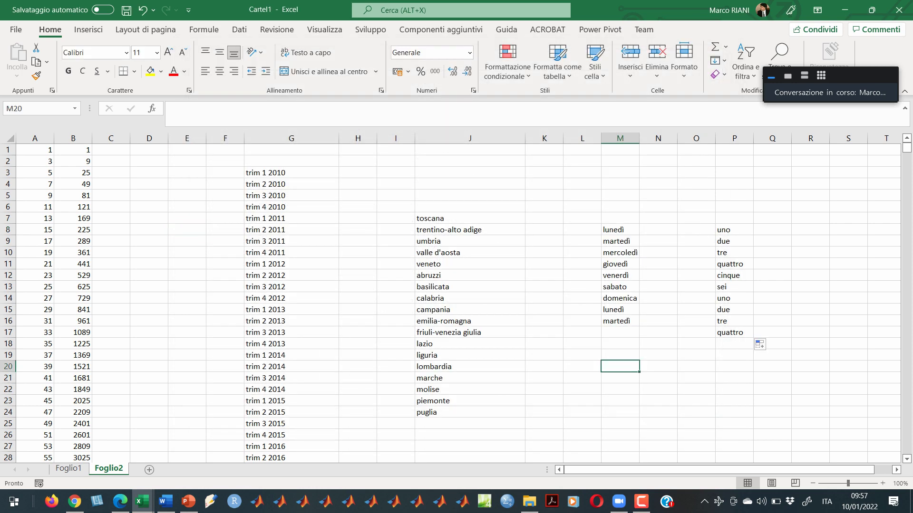
text(Roscsso)
key(BackSpace)
key(BackSpace)
key(BackSpace)
key(BackSpace)
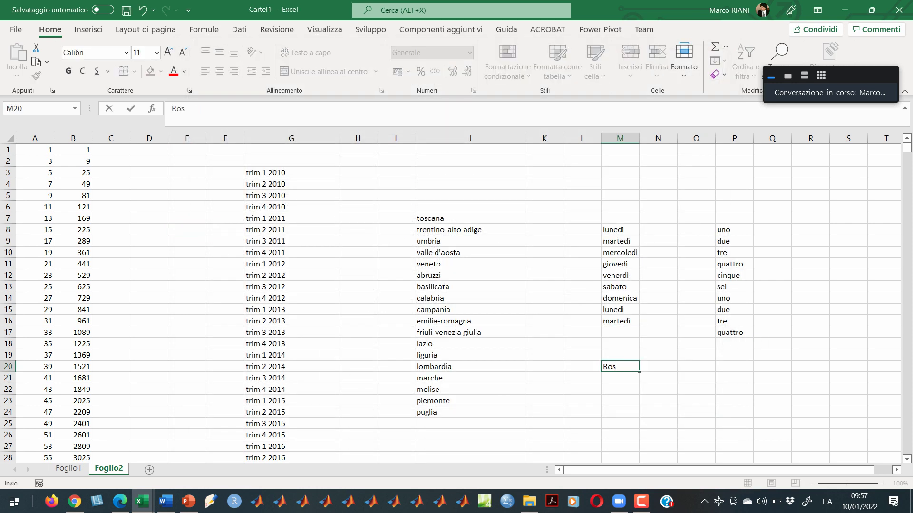
key(BackSpace)
key(BackSpace)
key(BackSpace)
text(Toscana)
key(Return)
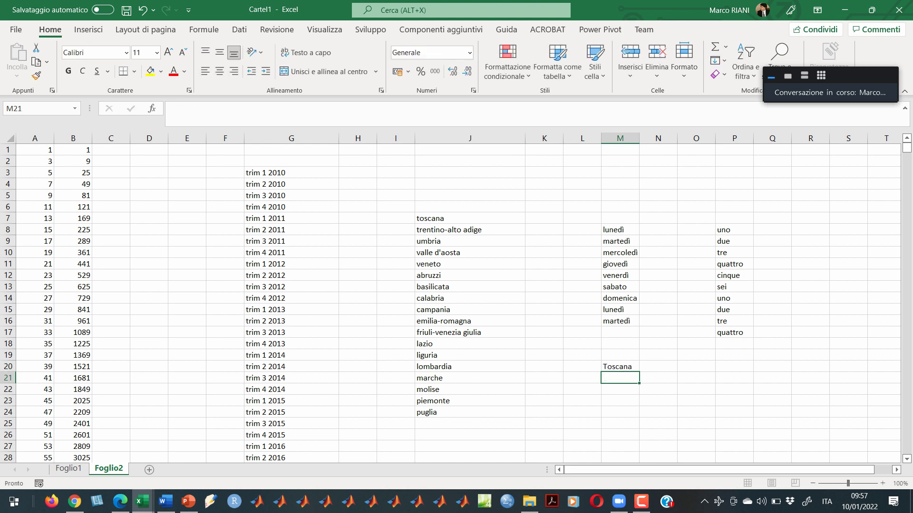
click(618, 366)
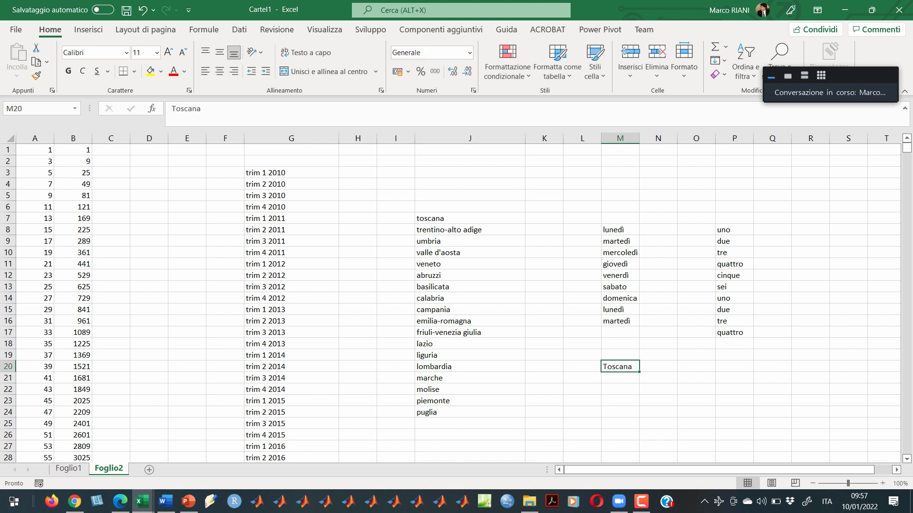
drag(639, 373, 639, 440)
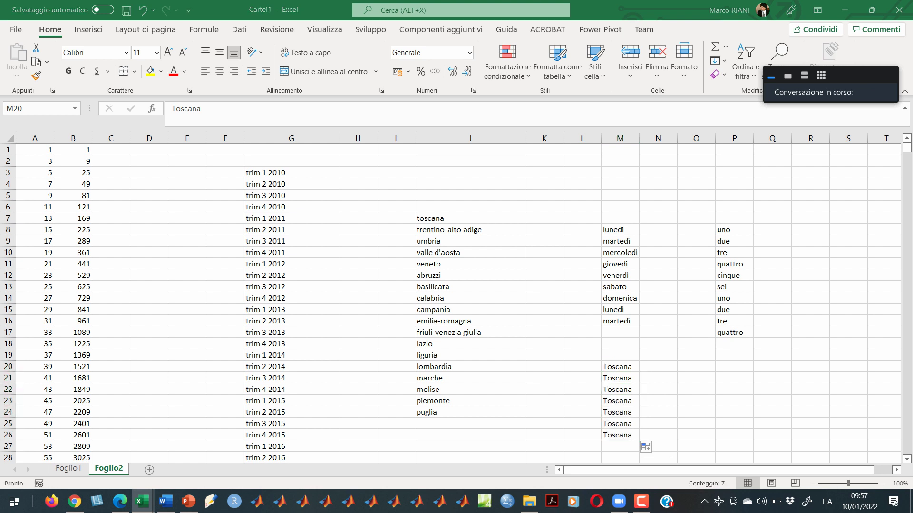
- Switch to the MasterEsercizi folder in File Explorer and jump to the files starting with "m"
key(alt+Tab)
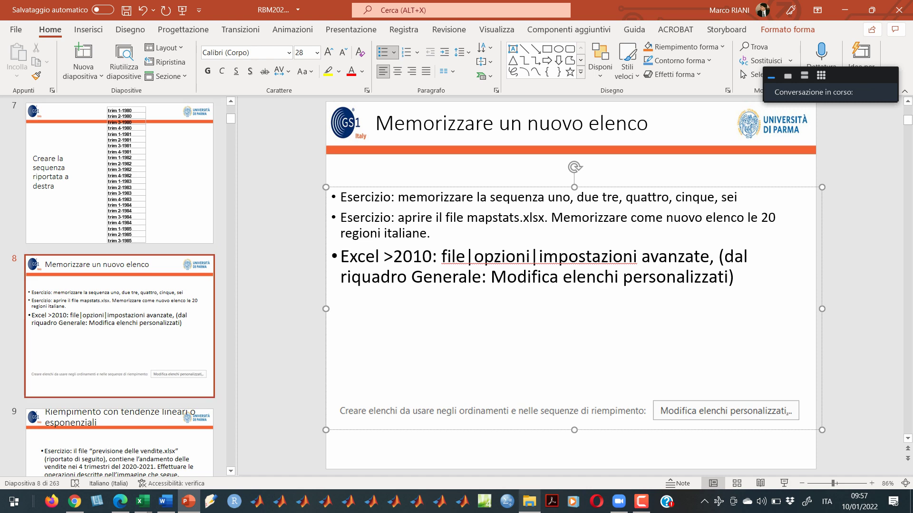
key(alt+Tab)
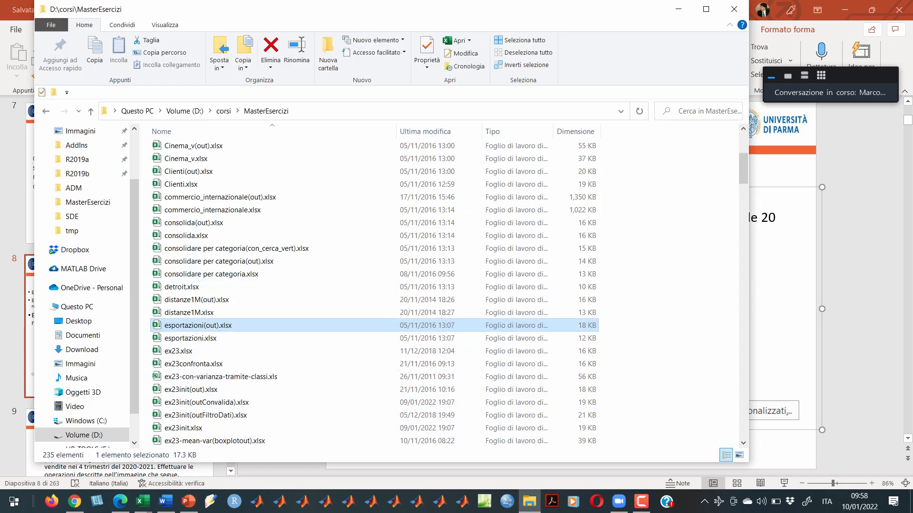
key(m)
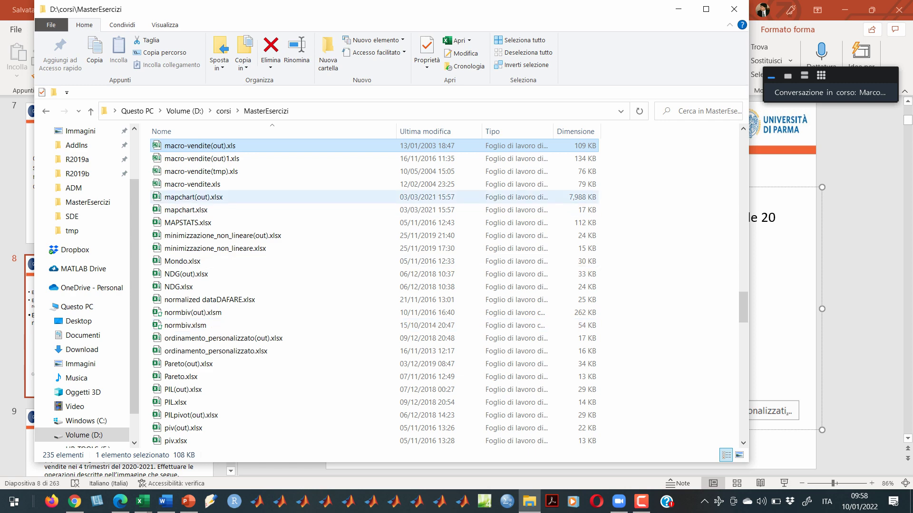
click(190, 197)
key(Up)
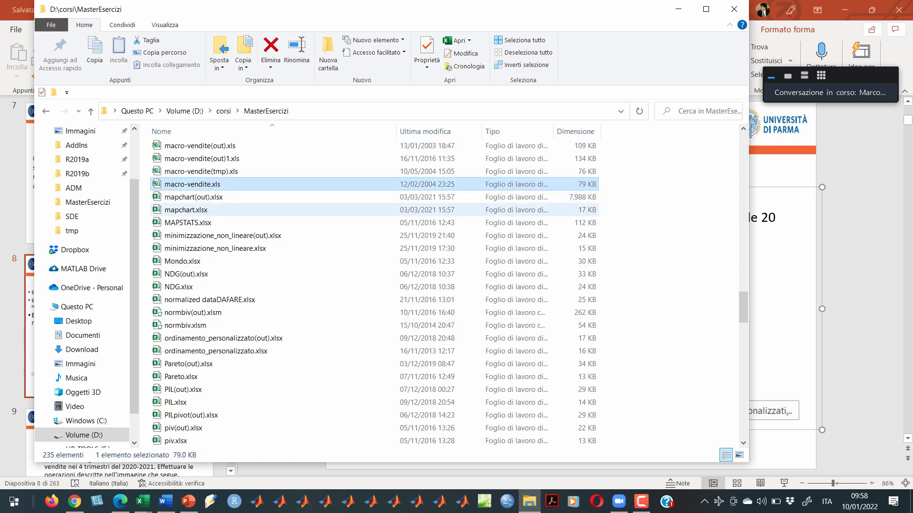
click(186, 209)
scroll(186, 210, up, 20)
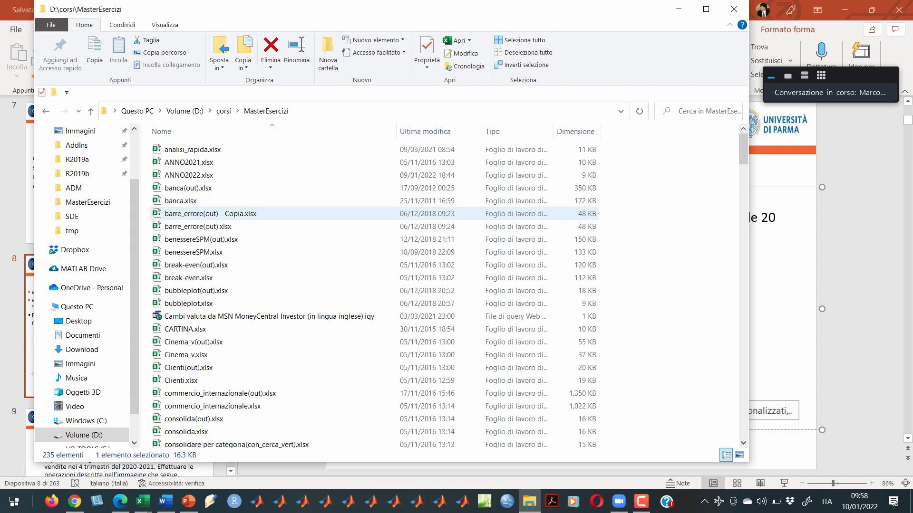
click(190, 188)
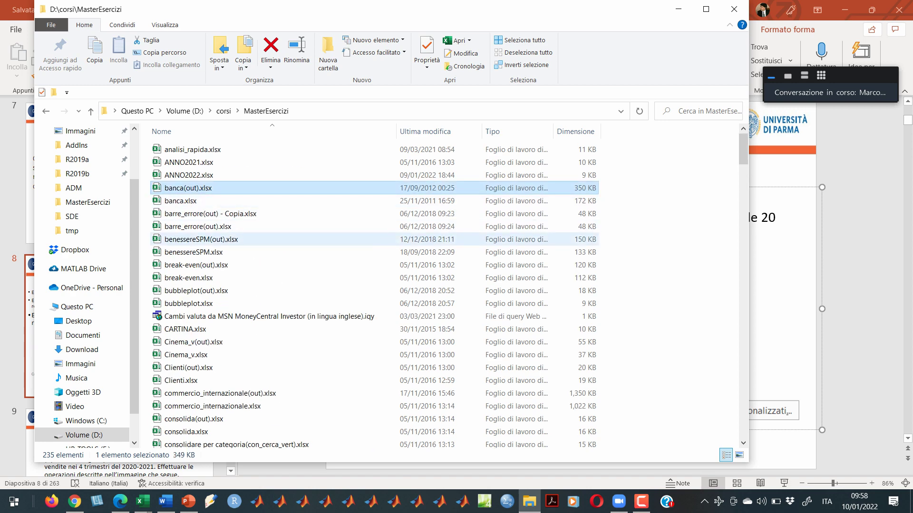
scroll(190, 239, down, 8)
scroll(190, 239, up, 8)
click(190, 214)
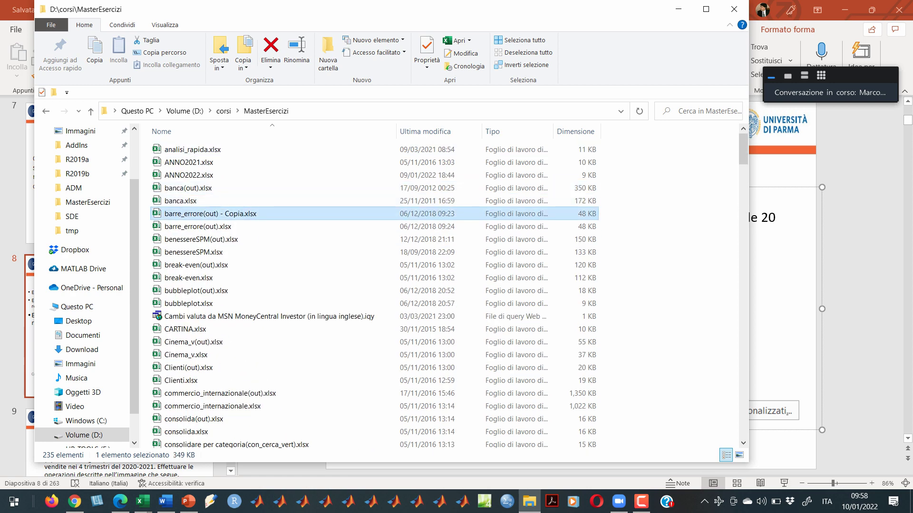
click(190, 239)
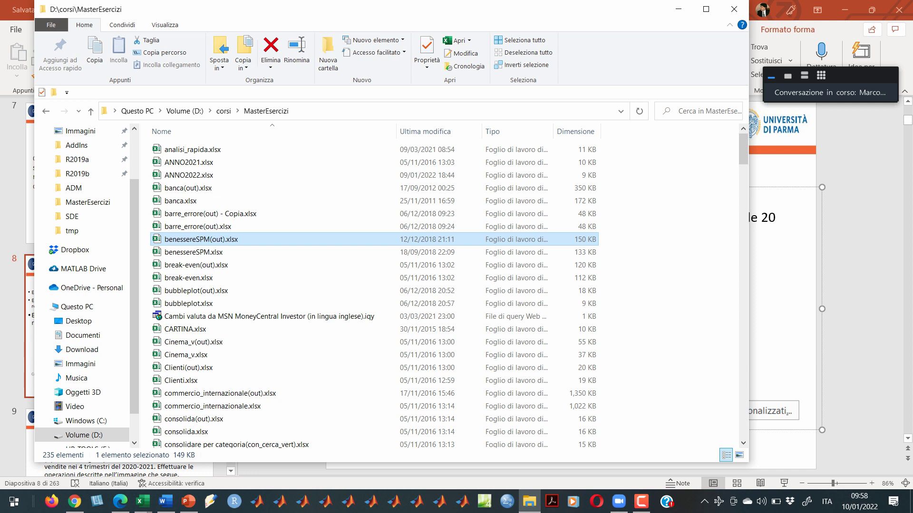
- Find the files starting with "map" in the folder and open MAPSTATS.xlsx in Excel
text(map)
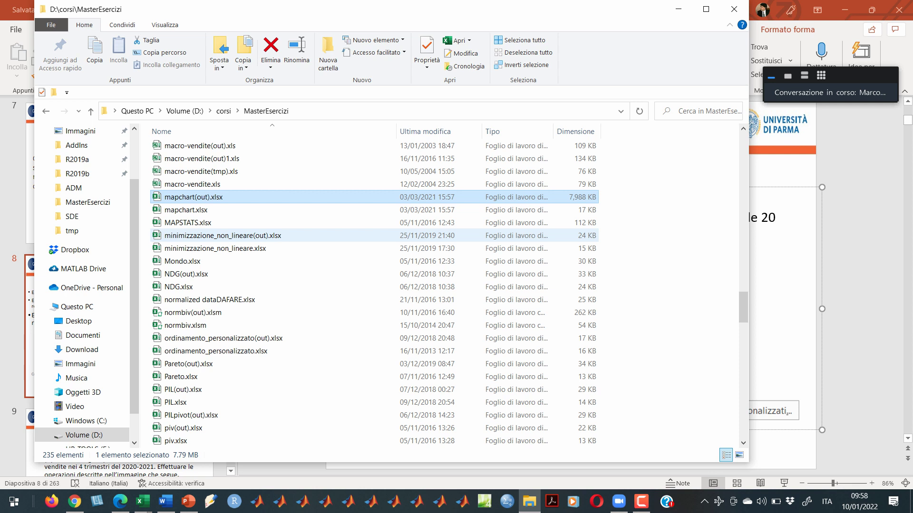
click(188, 222)
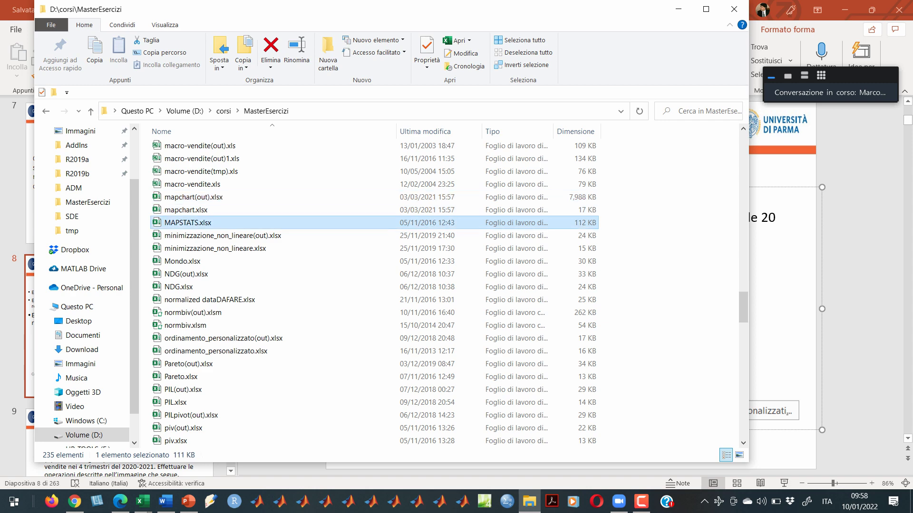
key(alt+Tab)
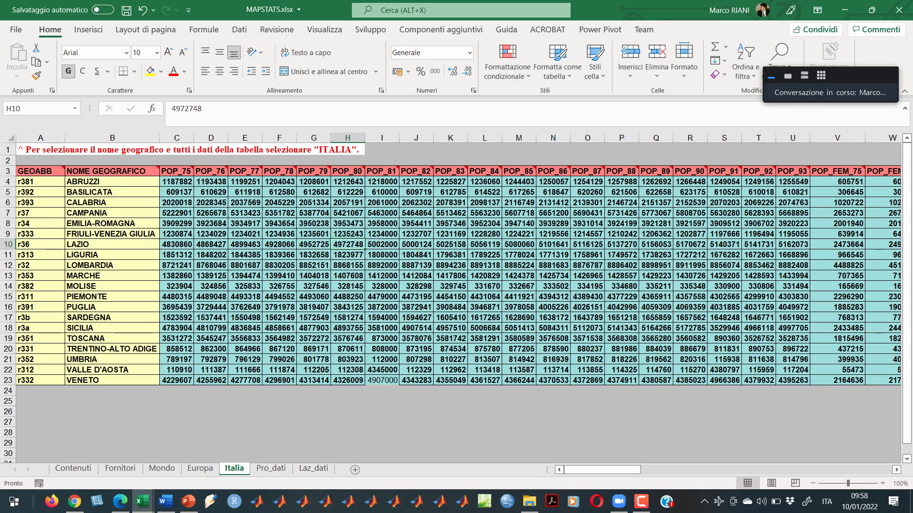
- Select the region names from ABRUZZI to VENETO in cells B4:B23 of the Italia sheet
click(176, 233)
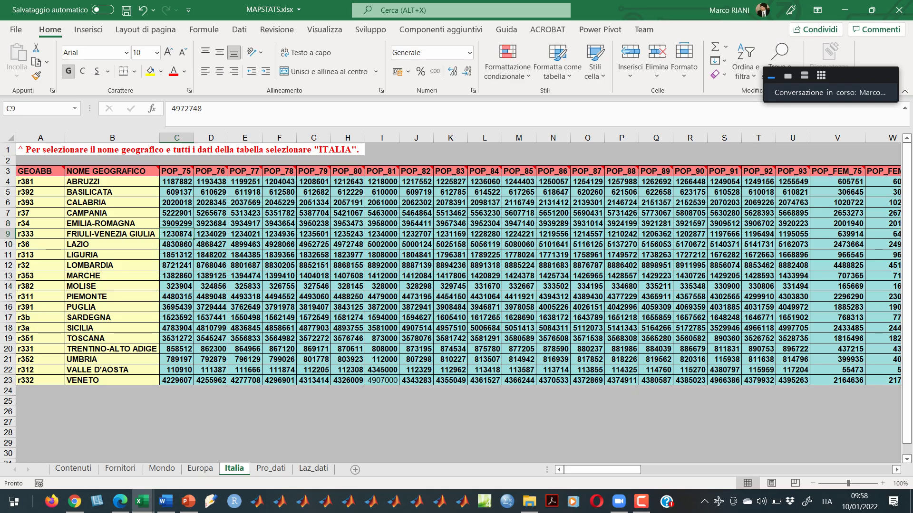
drag(113, 182, 112, 380)
click(112, 276)
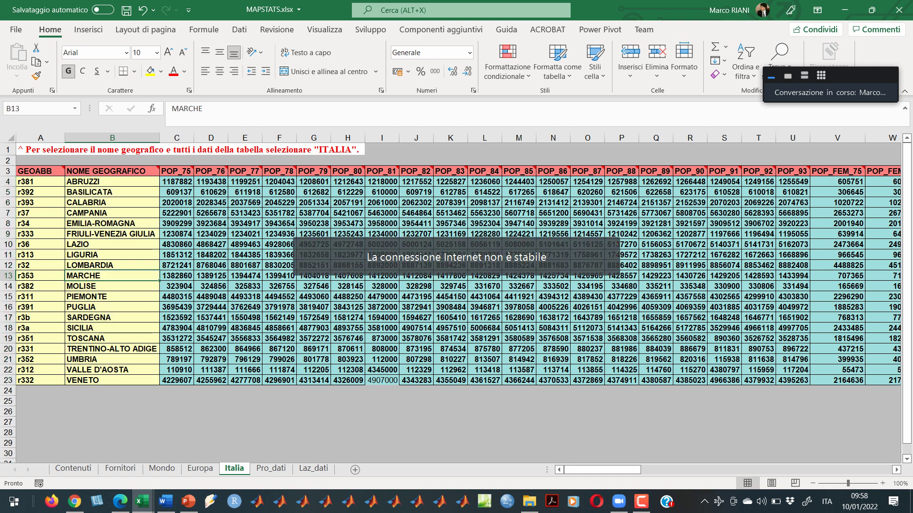
drag(112, 182, 112, 380)
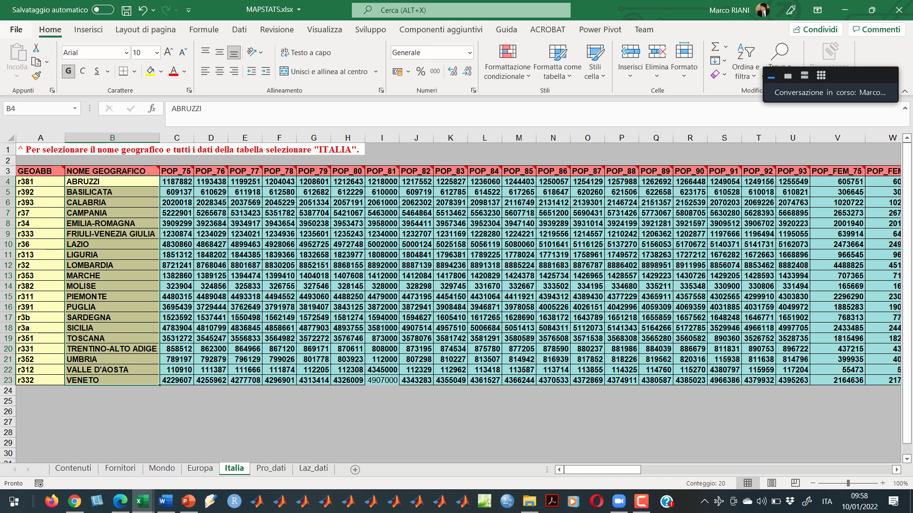
- Open the custom lists editor from the advanced options' general settings and import the region names in $B$4:$B$23 as a new list
click(16, 29)
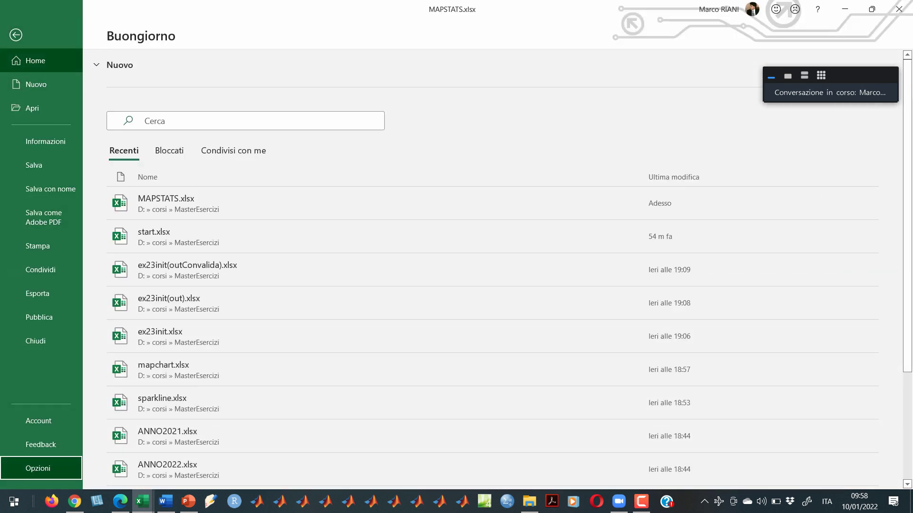
click(38, 468)
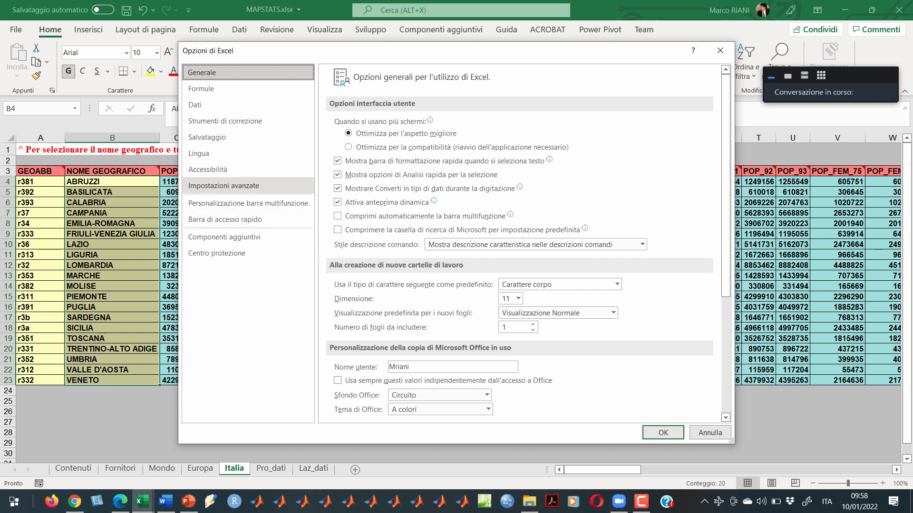
click(224, 185)
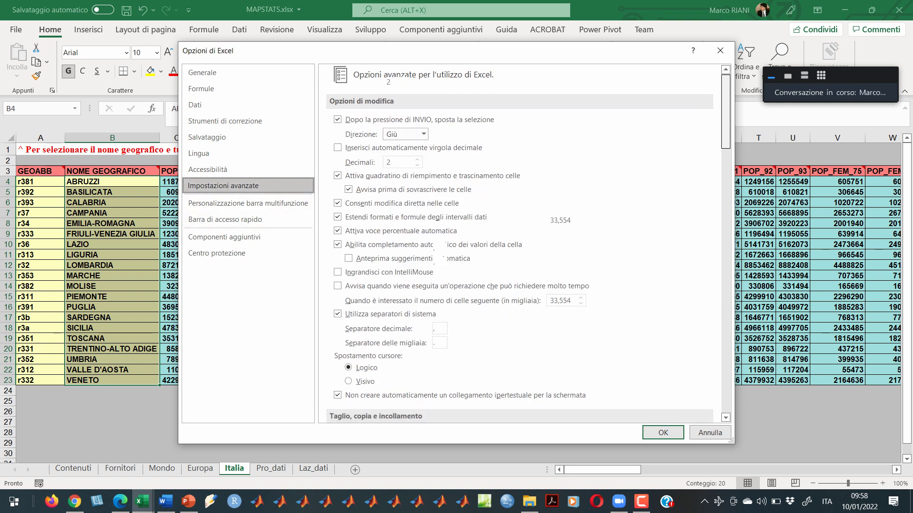
scroll(520, 242, down, 20)
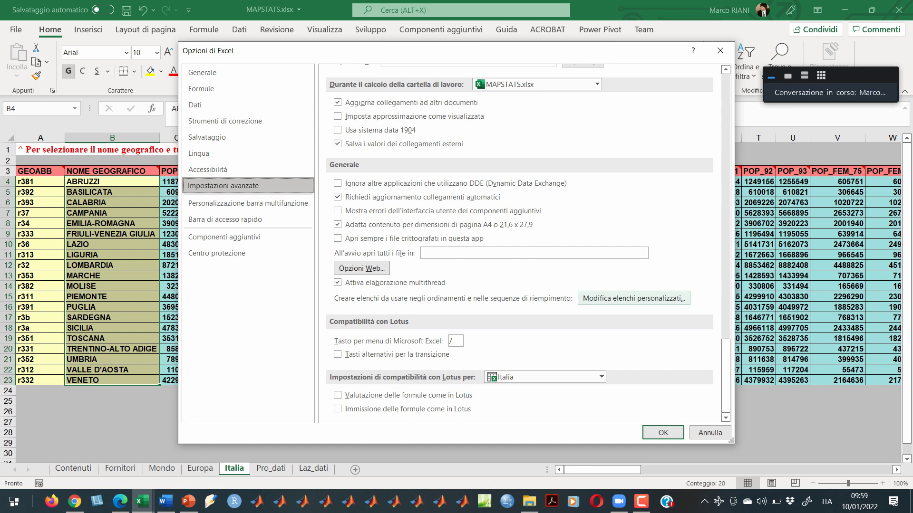
click(633, 298)
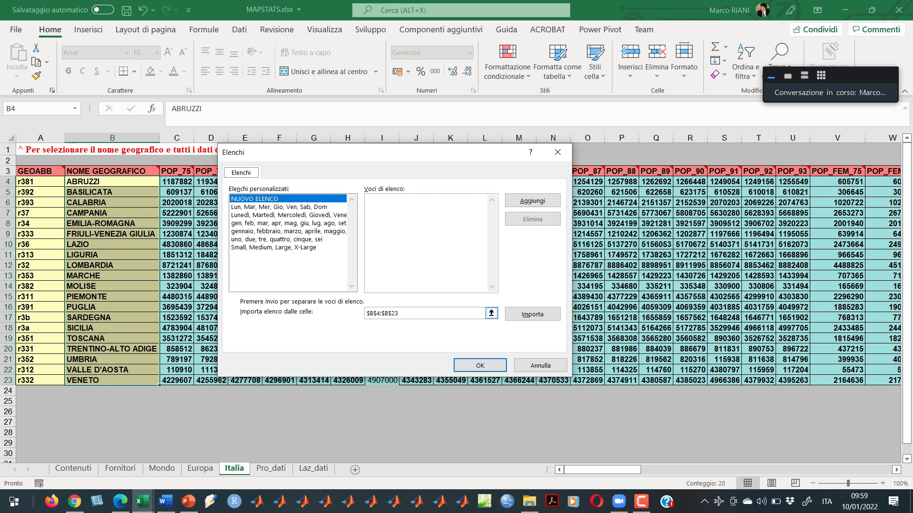
click(532, 314)
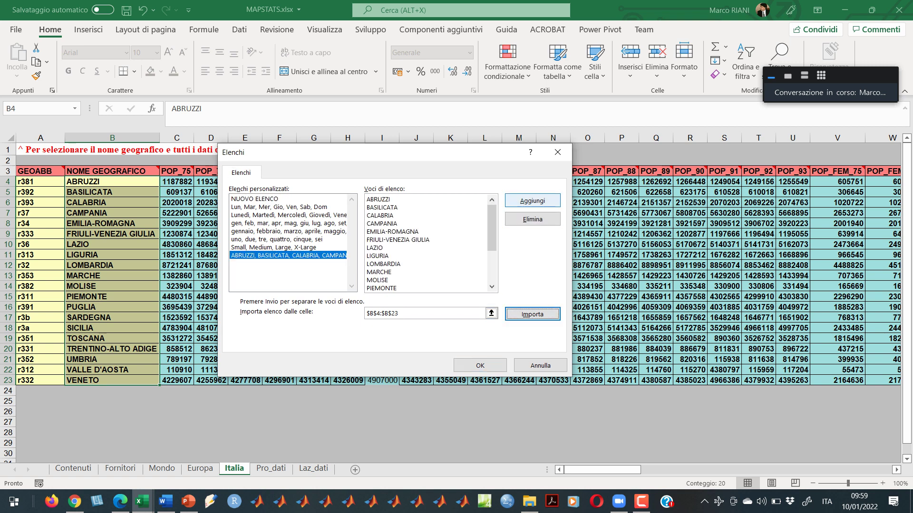
click(532, 200)
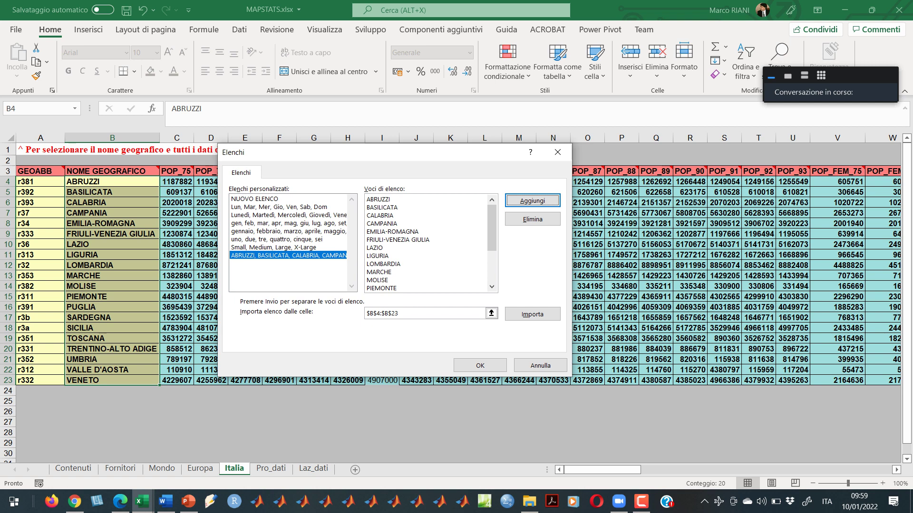
- Pick the region names in $B$4:$B$23 on the sheet again as the source range for the list import
click(399, 313)
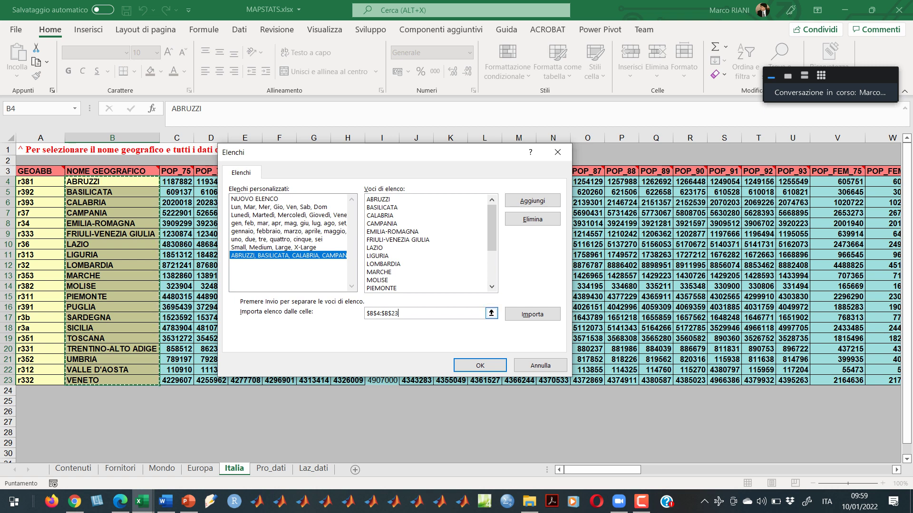
click(491, 313)
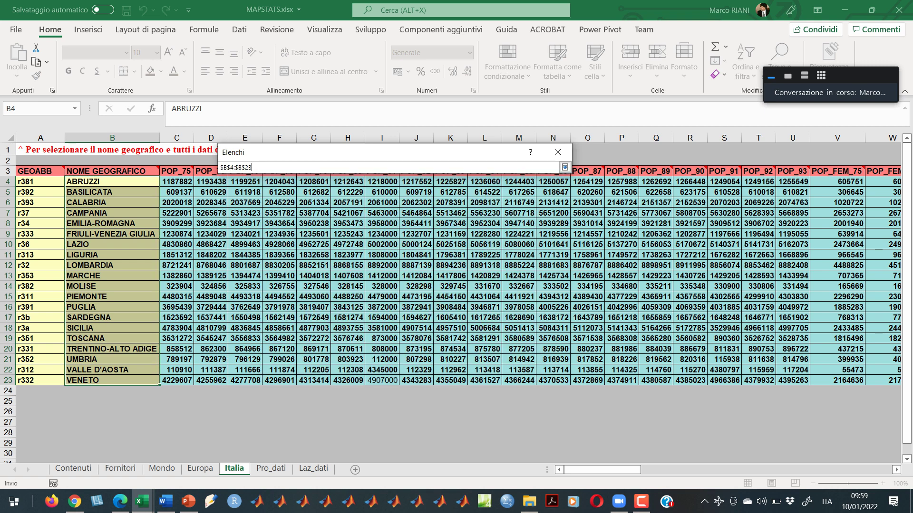
click(113, 182)
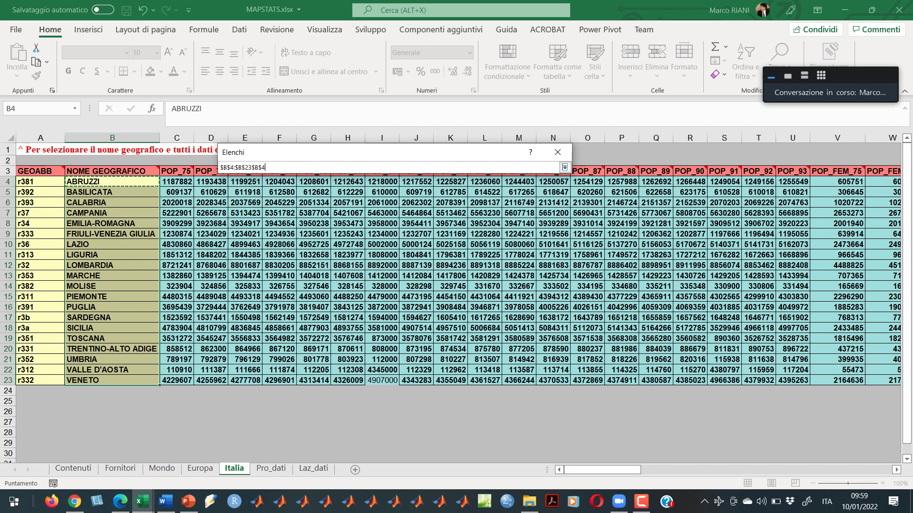
key(BackSpace)
key(BackSpace)
key(BackSpace)
key(BackSpace)
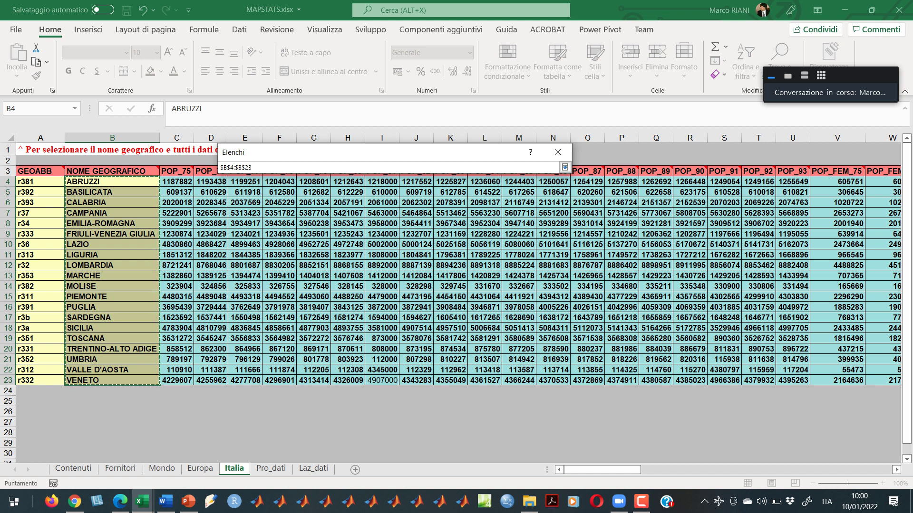
drag(112, 182, 143, 382)
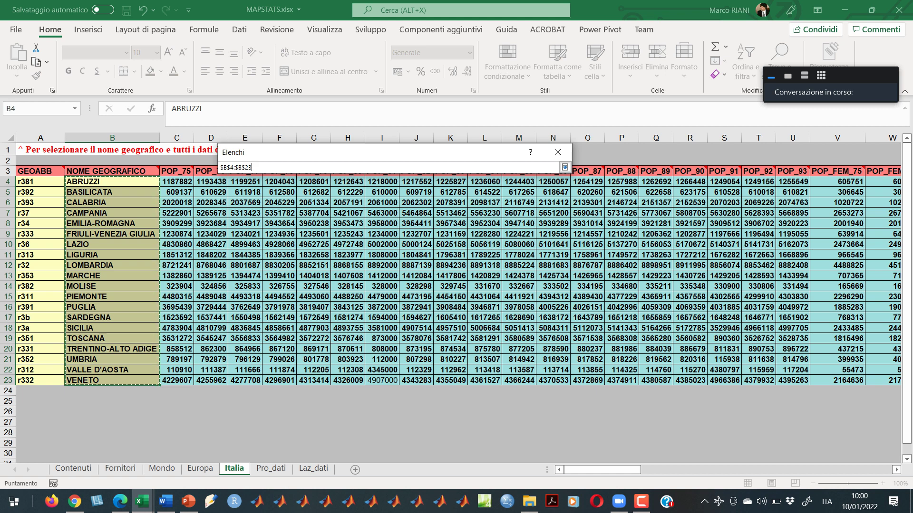
key(Return)
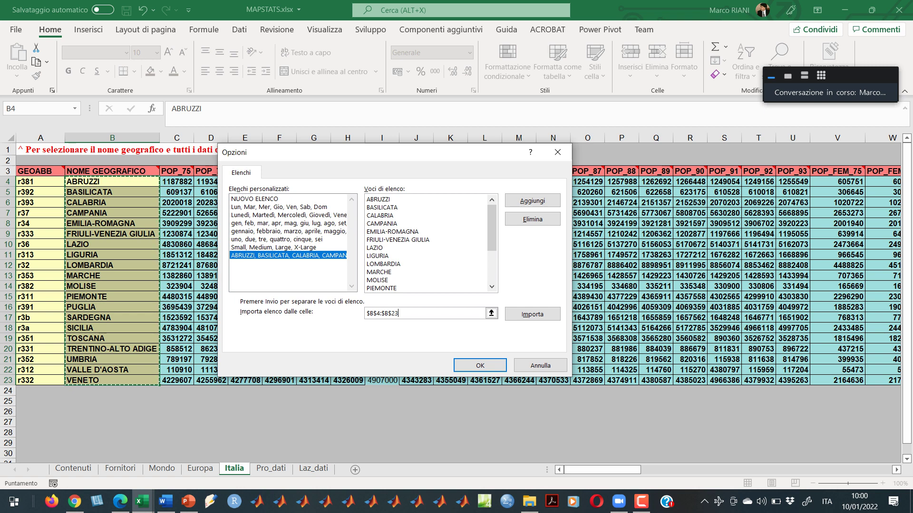
- Add the regions list to the custom lists, and accept the changes to the lists and options
click(532, 201)
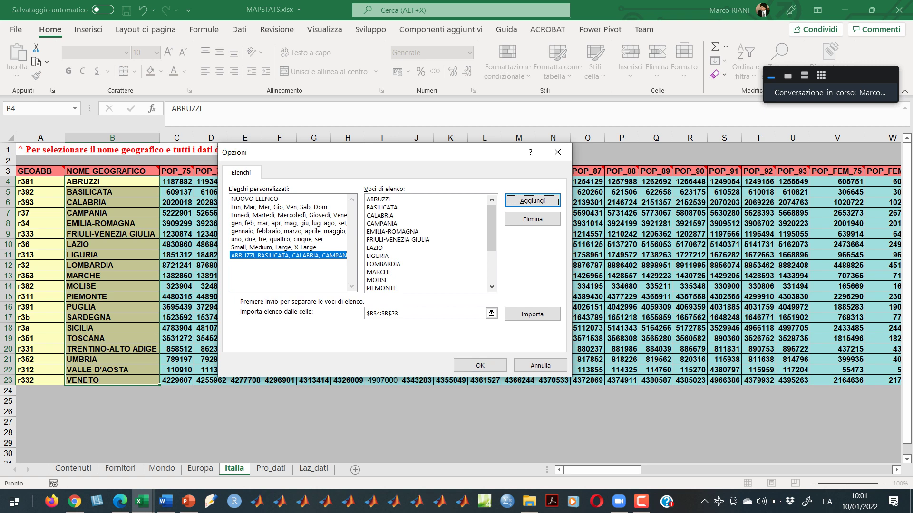
click(480, 366)
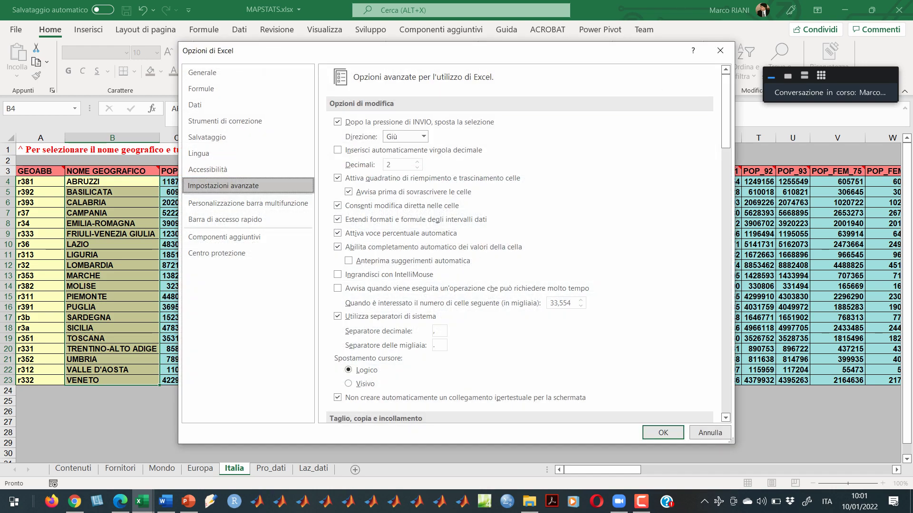
click(663, 433)
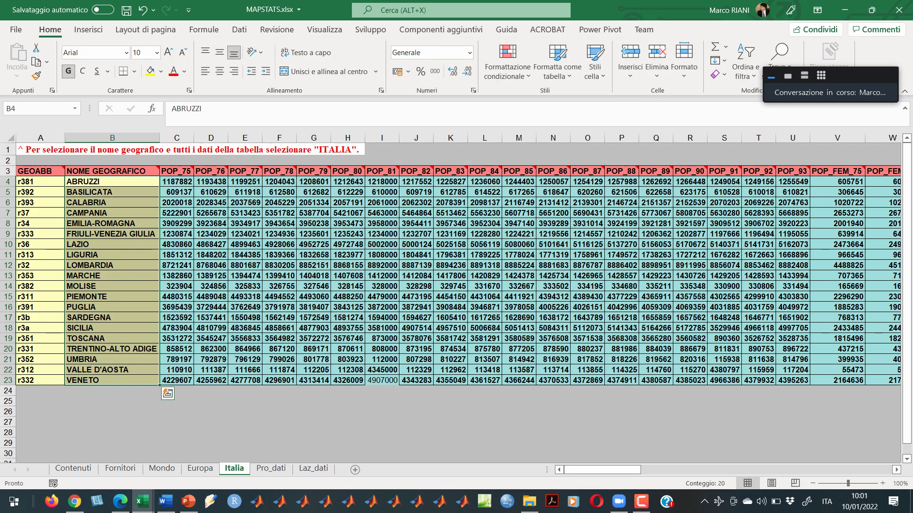
- Return to the Cartel1 workbook and create a new blank workbook from there
key(alt+Tab)
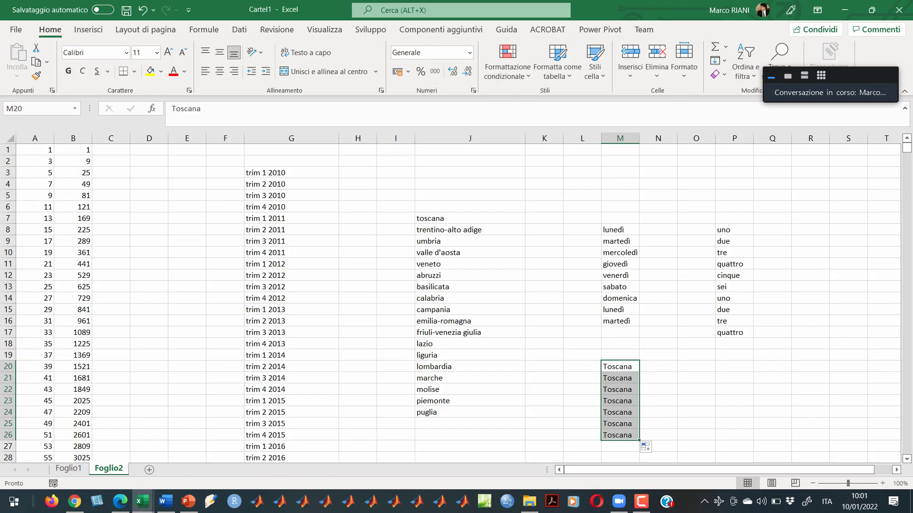
key(alt+f)
key(Down)
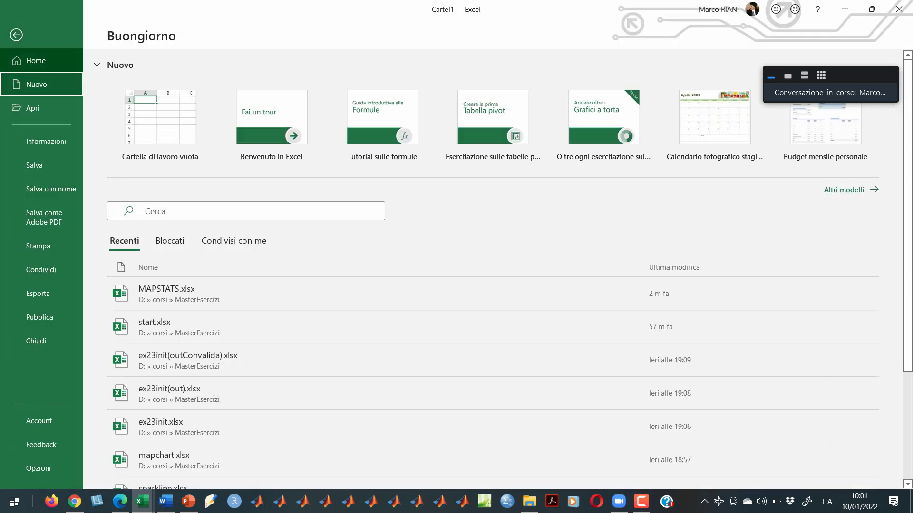
key(Return)
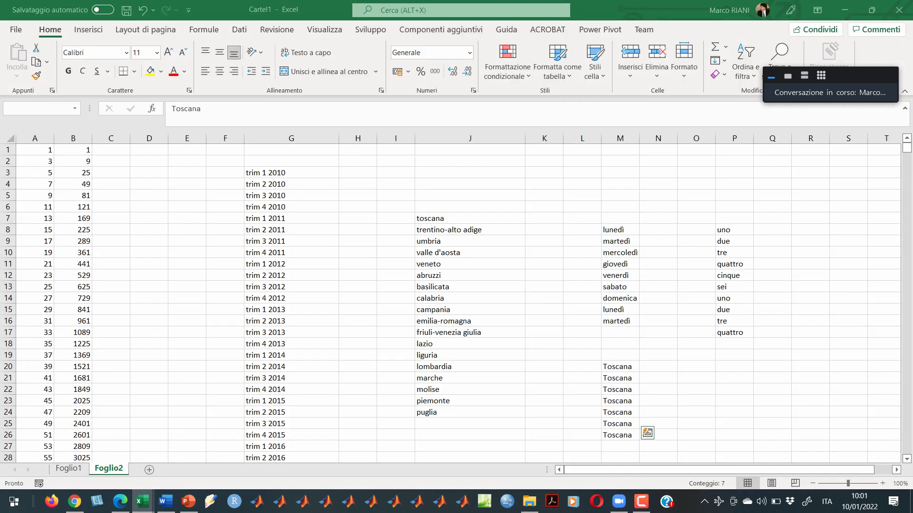
- Enter "Lombardia" in cell M16 of the new workbook's sheet
click(491, 321)
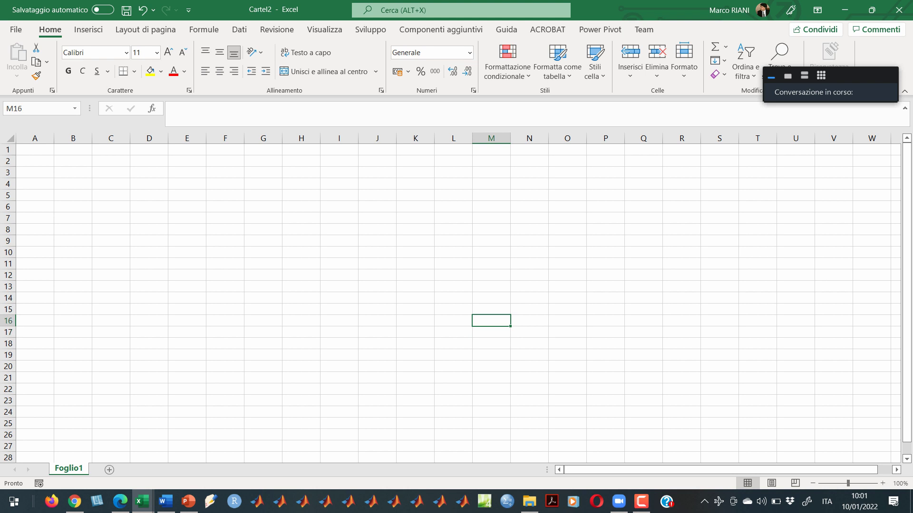
text(Lombardia)
key(Return)
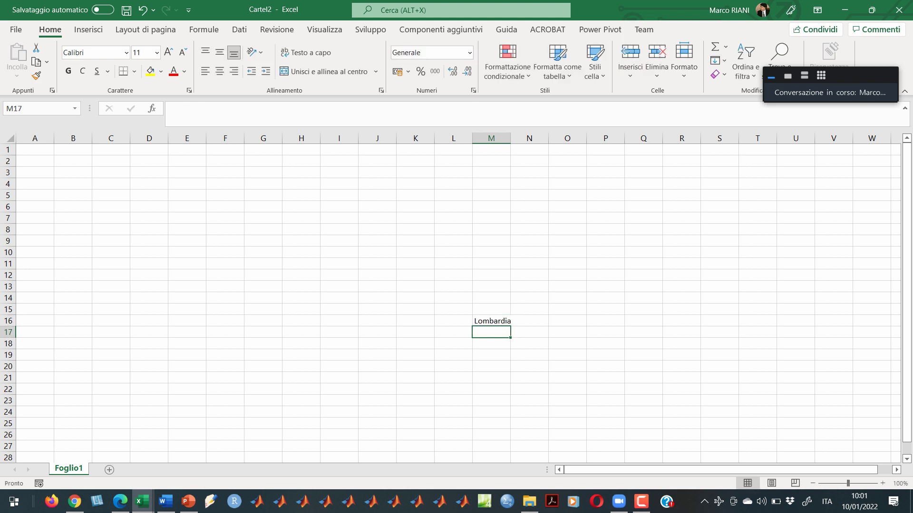
- Extend the region series from "Lombardia" in M16 down to M22 by autofill
click(491, 321)
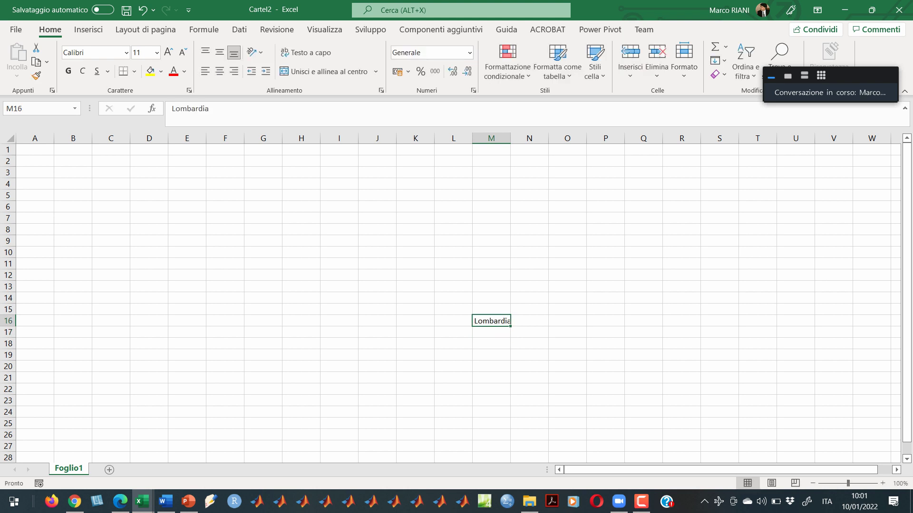
drag(510, 327, 510, 393)
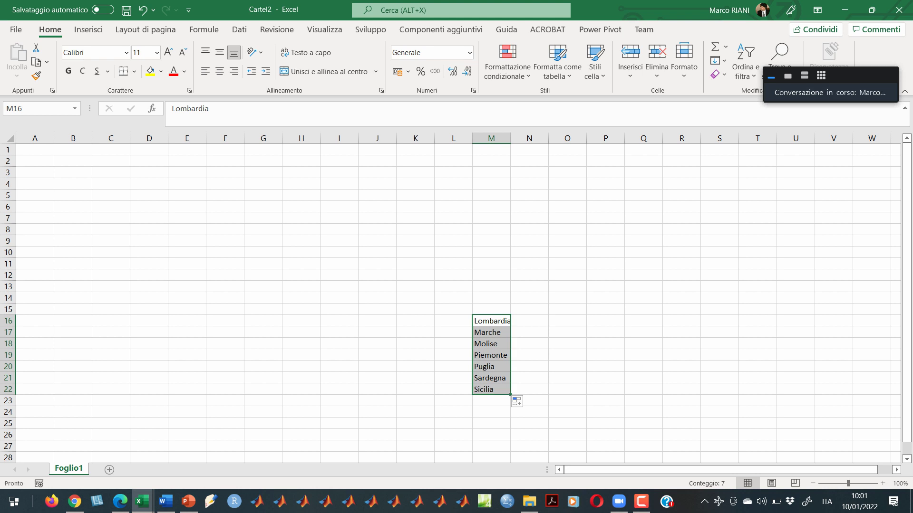
- Switch to the RBM2022 PowerPoint presentation, go to slide 9 on linear and exponential trends, and highlight the exercise's file name
key(alt+Tab)
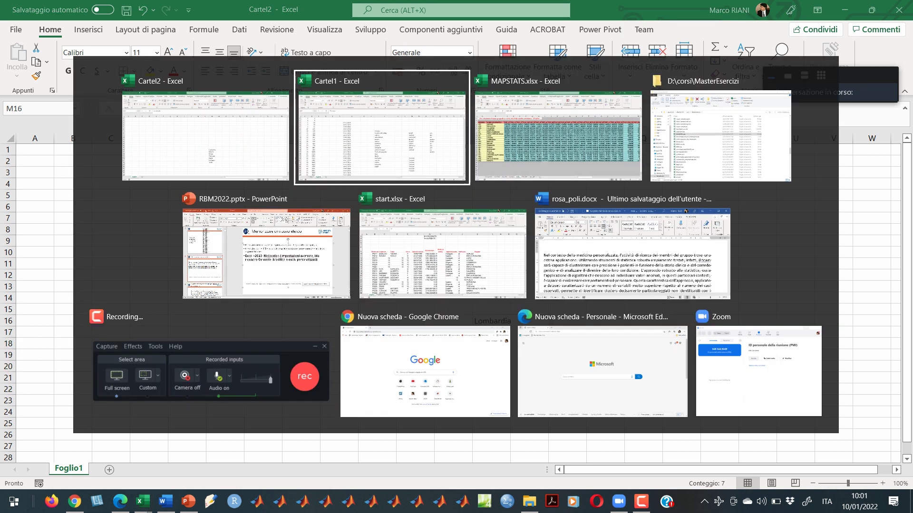
key(alt+Tab)
key(alt+Tab)
key(alt+Tab)
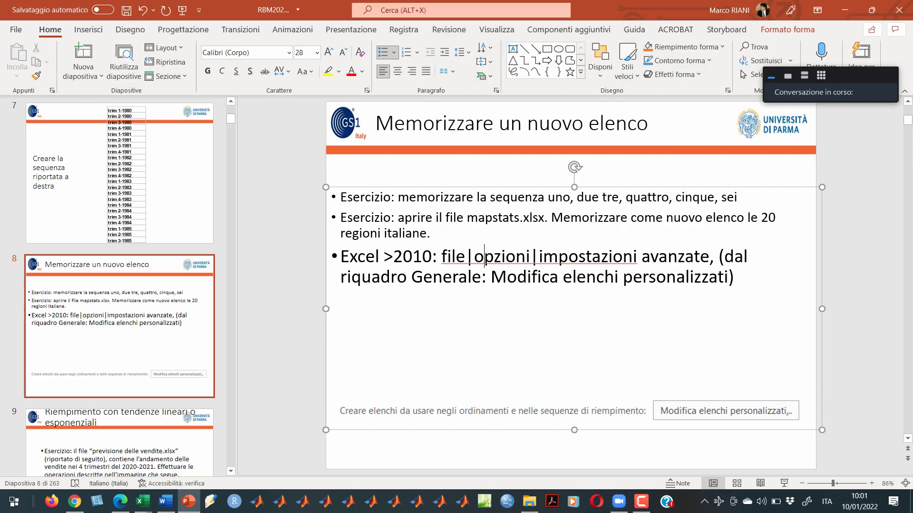
key(Page_Down)
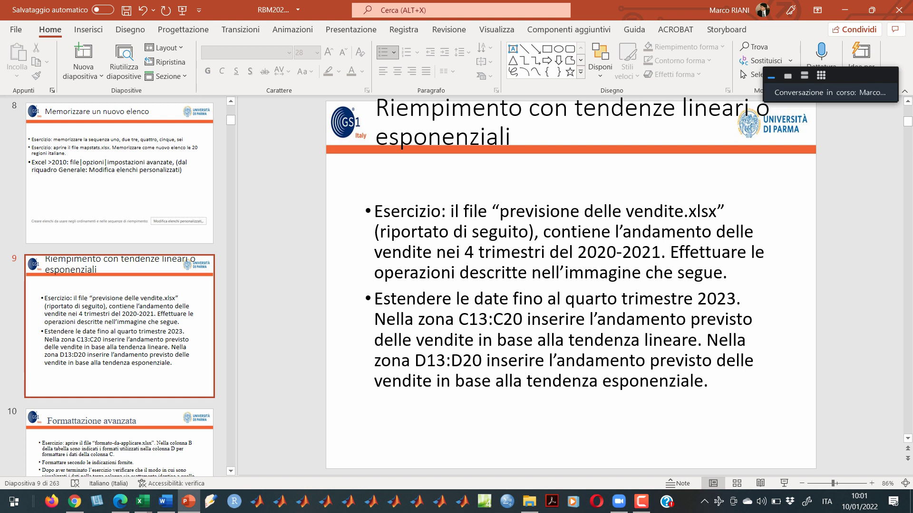
drag(513, 211, 718, 211)
- Switch to the MasterEsercizi folder in File Explorer and open previsione delle vendite.xlsx in Excel
key(alt+Tab)
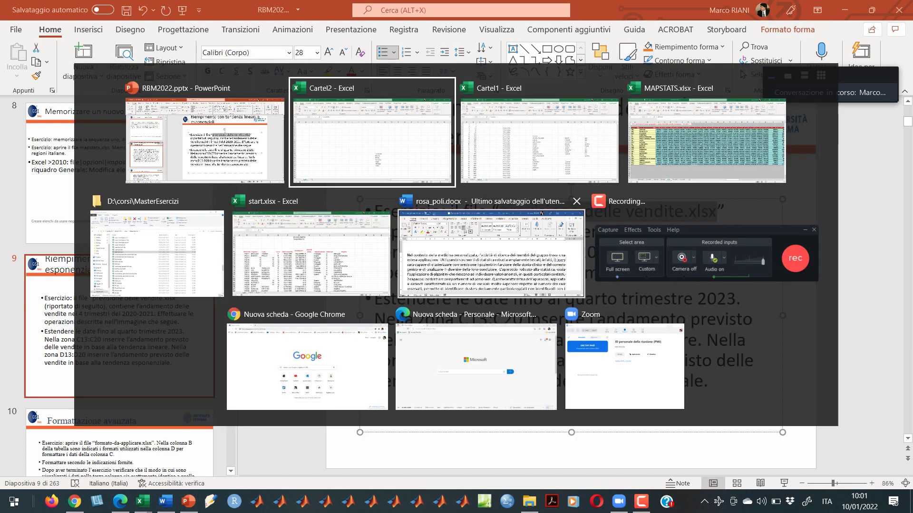
key(alt+Tab)
key(alt+Tab)
key(alt+Tab)
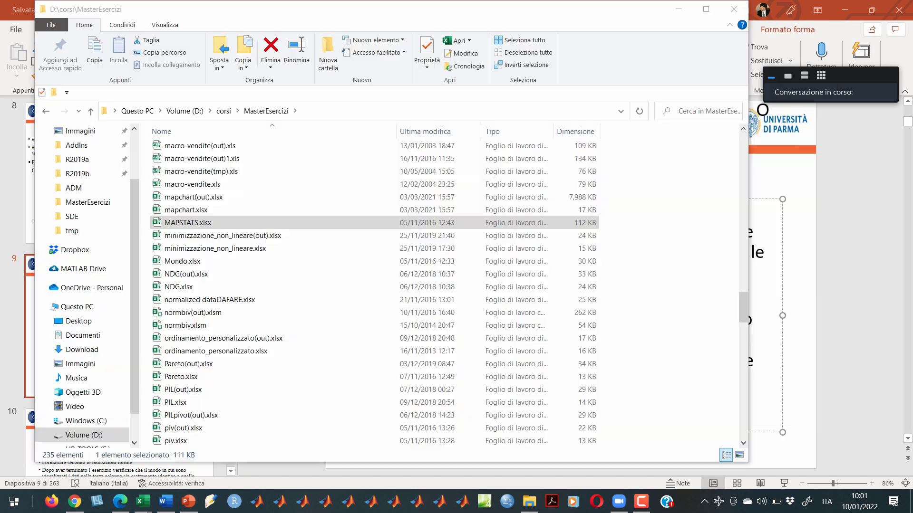
click(187, 274)
scroll(186, 275, down, 5)
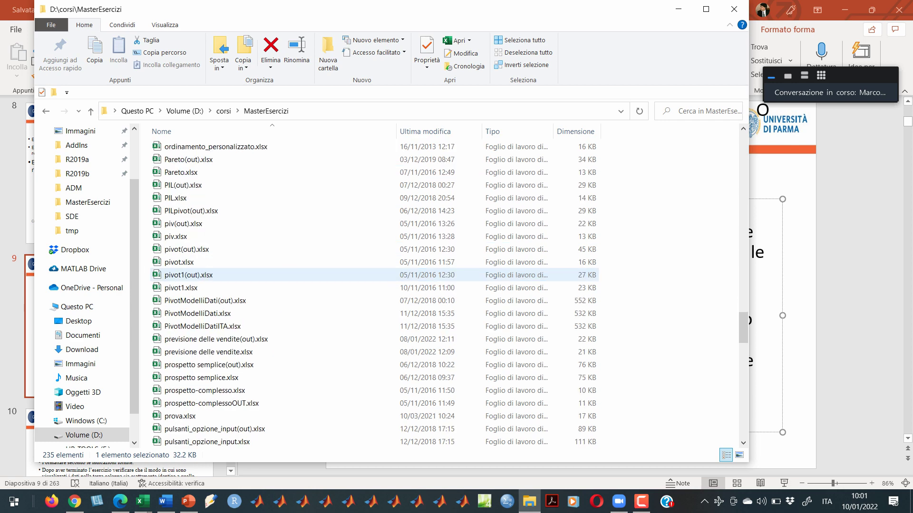
scroll(186, 275, down, 5)
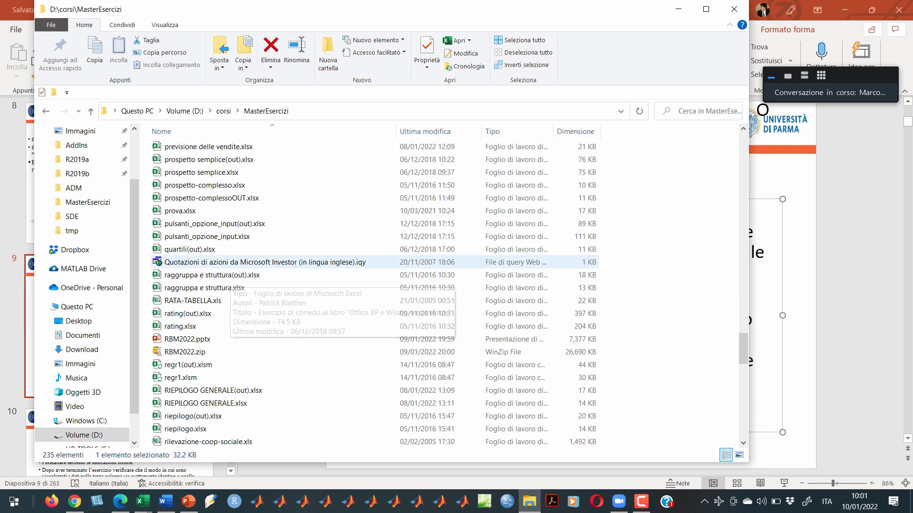
scroll(205, 236, up, 3)
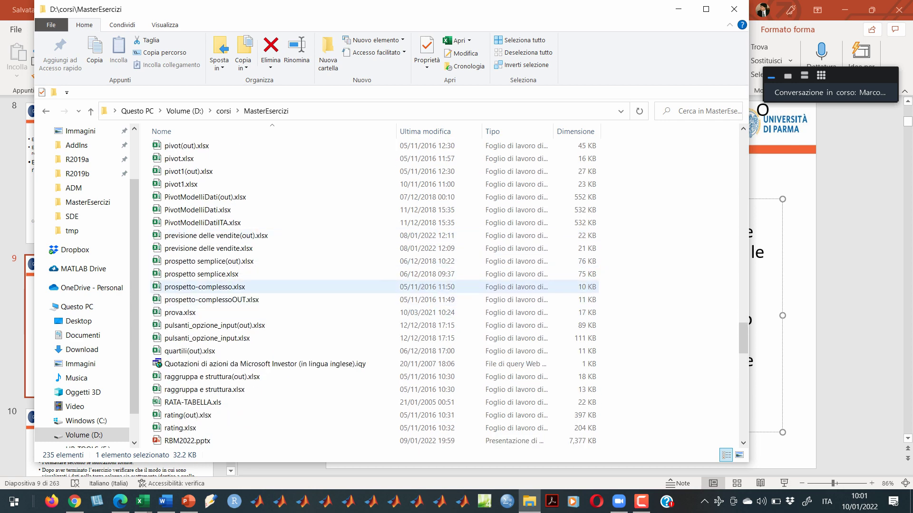
click(204, 248)
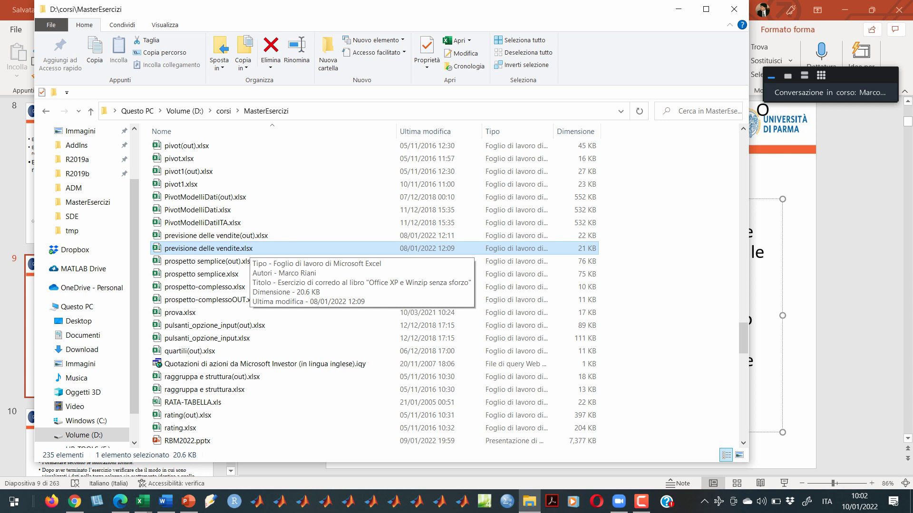
click(214, 236)
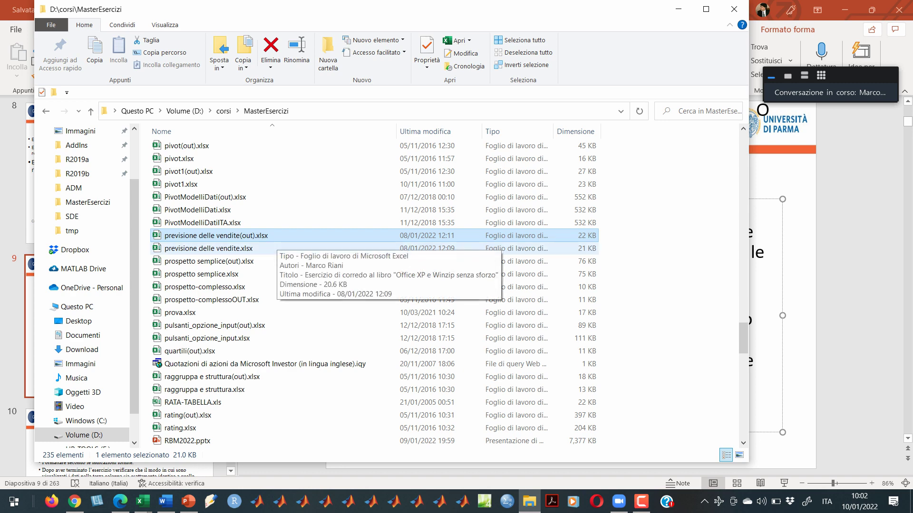
click(256, 248)
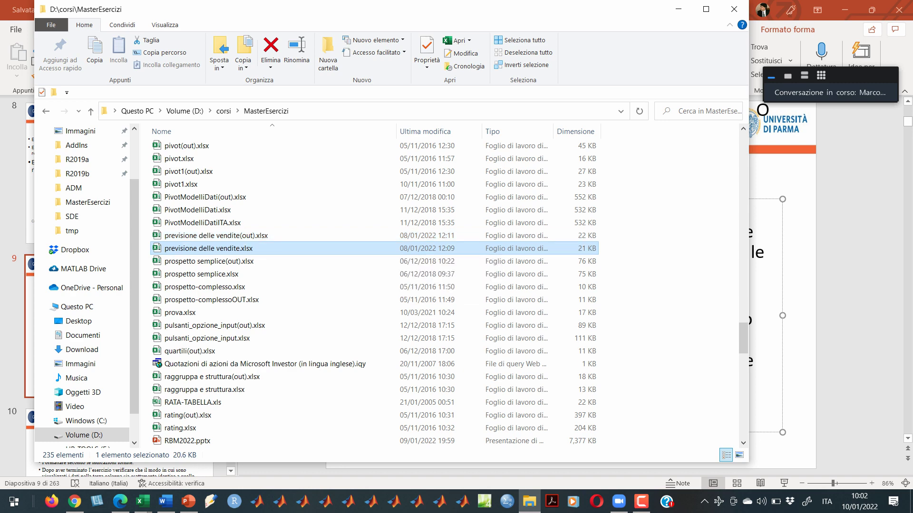
key(alt+Tab)
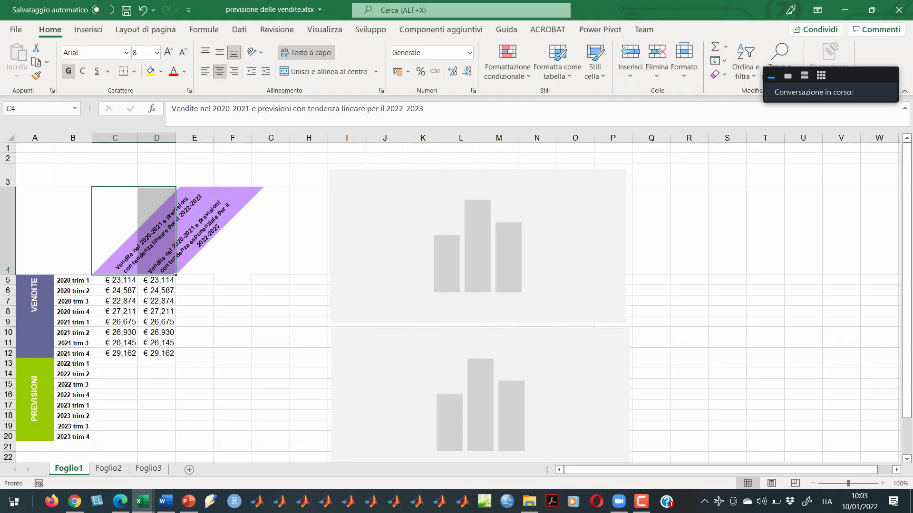
- Clear the 2022 and 2023 quarter labels in B13:B20 on Foglio1
click(114, 300)
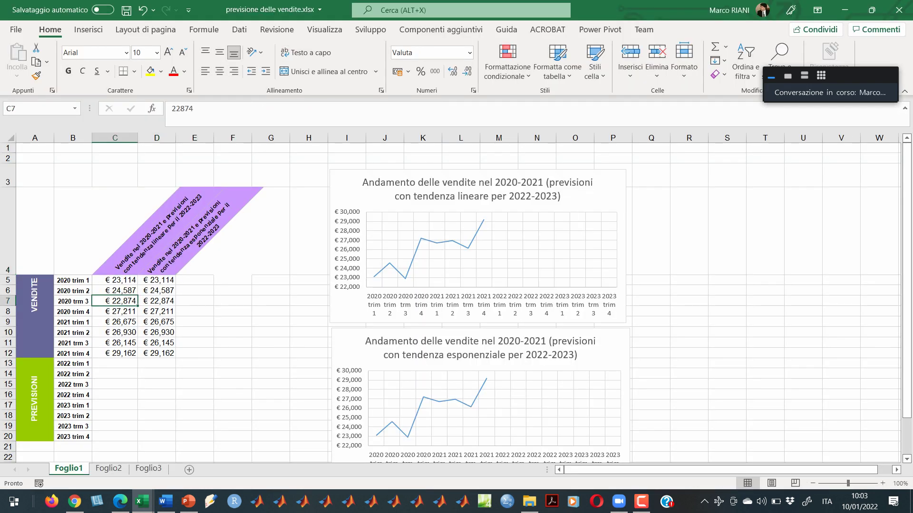
drag(115, 280, 114, 353)
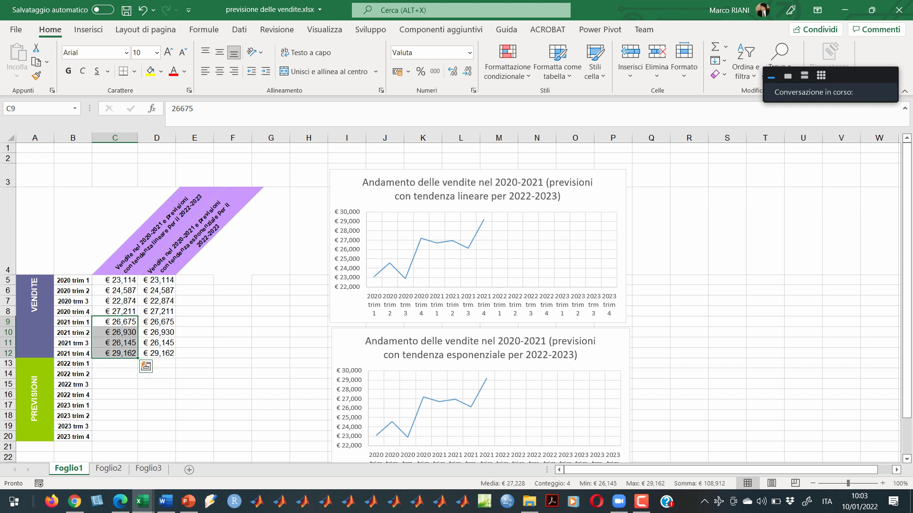
drag(73, 364, 73, 437)
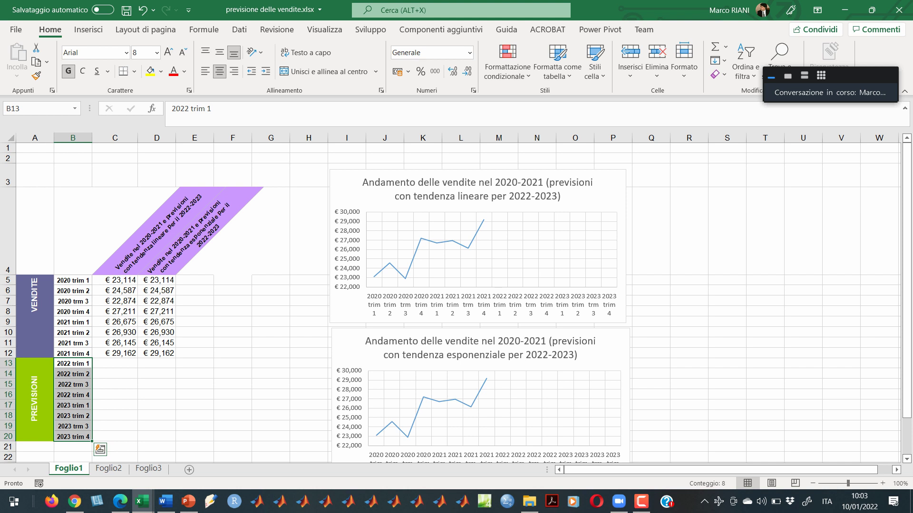
key(Delete)
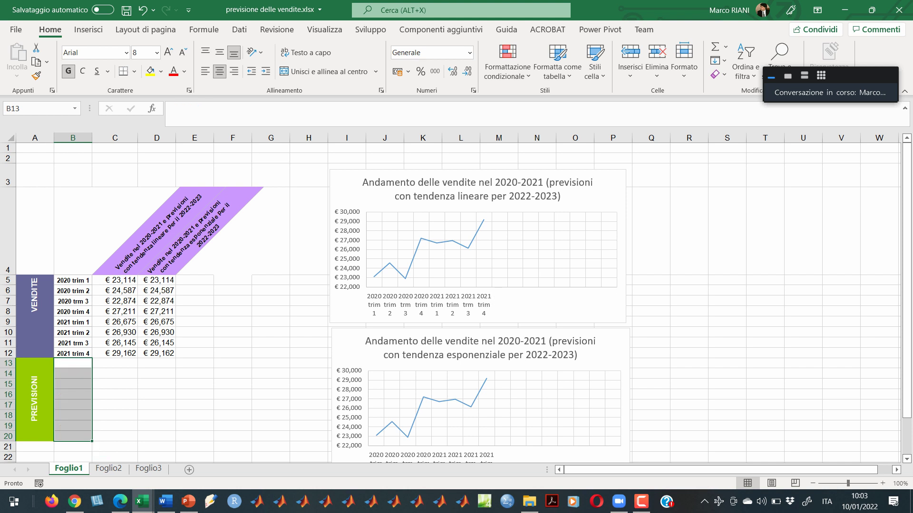
- Autofill the quarter labels from B9:B12 down to B20, extending them through the fourth quarter of 2023
drag(72, 280, 91, 441)
click(73, 333)
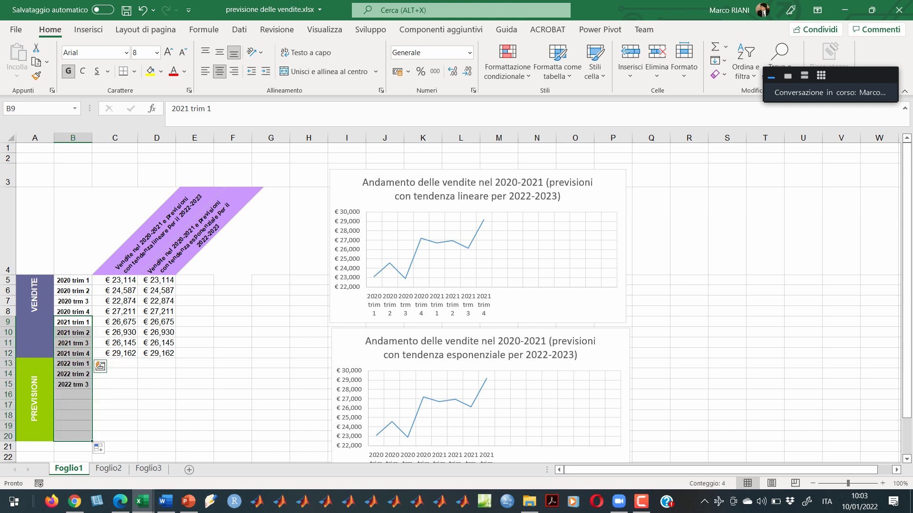
click(73, 405)
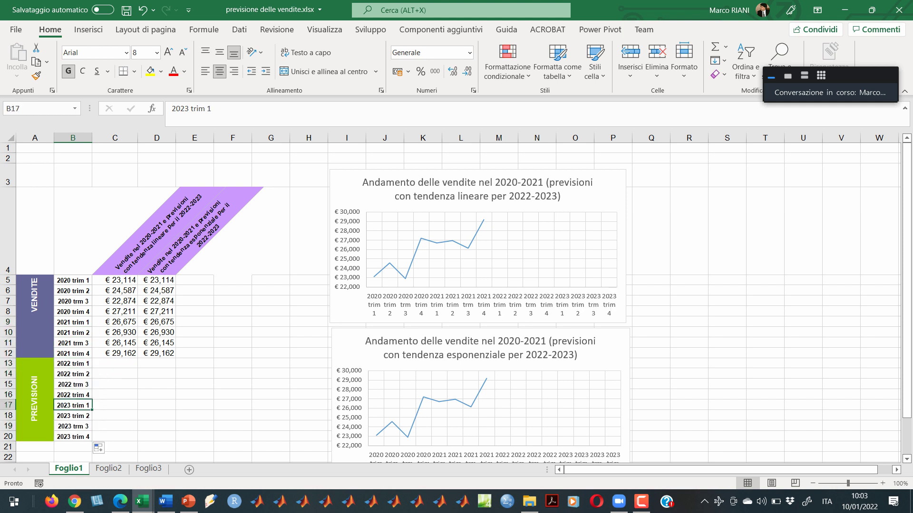
click(72, 436)
- Examine the empty linear forecast cells C13:C20 quarter by quarter and the sales values above them
click(115, 363)
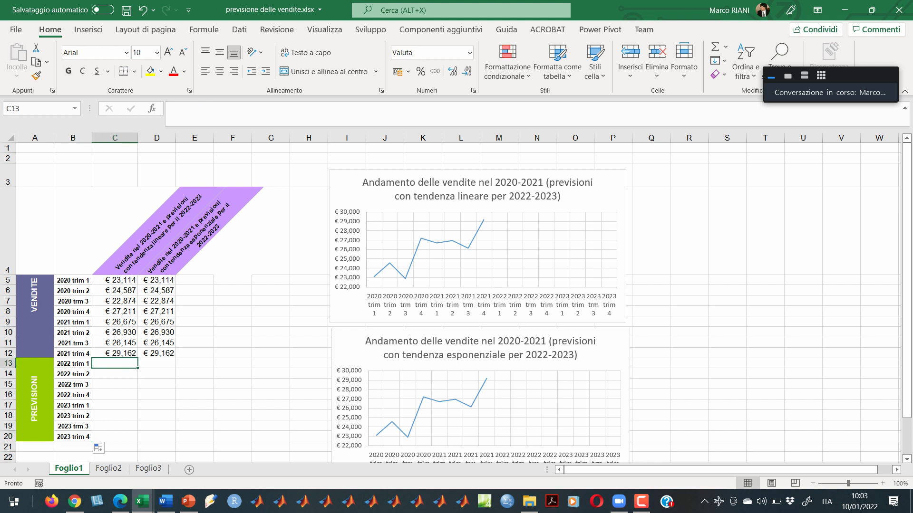
click(115, 374)
click(114, 384)
click(115, 395)
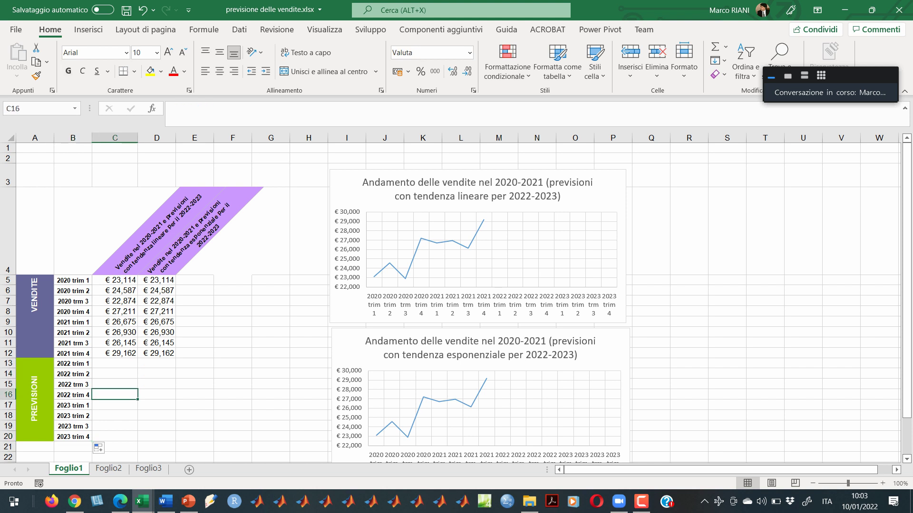
click(114, 405)
drag(115, 426, 114, 416)
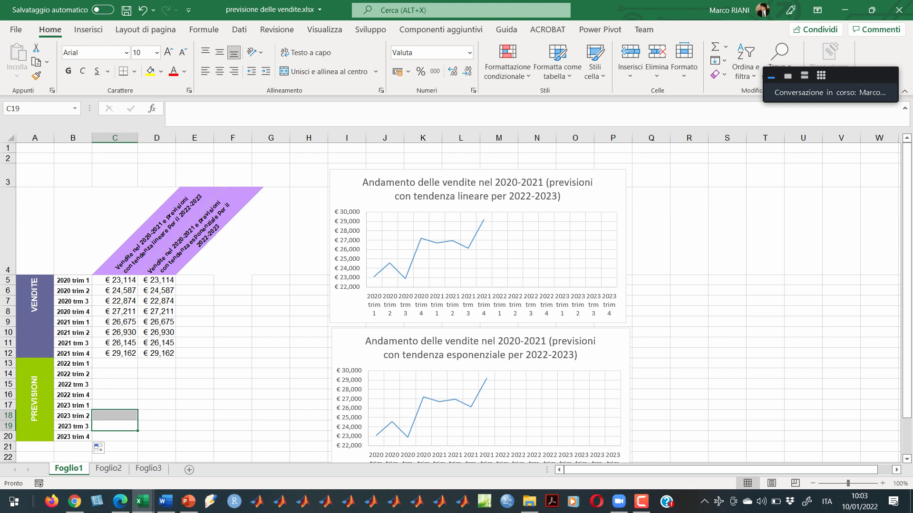
click(115, 436)
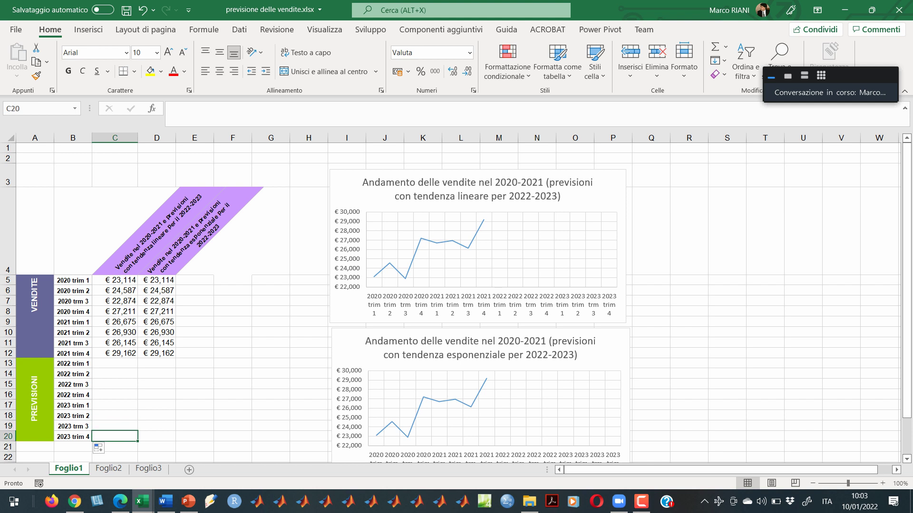
click(115, 290)
click(114, 343)
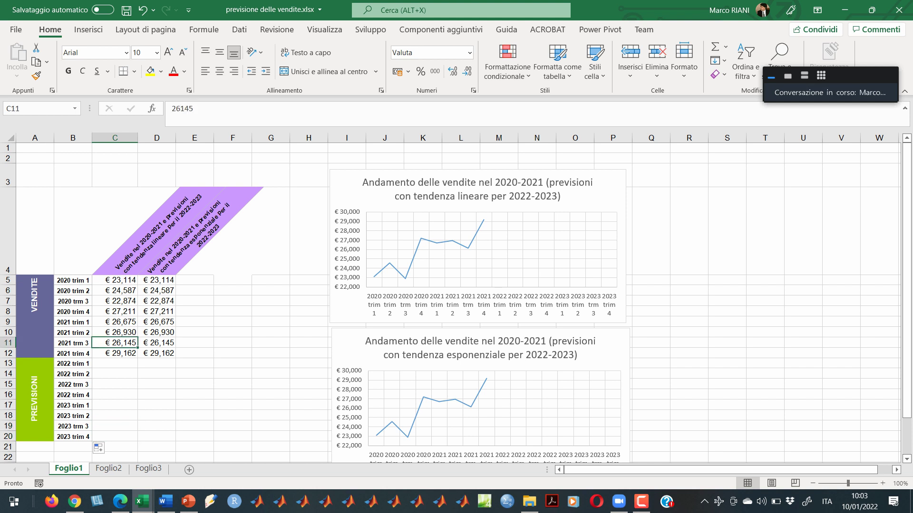
click(114, 353)
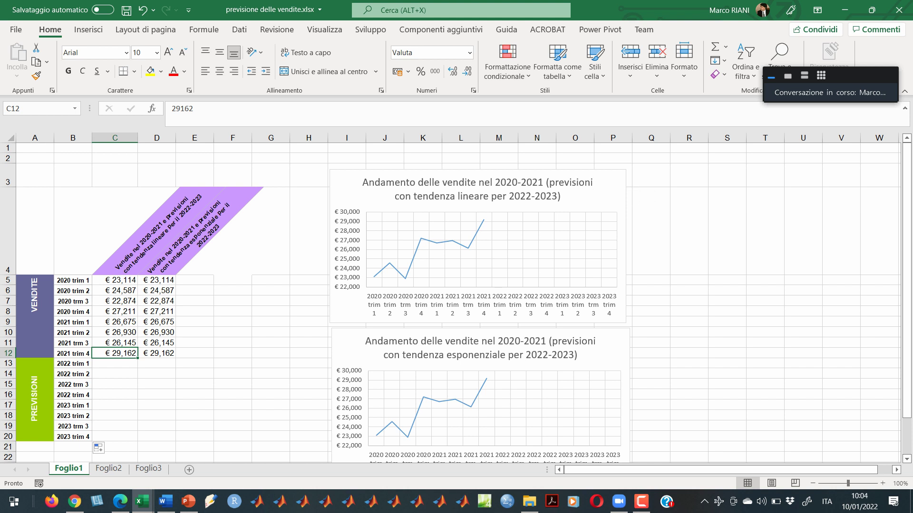
- Check the exponential forecast column and which data ranges the linear and exponential trend charts plot
click(156, 363)
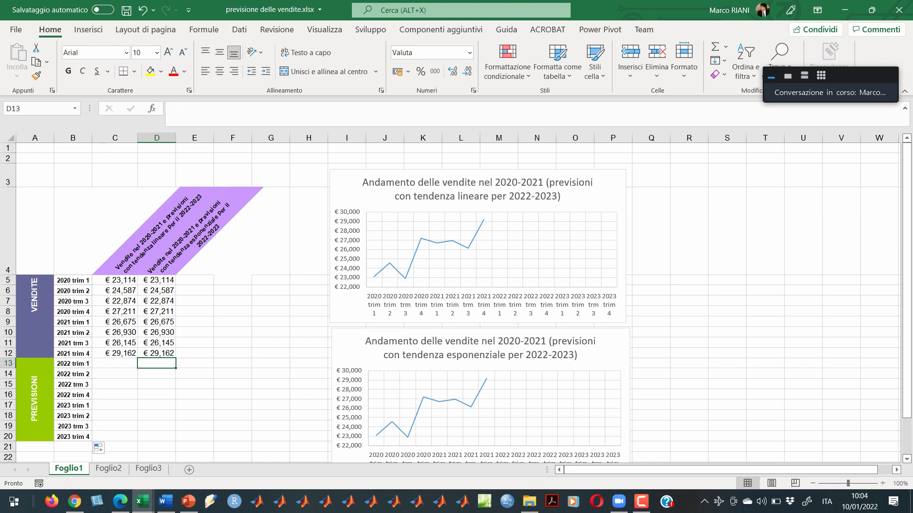
click(455, 399)
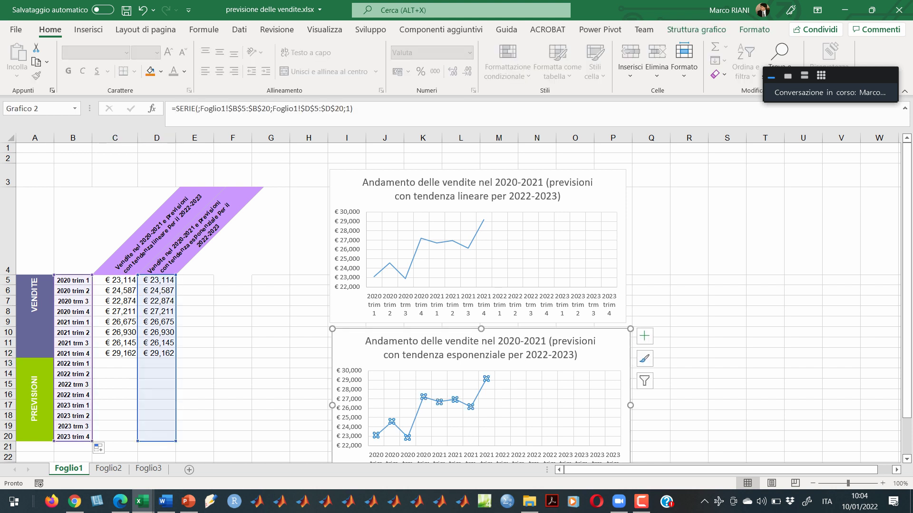
click(455, 240)
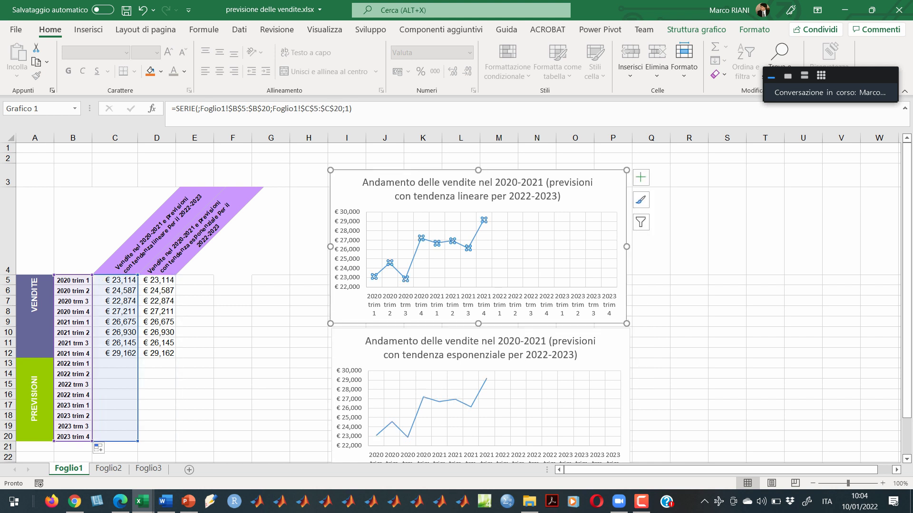
mouse_move(374, 276)
click(455, 400)
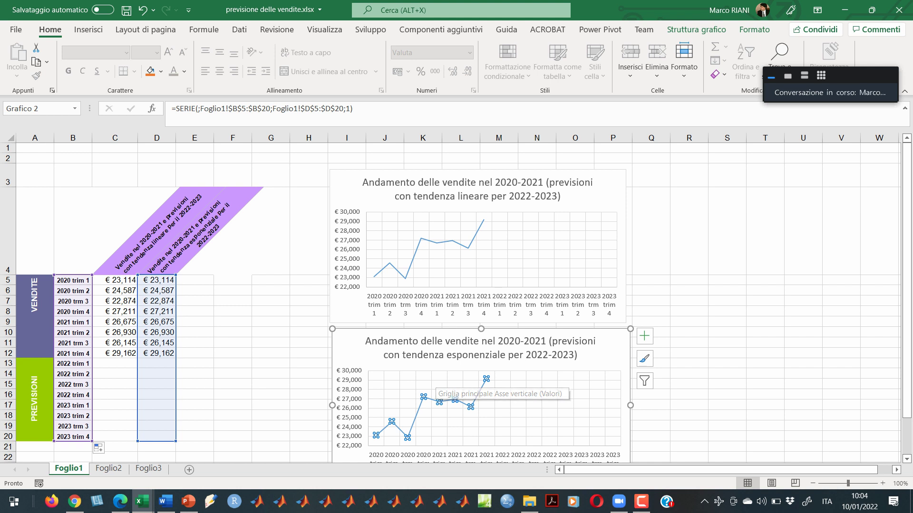
click(232, 321)
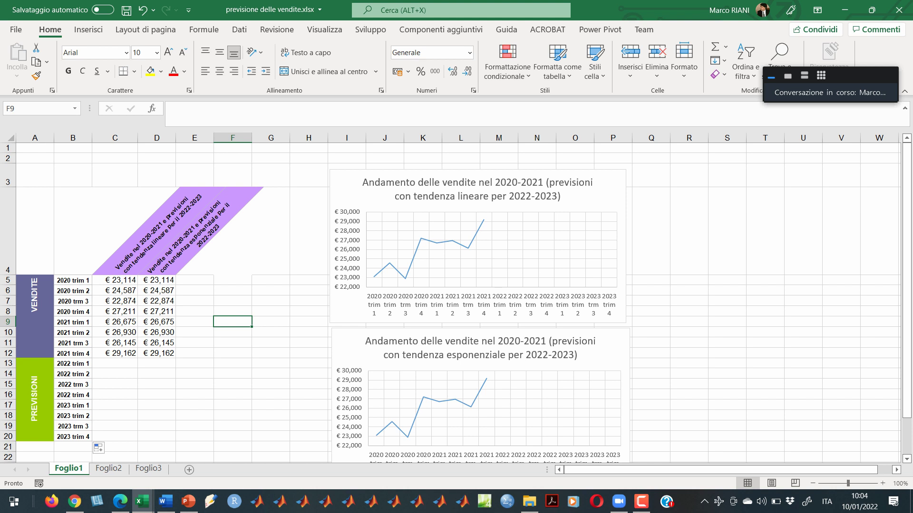
- Fill the forecast cells C13:C20 with a linear trend (Tendenza lineare) based on the sales in C5:C12
drag(115, 280, 114, 353)
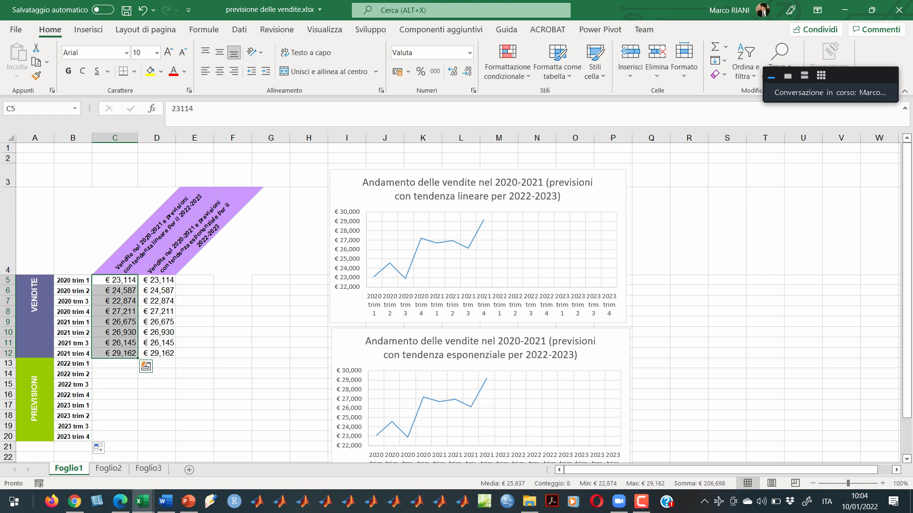
drag(138, 359, 139, 442)
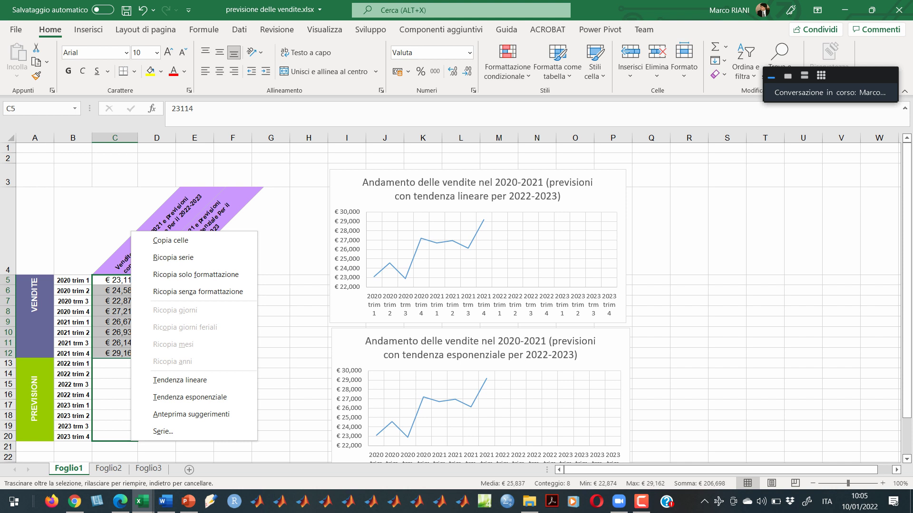
click(180, 380)
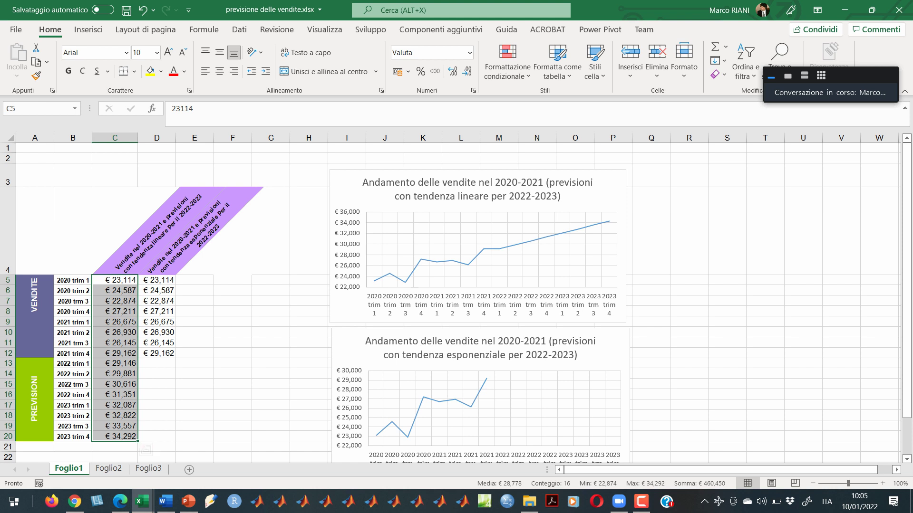
- Fill the forecast cells D13:D20 with an exponential trend (Tendenza esponenziale) based on the sales in D5:D12
drag(156, 280, 169, 442)
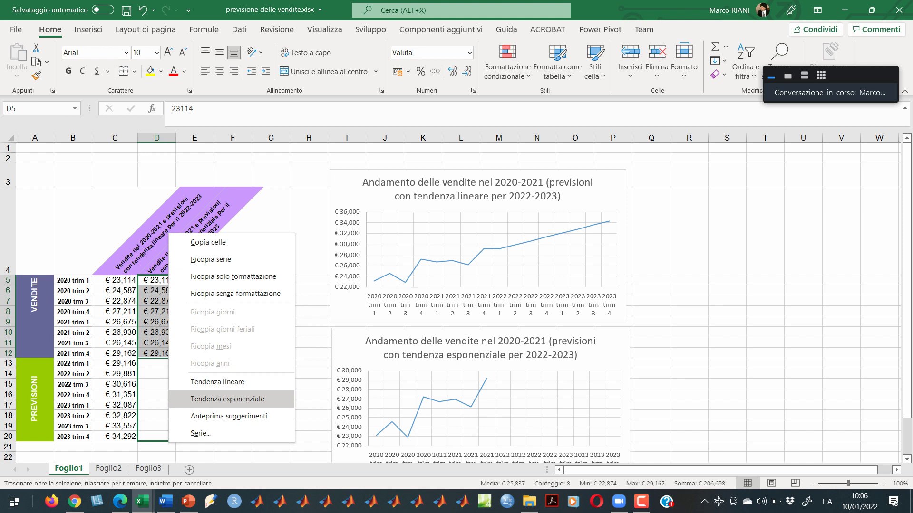
click(227, 398)
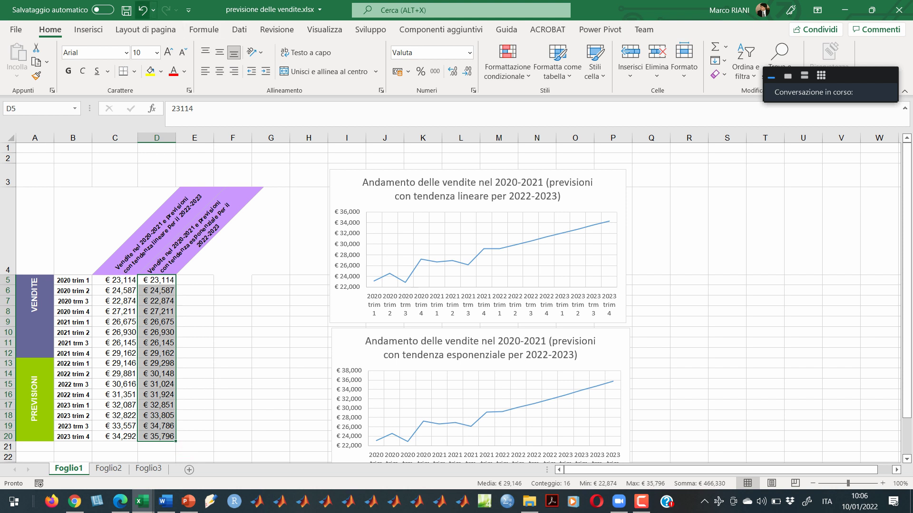
- Undo the exponential forecast fill in column D and the linear forecast fill in column C
key(ctrl+z)
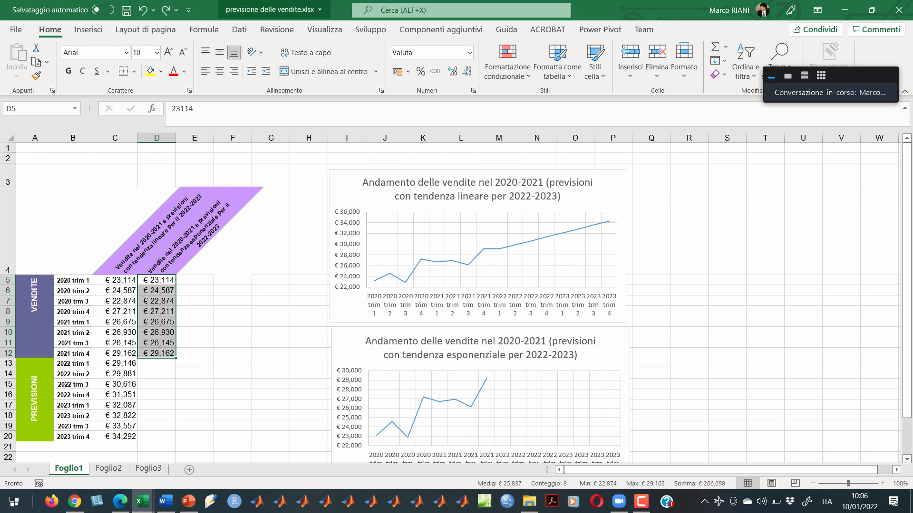
click(143, 10)
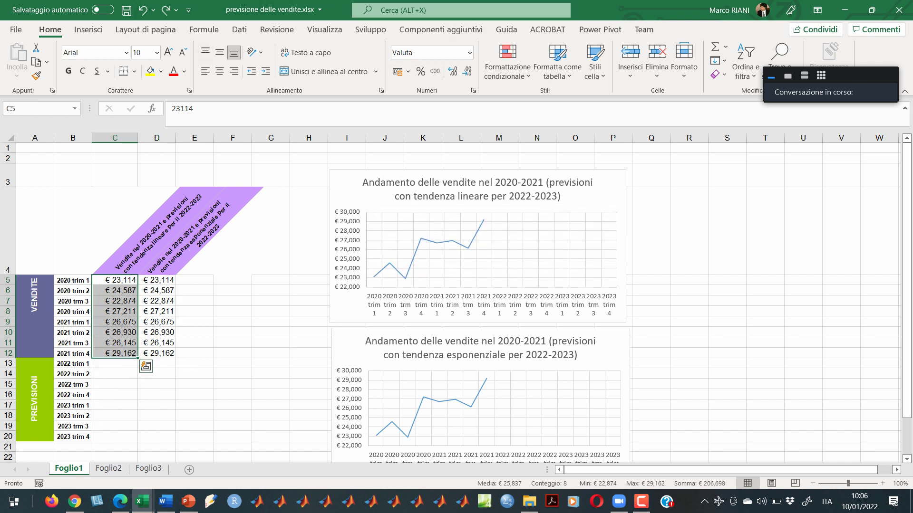
click(142, 9)
- Delete both existing sales charts, the linear trend one and the exponential trend one, from Foglio1
key(Delete)
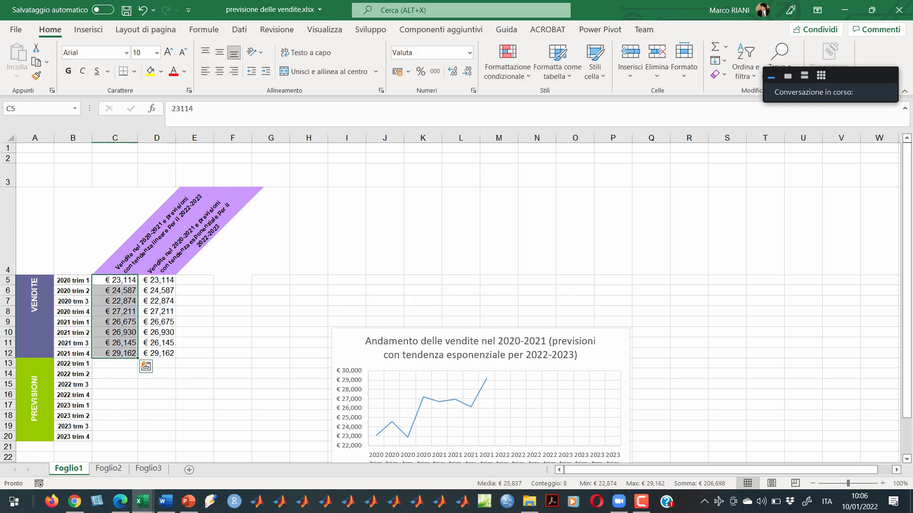
click(480, 348)
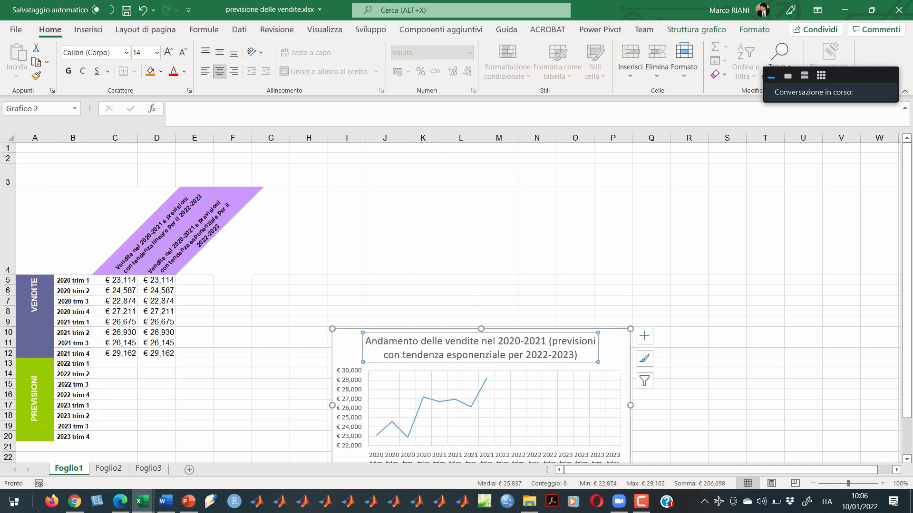
key(Delete)
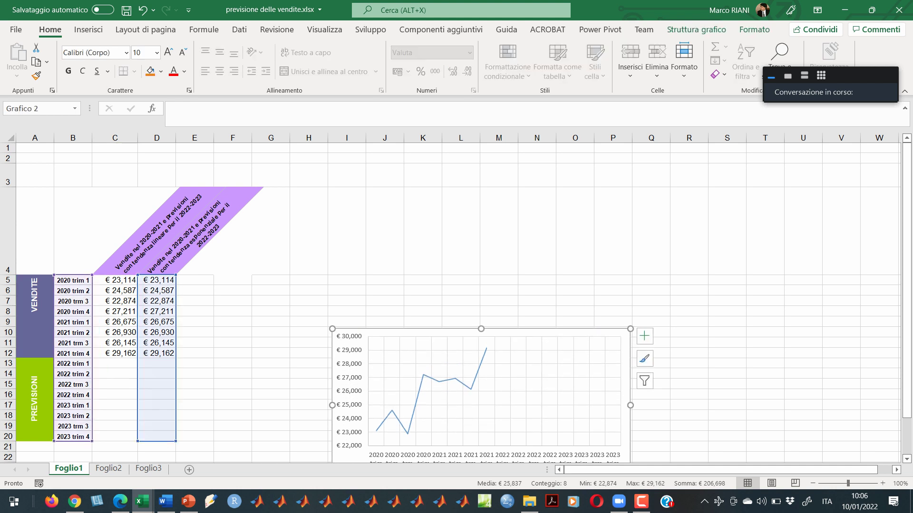
key(Delete)
click(271, 231)
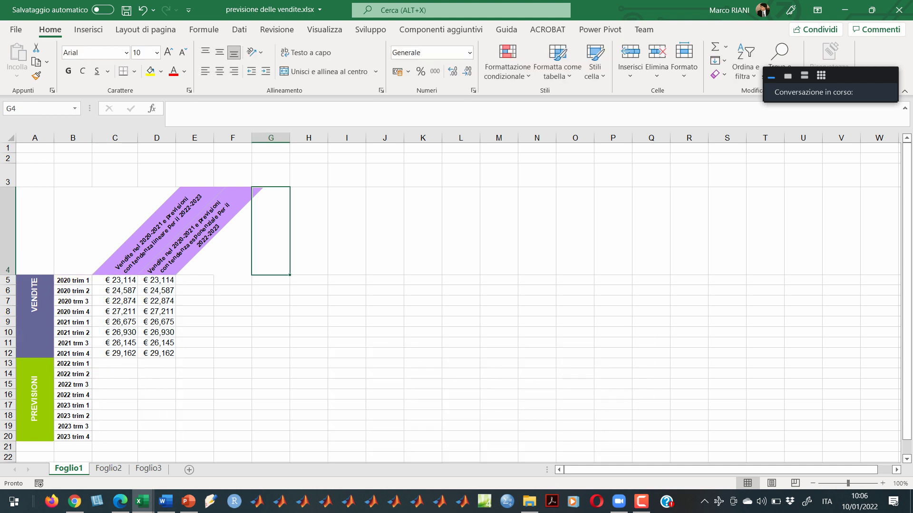
- Insert a basic line chart (Linee) of the 2020-2021 quarter labels and sales in B5:C12
click(195, 311)
drag(115, 280, 115, 353)
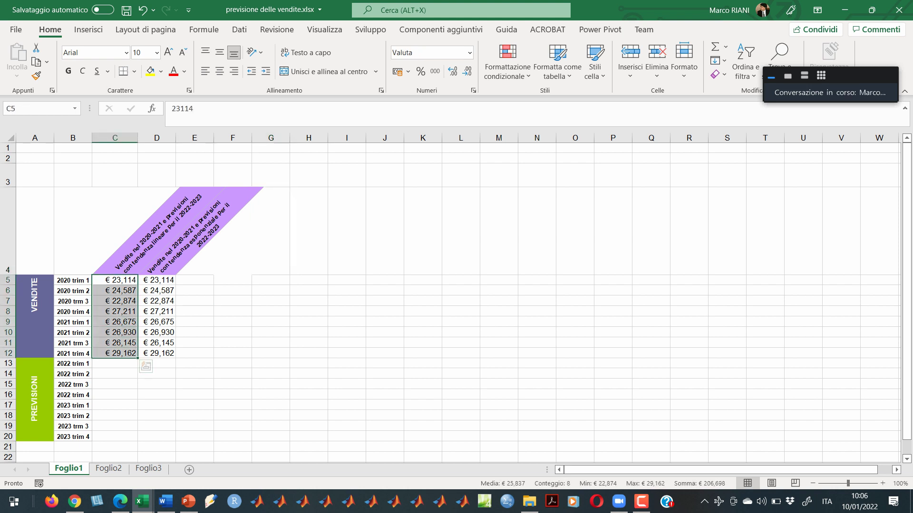
drag(73, 280, 115, 353)
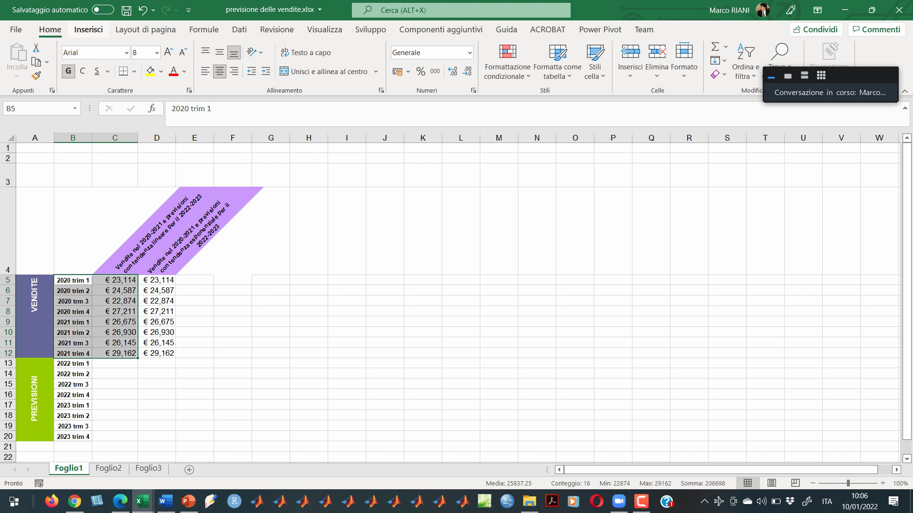
click(88, 29)
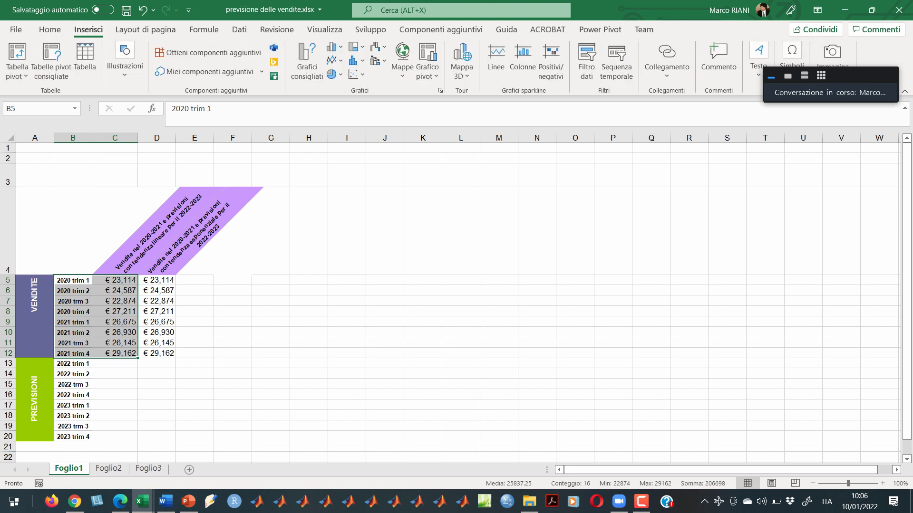
click(307, 62)
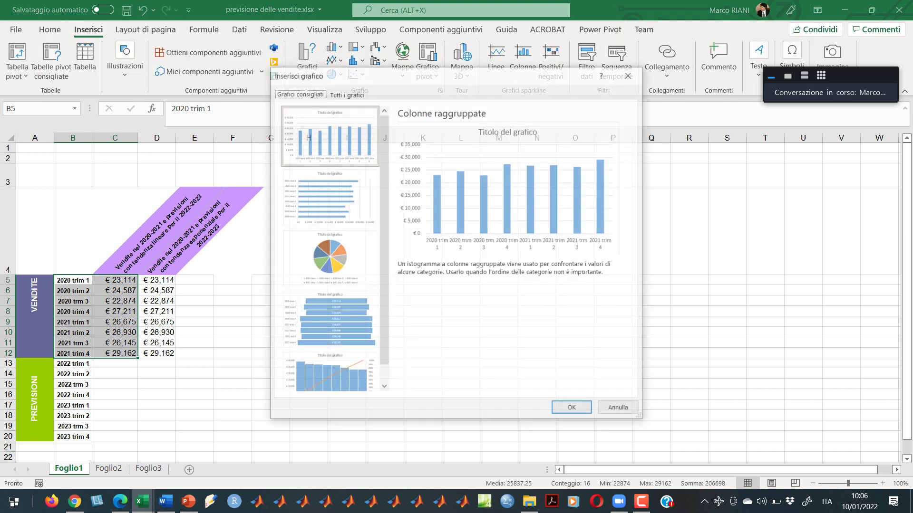
click(346, 92)
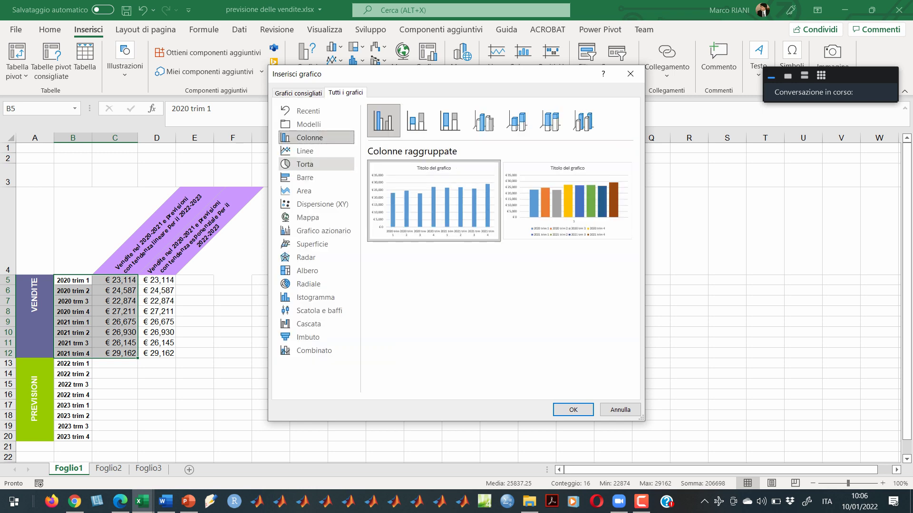
click(305, 150)
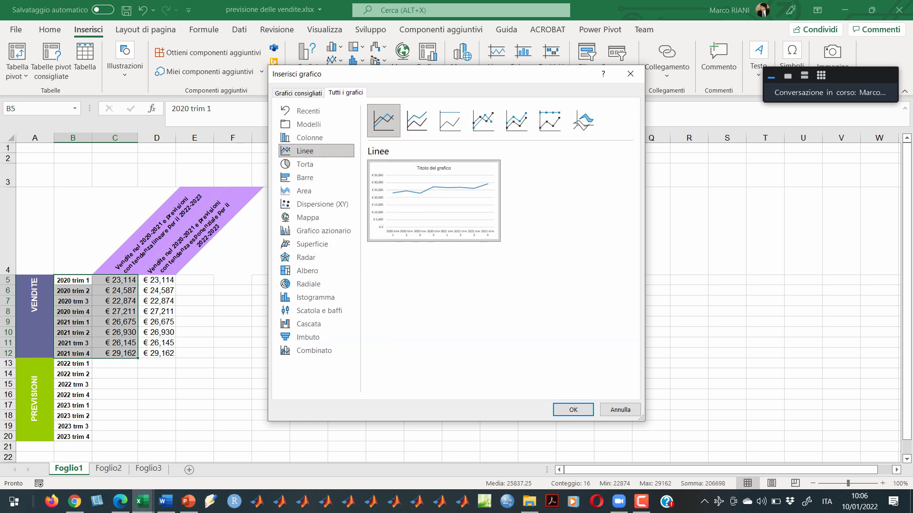
mouse_move(433, 200)
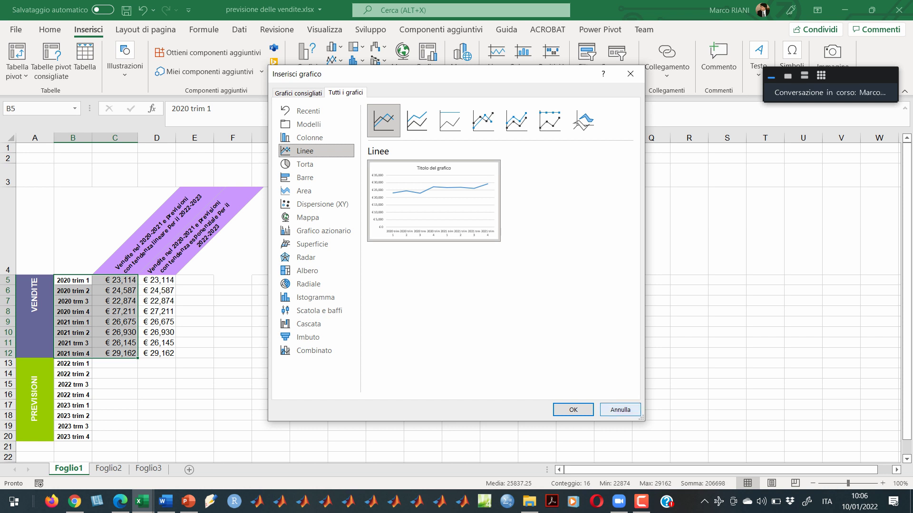
key(Return)
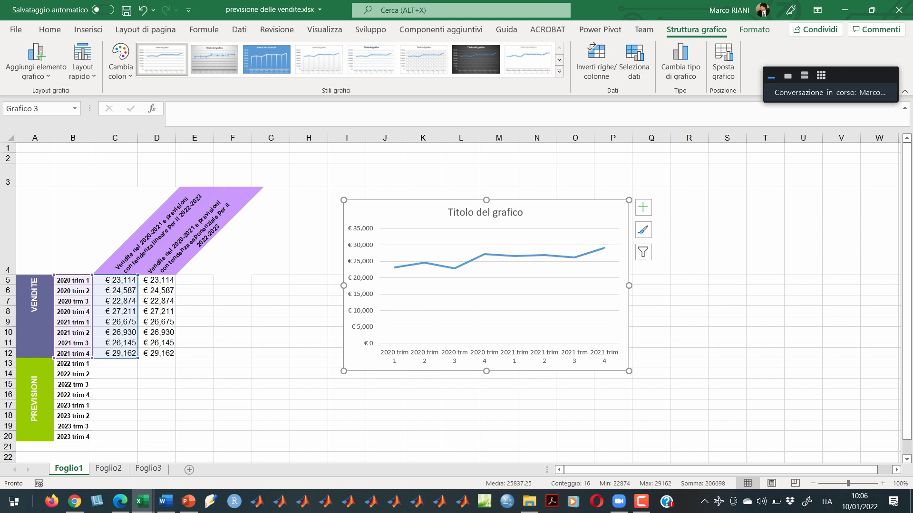
- Open the axis formatting options (Formato asse) for the new chart's vertical axis
click(362, 285)
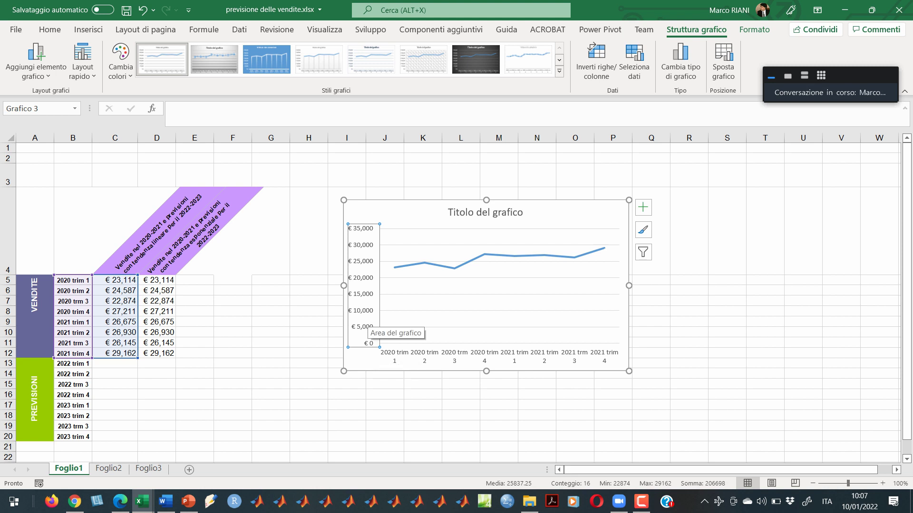
right_click(367, 316)
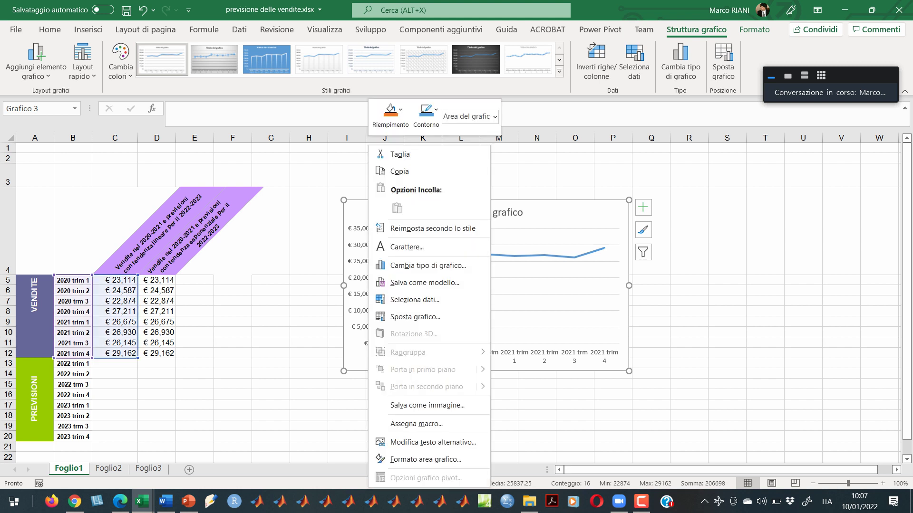
key(Escape)
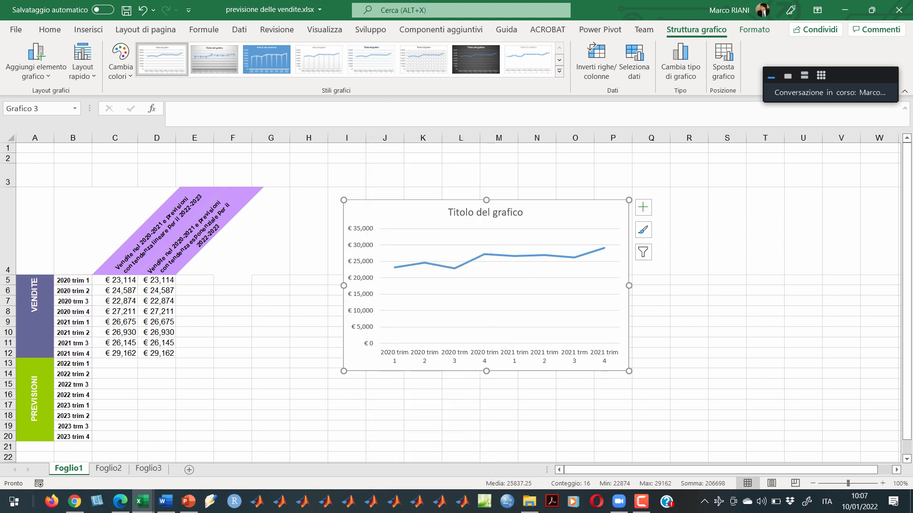
right_click(361, 316)
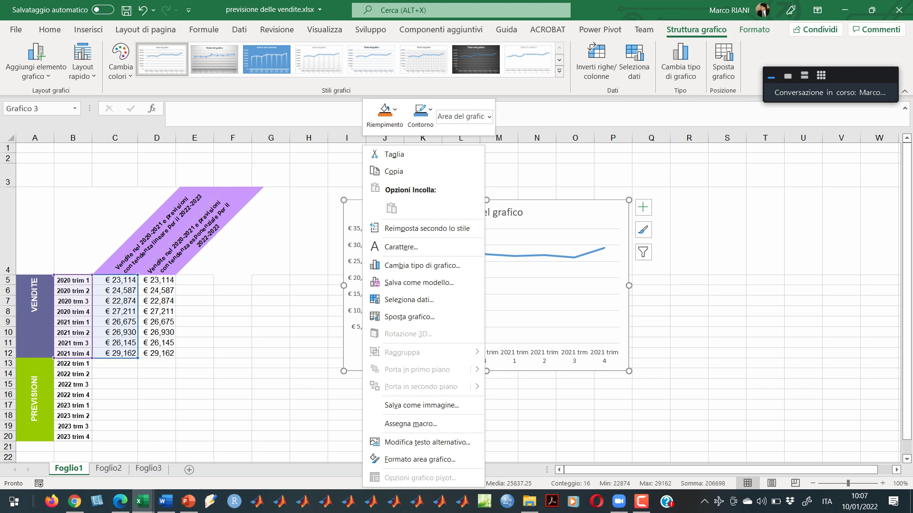
click(362, 316)
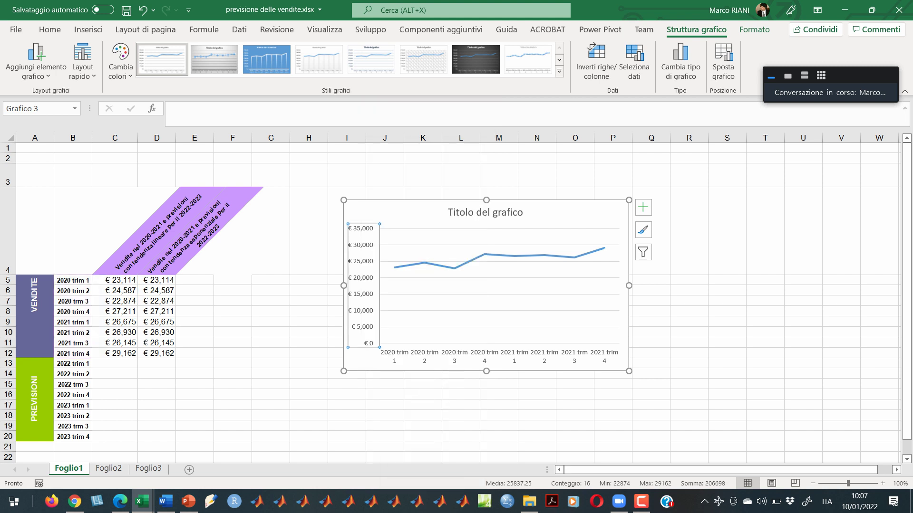
right_click(367, 345)
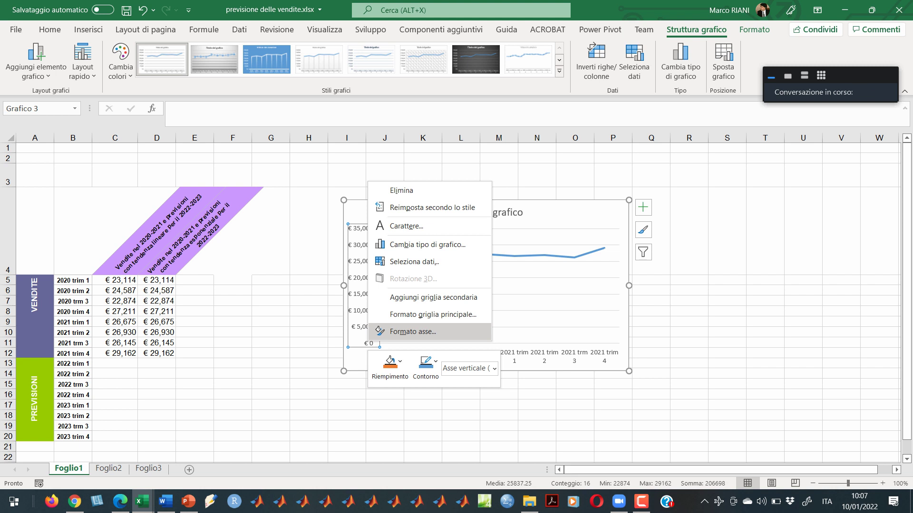
click(413, 332)
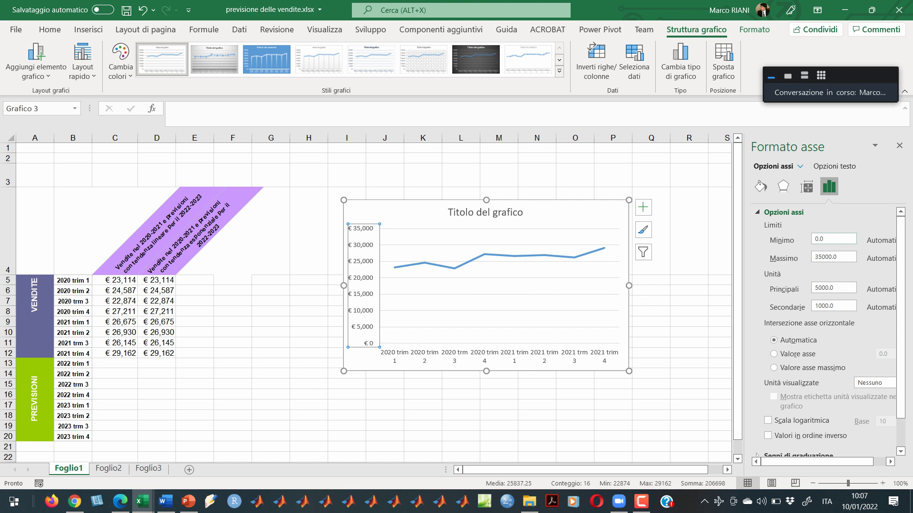
- Set the minimum bound (Minimo) of the chart's vertical axis to 22500
click(819, 239)
text(23000)
key(BackSpace)
key(BackSpace)
key(BackSpace)
key(BackSpace)
text(2500)
click(384, 425)
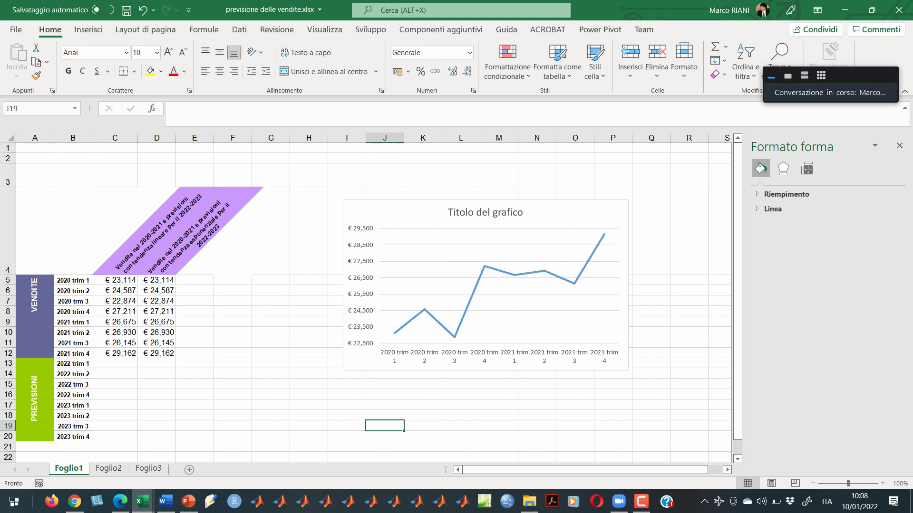
click(361, 286)
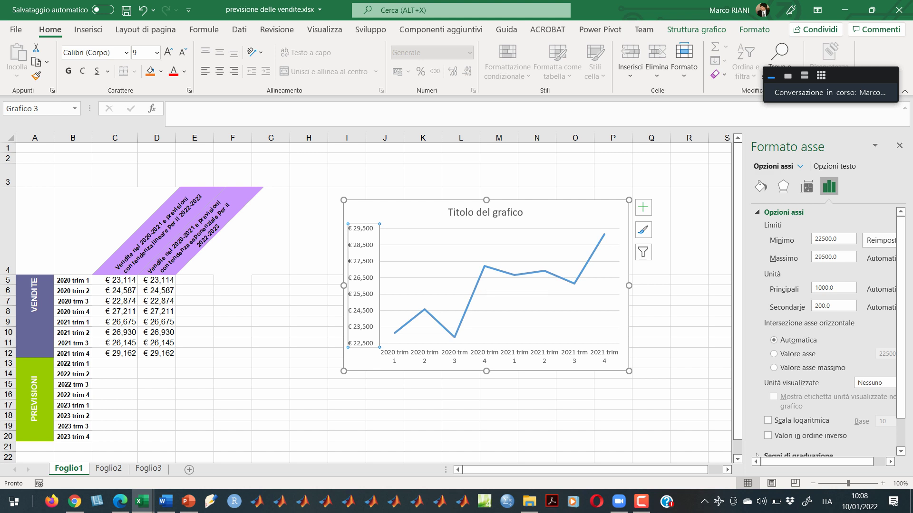
- Try extending the chart's plotted values through C20 and its quarter labels through B20
click(494, 270)
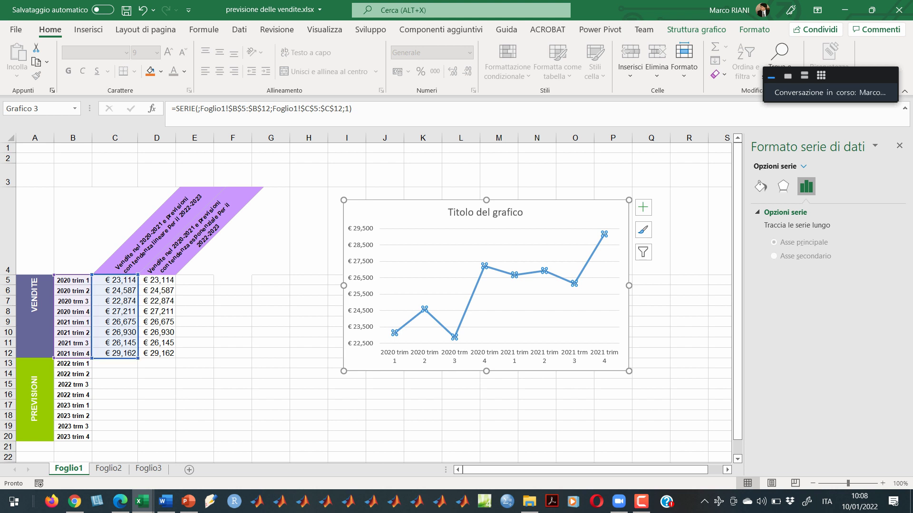
drag(138, 357, 138, 441)
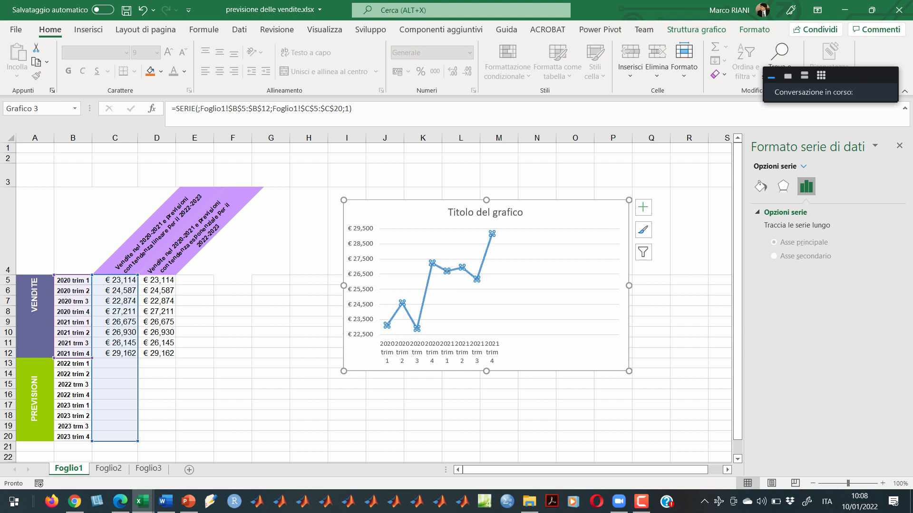
click(431, 263)
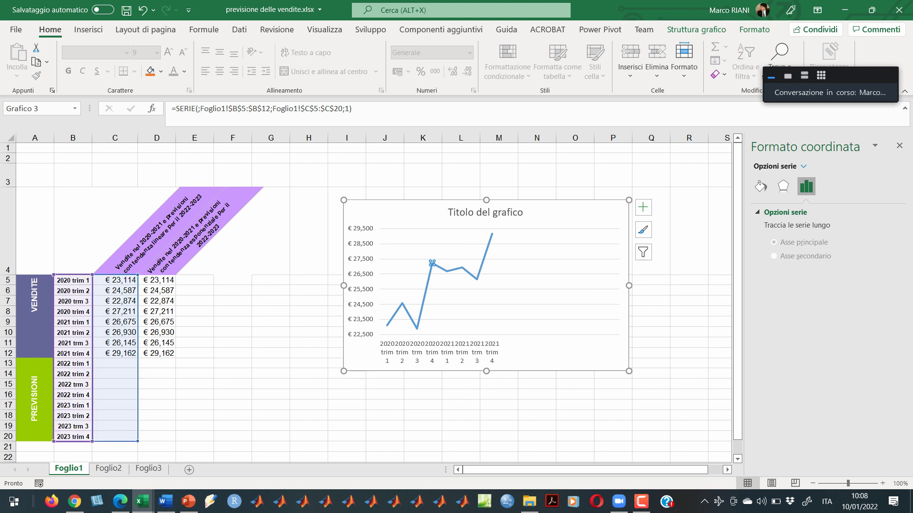
drag(92, 358, 92, 442)
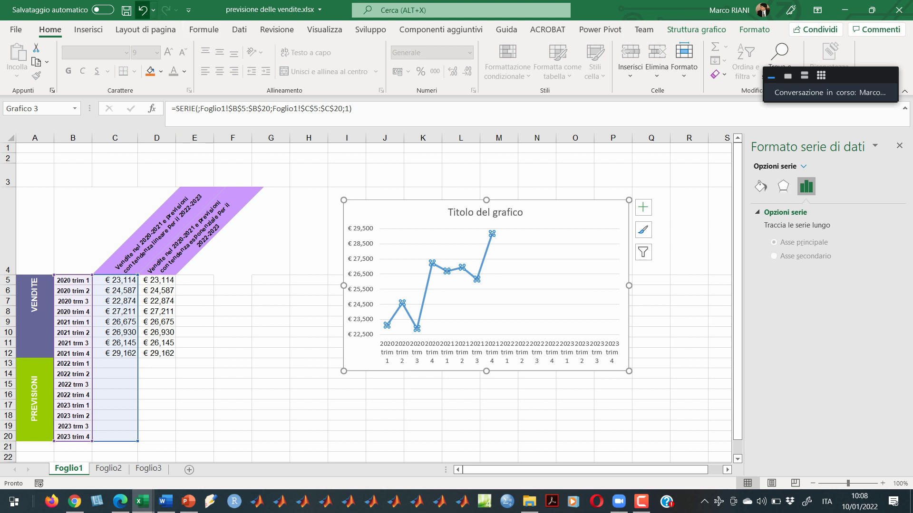
- Undo both chart range extensions and select the original source data B5:C12
click(142, 10)
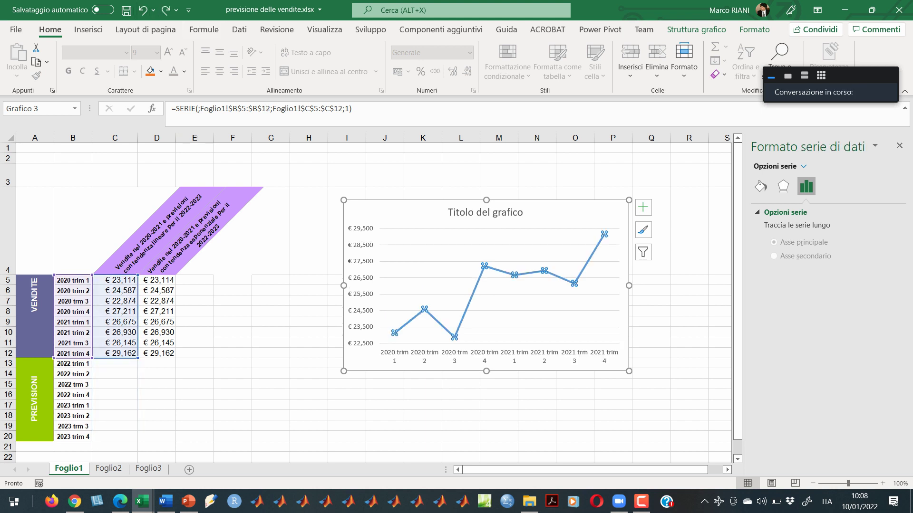
click(270, 343)
drag(73, 280, 114, 353)
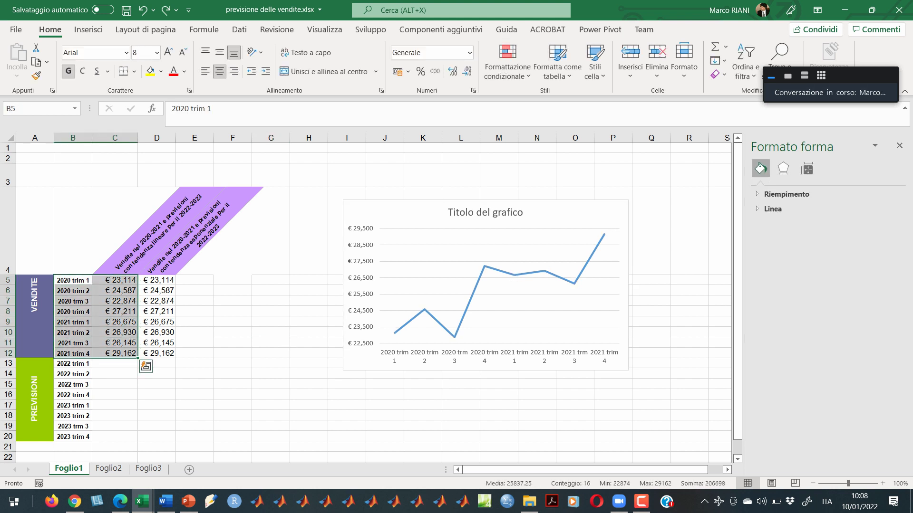
- Extend the line chart's data series to values C5:C20 and category labels B5:B20, covering the 2022-2023 forecast quarters
click(514, 275)
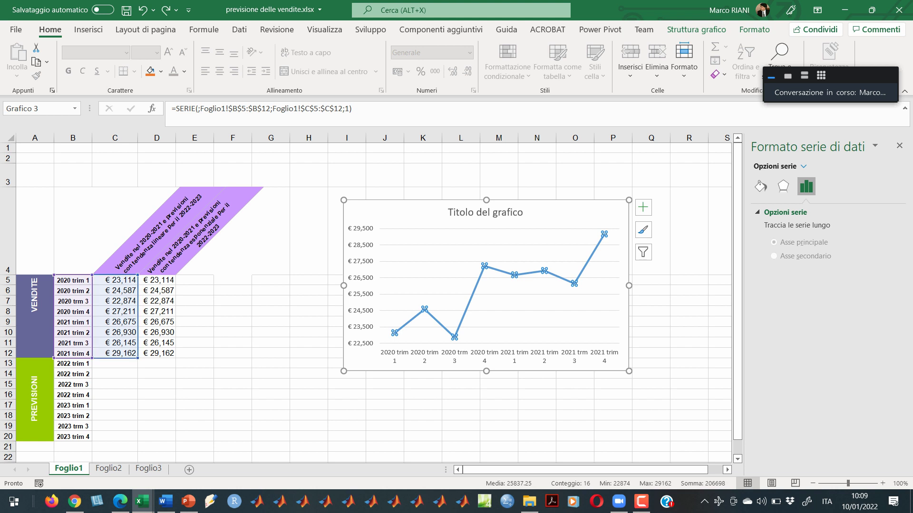
drag(137, 358, 138, 442)
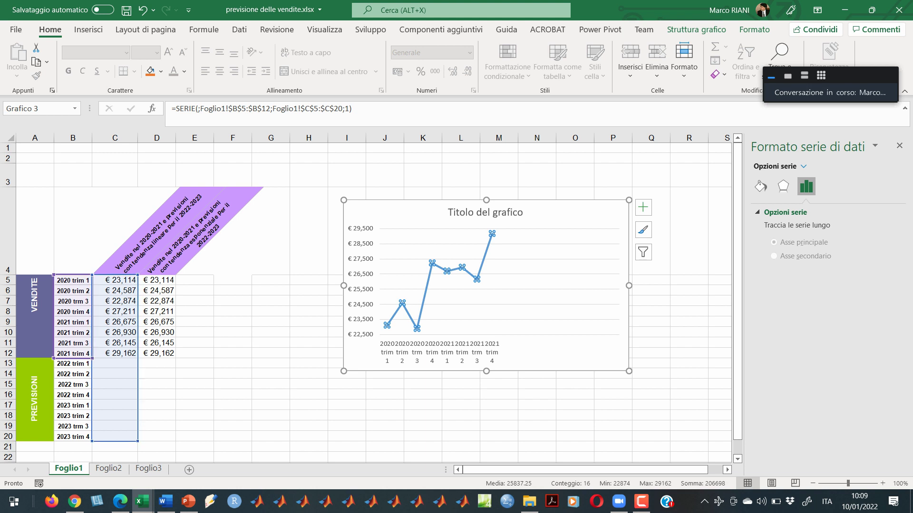
drag(92, 358, 92, 441)
drag(93, 442, 92, 441)
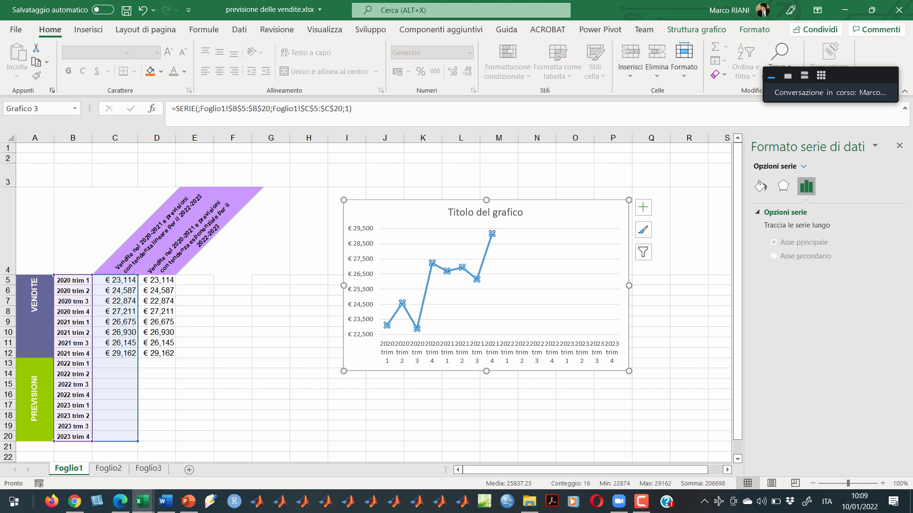
click(232, 402)
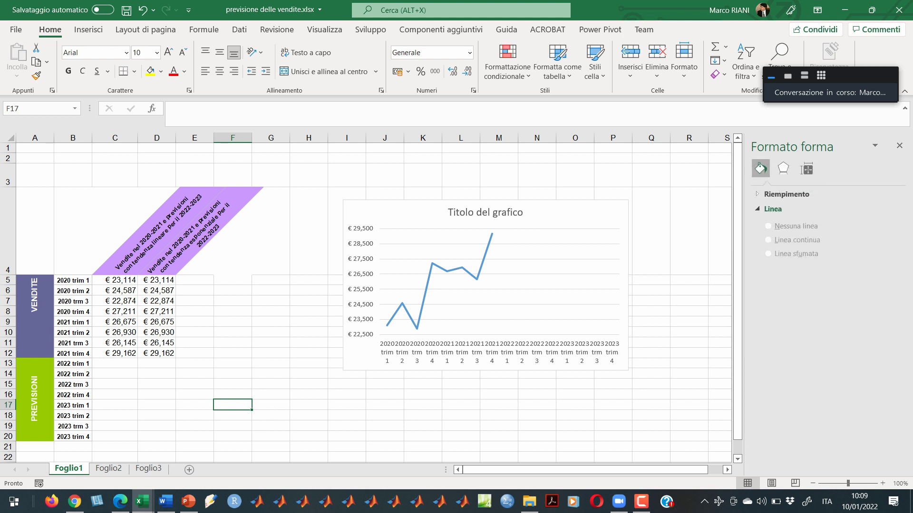
- Extend the sales in C5:C12 through C20 as a linear trend forecast (Tendenza lineare)
click(114, 363)
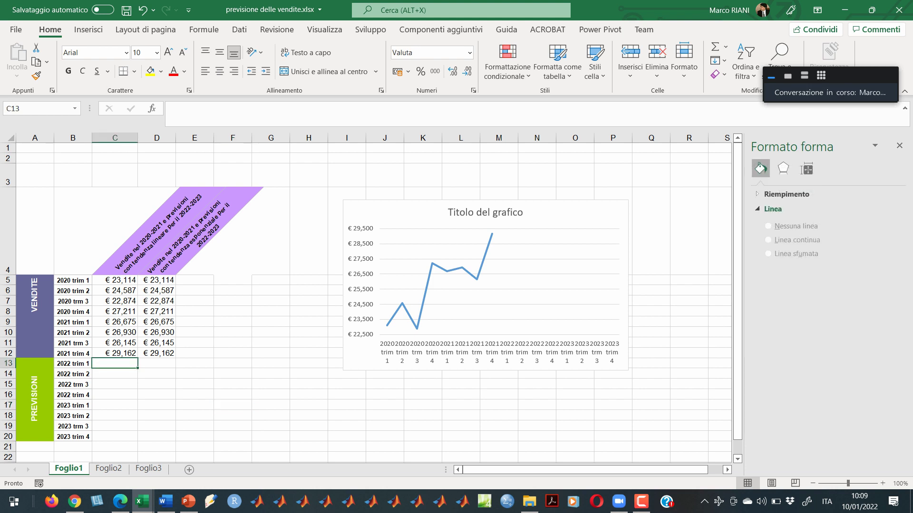
drag(114, 280, 138, 440)
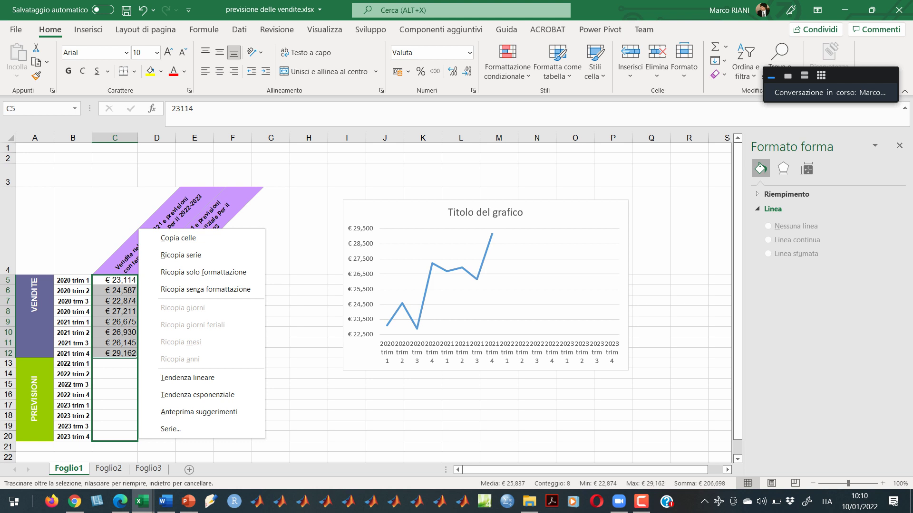
click(187, 378)
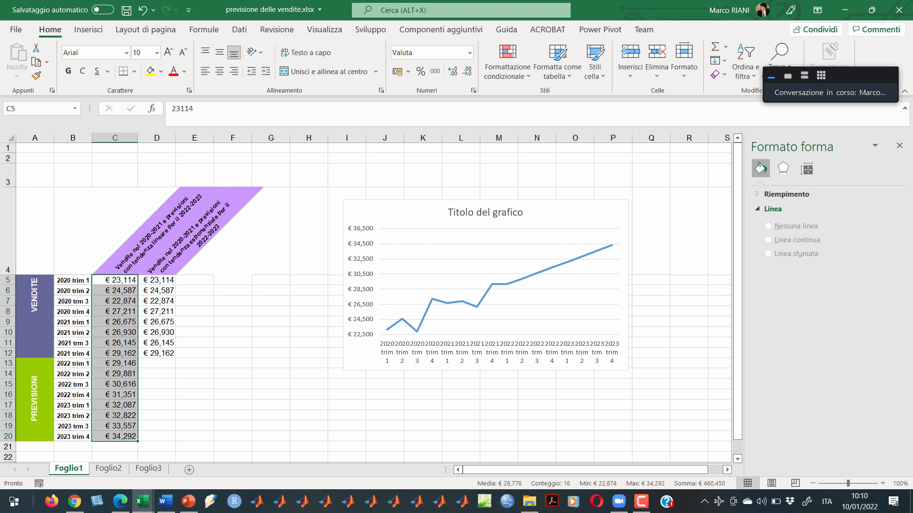
- Switch the chart's plotted values to D5:D20 and extend the sales in D5:D12 through D20 with an exponential trend (Tendenza esponenziale)
click(552, 267)
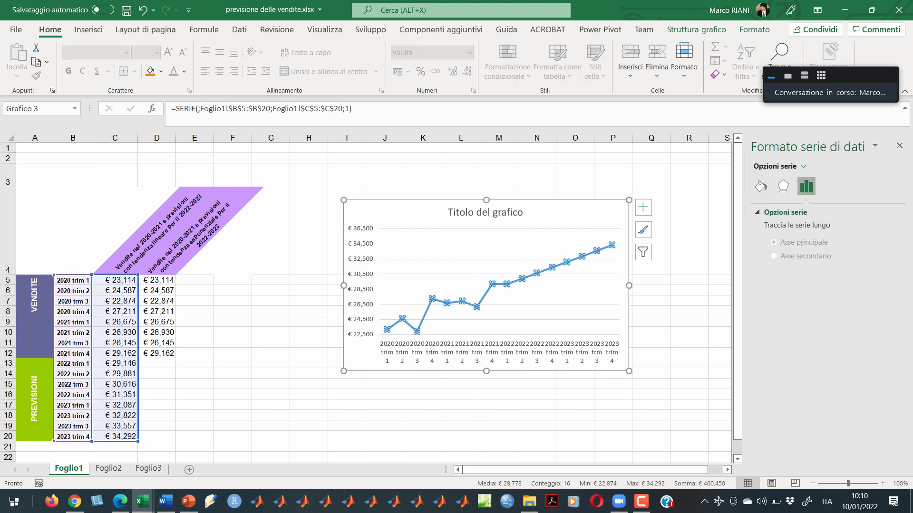
drag(139, 356, 177, 357)
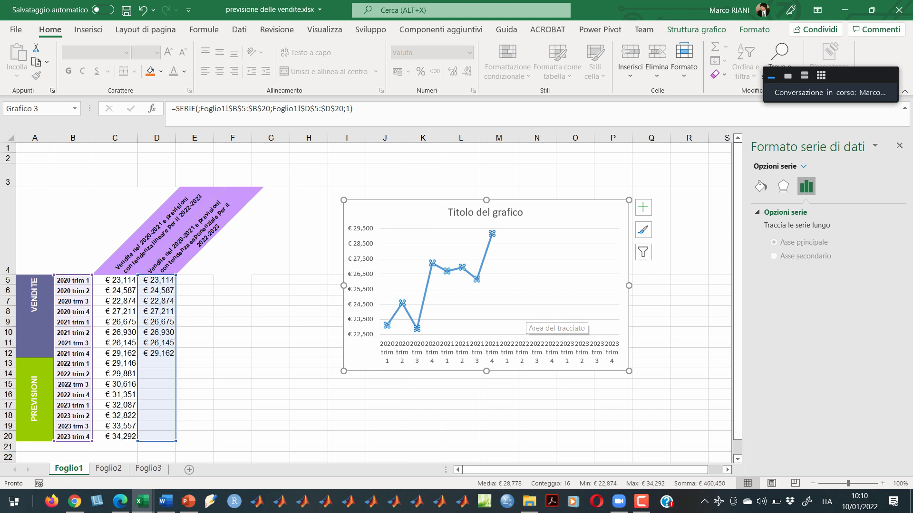
click(156, 280)
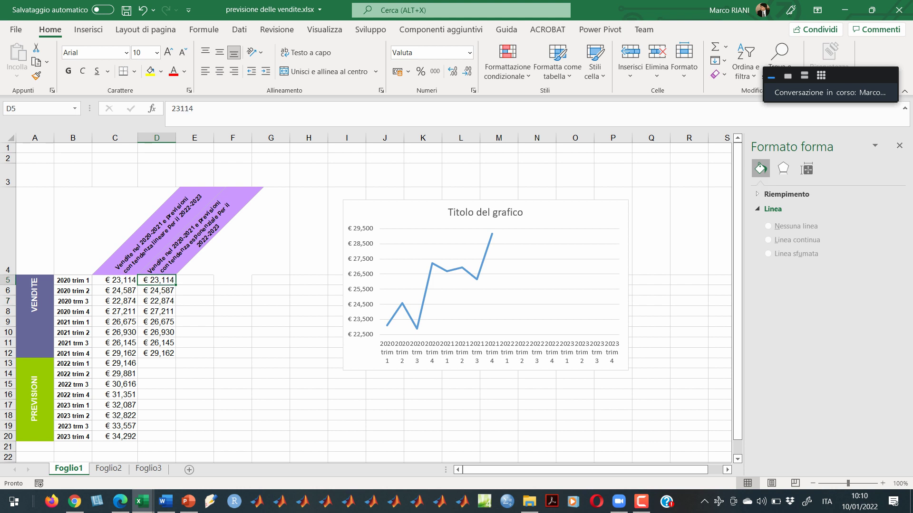
key(shift+Down)
key(shift+Down)
key(shift+Down)
key(shift+Down)
key(shift+Down)
key(shift+Down)
key(shift+Down)
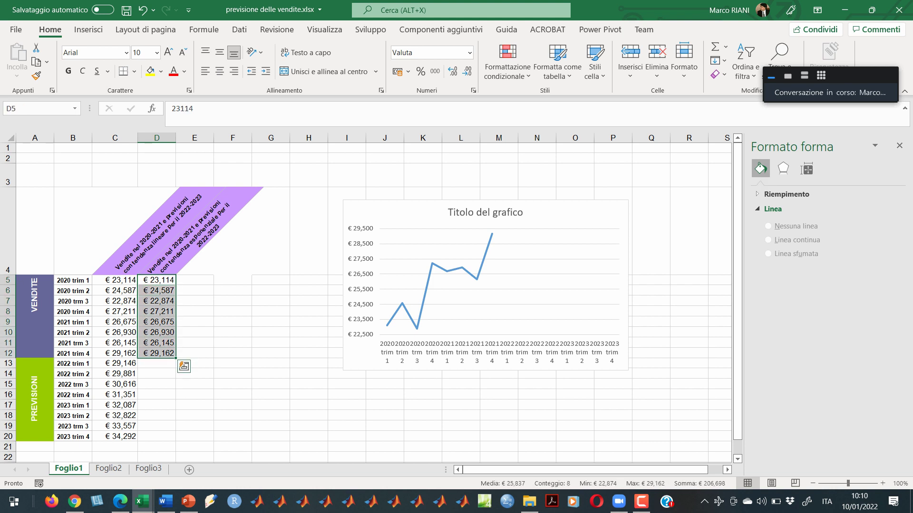
drag(175, 358, 170, 441)
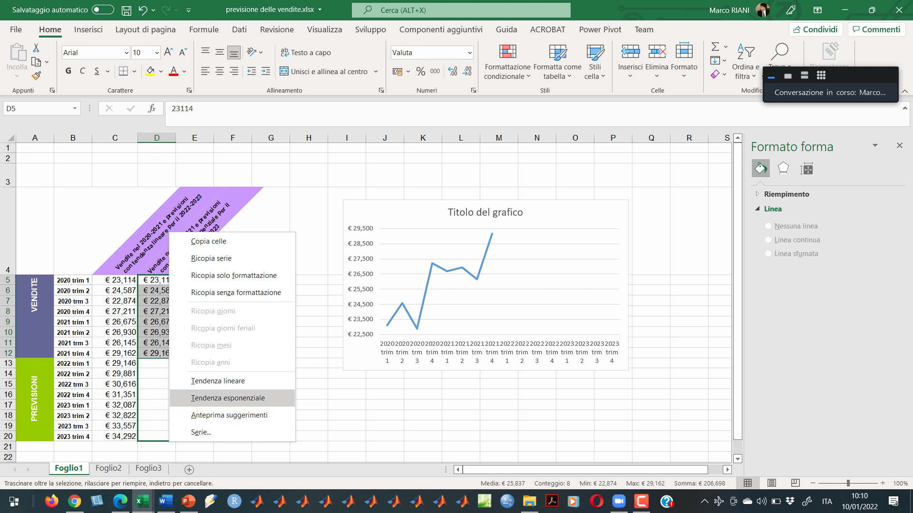
key(Return)
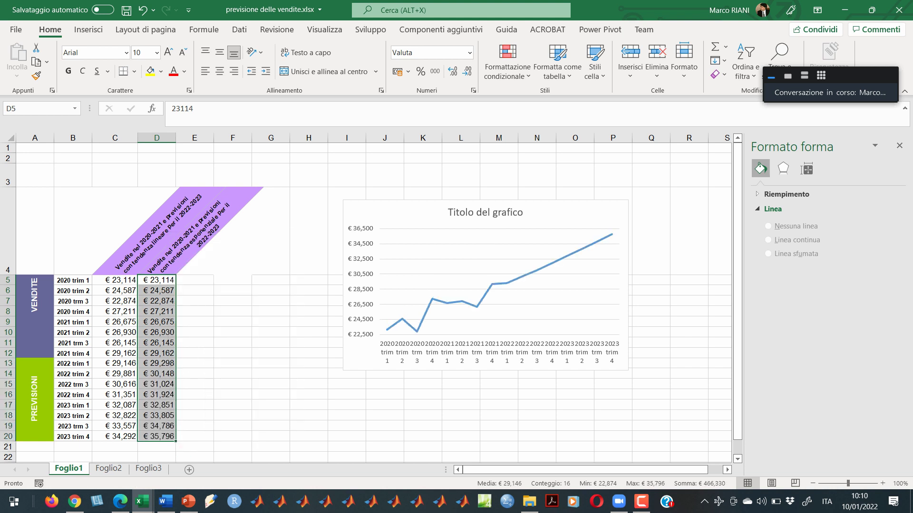
- Enlarge the line chart so it reaches column Q and row 19
click(624, 367)
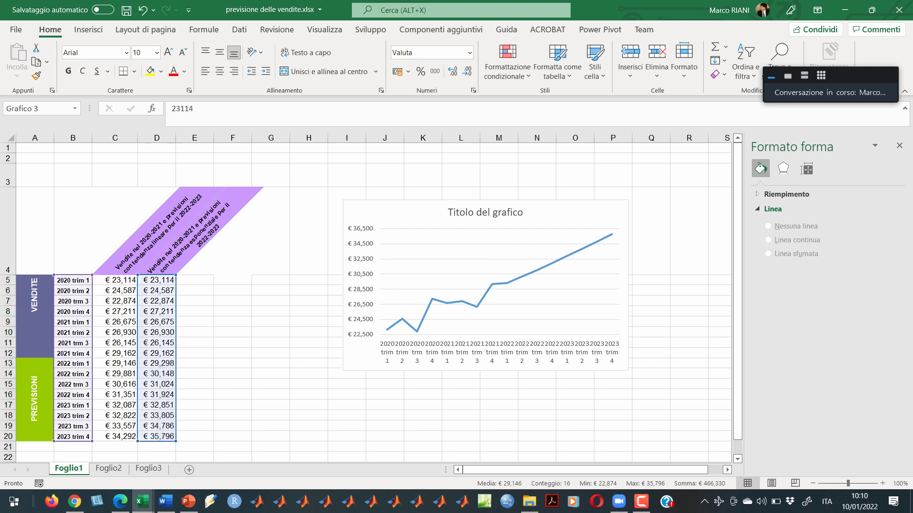
drag(628, 372, 676, 429)
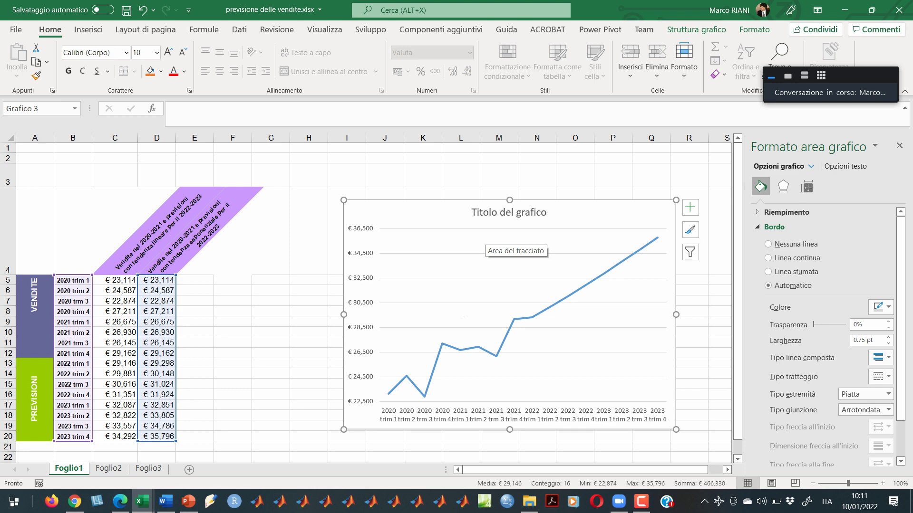
- Switch to the RBM2022.pptx presentation in PowerPoint and go to the "Formattazione avanzata" exercise slide
key(alt+Tab)
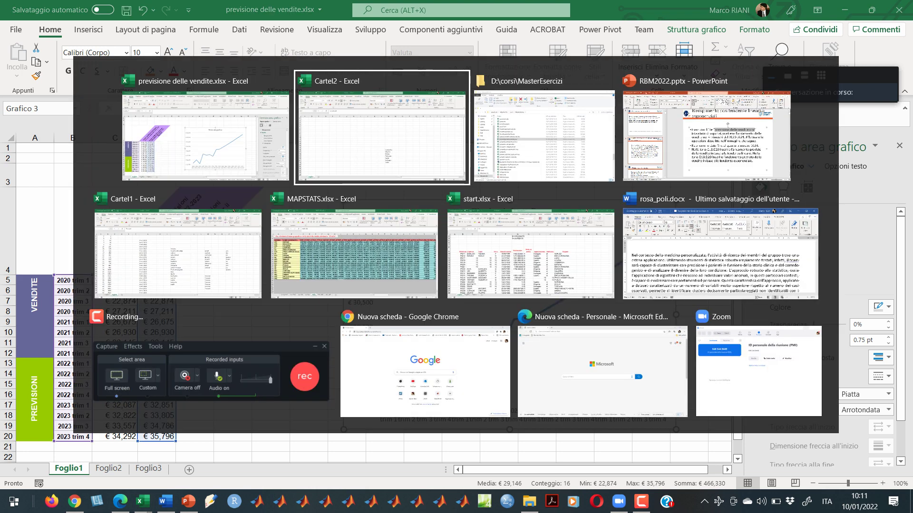
key(alt+Tab)
key(alt+Tab)
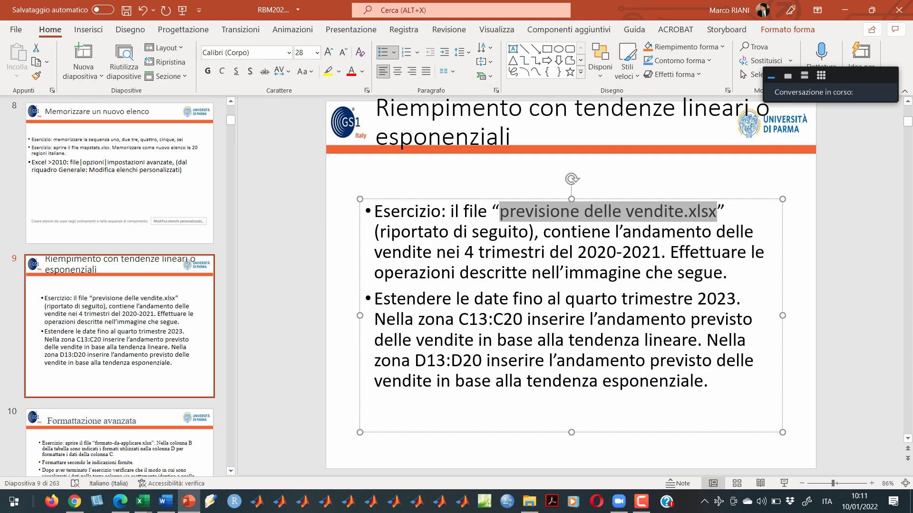
key(Page_Down)
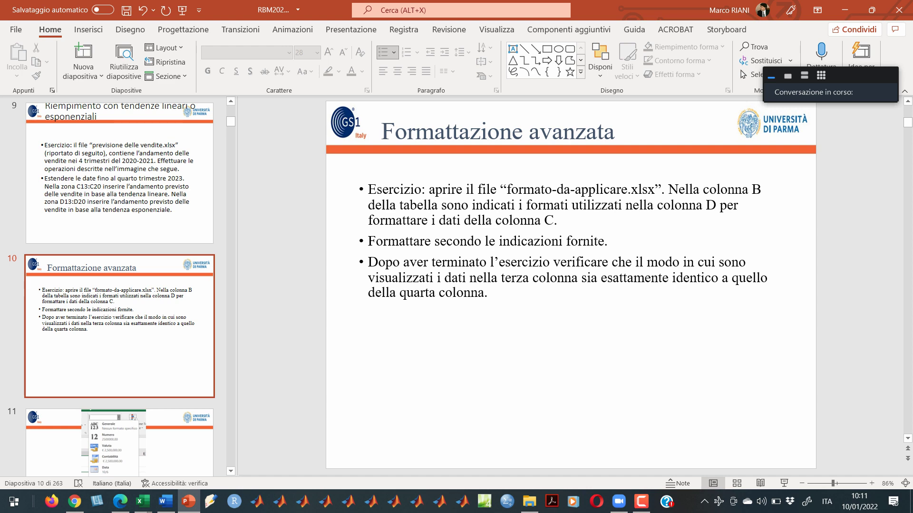
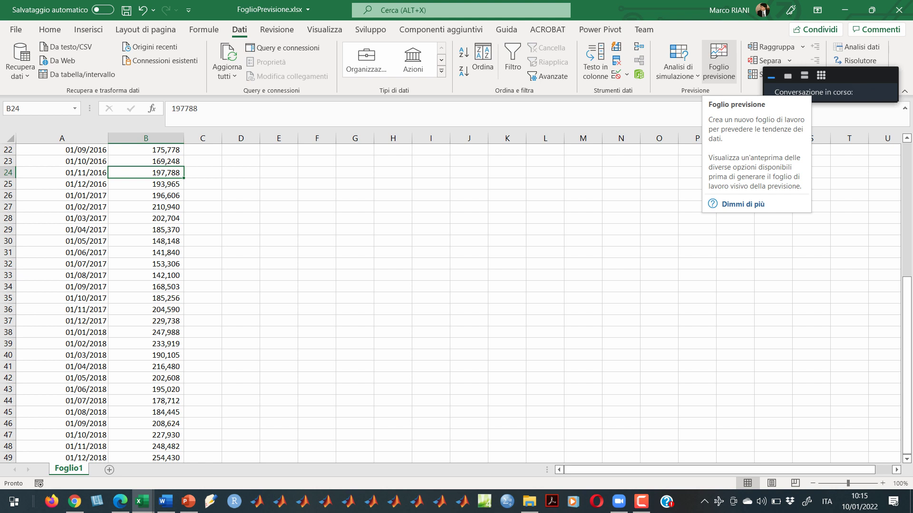
click(718, 62)
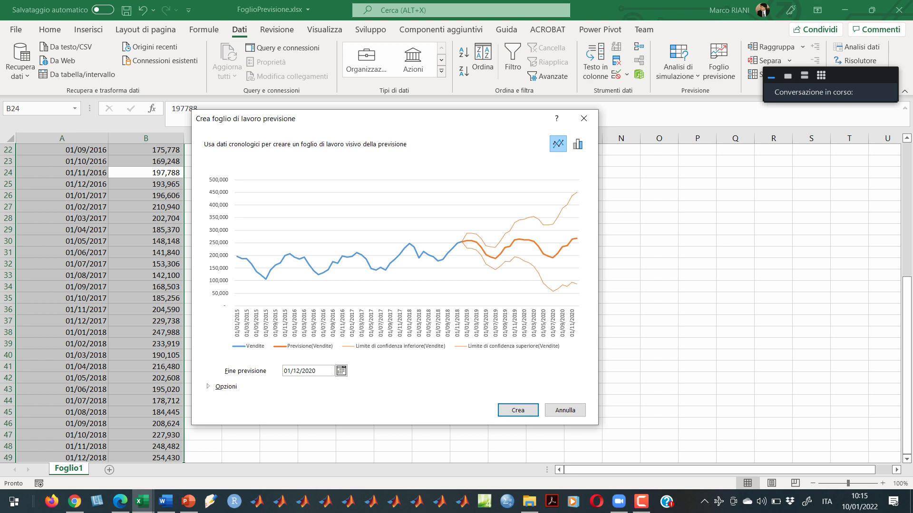
click(564, 410)
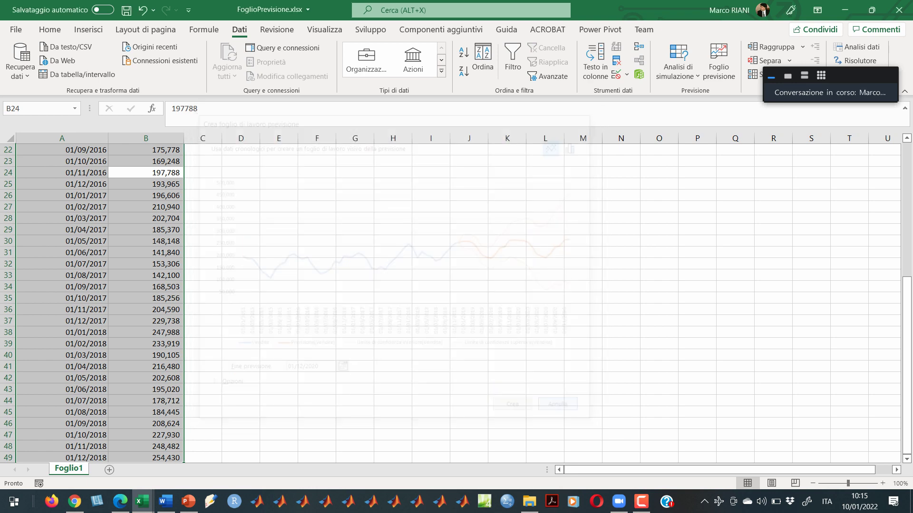
click(696, 343)
click(468, 309)
click(393, 309)
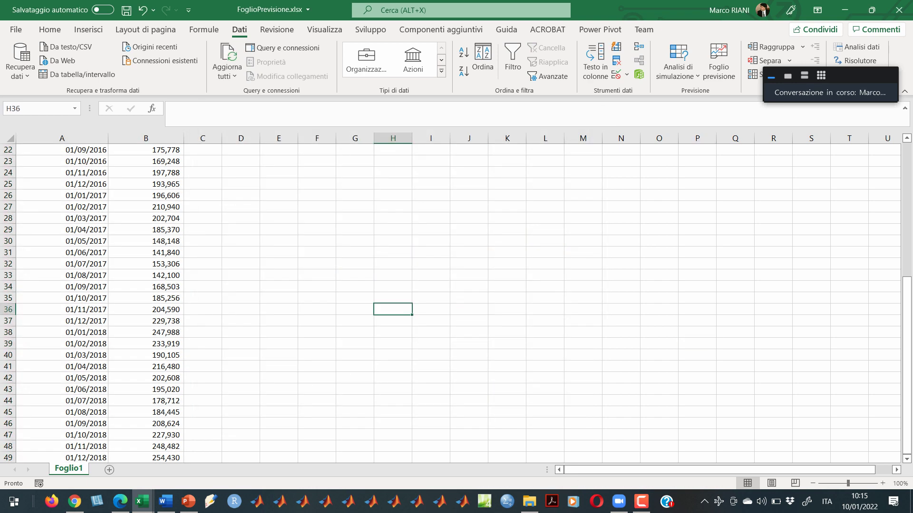
click(507, 286)
click(469, 252)
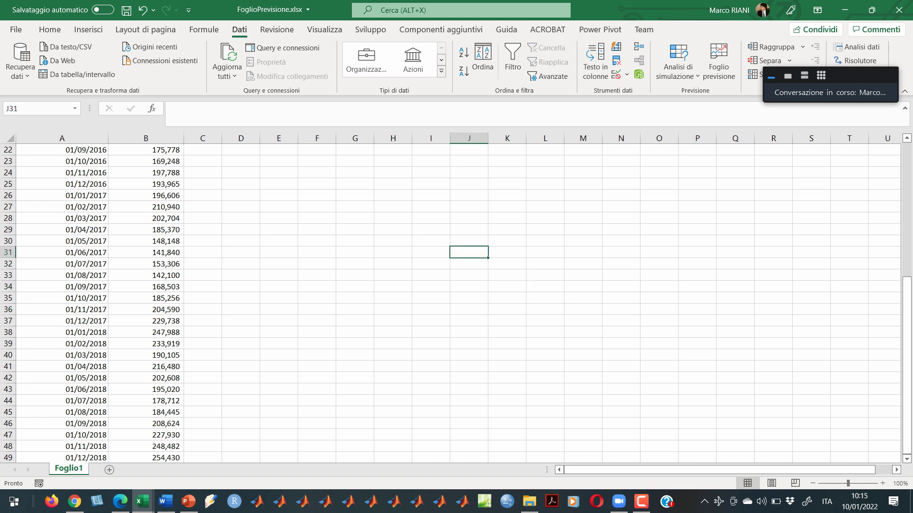
click(469, 286)
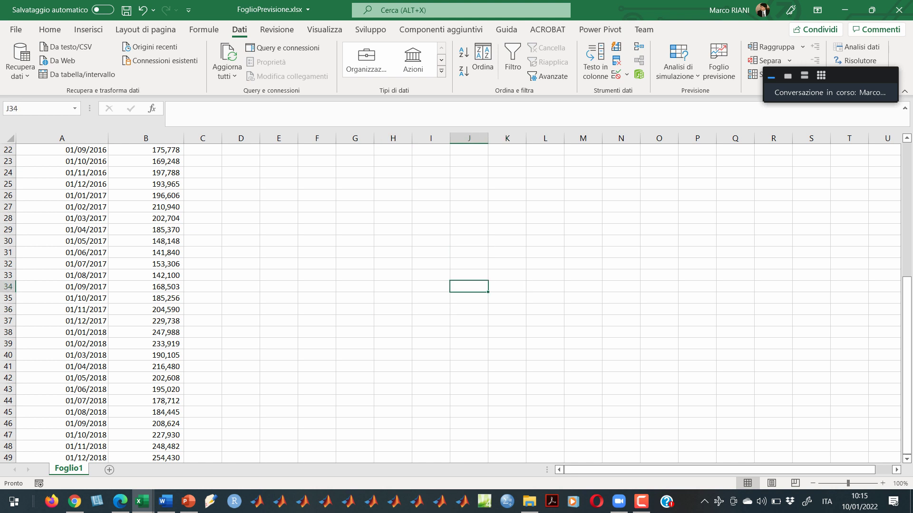
click(469, 263)
- Create a line-chart forecast sheet from the monthly sales data, ending on 01/12/2020, and delete the chart on the new sheet
click(146, 263)
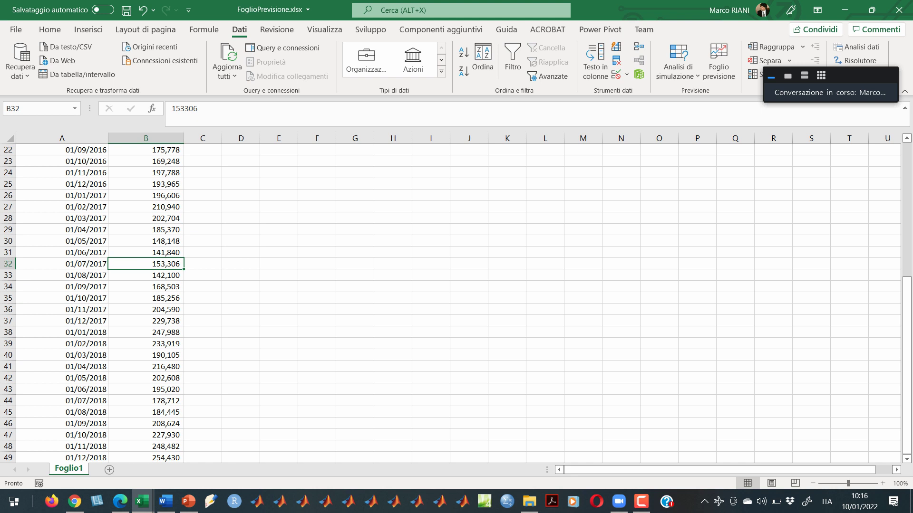
click(718, 62)
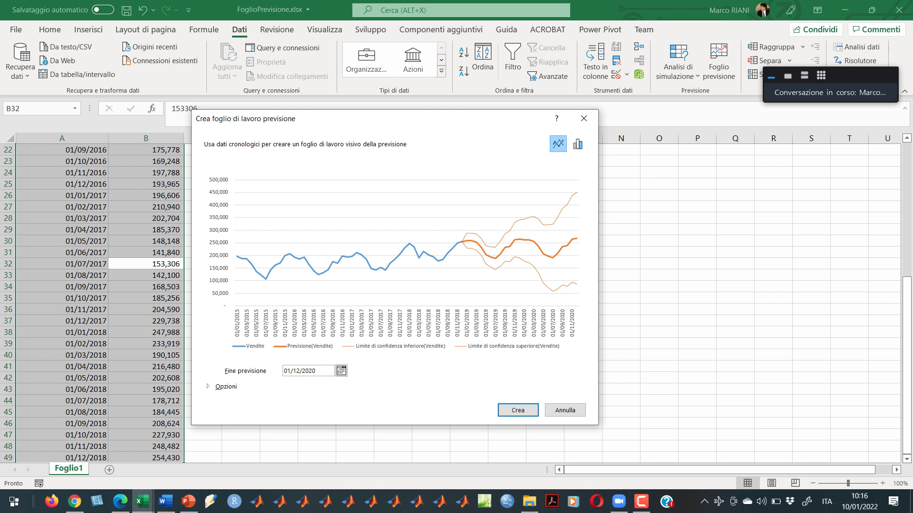
click(518, 410)
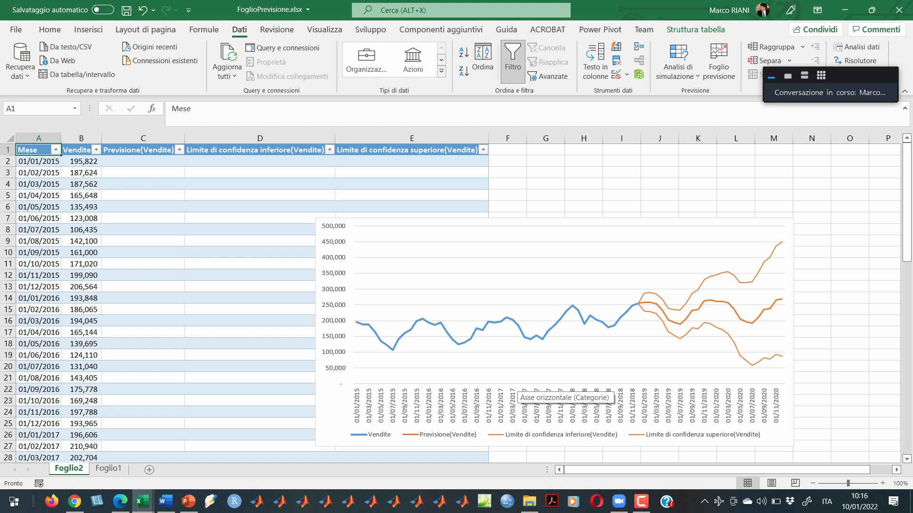
click(492, 223)
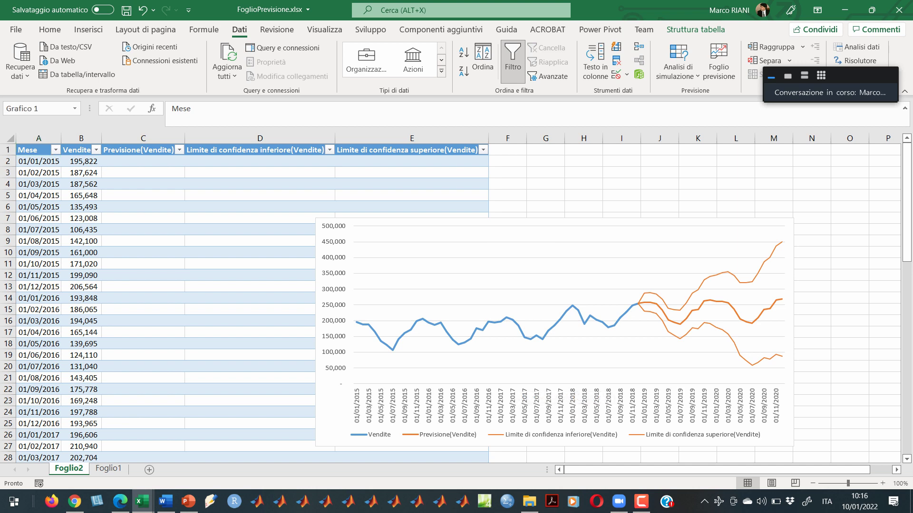
key(Delete)
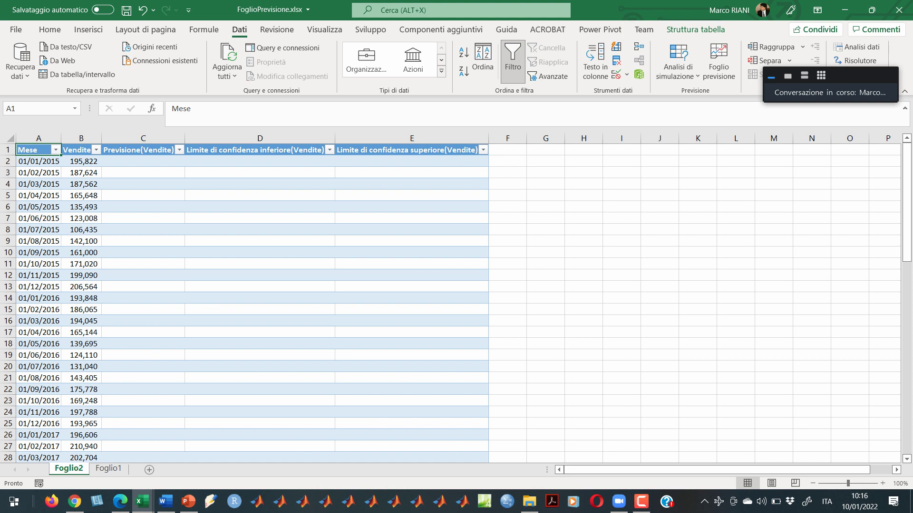
- Examine the forecast and the lower and upper confidence limits from row 49 down, including the forecast formula in C50
click(82, 241)
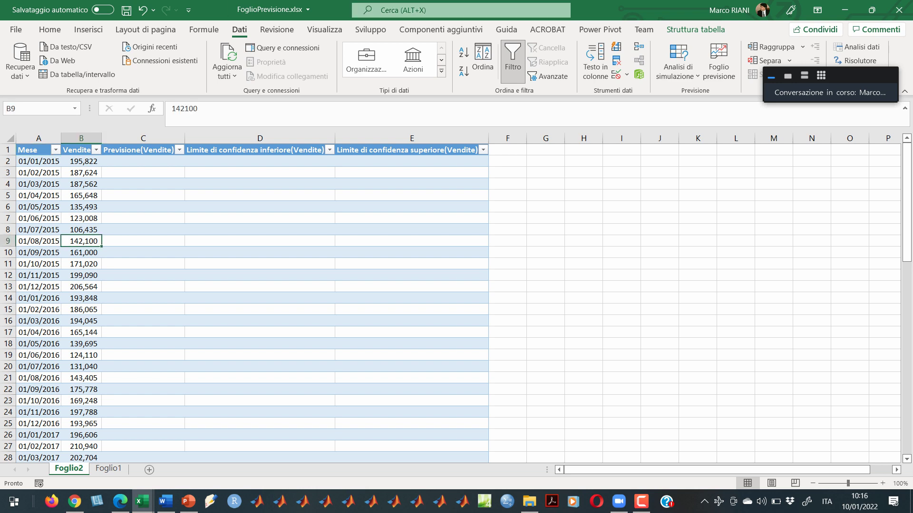
scroll(457, 304, down, 16)
scroll(457, 304, up, 5)
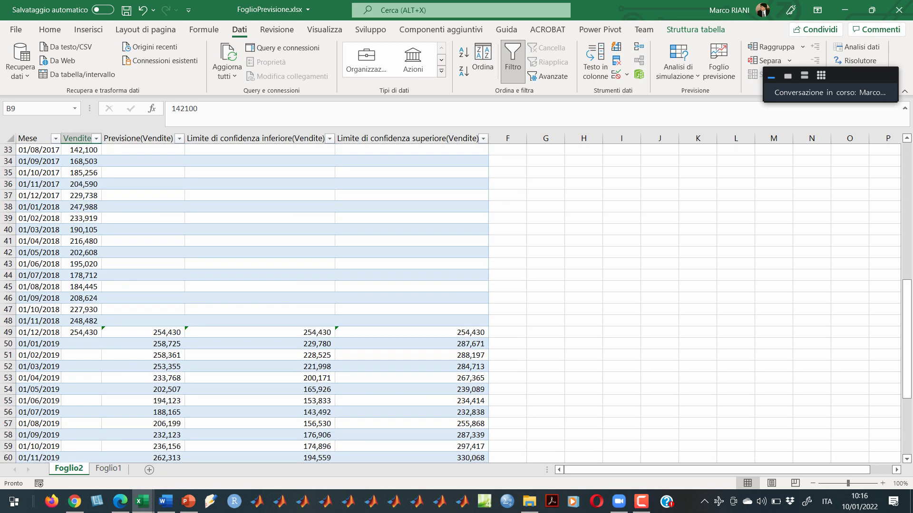
click(142, 333)
click(260, 332)
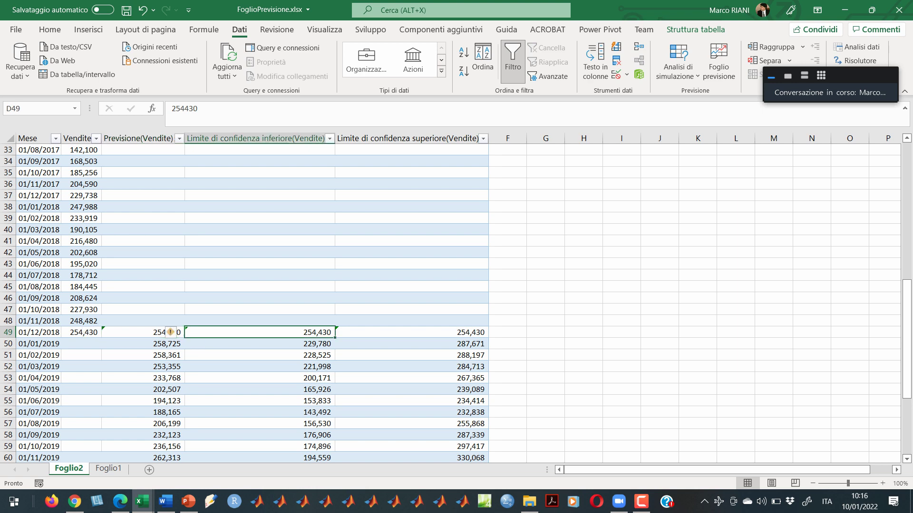
click(412, 332)
click(260, 344)
click(142, 332)
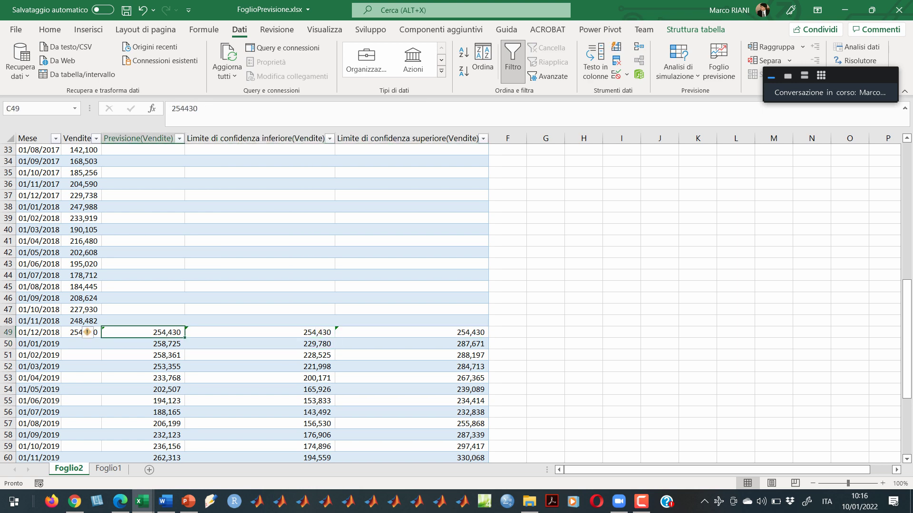
click(259, 138)
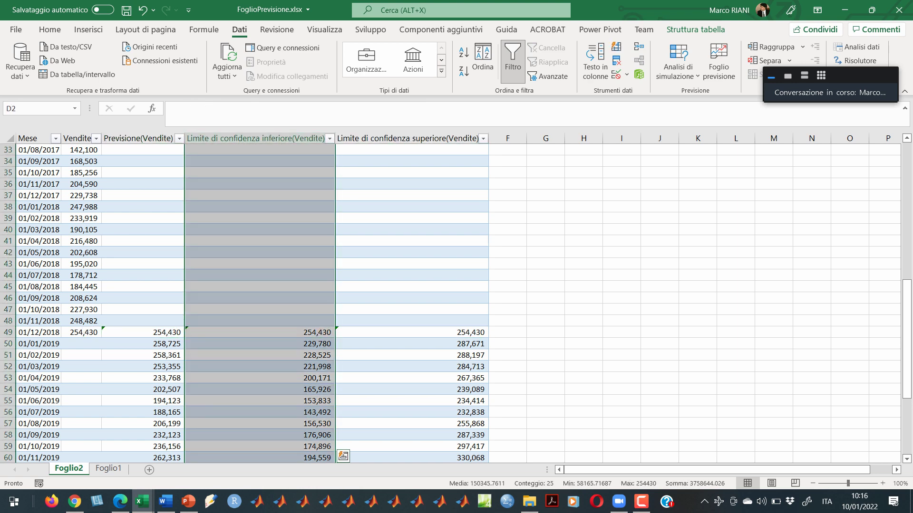
click(412, 150)
click(411, 219)
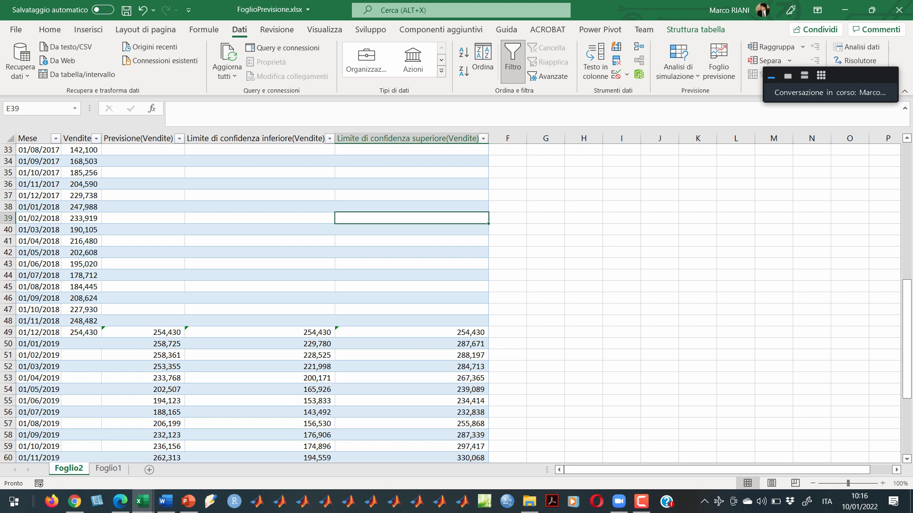
click(143, 343)
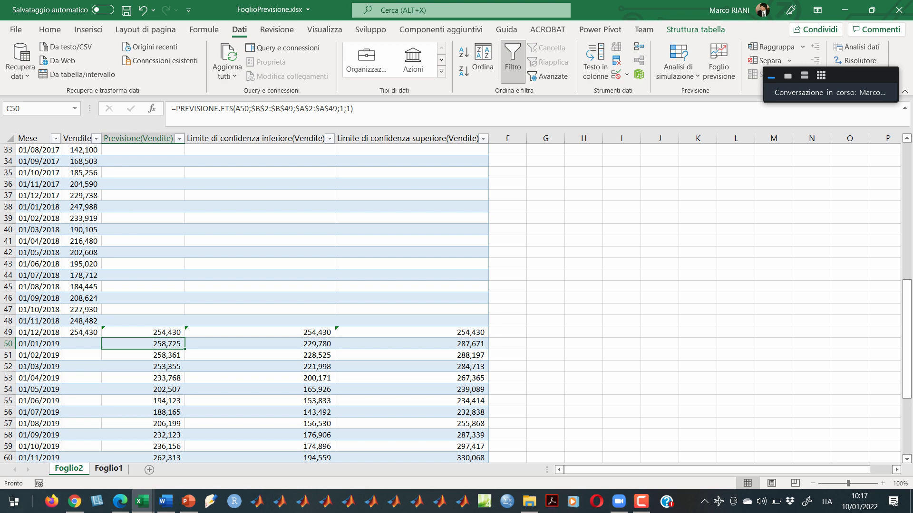
- Try a forecast of the Foglio1 monthly sales with the confidence interval raised to 99%, and cancel without creating the sheet
click(109, 469)
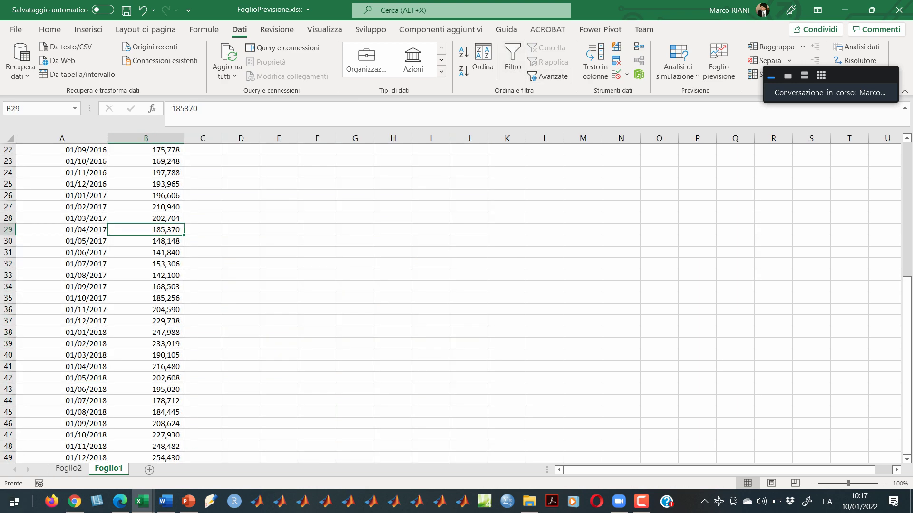
click(718, 62)
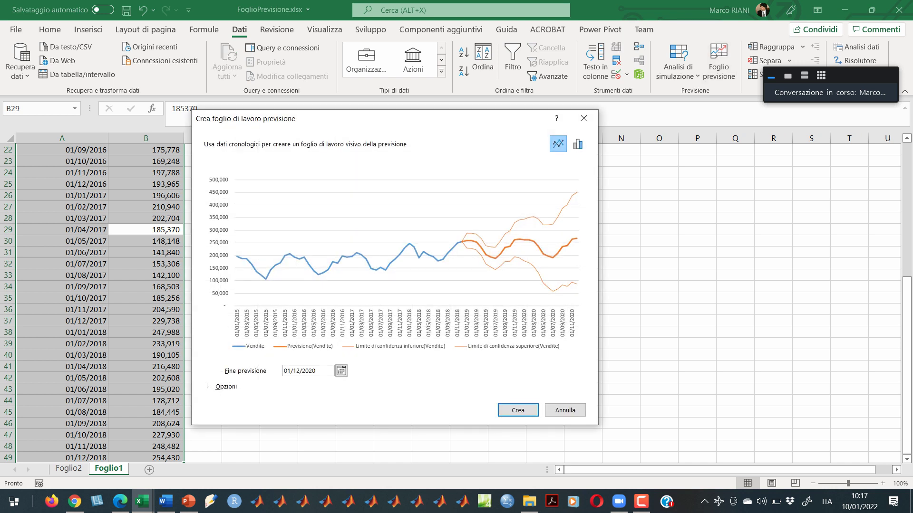
key(alt+o)
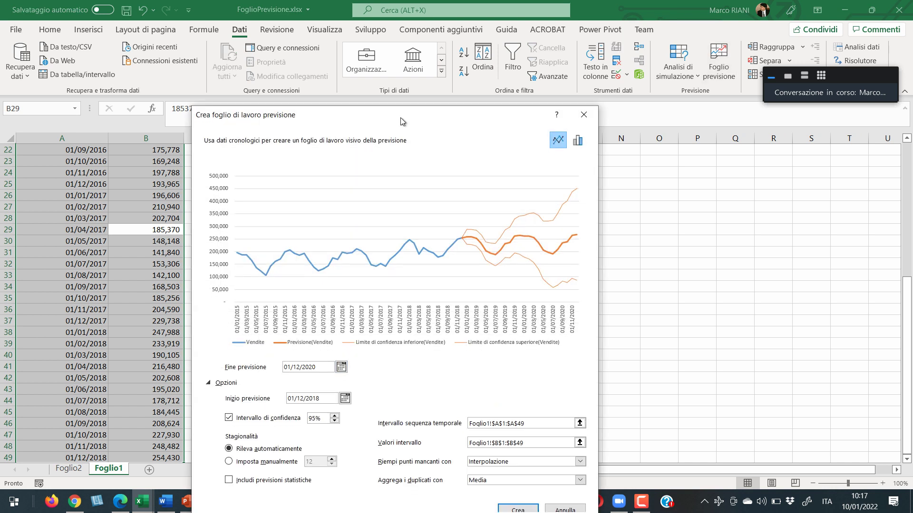
key(Up)
key(Up)
key(Up)
key(Up)
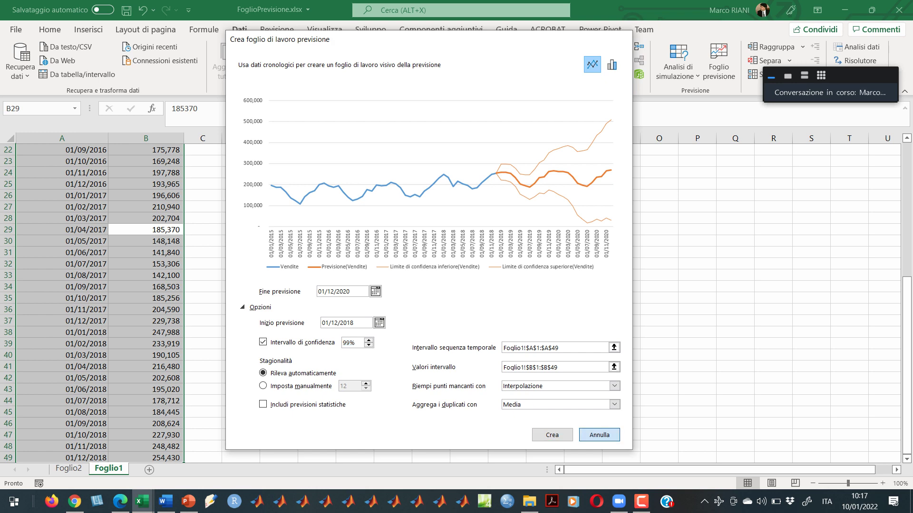
click(599, 435)
- Clear the Foglio1 sales values for 01/12/2016, 01/03/2017, 01/08/2017 and 01/09/2017 (cells B25, B28, B33 and B34)
click(145, 264)
click(146, 184)
key(Delete)
key(Down)
key(Down)
key(Down)
key(Delete)
key(Down)
key(Down)
key(Down)
key(Down)
key(Down)
key(Delete)
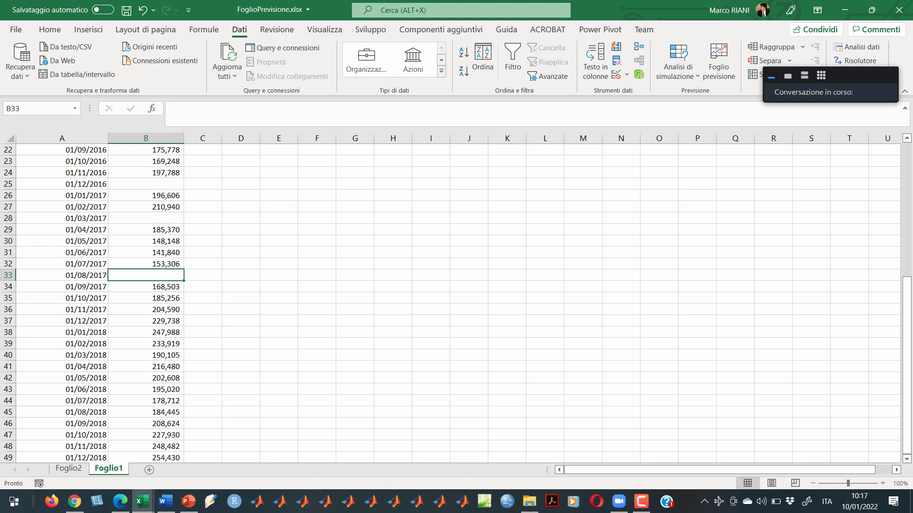
key(shift+Down)
key(Delete)
key(Up)
key(Up)
key(Up)
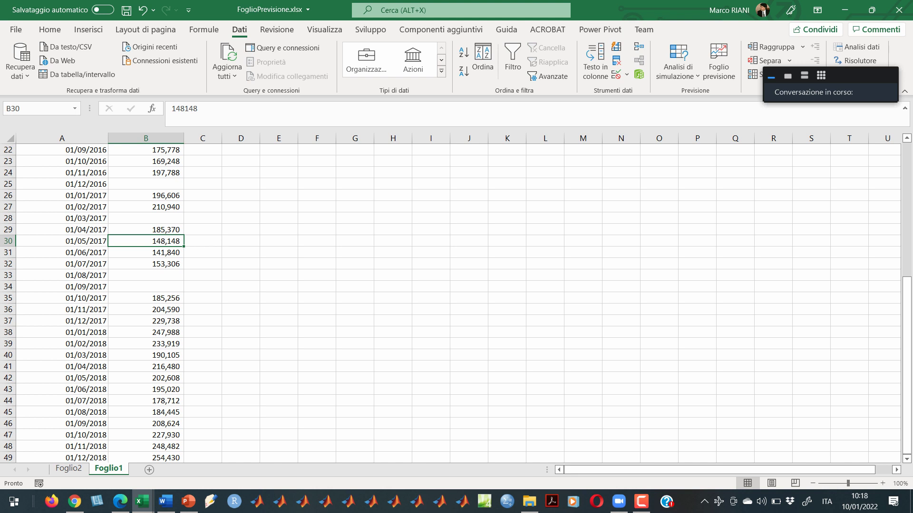
click(370, 29)
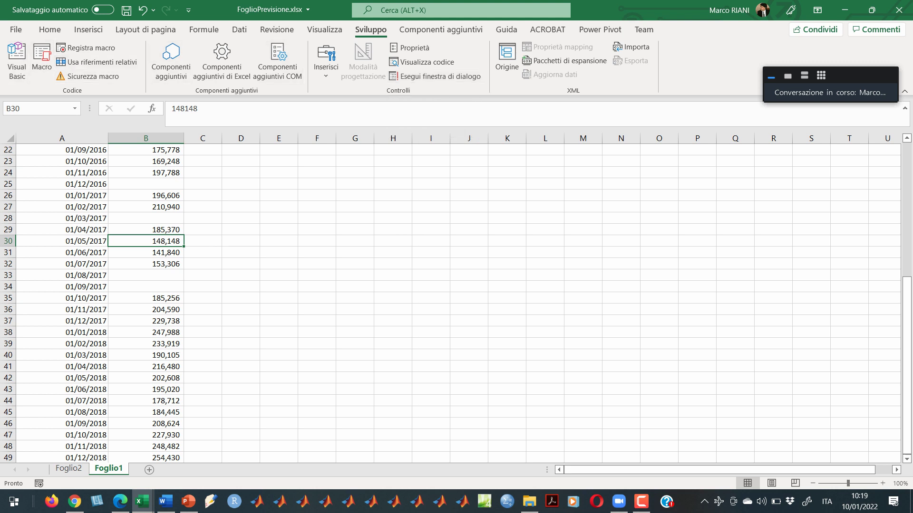
click(326, 59)
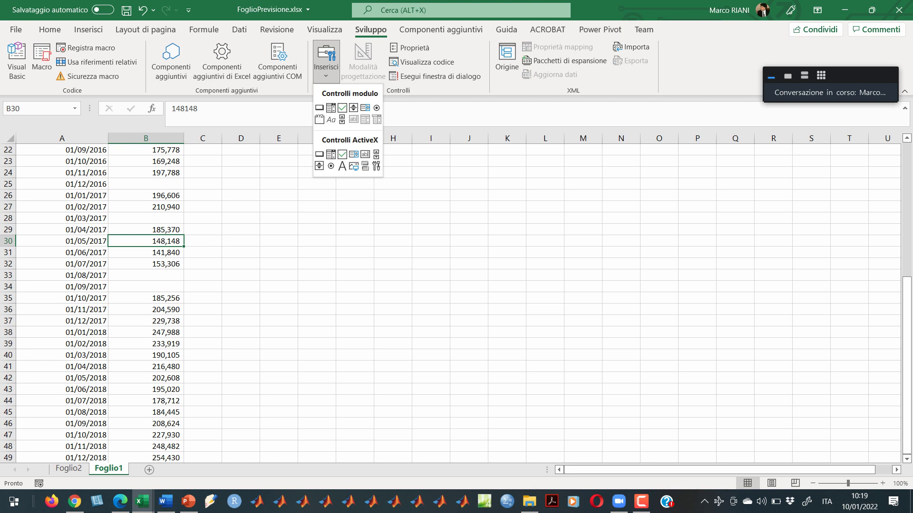
key(Escape)
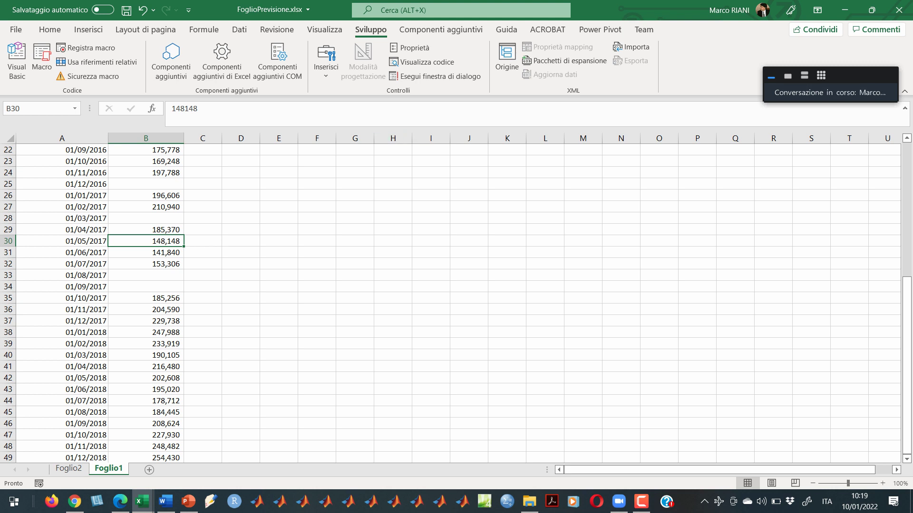
- Create a forecast sheet from the incomplete sales data, ending on 01/12/2020, at 95% confidence, with missing points filled by Interpolazione
click(62, 252)
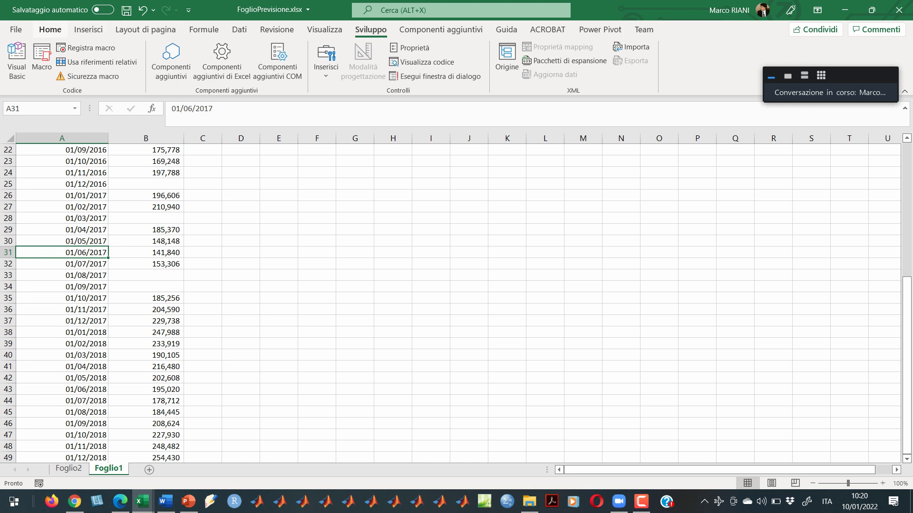
click(239, 30)
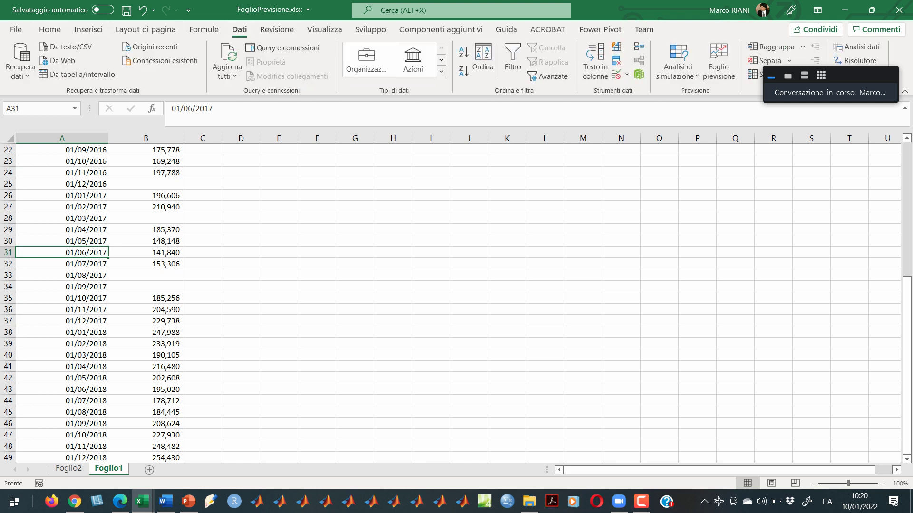
click(718, 62)
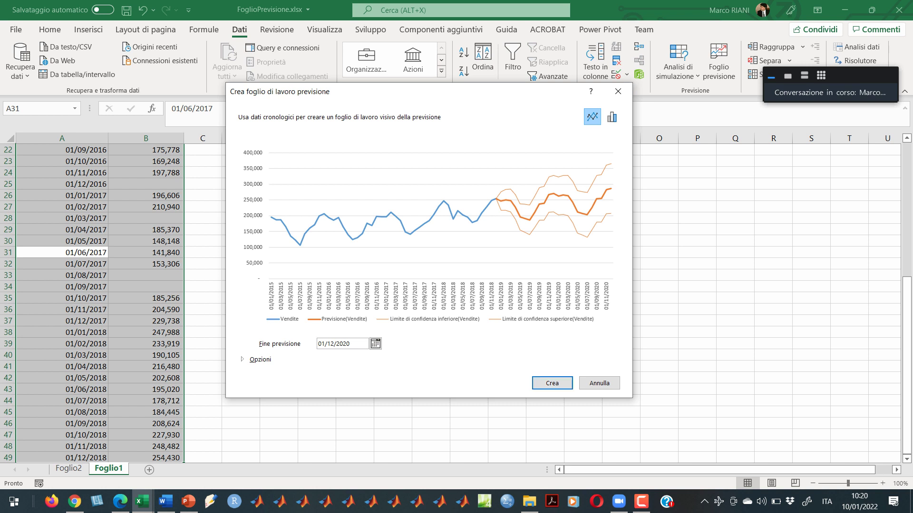
key(alt+o)
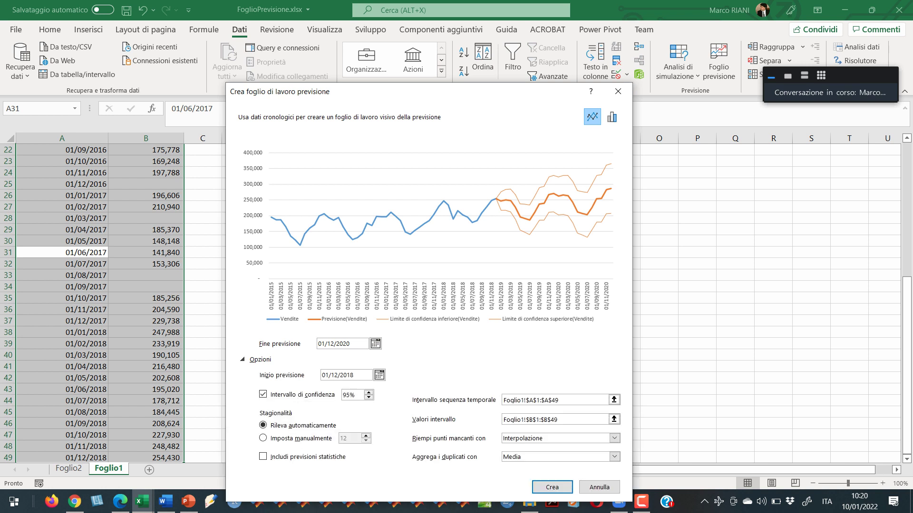
click(614, 438)
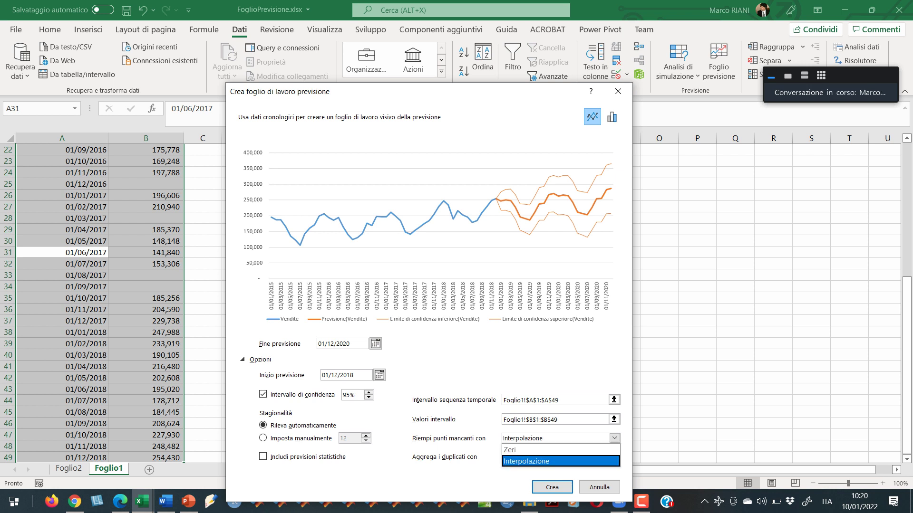
key(Return)
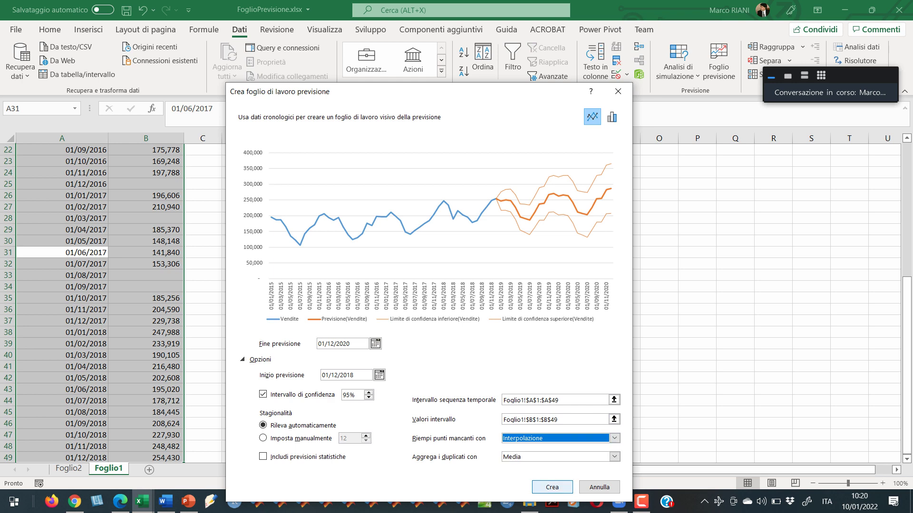
click(552, 487)
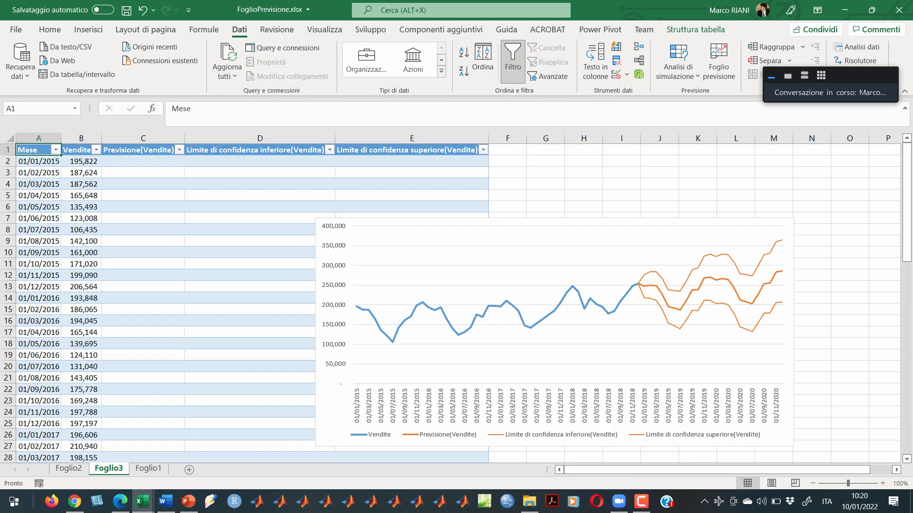
- Examine the interpolated sales values and the chart's Vendite series on the new forecast sheet, comparing them with the source data in Foglio1
scroll(451, 304, down, 18)
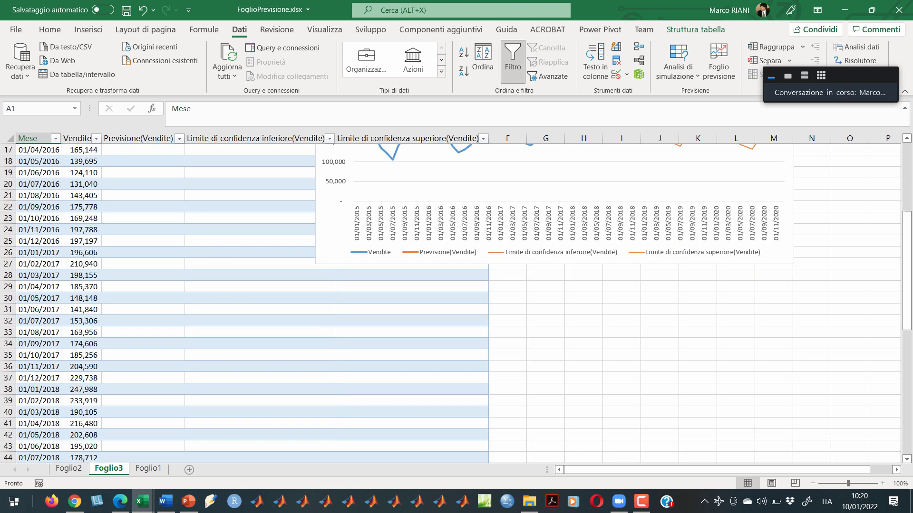
scroll(452, 304, up, 15)
scroll(452, 305, up, 4)
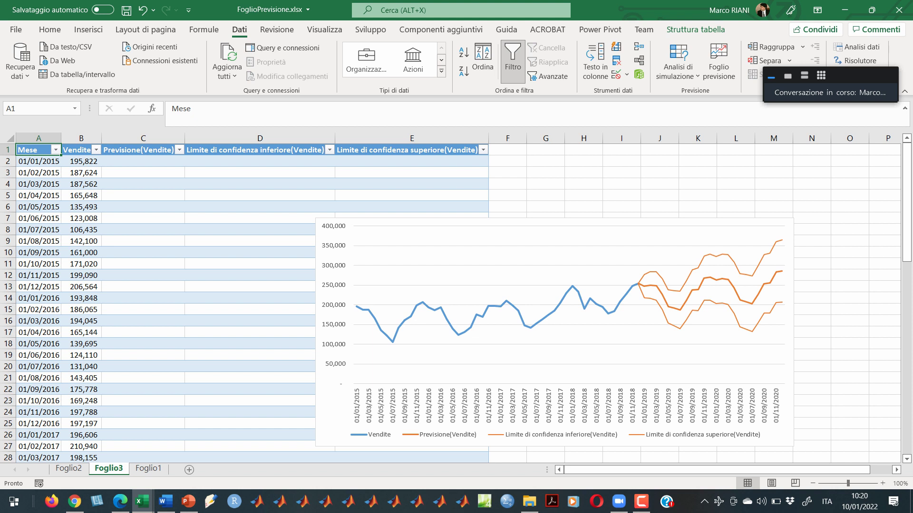
click(507, 172)
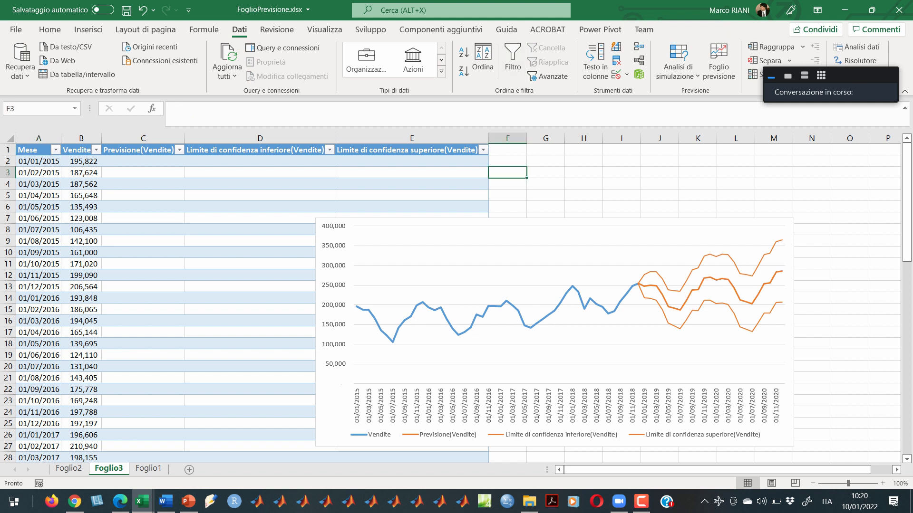
click(411, 172)
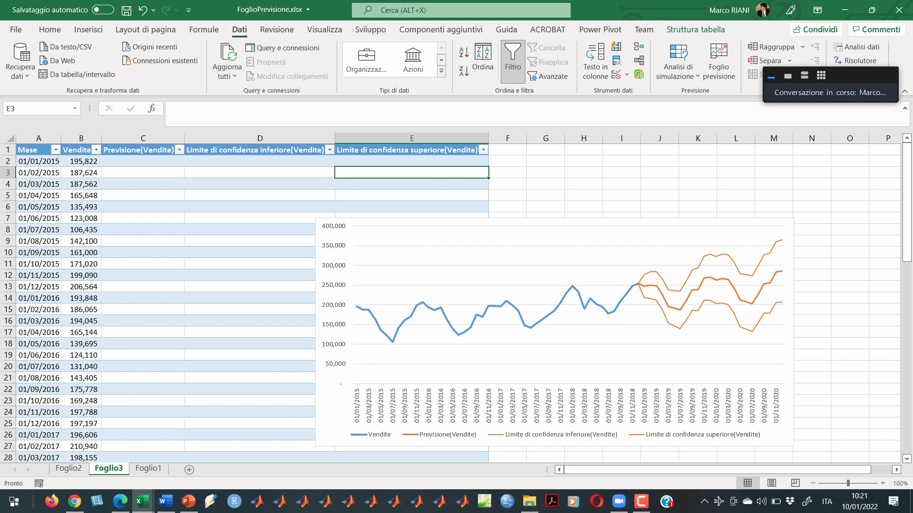
click(608, 312)
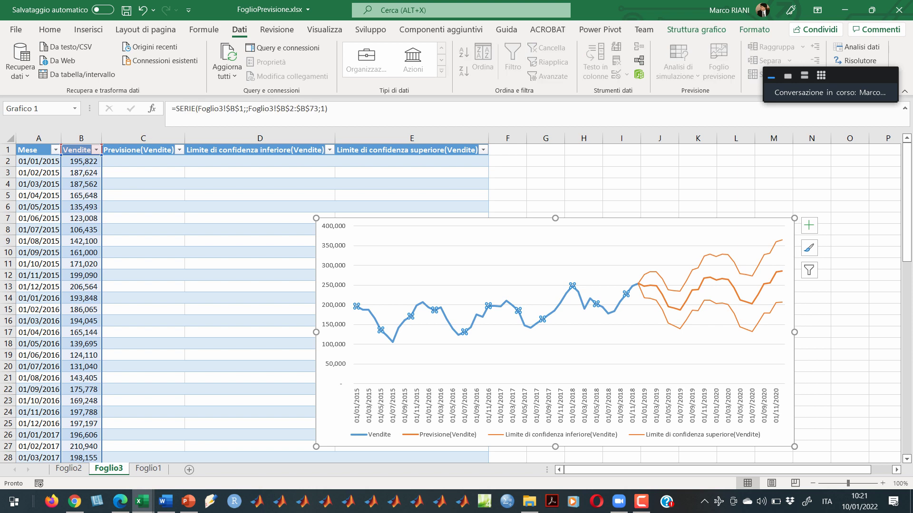
key(alt+Tab)
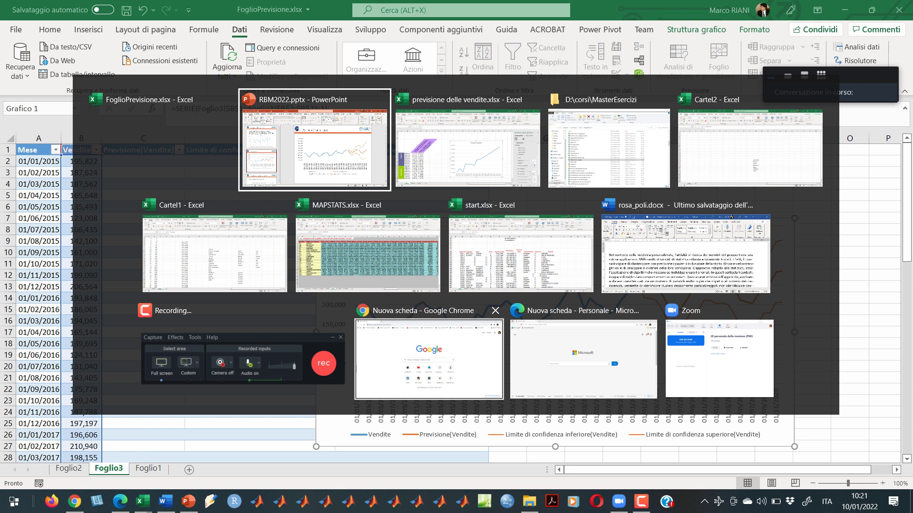
key(alt+shift+Tab)
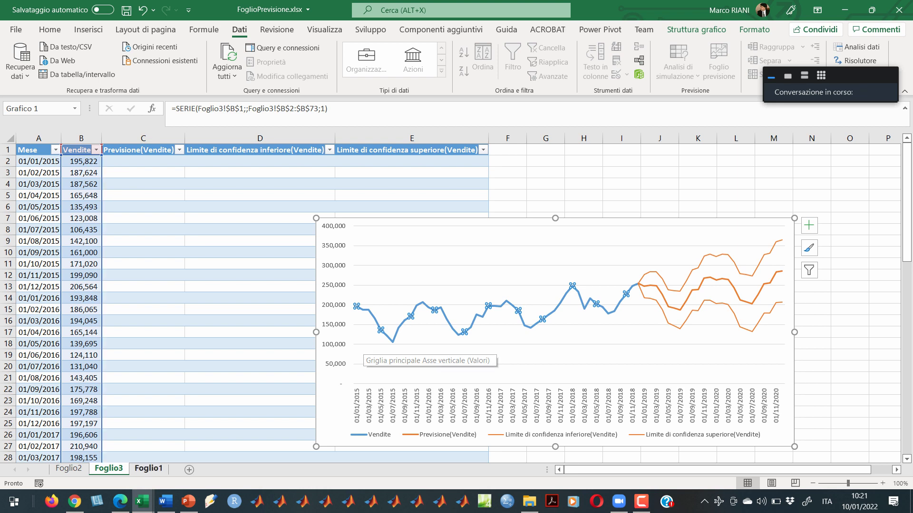
click(149, 469)
click(146, 320)
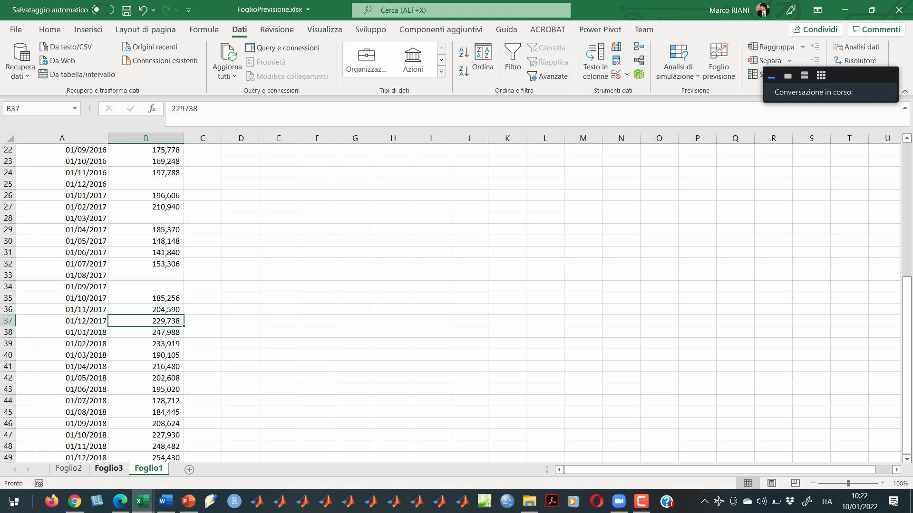
click(109, 468)
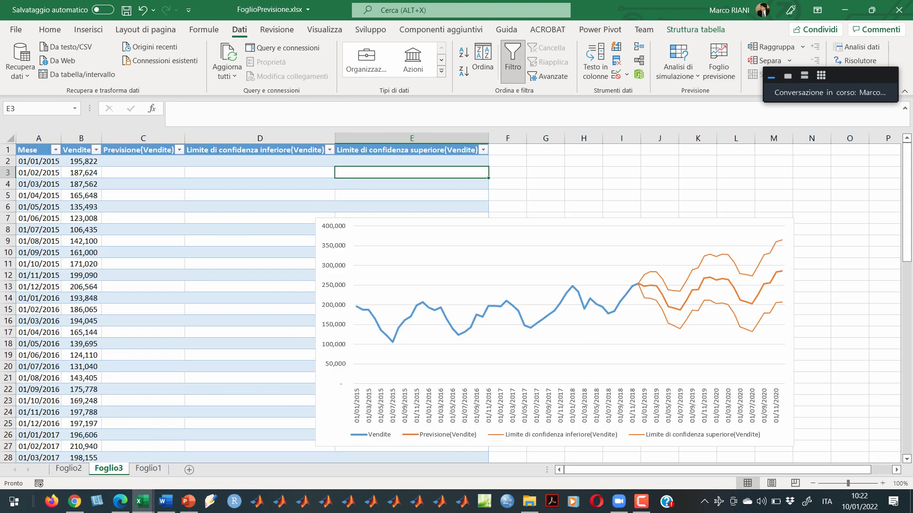
- Switch to the RBM2022.pptx presentation in PowerPoint and go back to the "Formattazione avanzata" exercise on slide 10
key(alt+Tab)
key(Tab)
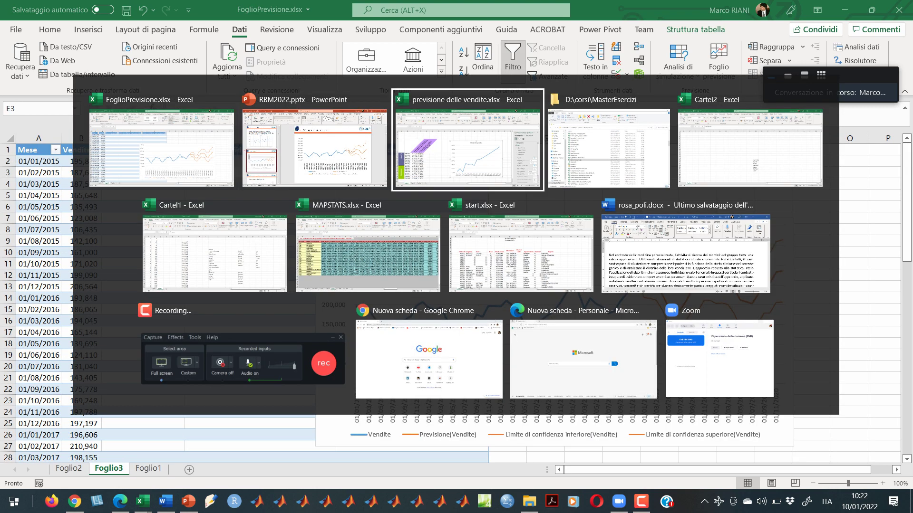
key(shift+Tab)
key(Page_Up)
key(Page_Up)
key(Page_Up)
key(Page_Up)
key(Page_Up)
key(Page_Up)
key(Page_Up)
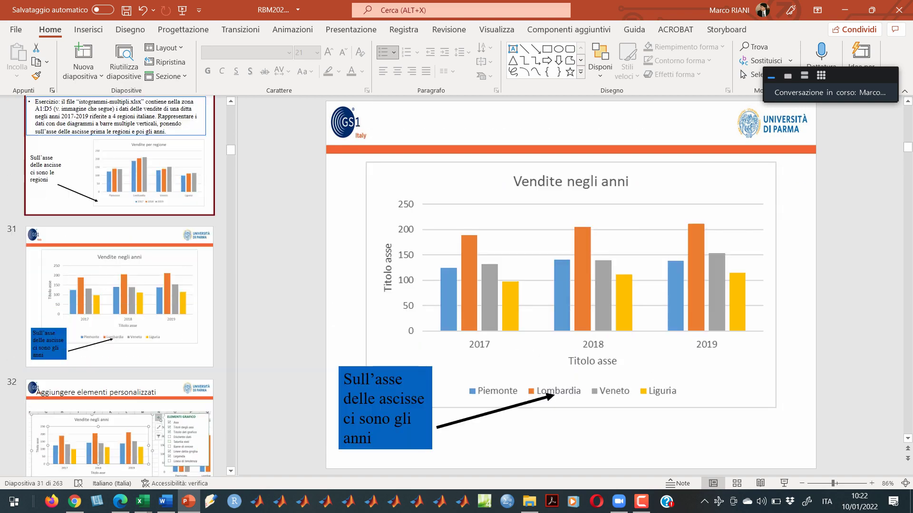
key(Page_Up)
key(Page_Up)
key(Page_Up)
key(Page_Up)
key(Page_Up)
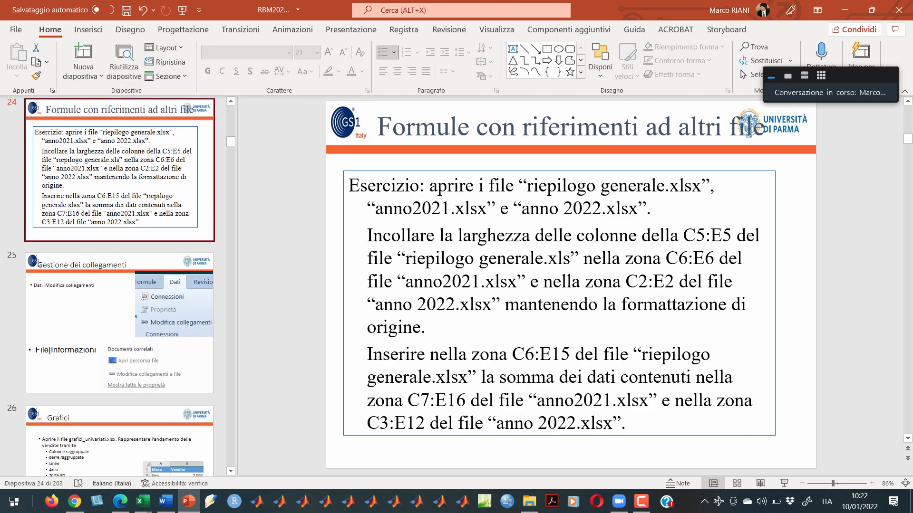
key(Page_Up)
key(Page_Up)
key(Page_Up)
key(Page_Up)
key(Page_Up)
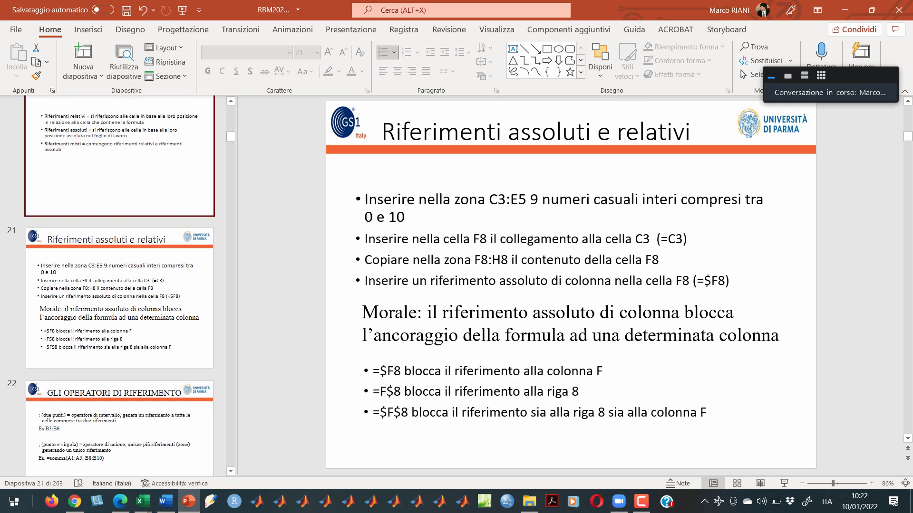
key(Page_Up)
key(Page_Up)
key(Page_Up)
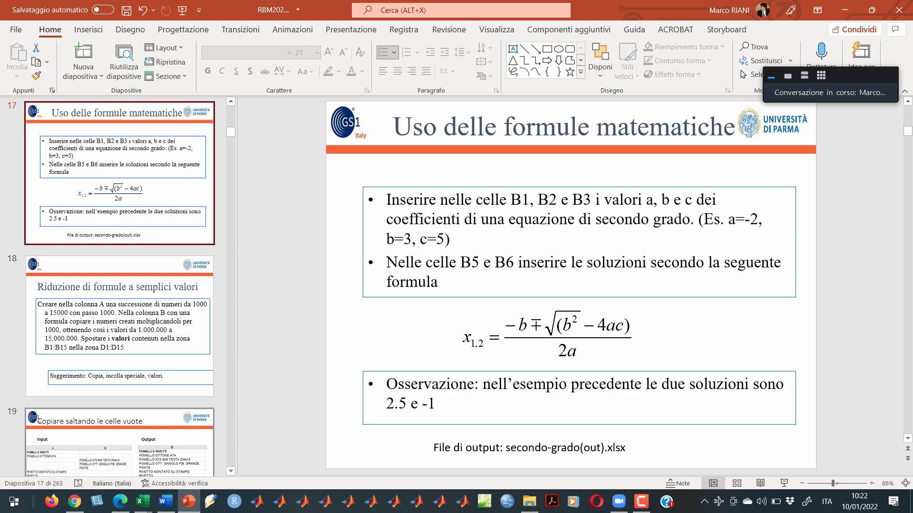
key(Page_Up)
key(Page_Up)
key(Page_Up)
key(Page_Up)
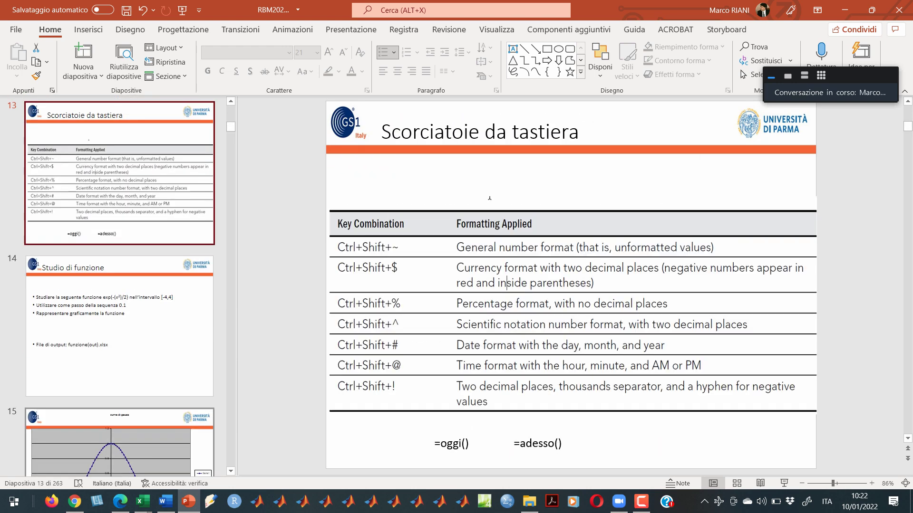
key(Page_Up)
key(Page_Up)
key(Page_Up)
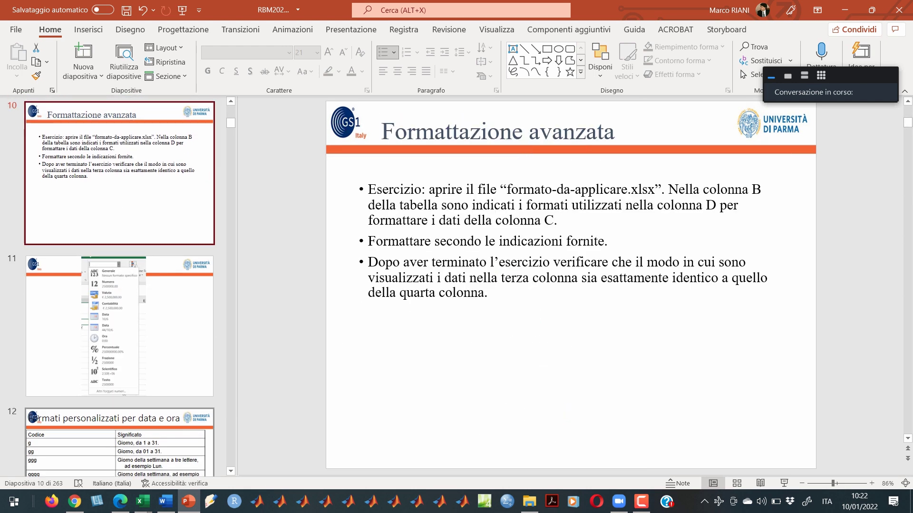
key(Page_Up)
key(Page_Down)
key(Page_Down)
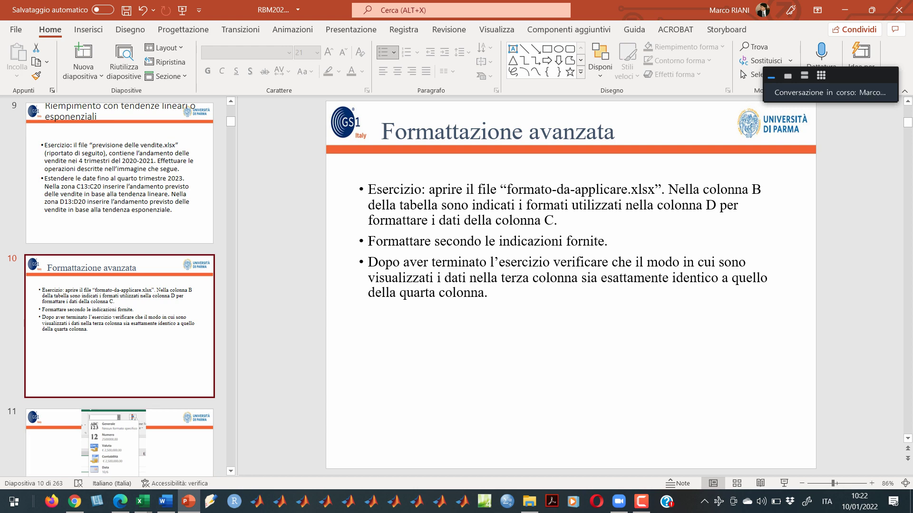
- Switch to the MasterEsercizi folder in File Explorer and open formato-da-applicare.xlsx in Excel
key(alt+Tab)
key(alt+Tab)
key(alt+Tab)
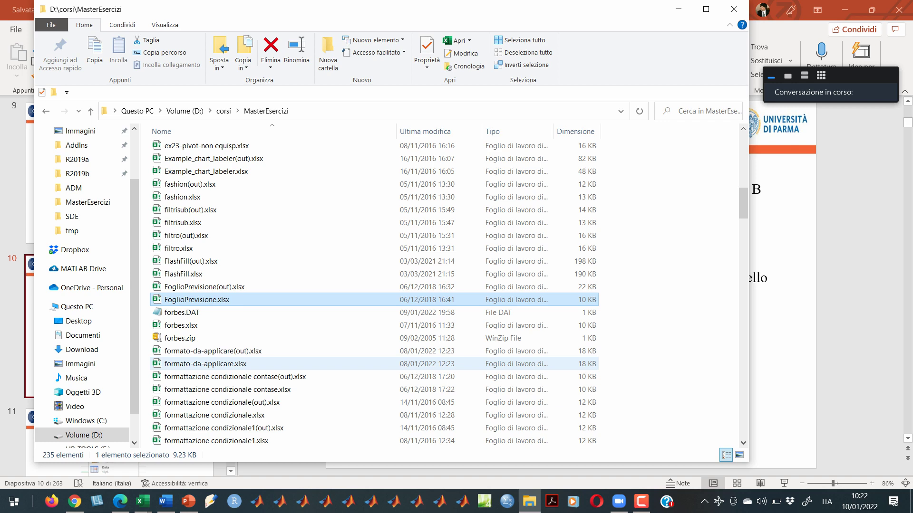
click(206, 363)
key(alt+Tab)
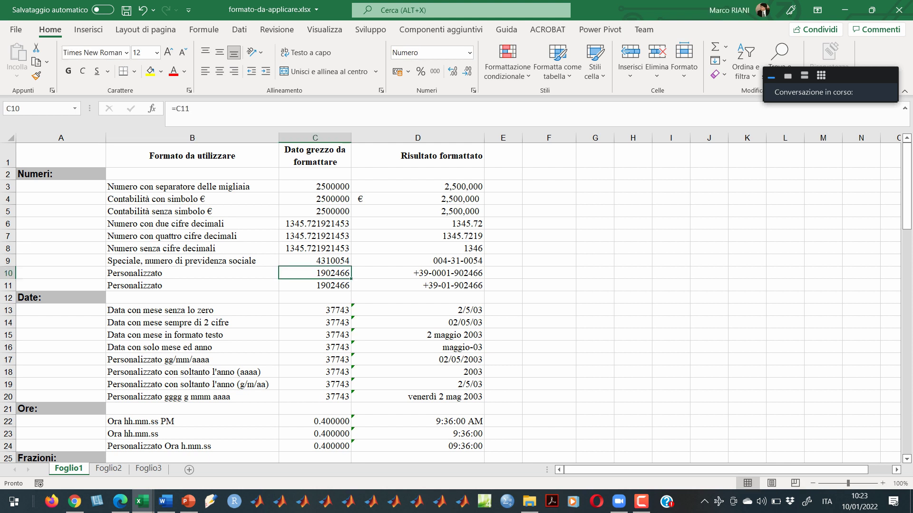
- Examine the format descriptions, raw values and formatted results in columns B, C and D of Foglio1, from the numbers down to the text examples
click(192, 235)
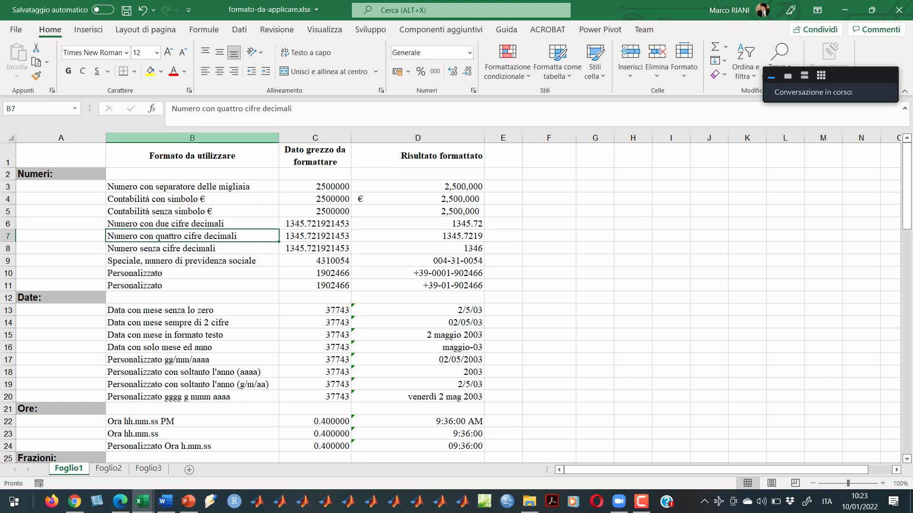
click(192, 138)
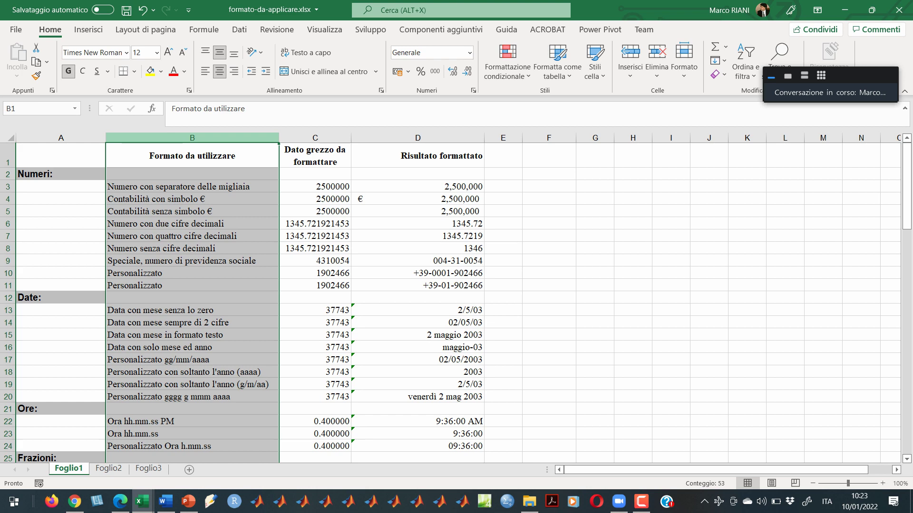
click(314, 137)
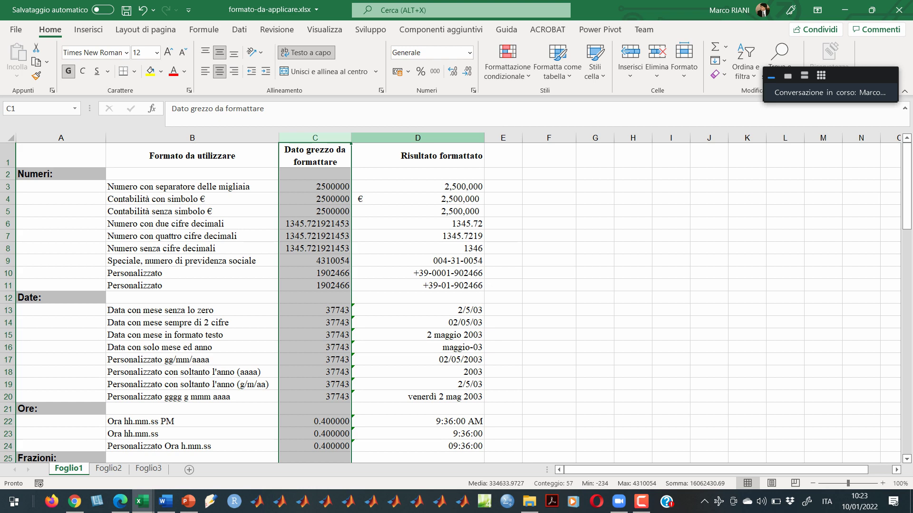
click(417, 137)
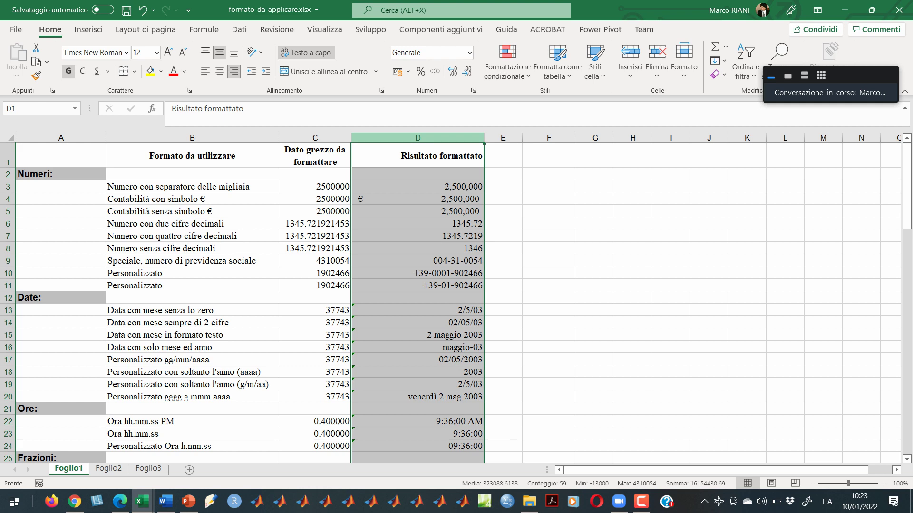
click(315, 186)
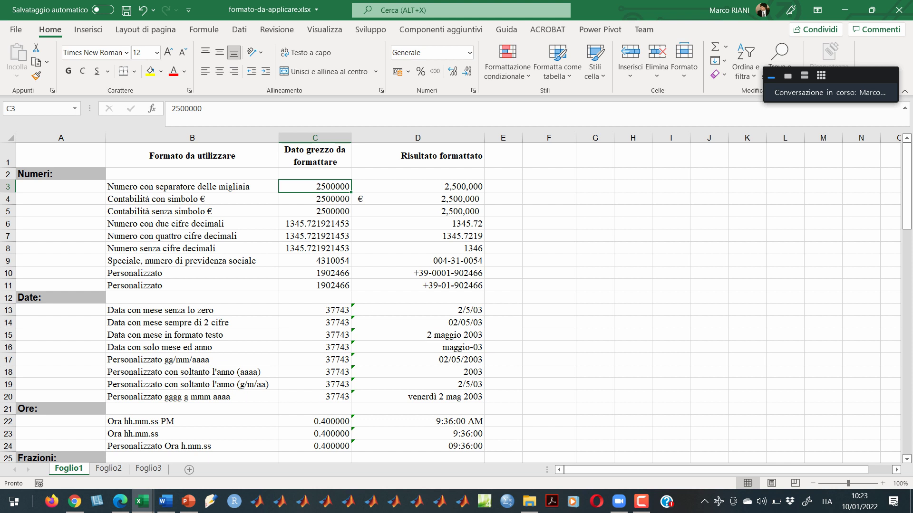
click(315, 224)
click(417, 224)
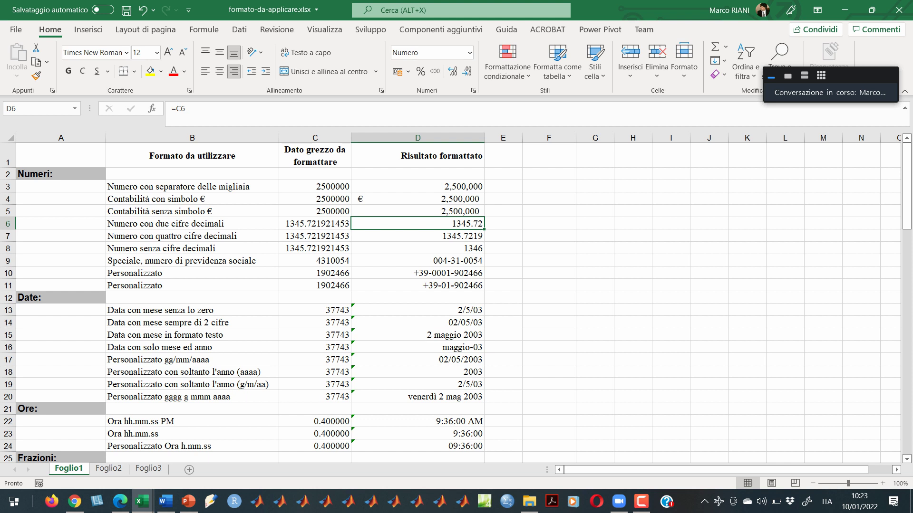
click(315, 260)
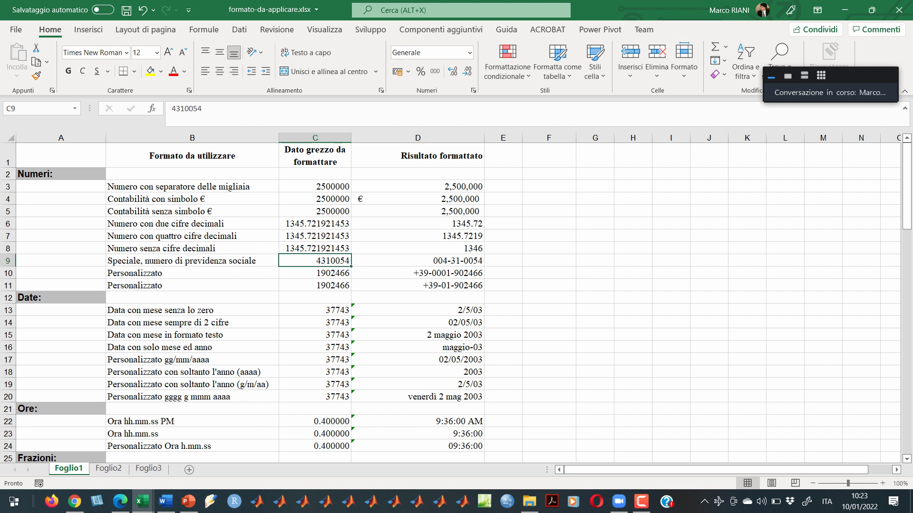
click(417, 260)
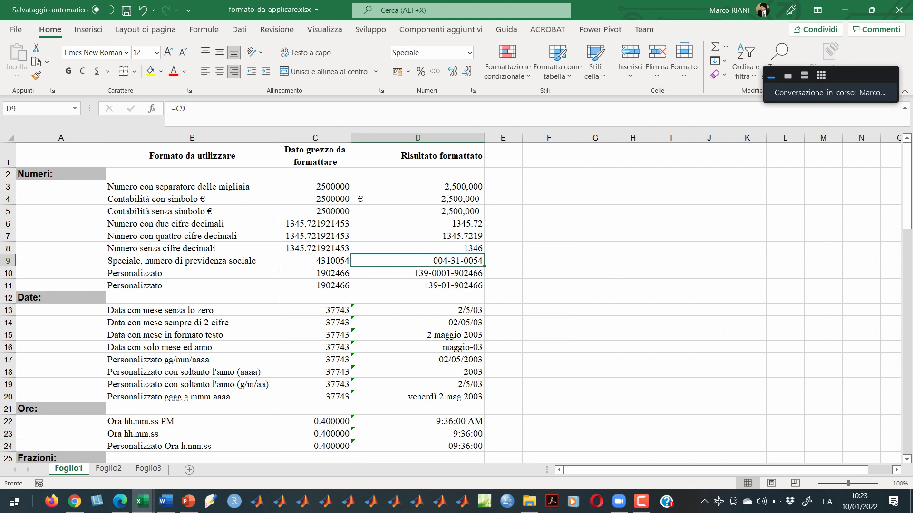
click(315, 310)
click(417, 310)
scroll(417, 310, down, 5)
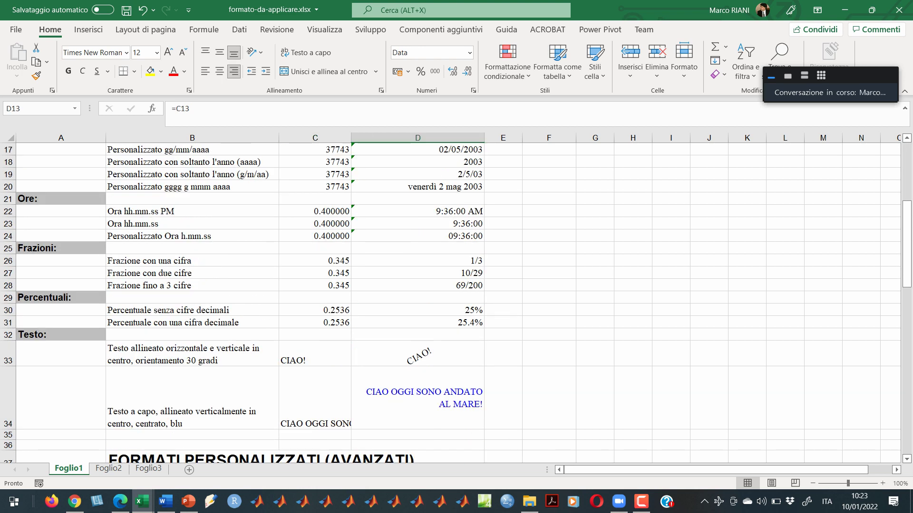
click(315, 360)
scroll(314, 360, up, 5)
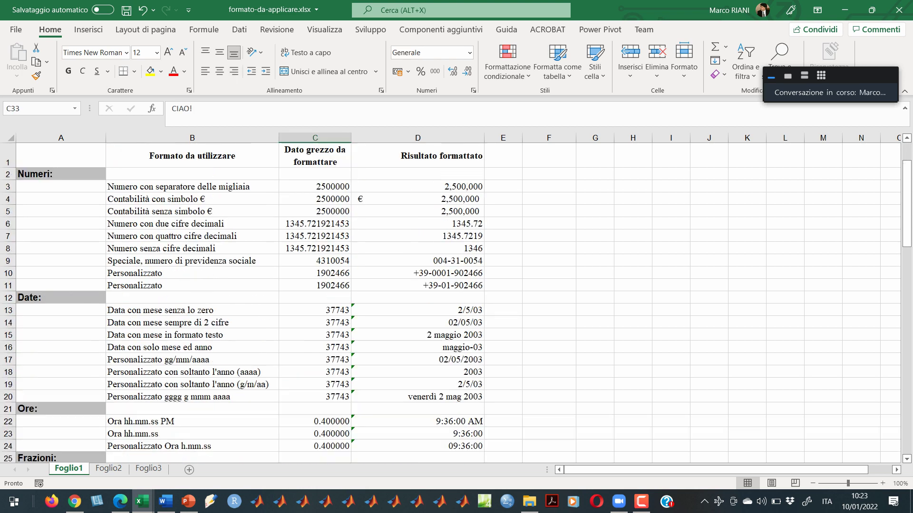
- Format cell C3 as Numero with the thousands separator and 0 decimal places, and compare it with the result in D3
click(314, 186)
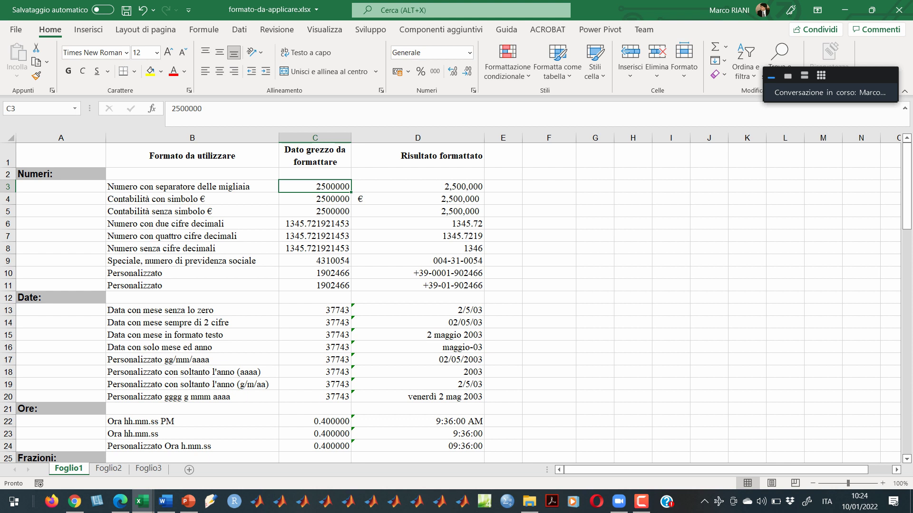
key(shift+F10)
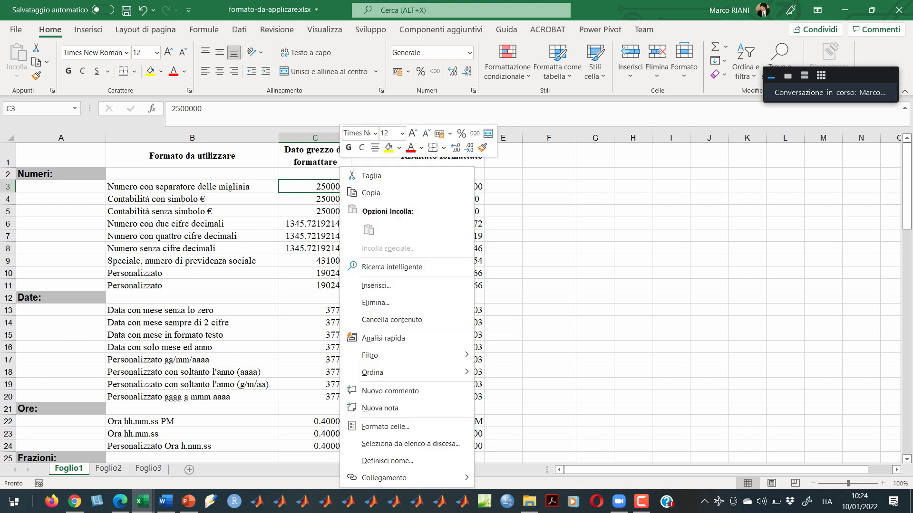
key(Down)
key(Down)
key(Return)
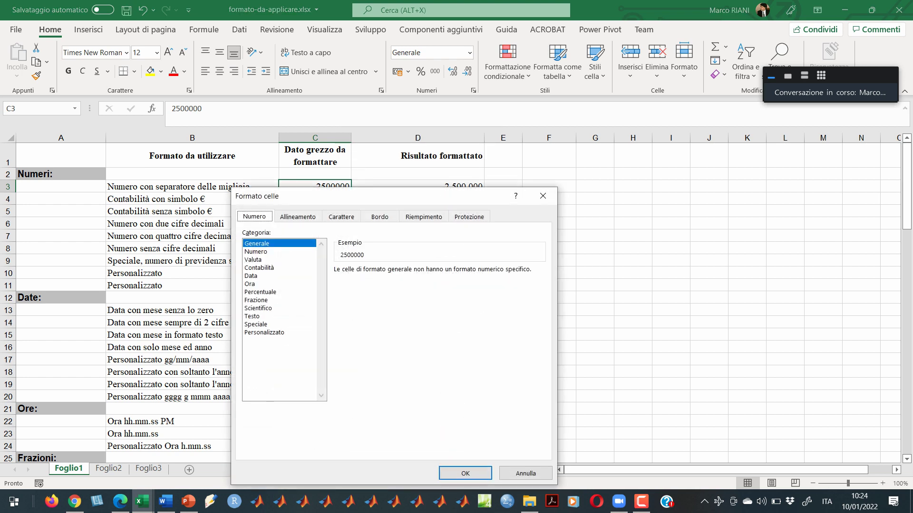
click(279, 251)
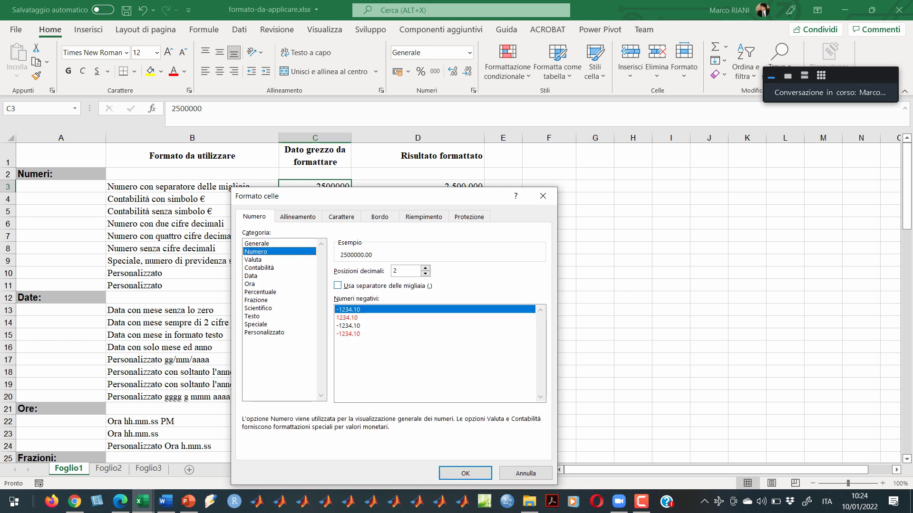
click(338, 285)
drag(266, 196, 246, 250)
click(405, 328)
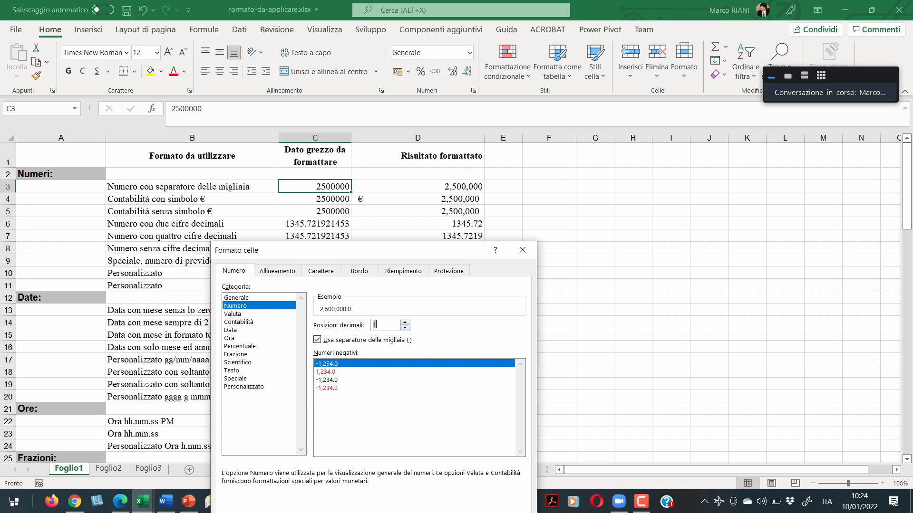
drag(333, 250, 446, 169)
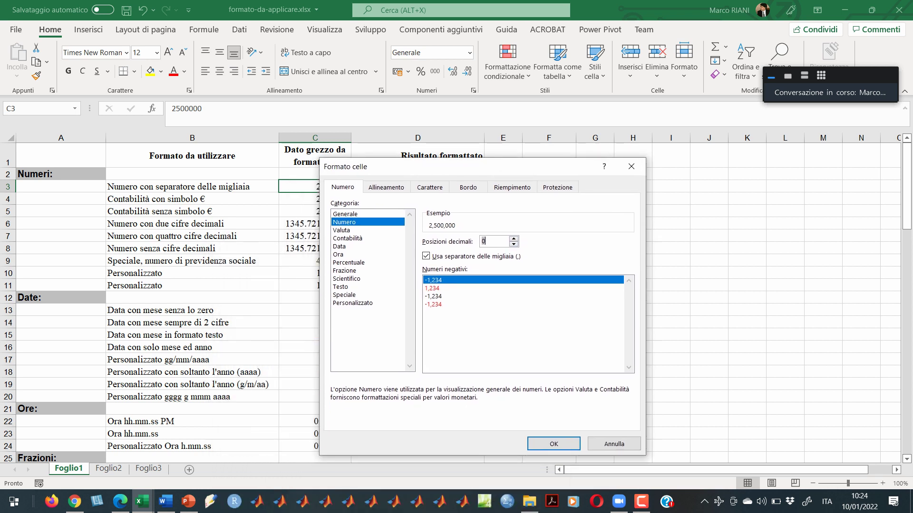
click(551, 440)
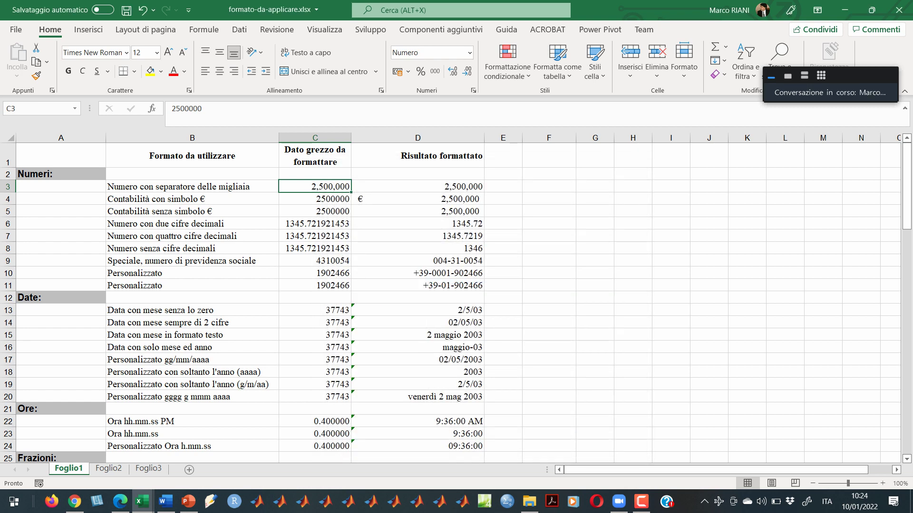
click(417, 186)
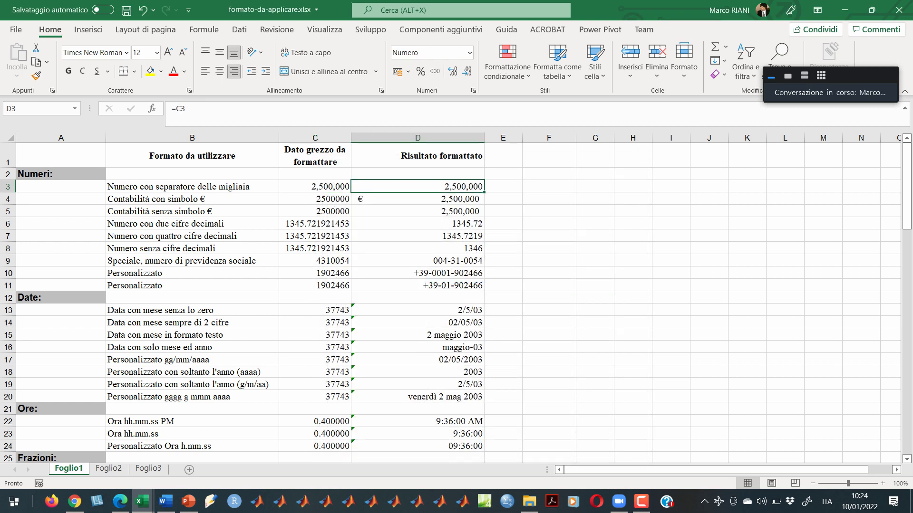
- Format cell C4 as Contabilità with the € symbol and 0 decimal places
click(314, 199)
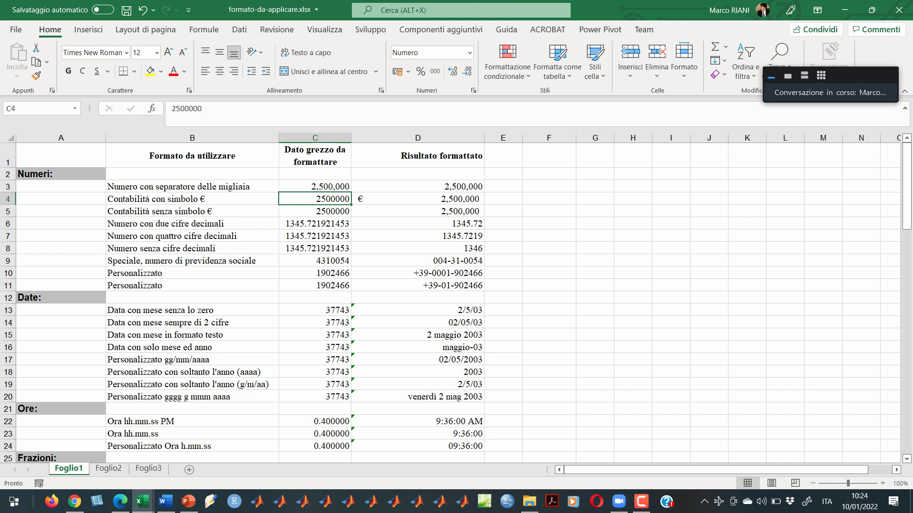
right_click(314, 199)
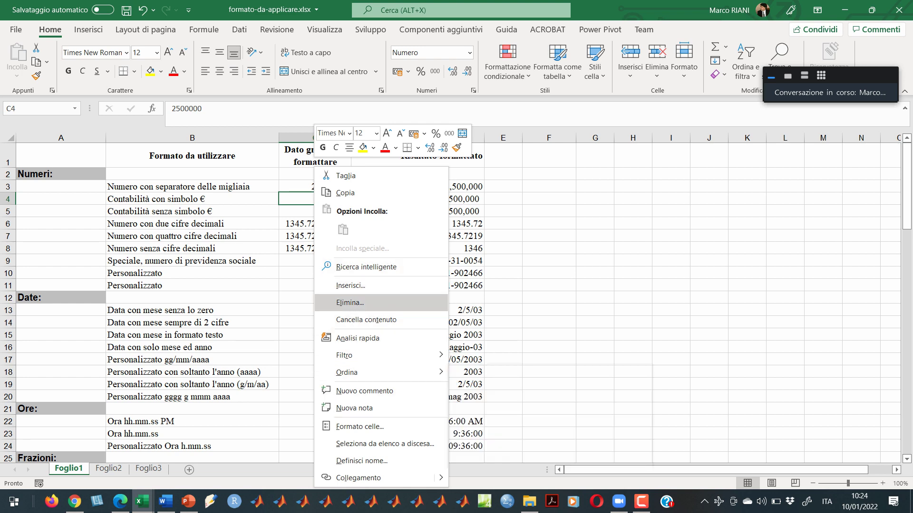
click(360, 426)
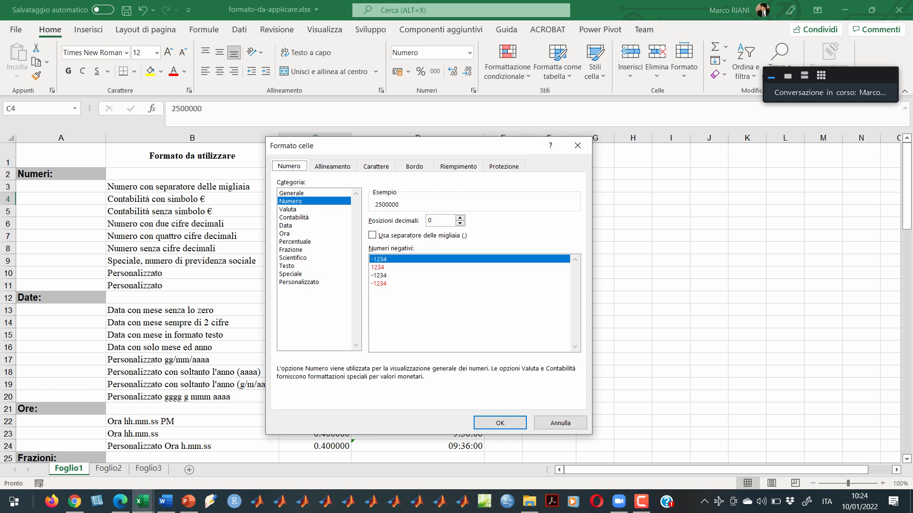
drag(436, 146, 634, 130)
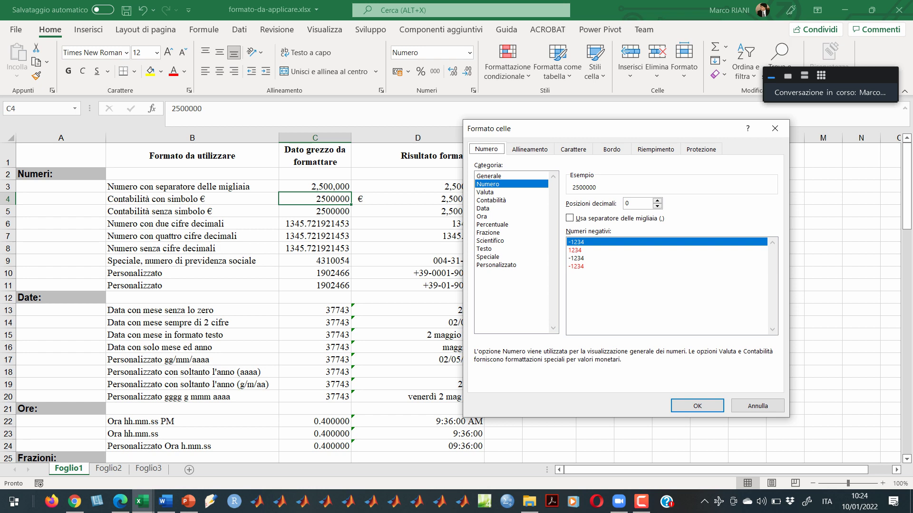
click(491, 200)
click(773, 218)
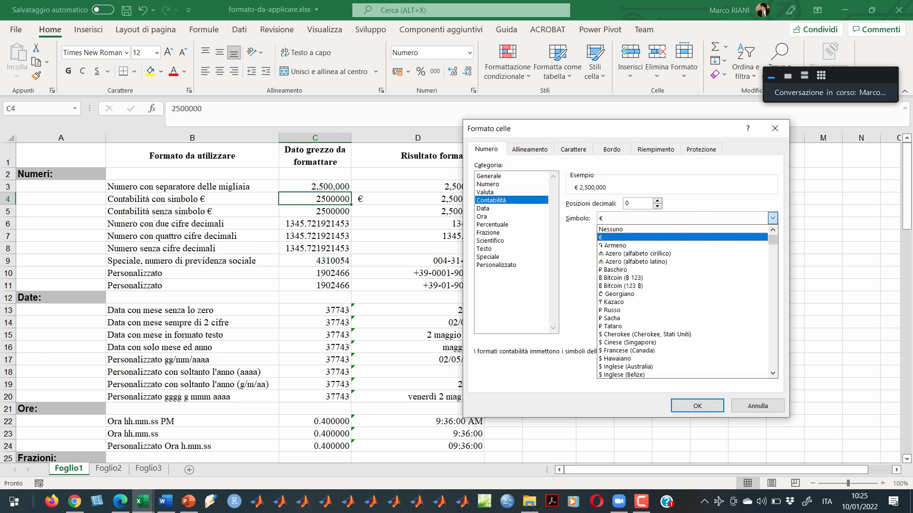
click(773, 219)
click(772, 218)
key(Return)
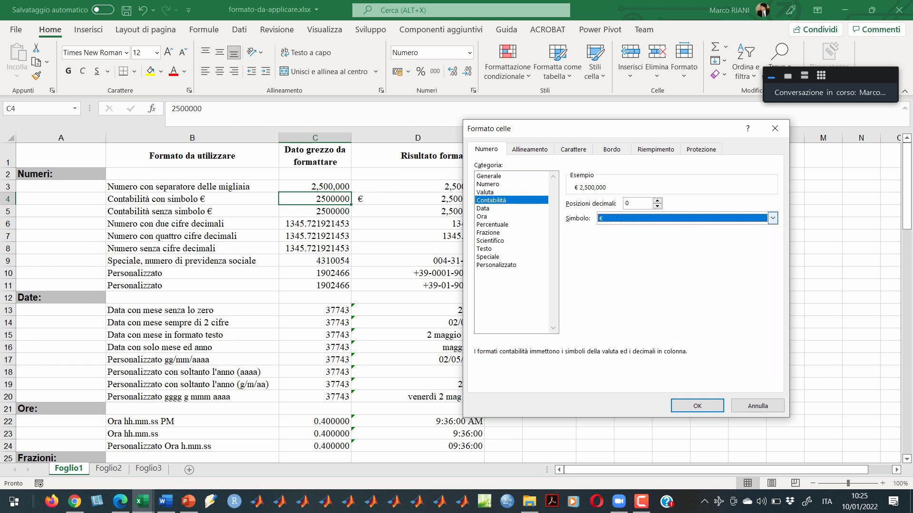
key(Tab)
key(Return)
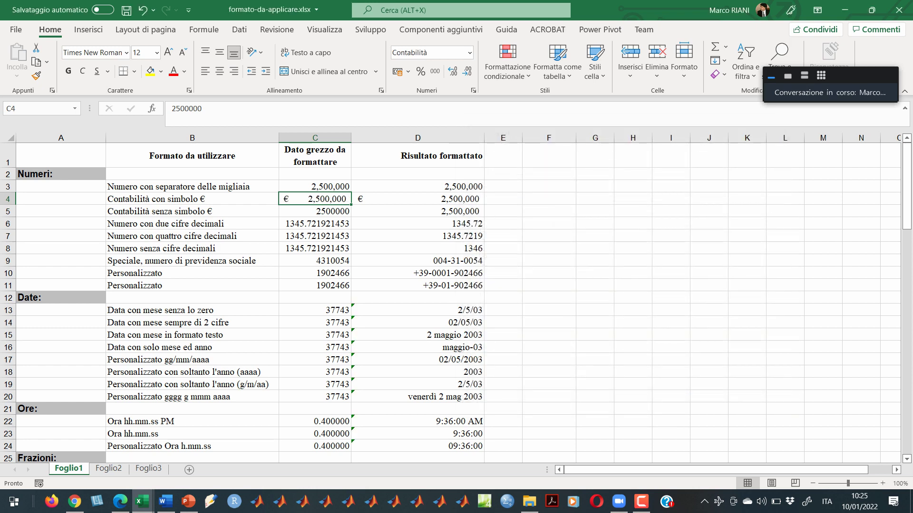
- Format cell C9 with the Speciale category, type Numero Previdenza Sociale
click(315, 260)
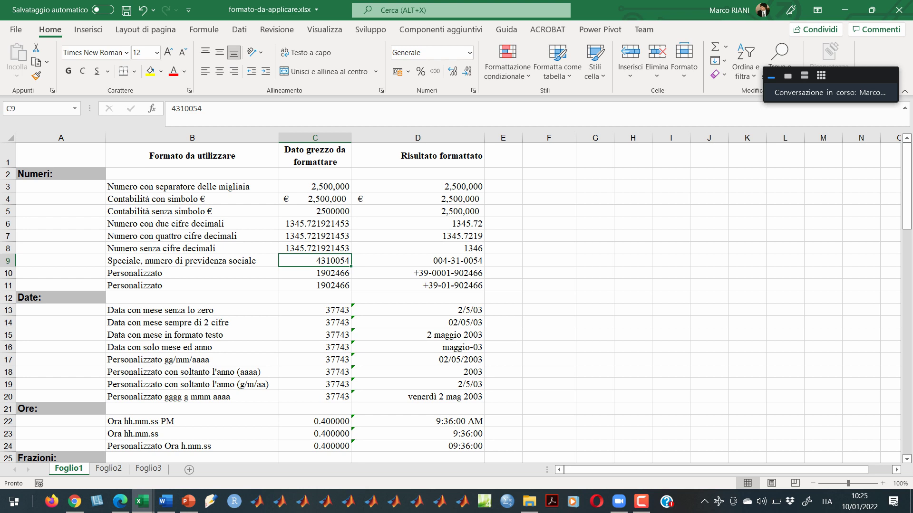
key(ctrl+1)
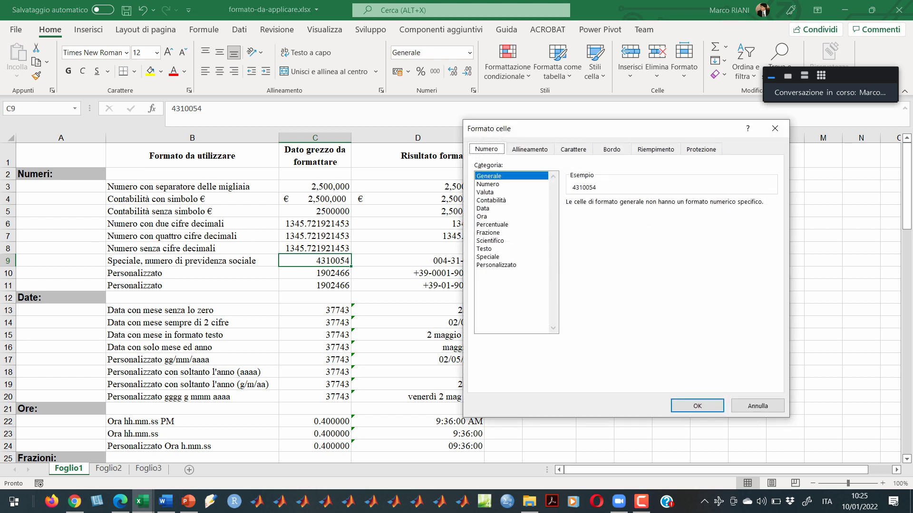
click(487, 256)
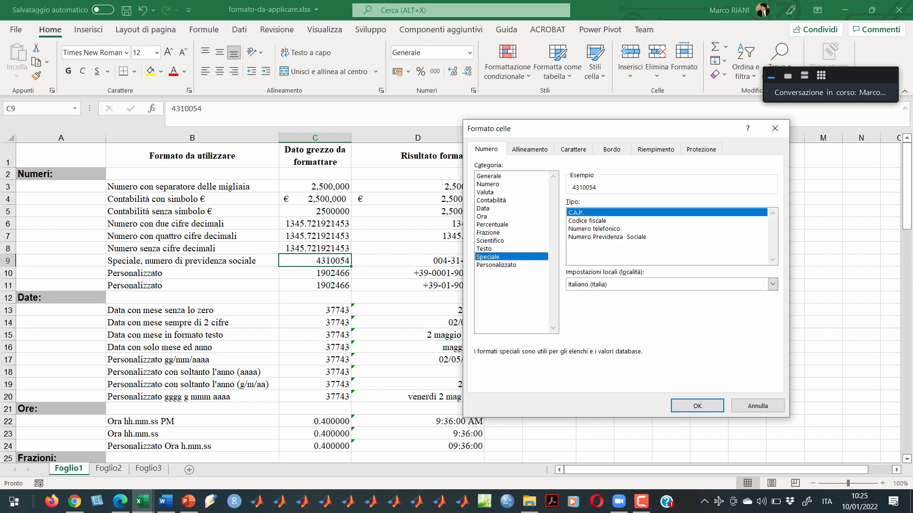
click(607, 237)
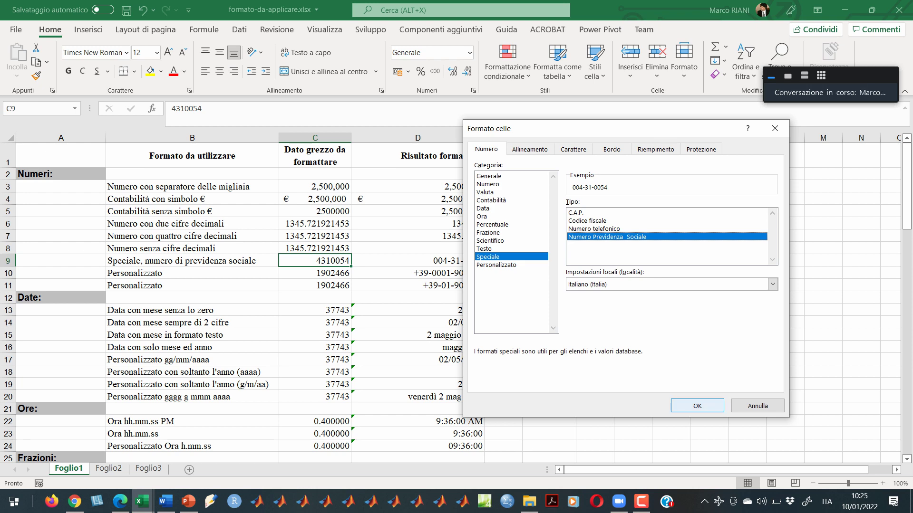
key(Return)
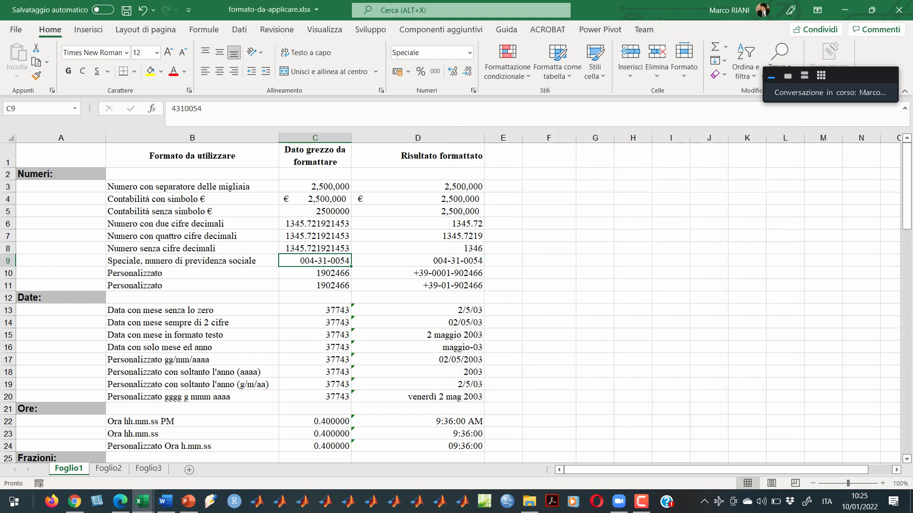
- Format cell C13 with the Data category, type 14/3/12, for a month without the leading zero
click(315, 335)
click(315, 310)
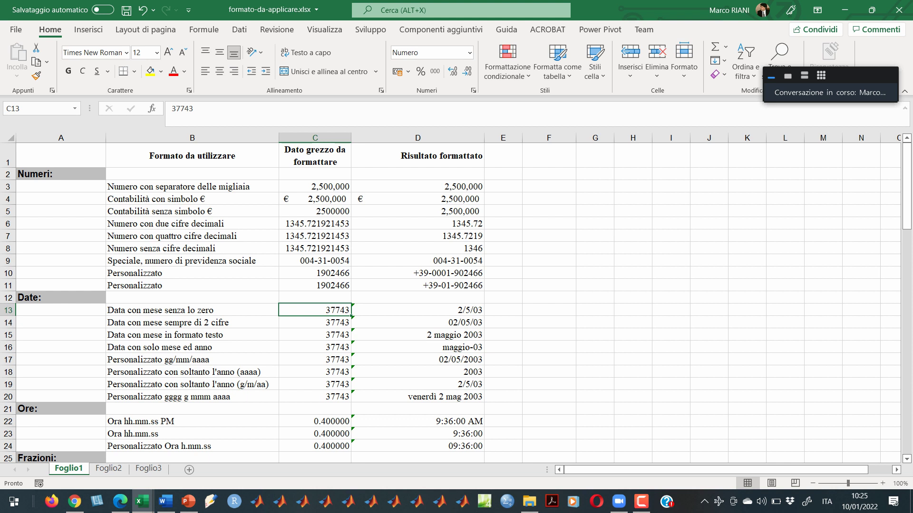
key(ctrl+1)
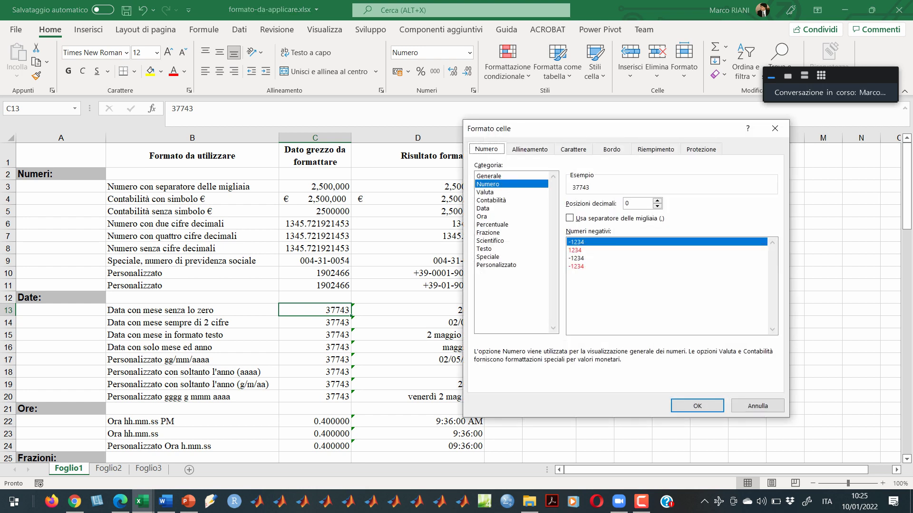
click(482, 208)
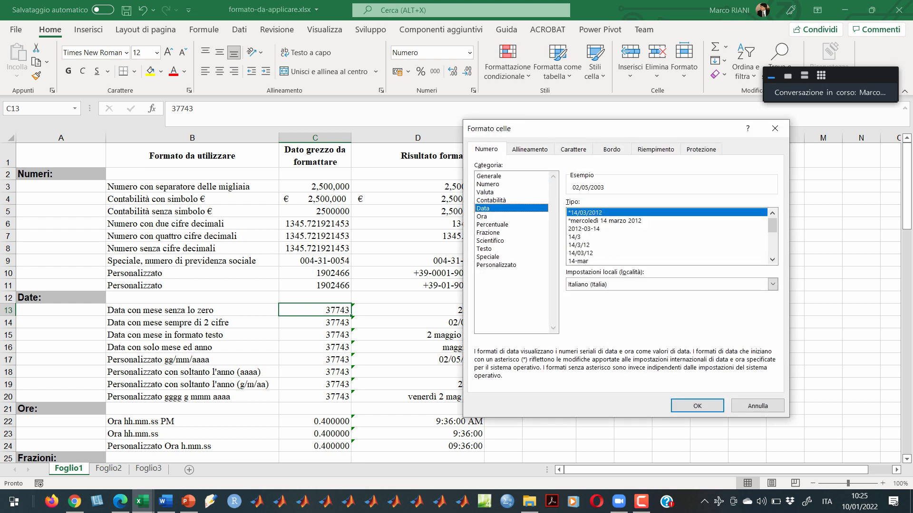
drag(522, 128, 593, 129)
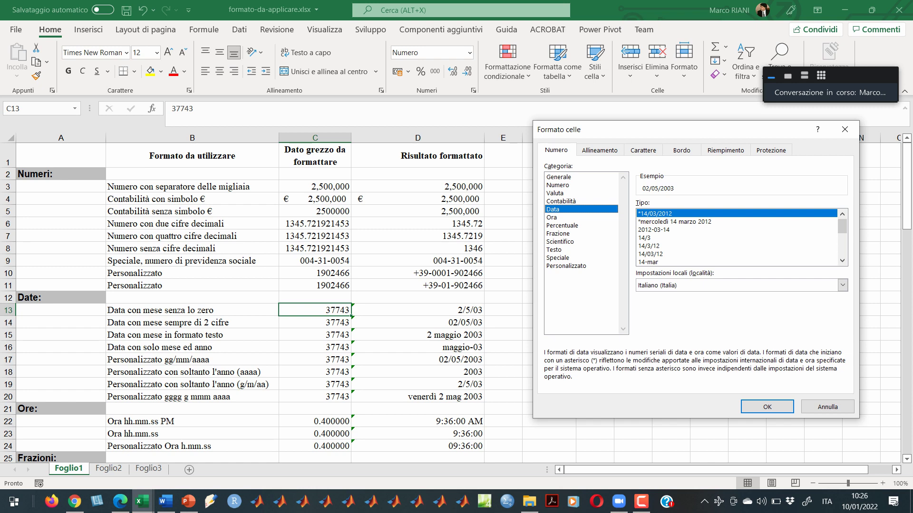
click(649, 246)
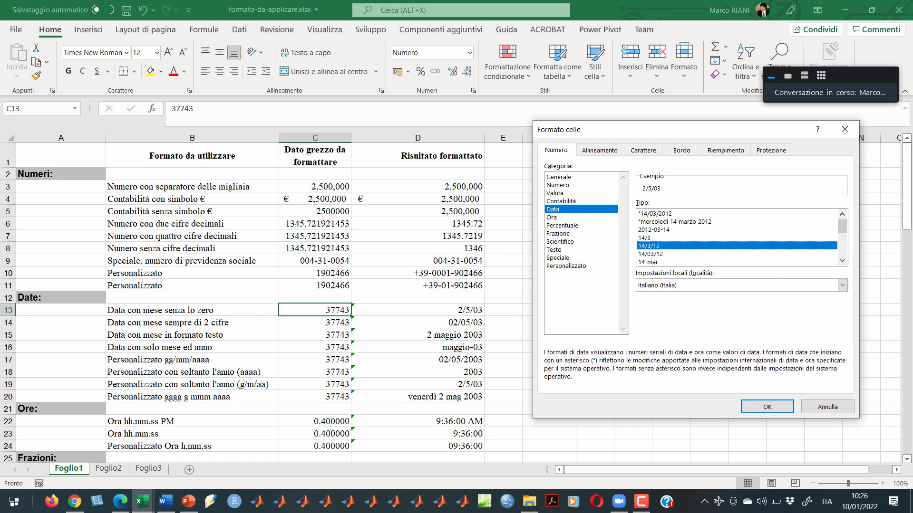
key(Return)
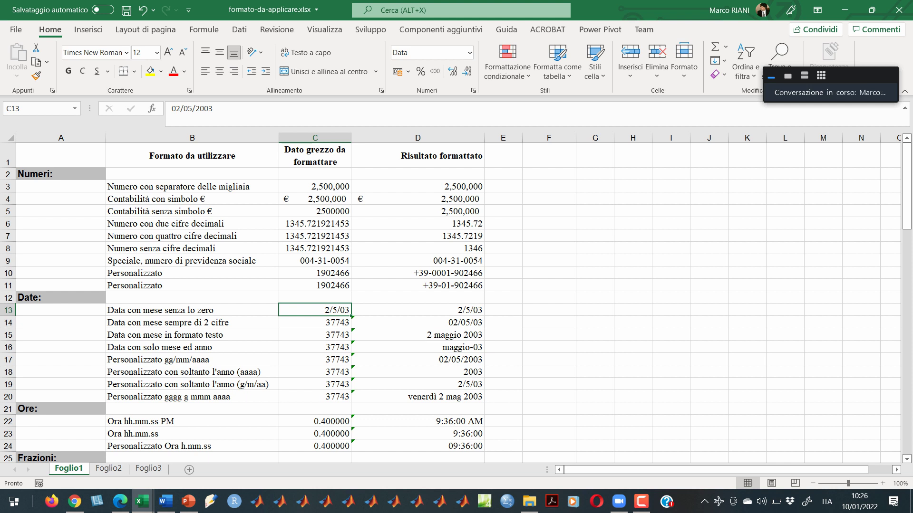
- Apply the custom format gggg mmmm aaaa to cell C20 and widen column C to fit the full date
click(315, 396)
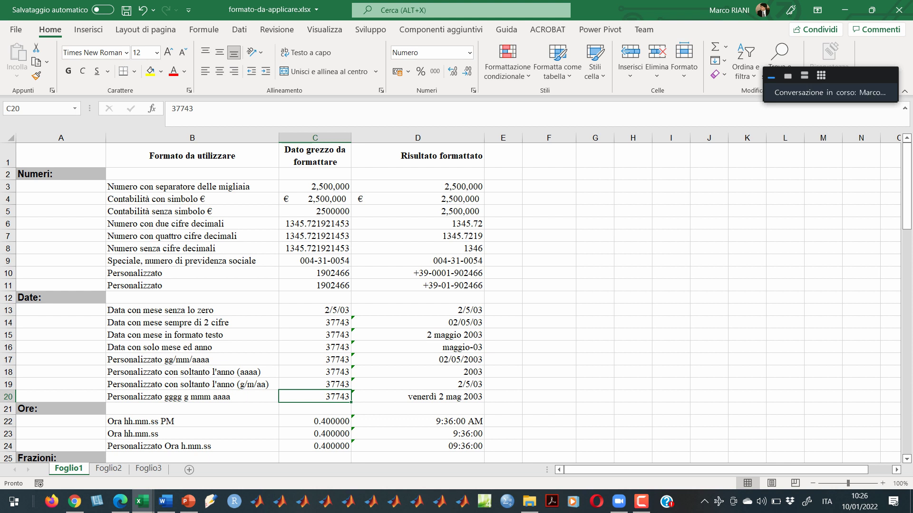
right_click(334, 398)
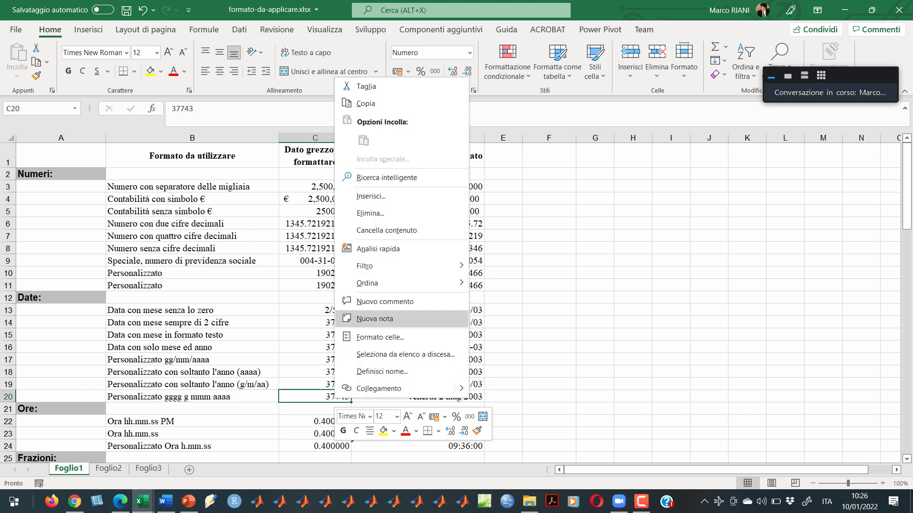
click(380, 337)
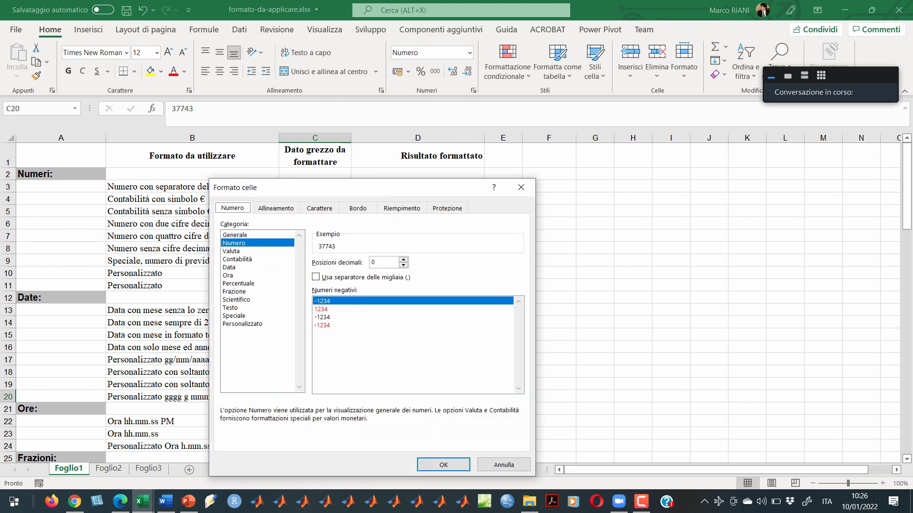
click(242, 324)
drag(357, 187, 558, 150)
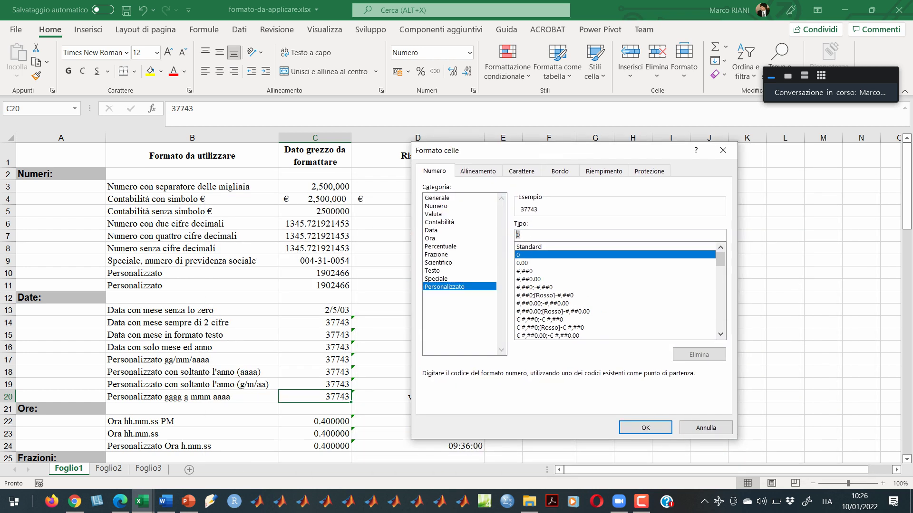
key(BackSpace)
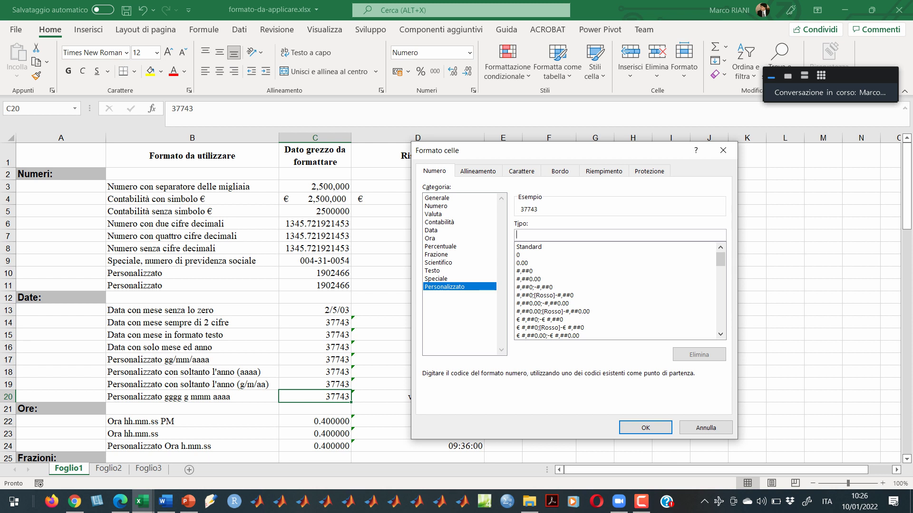
text(ggg)
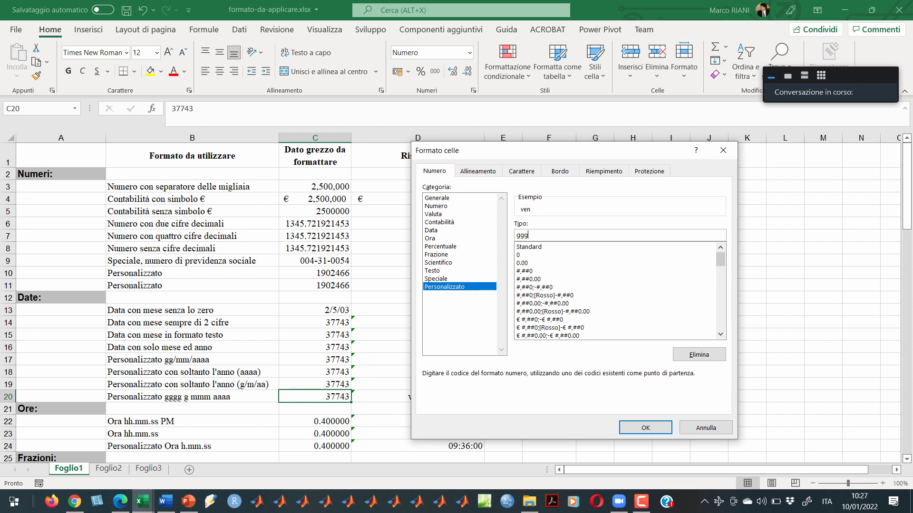
text(g m)
text(m)
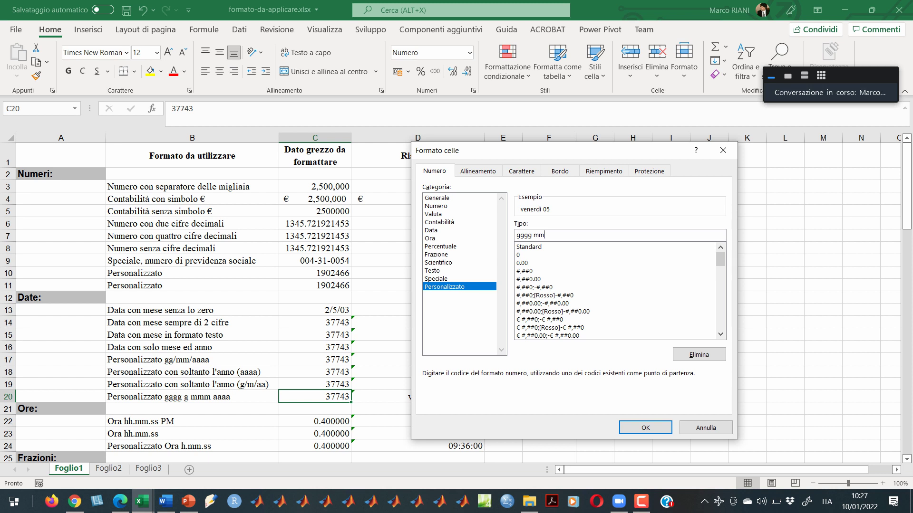
text(mm aaa)
key(Return)
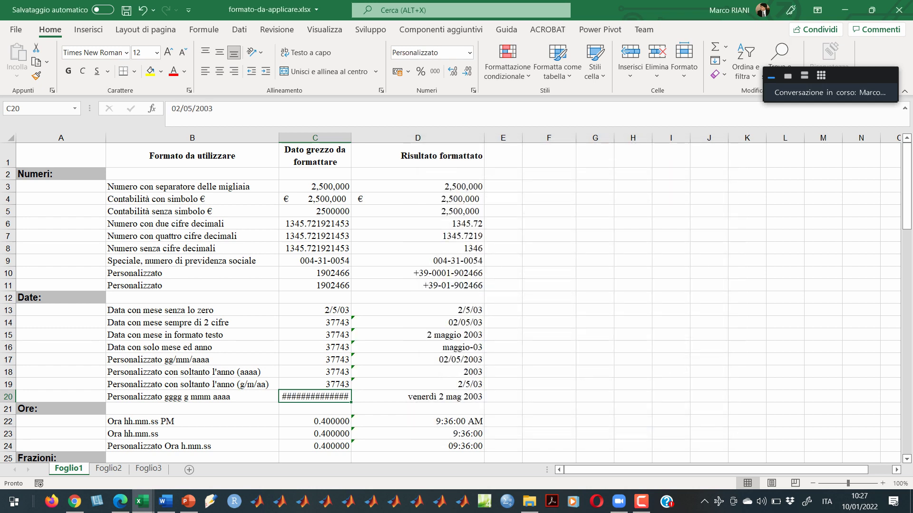
drag(350, 138, 423, 138)
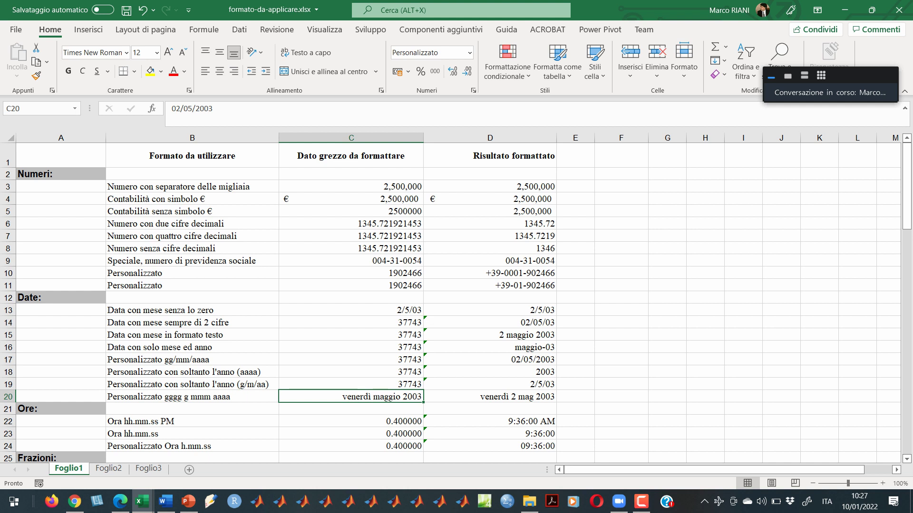
- Add the two-digit day to C20's custom format so the code reads gggg gg mmmm aaaa
right_click(394, 398)
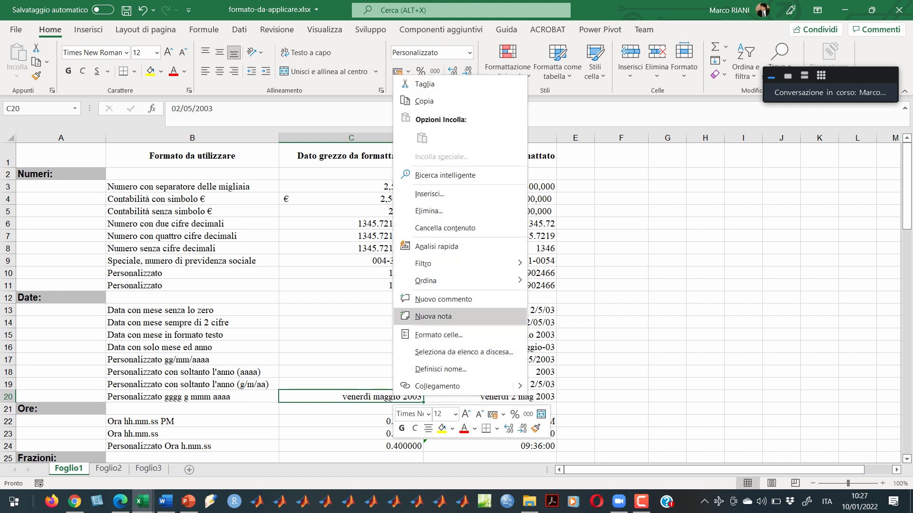
click(437, 334)
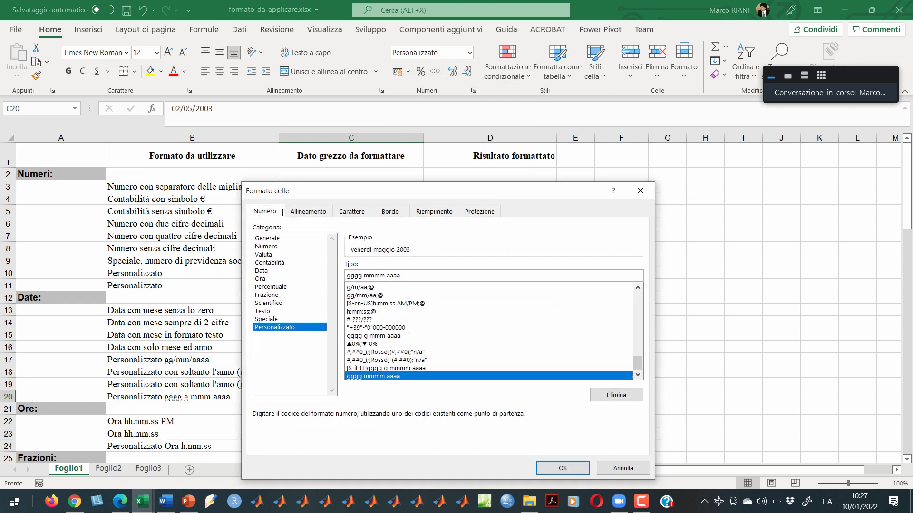
click(364, 275)
text(gg)
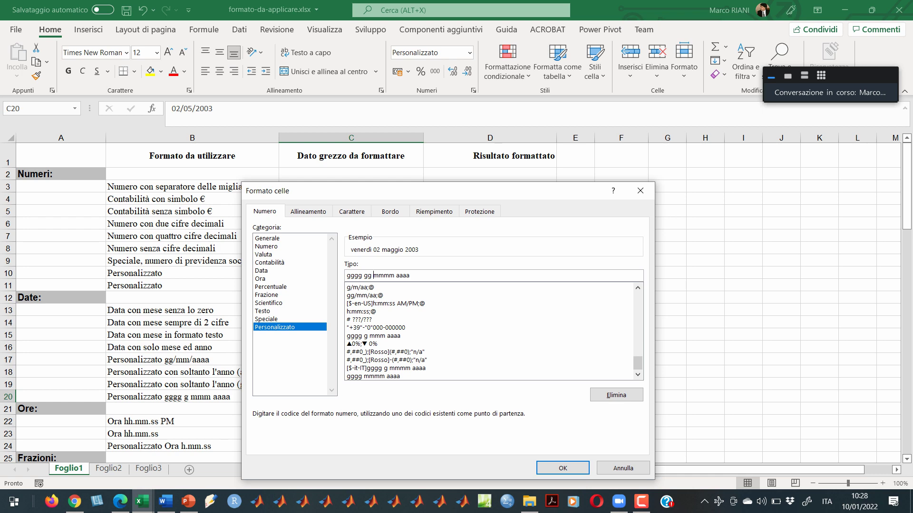
key(Return)
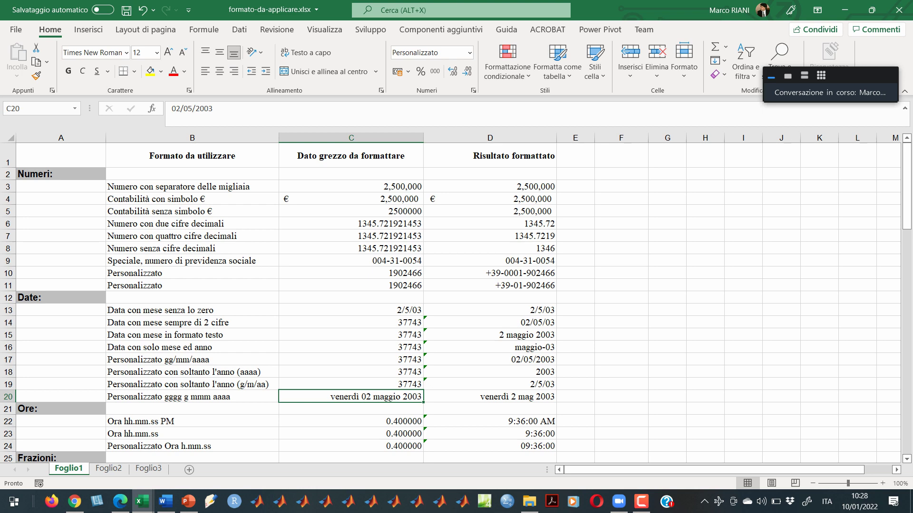
- Switch to the PowerPoint presentation and examine the slides on number formats and custom date and time codes
key(alt+Tab)
key(alt+Tab)
key(alt+Tab)
key(Down)
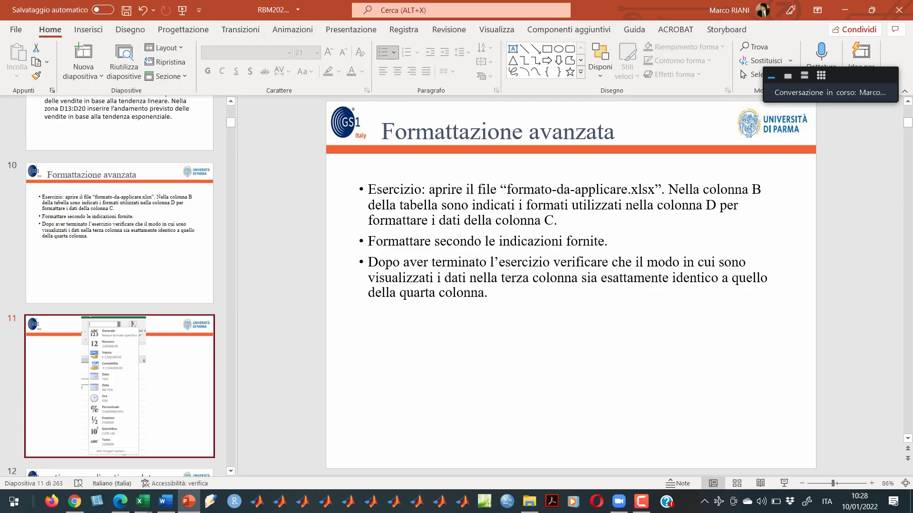
key(Down)
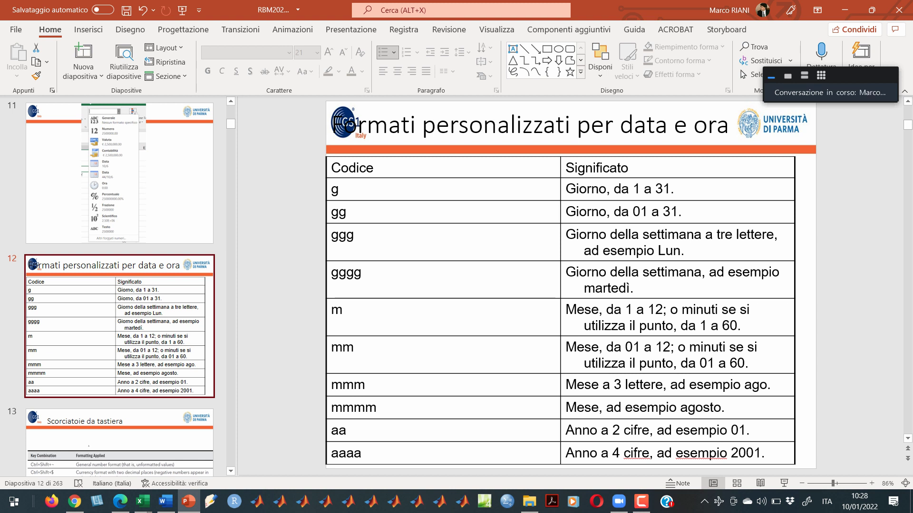
key(Up)
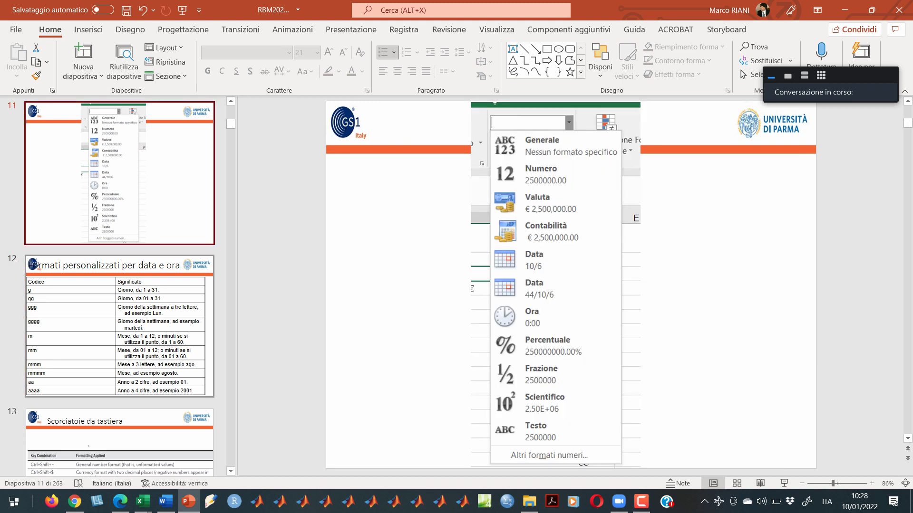
key(Down)
key(Up)
key(Down)
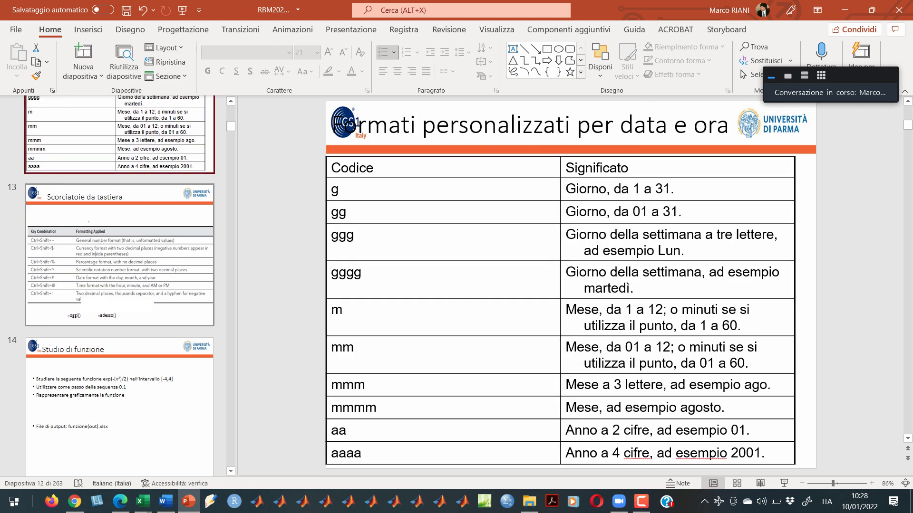
click(119, 178)
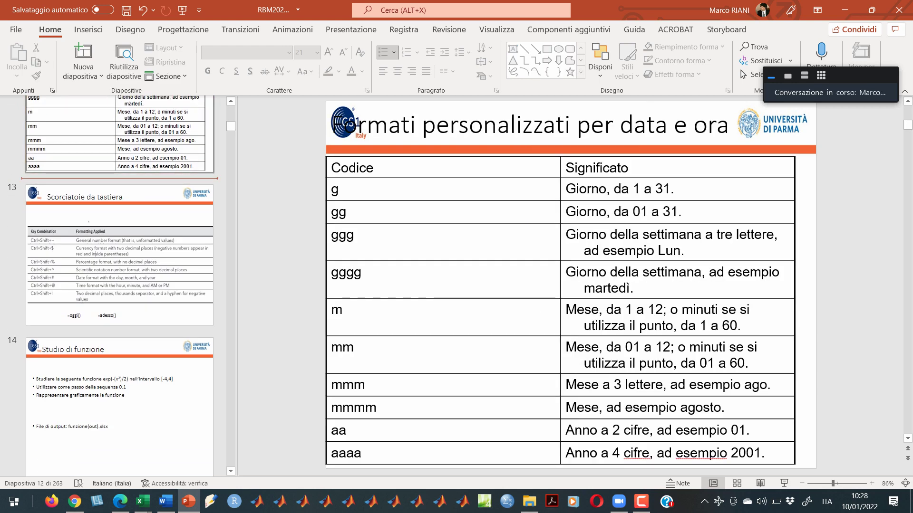
- Return to the Excel workbook and format cell C27 as Frazione with the type Fino a due cifre (21/25)
key(alt+Tab)
click(351, 286)
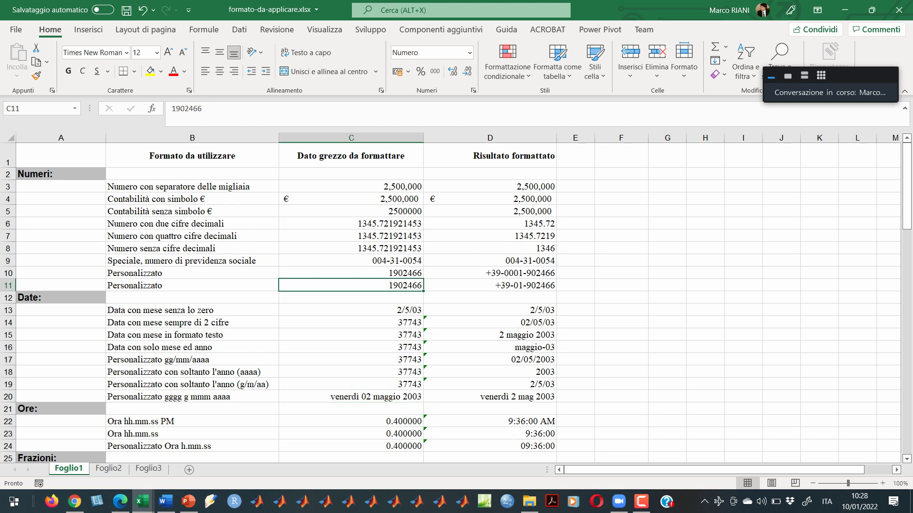
scroll(351, 304, down, 3)
click(352, 310)
click(351, 360)
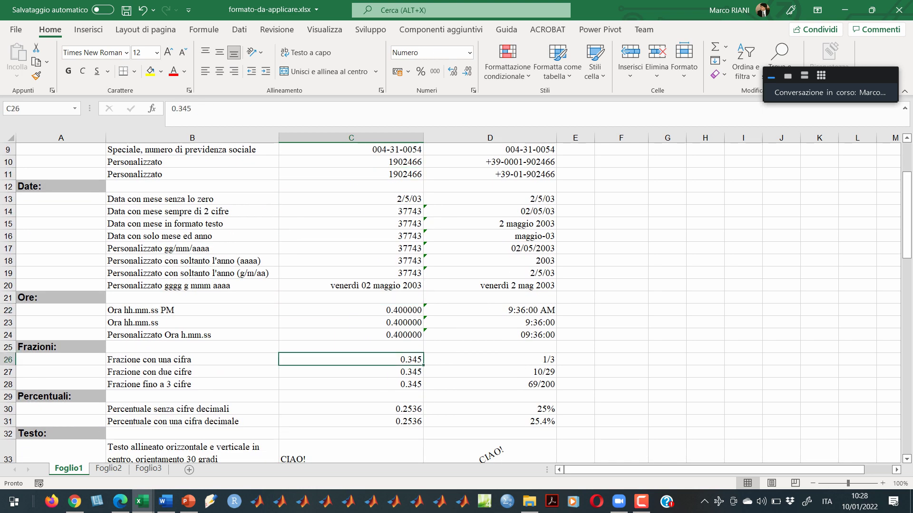
click(351, 371)
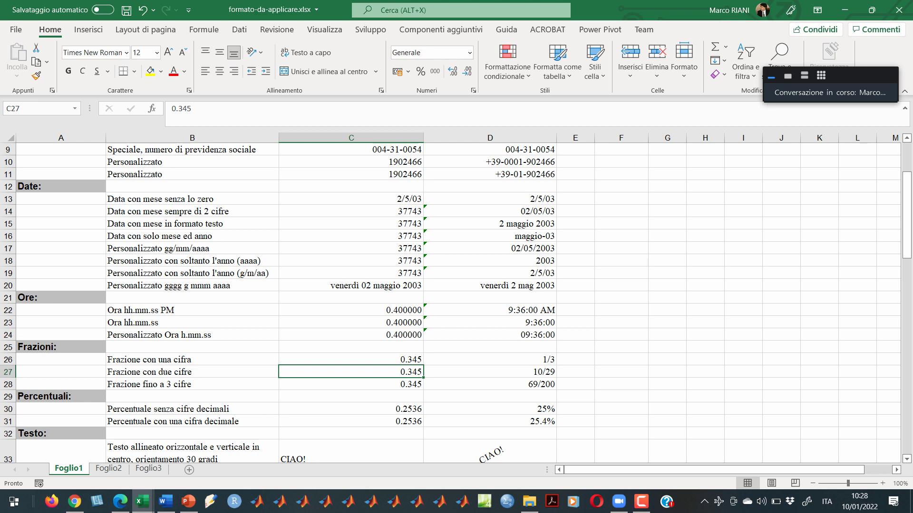
right_click(356, 374)
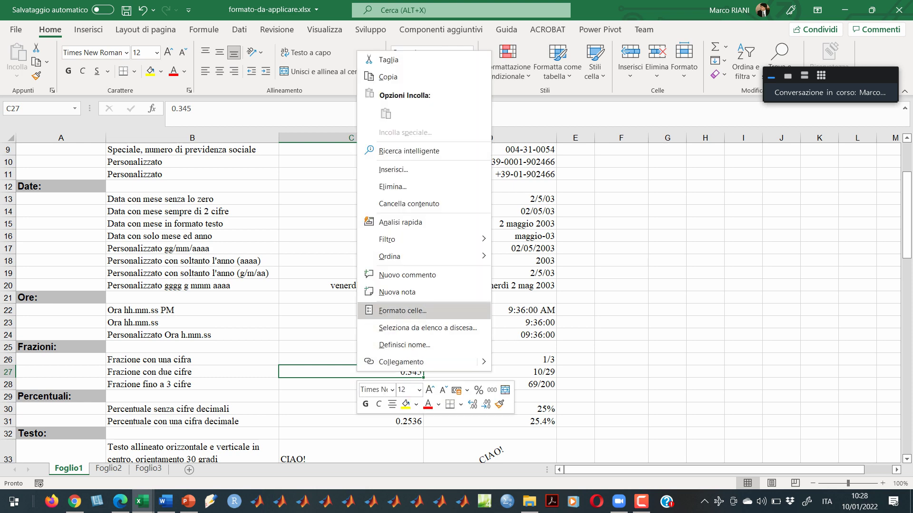
click(380, 310)
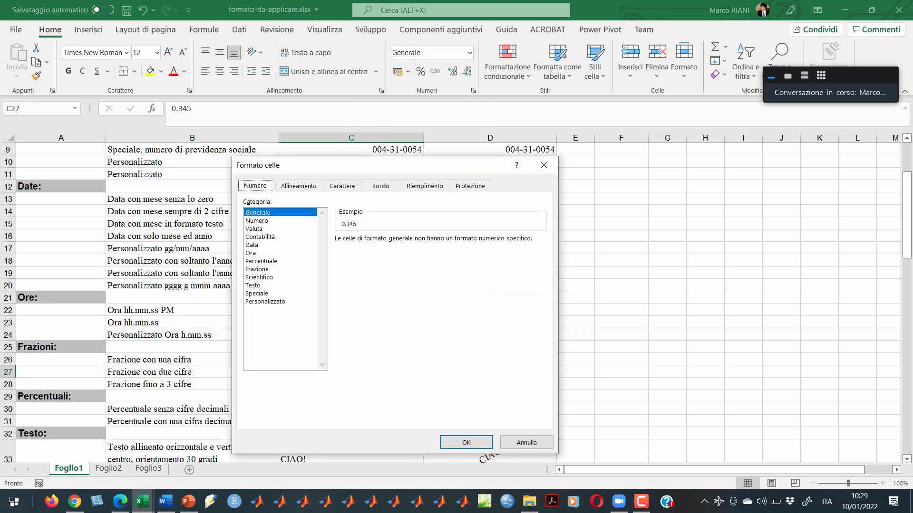
click(257, 269)
drag(415, 165, 698, 136)
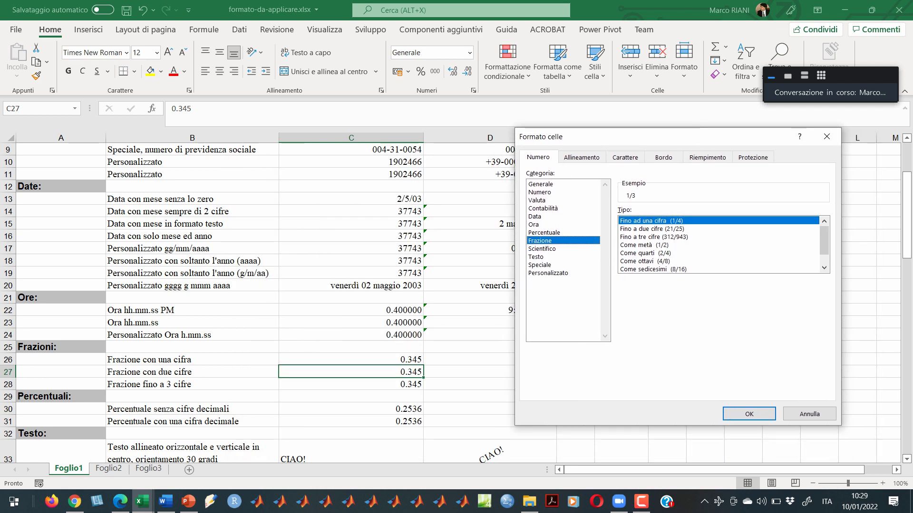
click(651, 229)
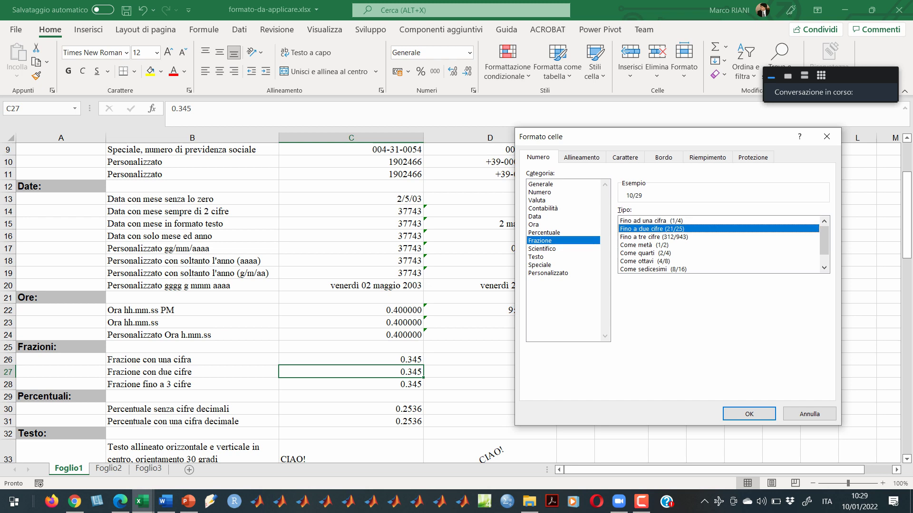
key(Return)
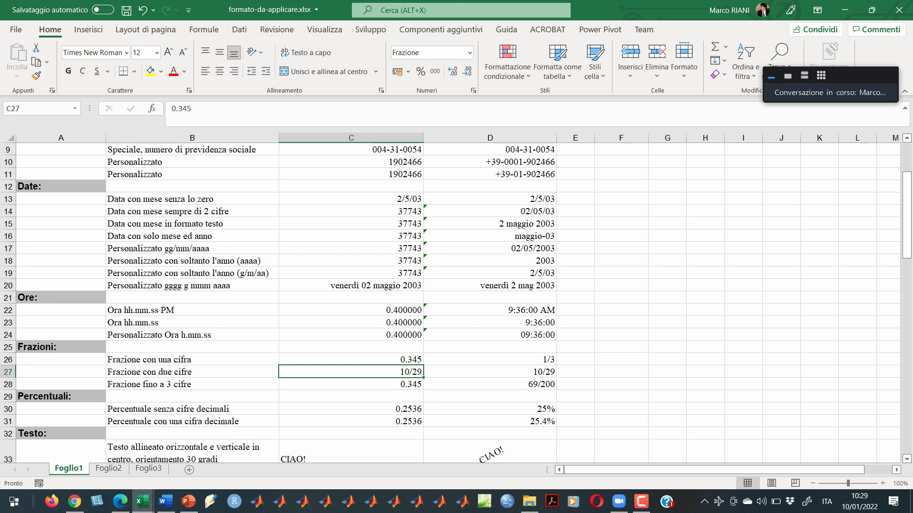
- Rotate the CIAO! text in cell C33 to an orientation of 28 degrees
scroll(451, 302, down, 3)
click(351, 353)
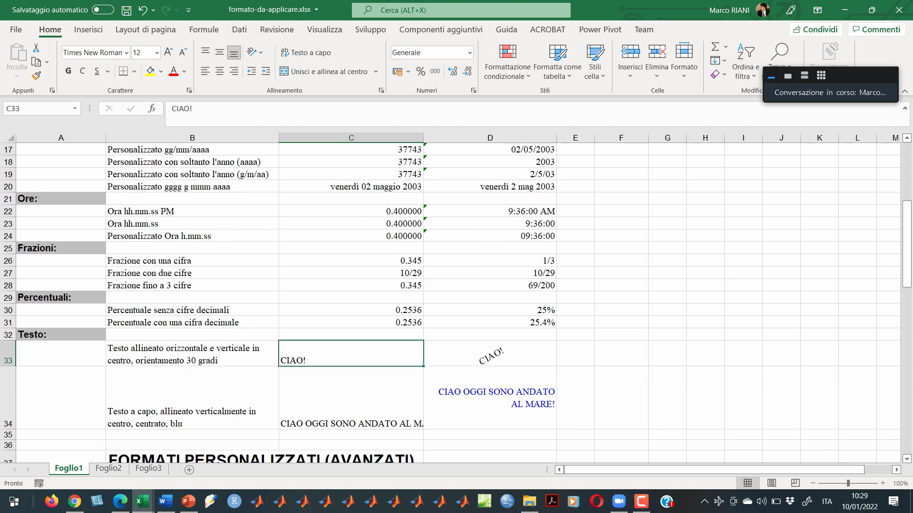
right_click(393, 363)
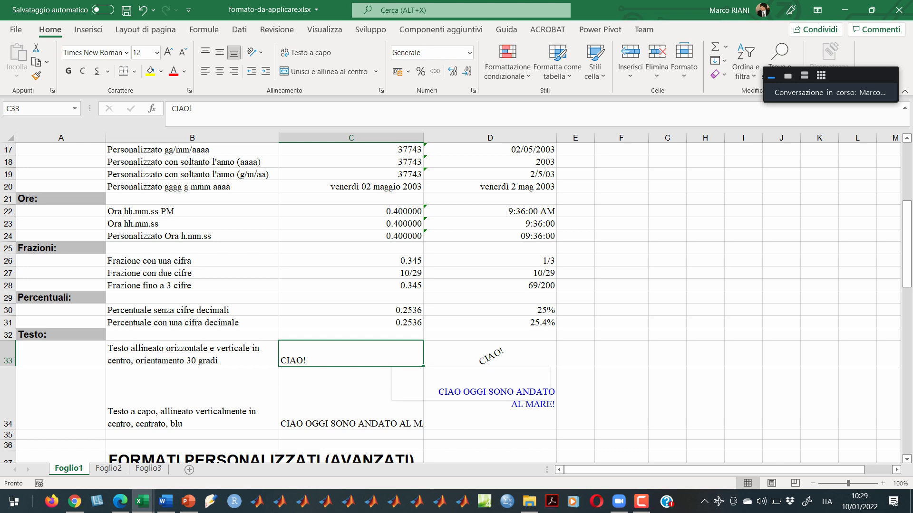
click(437, 297)
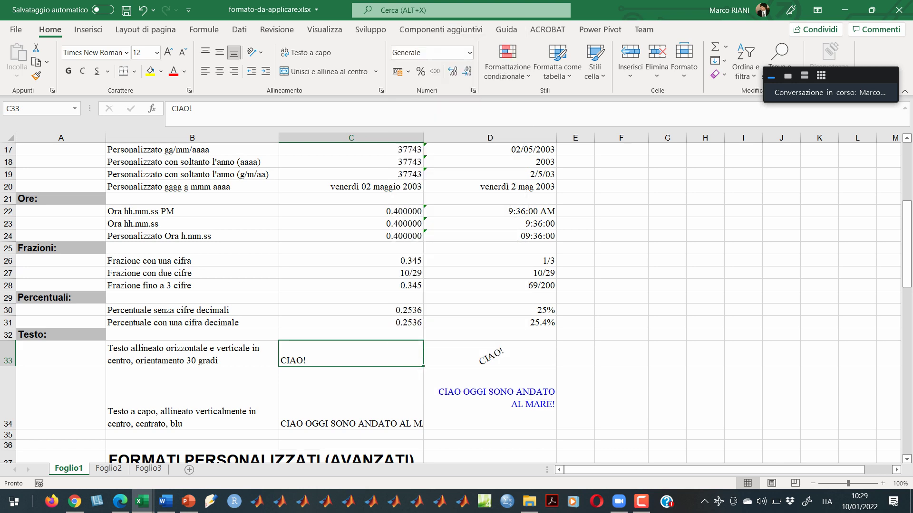
click(351, 162)
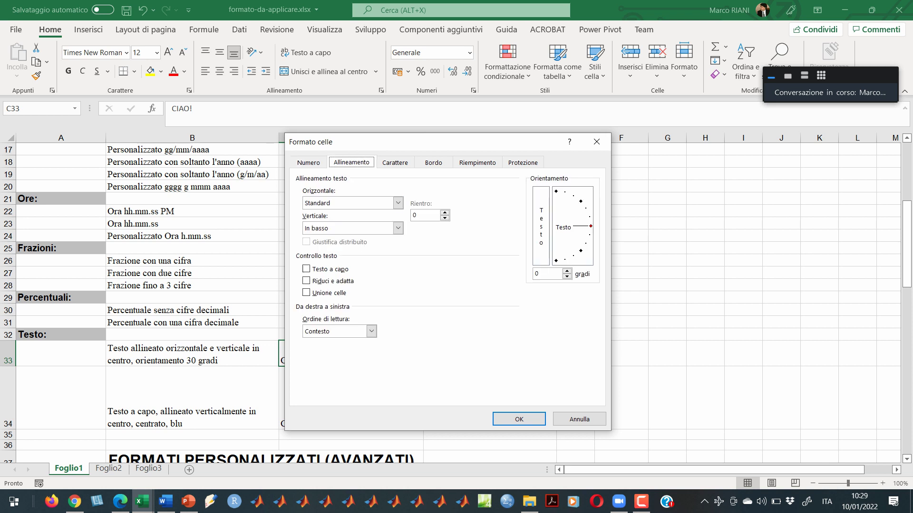
mouse_move(589, 227)
mouse_down()
mouse_move(581, 201)
mouse_move(589, 224)
mouse_move(586, 209)
mouse_up()
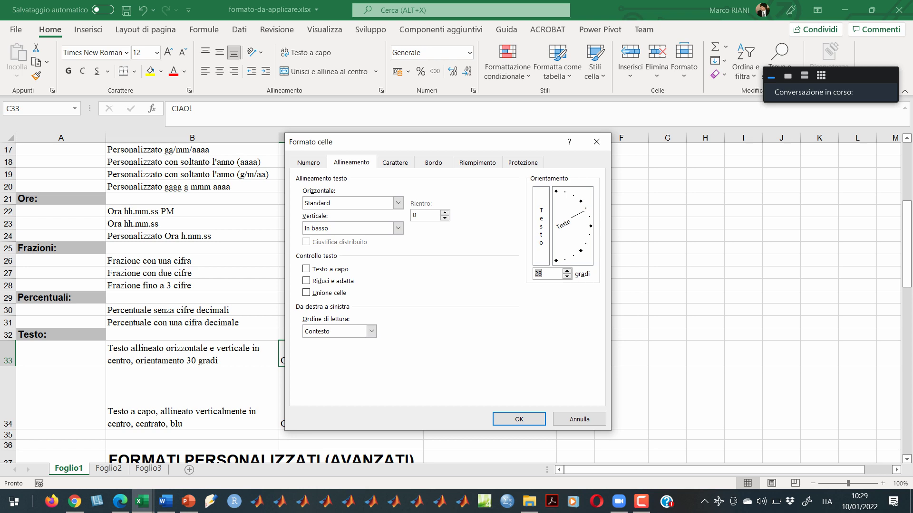
key(Return)
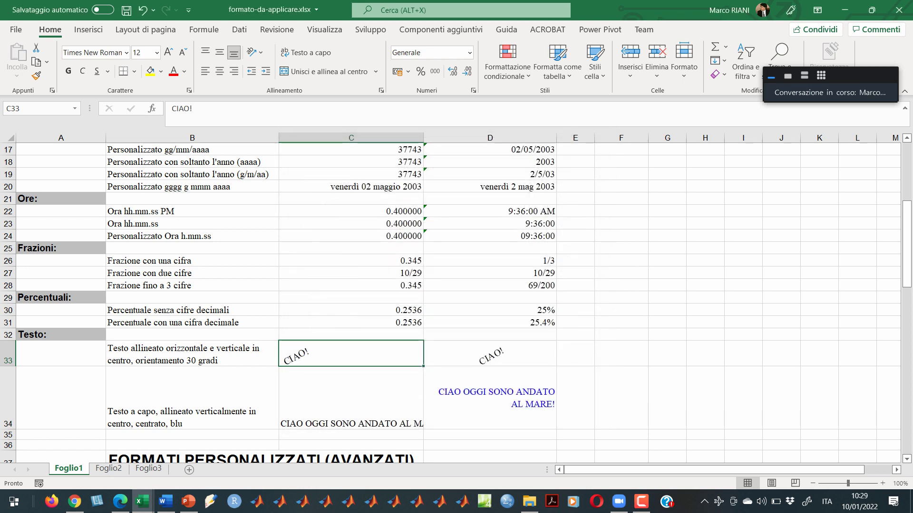
- Look through the Formati personalizzati (avanzati) section, from the descriptive text formats down to the coloured ones
scroll(456, 304, down, 3)
click(350, 285)
scroll(456, 304, down, 3)
click(351, 310)
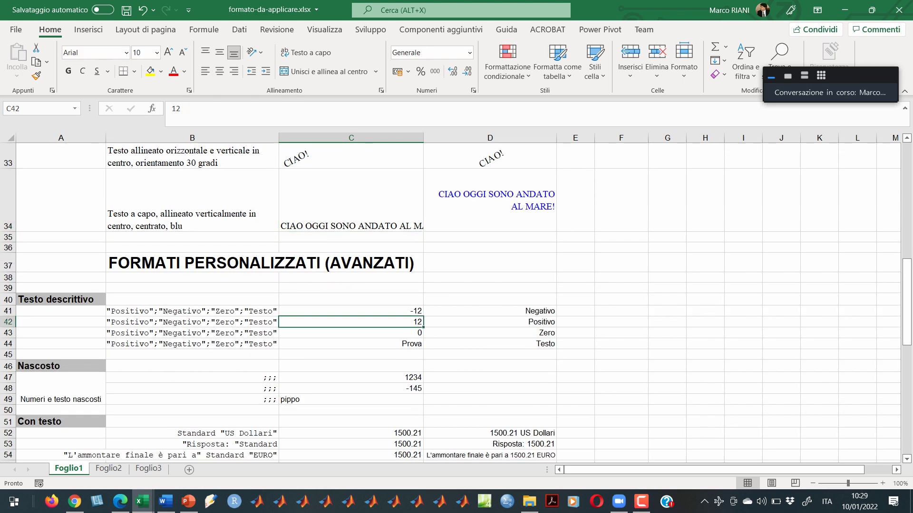
scroll(456, 304, down, 3)
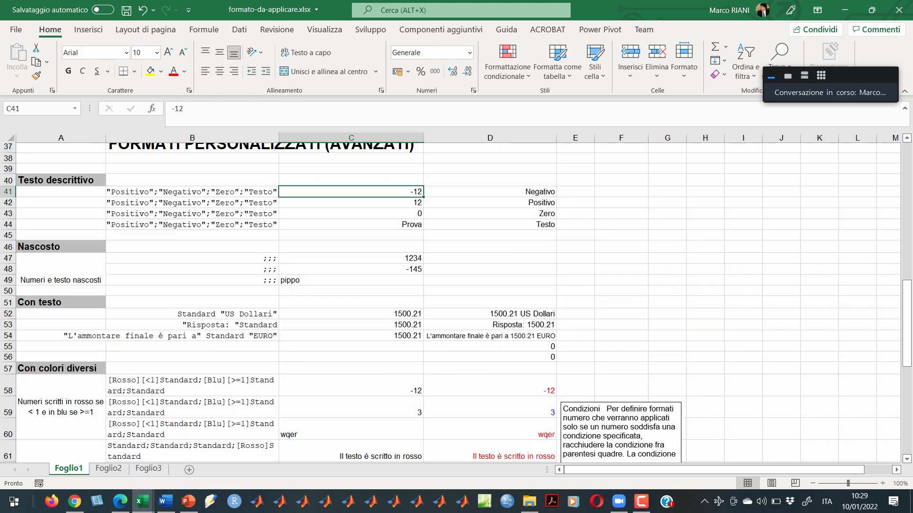
scroll(456, 304, up, 3)
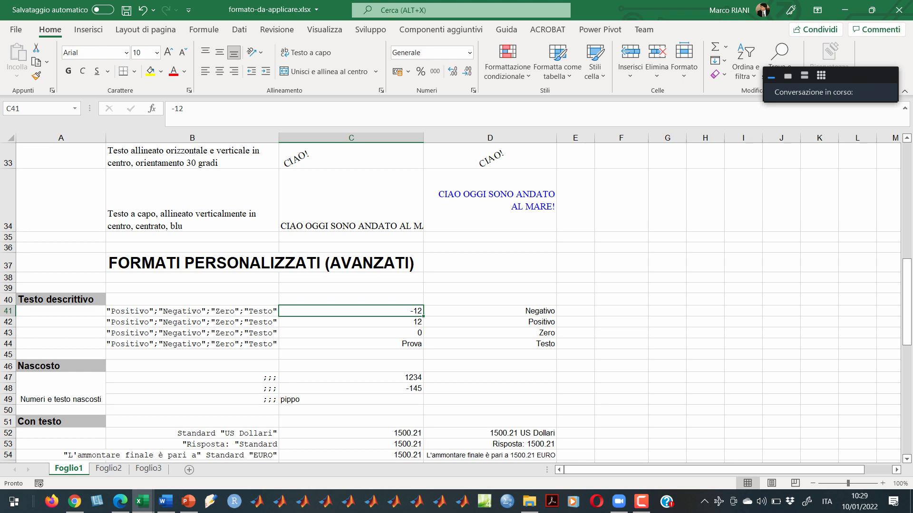
scroll(457, 304, up, 3)
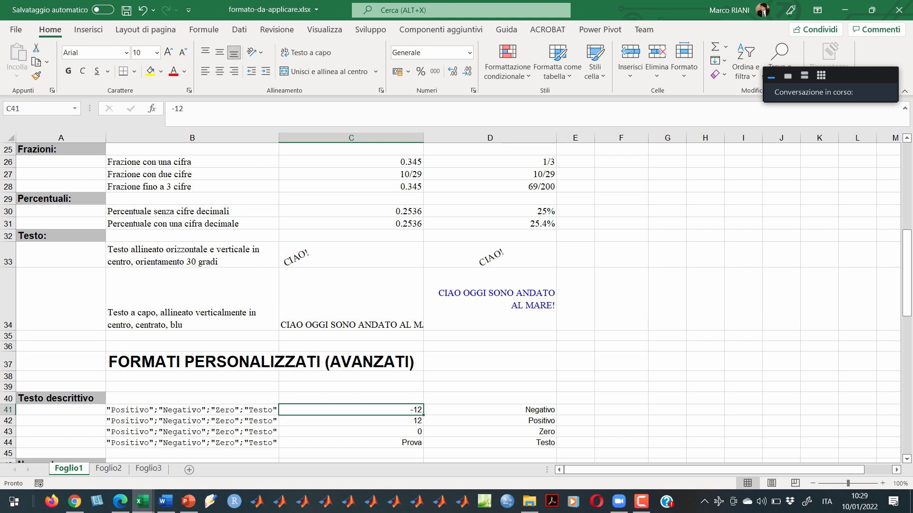
- Undo the text rotation of cell C33 and slant its text diagonally downward instead
key(ctrl+z)
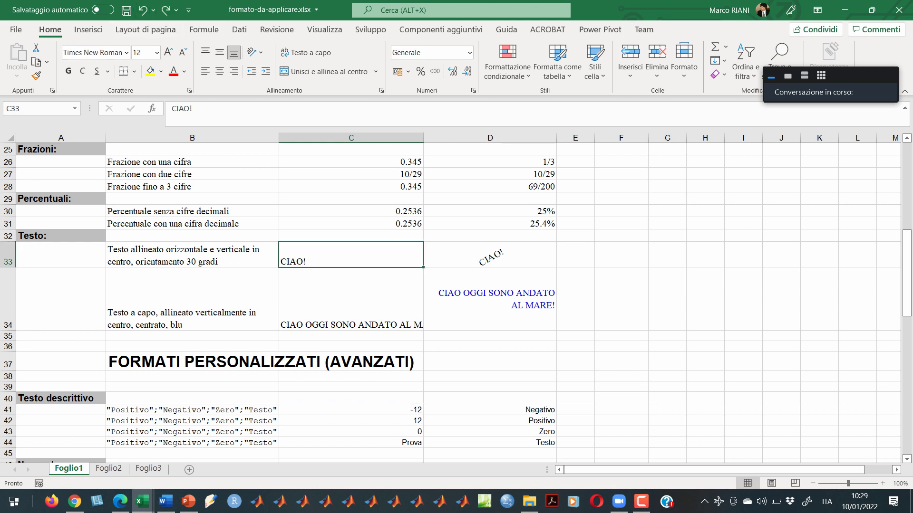
right_click(364, 146)
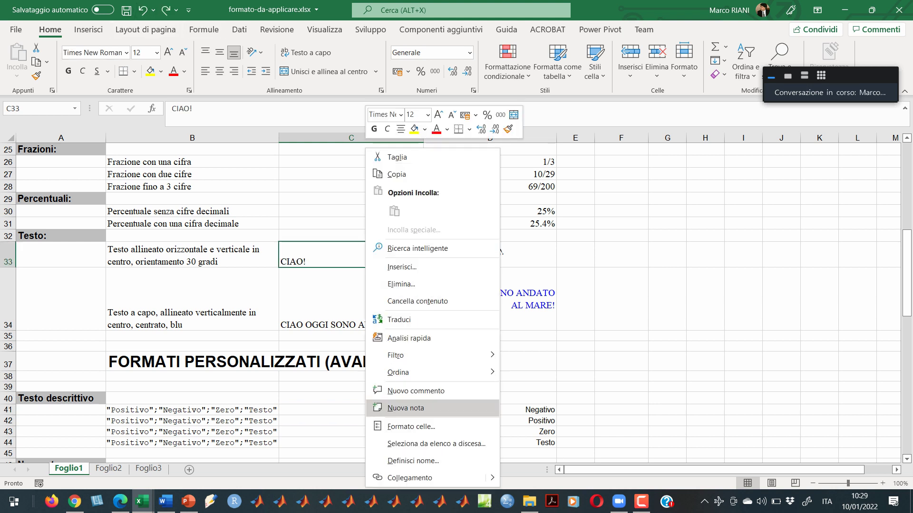
click(404, 427)
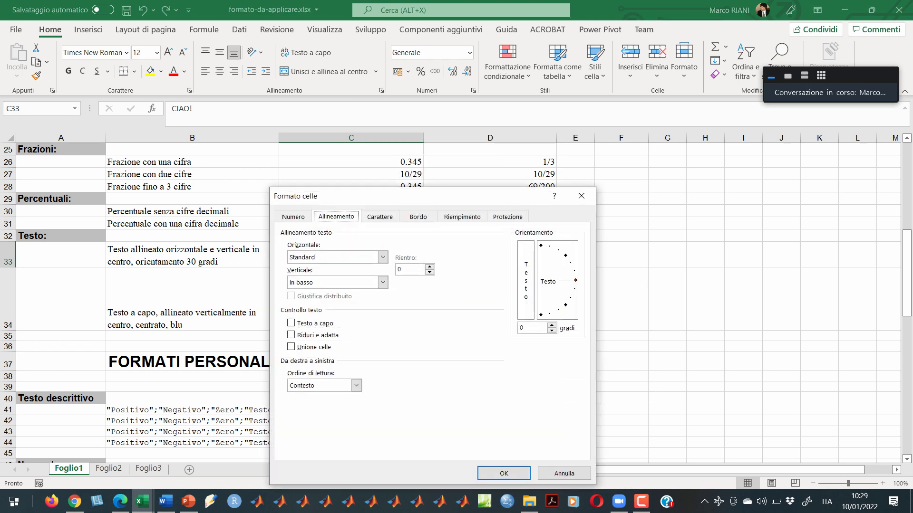
drag(573, 280, 565, 304)
click(503, 473)
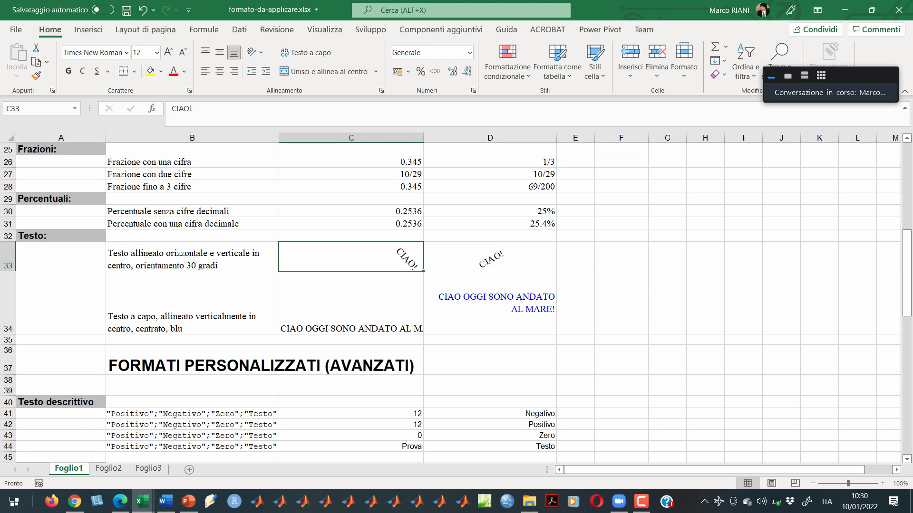
- Compare the negative number in C41 with the formatted reference in D41 under Testo descrittivo
scroll(456, 299, down, 3)
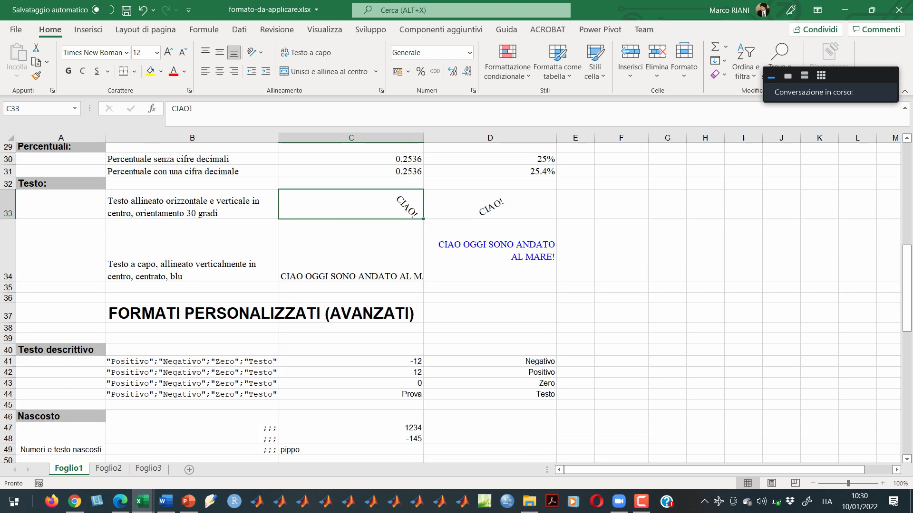
click(350, 315)
click(350, 337)
click(351, 314)
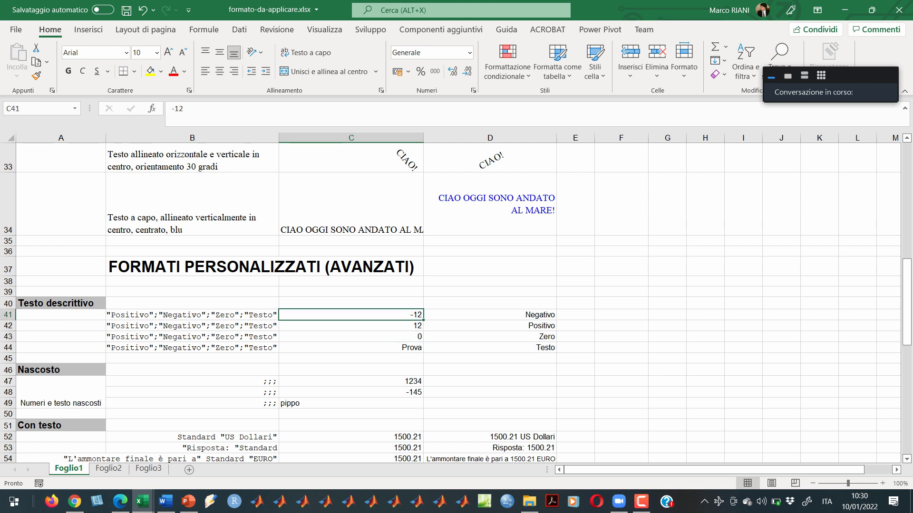
click(489, 314)
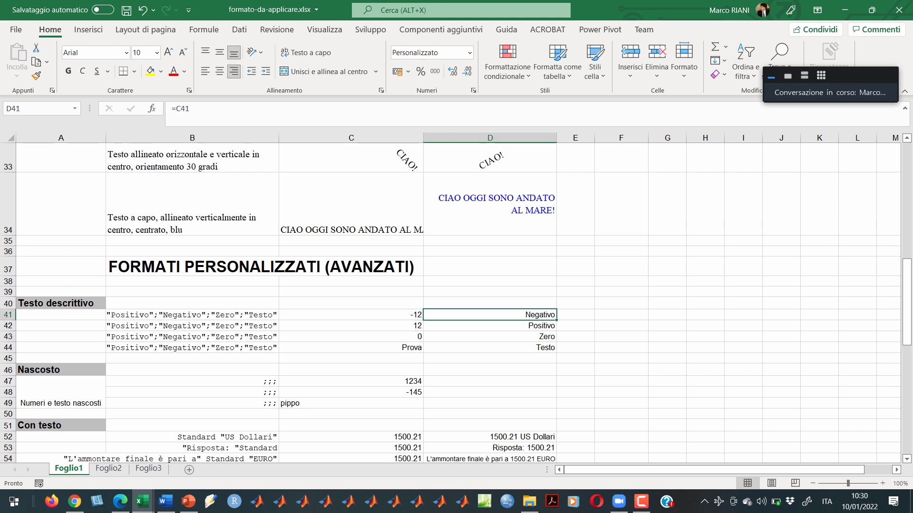
click(351, 315)
click(489, 315)
- Compare the positive number in C42 with the custom-formatted cell D42 that refers to it
click(351, 326)
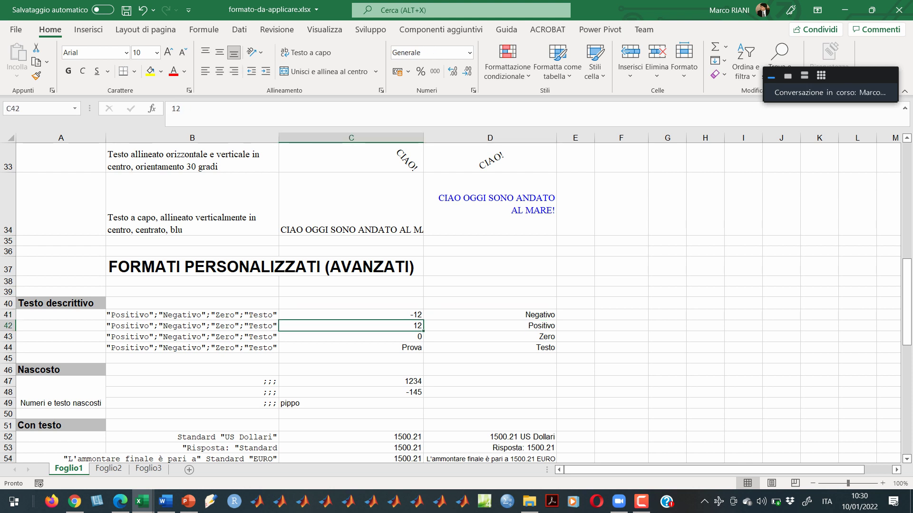
click(489, 325)
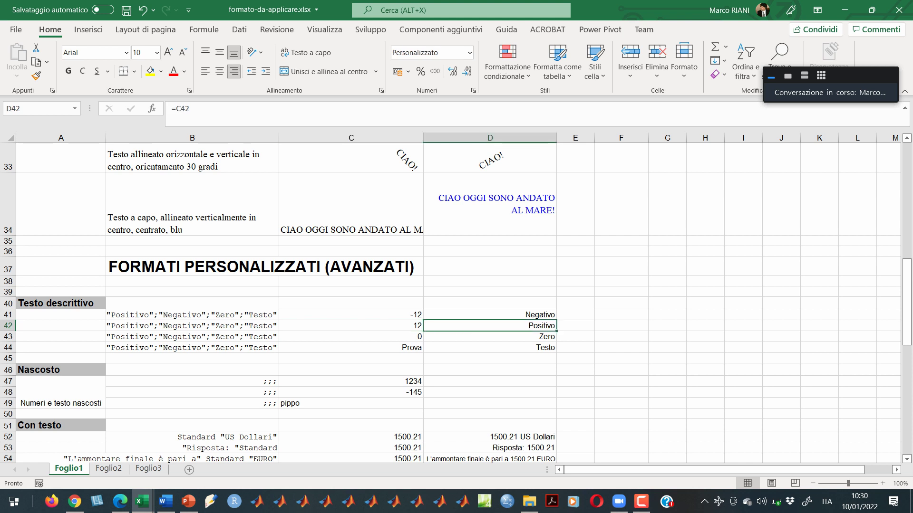
click(351, 325)
click(490, 325)
click(351, 326)
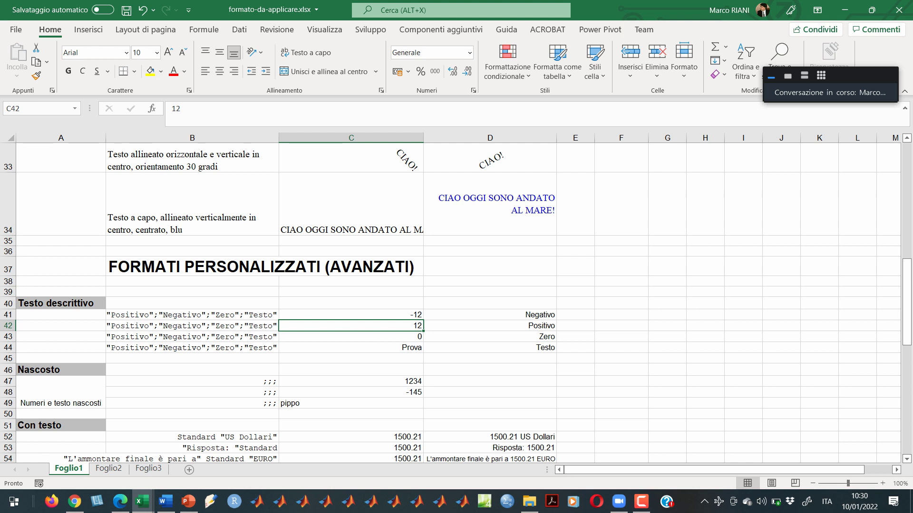
click(490, 326)
click(351, 326)
click(490, 325)
click(350, 325)
key(Tab)
- Examine how the zero in C43 and the text in C44 are displayed in D43 and D44
key(Return)
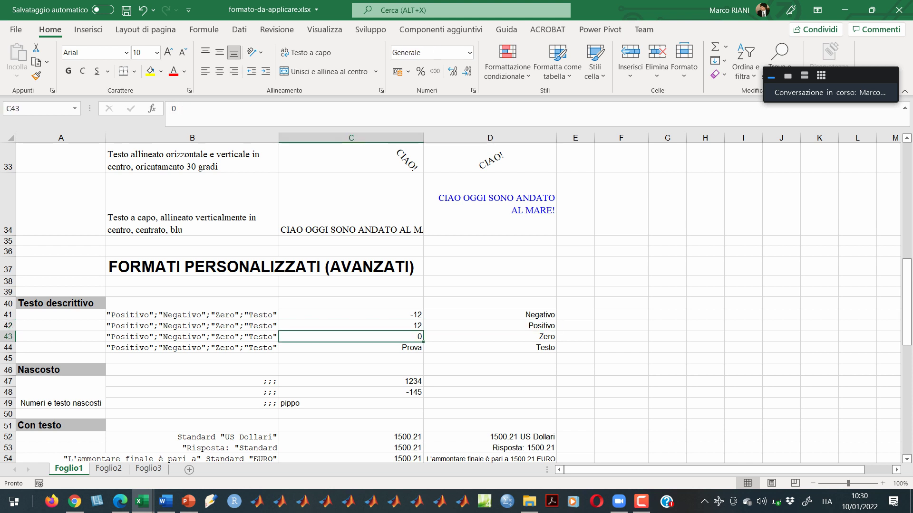
key(Tab)
key(Return)
key(Tab)
click(350, 348)
click(490, 347)
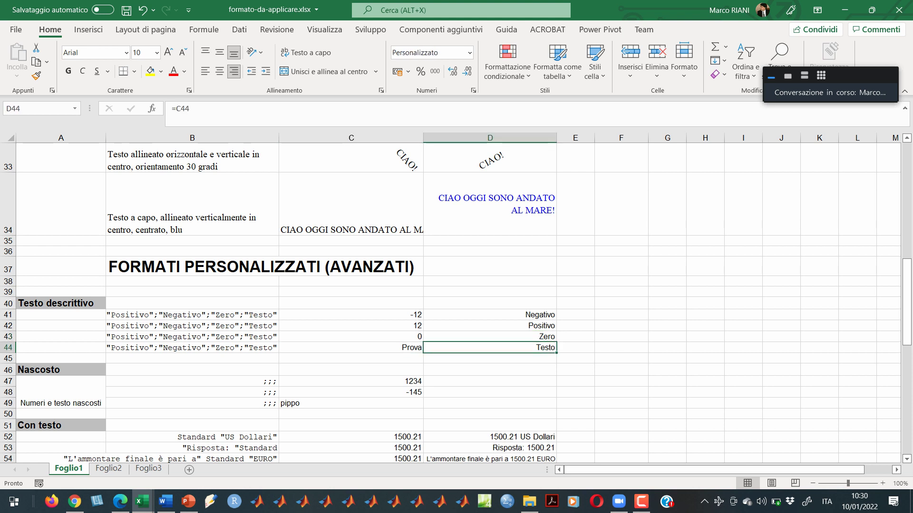
click(350, 381)
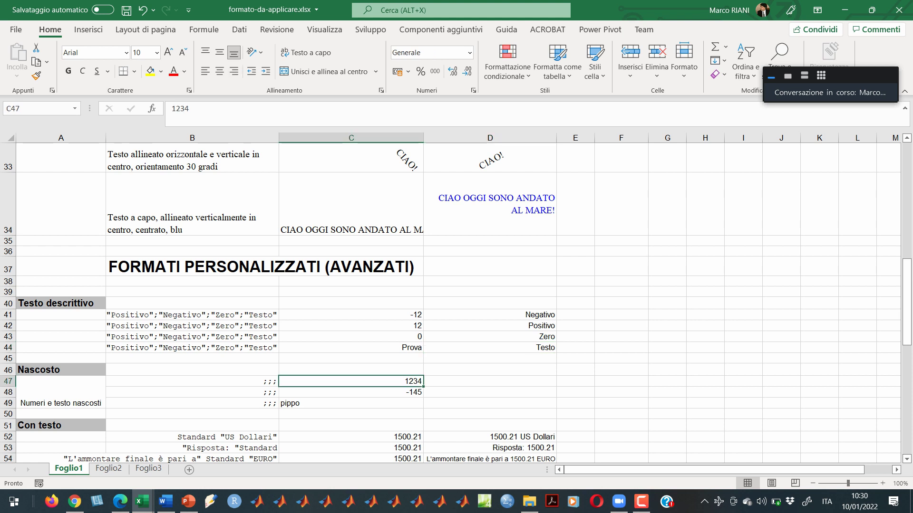
text(234523452345234)
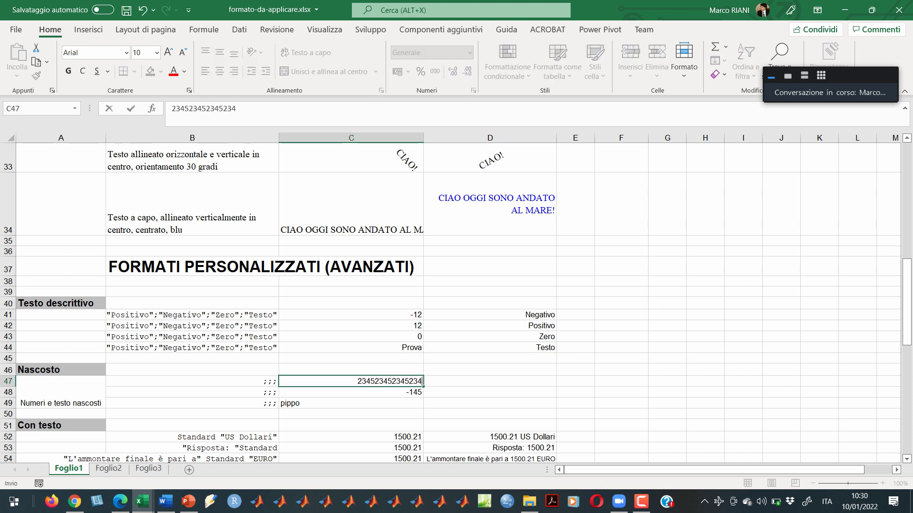
key(Return)
click(351, 381)
click(489, 381)
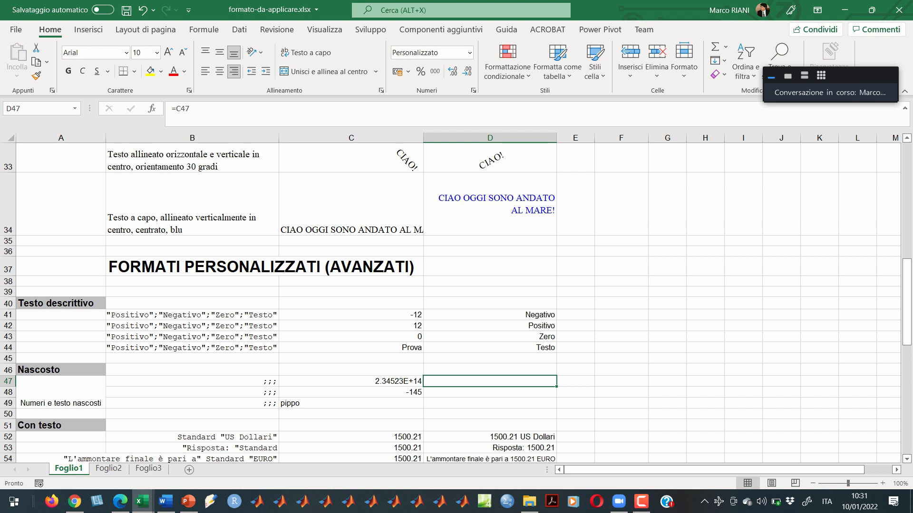
- Replace the value in C47 with -234 and check the hidden format in D47
key(Left)
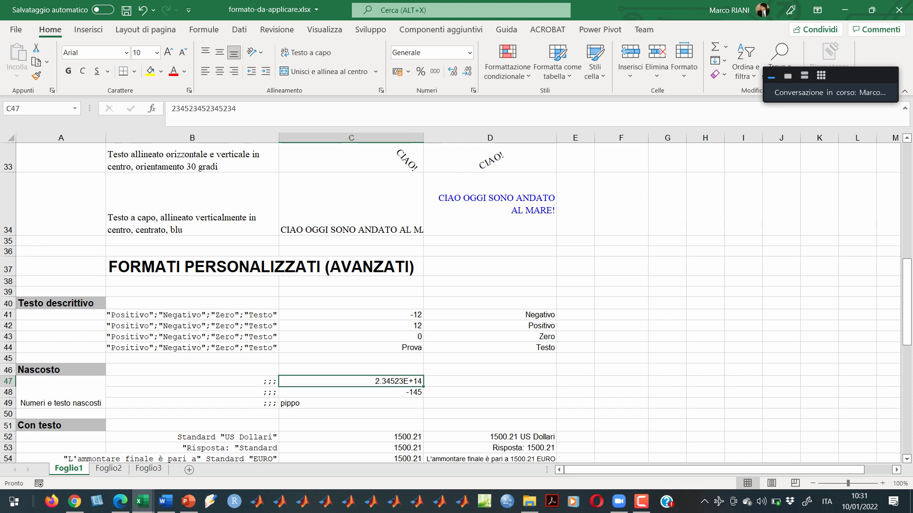
text(-234)
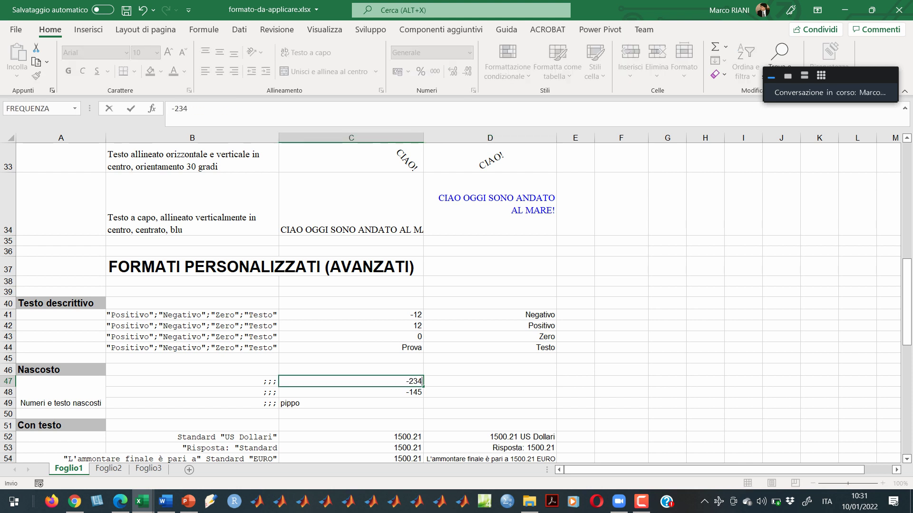
key(Return)
key(Up)
key(Right)
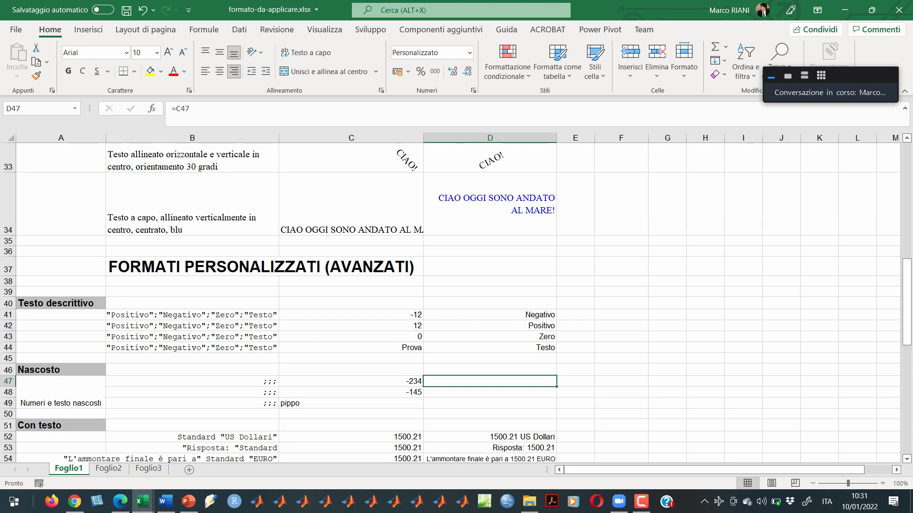
- Compare C52 with its US Dollari format in D52, and enter 234 in C52
scroll(449, 304, down, 3)
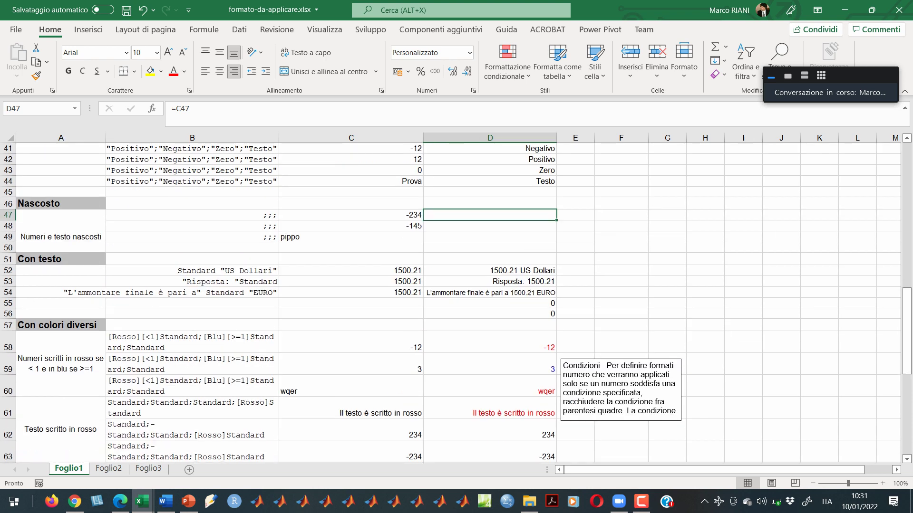
click(350, 270)
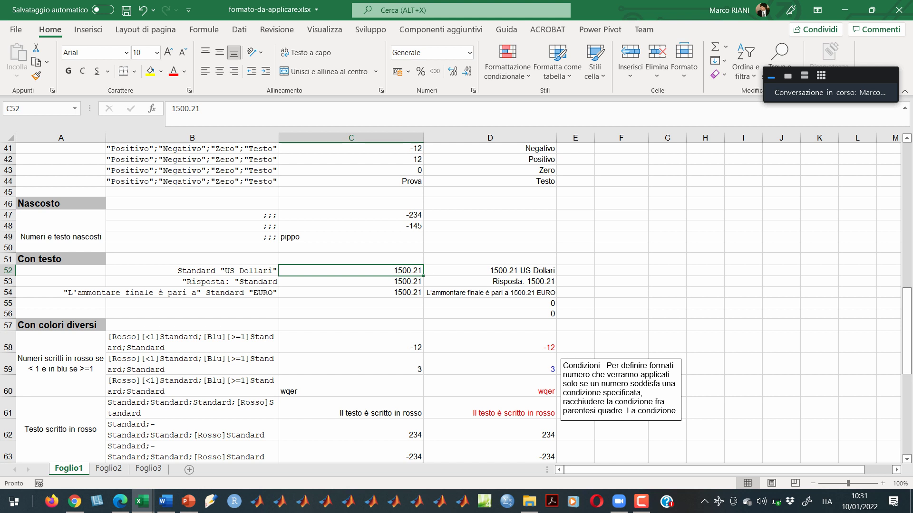
click(490, 271)
click(351, 271)
text(234)
key(Return)
- Replace the content of cell C52 with 345345+ to test the US Dollari format
click(351, 271)
text(345345+)
key(Return)
click(350, 271)
click(350, 281)
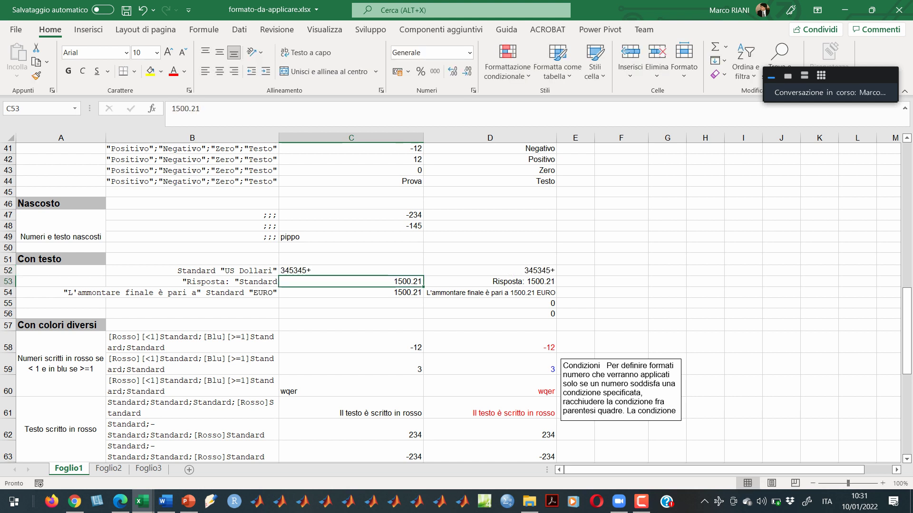
- Set cell C54 to 345 and check the custom EURO sentence format in D54
click(351, 292)
text(345)
key(ctrl+Return)
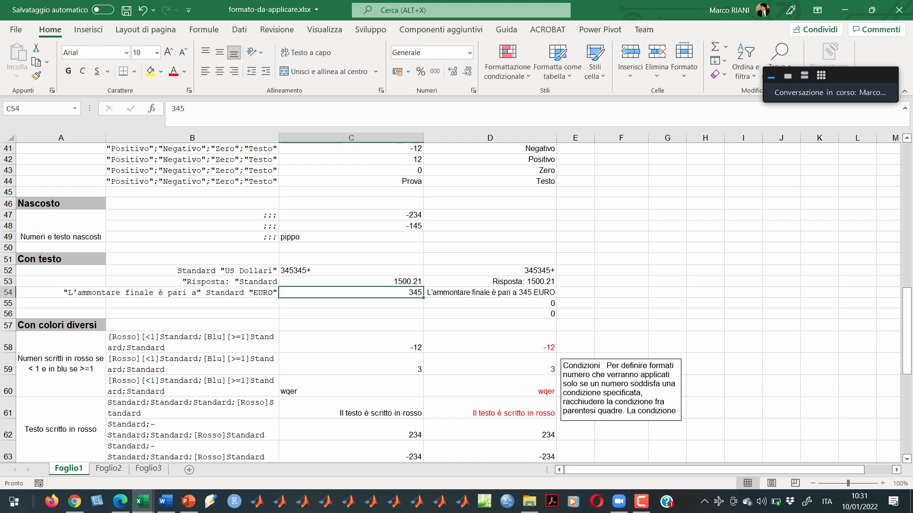
click(489, 292)
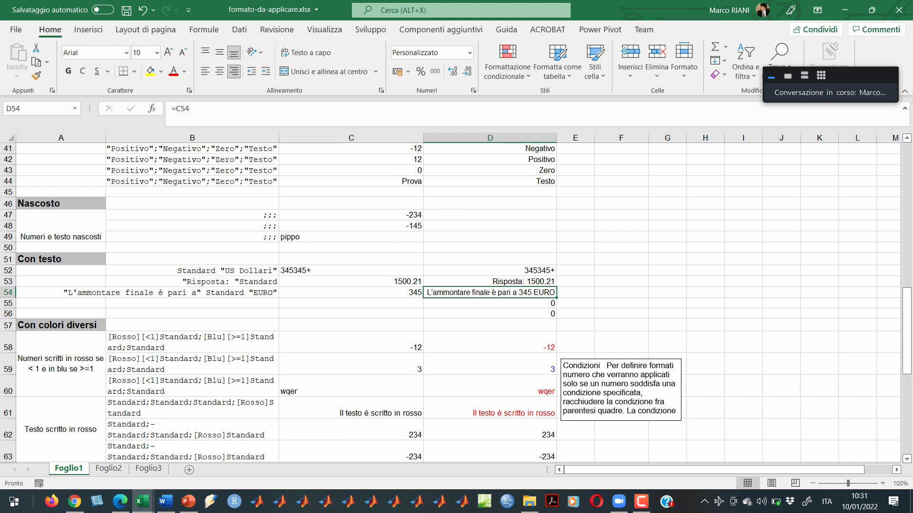
click(351, 292)
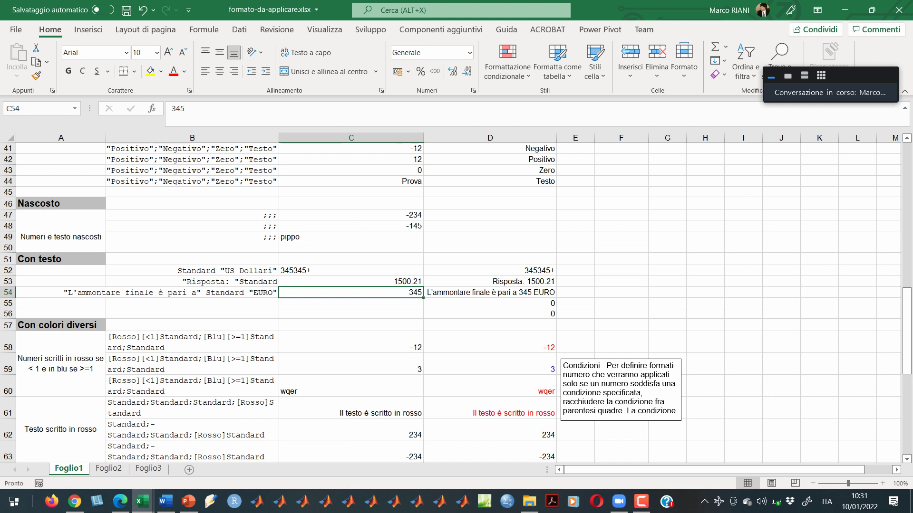
- Compare the text in C61 with its red custom-formatted counterpart in D61
click(351, 407)
click(490, 407)
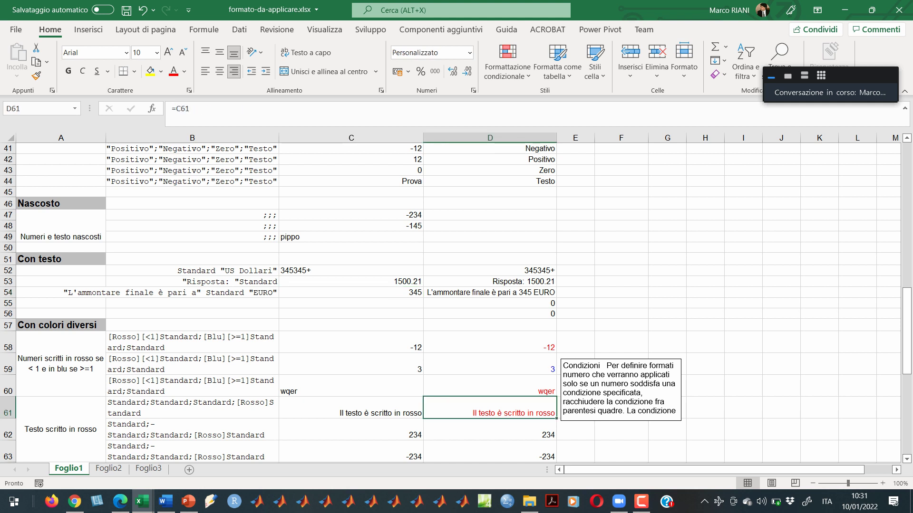
- Examine the coloured, validated, symbol and zero-replacing custom formats in rows 57 to 86, and return to the Testo descrittivo section
click(61, 363)
click(490, 343)
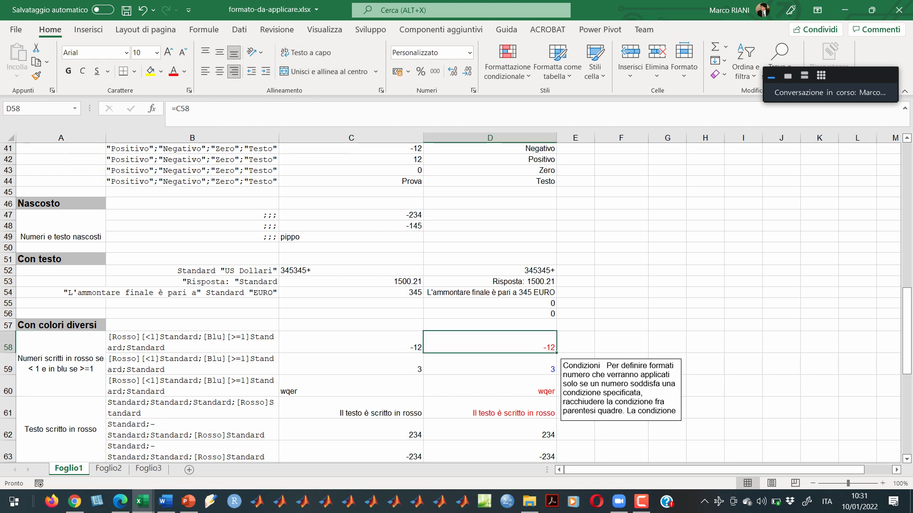
scroll(450, 303, down, 5)
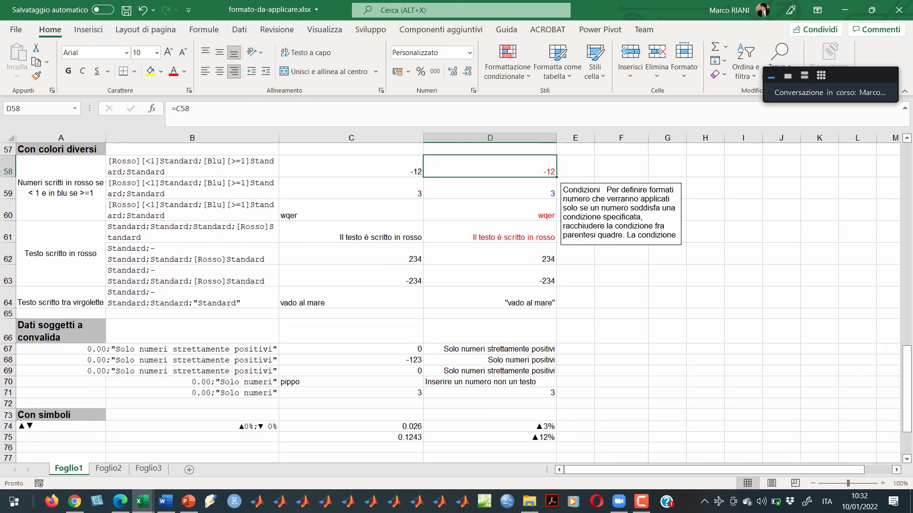
click(192, 426)
scroll(450, 303, down, 5)
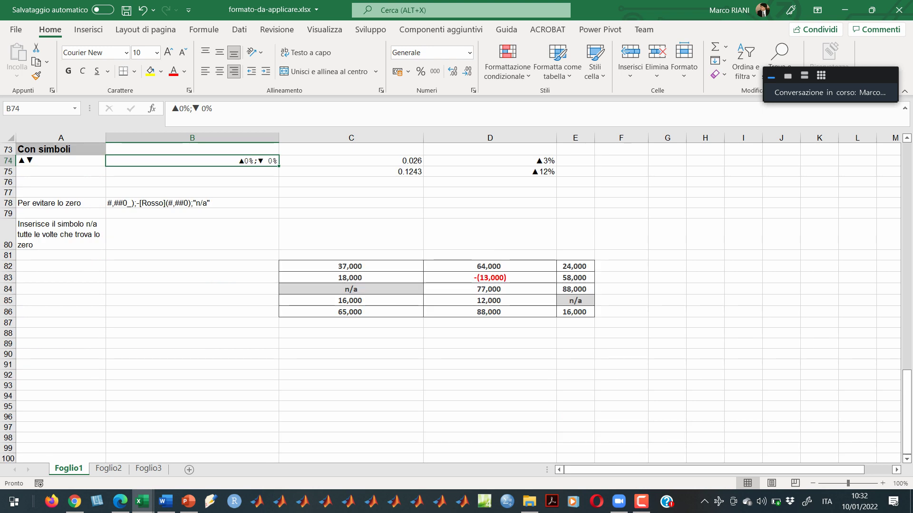
scroll(450, 303, up, 3)
scroll(450, 303, up, 19)
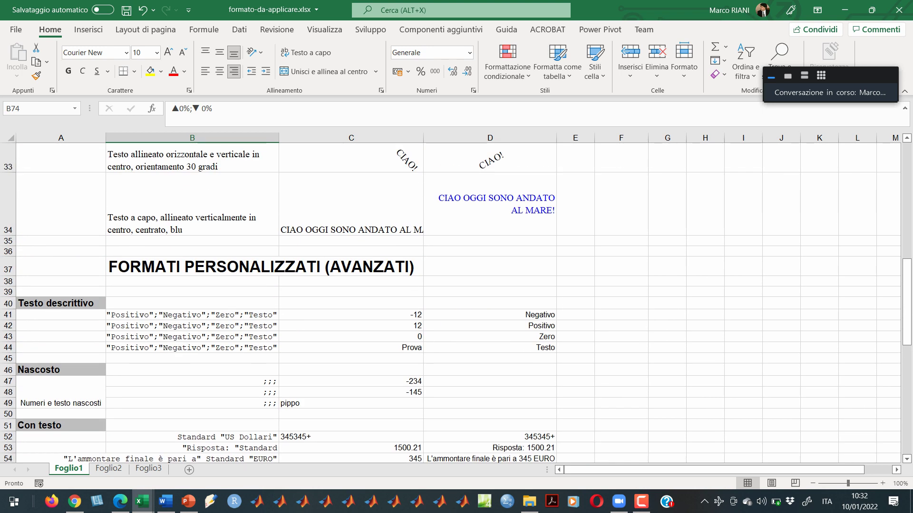
scroll(450, 303, up, 2)
scroll(450, 303, down, 7)
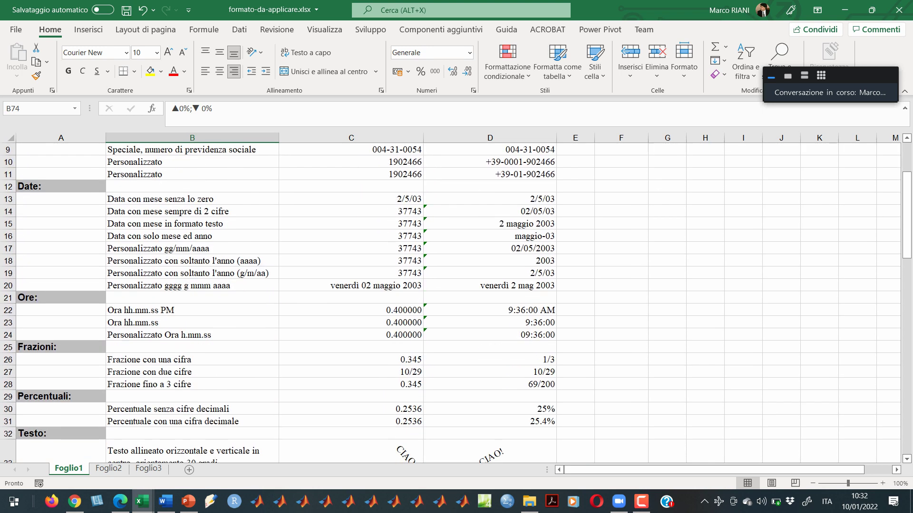
scroll(450, 303, down, 3)
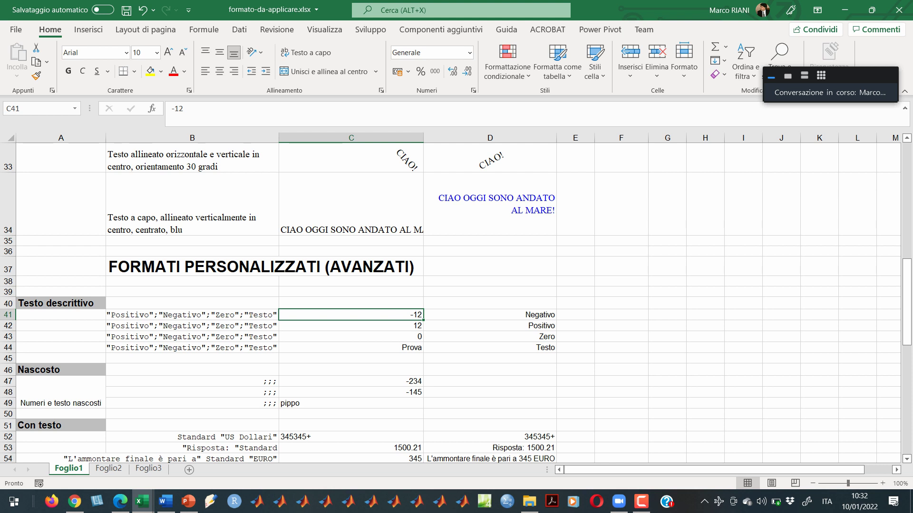
- Browse the custom number formats for cell C41 and preview the codes #,##0;[Rosso]-#,##0 and #,##0.00;[Rosso]-#,##0.00
right_click(396, 314)
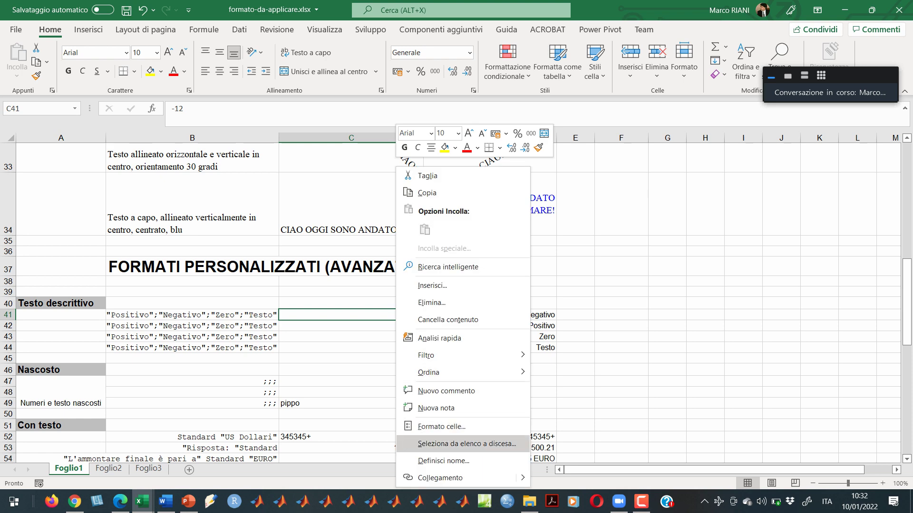
click(442, 426)
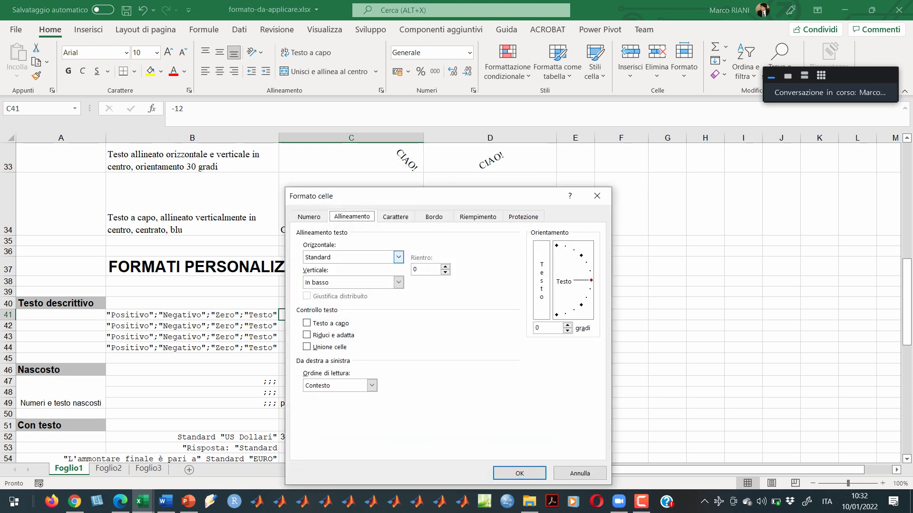
key(ctrl+shift+Tab)
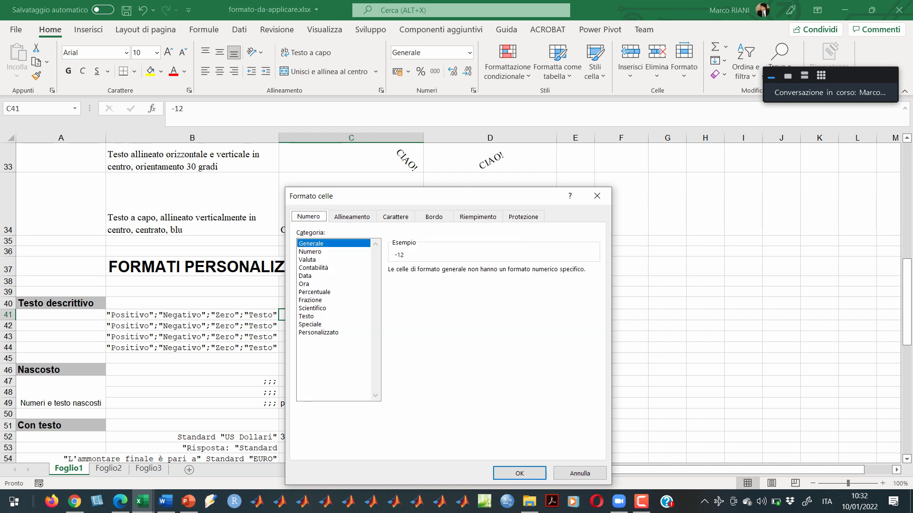
click(319, 332)
click(416, 349)
scroll(490, 337, down, 8)
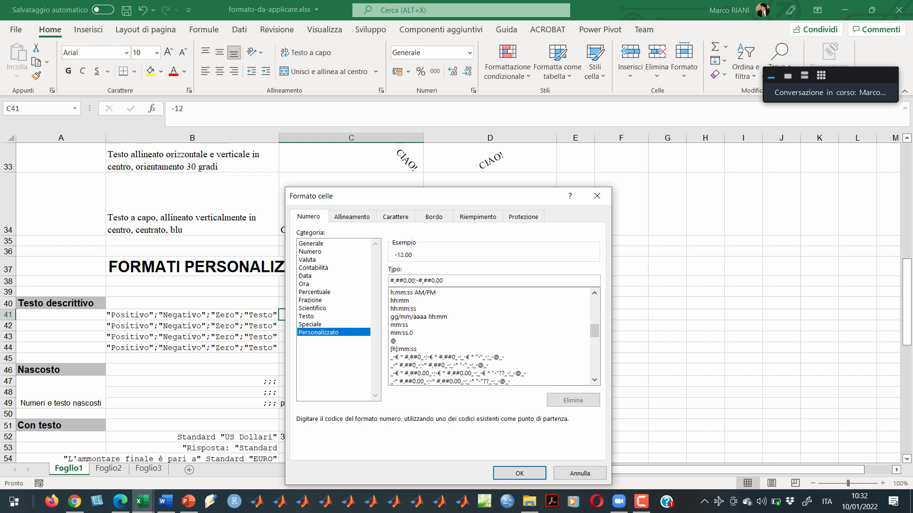
scroll(490, 336, down, 3)
scroll(490, 337, up, 10)
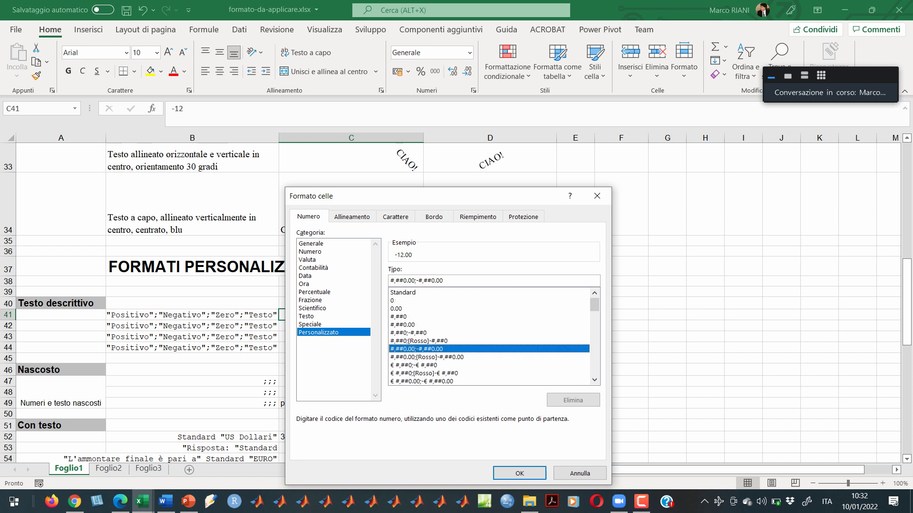
click(428, 341)
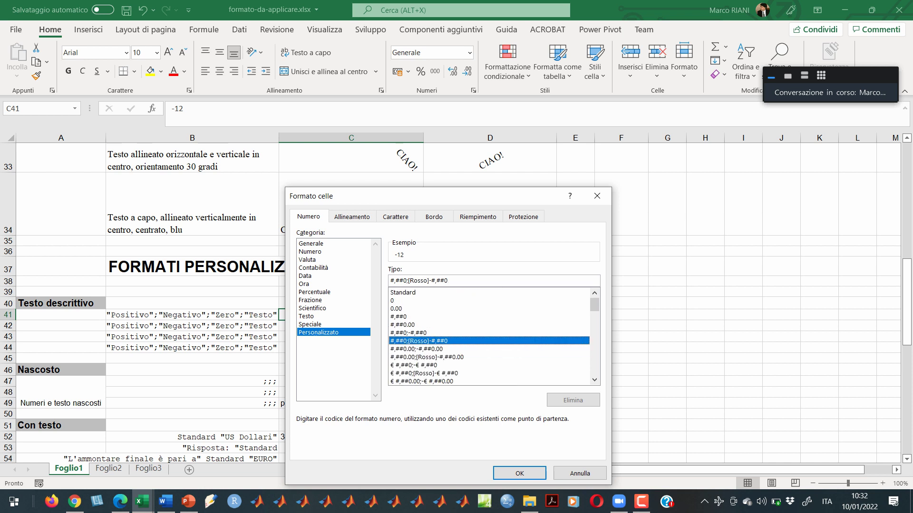
click(428, 357)
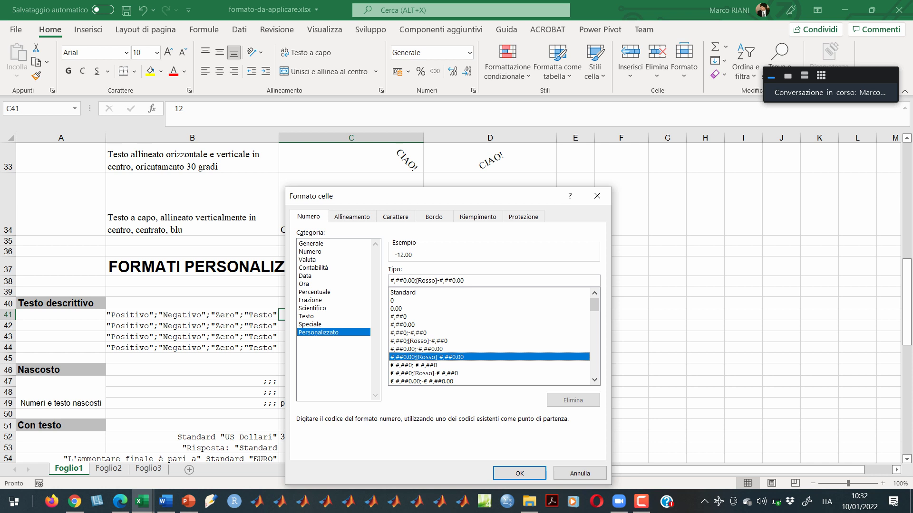
- Replace the custom format code with "ciao vado al mare"; and apply it to cell C41
drag(391, 280, 463, 281)
key(BackSpace)
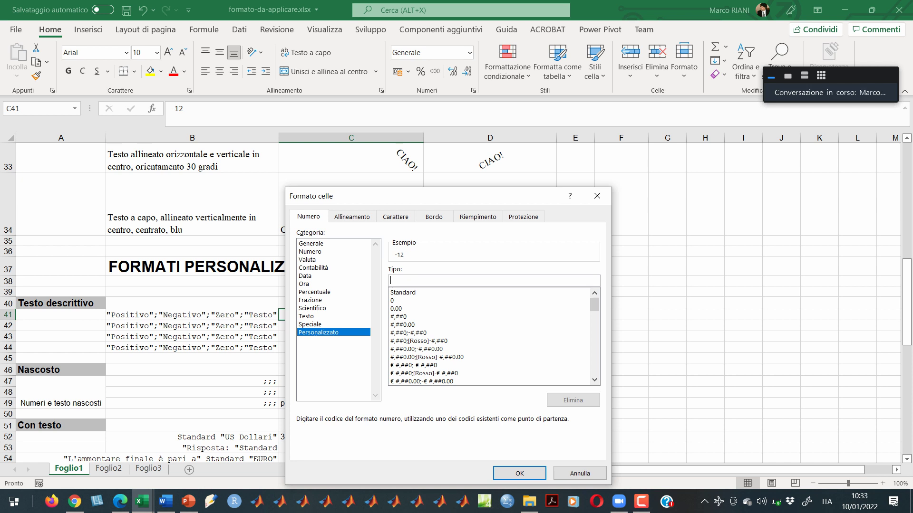
text("ciao vado al mare";)
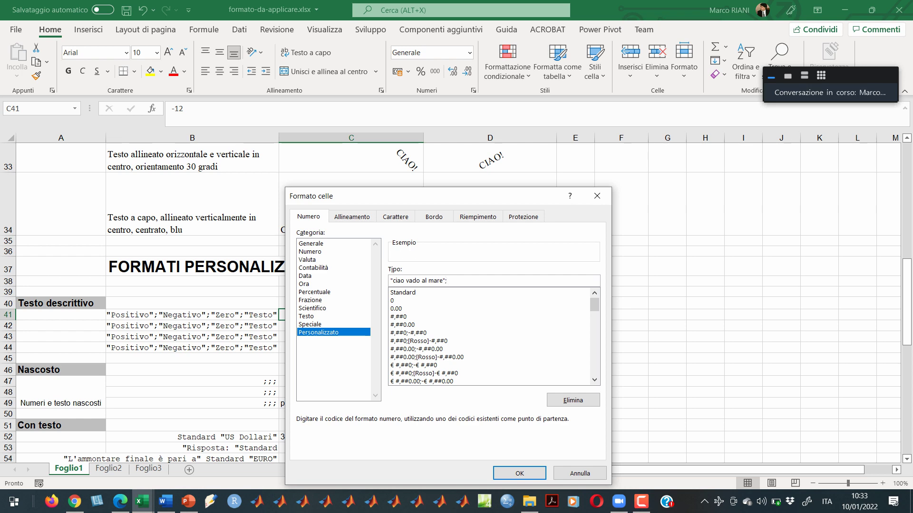
key(Return)
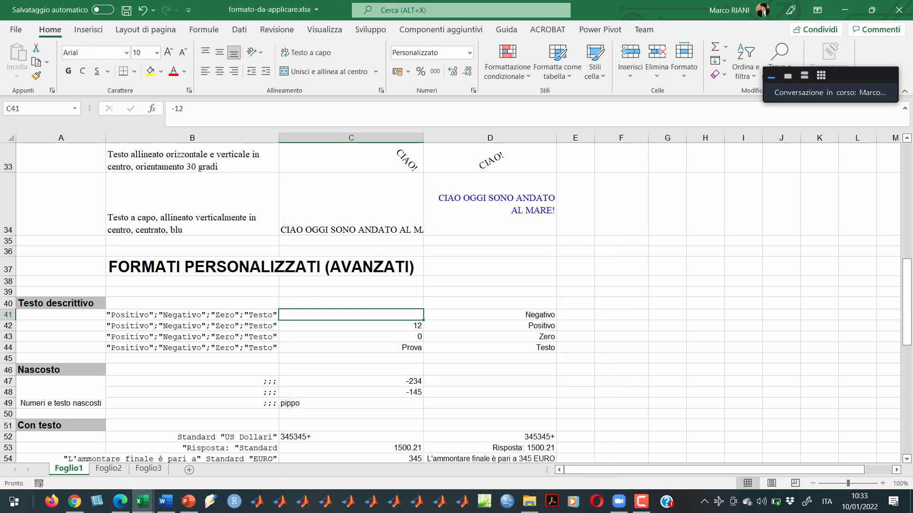
- Enter 23 in cell C41 to test the custom text format with a positive number
drag(350, 370, 350, 358)
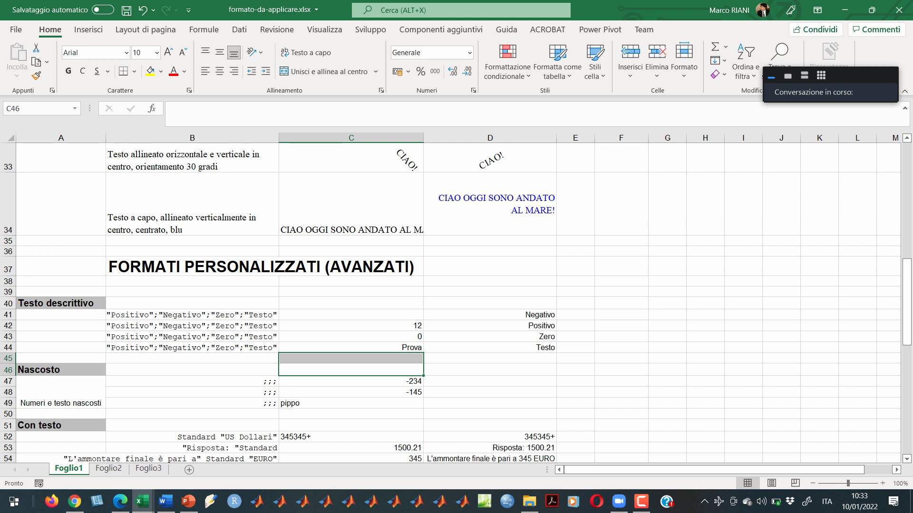
click(351, 314)
click(351, 336)
click(351, 315)
click(351, 326)
click(351, 315)
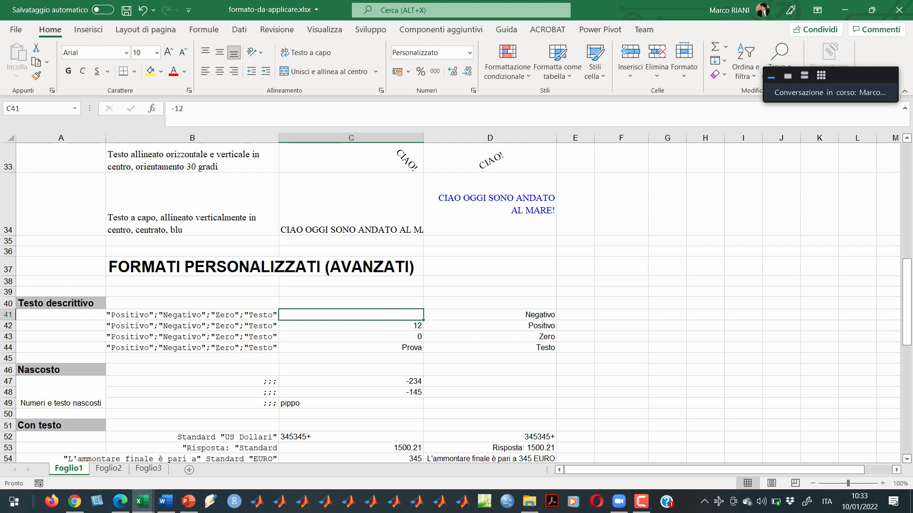
text(23)
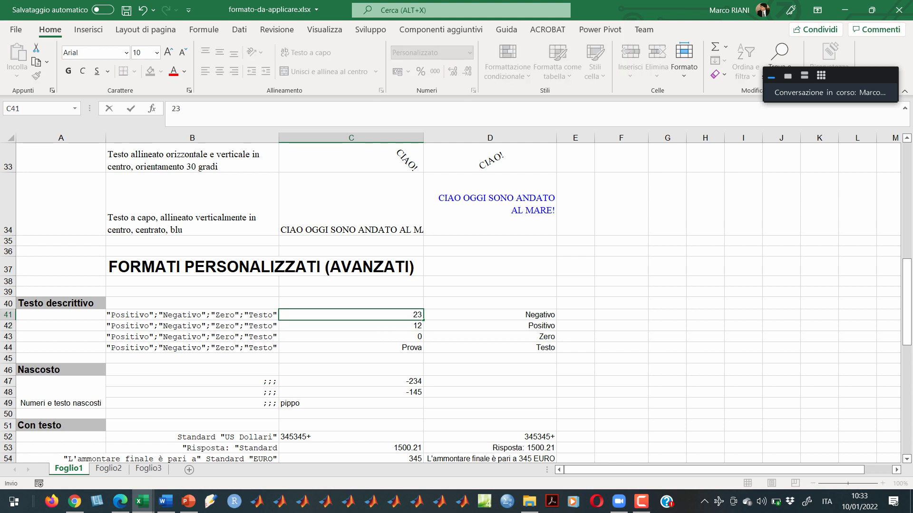
key(ctrl+Return)
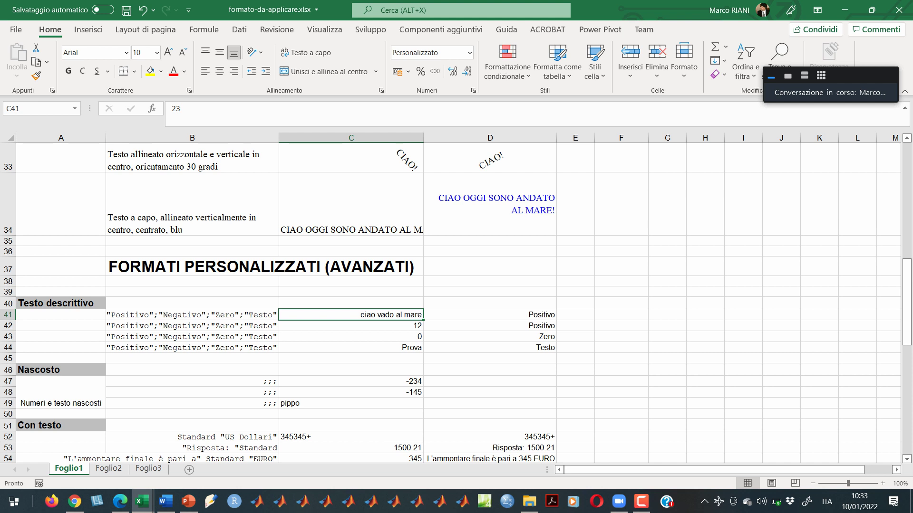
- Replace the content of cell C41 with 345345 and check its underlying value
text(345345)
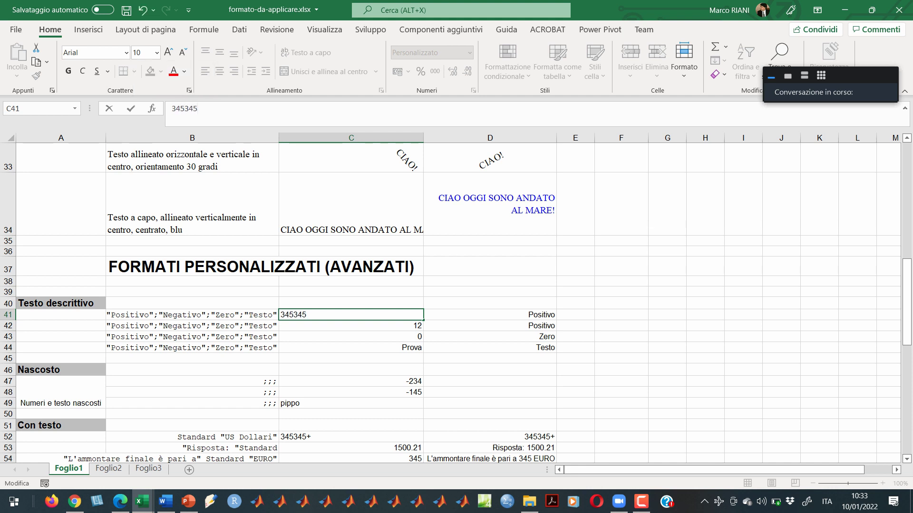
key(ctrl+Return)
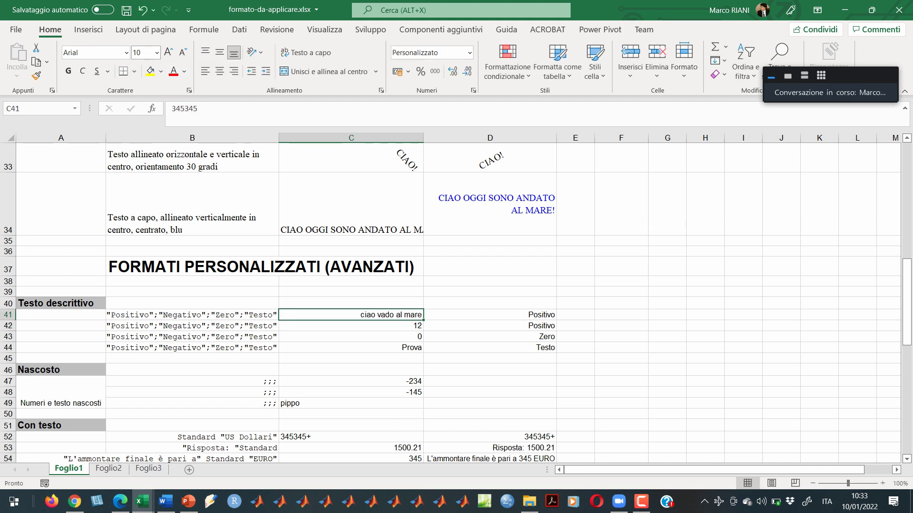
key(F2)
key(Return)
key(Up)
- Change the custom format code of cell C41 to "ciao vado al mare" Standard so the number follows the text
right_click(367, 315)
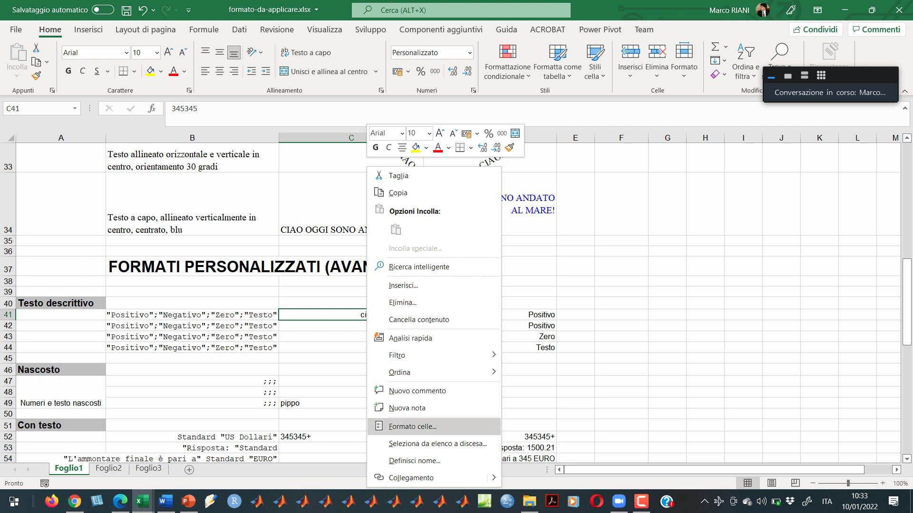
key(Escape)
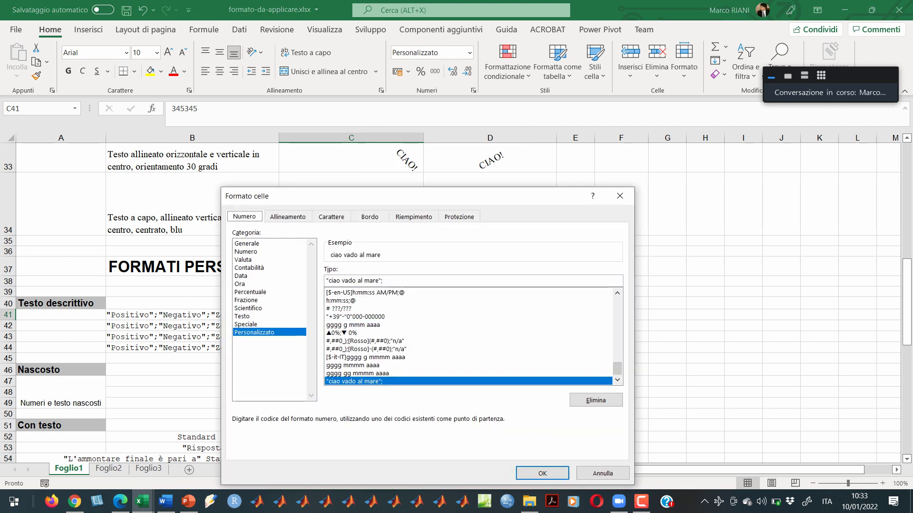
click(382, 280)
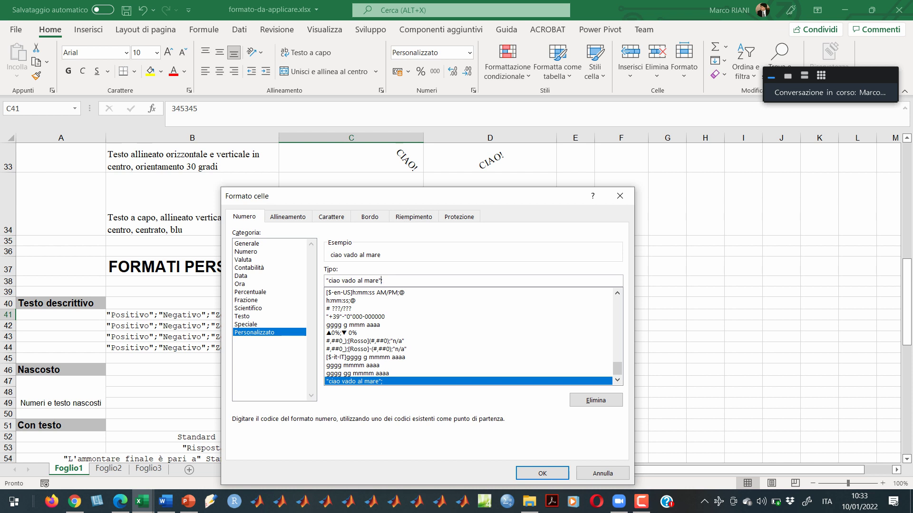
key(BackSpace)
text(Standard)
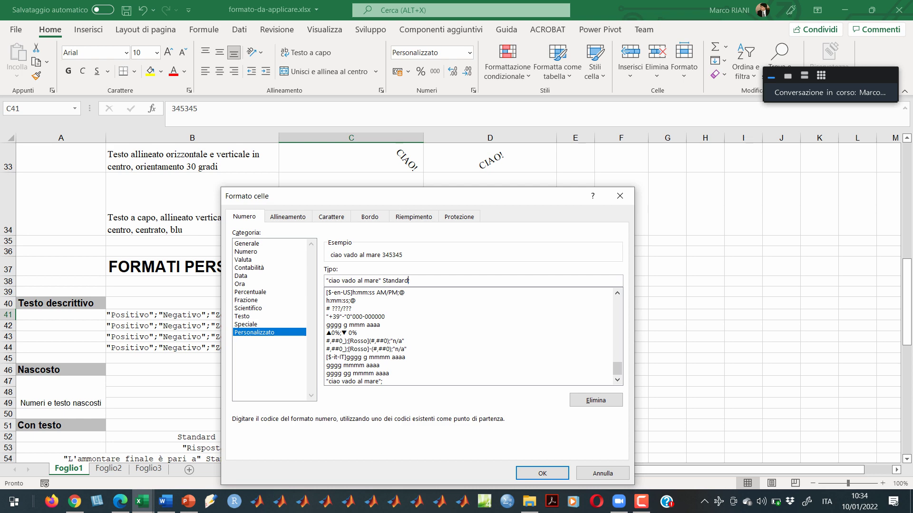
- Apply the custom number format "ciao vado al mare" Standard to cell C41 and change the cell's value to 123
key(Return)
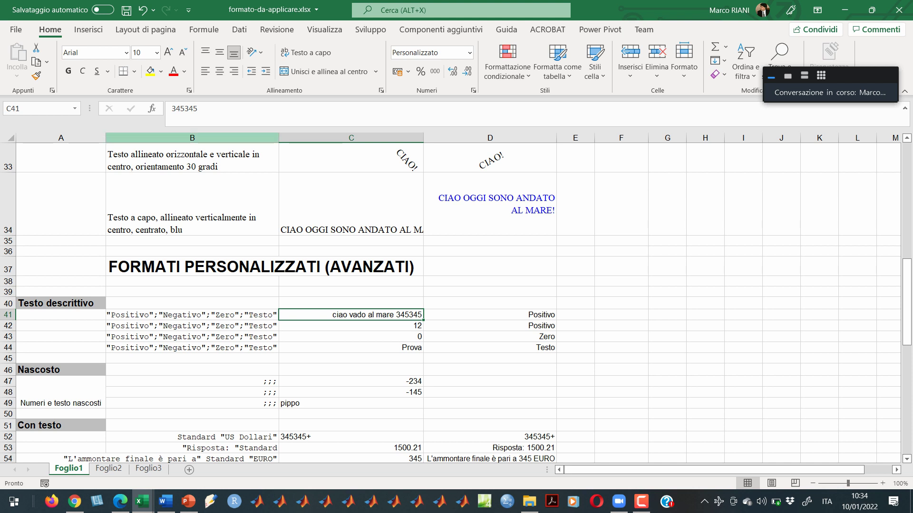
key(F2)
key(BackSpace)
key(BackSpace)
key(BackSpace)
key(BackSpace)
key(BackSpace)
key(BackSpace)
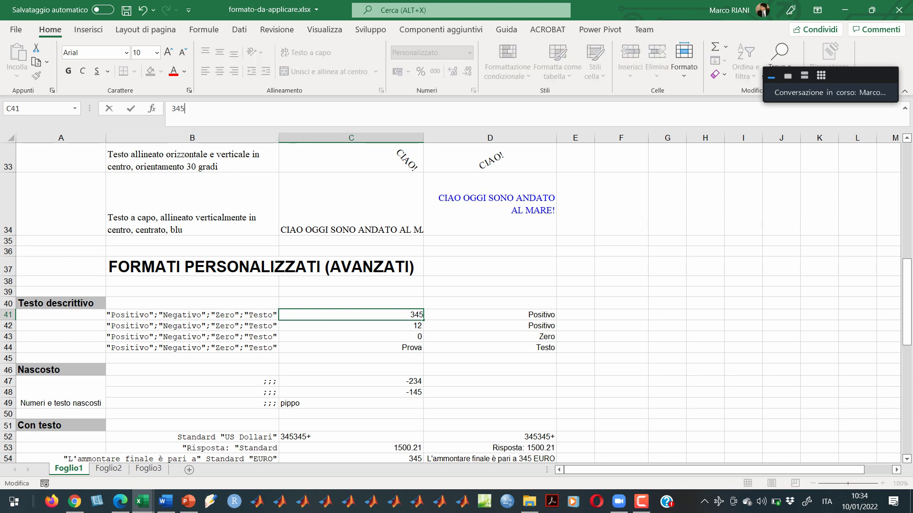
text(123)
key(Return)
key(Up)
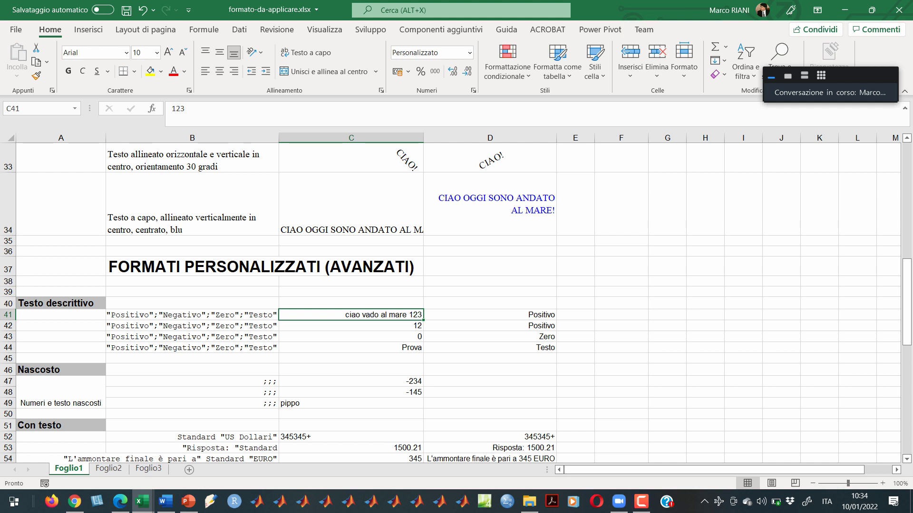
- Copy the descriptive format code text from cell B41 and hide the floating meeting controls
click(192, 315)
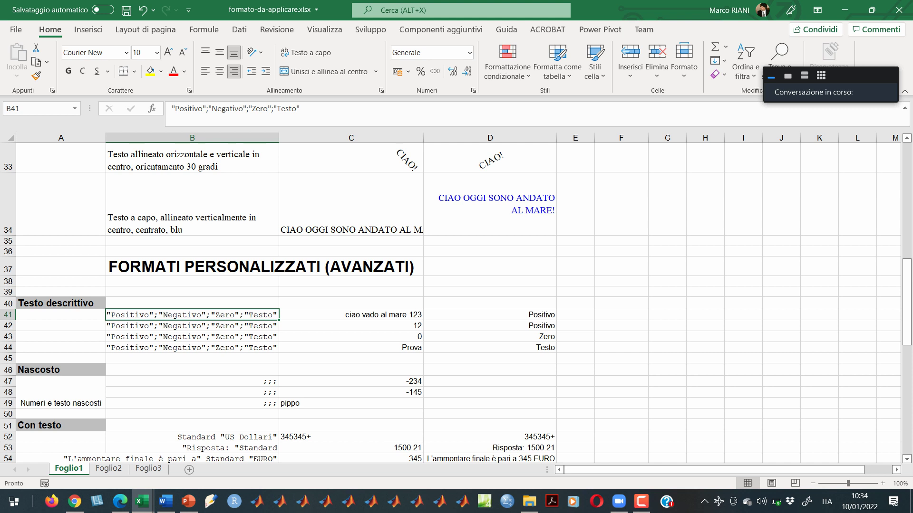
key(F2)
key(shift+Home)
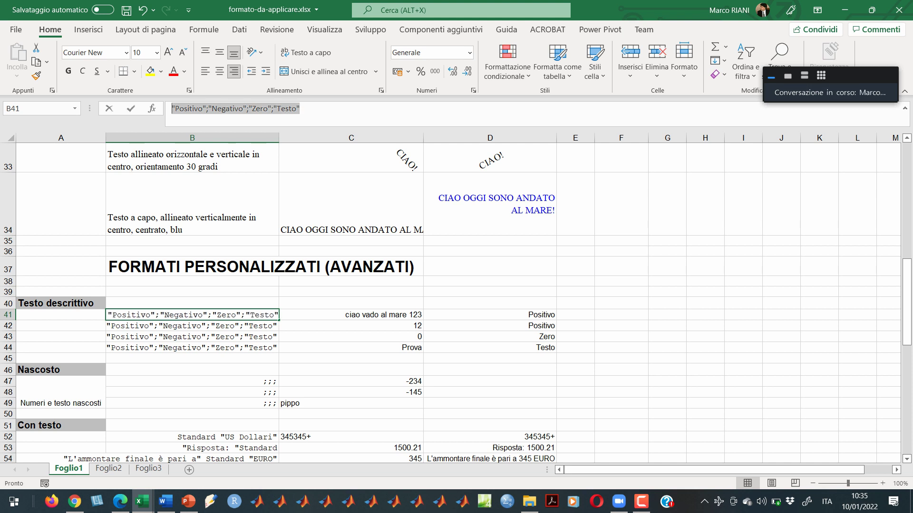
key(Tab)
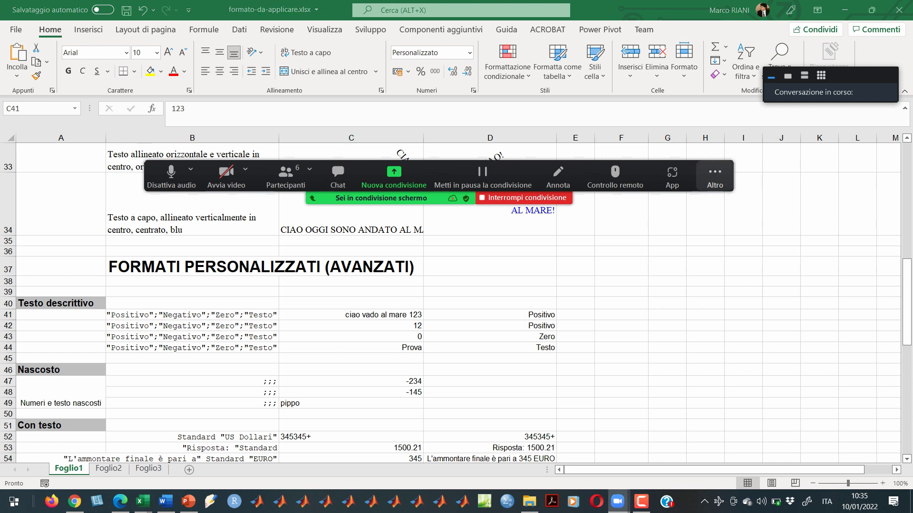
click(715, 176)
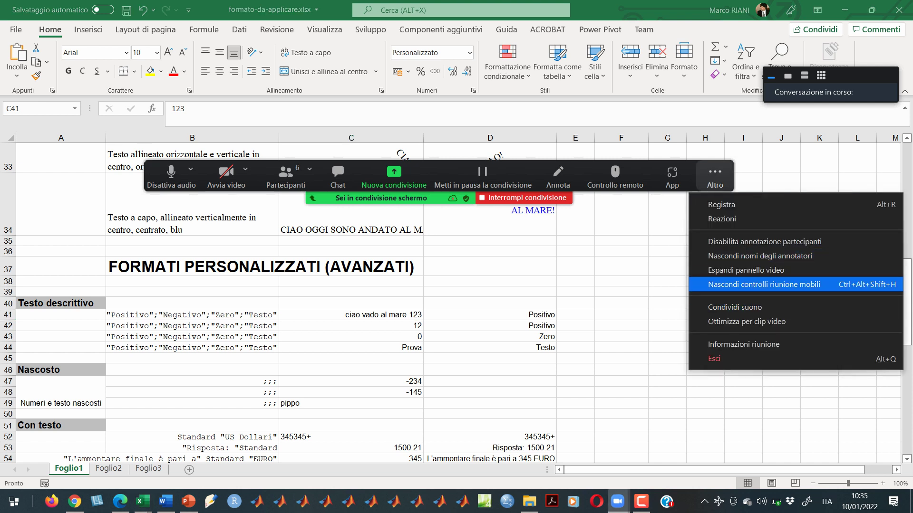
click(764, 284)
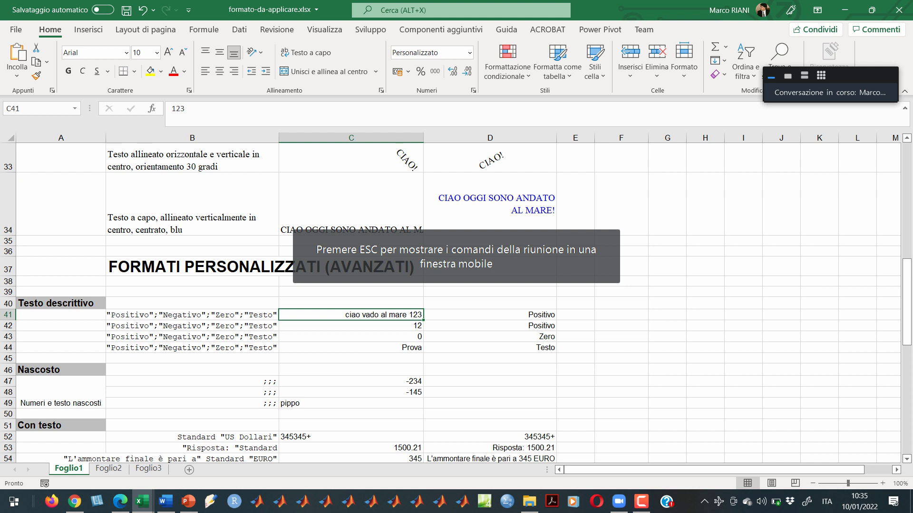
- Apply the custom number format "Positivo";"Negativo";"Zero";"Testo" to cell C41
right_click(395, 314)
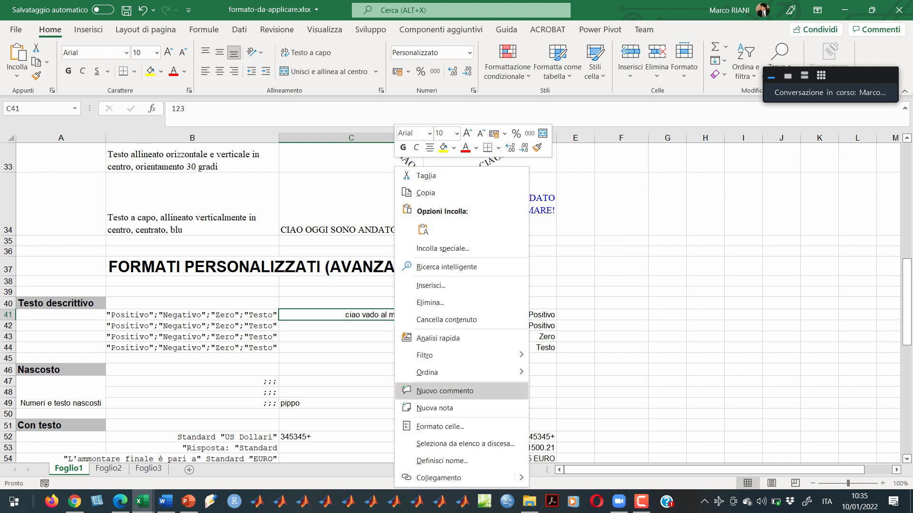
click(439, 427)
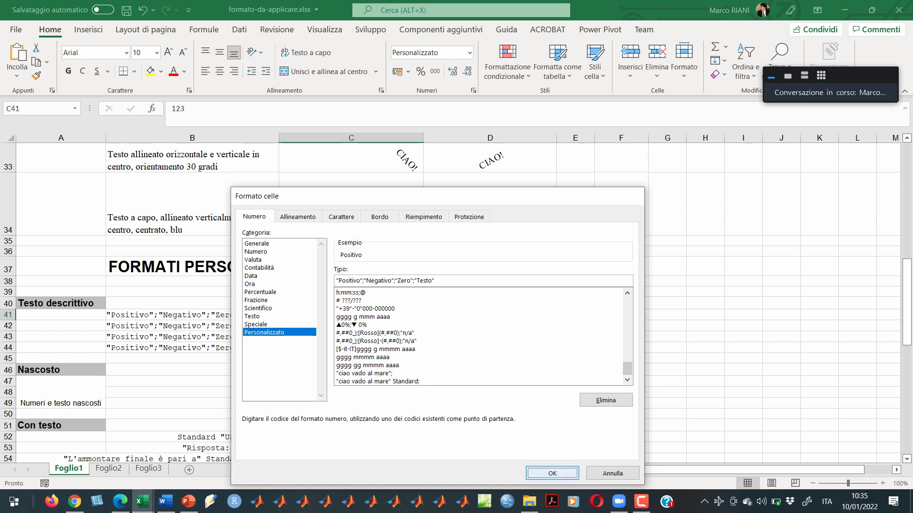
click(552, 473)
- Test the format of cell C41 with the positive value 1232342
click(351, 336)
click(351, 314)
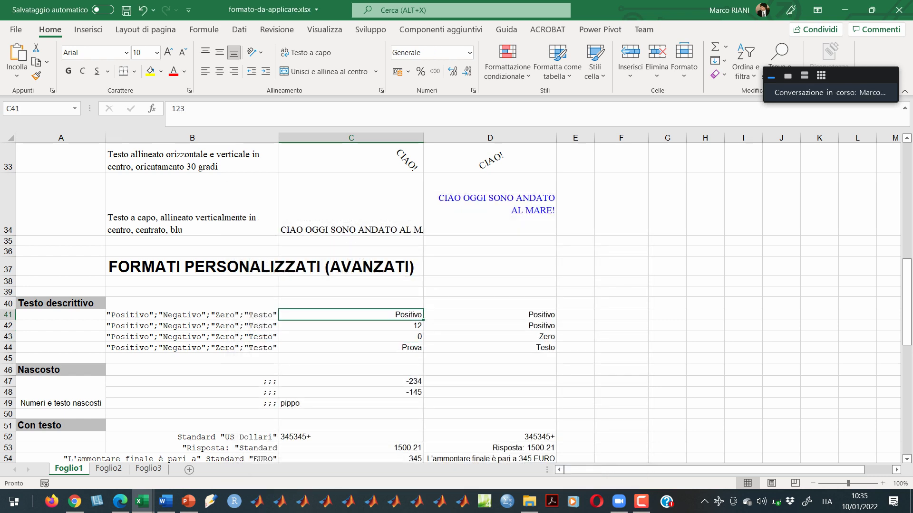
text(1232342)
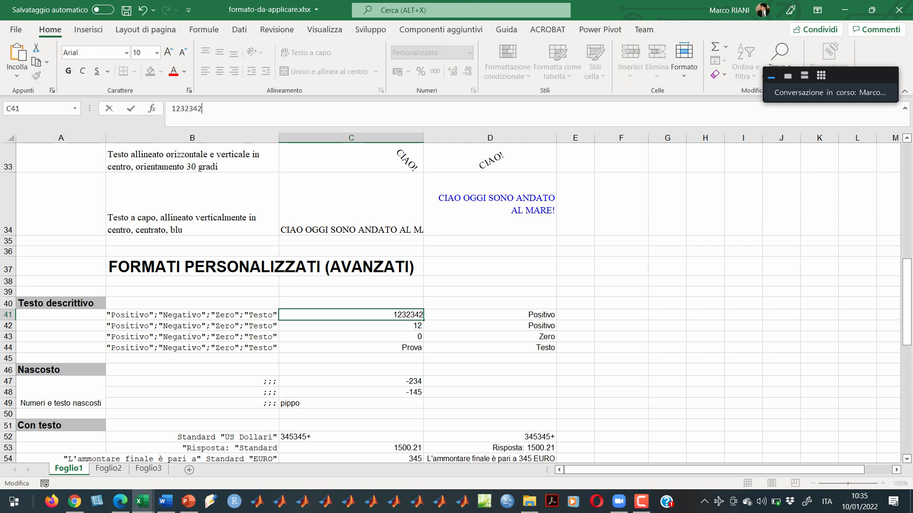
key(Return)
- Replace the value in cell C41 with -234 to test the format's negative section
click(350, 315)
click(186, 109)
double_click(186, 109)
text(-234)
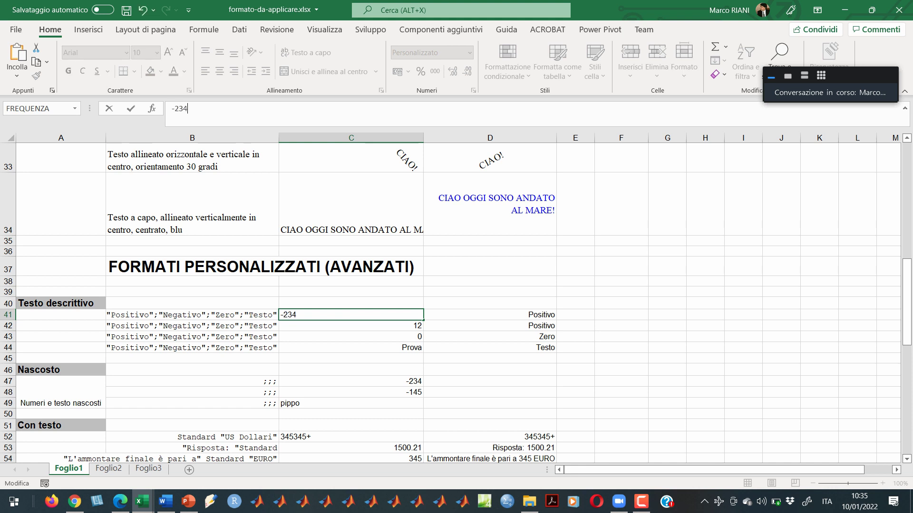
key(Return)
key(Up)
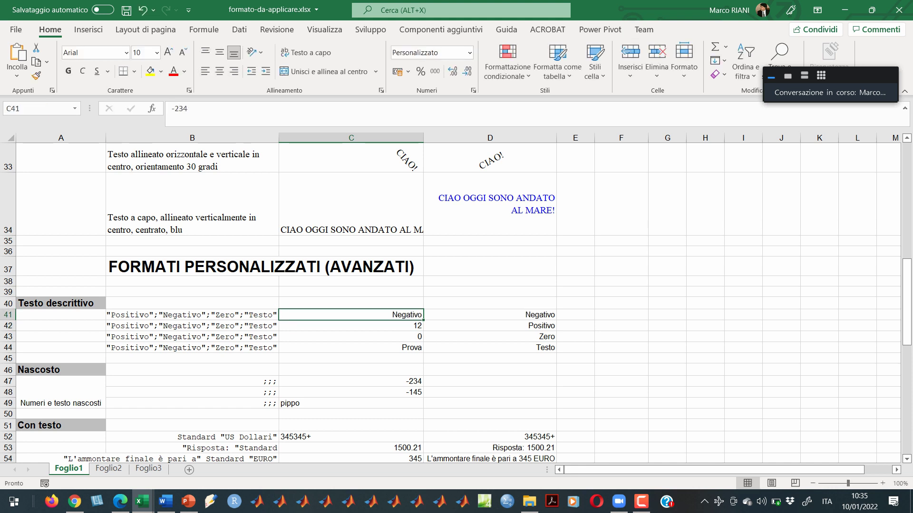
- Replace the value in cell C41 with 0 to test the format's zero section
key(F2)
key(BackSpace)
key(BackSpace)
key(BackSpace)
key(BackSpace)
text(0)
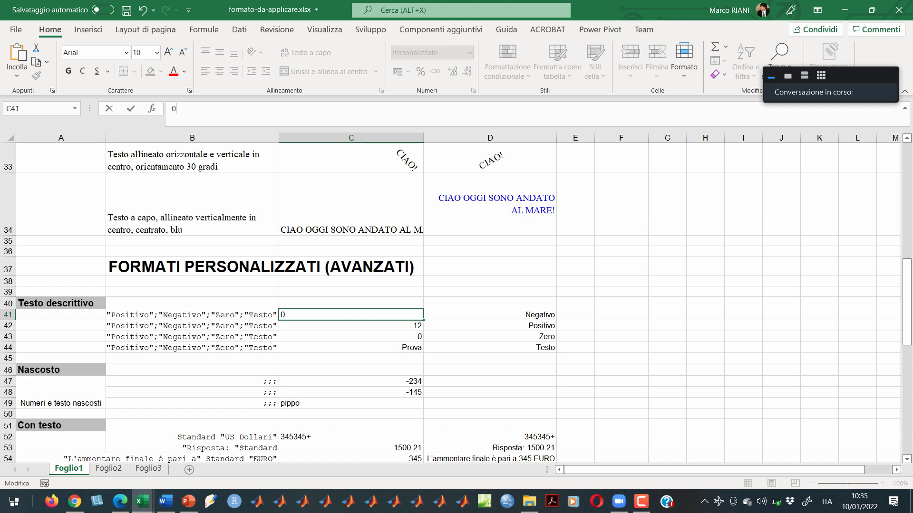
key(Return)
key(Up)
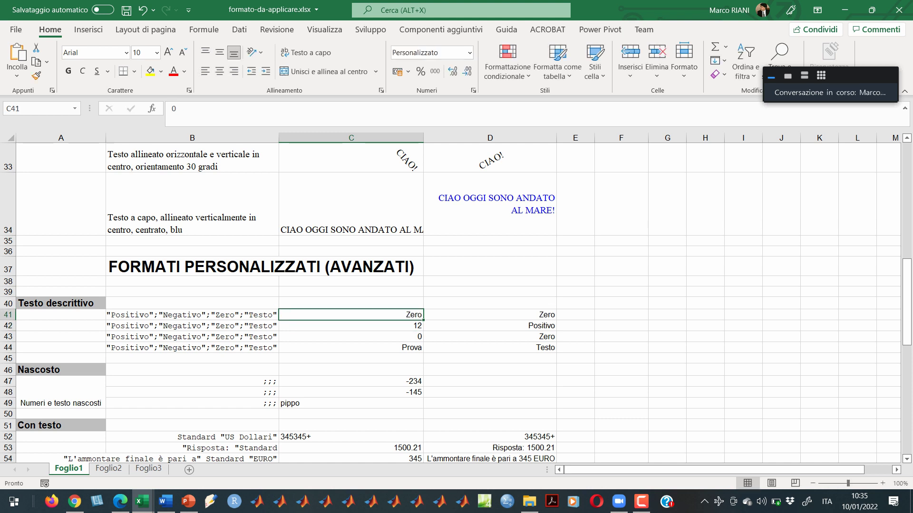
- Replace the value in cell C41 with the text pippo to test the format's text section
key(F2)
key(BackSpace)
text(pippo)
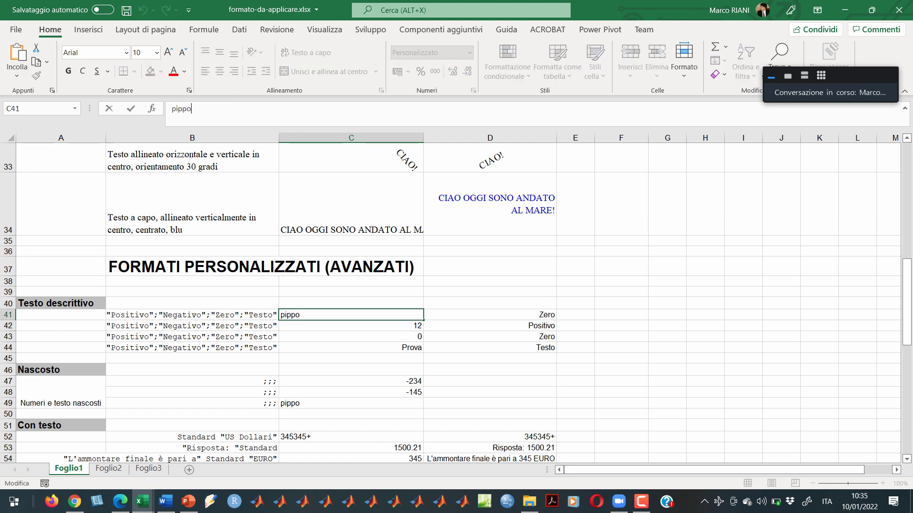
key(Return)
key(Up)
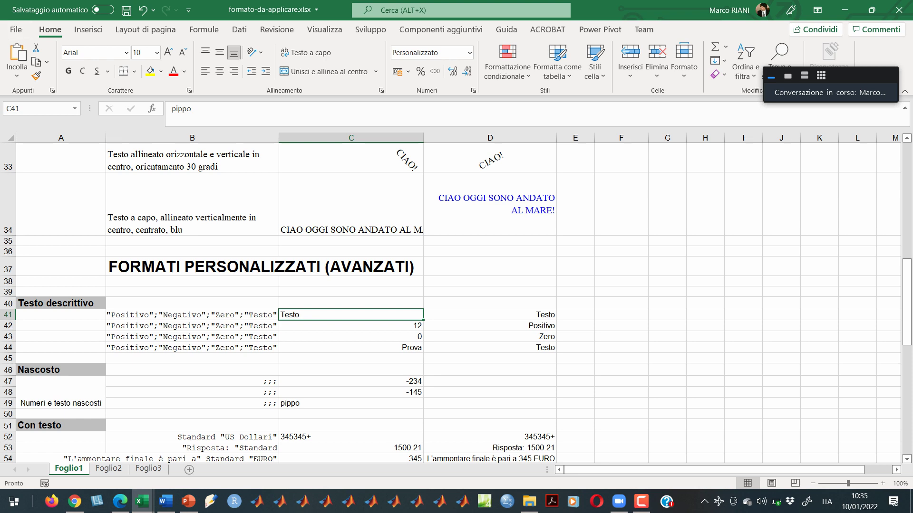
- Examine the zero-avoiding format example, its description in A80 and the n/a cells C84 and E85
scroll(452, 304, down, 10)
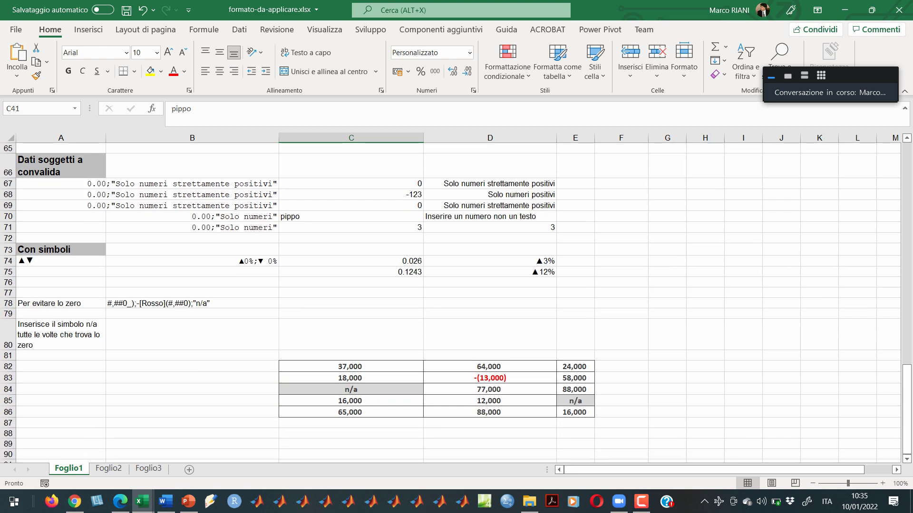
click(351, 412)
click(60, 335)
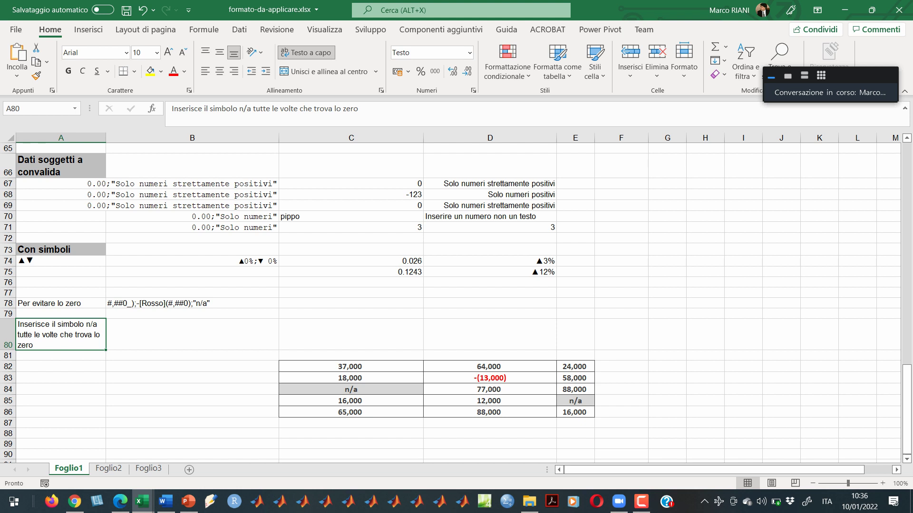
click(351, 389)
click(575, 401)
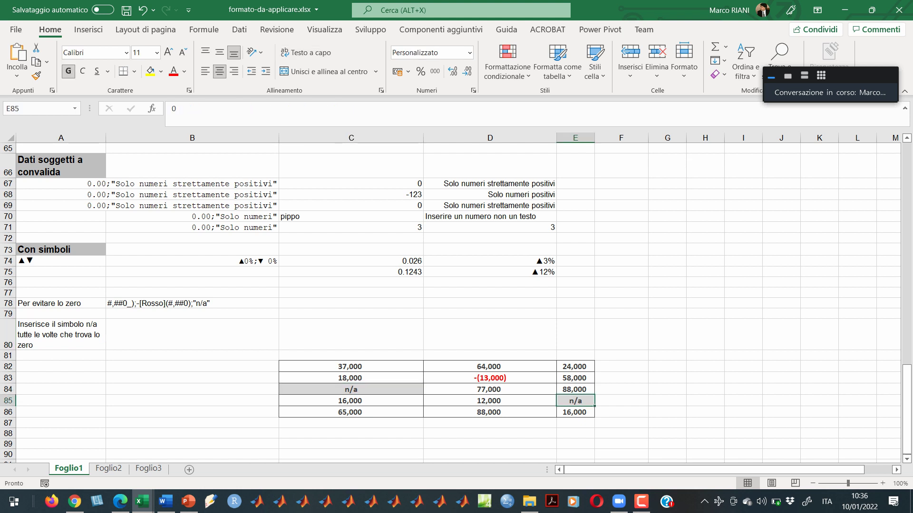
click(351, 389)
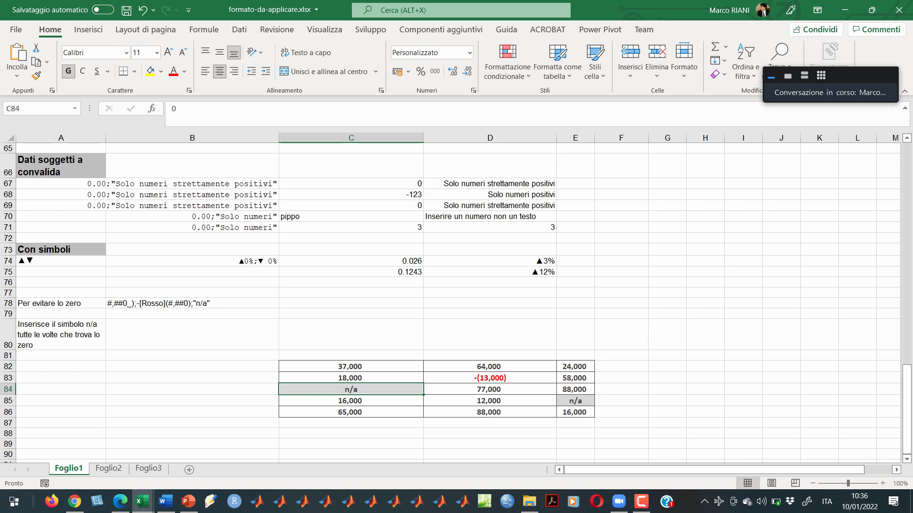
- Review the basic number and date format examples and open the formula in cell D20 for editing
scroll(452, 304, up, 20)
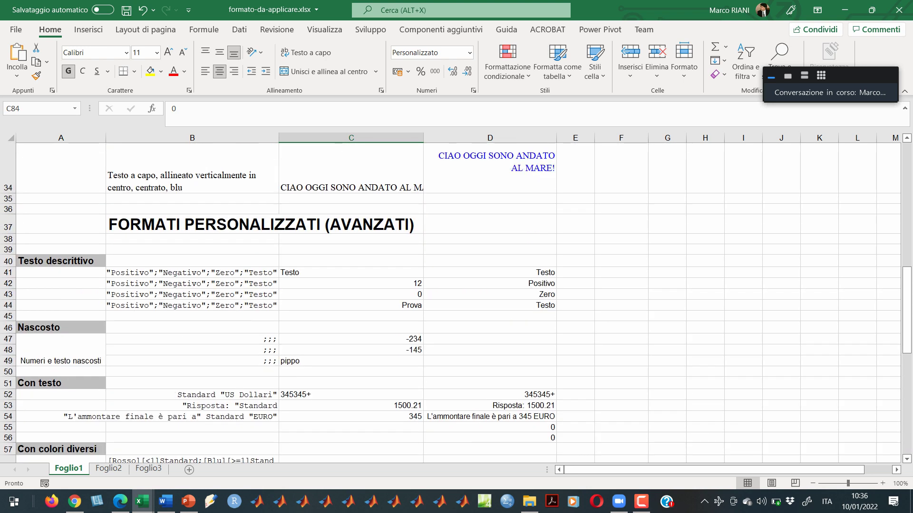
scroll(451, 304, up, 1)
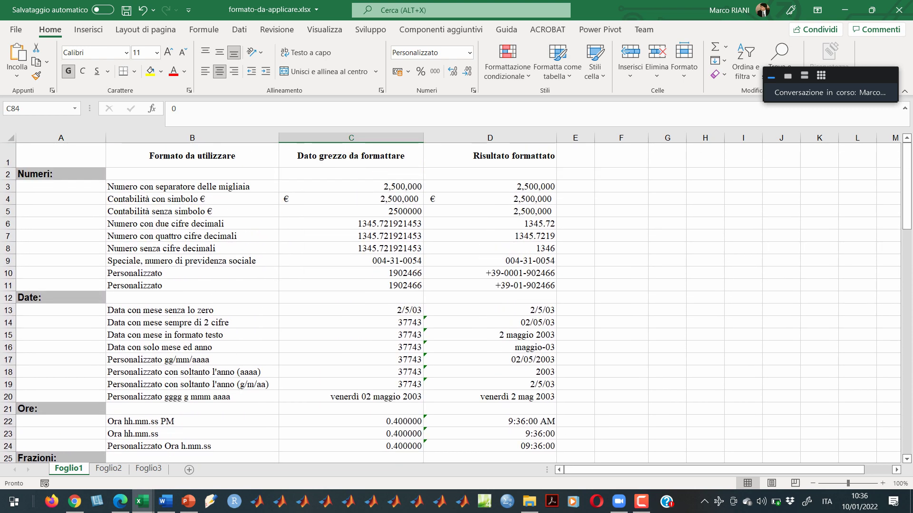
scroll(451, 304, down, 3)
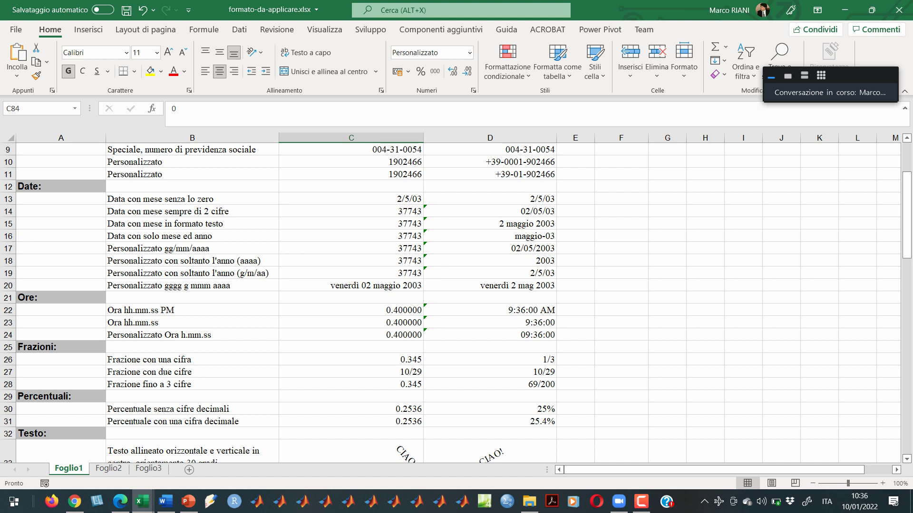
click(490, 285)
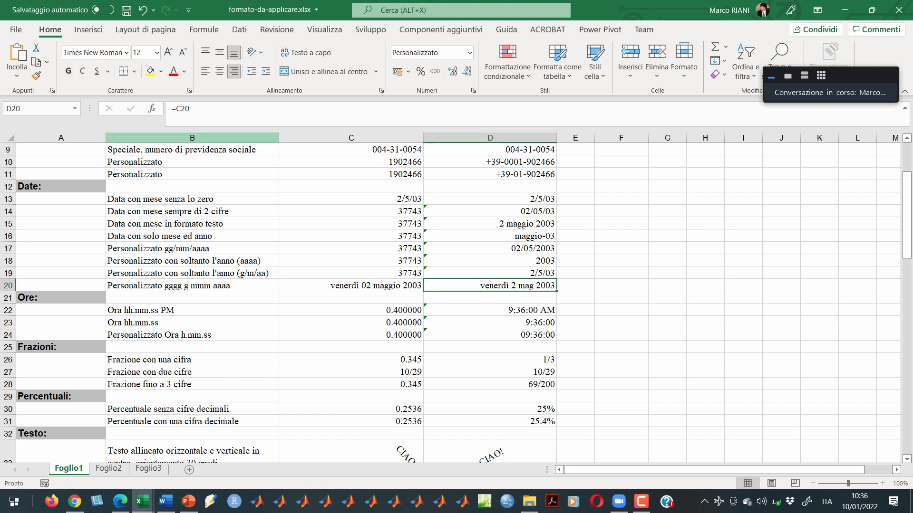
key(F2)
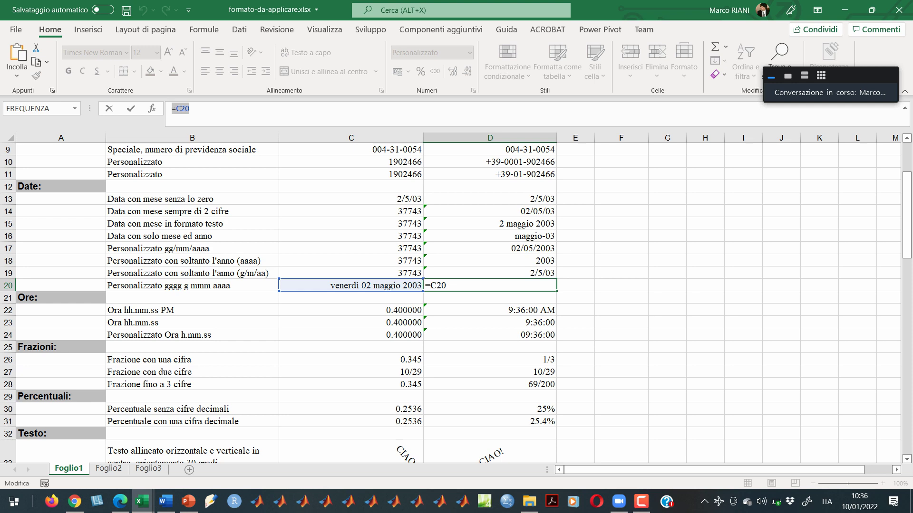
scroll(449, 265, down, 3)
scroll(450, 265, down, 6)
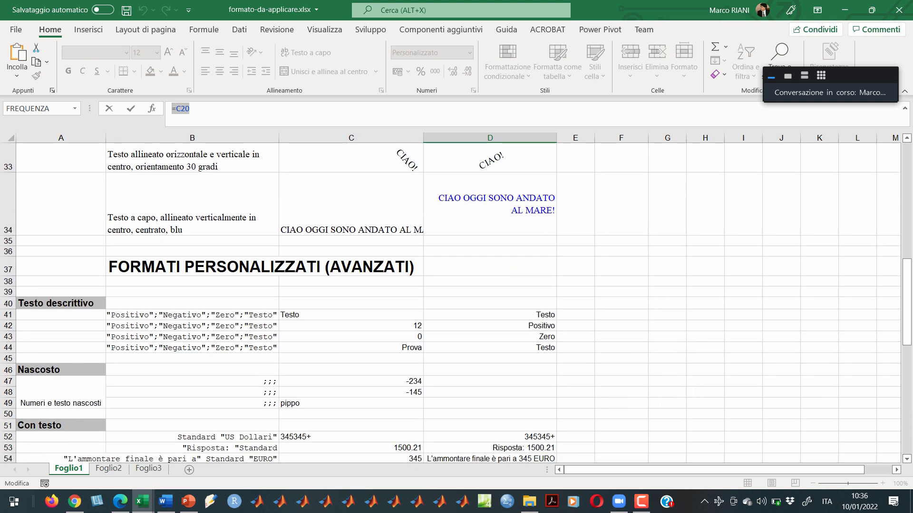
scroll(450, 265, down, 3)
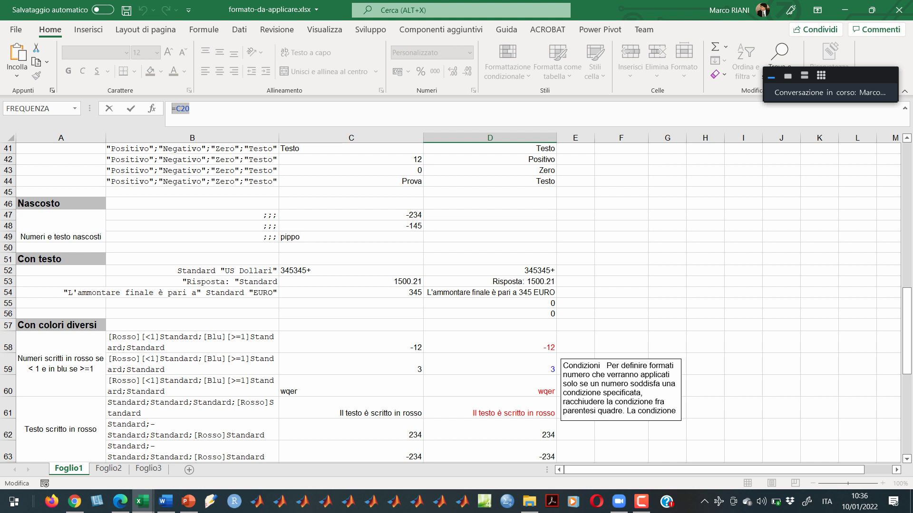
click(351, 237)
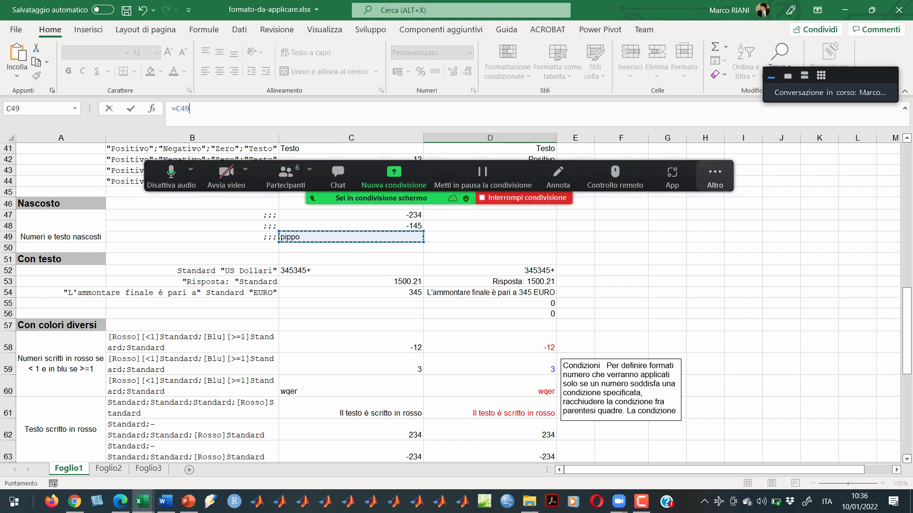
click(715, 177)
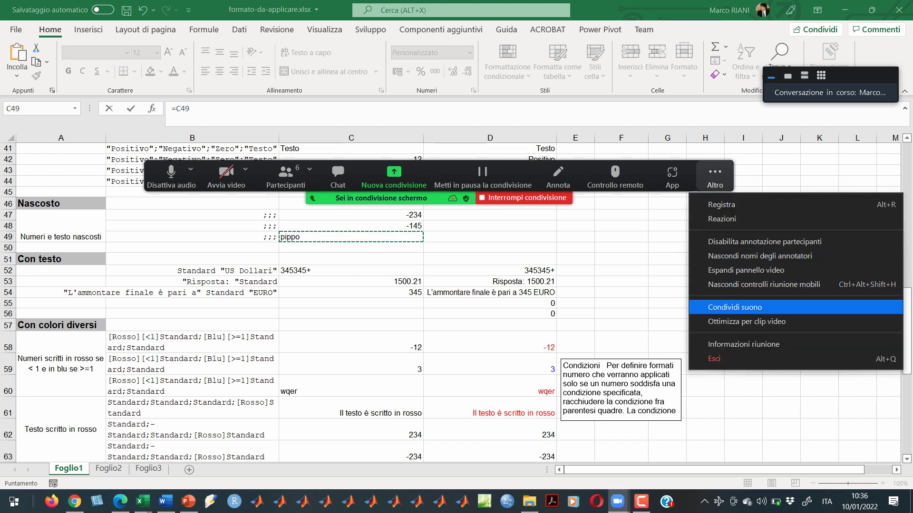
click(764, 285)
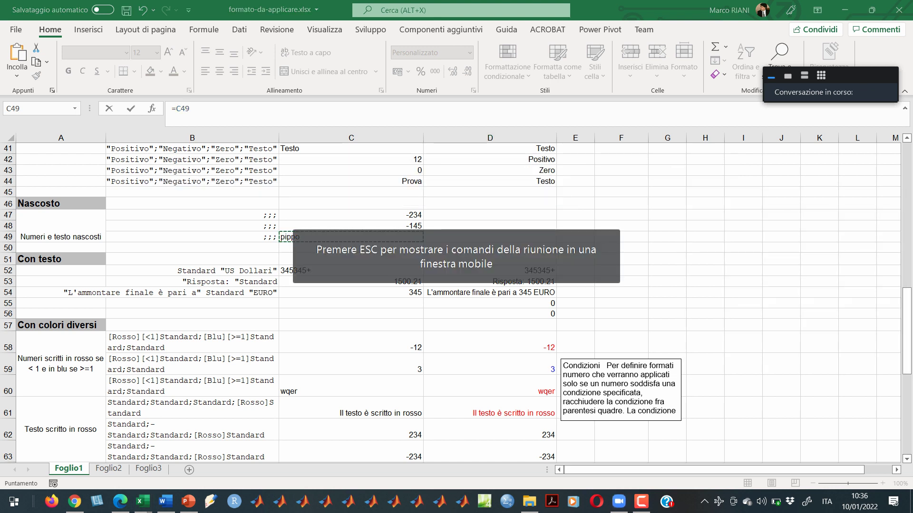
click(192, 293)
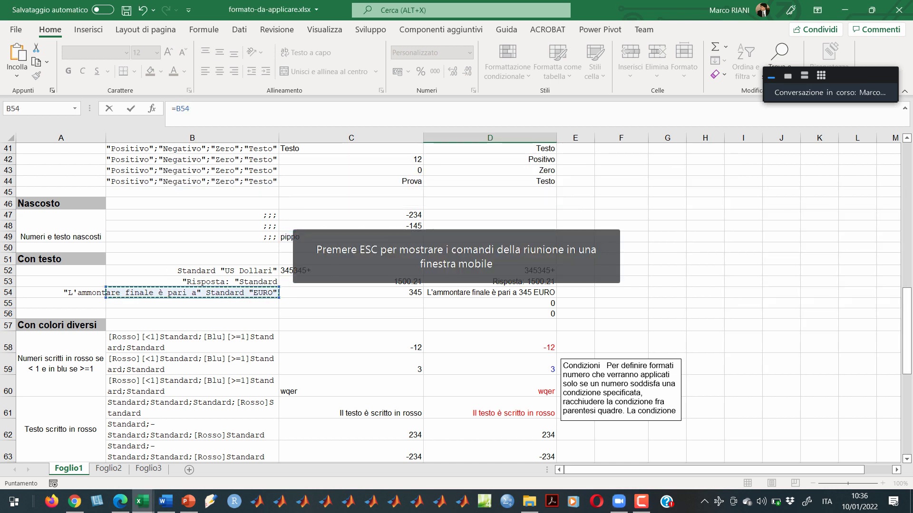
click(192, 215)
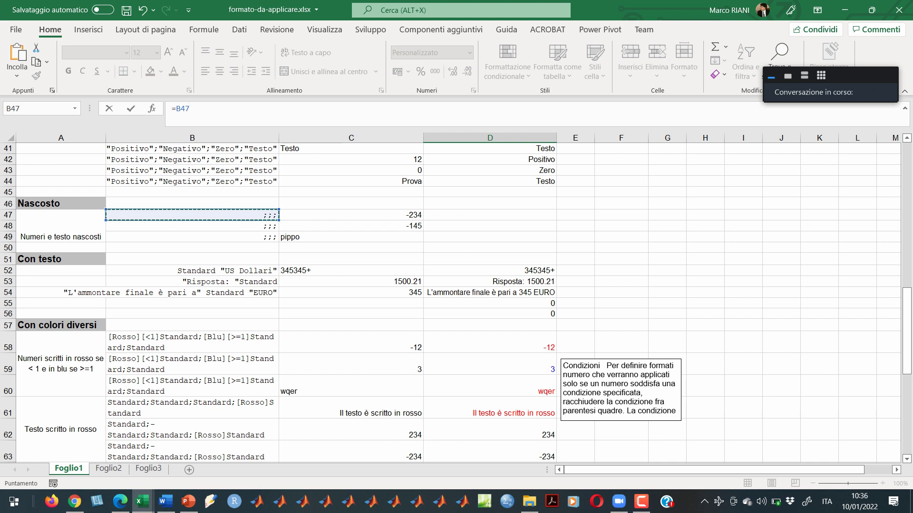
click(351, 226)
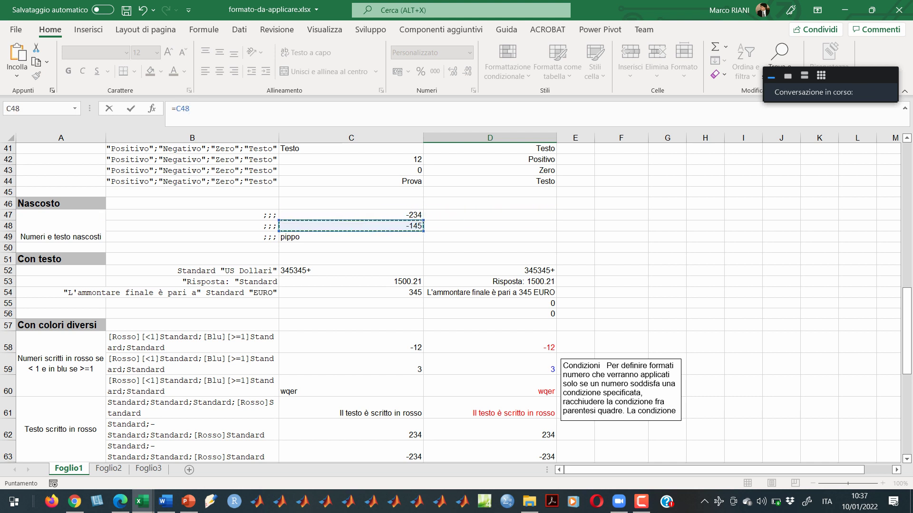
click(620, 203)
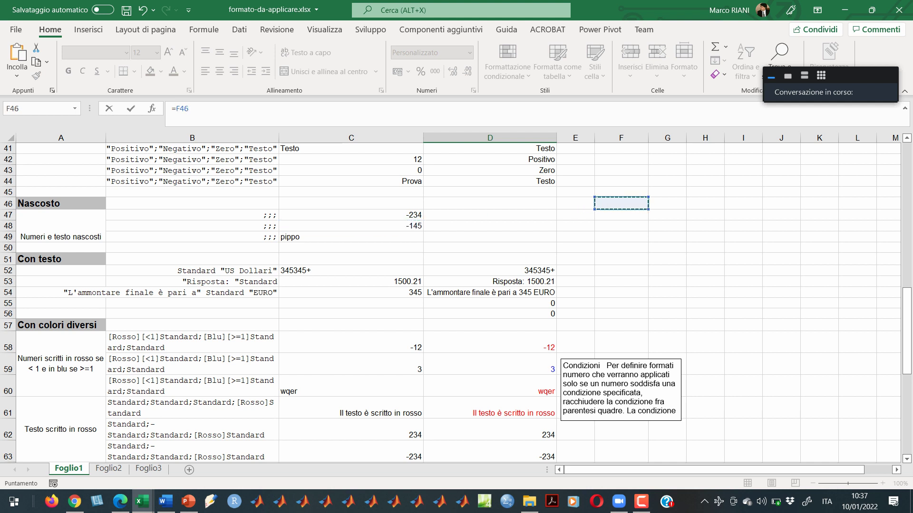
click(290, 215)
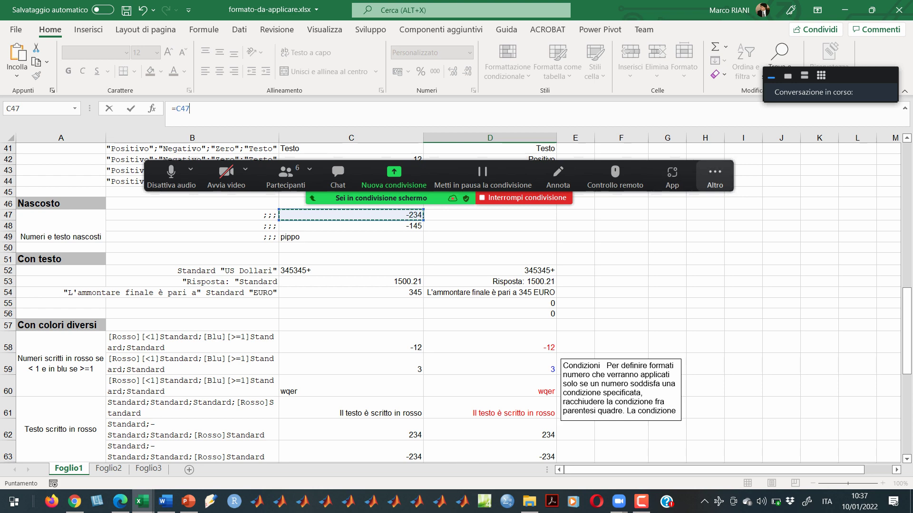
key(Escape)
- Hide the floating meeting controls of the screen share and select empty cell G25 in the worksheet
click(715, 176)
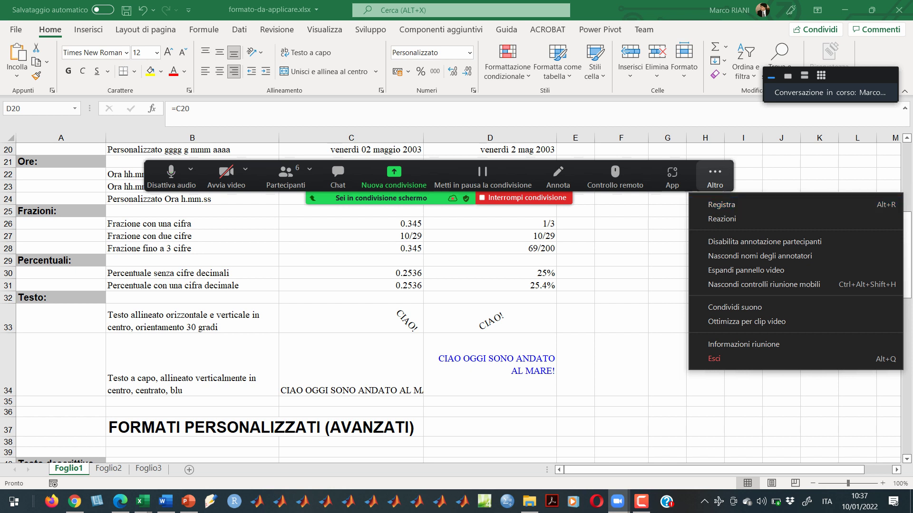
key(Return)
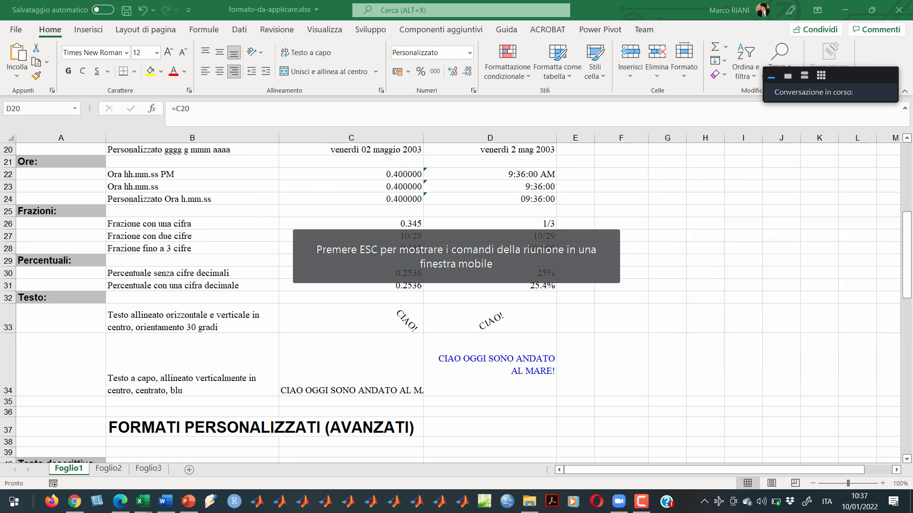
click(667, 211)
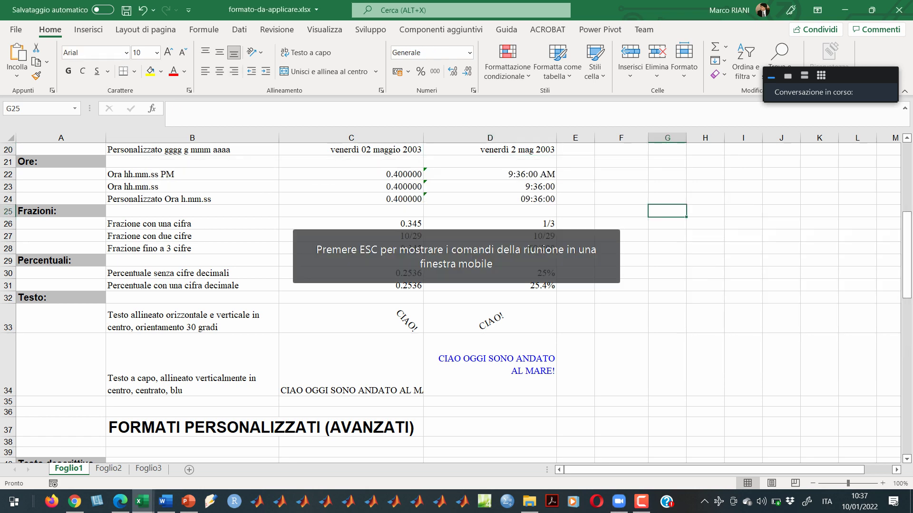
- Switch to the PowerPoint presentation and review the custom date and time codes and the "Scorciatoie da tastiera" slide
key(alt+Tab)
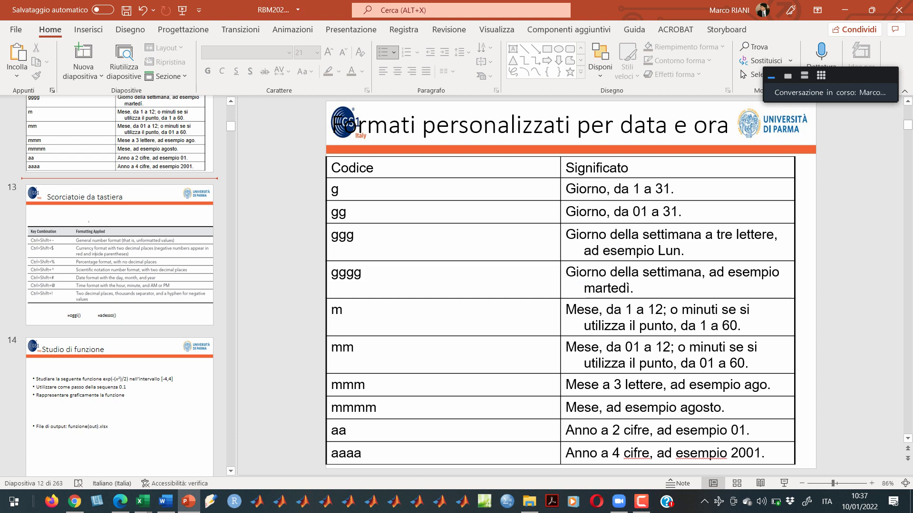
key(Page_Down)
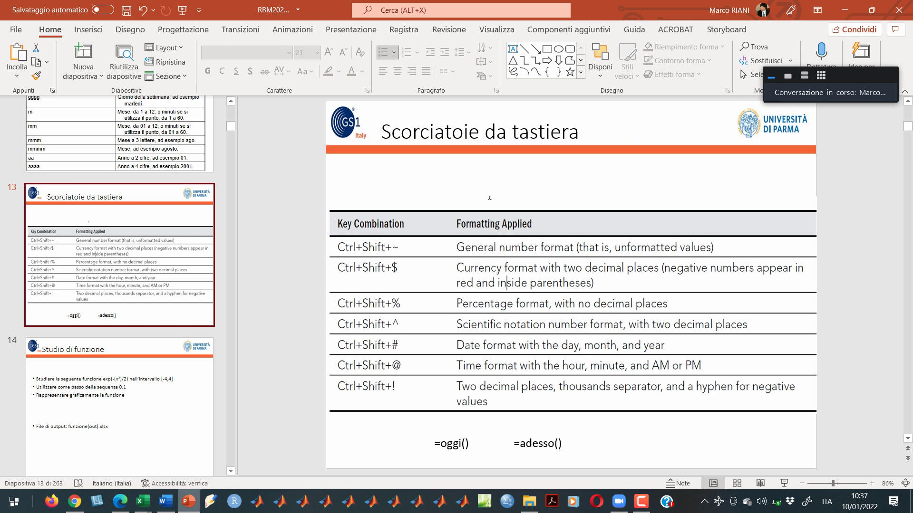
- Switch to the Cartel1 workbook in Excel and format cell B17 as a number with two decimals and a thousands separator
mouse_move(142, 501)
click(190, 452)
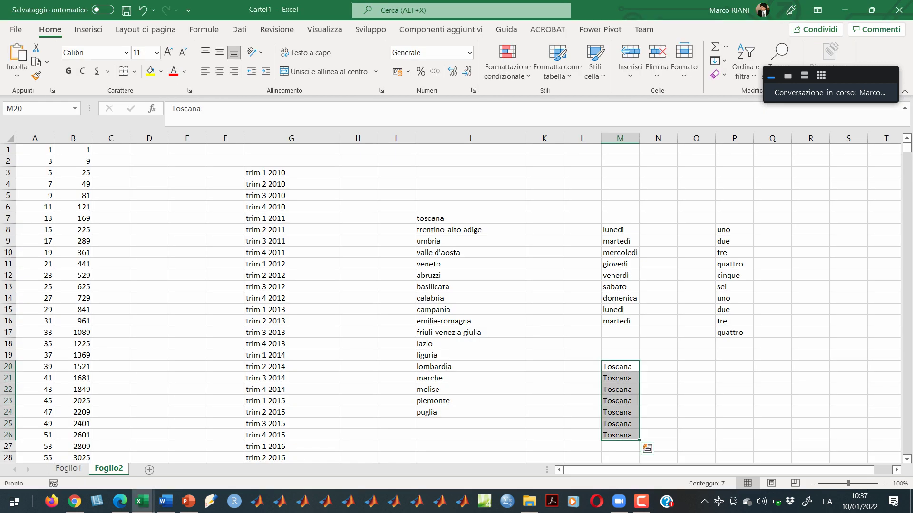
click(291, 332)
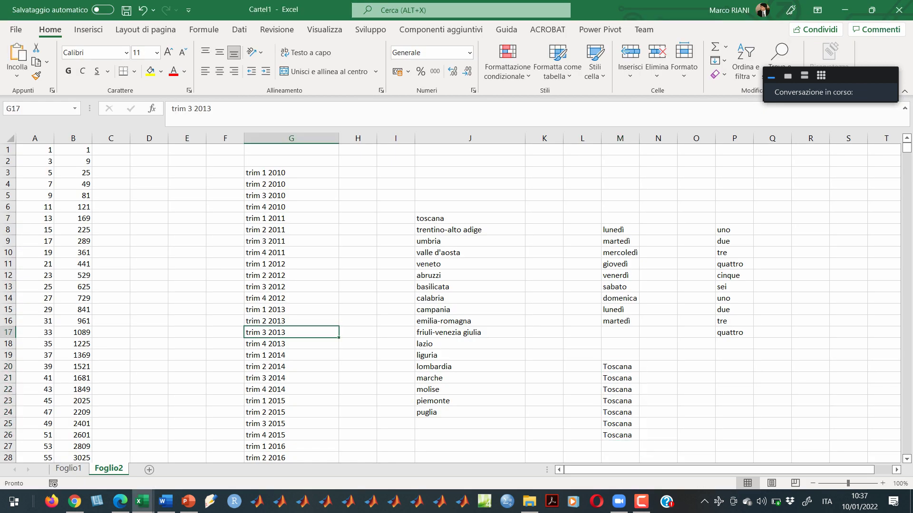
click(73, 333)
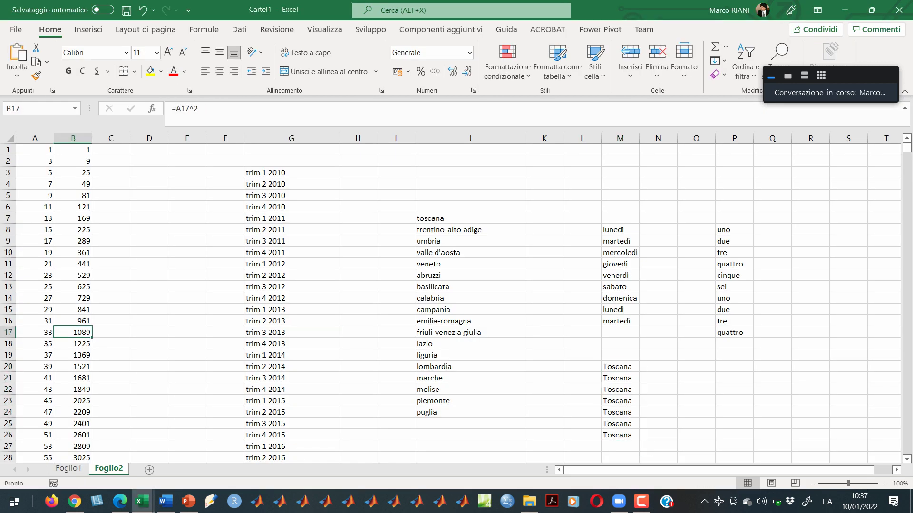
key(ctrl+shift+1)
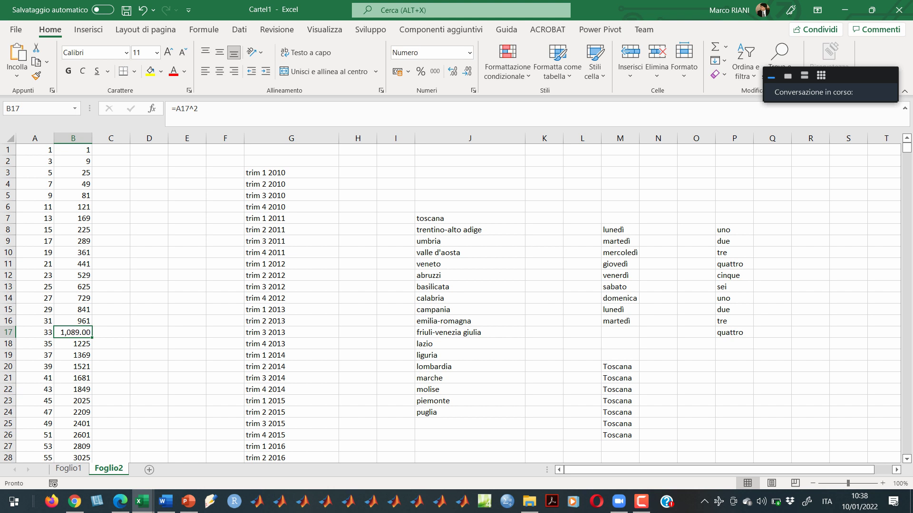
- Apply the two-decimal number format with thousands separator to cell B12 as well
key(Up)
key(Up)
key(Up)
key(Up)
key(Up)
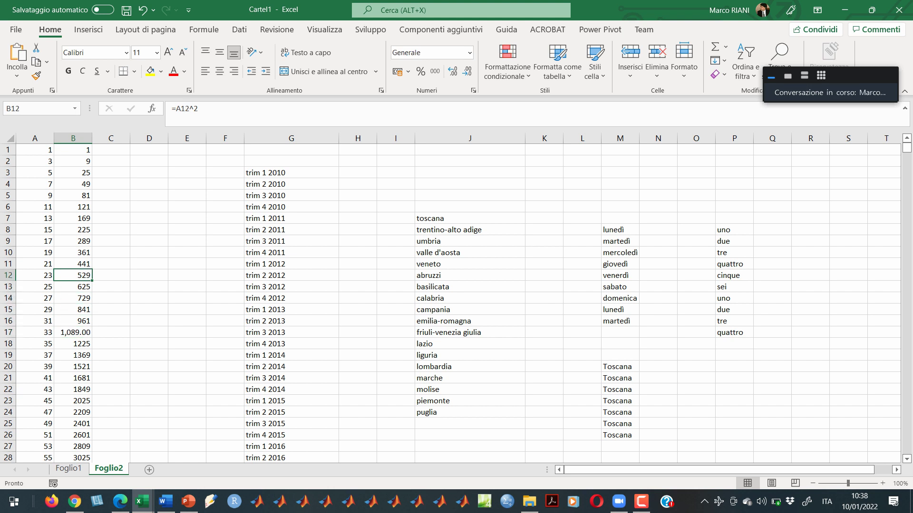
key(ctrl+shift+1)
click(544, 241)
- Check the date functions on the PowerPoint slide, return to the Cartel1 workbook and enter =oggi() in cell J38
key(alt+Tab)
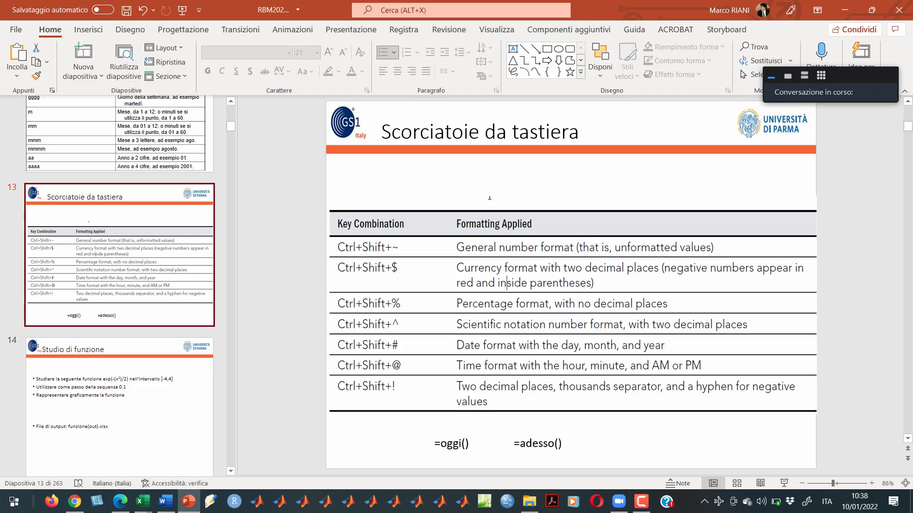
key(alt+Tab)
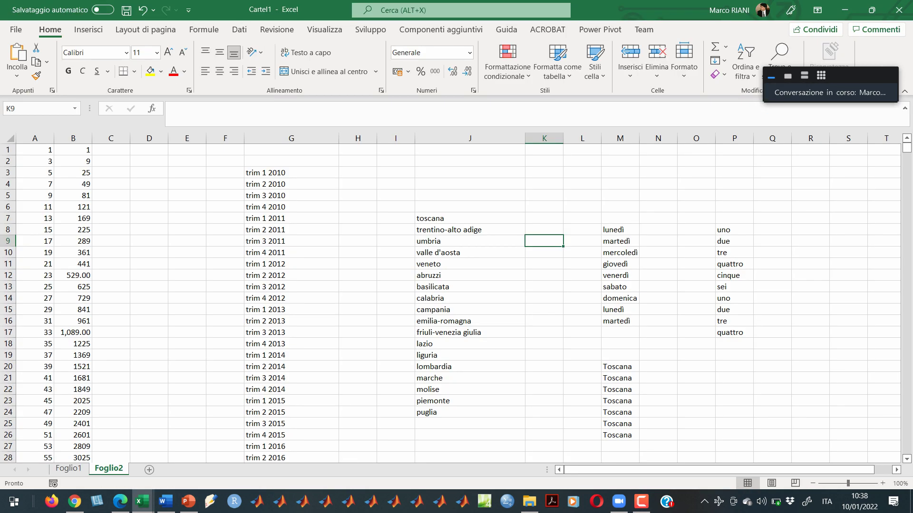
click(469, 435)
scroll(470, 299, down, 5)
click(469, 389)
text(=oggi())
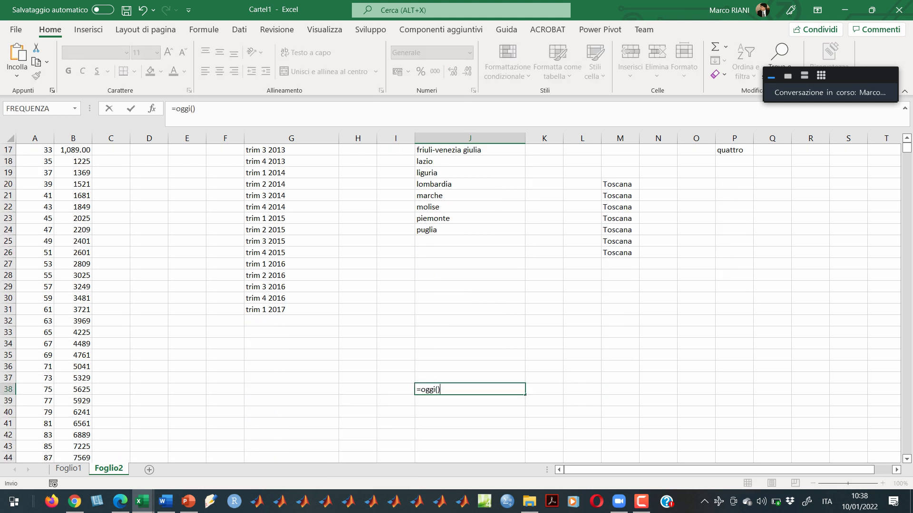
key(Return)
- Enter =adesso() in cell J42 to insert the current date and time, and reselect that cell
key(Down)
key(Down)
key(Down)
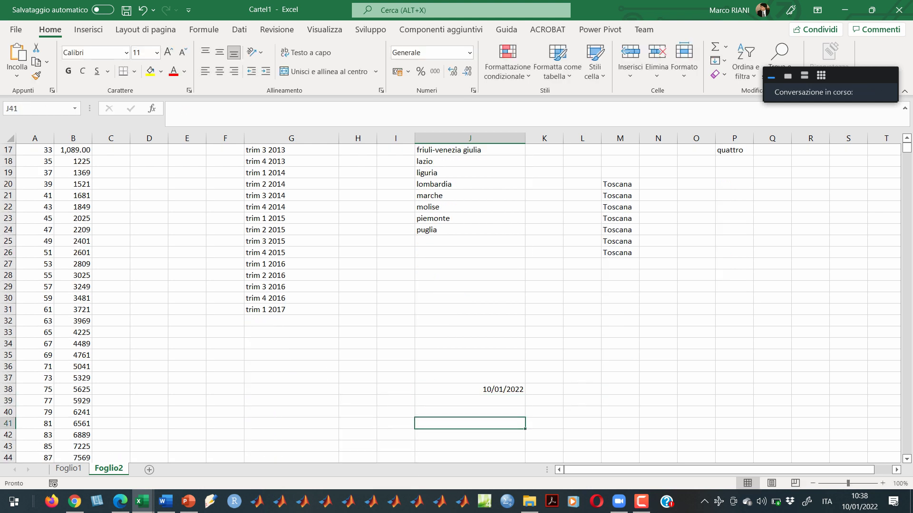
text(=adesso)
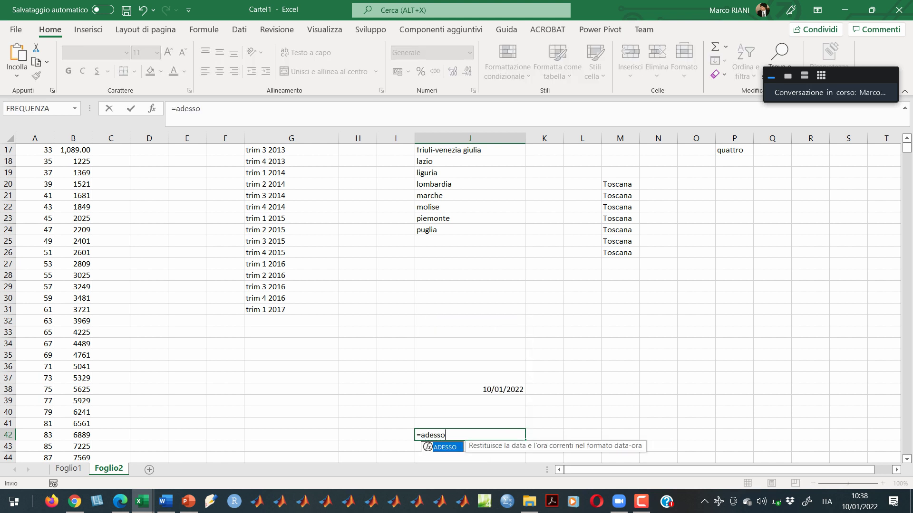
text(())
key(Return)
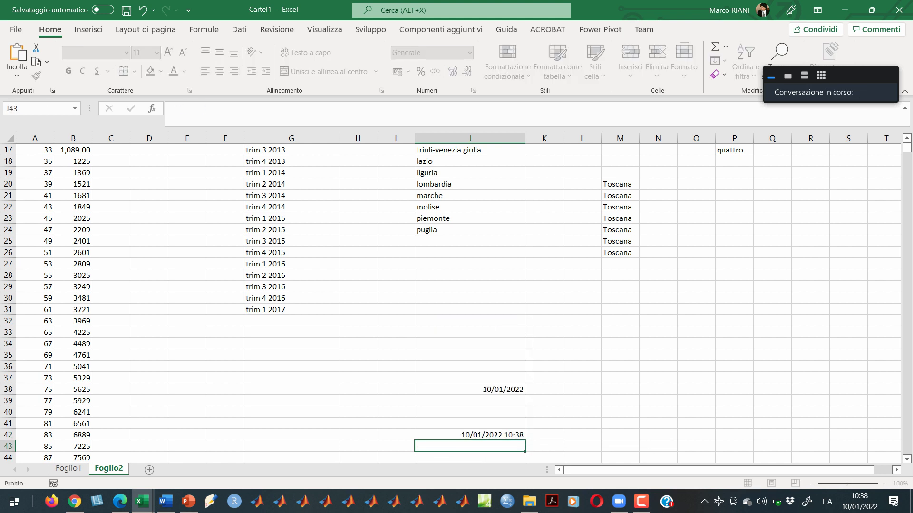
key(Up)
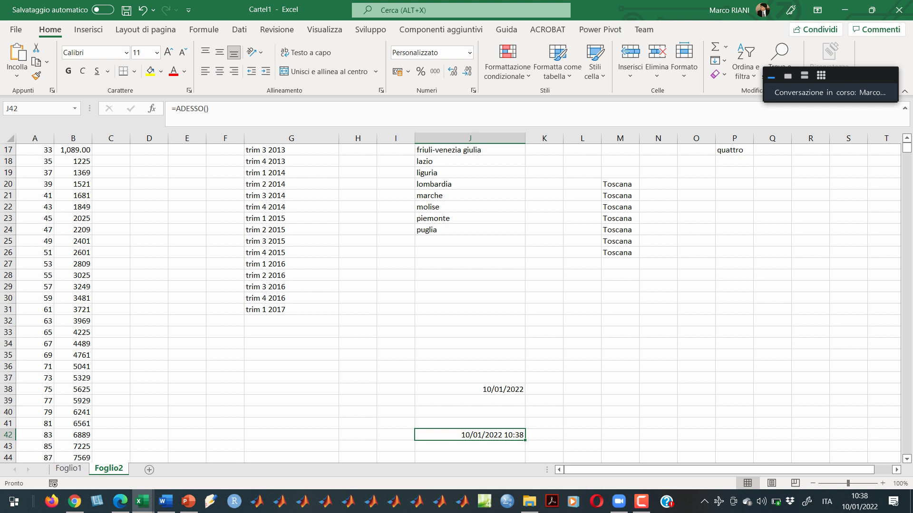
- Switch to the PowerPoint presentation and examine the "Studio di funzione" exercise, its function, step size and the Gauss curve chart slide
key(alt+Tab)
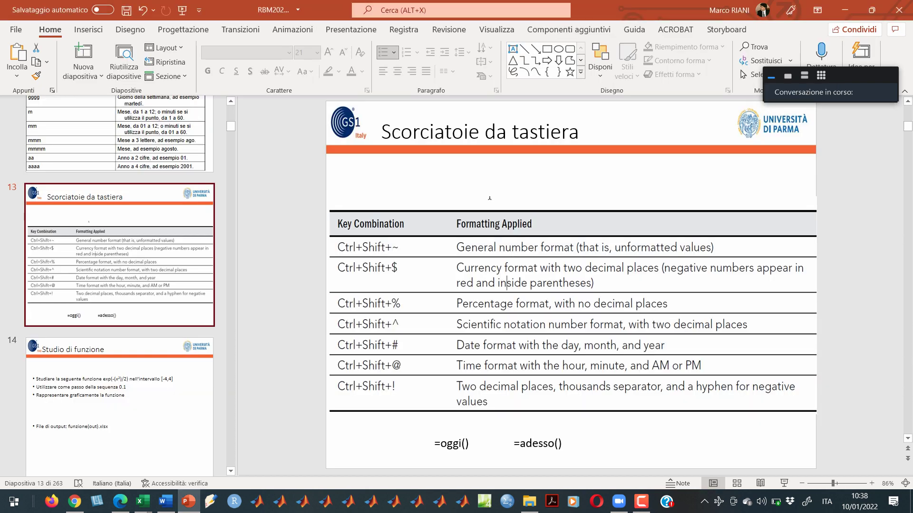
key(Page_Down)
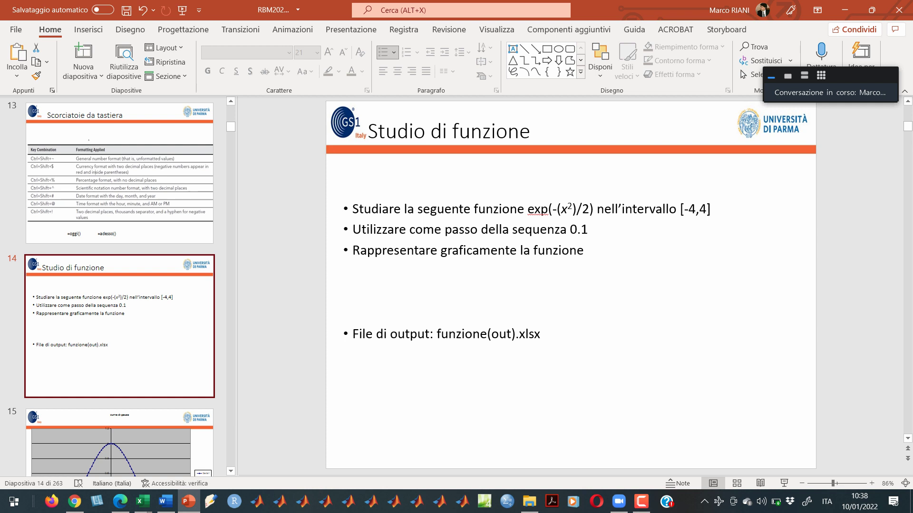
click(119, 442)
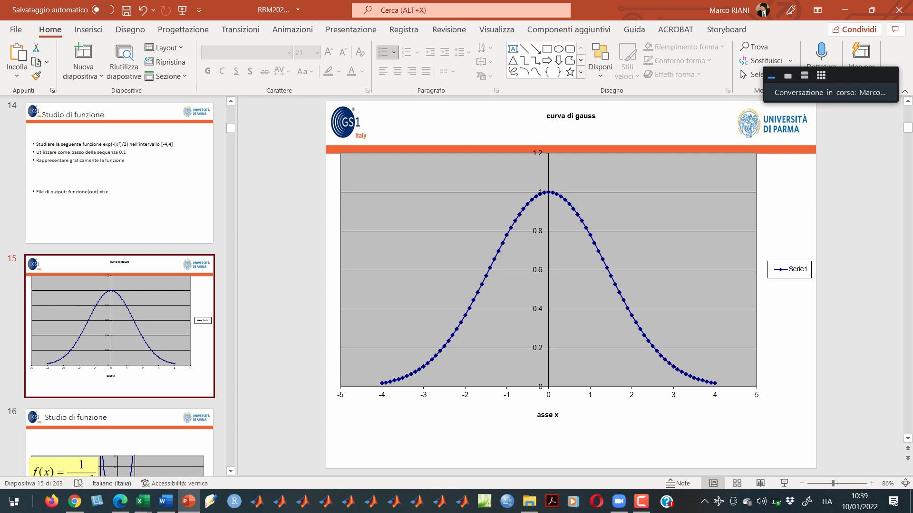
click(119, 171)
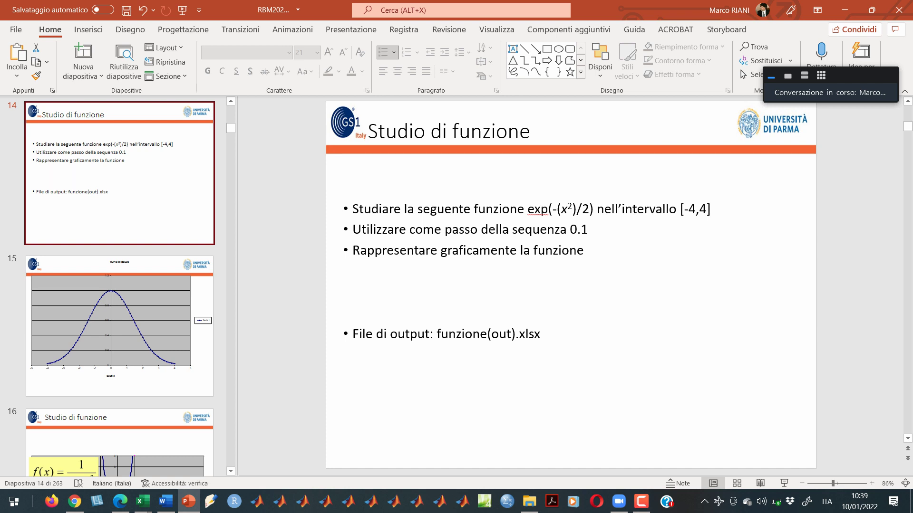
drag(527, 210, 596, 209)
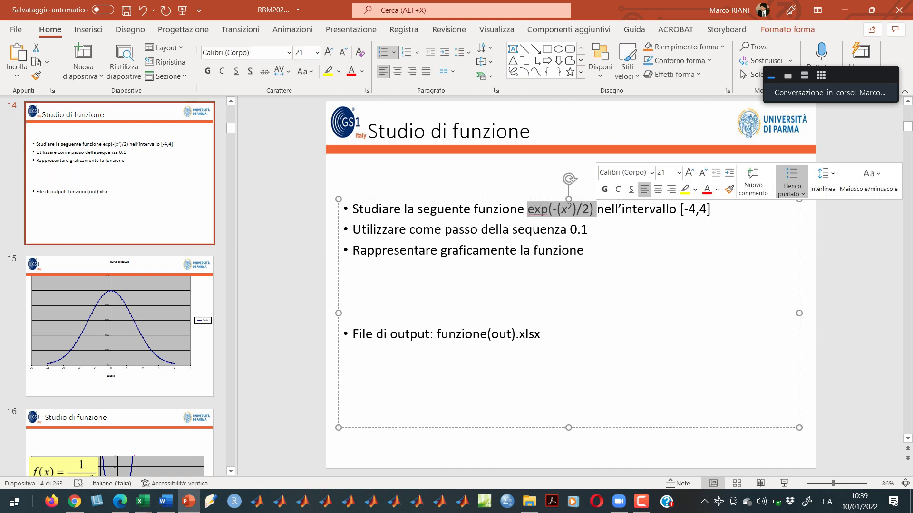
click(588, 229)
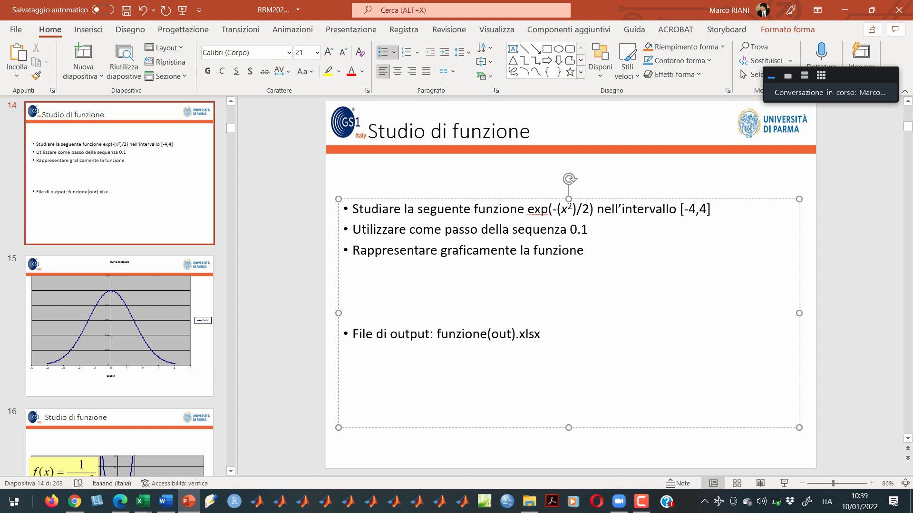
- Switch to the Cartel1 workbook in Excel and enter =exp(1) in cell L32, keeping that cell selected
key(alt+Tab)
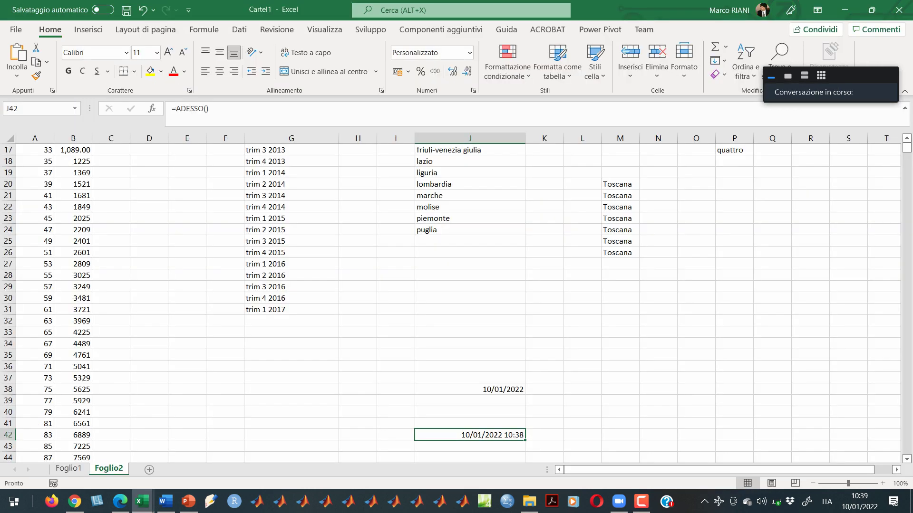
click(582, 321)
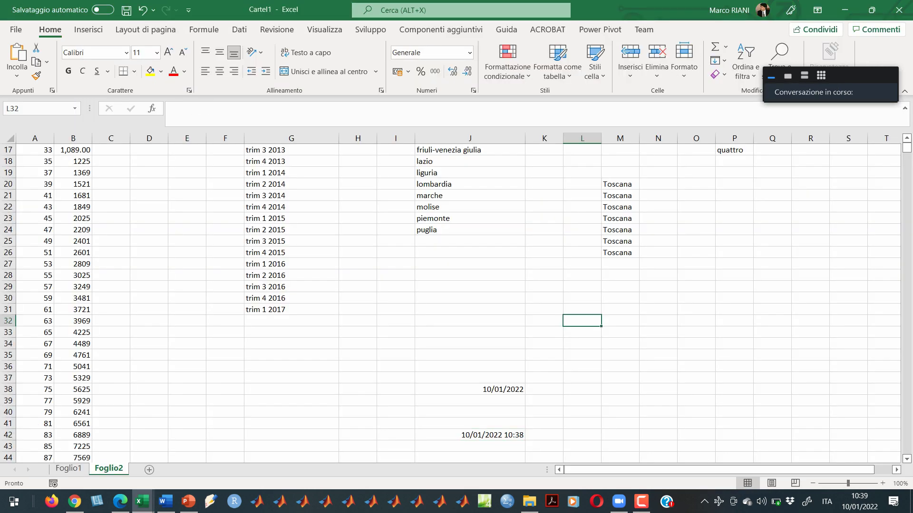
text(=exp)
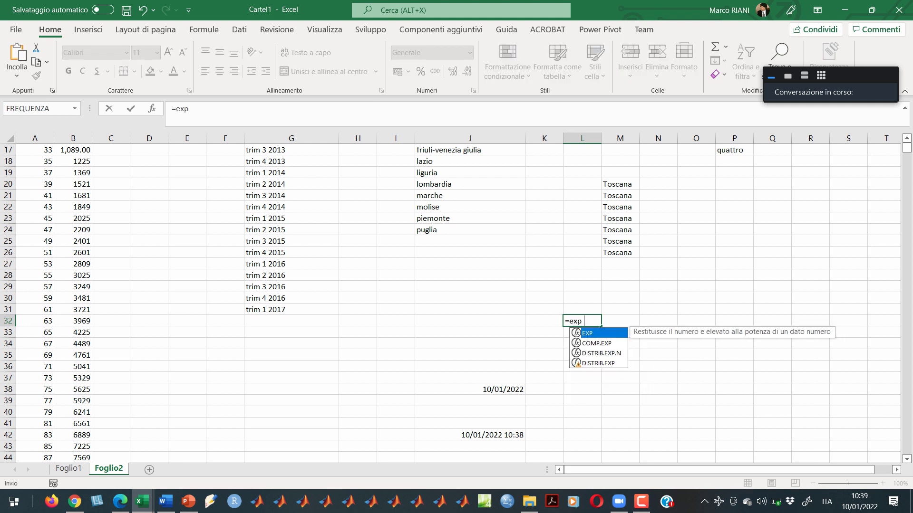
text((1)
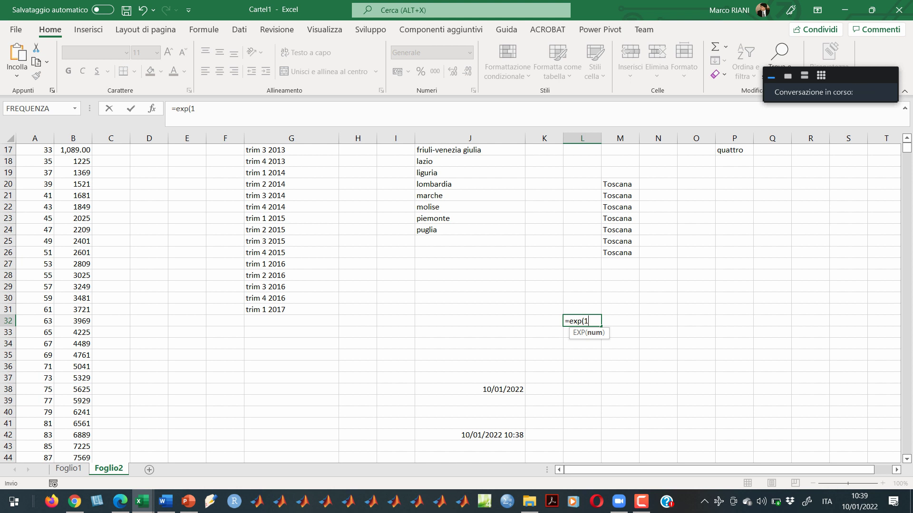
text())
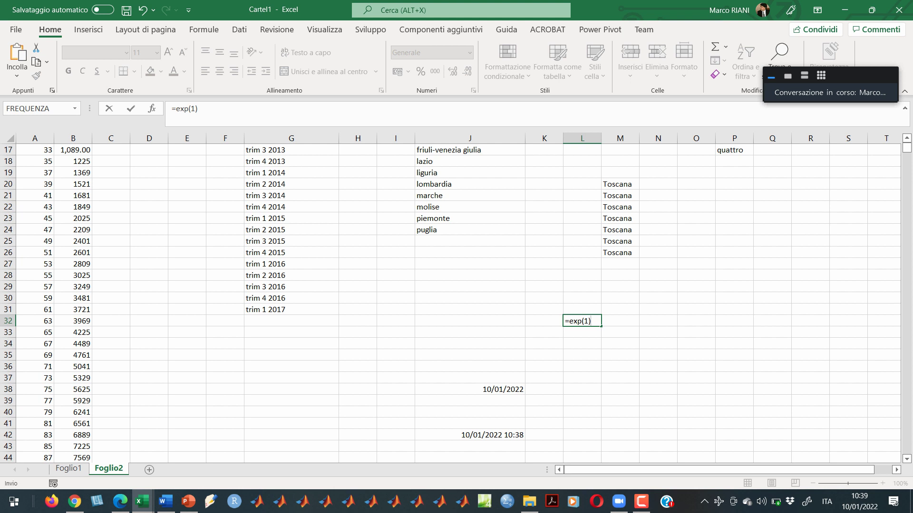
key(ctrl+Return)
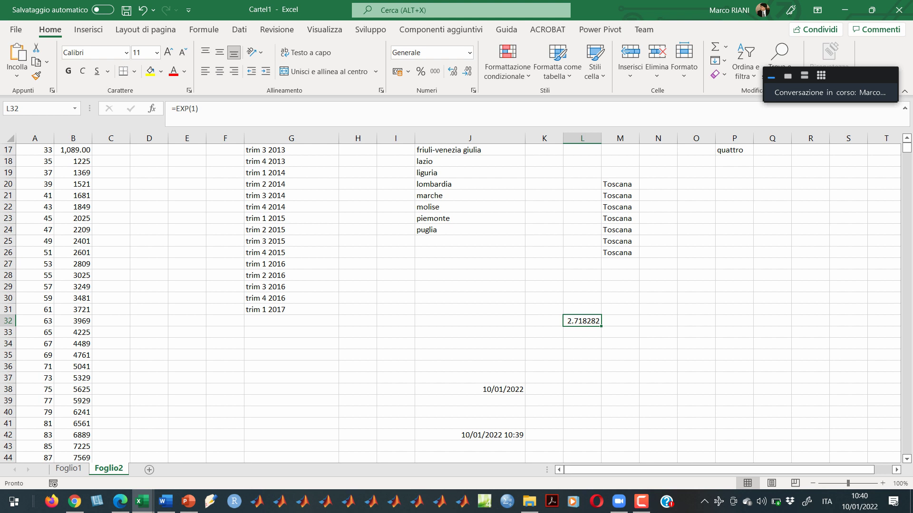
- Enter =exp(2) in cell L35 to calculate e raised to the power of 2
click(582, 355)
click(582, 321)
click(582, 355)
text(=exp))
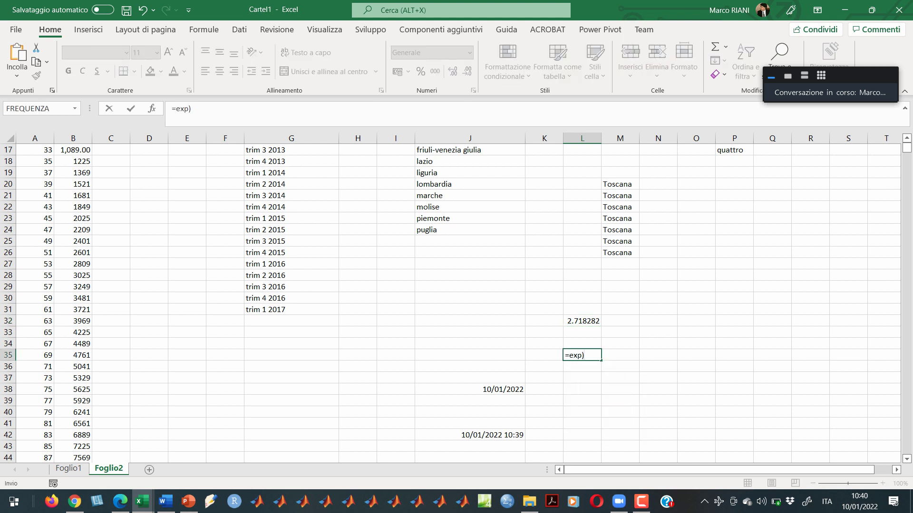
key(BackSpace)
text((2))
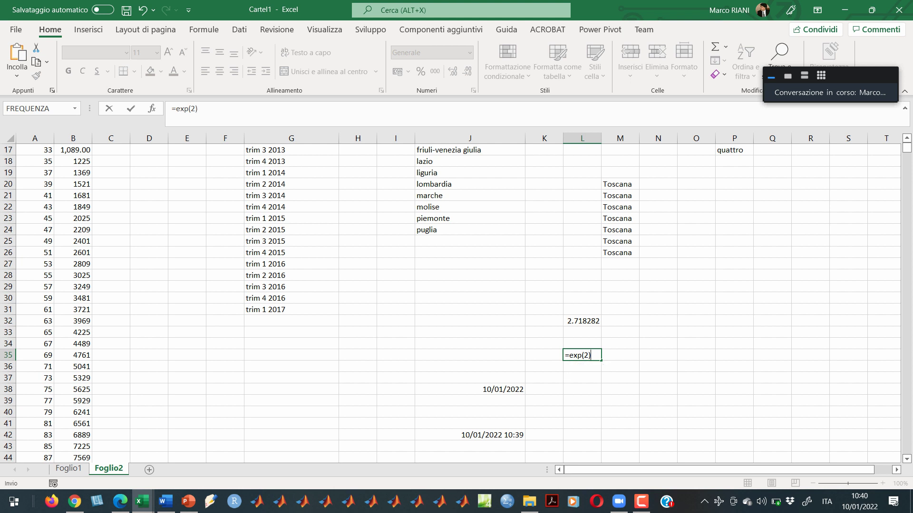
key(Return)
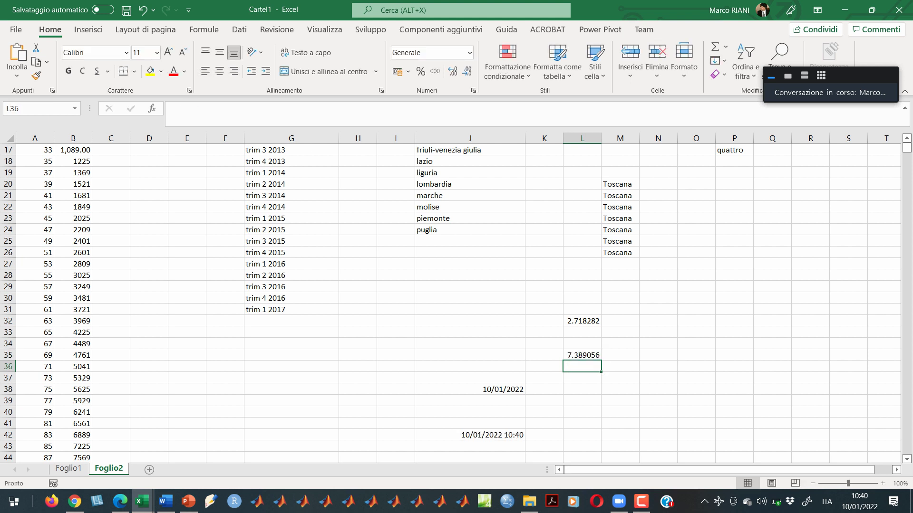
- Check the exercise slide in PowerPoint, return to Excel and create a new blank workbook
key(alt+Tab)
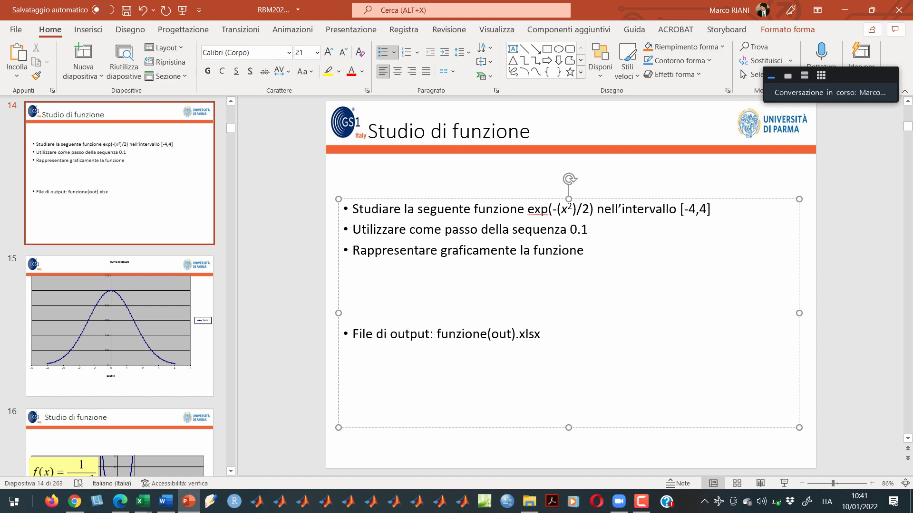
key(alt+Tab)
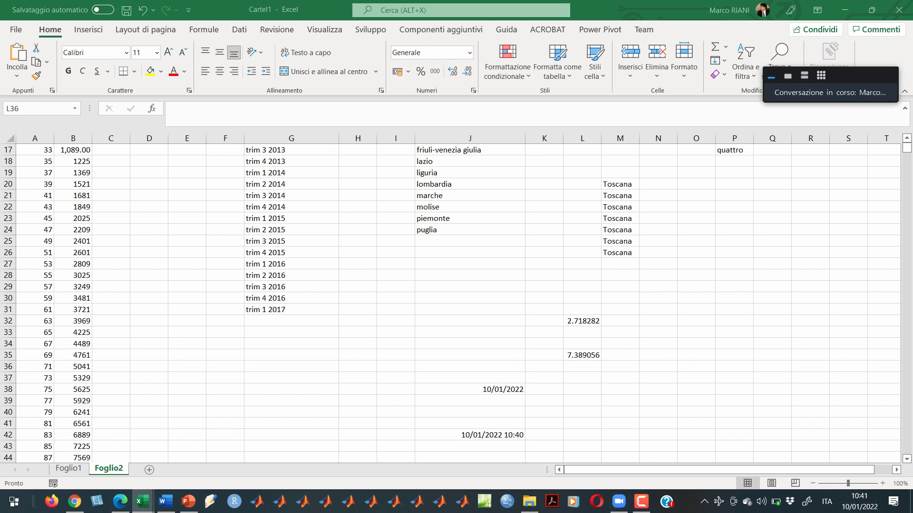
key(alt+f)
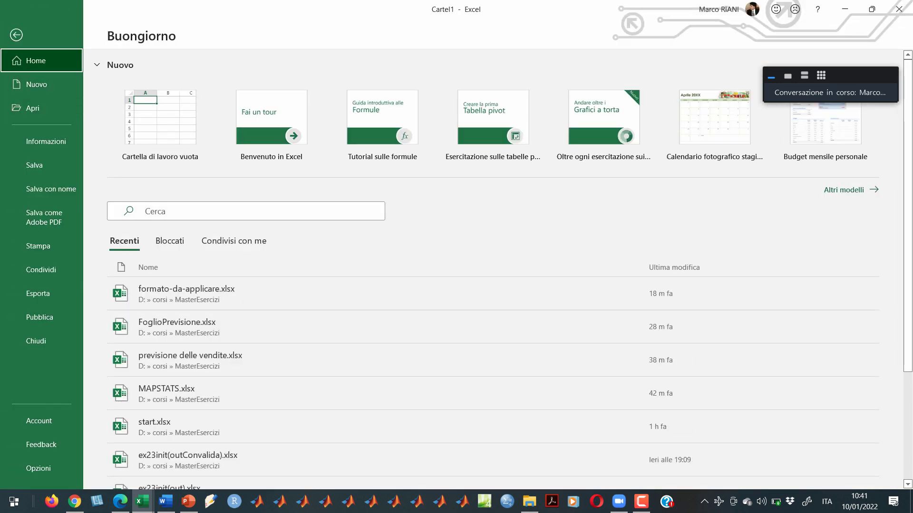
key(Escape)
key(ctrl+n)
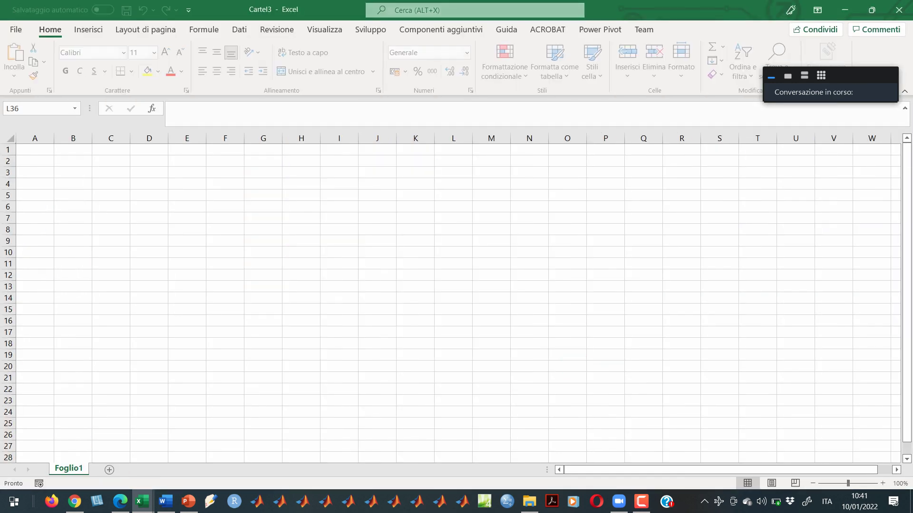
- Enter the first two sequence values, -4 in cell A1 and -3.9 in cell A2
text(-4)
key(Return)
text(-3.)
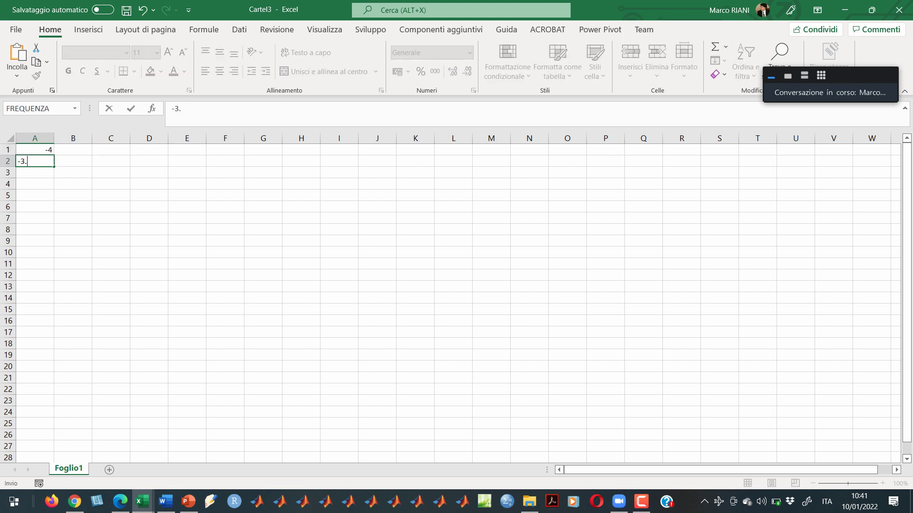
text(9)
key(Return)
key(Up)
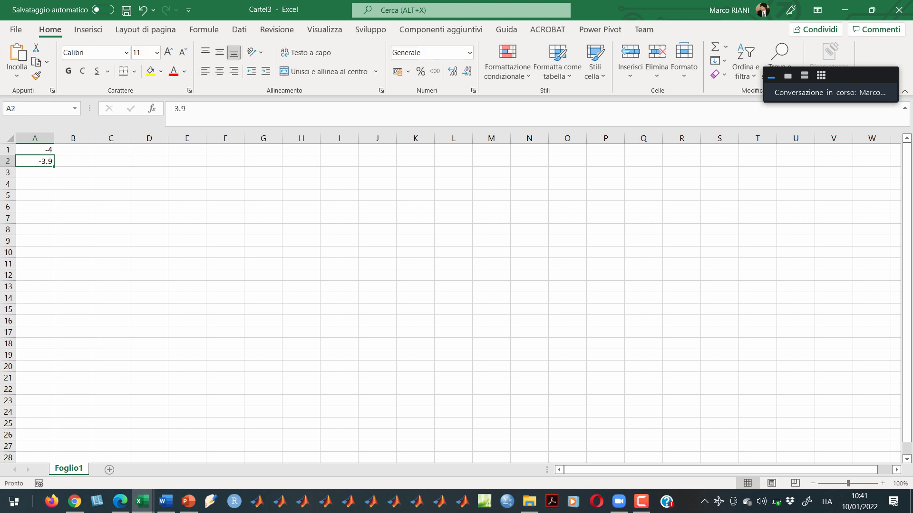
- Widen column A slightly, extend the series from A1:A2 down to 4 in A81, and return to cell A1
drag(54, 138, 64, 138)
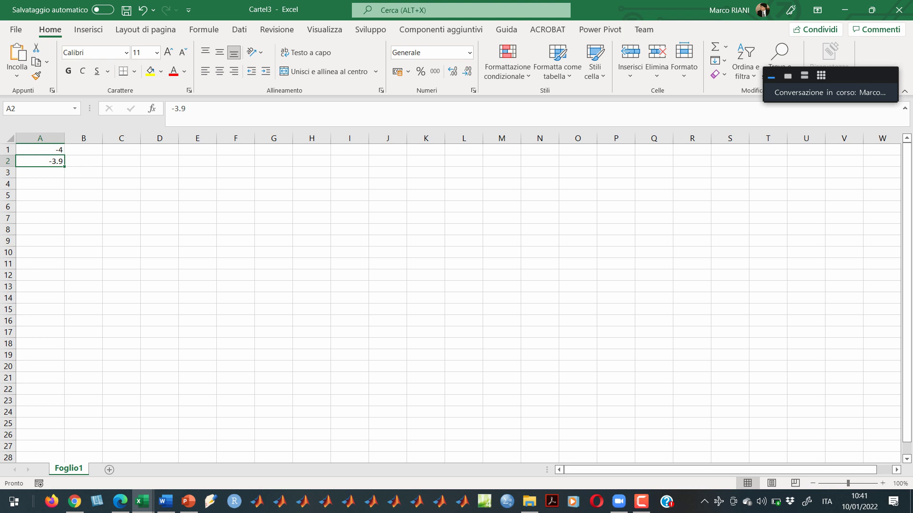
drag(40, 150, 67, 153)
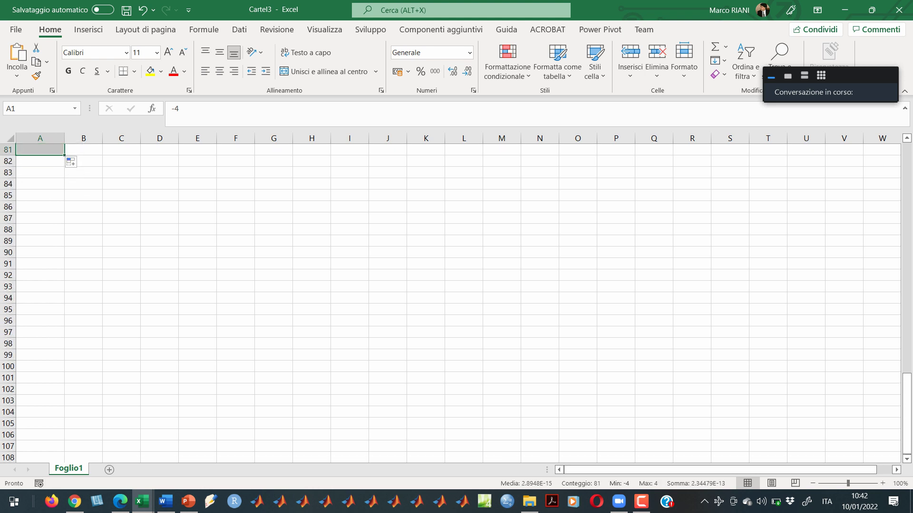
scroll(66, 153, up, 5)
click(40, 241)
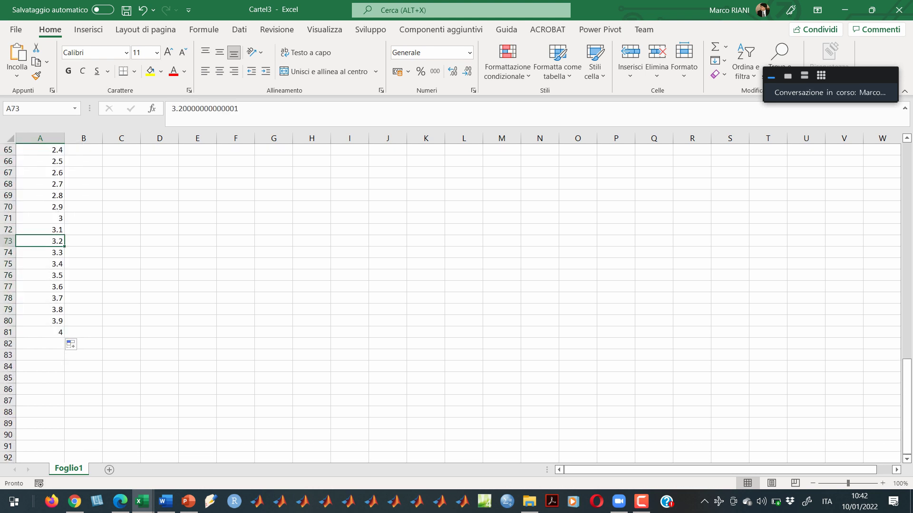
key(ctrl+Home)
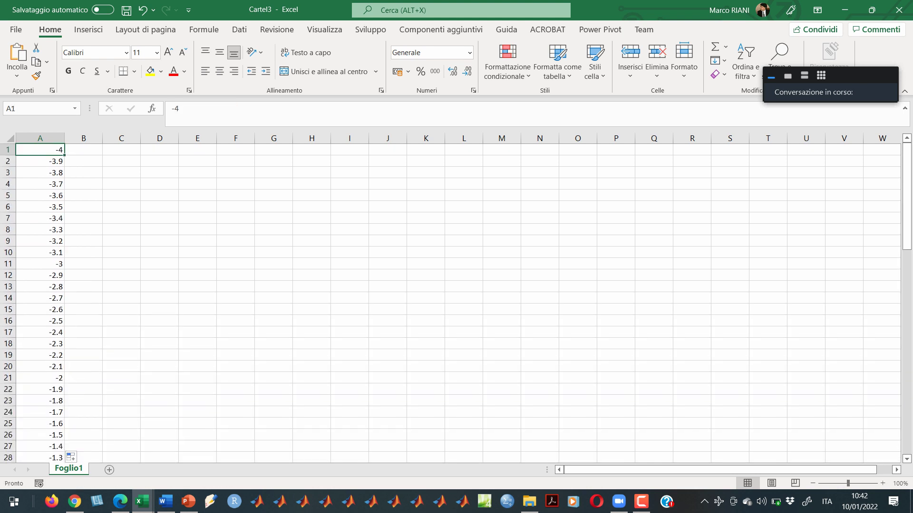
- Compare the function on the PowerPoint exercise slide with the x values in the new workbook, ending with cell B1 selected
key(alt+Tab)
key(alt+Tab)
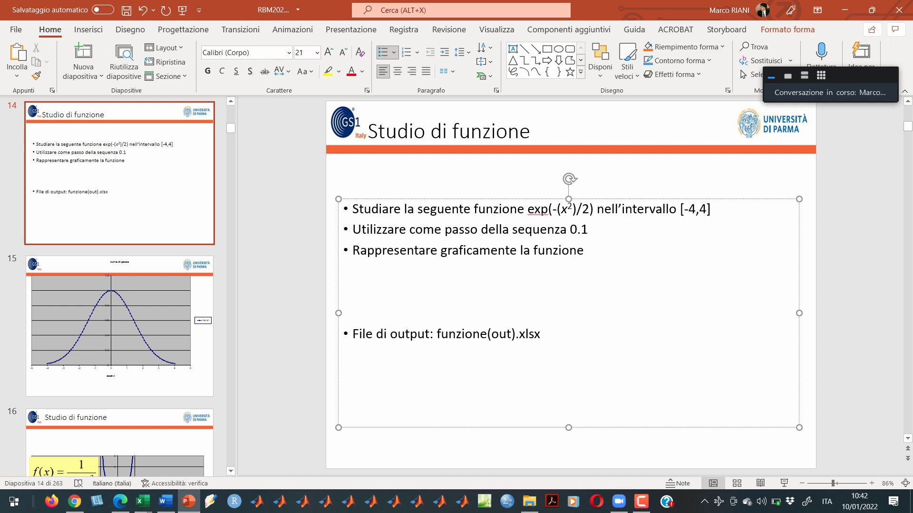
key(alt+Tab)
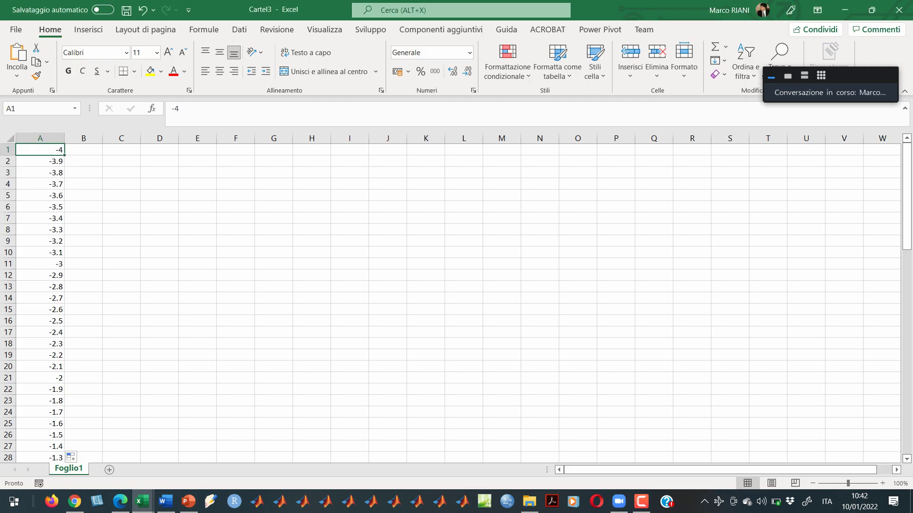
click(83, 150)
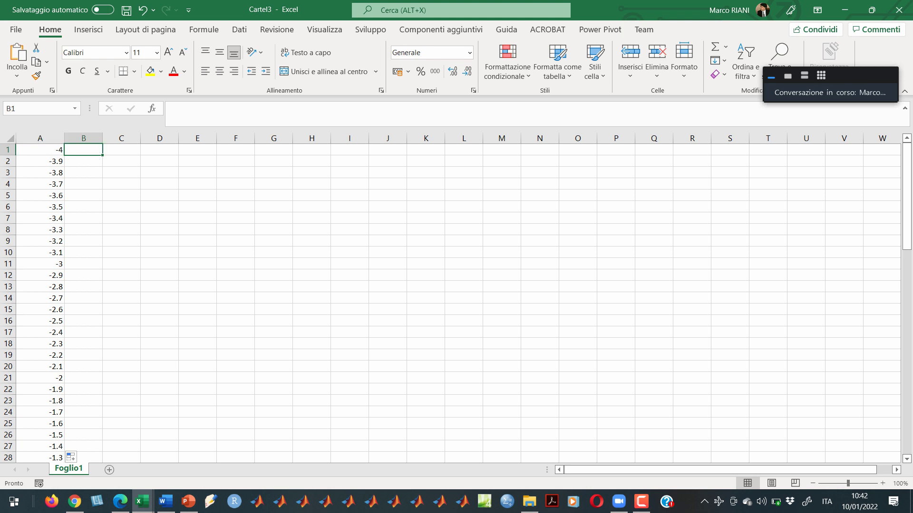
click(40, 150)
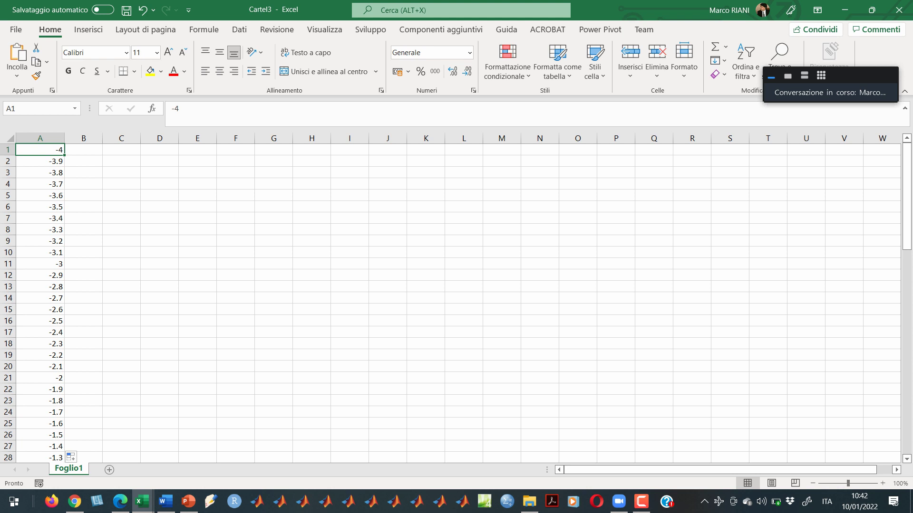
click(83, 150)
click(83, 241)
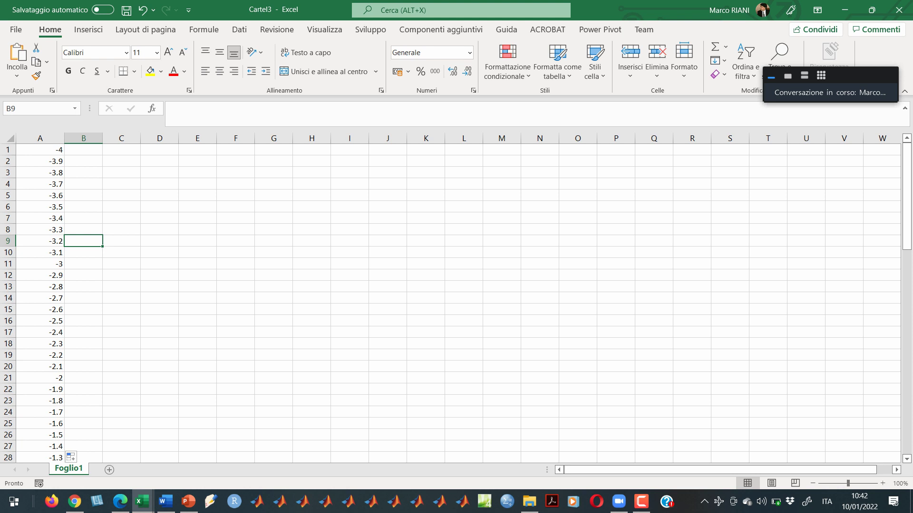
click(83, 389)
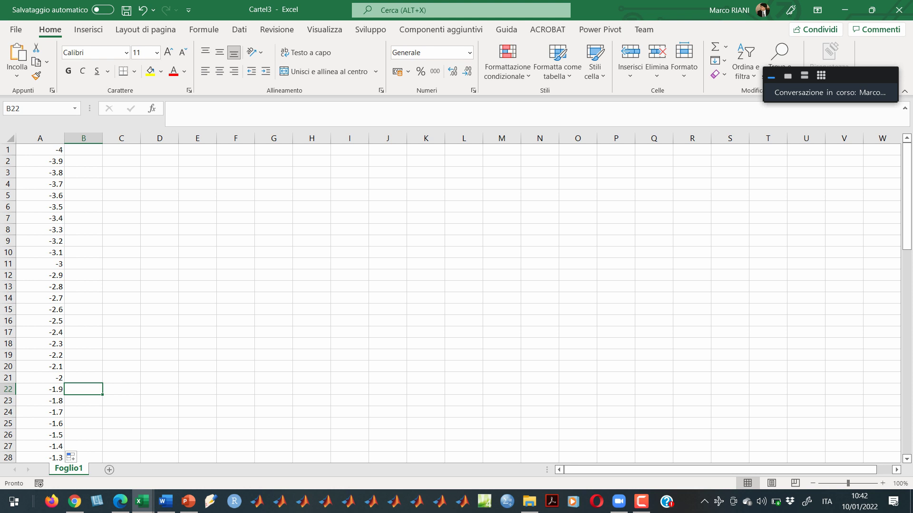
click(83, 150)
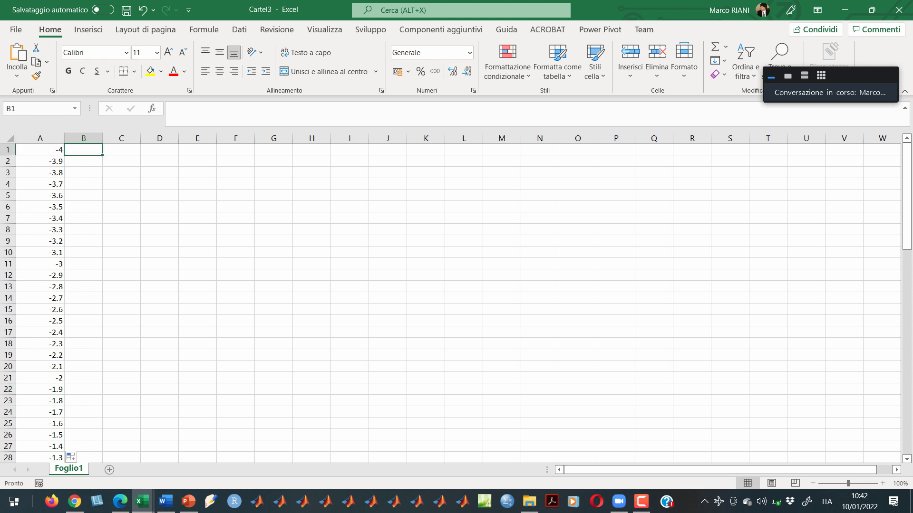
key(alt+Tab)
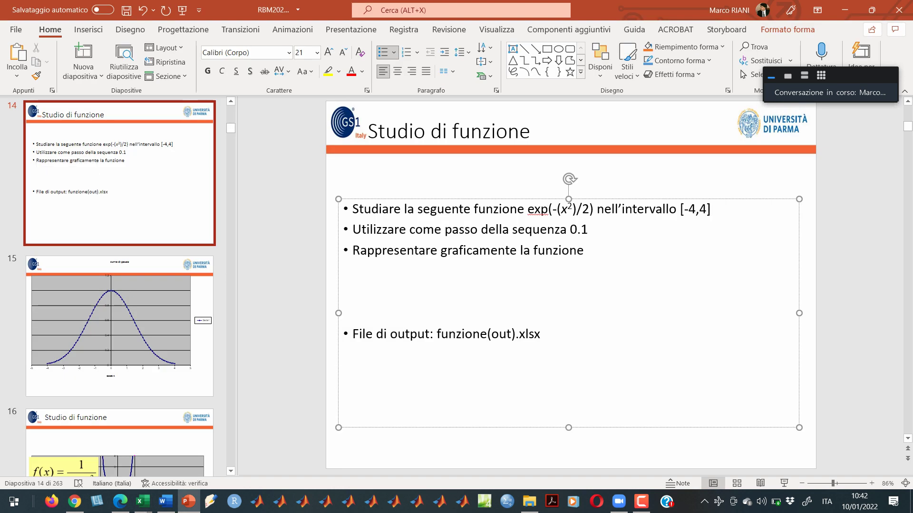
key(alt+Tab)
- Write the formula =exp(-A1^2/2) in cell B1, referencing the x value in A1
text(=exp)
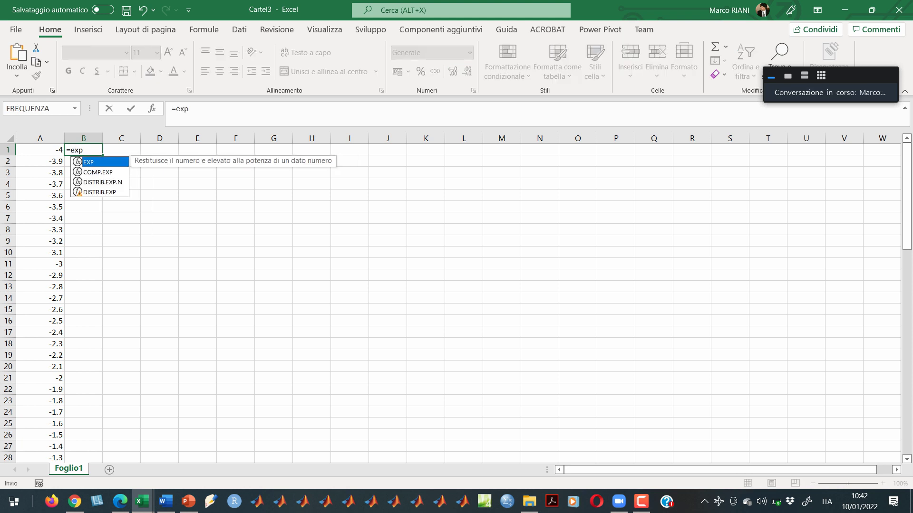
text((-)
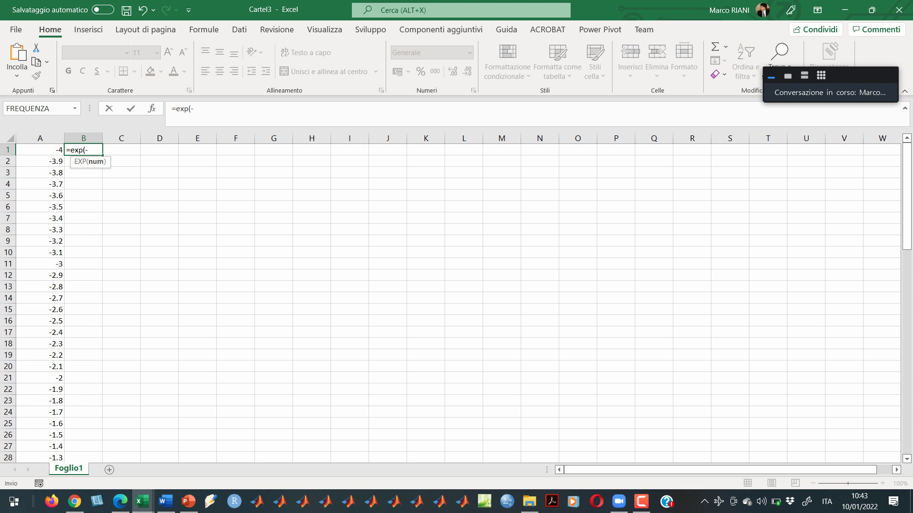
click(40, 150)
text(^2/2))
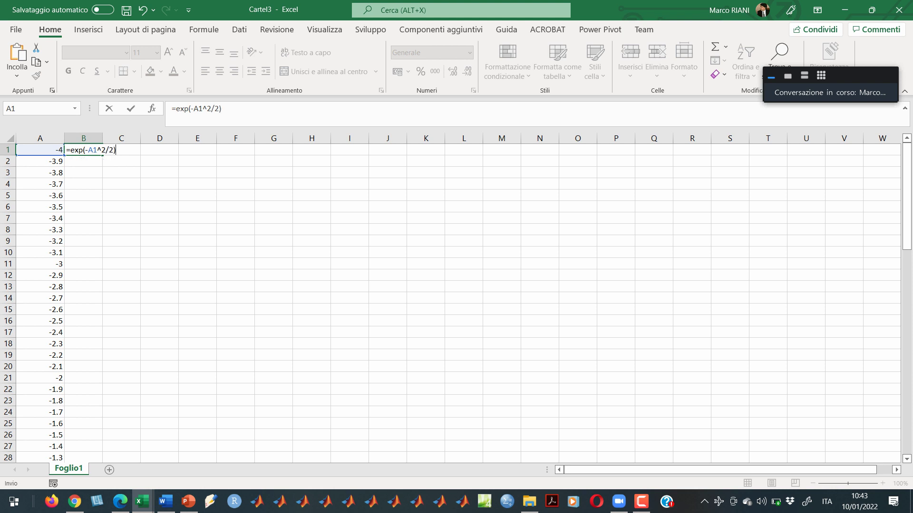
- Enclose A1^2 in parentheses so B1's formula reads =exp(-(A1^2)/2), dismiss the low-battery warning and commit the formula
click(88, 150)
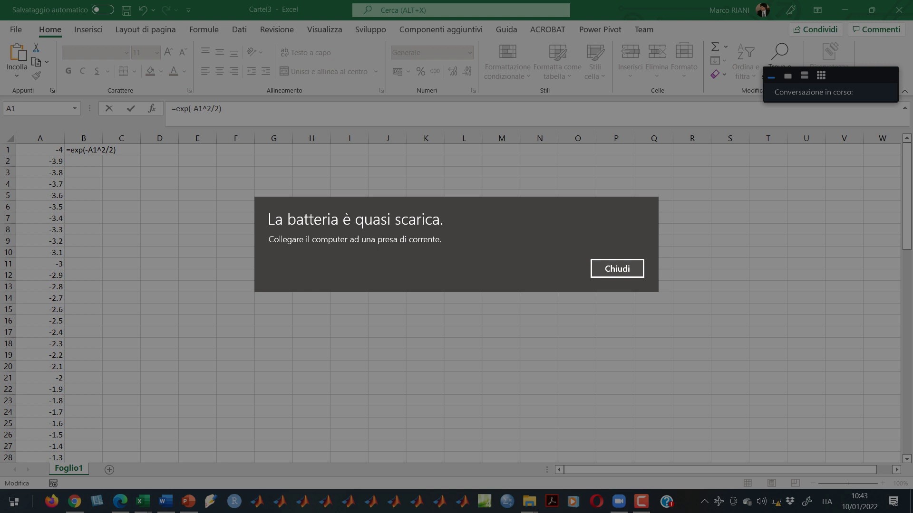
key(Return)
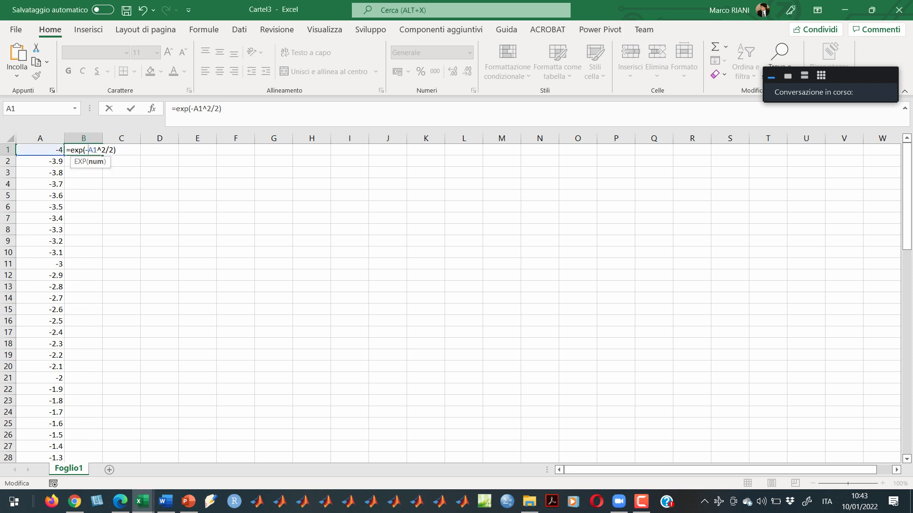
mouse_move(775, 500)
text(()
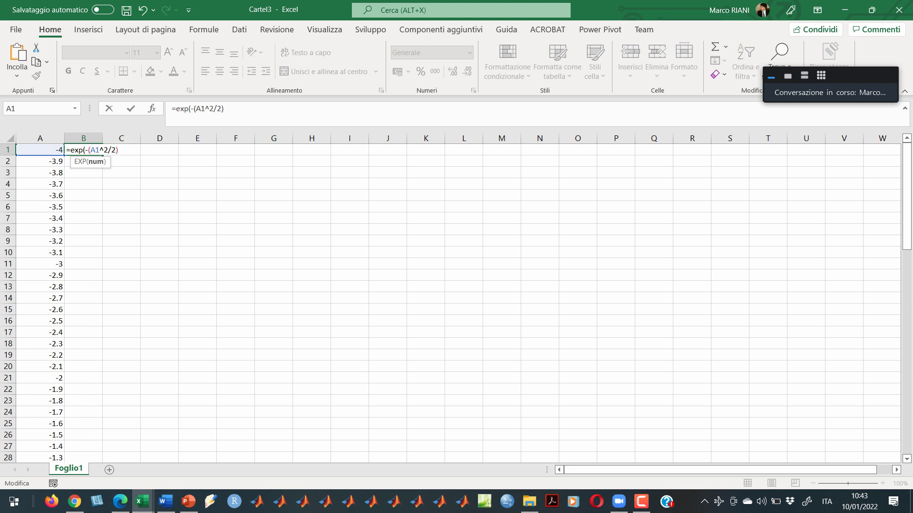
click(109, 150)
text())
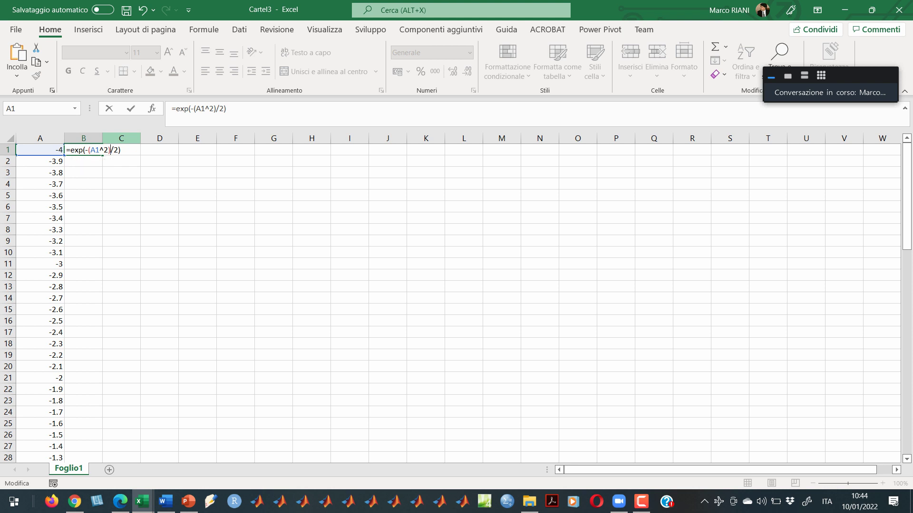
key(ctrl+Return)
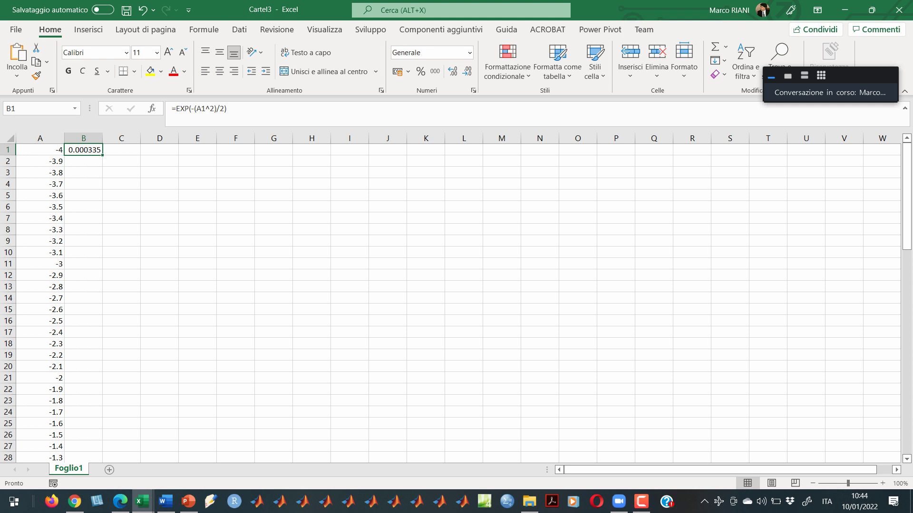
- Fill the formula in B1 down to B81 and check the copied formulas in B3 and B2
double_click(102, 155)
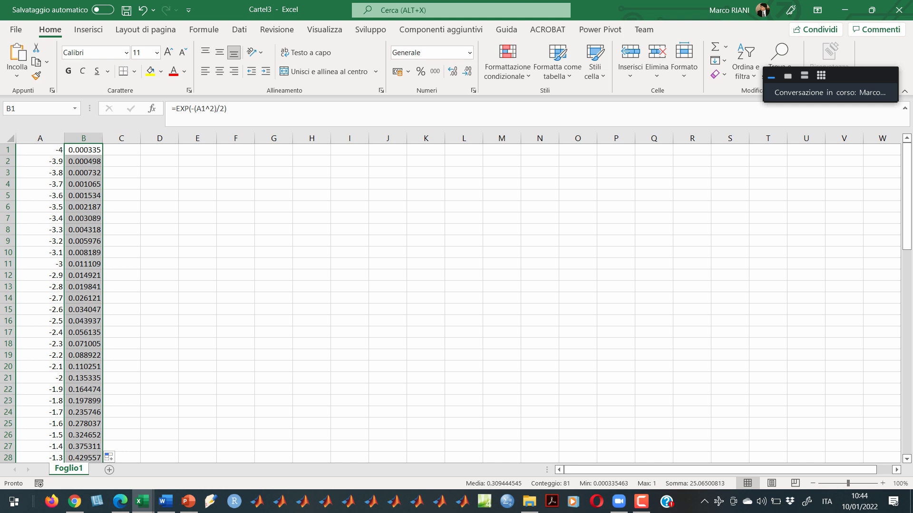
click(83, 172)
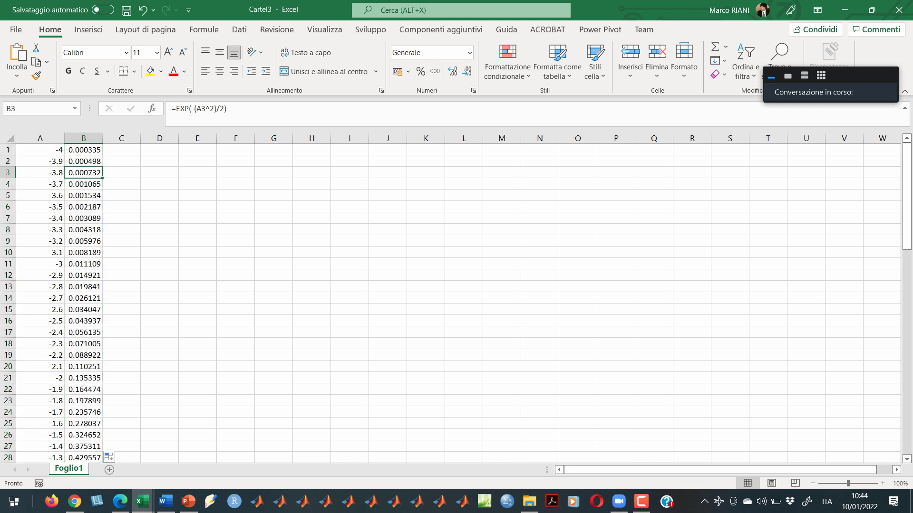
click(40, 150)
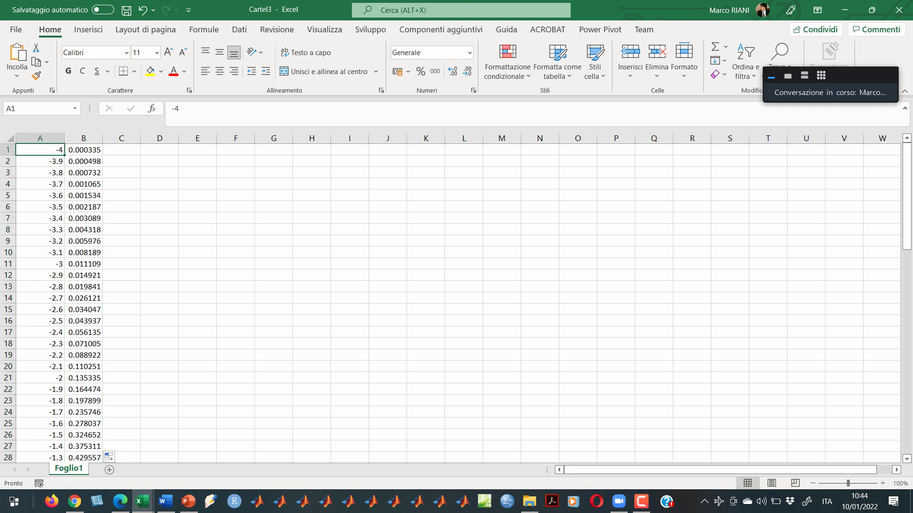
key(ctrl+shift+End)
key(ctrl+BackSpace)
click(83, 162)
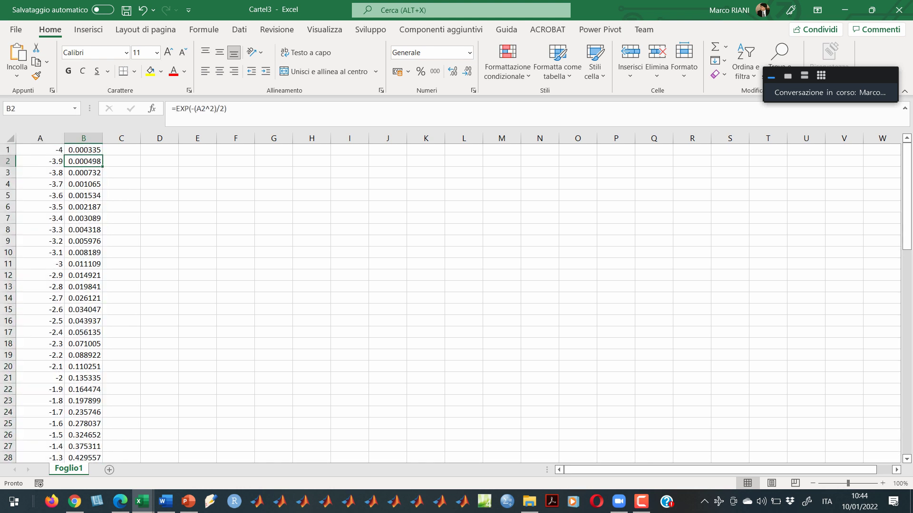
- Insert a scatter chart with smooth lines from A1:B81 and move it to start at cell F2
click(40, 150)
key(ctrl+shift+End)
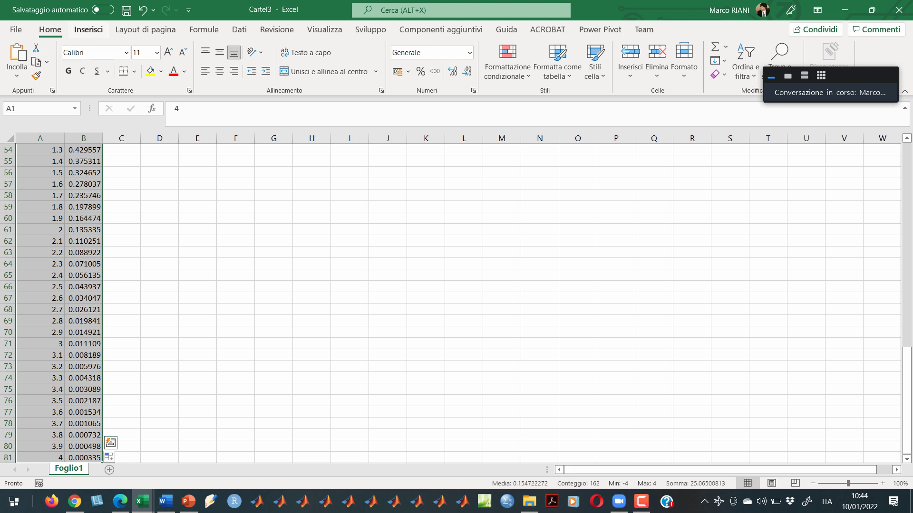
key(alt+n)
click(356, 74)
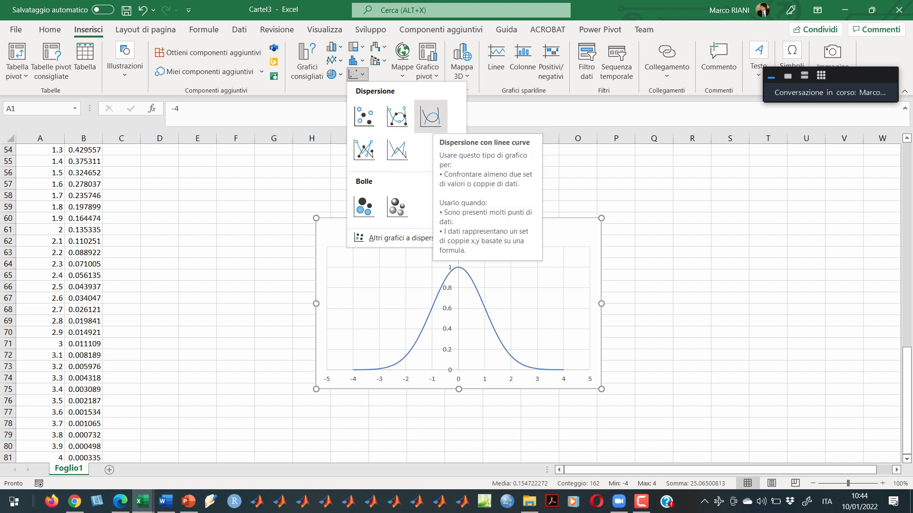
click(430, 116)
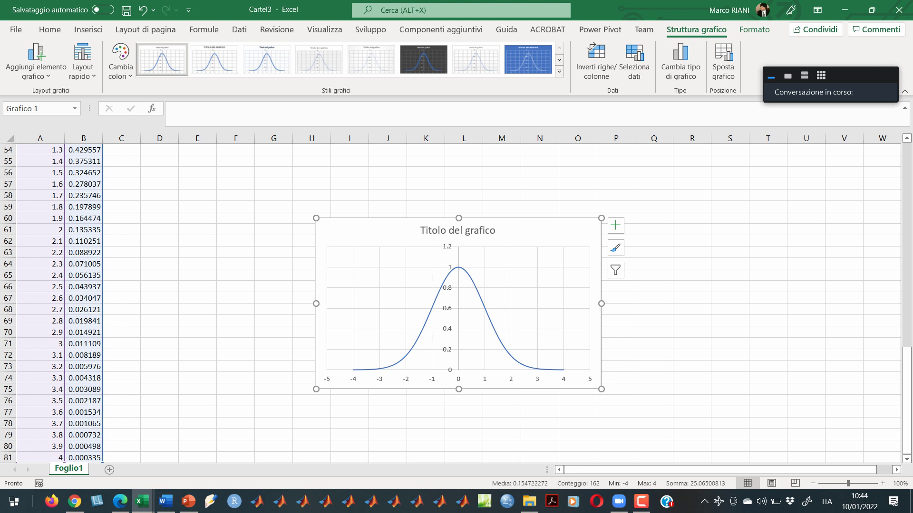
key(Delete)
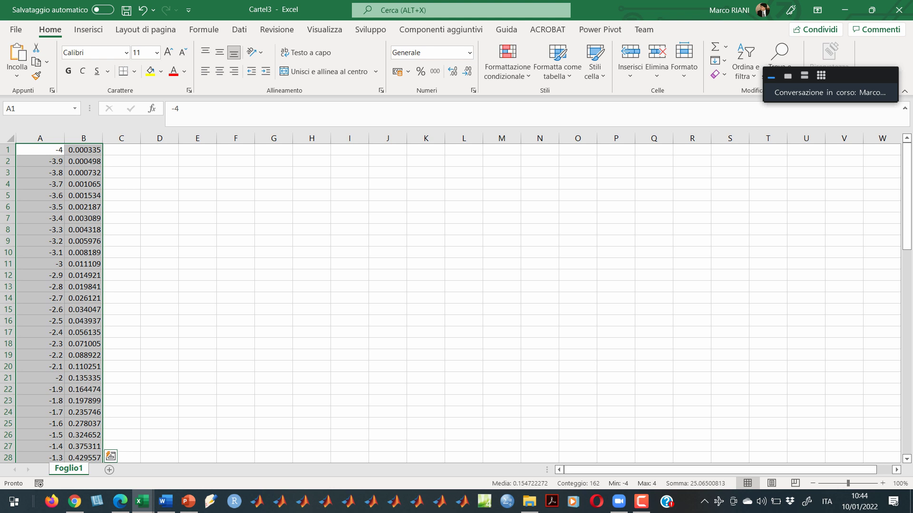
click(235, 161)
key(ctrl+v)
- Clear the exponential formulas in B1:B81, keeping the chart on the sheet
click(83, 172)
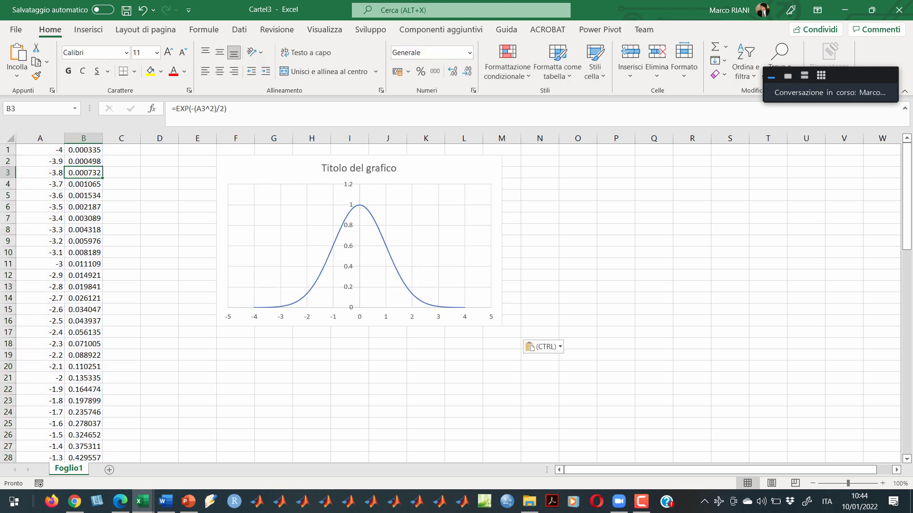
click(83, 150)
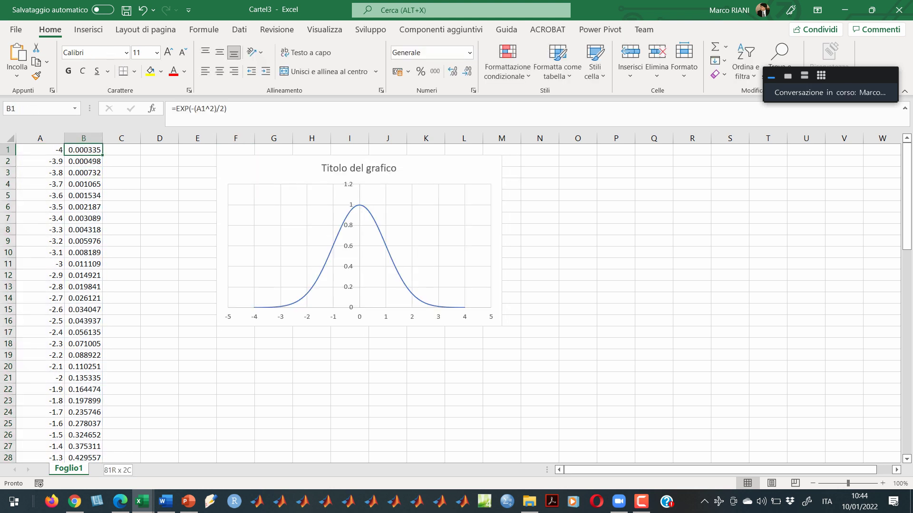
key(ctrl+shift+Down)
key(Delete)
- Write the formula =1/(1-A1^2) in cell B1 and fill it down to B81
click(83, 149)
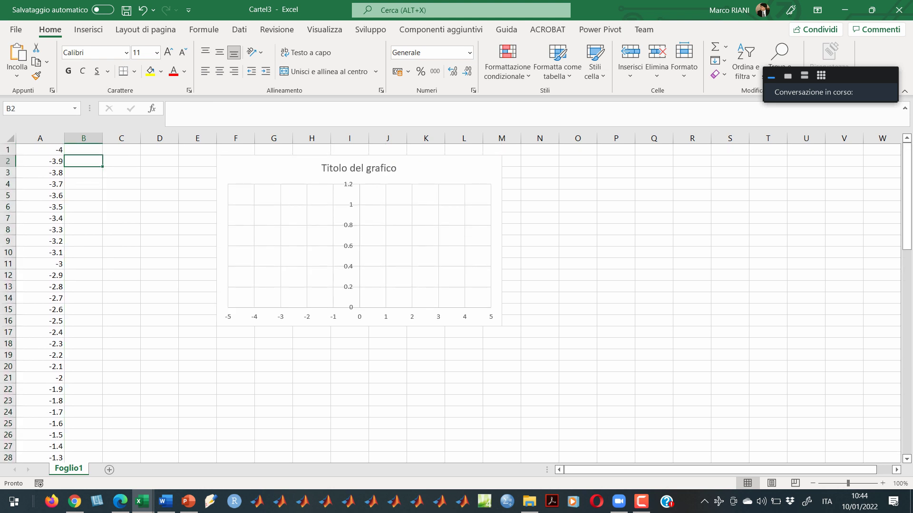
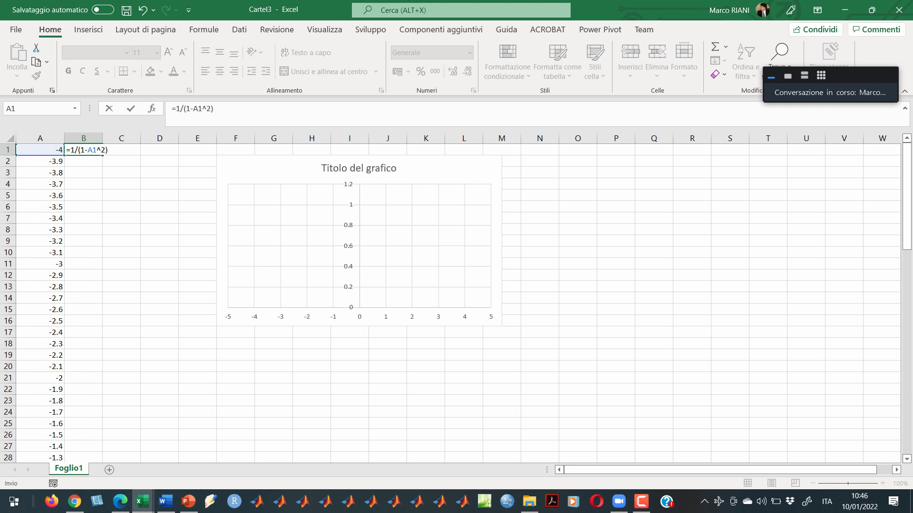
key(ctrl+Return)
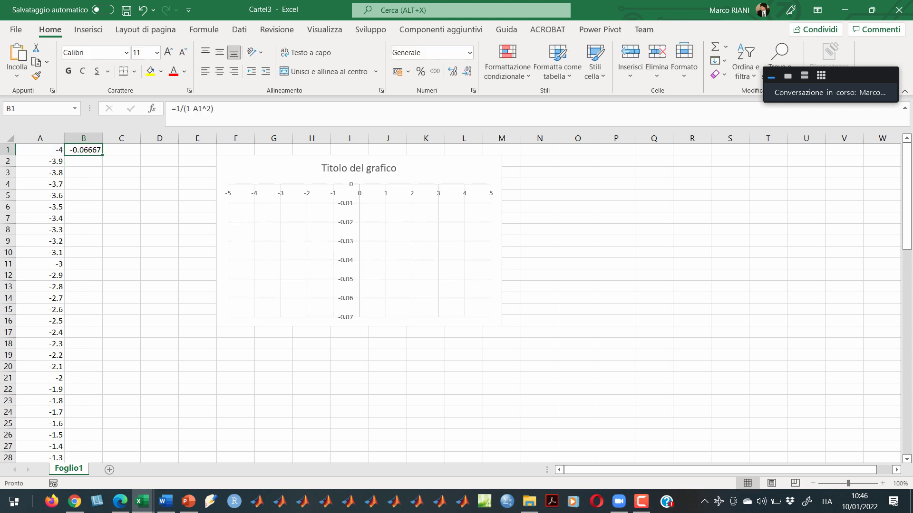
double_click(102, 155)
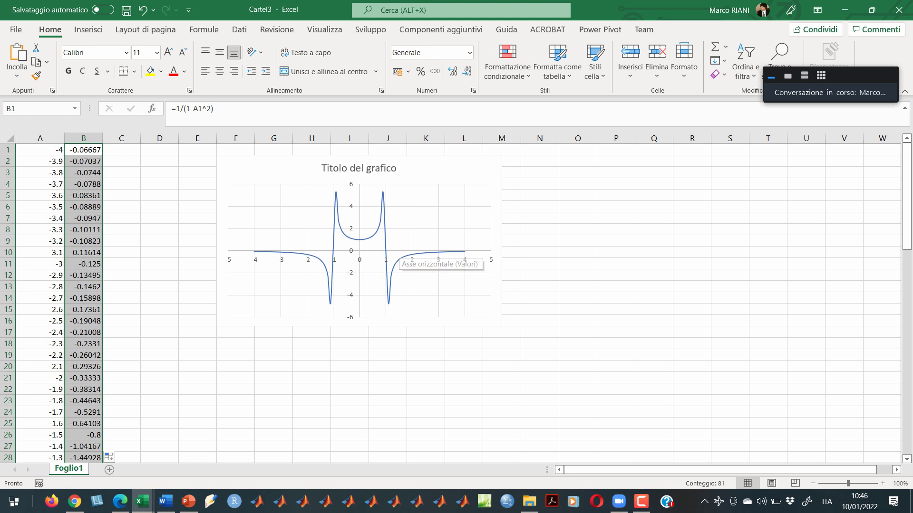
- Clear cells B31 and B51, where x is -1 and 1, and return to the chart
scroll(399, 259, down, 5)
click(83, 309)
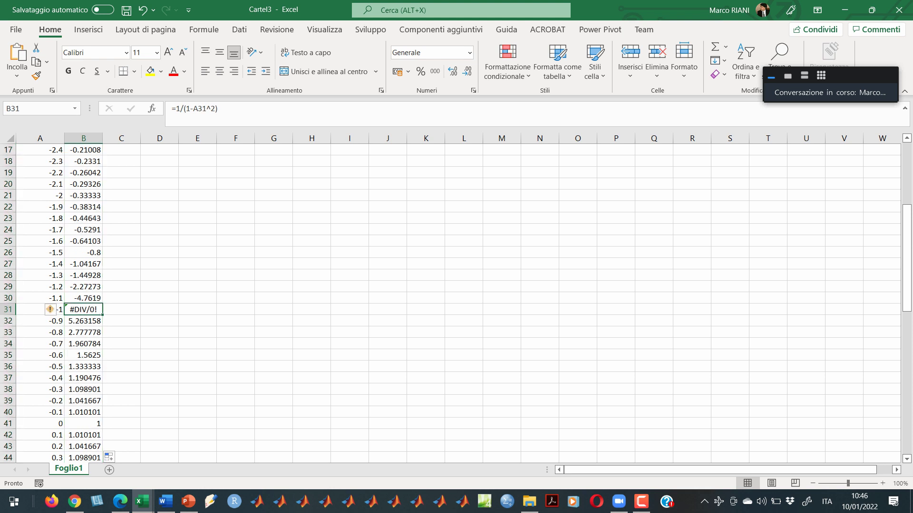
key(Delete)
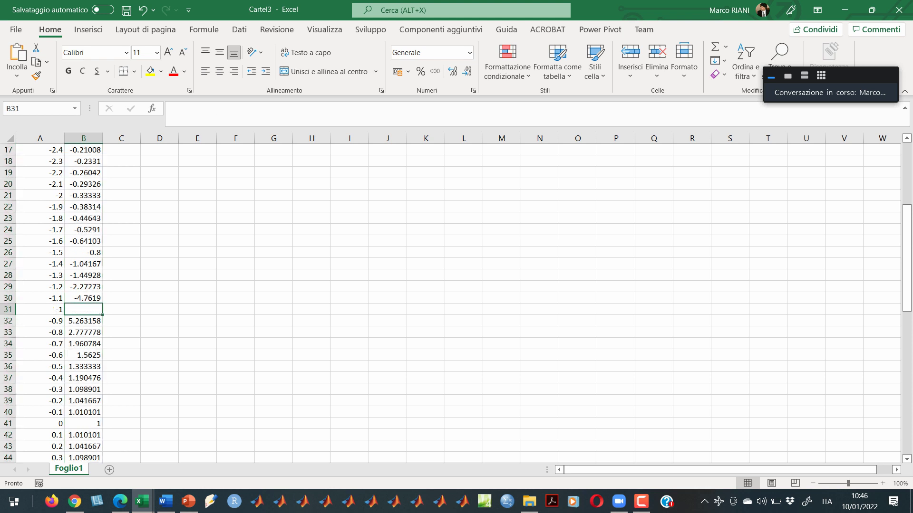
scroll(450, 303, down, 5)
click(83, 355)
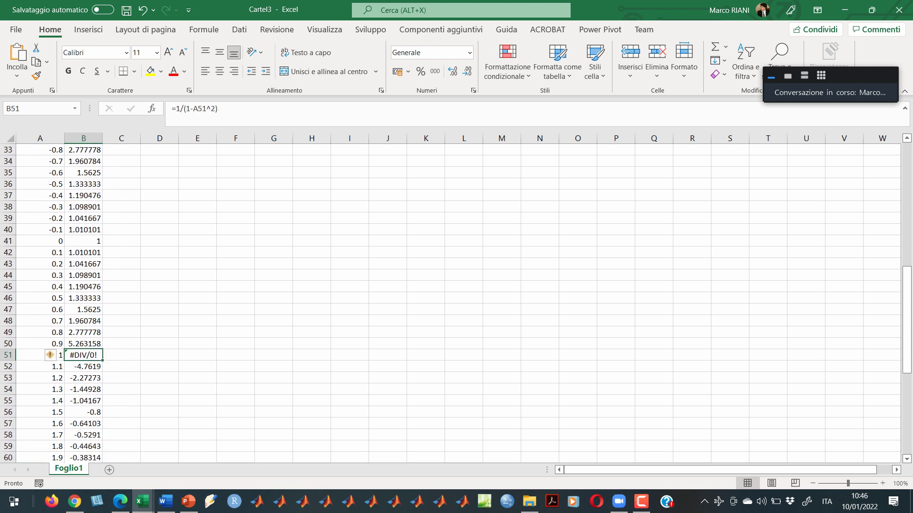
key(Delete)
scroll(450, 302, up, 11)
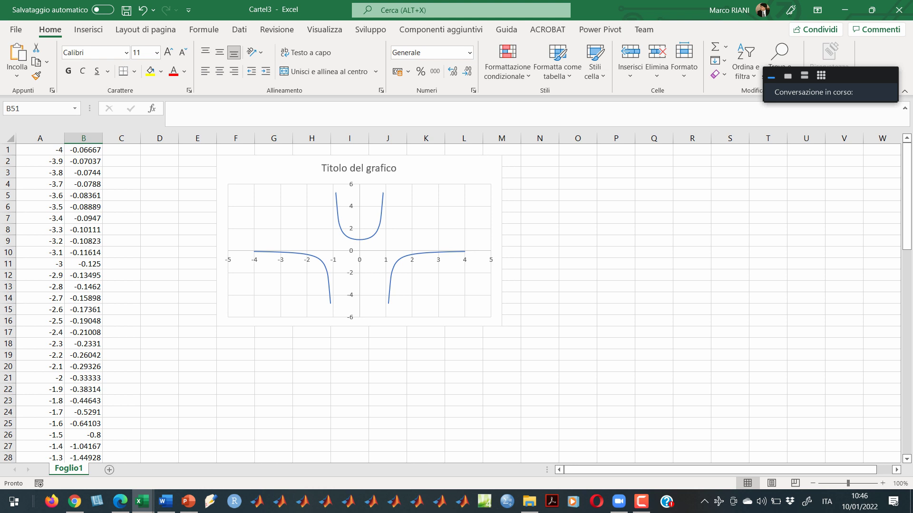
- Delete the chart and clear all function values from column B, ending with B1 selected
click(485, 164)
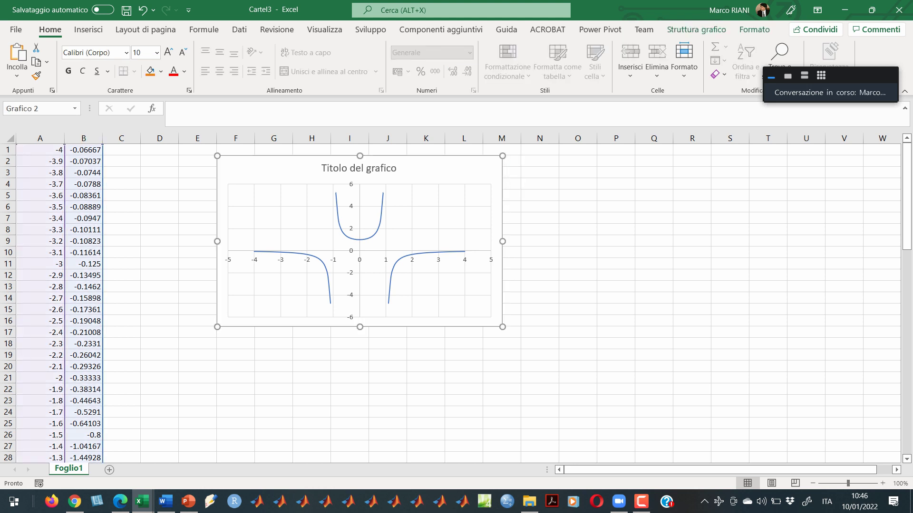
key(Delete)
click(84, 161)
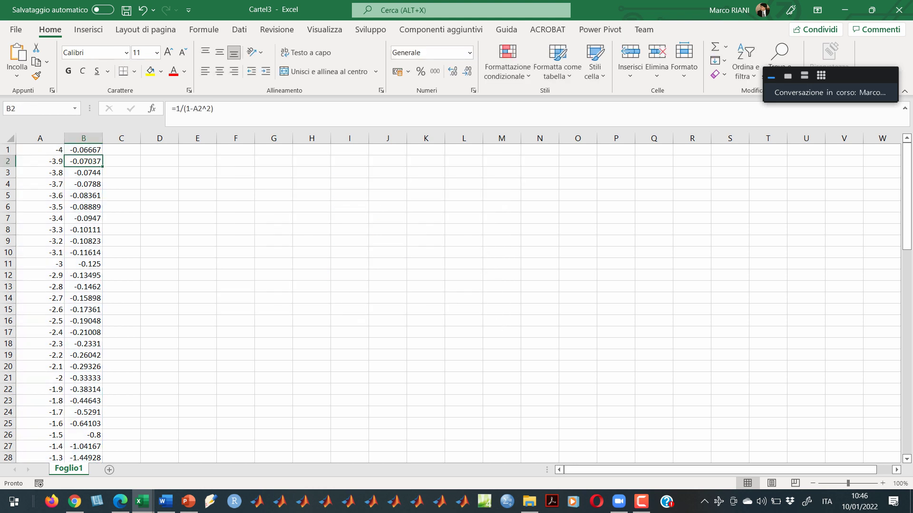
click(83, 150)
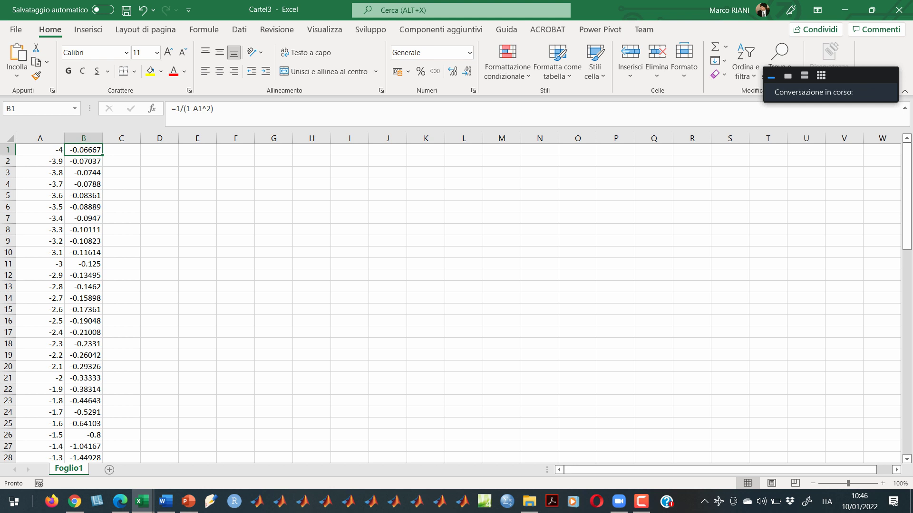
key(ctrl+shift+Down)
key(Delete)
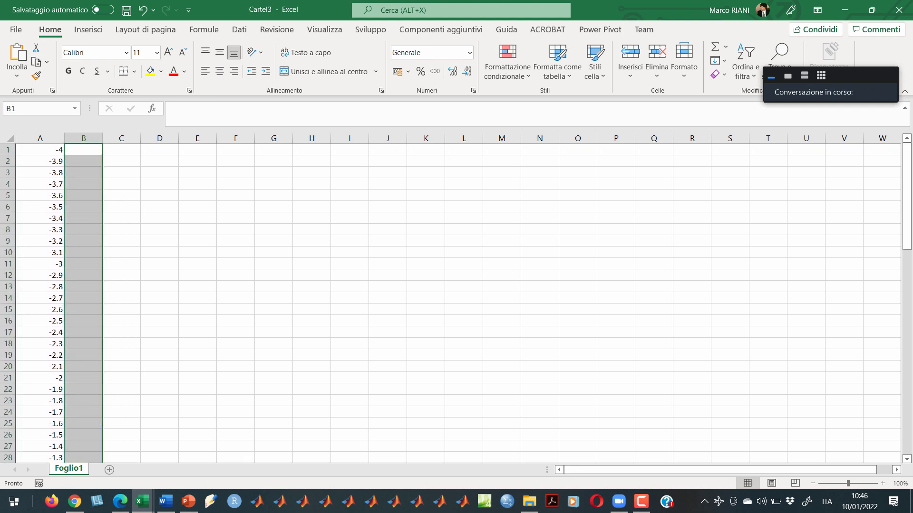
click(83, 149)
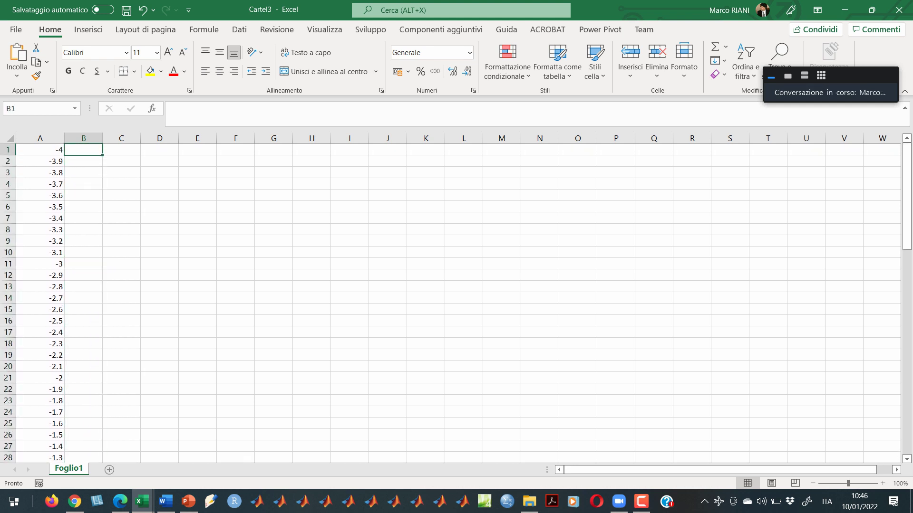
- Switch to PowerPoint, go back to slide 14 to reread the exp(-(x^2)/2) exercise, and return to the Excel workbook
key(alt+Tab)
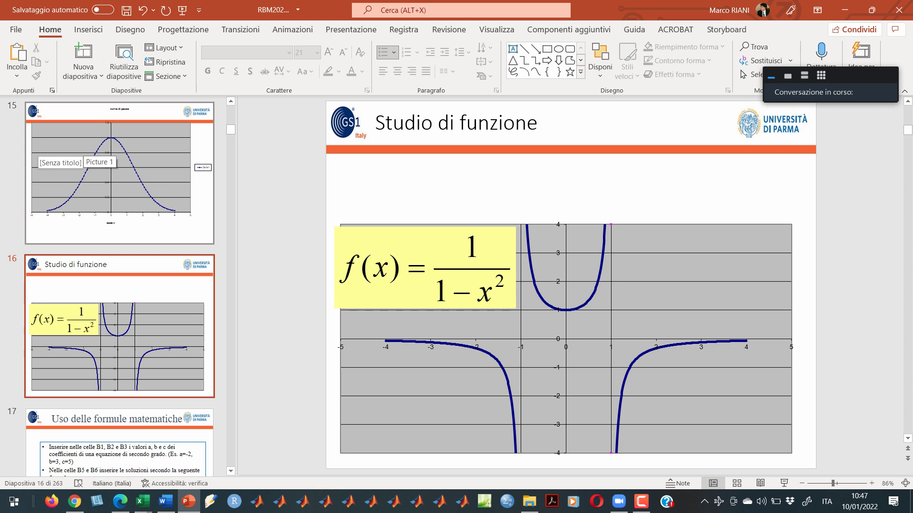
key(Page_Up)
key(Page_Up)
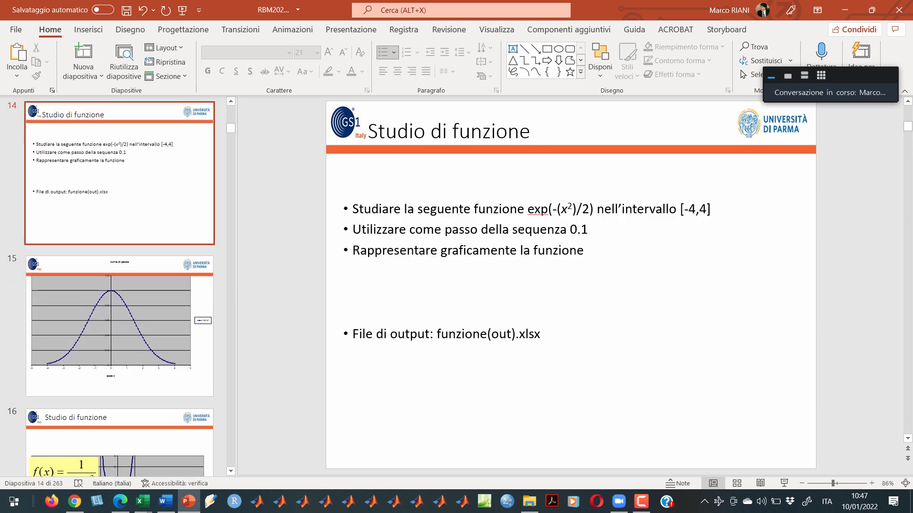
key(alt+Tab)
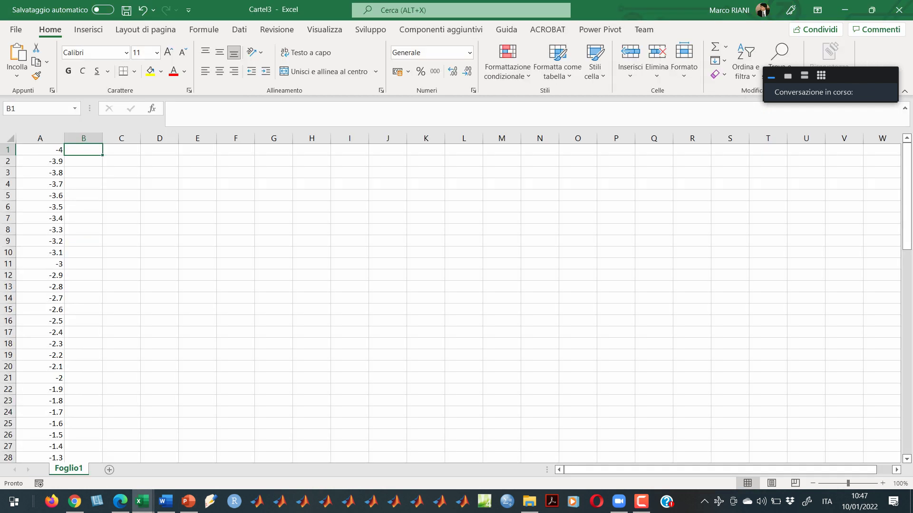
- Write the formula =exp(-A1^2/2) without inner parentheses in cell B1 and commit it
text(=exp(-)
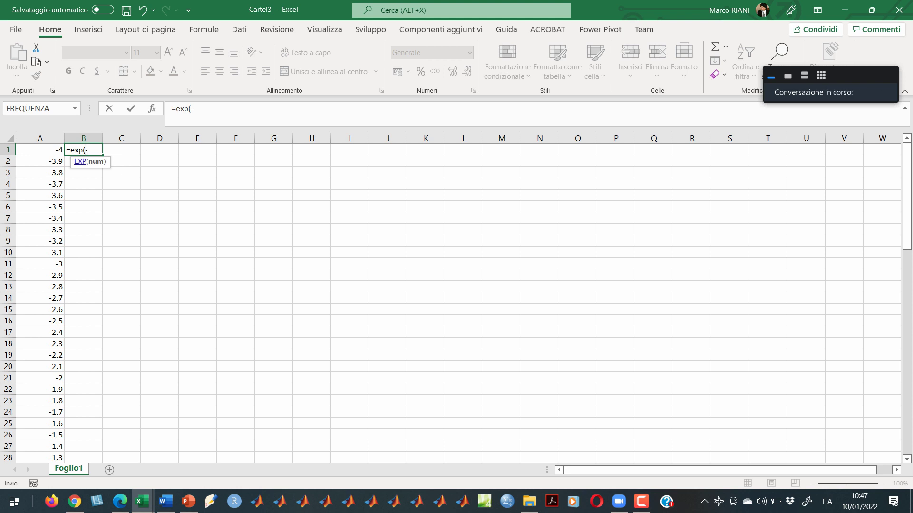
key(Left)
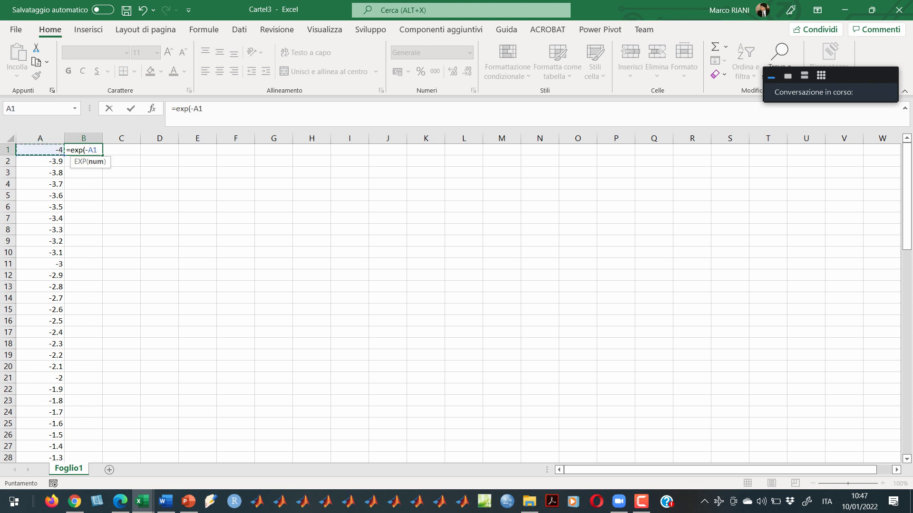
text(^2)
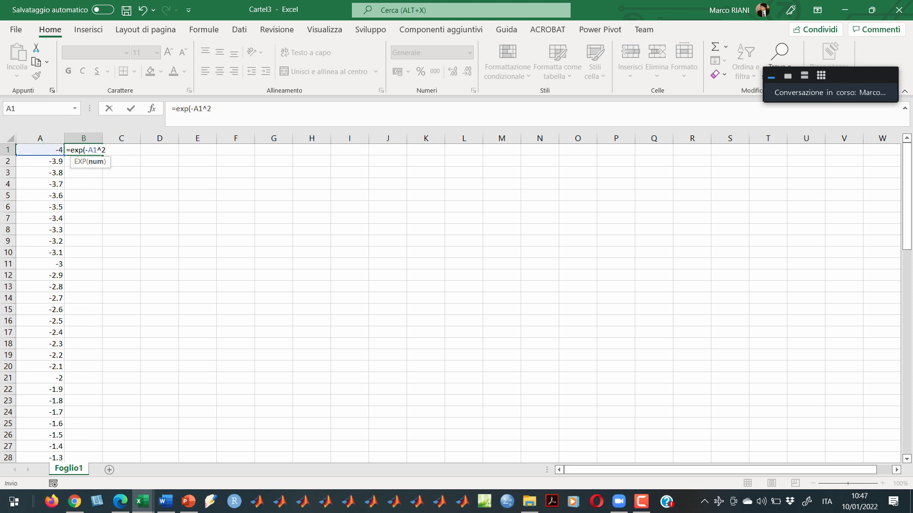
text(/2))
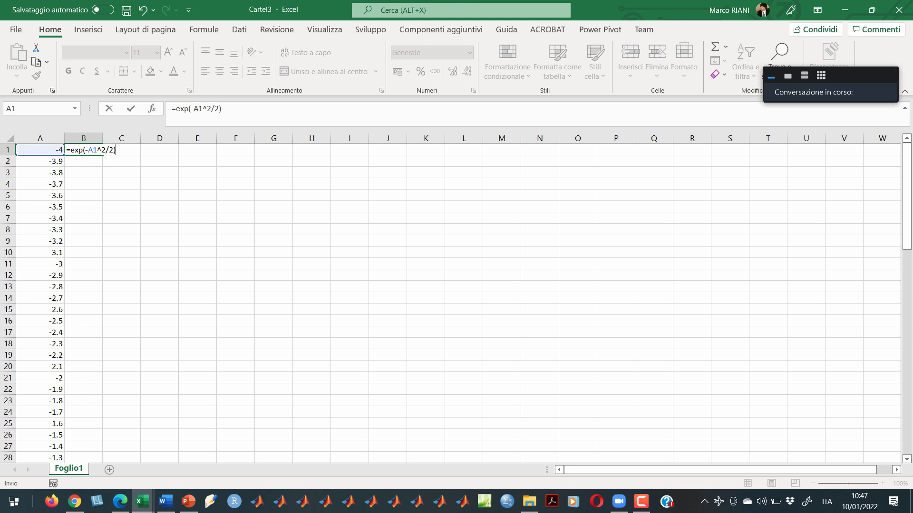
key(ctrl+Return)
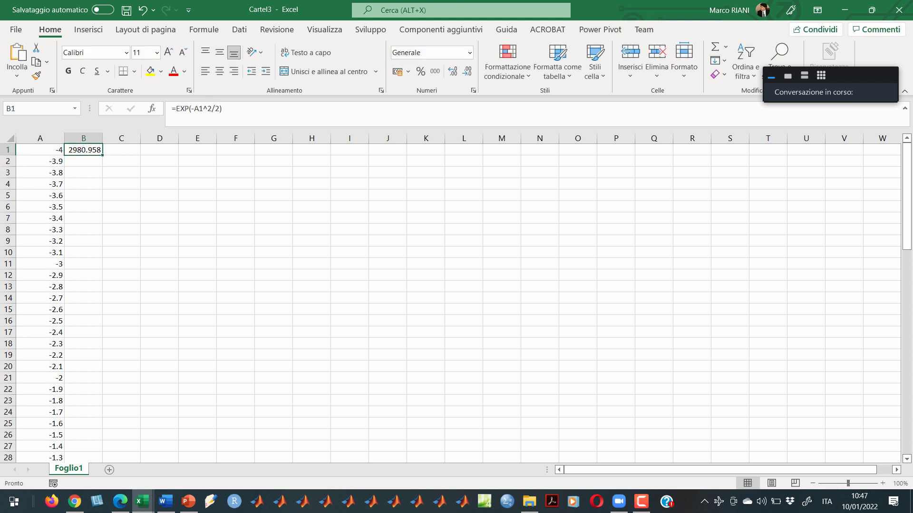
- Inspect the =EXP(-A1^2/2) formula inside cell B1 and leave it as written
ctrl+scroll(451, 298, up, 3)
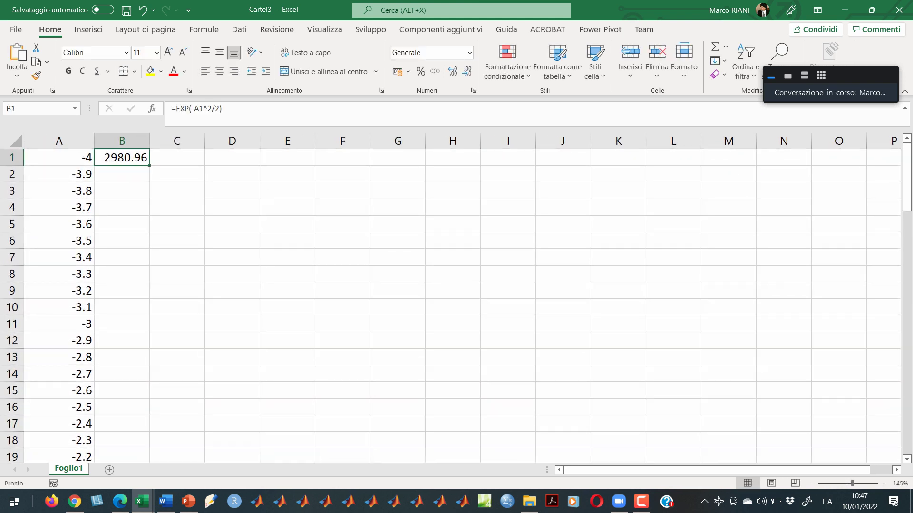
key(F2)
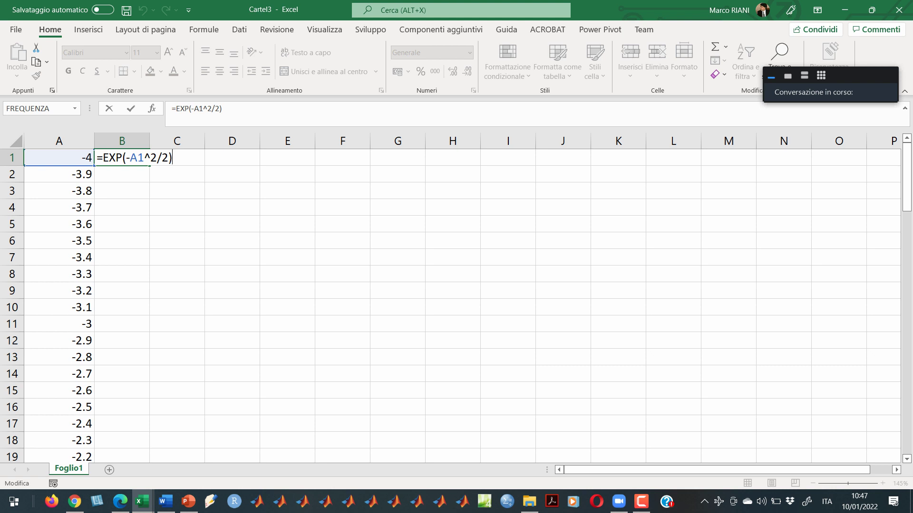
key(Return)
key(Up)
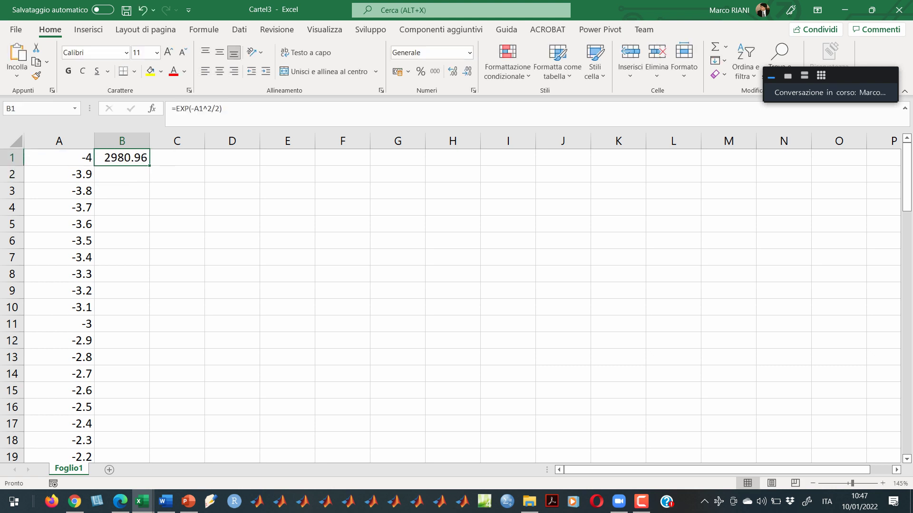
- Open the formula in cell B1 for editing and hide the floating meeting controls
key(F2)
key(Left)
key(Left)
key(Left)
key(Left)
key(Left)
key(Left)
key(Left)
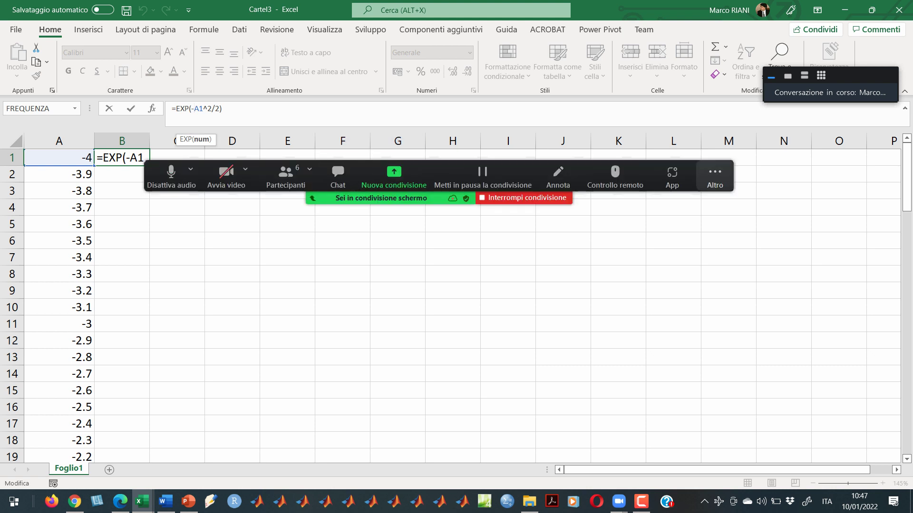
click(714, 175)
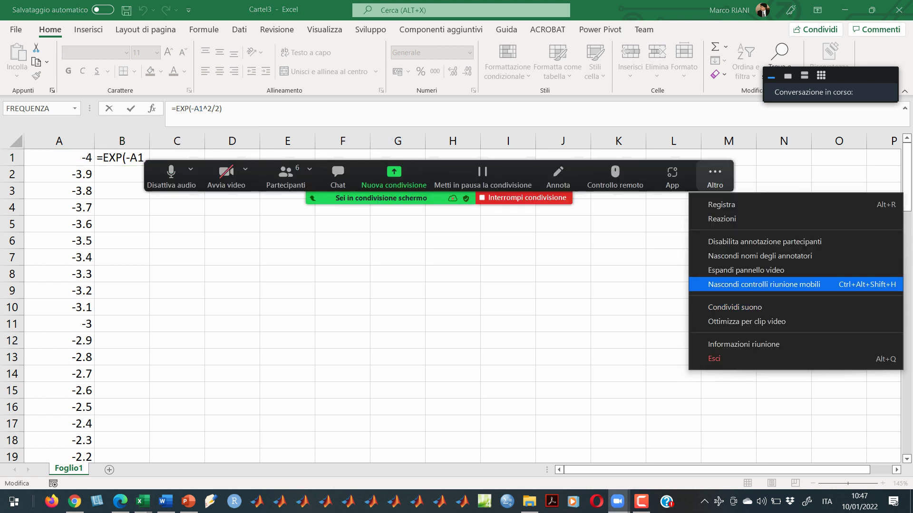
key(ctrl+alt+shift+h)
- Enclose A1^2 in parentheses so that cell B1 contains =EXP(-(A1^2)/2), and reselect the cell
click(194, 109)
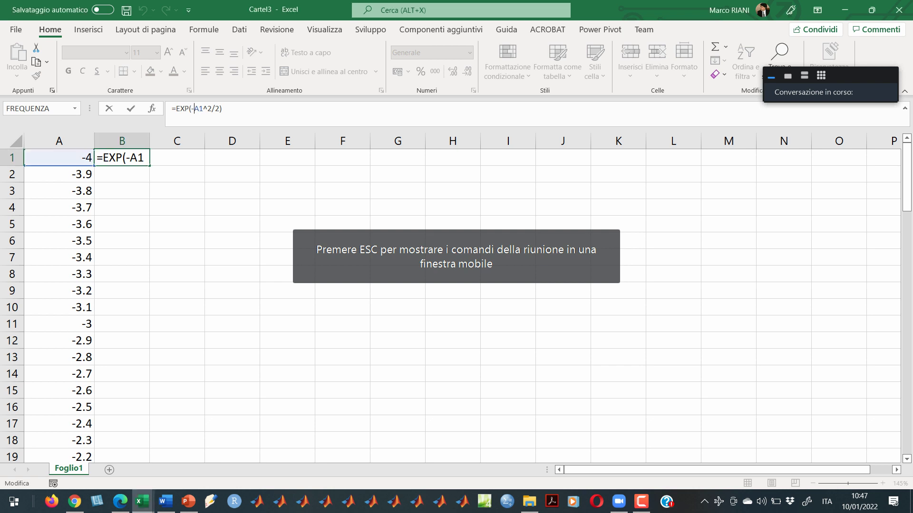
text(()
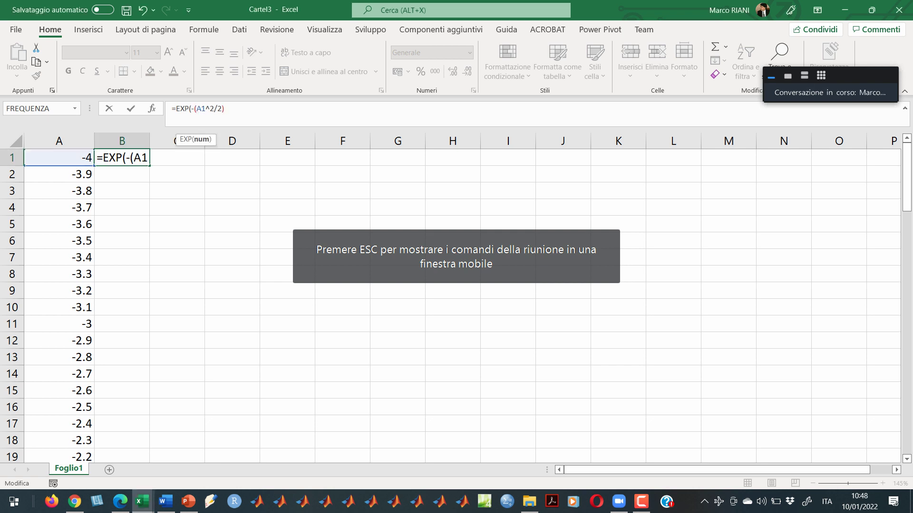
click(214, 109)
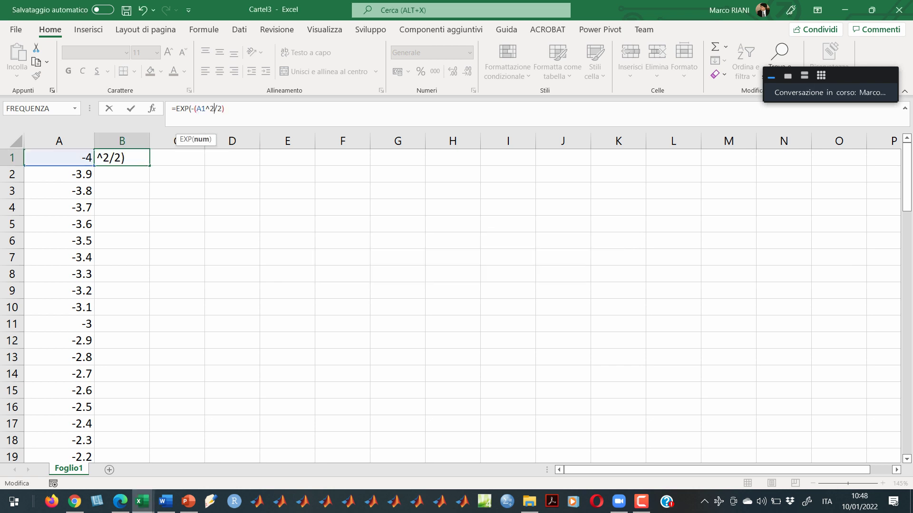
text())
key(Return)
click(121, 157)
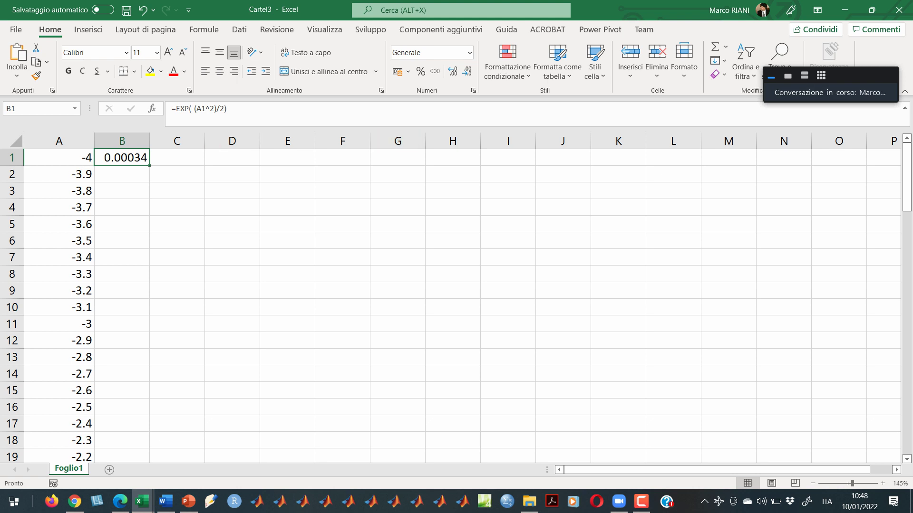
- Remove the parentheses around A1^2 in the B1 formula, commit it, and undo the change
key(F2)
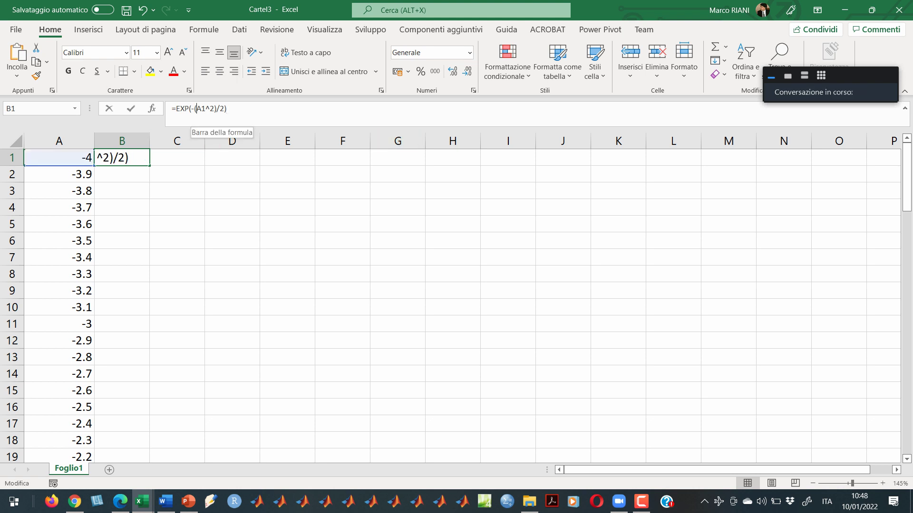
key(Left)
key(Left)
key(Left)
key(Left)
key(Left)
key(Left)
key(Left)
key(Left)
key(BackSpace)
key(Right)
key(Right)
key(Right)
key(Right)
key(Right)
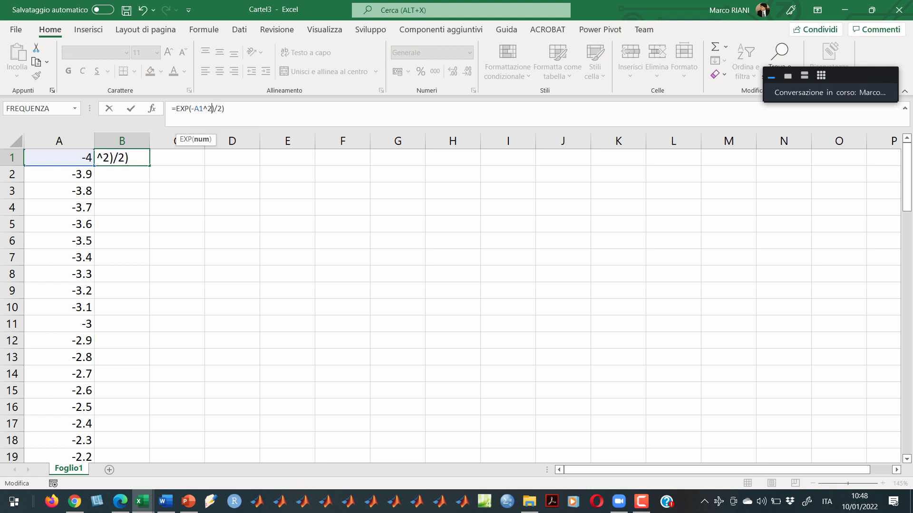
key(BackSpace)
key(Return)
key(Up)
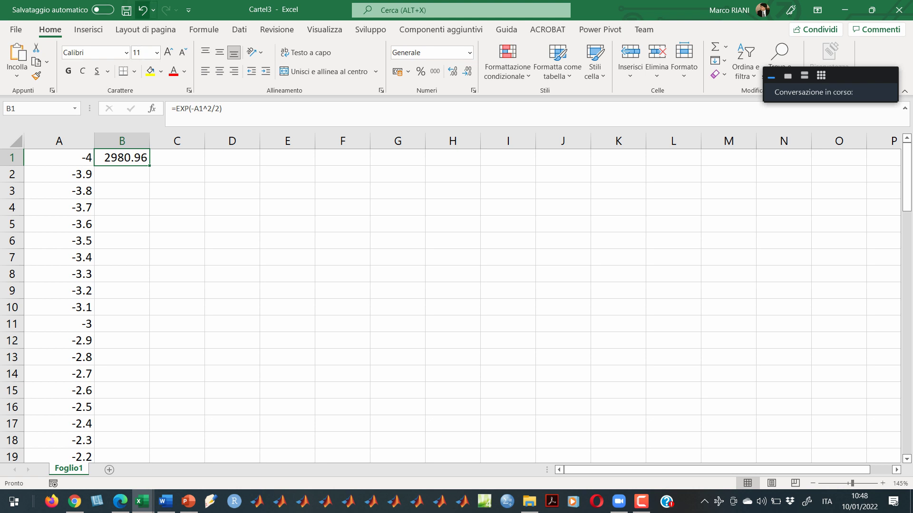
click(142, 9)
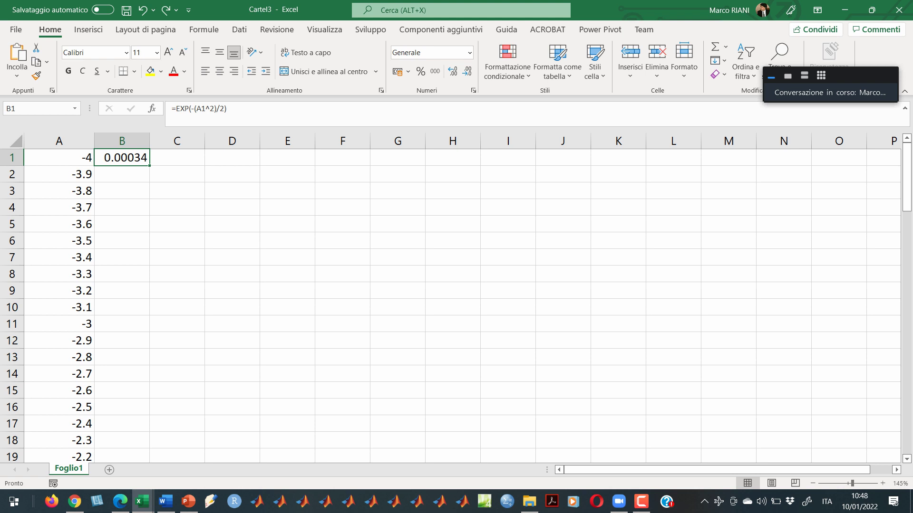
- Fill the B1 formula down column B and step through the first few cells to check their references
double_click(149, 165)
key(Down)
key(Down)
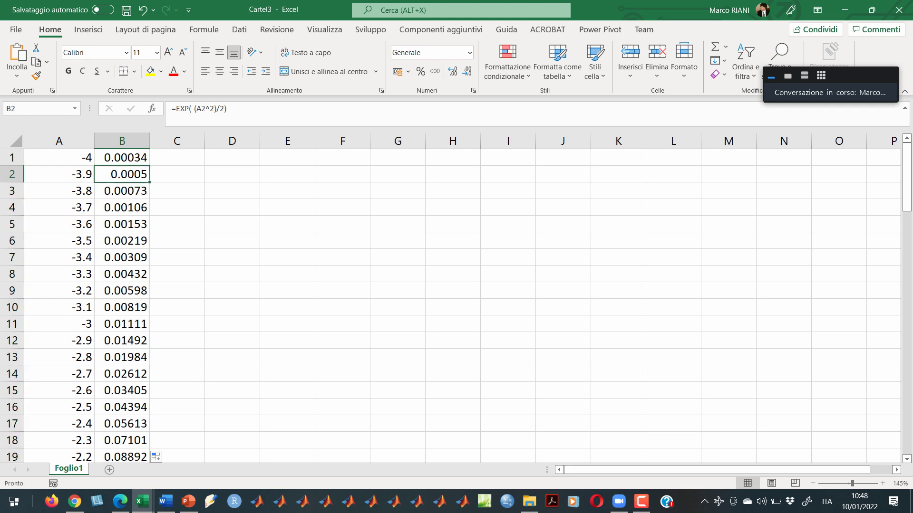
key(Down)
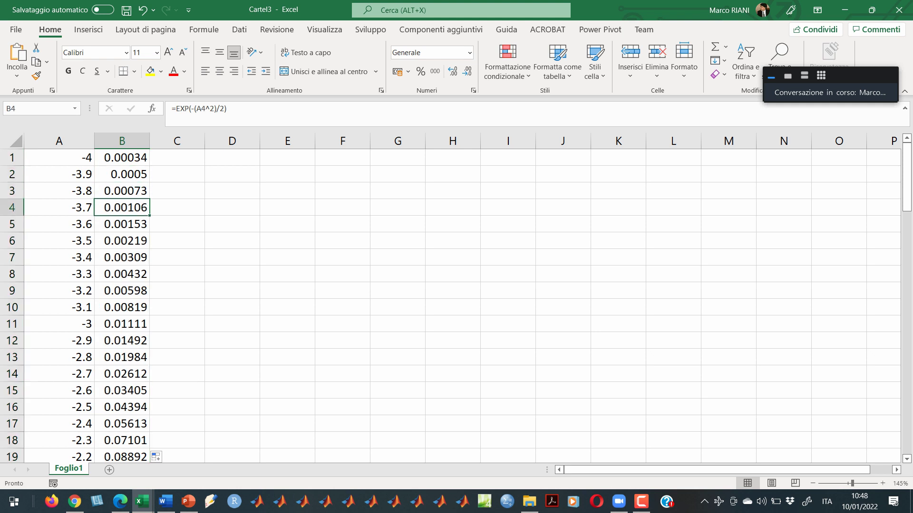
key(Down)
key(Down)
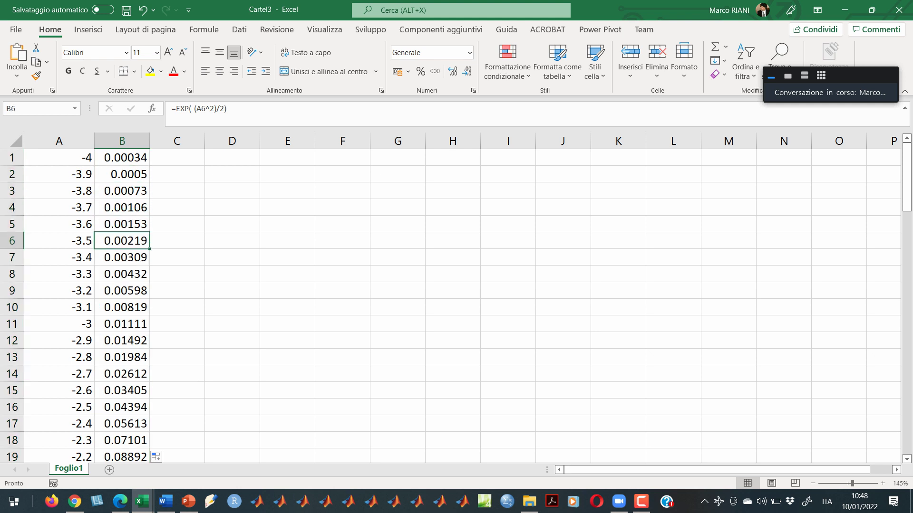
- Select the data range A1:B81 and insert a scatter chart with smooth lines
scroll(450, 298, down, 2)
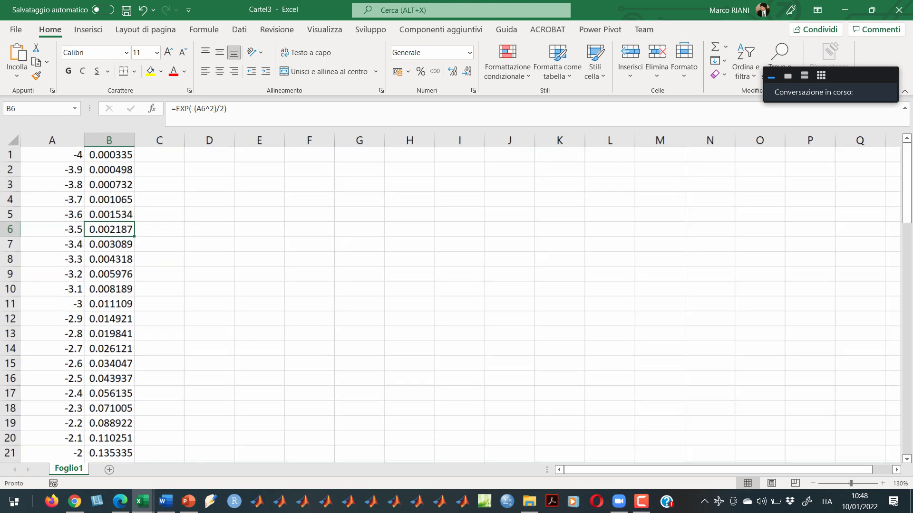
click(46, 153)
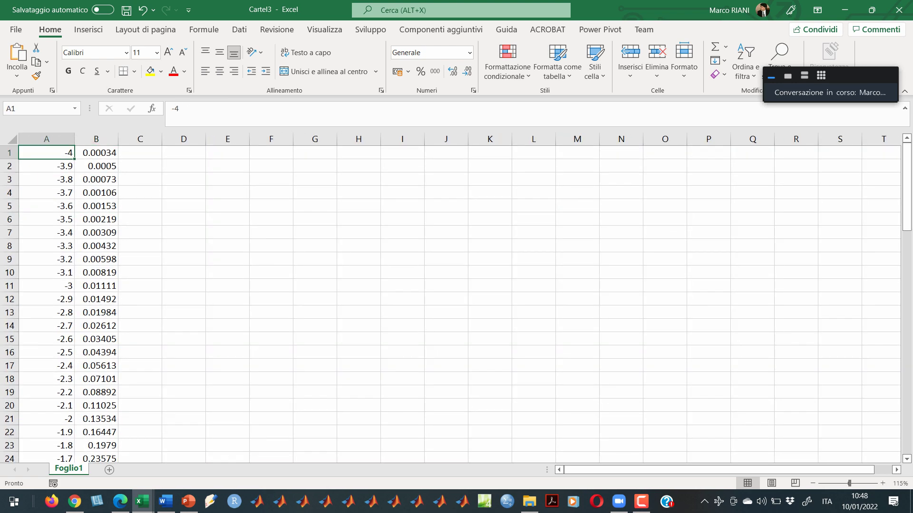
key(ctrl+shift+End)
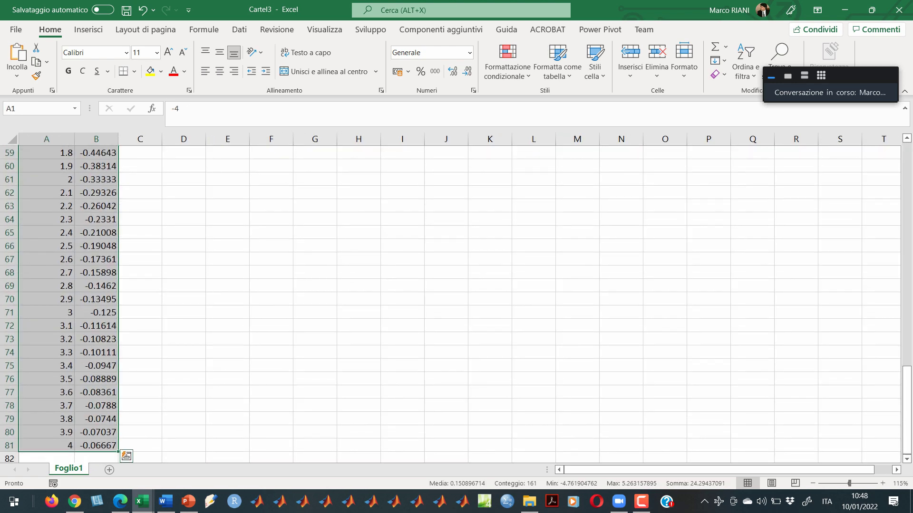
key(ctrl+BackSpace)
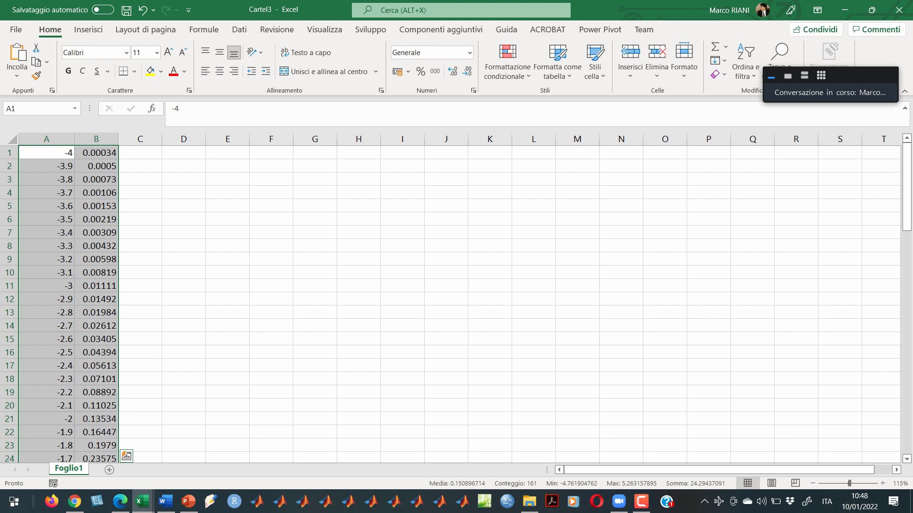
click(88, 29)
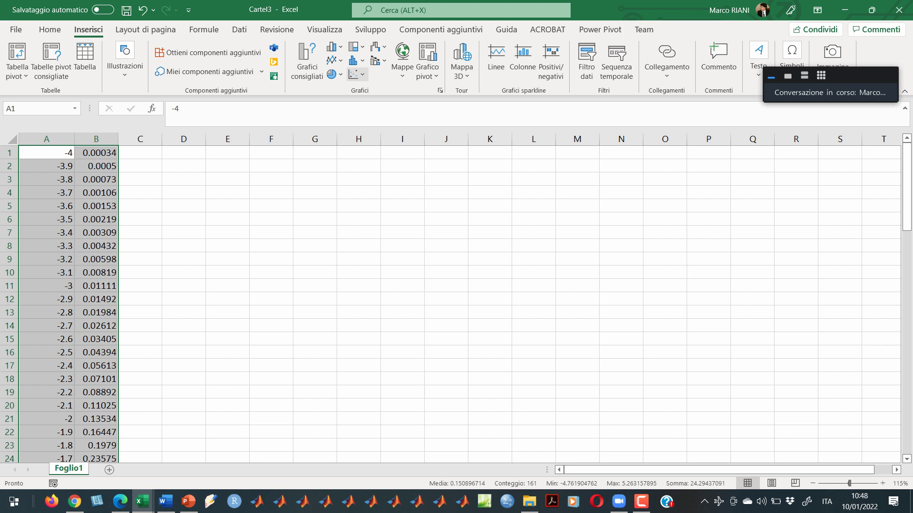
click(356, 74)
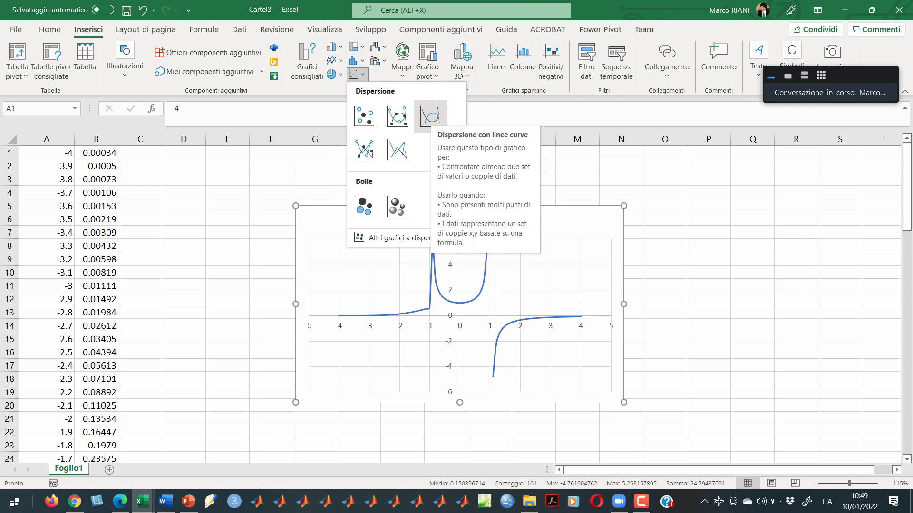
click(430, 116)
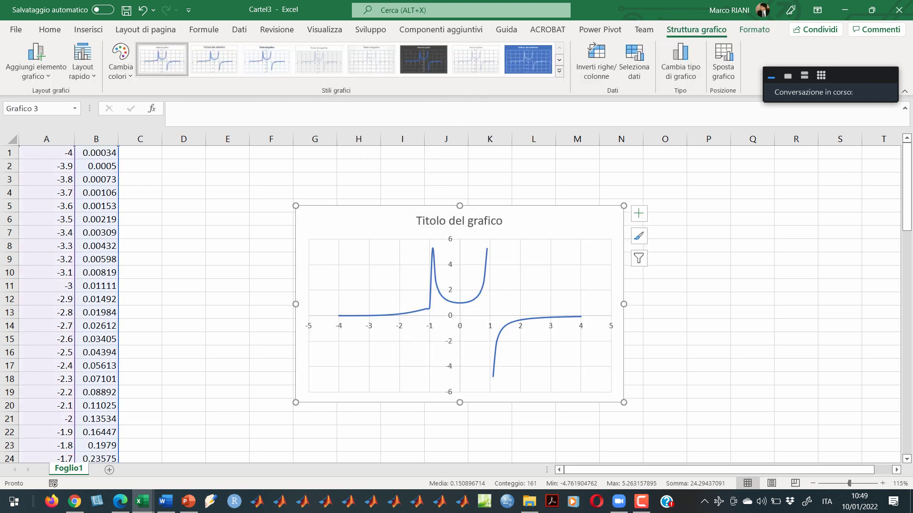
- Examine the formulas and values down column B and compare them with the shape of the chart
scroll(457, 304, down, 10)
scroll(456, 305, down, 3)
scroll(456, 304, up, 14)
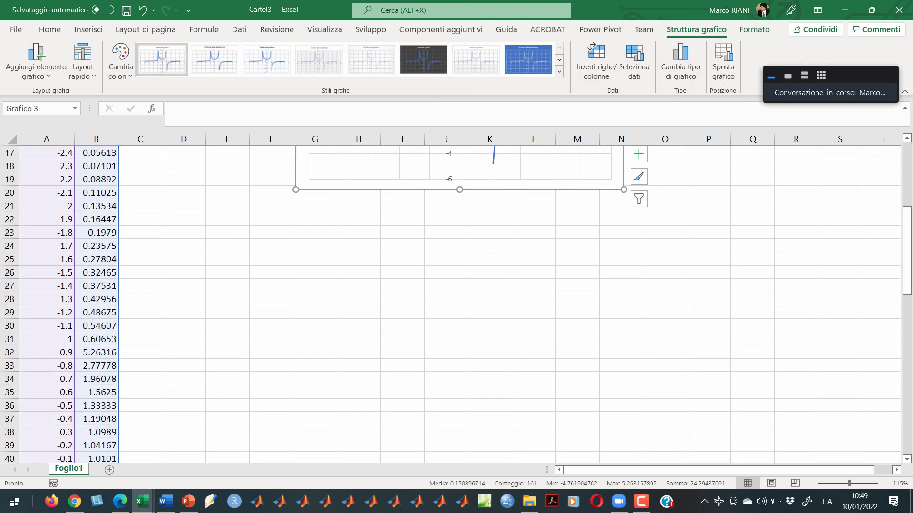
click(96, 259)
scroll(456, 304, down, 8)
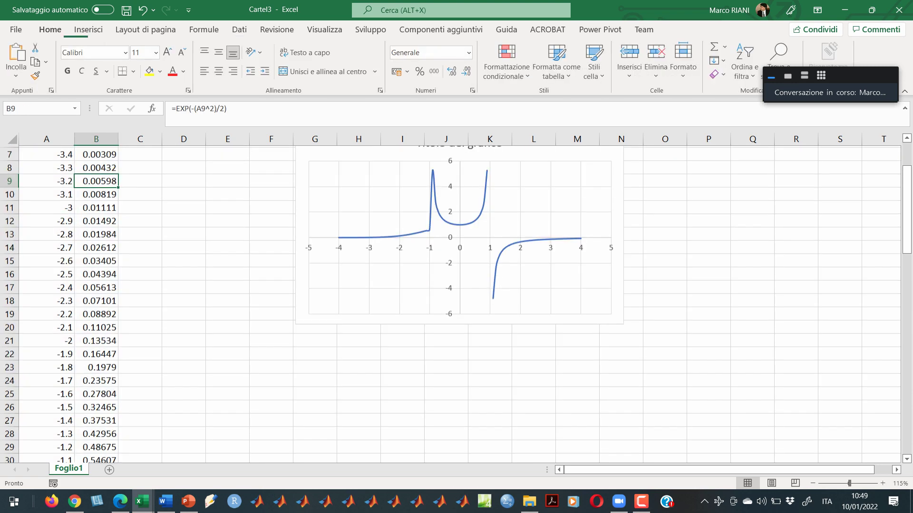
scroll(457, 304, up, 6)
scroll(457, 304, up, 3)
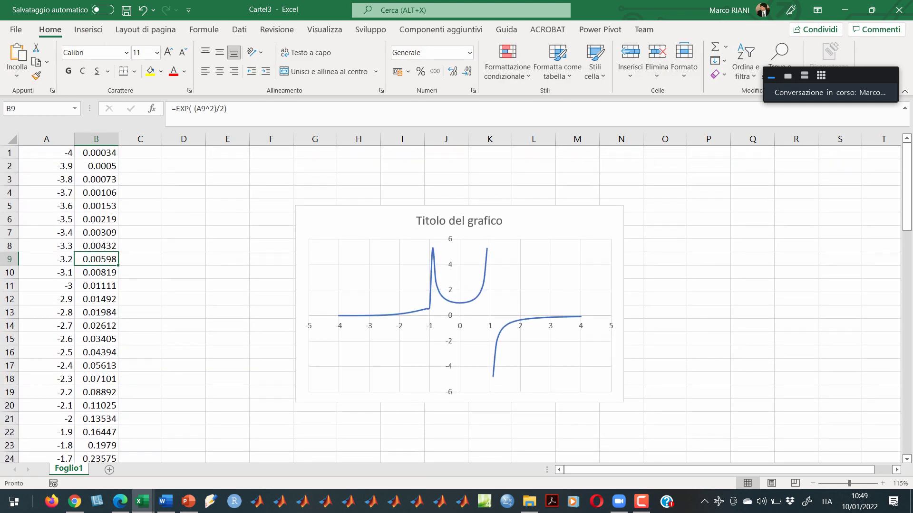
scroll(456, 304, down, 3)
scroll(457, 304, up, 3)
- Clear the function values in column B from B2 down to the last data row, keeping the formula in B1
drag(96, 165, 109, 447)
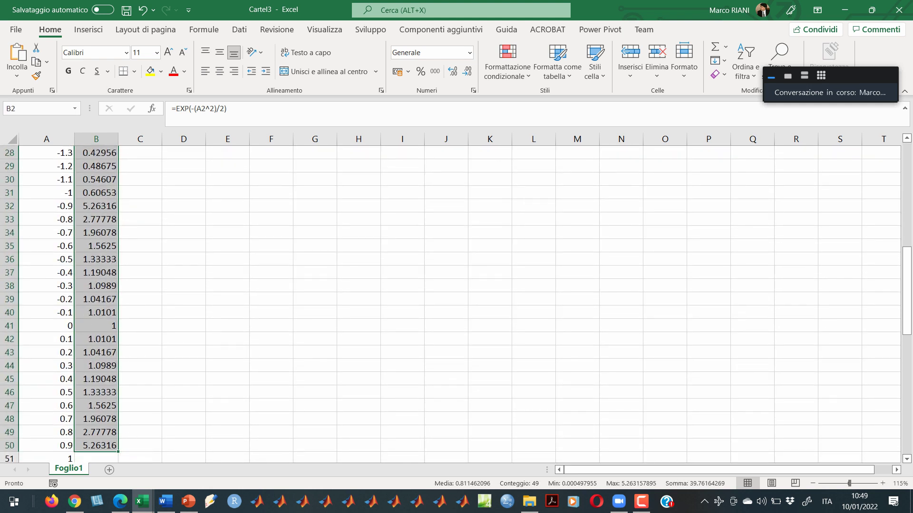
key(Delete)
scroll(456, 305, down, 3)
scroll(456, 304, down, 11)
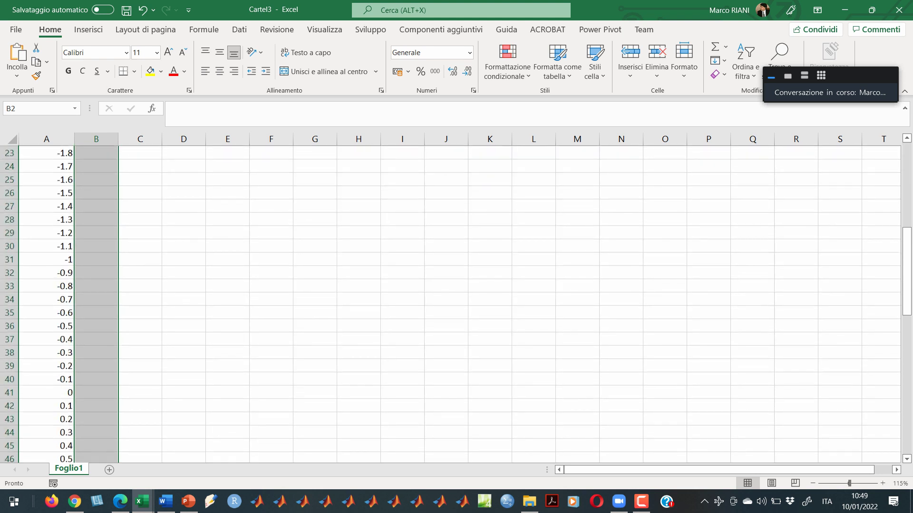
drag(98, 339, 98, 379)
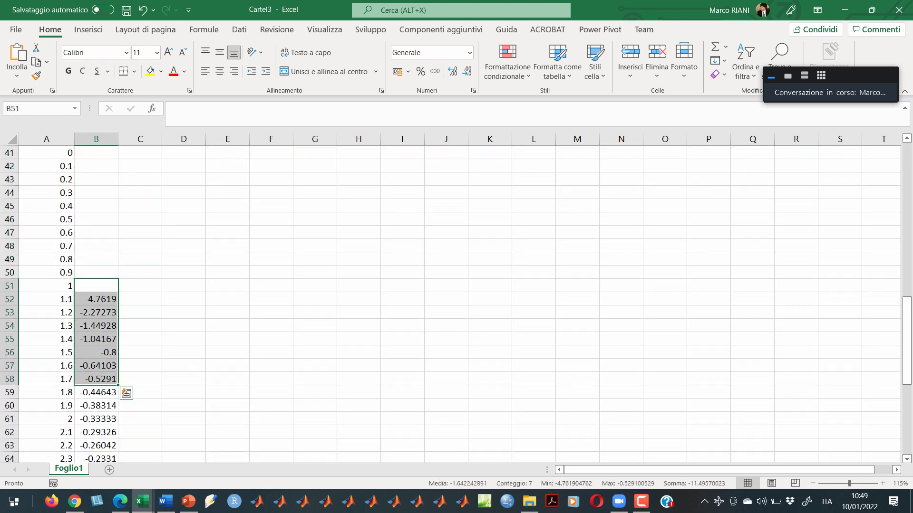
scroll(452, 304, down, 6)
scroll(452, 304, up, 19)
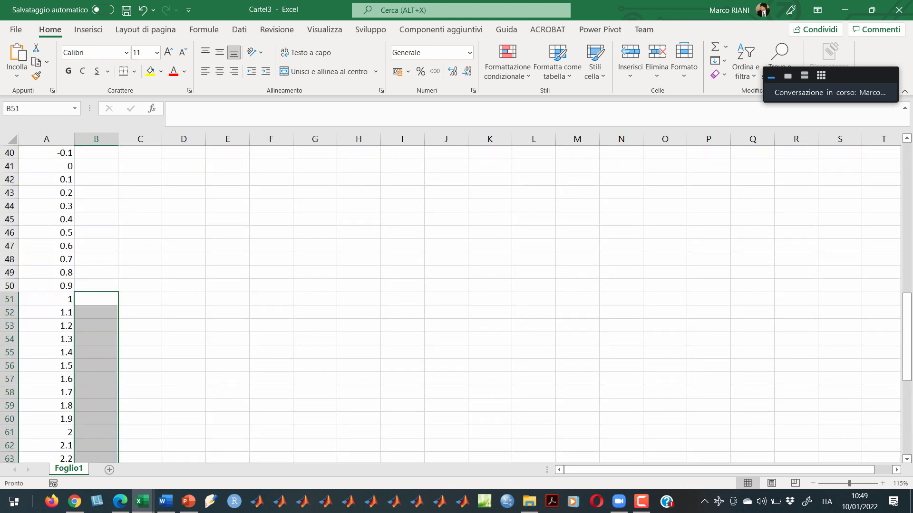
- Fill the formula =EXP(-(A1^2)/2) from B1 down to B81 and check the values through the last row
click(96, 152)
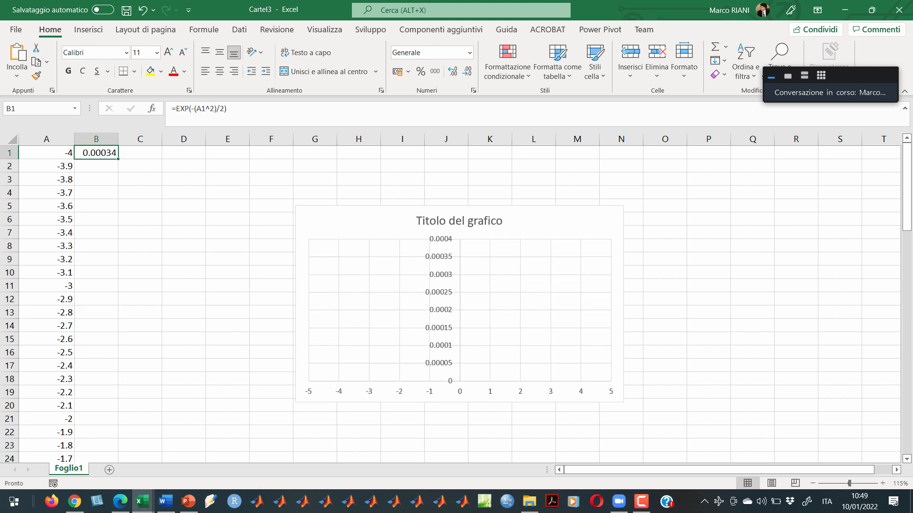
double_click(118, 159)
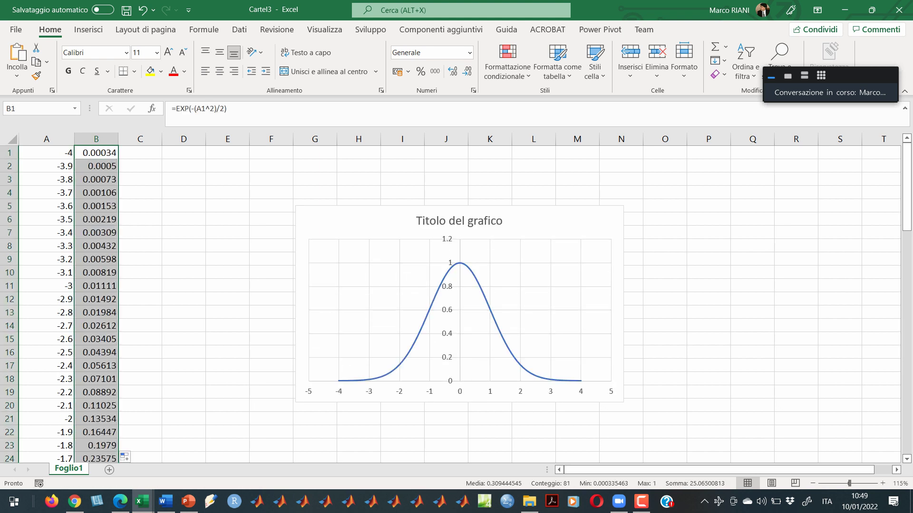
scroll(450, 304, down, 20)
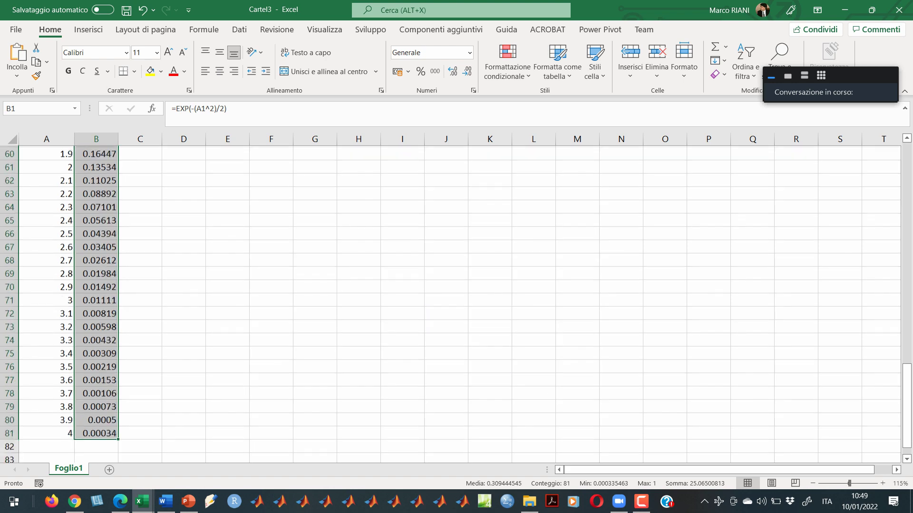
scroll(450, 305, up, 16)
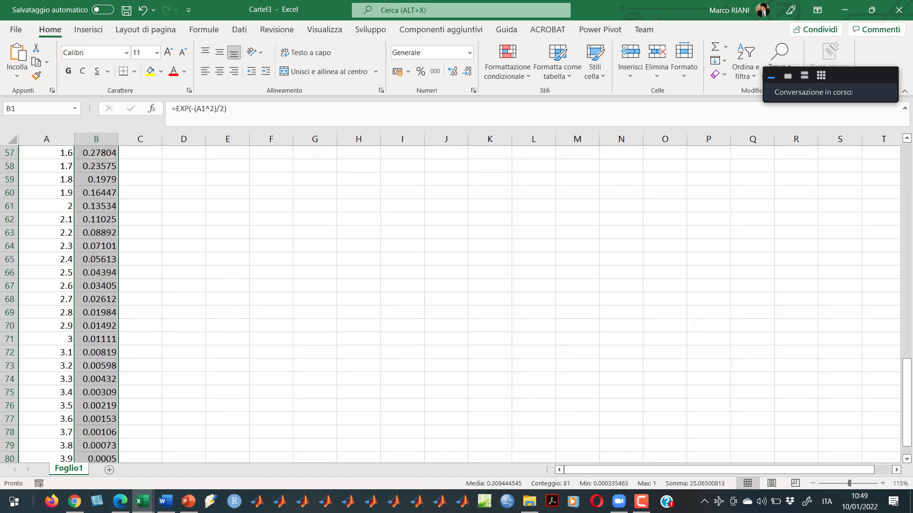
scroll(449, 304, down, 5)
scroll(449, 304, up, 2)
scroll(449, 304, up, 20)
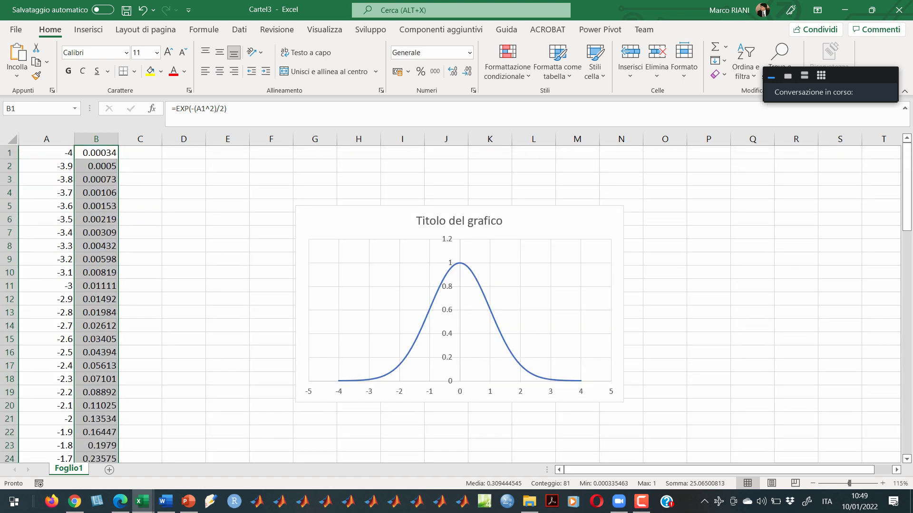
- Compare the values in column B with the chart and select the curve's data series
scroll(330, 304, down, 3)
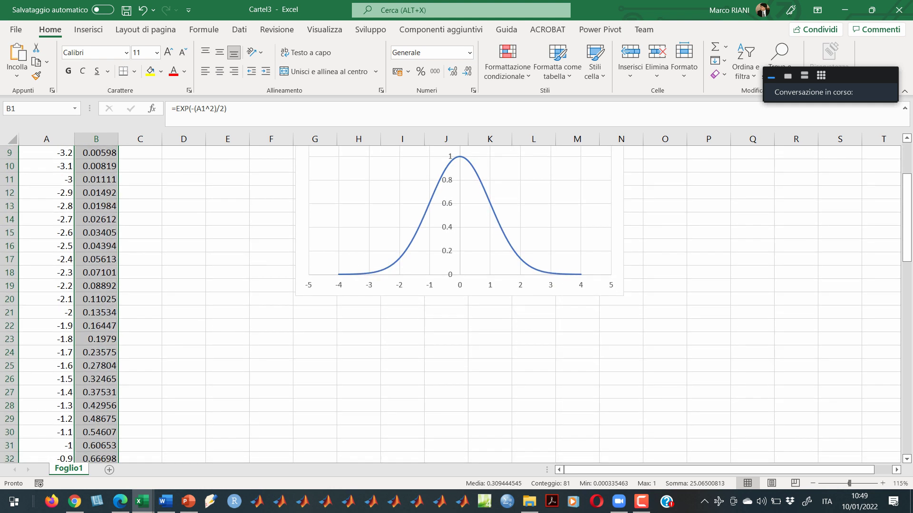
scroll(331, 304, up, 3)
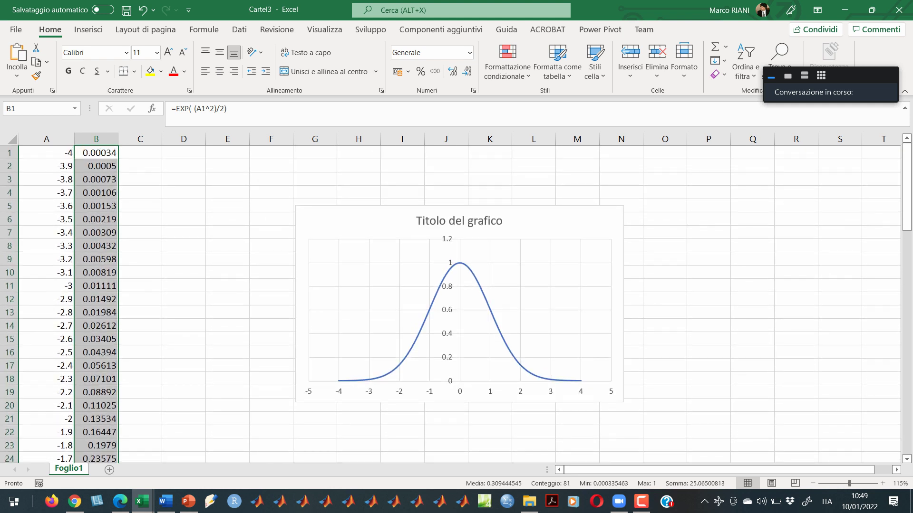
click(430, 309)
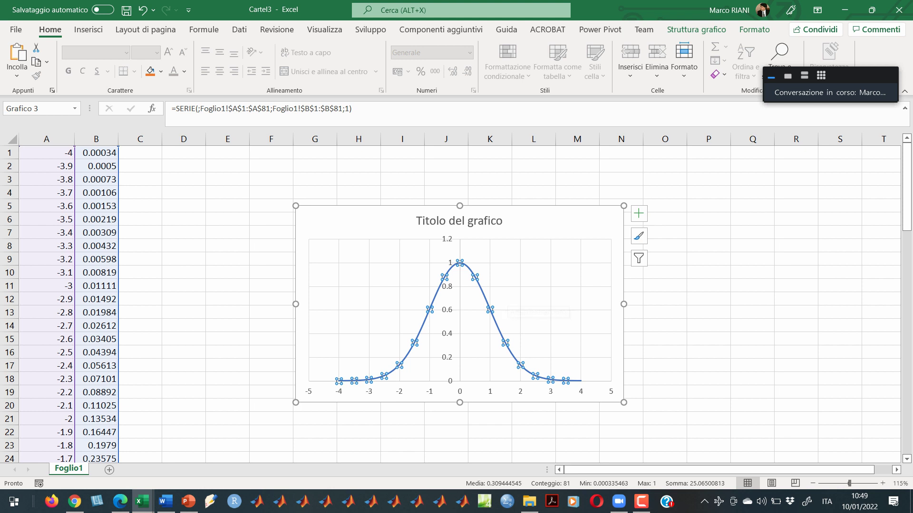
- Switch to the PowerPoint presentation and go to the slide showing f(x)=1/(1-x^2)
key(alt+Tab)
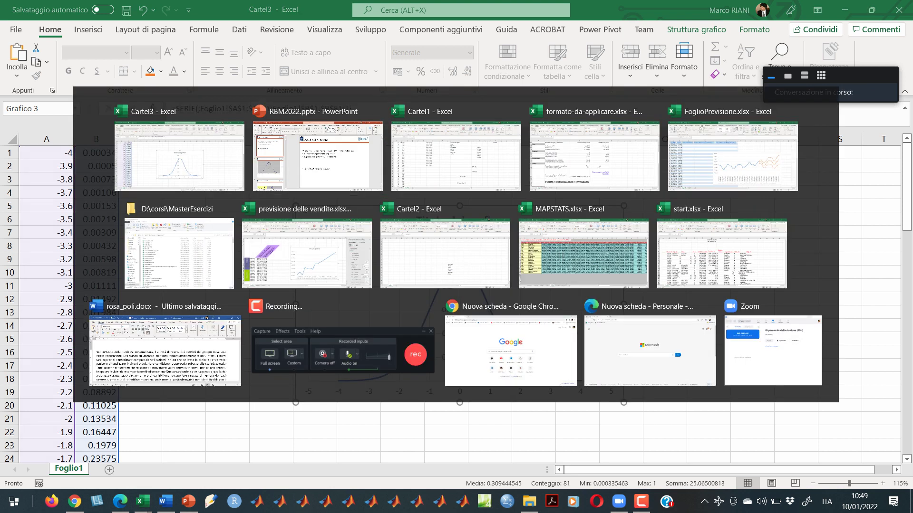
key(Down)
key(Down)
key(Down)
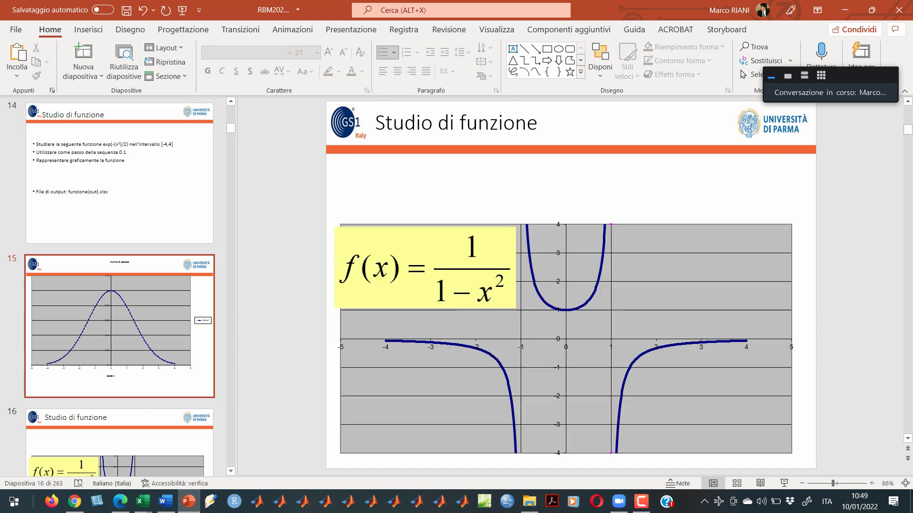
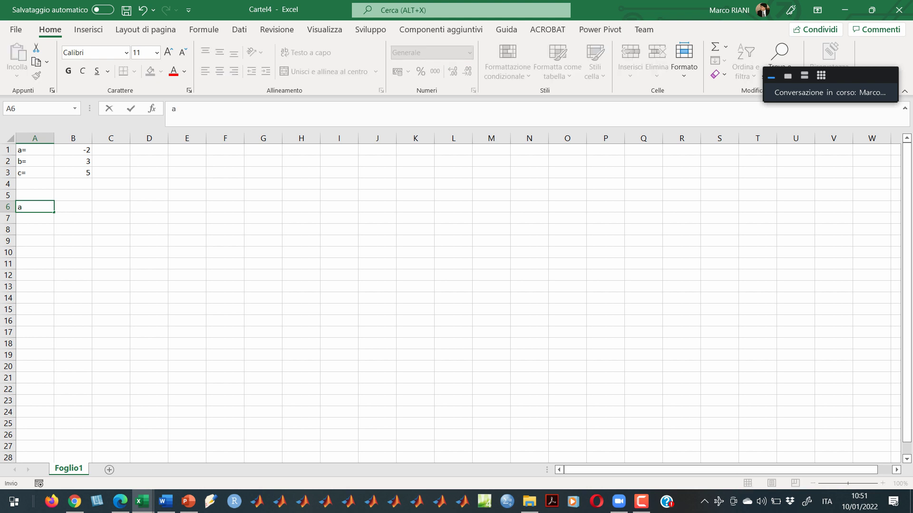
- Enter the text ax^2+3*x+c in cell A6 of the Cartel4 workbook
text(x^2+3*x+c)
key(Return)
click(35, 206)
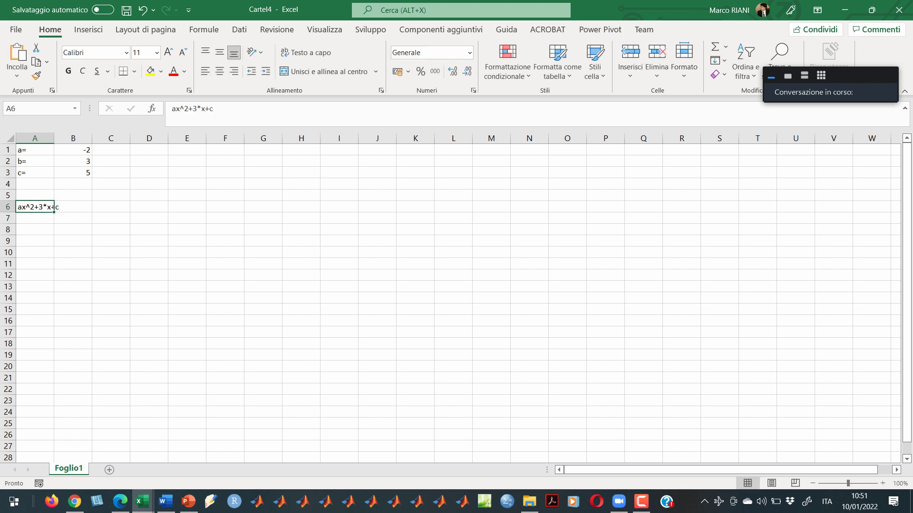
- Turn the text in A6 into a formula that replaces a with a reference to B1, joined to the text by &
click(171, 108)
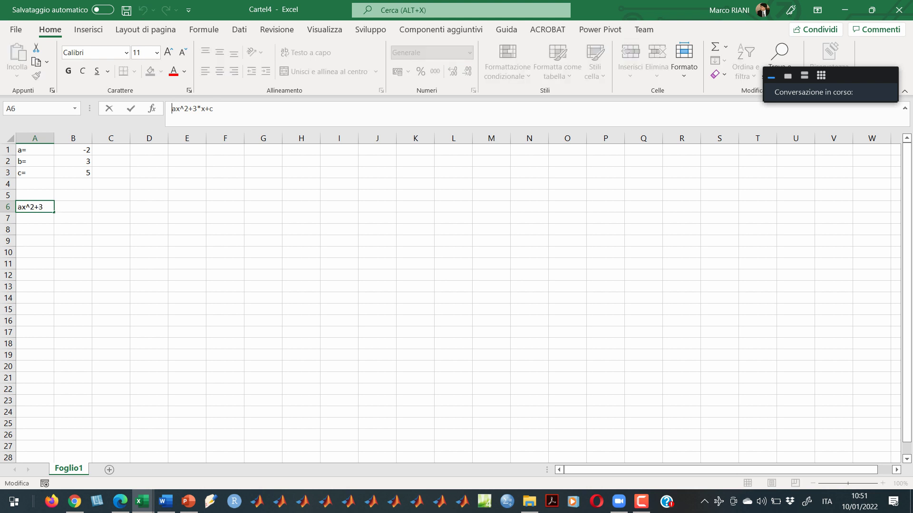
text(=)
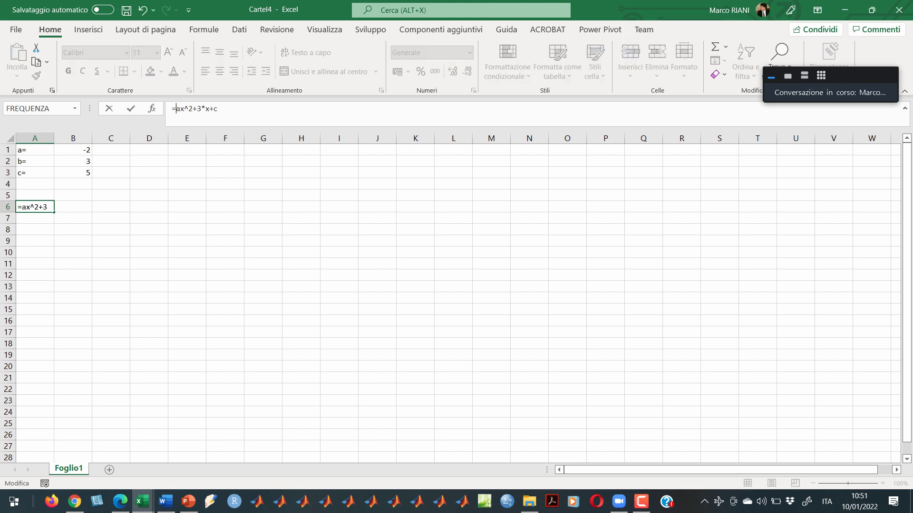
key(Delete)
click(73, 149)
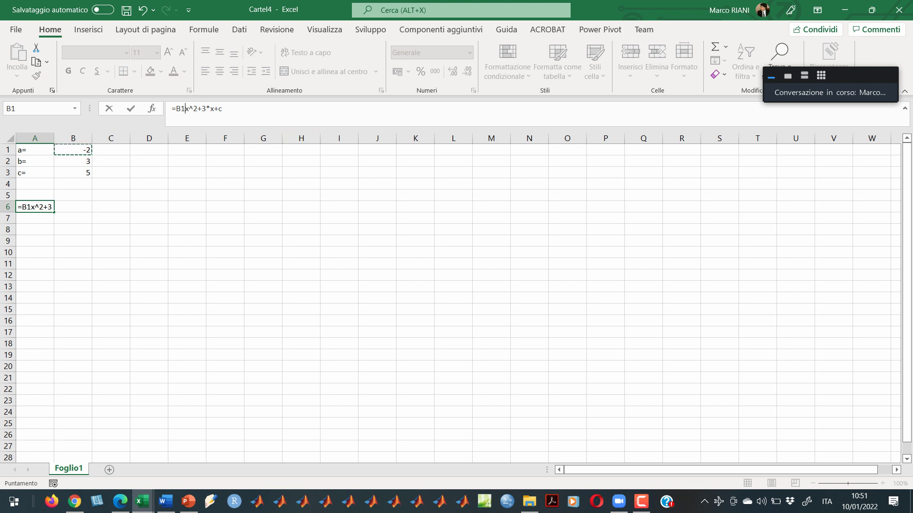
text(")
key(Return)
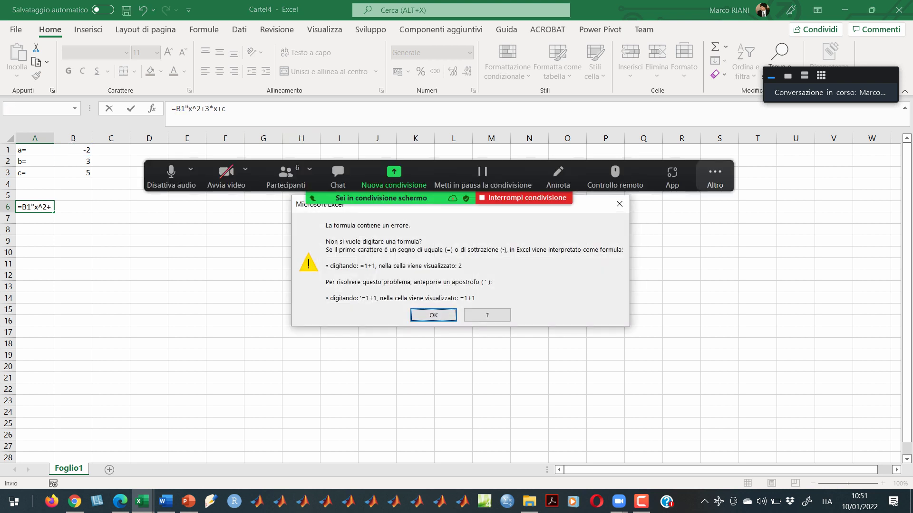
key(Return)
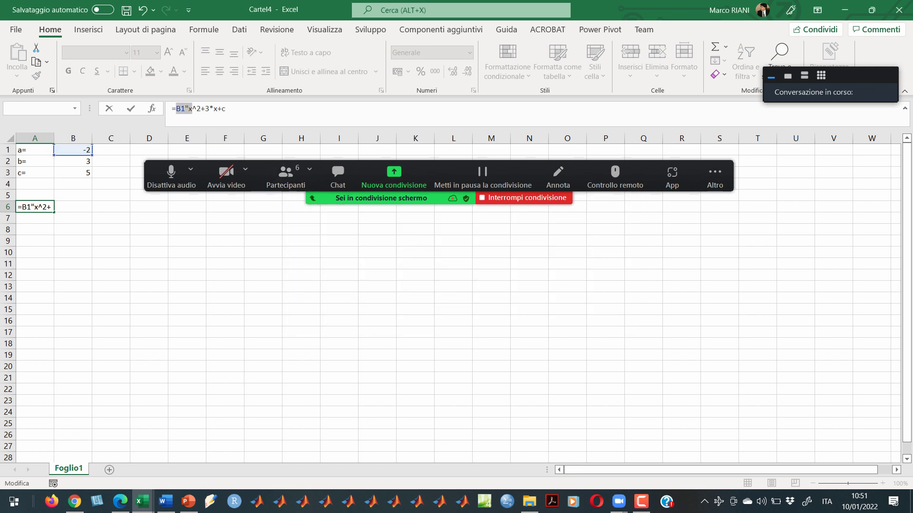
text(&)
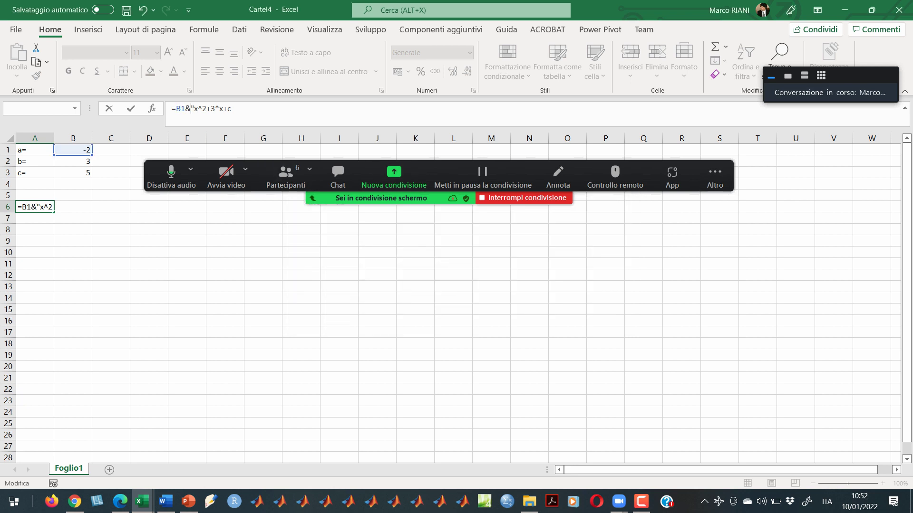
- Replace the literal 3 in the A6 formula with a concatenated reference, giving =B1&"x^2+"&B2*x+c
click(231, 108)
text(")
key(Delete)
key(Right)
text("&)
key(Delete)
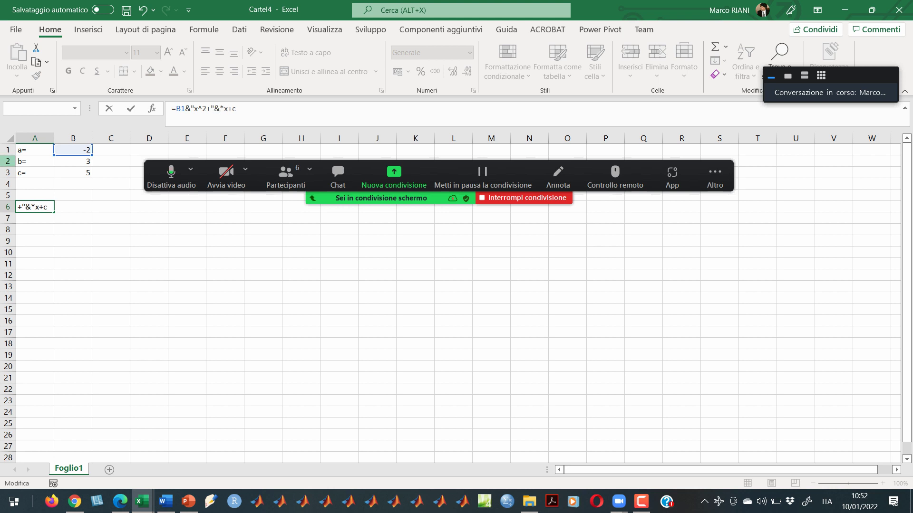
click(73, 161)
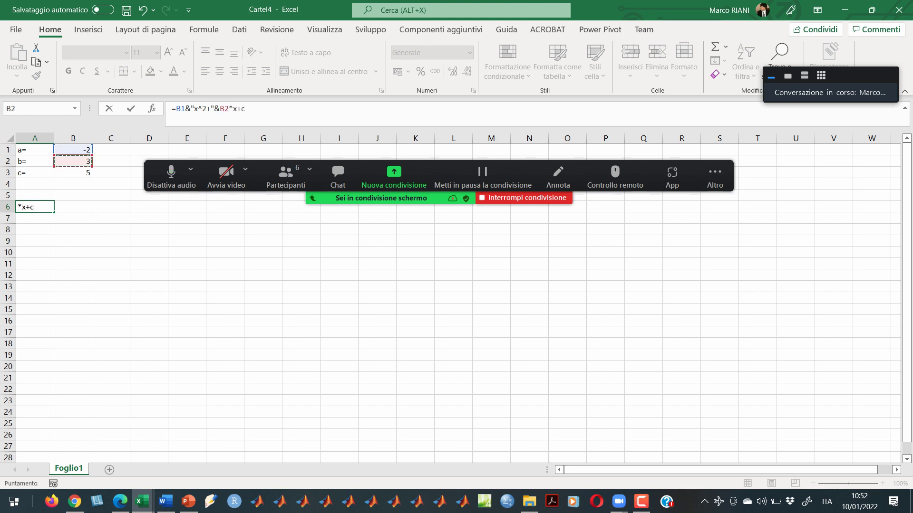
- Try to complete the A6 concatenation as =B1&"x^2+"&B2"*x+" and dismiss the formula errors
text(")
key(Return)
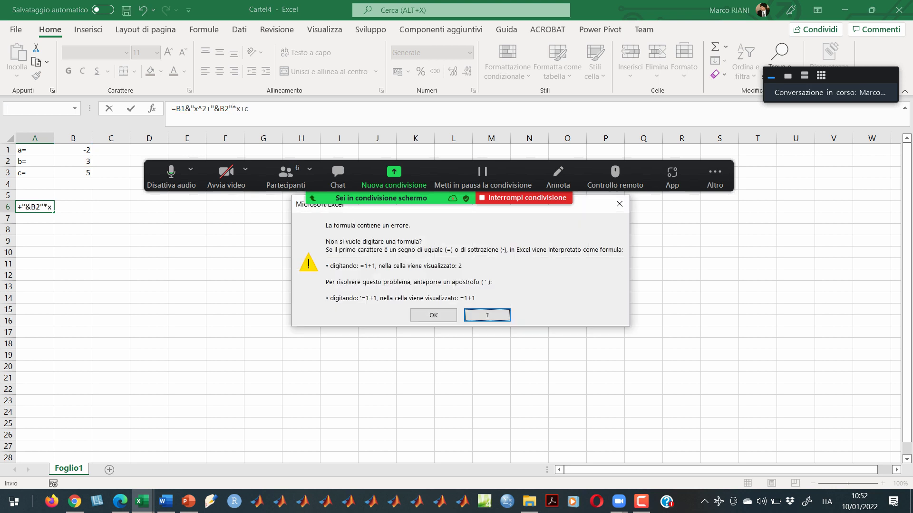
key(Return)
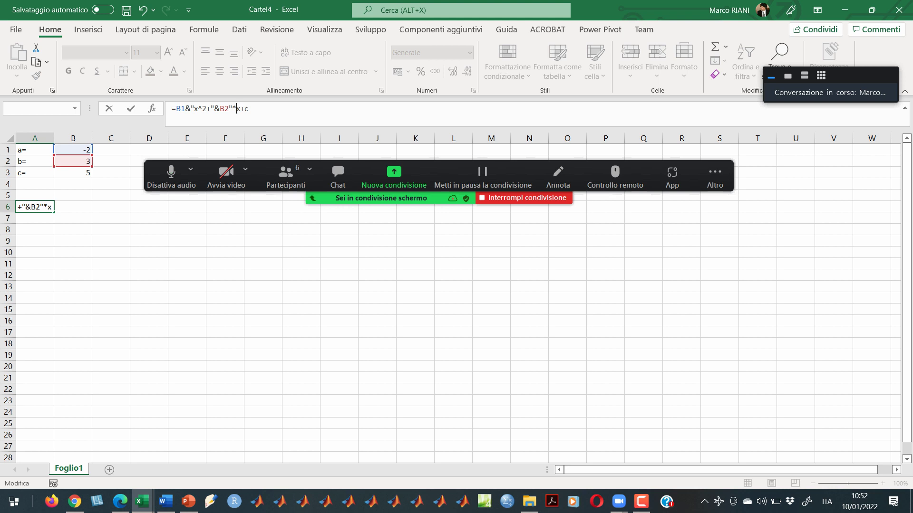
click(240, 109)
text(")
key(BackSpace)
text(+")
key(Return)
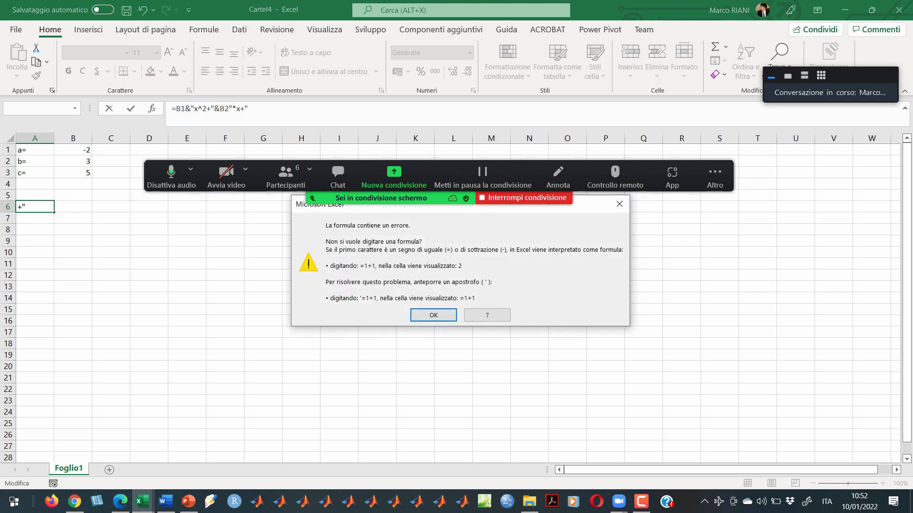
key(Return)
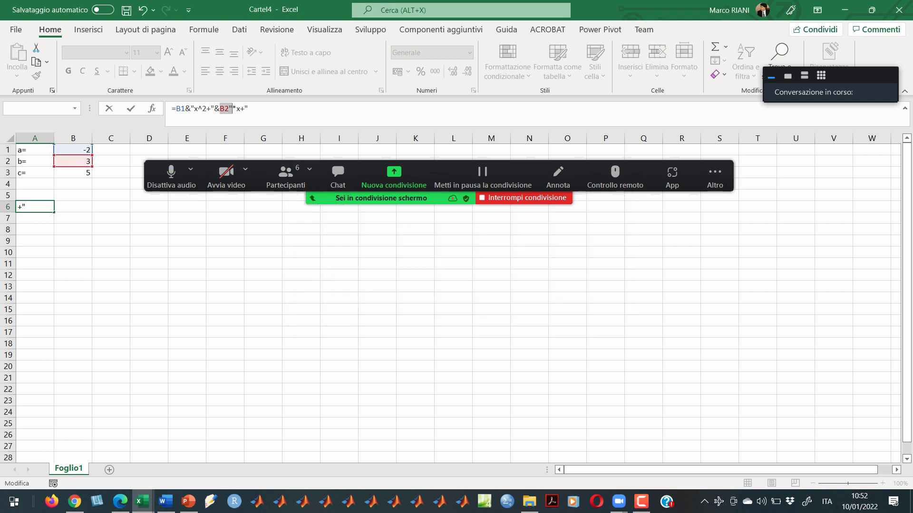
click(249, 108)
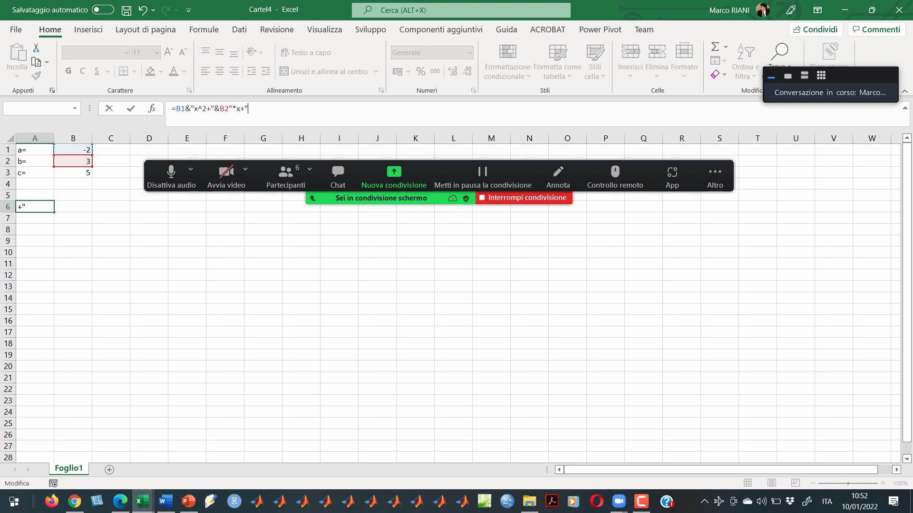
key(Return)
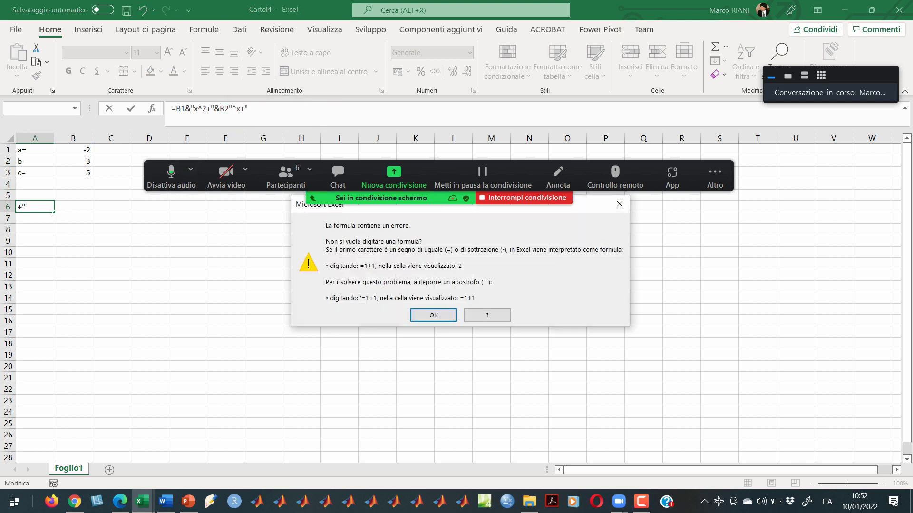
key(Return)
- Shorten the formula in A6 to =B1&"x^2" and select the cell again
key(End)
key(shift+Left)
key(shift+Left)
key(shift+Left)
key(shift+Left)
key(shift+Left)
key(shift+Left)
key(shift+Left)
key(shift+Left)
key(shift+Left)
key(shift+Left)
key(BackSpace)
text(")
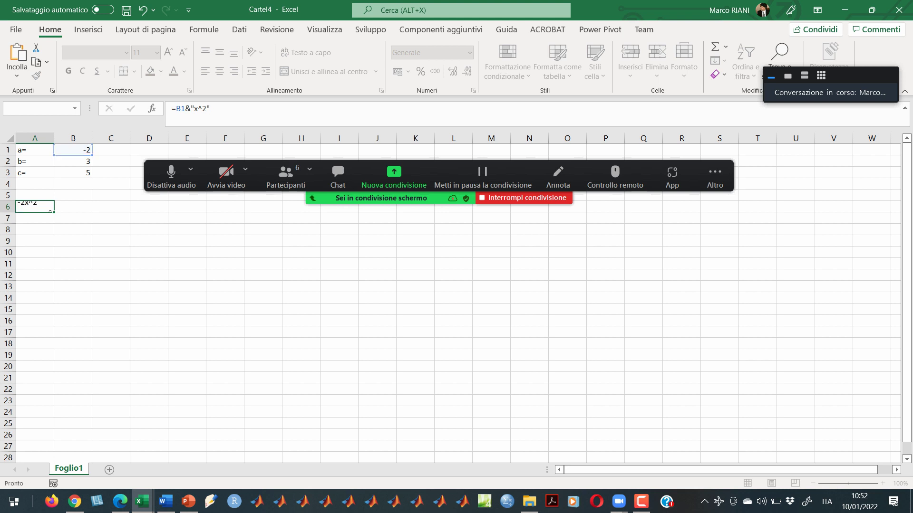
key(Return)
key(Up)
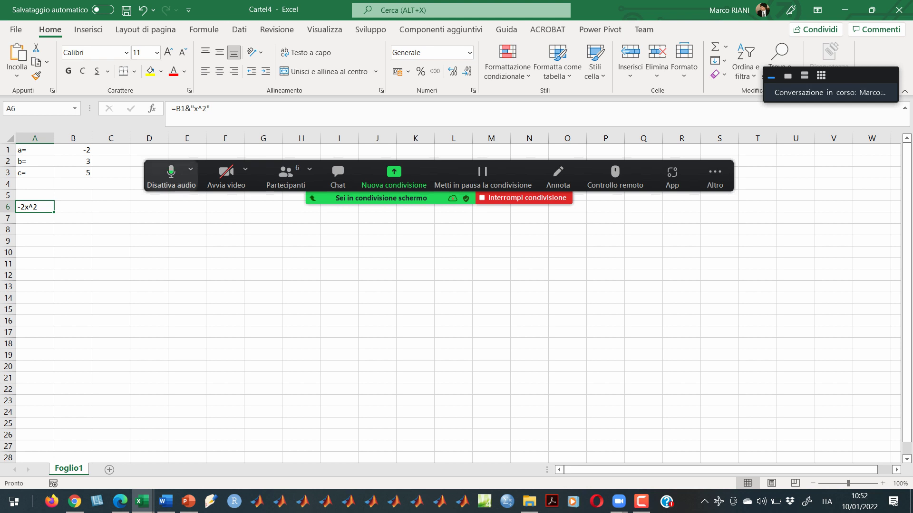
- Examine how the formula in A6 joins the B1 reference to the quoted text
click(191, 109)
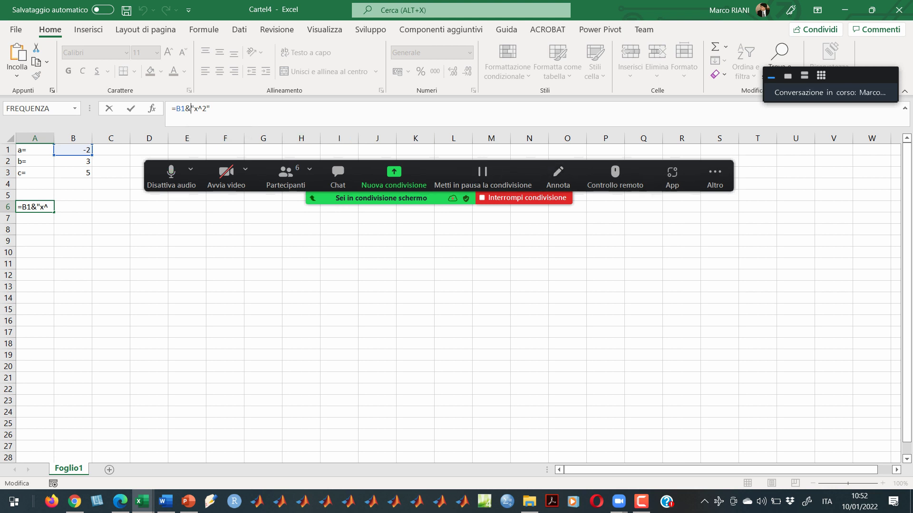
key(ctrl+Return)
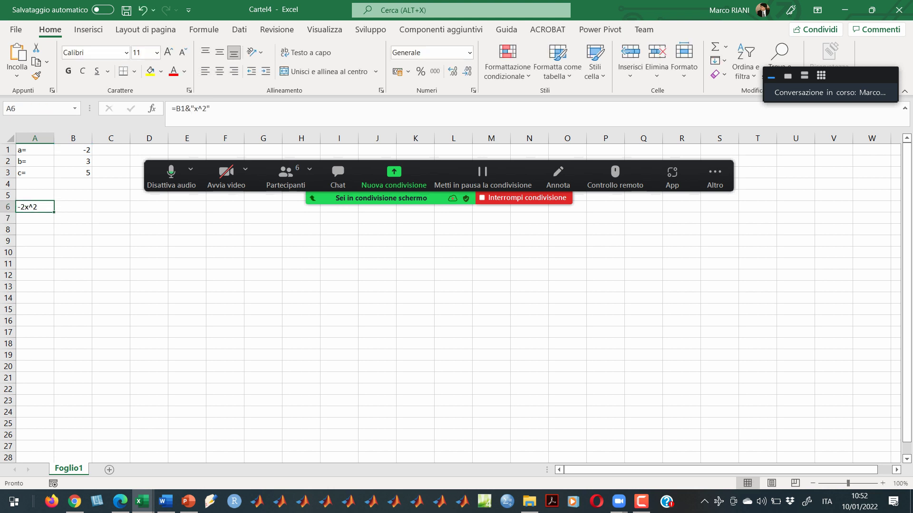
key(F2)
click(207, 109)
key(ctrl+Return)
- Enter the formula =B1&"pipppo" in cell C11 to demonstrate concatenating a number with text
click(111, 264)
click(149, 276)
click(111, 264)
text(=)
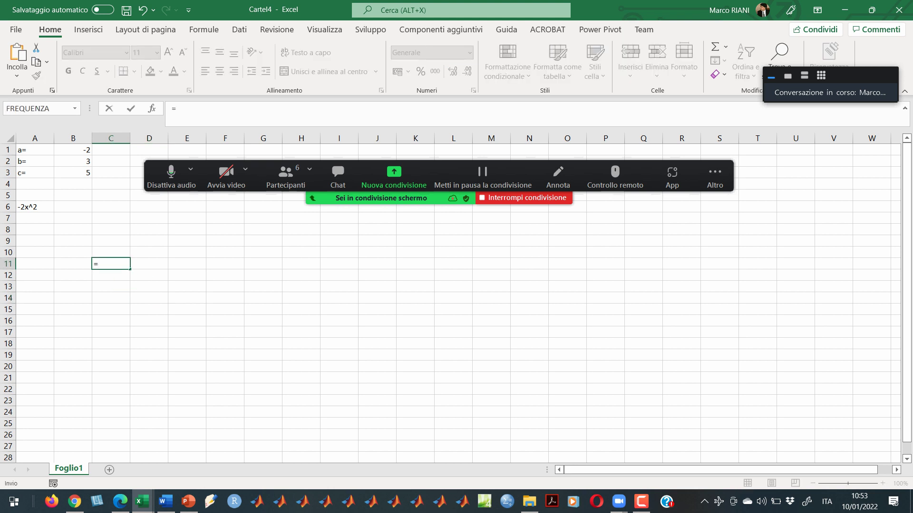
click(73, 150)
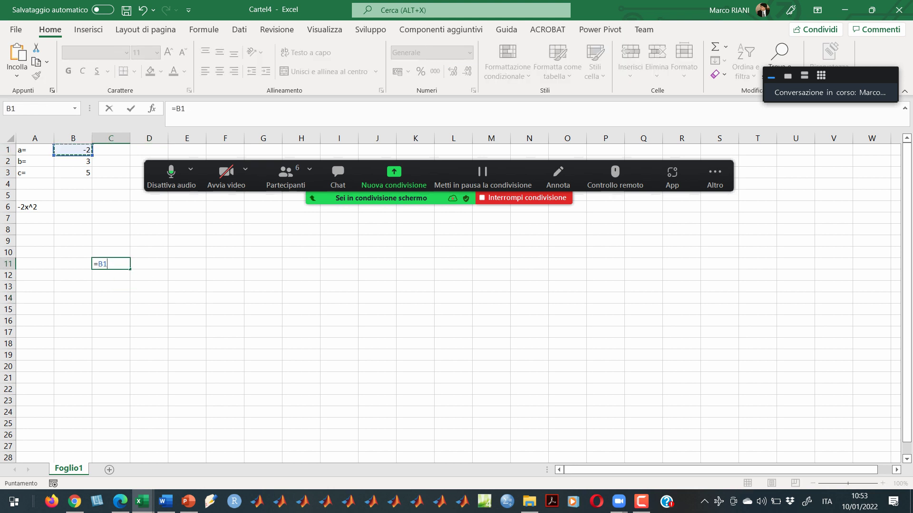
text(&"pipppo")
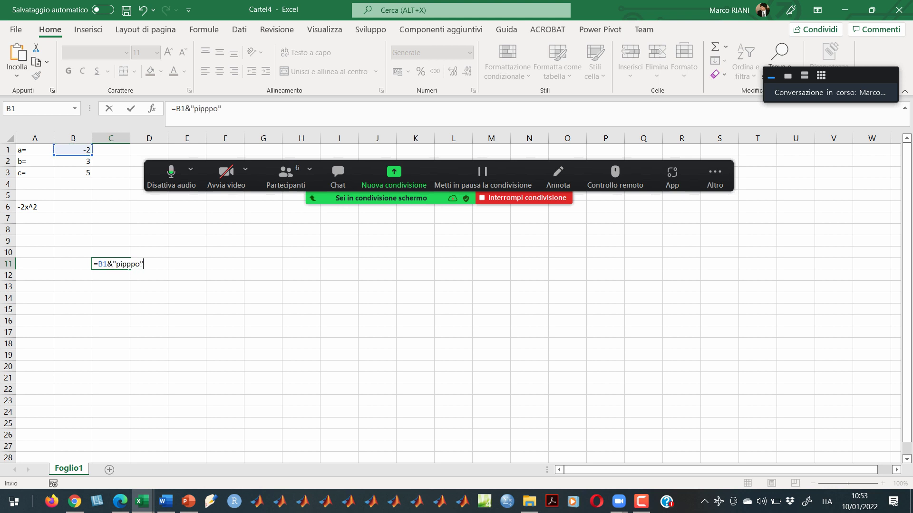
key(Return)
click(111, 263)
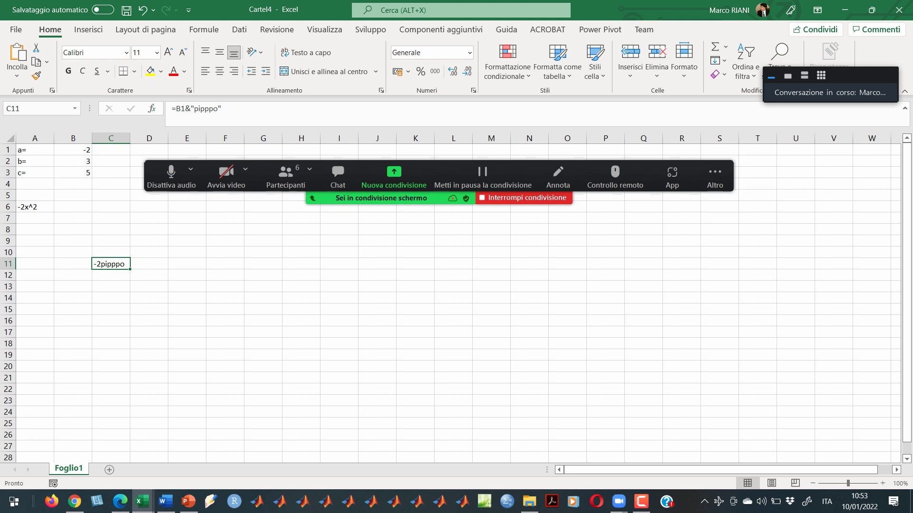
- Hide the floating Zoom meeting controls and clear the contents of A6:C11
click(714, 176)
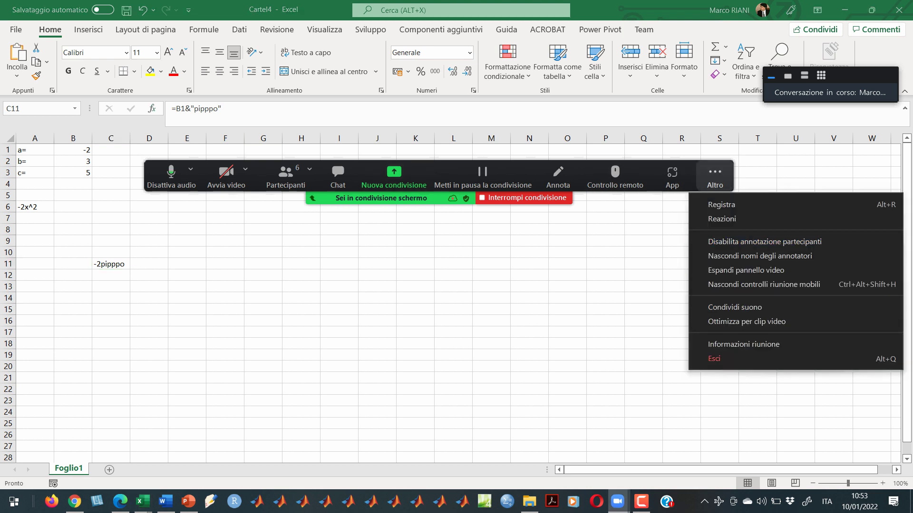
click(764, 284)
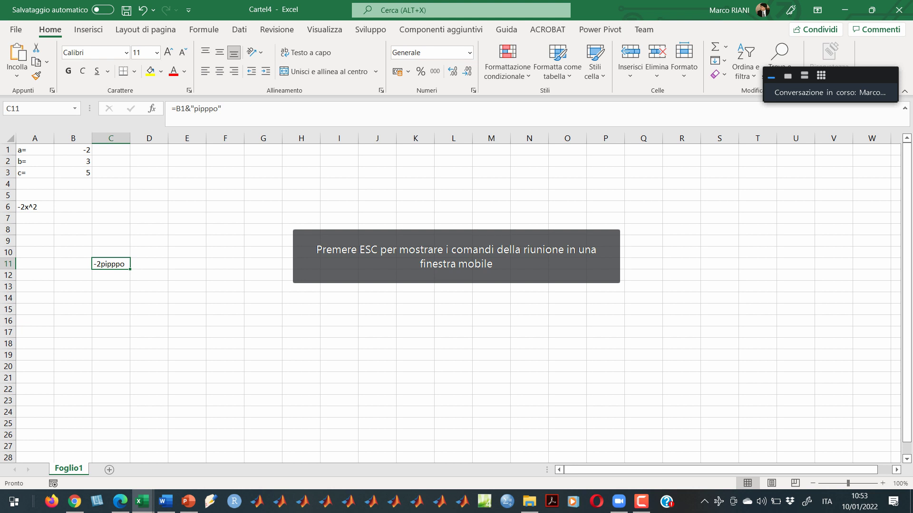
drag(35, 207, 110, 264)
key(Delete)
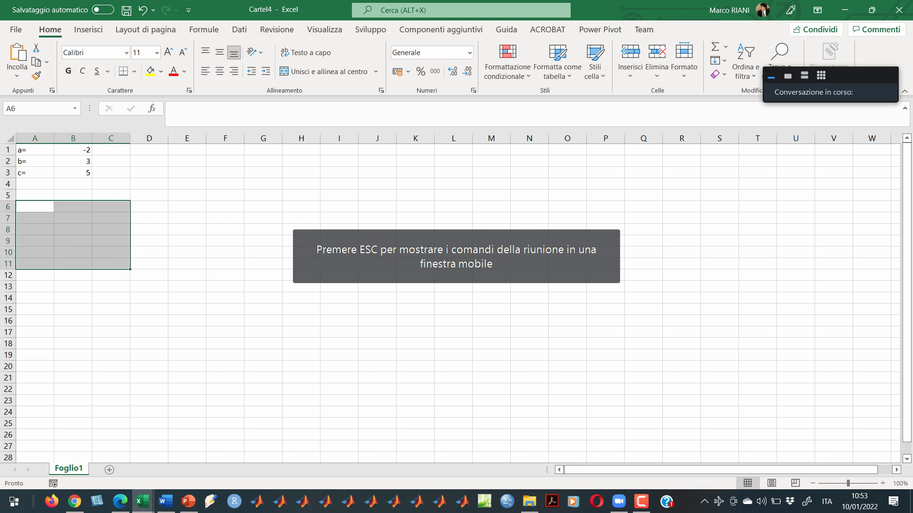
- Label the two roots by entering x1= in cell C7 and x2= in cell C9
click(110, 218)
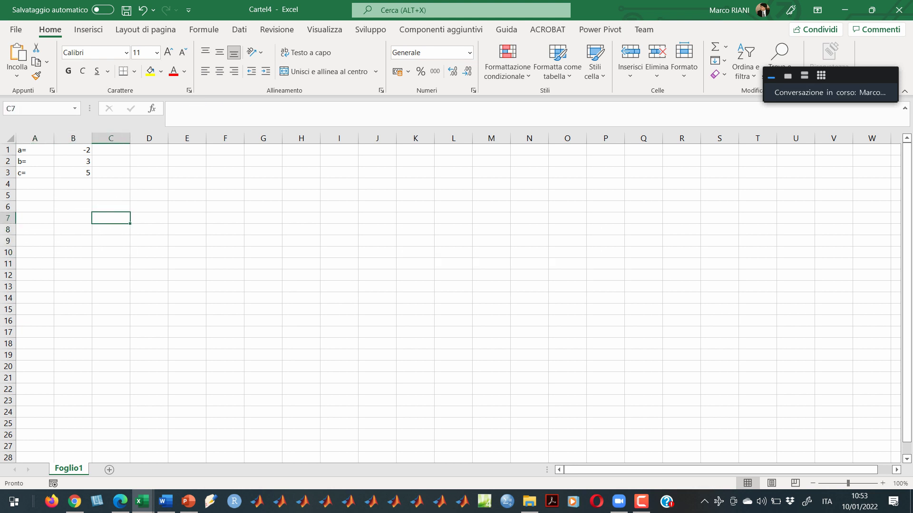
text(x1)
key(Return)
key(Return)
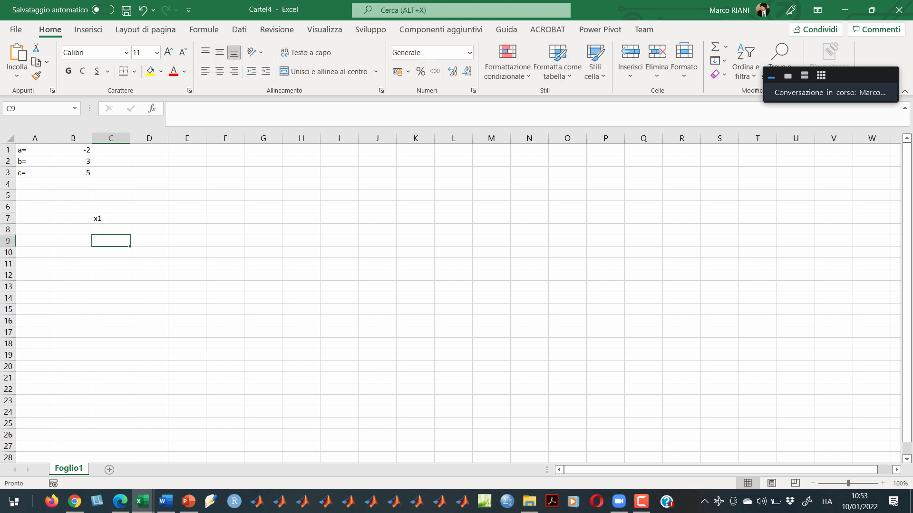
text(x2=)
click(111, 218)
key(F2)
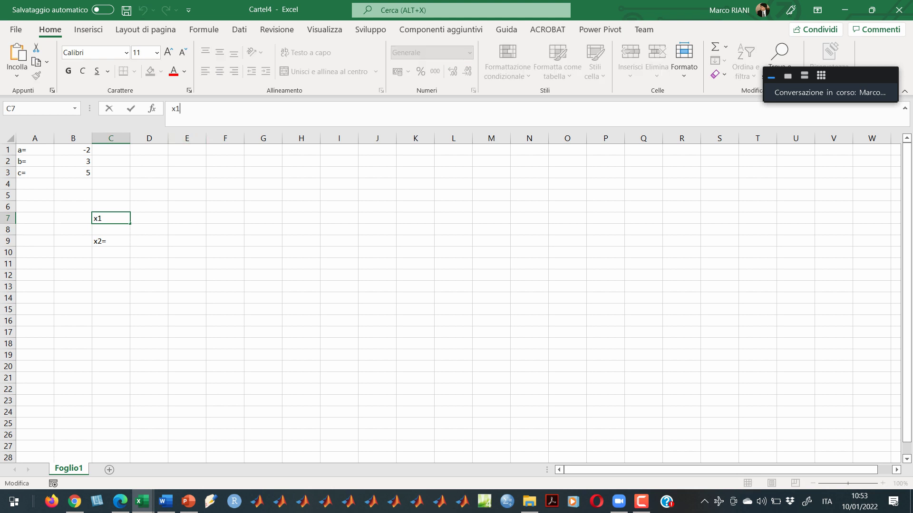
text(=)
key(Return)
click(111, 218)
- Consult the quadratic formula on the PowerPoint slide and begin the x1 formula in Excel cell D7 with =(-B2-RADQ(
click(149, 218)
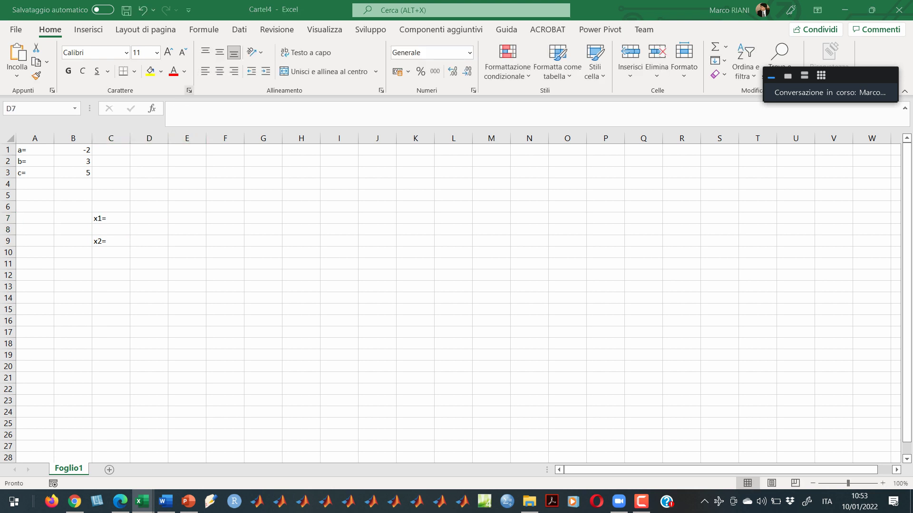
key(alt+Tab)
key(alt+Tab)
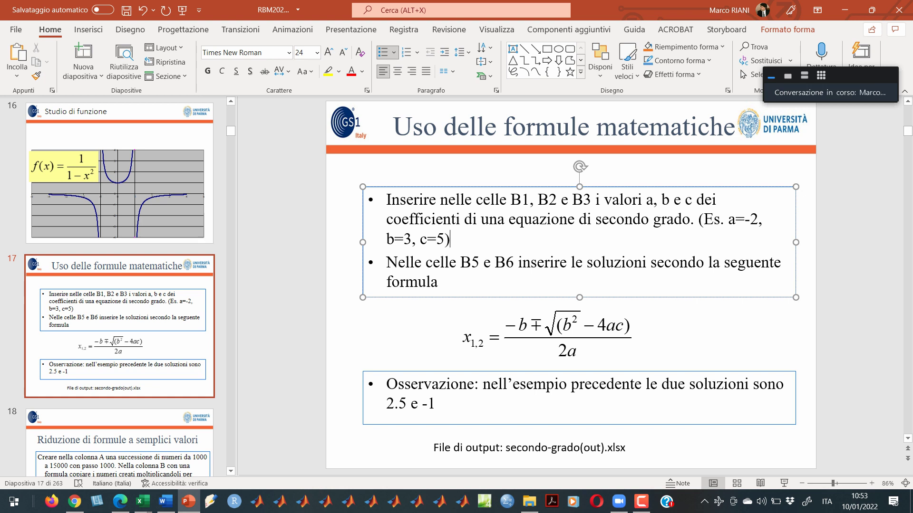
key(alt+Tab)
click(148, 241)
click(149, 219)
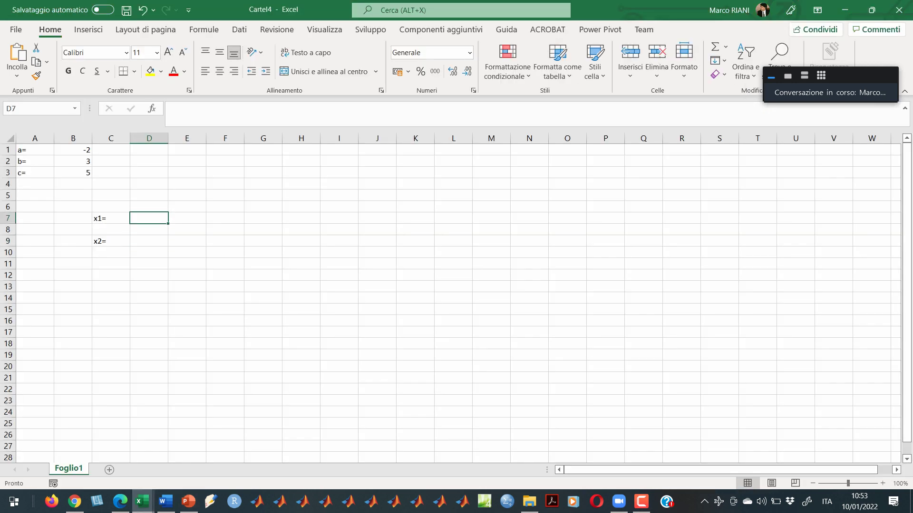
text(=()
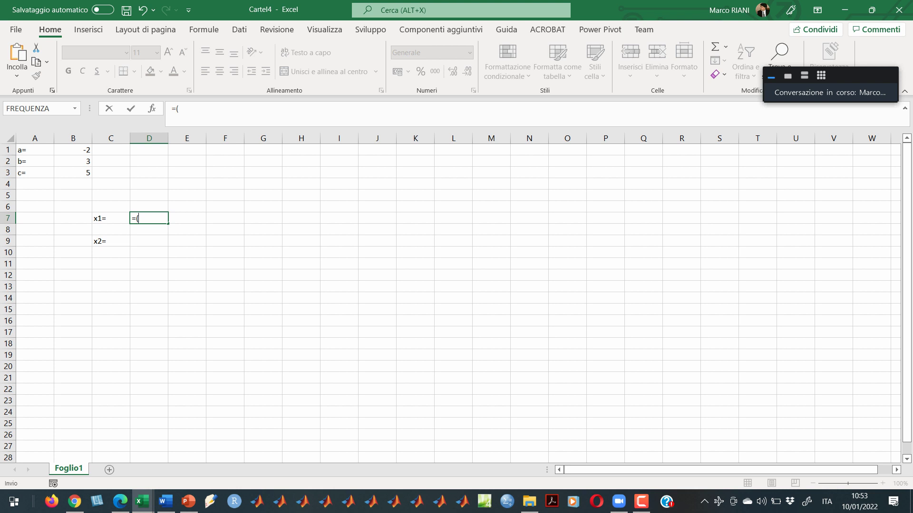
key(alt+Tab)
key(alt+Tab)
click(73, 161)
text(-radq)
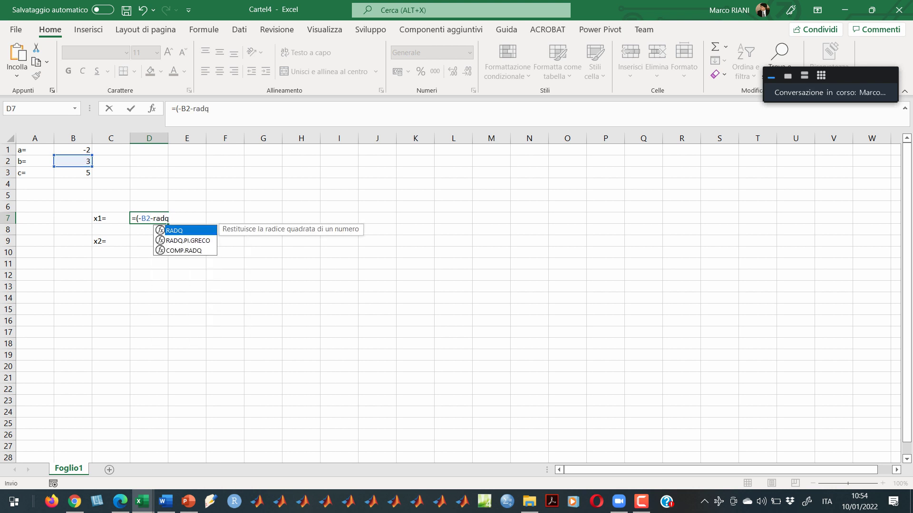
text(()
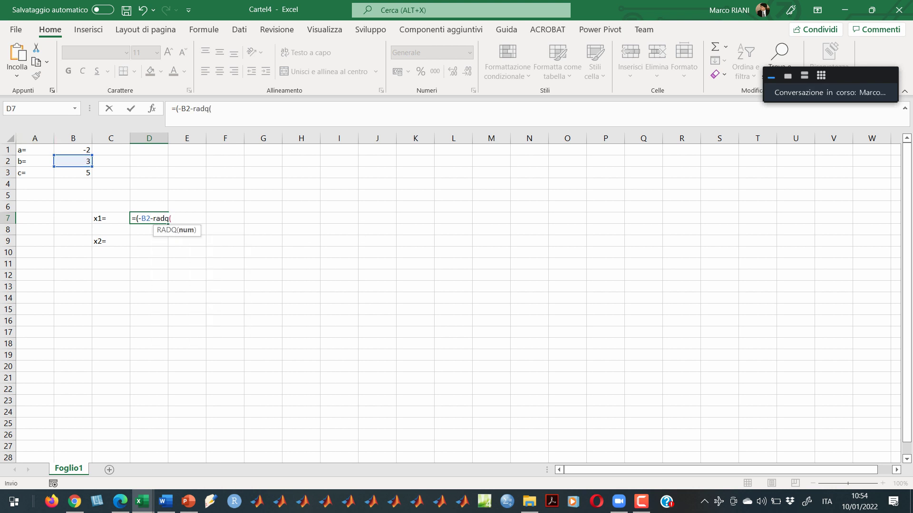
- Complete the D7 formula with B2^2-4*B1*B3)/(2*B1) and accept the proposed correction to =(-B2-RADQ(B2^2-4*B1*B3)/(2*B1))
click(73, 161)
text(^2-4*)
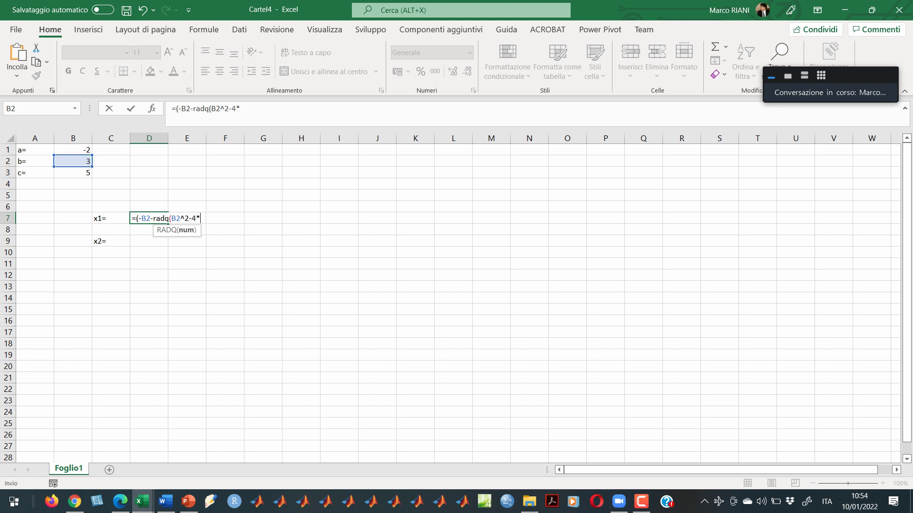
click(73, 149)
text(*)
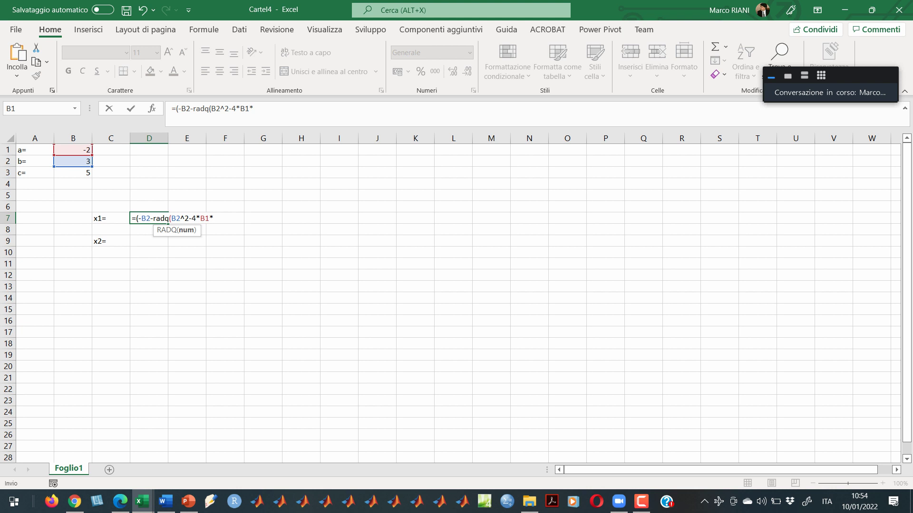
click(73, 173)
text()/)
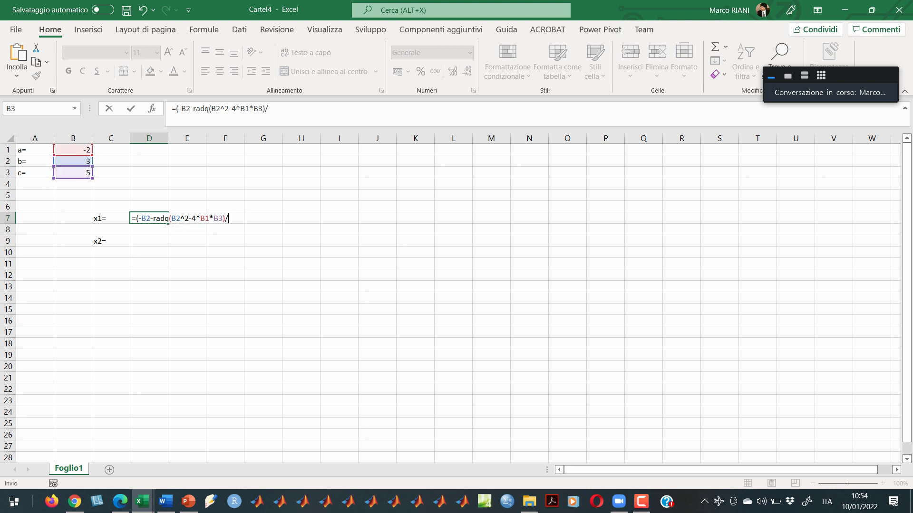
text((2*)
click(73, 150)
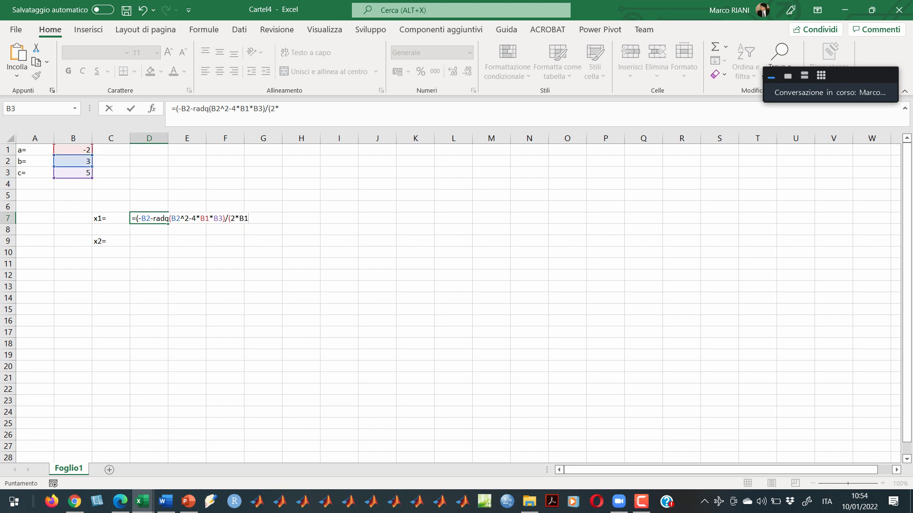
text())
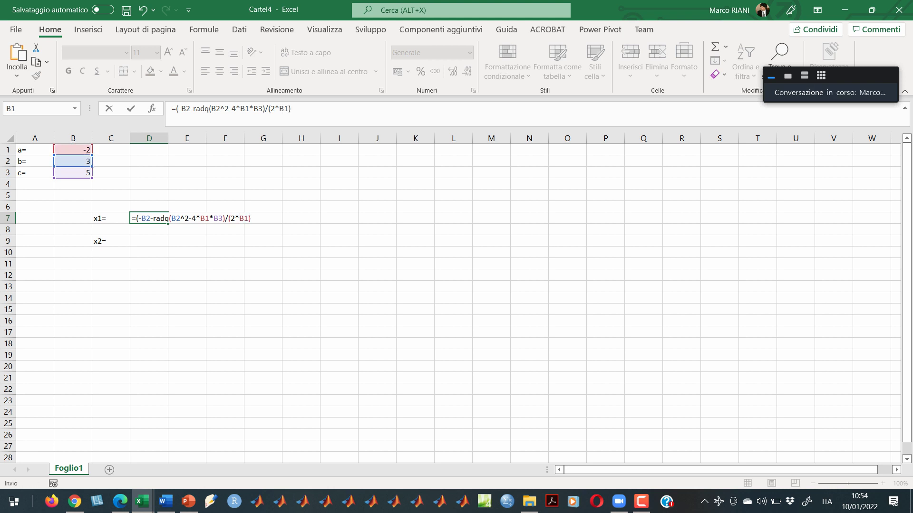
key(Return)
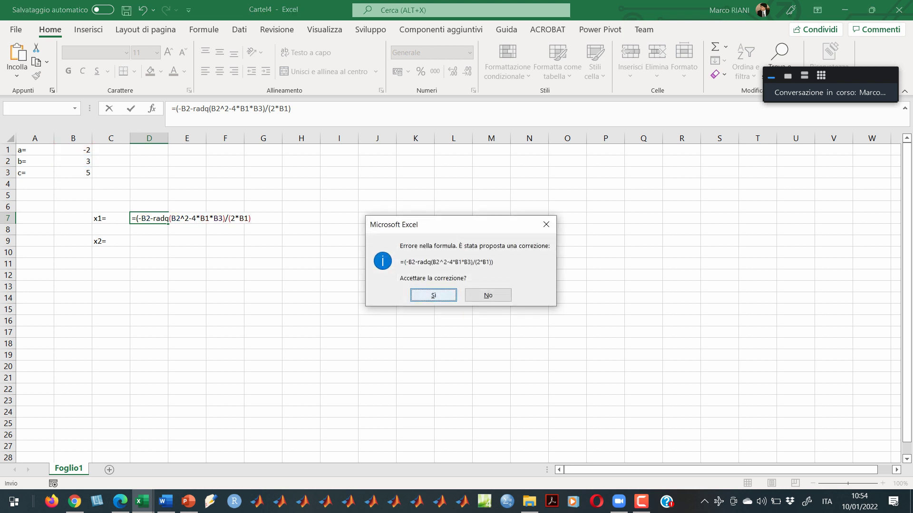
key(Return)
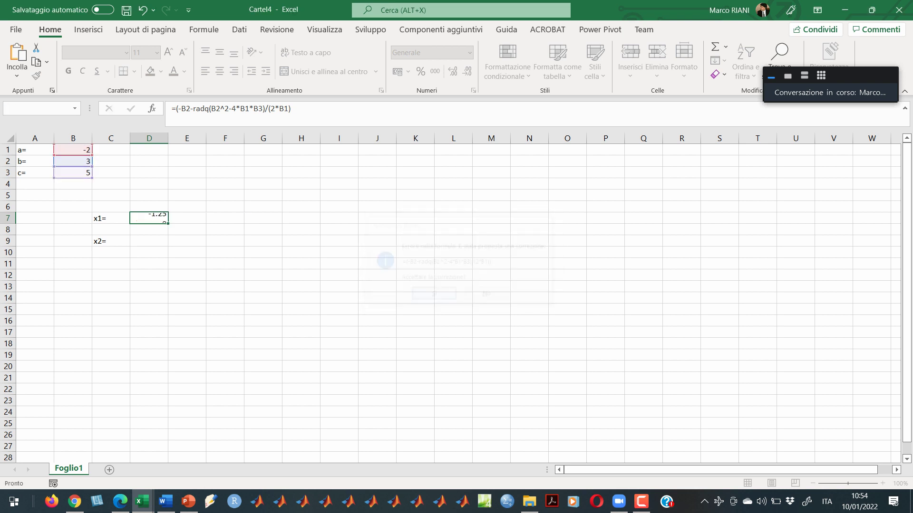
- Examine the RADQ, squared and product terms of the x1 formula in D7
click(148, 218)
click(199, 108)
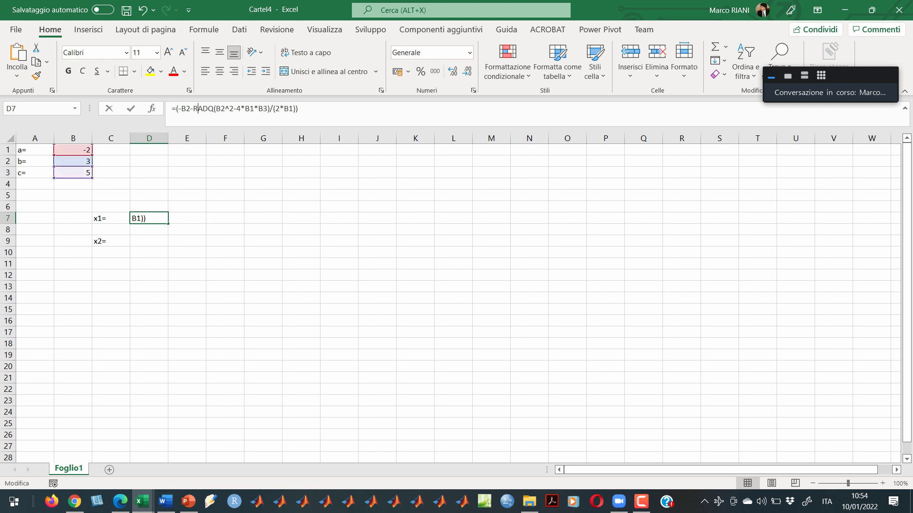
click(225, 109)
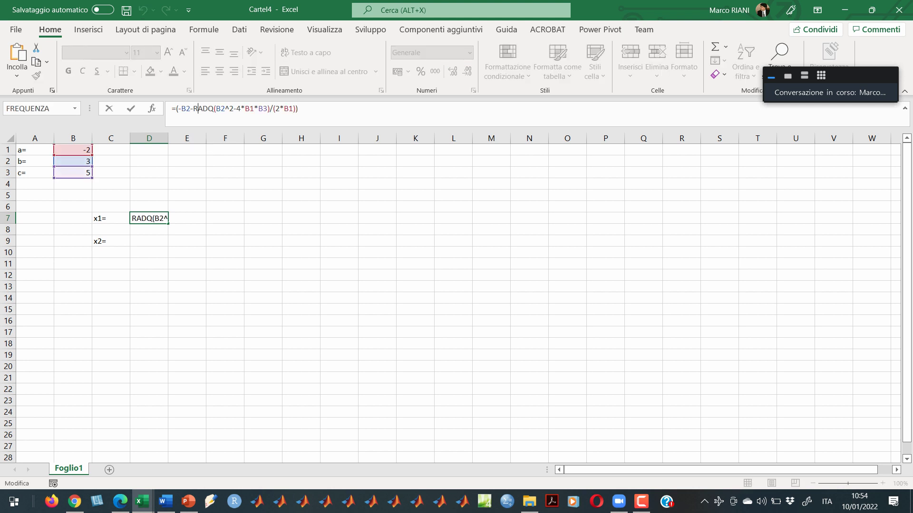
click(234, 108)
click(248, 109)
key(F2)
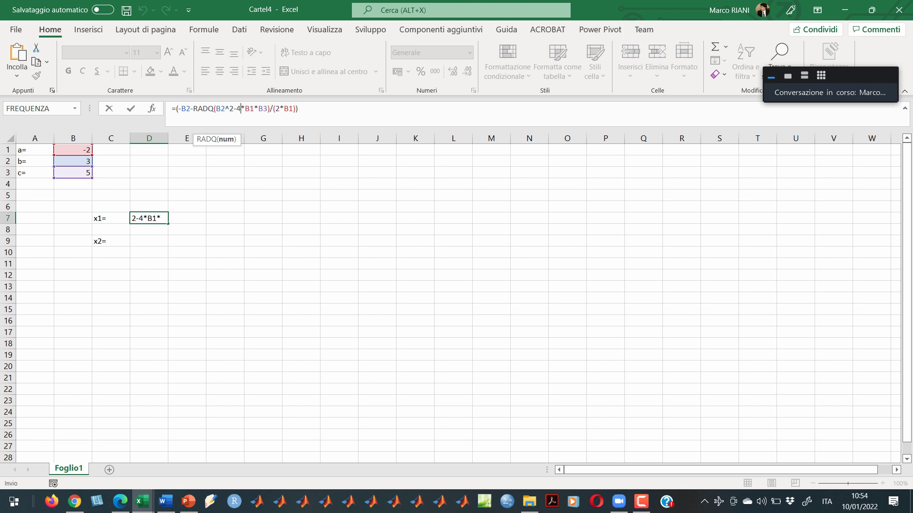
key(Return)
click(149, 218)
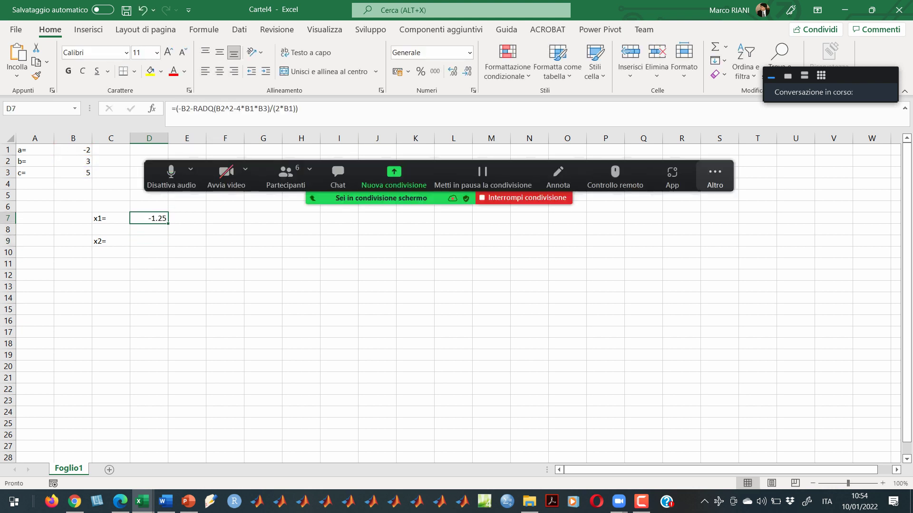
- Compare the D7 formula with the quadratic formula on the PowerPoint slide, returning to Excel to check its parts
key(F2)
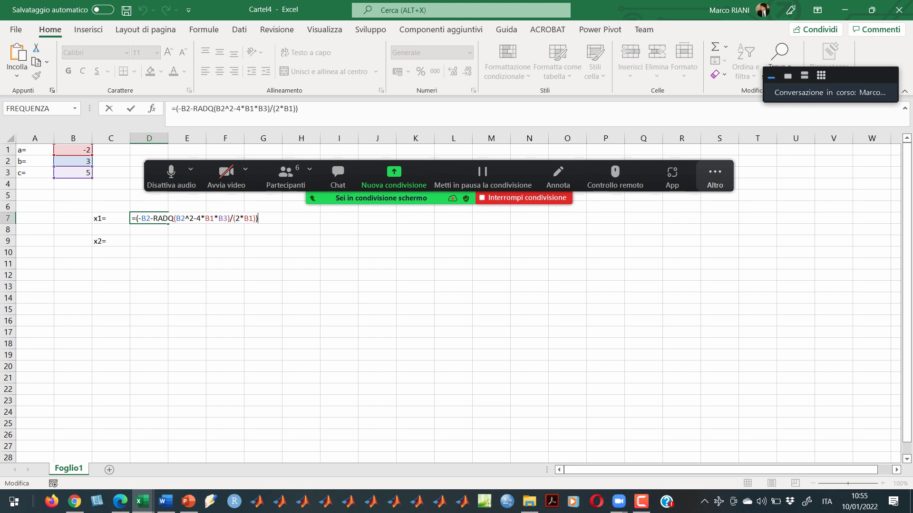
key(Return)
key(Up)
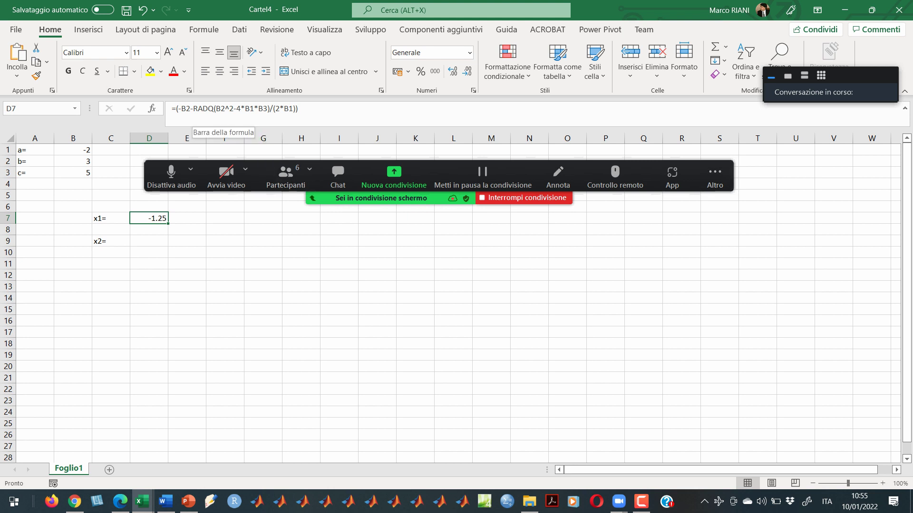
key(alt+Tab)
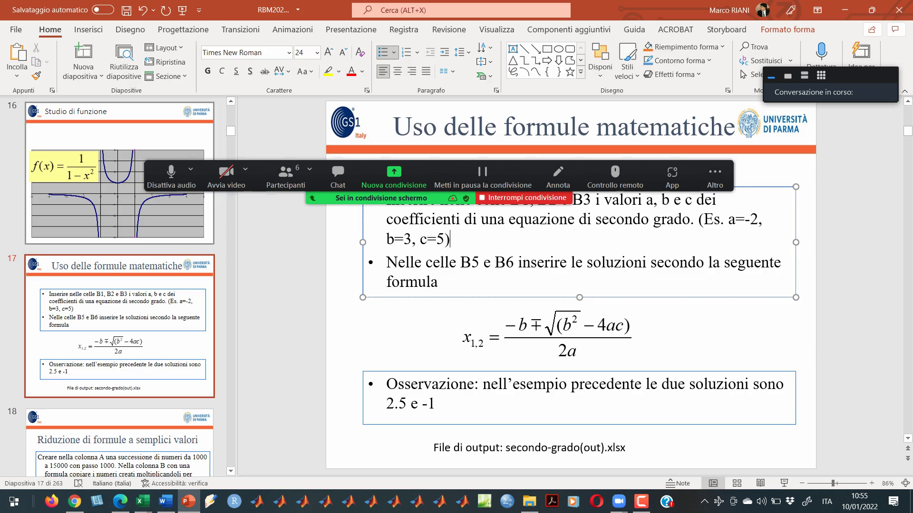
key(alt+Tab)
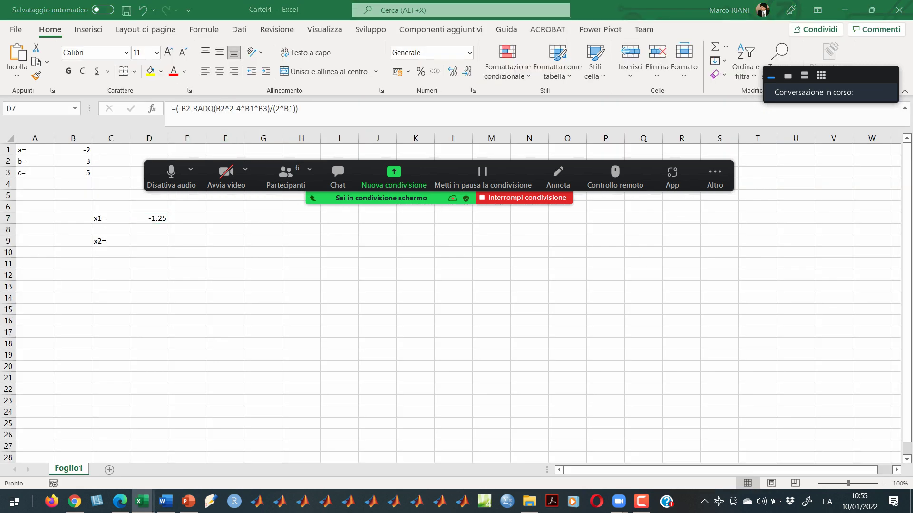
key(alt+Tab)
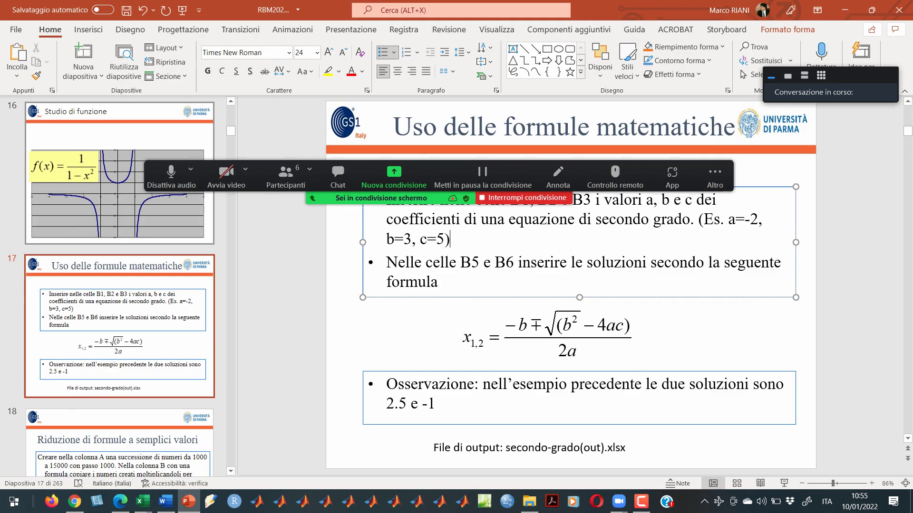
key(alt+Tab)
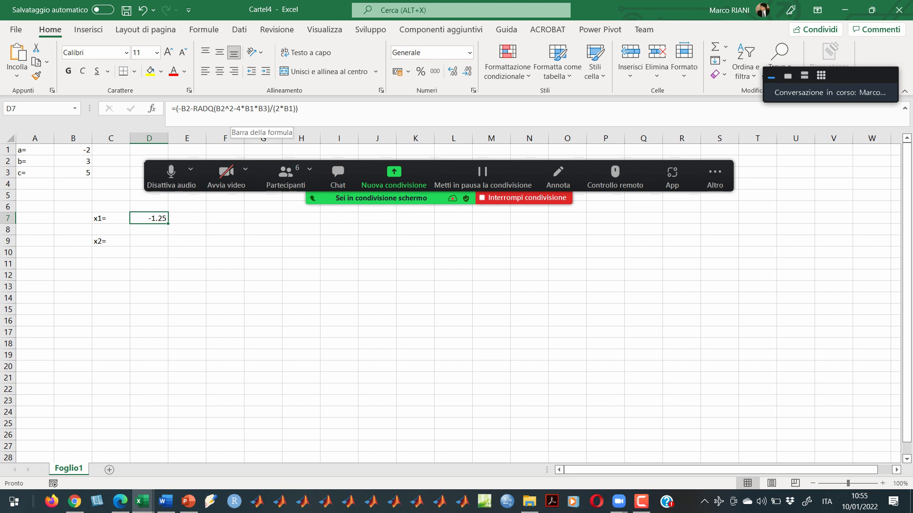
click(229, 108)
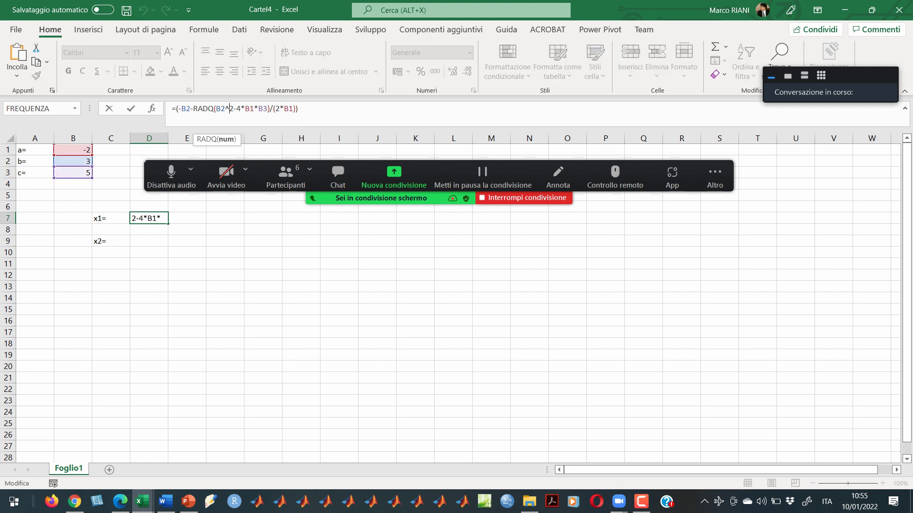
key(alt+Tab)
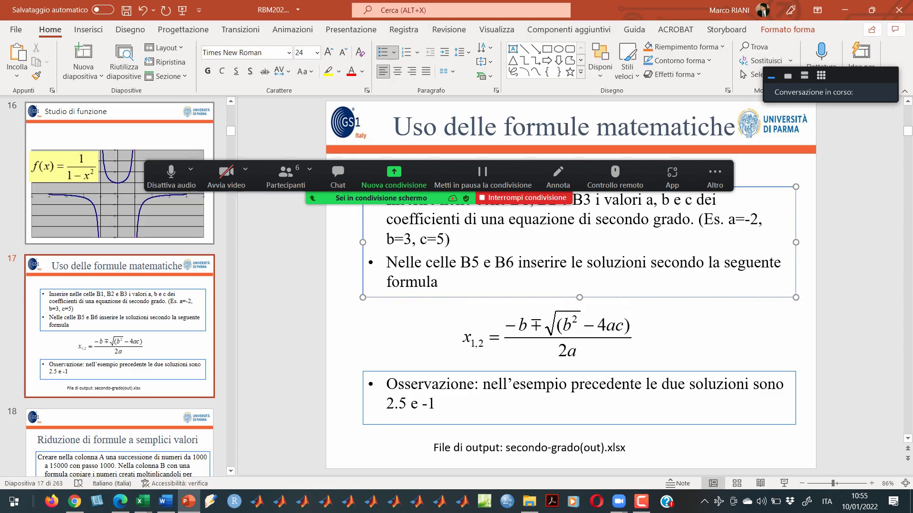
key(alt+Tab)
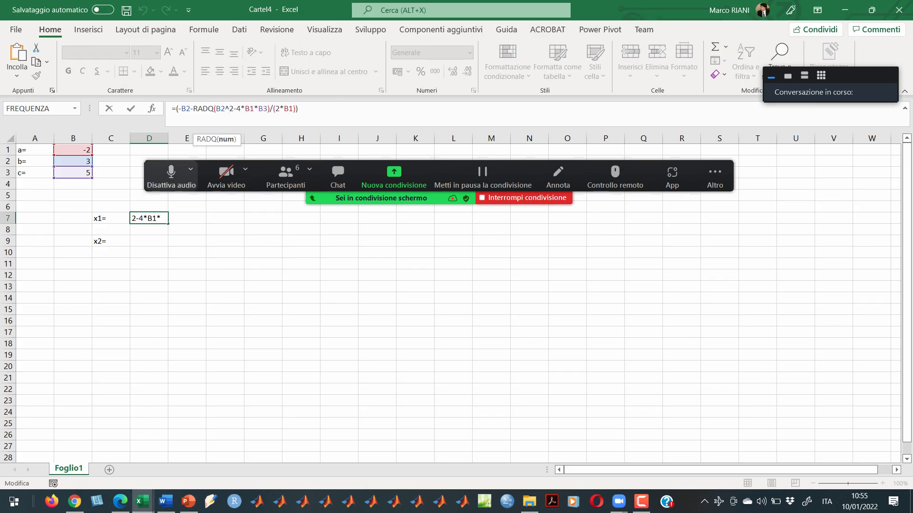
key(ctrl+Return)
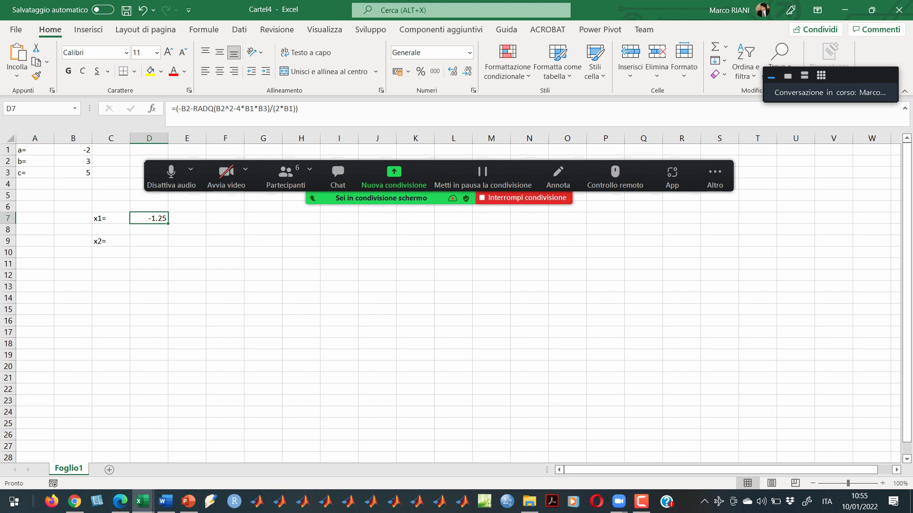
- Copy the text of the x1 formula from D7 into cell D9 as the basis for x2
key(F2)
key(Escape)
key(Down)
key(Down)
key(F2)
text(=(-B2-RADQ(B2^2-4*B1*B3)/(2*B1)))
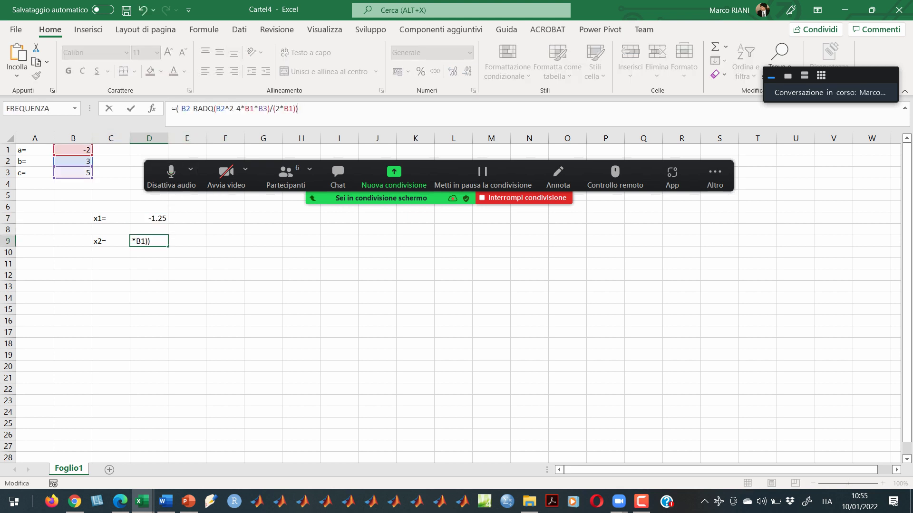
- Change the minus before RADQ to a plus in D9, giving =(-B2+RADQ(B2^2-4*B1*B3)/(2*B1))
click(185, 109)
click(193, 109)
key(BackSpace)
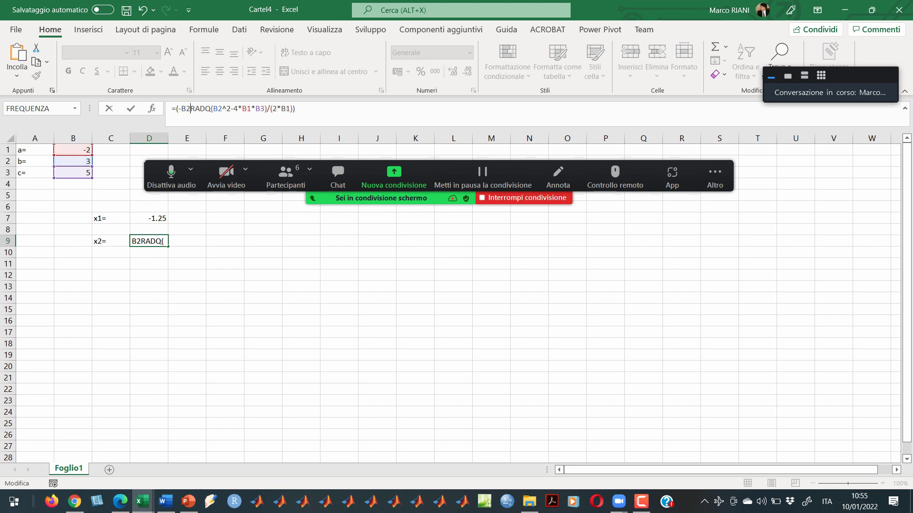
text(+)
key(Delete)
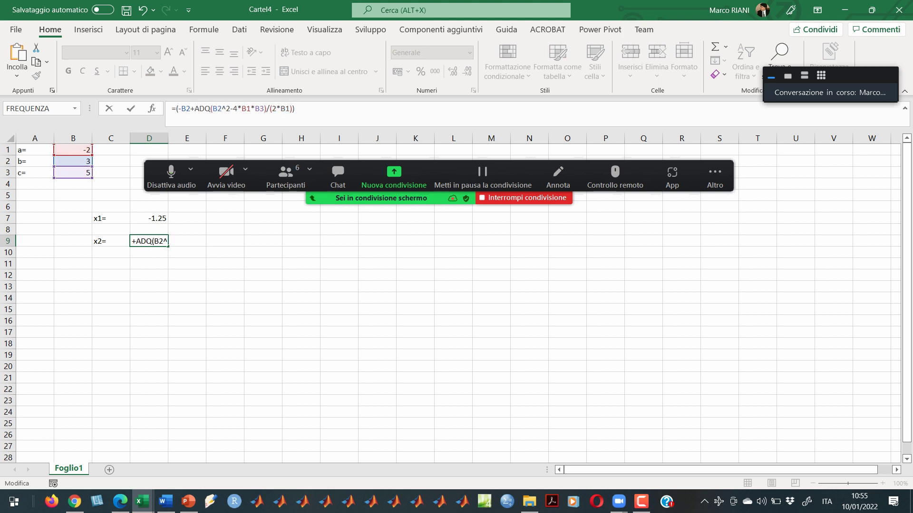
text(R)
key(Return)
key(Up)
click(148, 218)
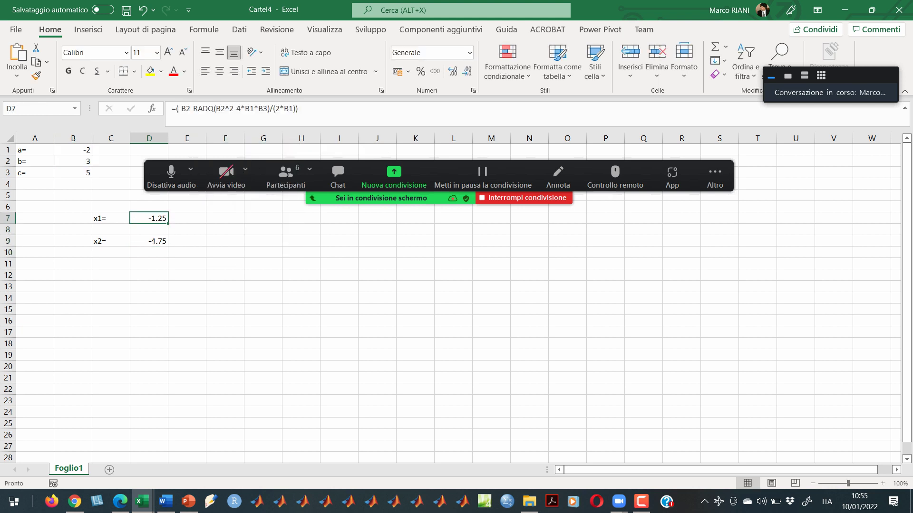
click(73, 161)
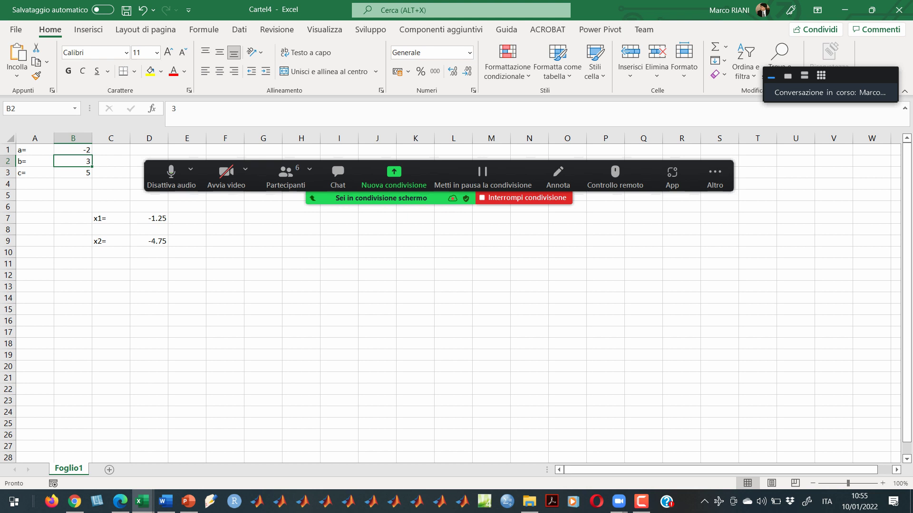
- Set coefficient c in cell B3 to -15
click(149, 219)
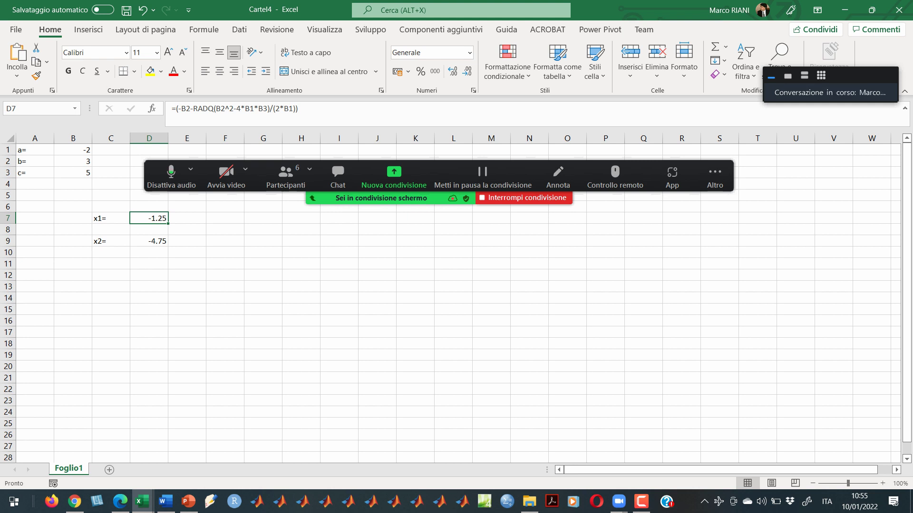
click(73, 173)
text(-)
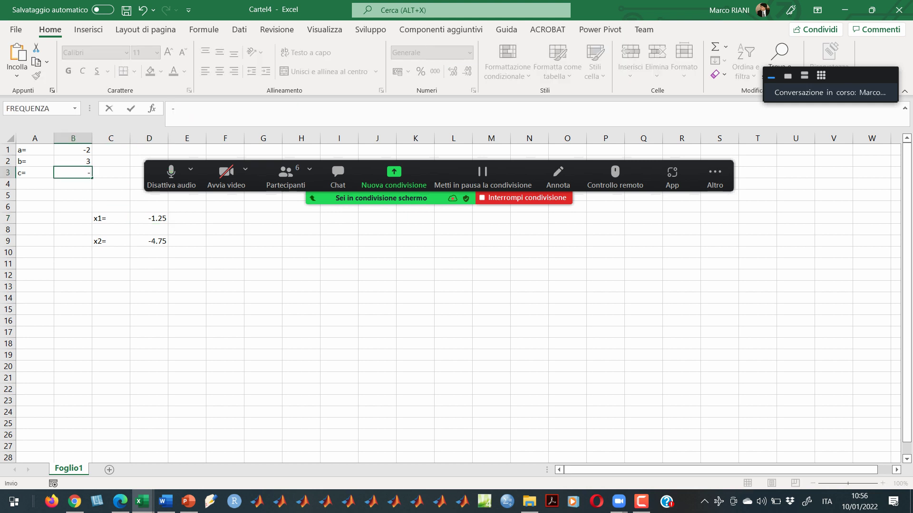
key(Escape)
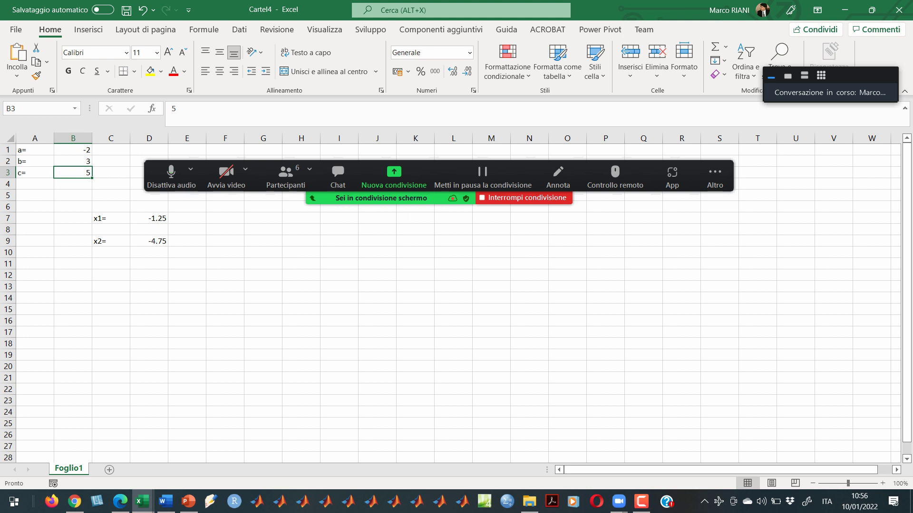
text(-)
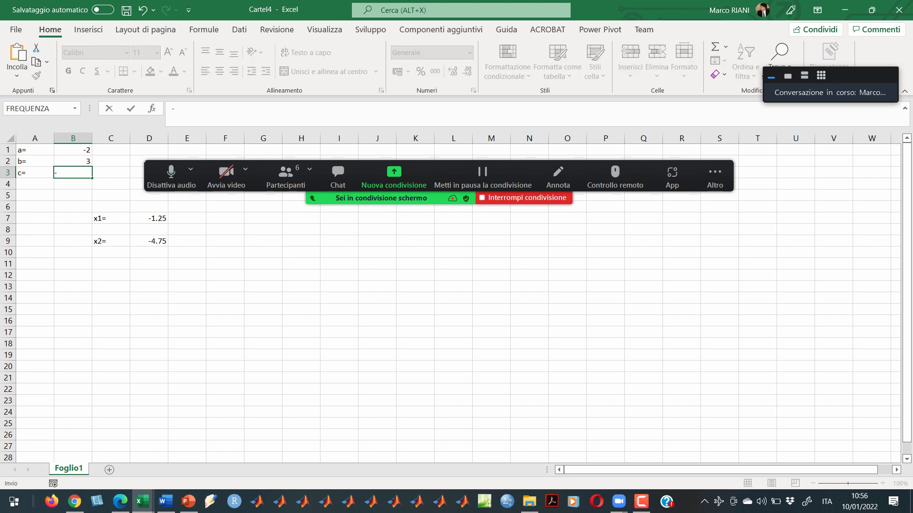
text(15)
key(Return)
- Inspect the x2 formula in D9 and its references to the coefficient cells, leaving it unedited
click(73, 173)
key(Down)
key(Down)
key(Down)
key(Down)
key(Down)
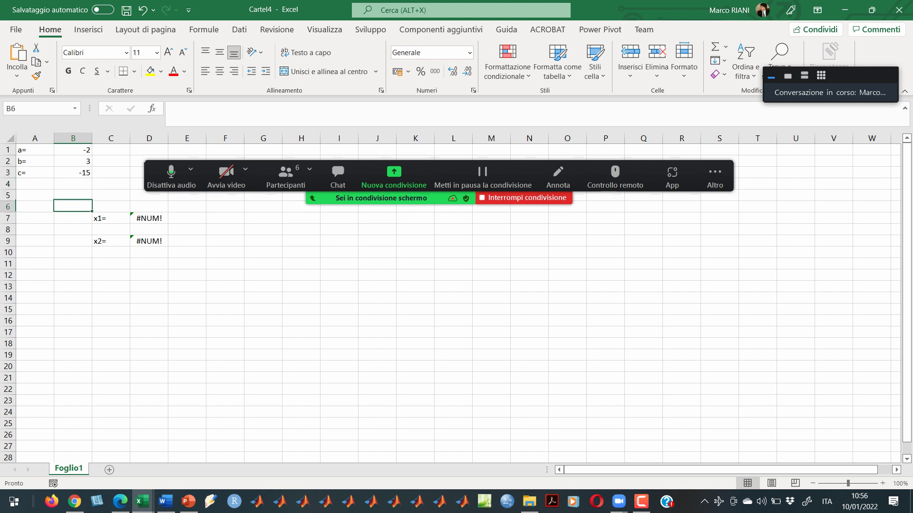
key(Right)
key(Down)
key(Right)
key(F2)
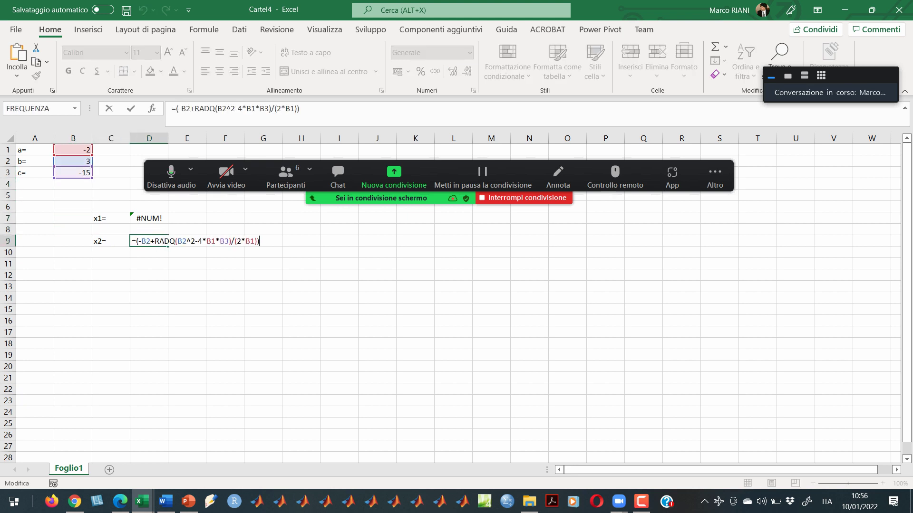
key(Escape)
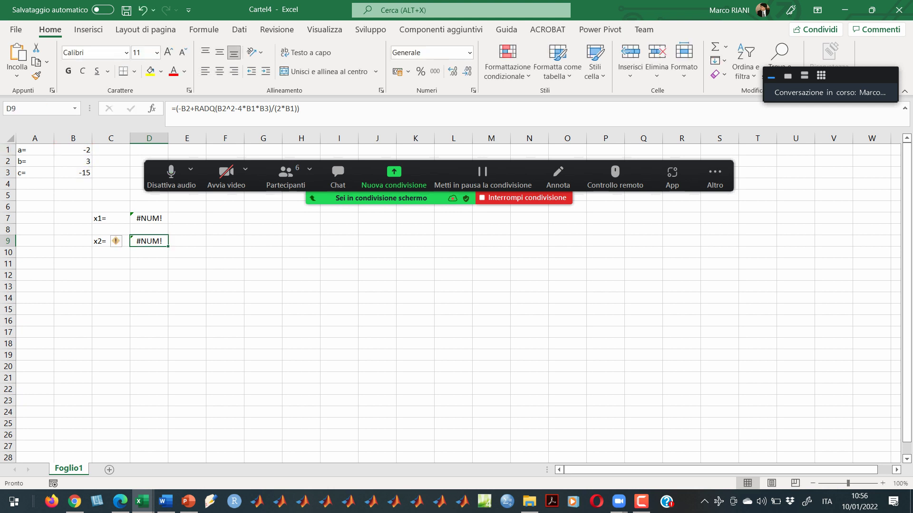
- Set coefficient c in B3 to 2, b in B2 to 67 and a in B1 to 12
click(73, 173)
text(2)
key(Return)
key(Up)
click(72, 161)
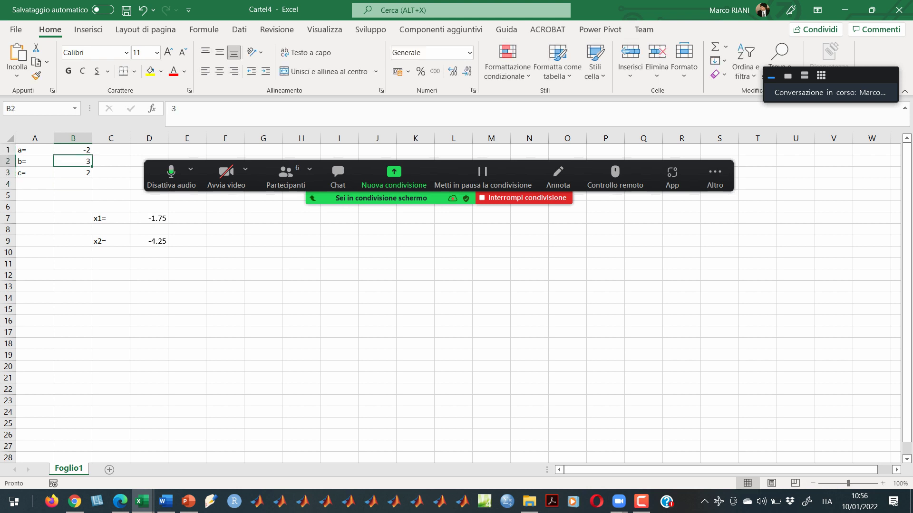
text(67)
key(Return)
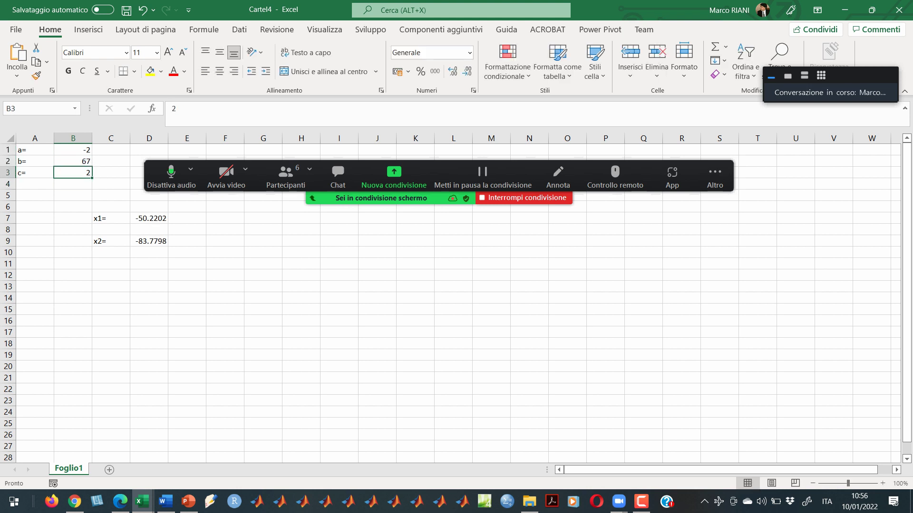
click(73, 150)
text(12)
key(Return)
key(Down)
key(Down)
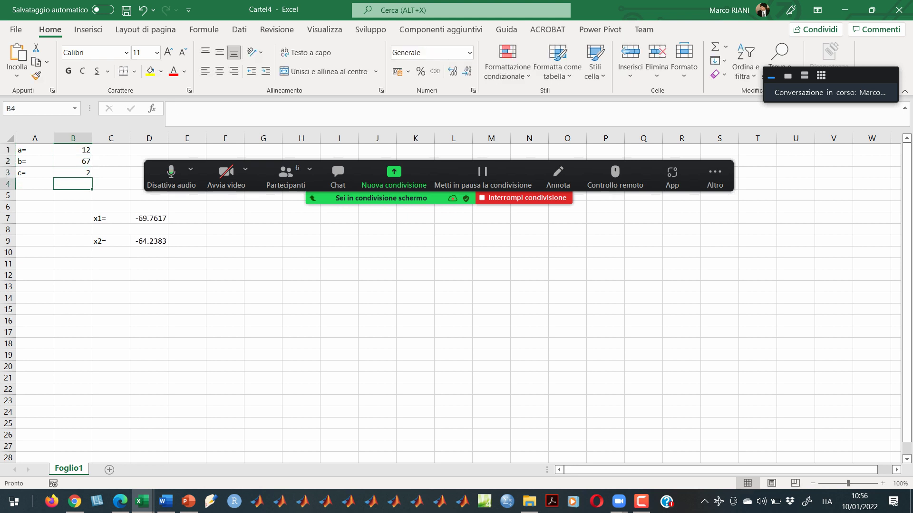
- Replace the RADQ function in D7 with a power of ^0.5, giving =(-B2-(B2^2-4*B1*B3)^0.5/(2*B1))
click(111, 219)
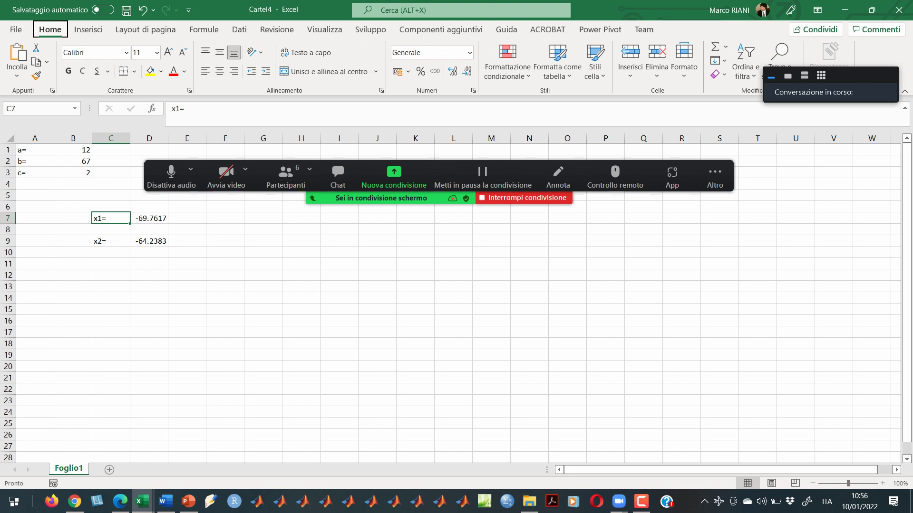
key(Right)
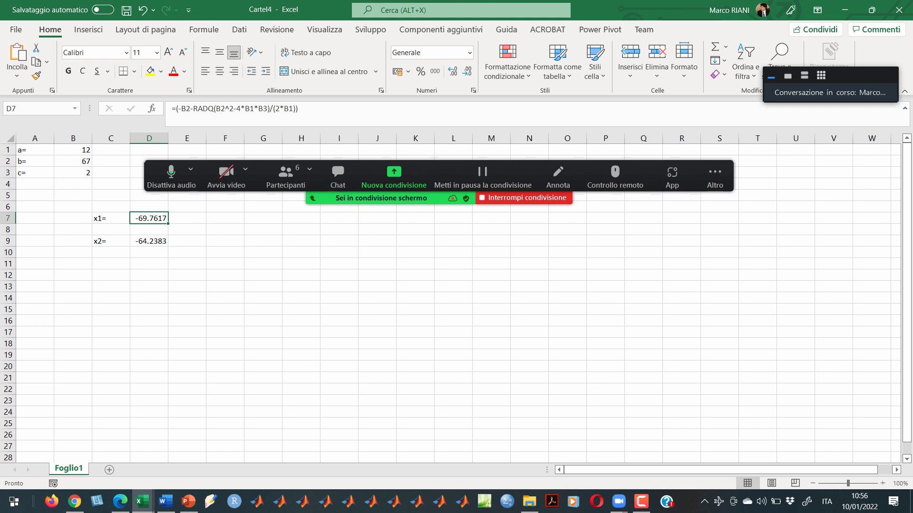
click(194, 108)
key(Delete)
key(Delete)
key(Delete)
key(Delete)
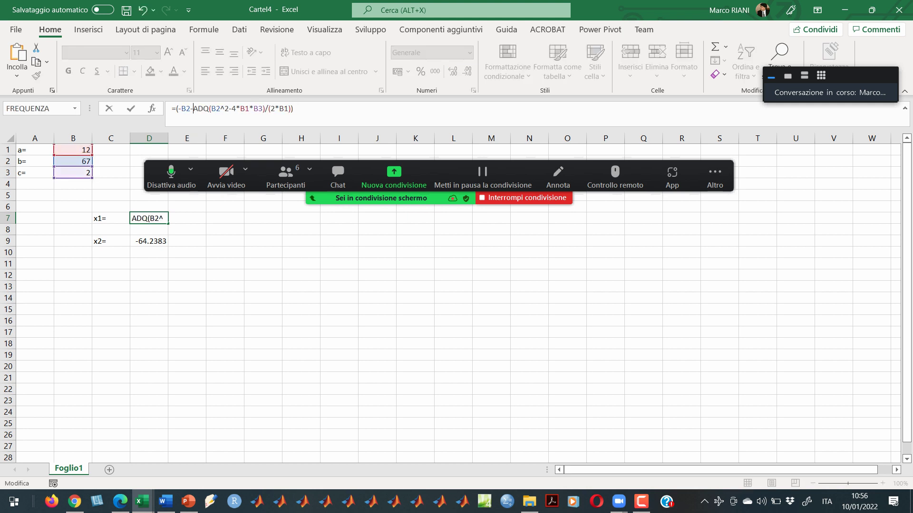
click(248, 109)
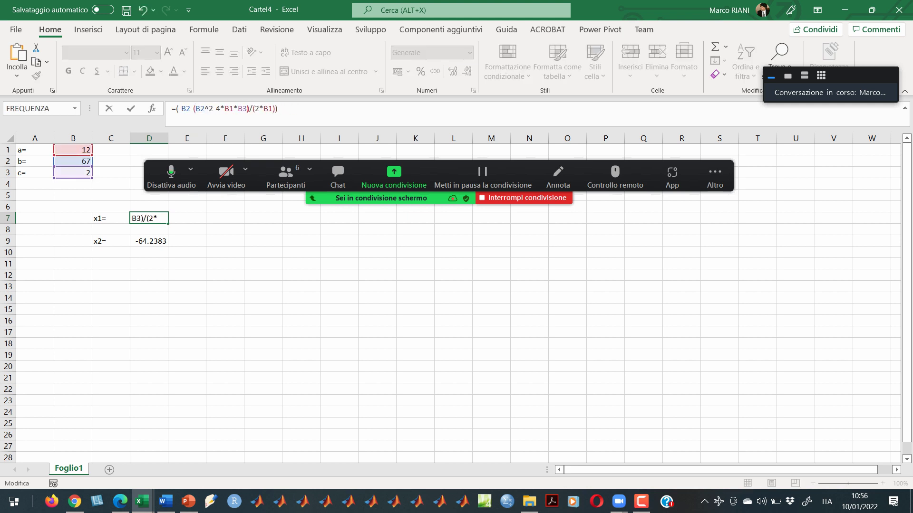
text(^0.5)
key(ctrl+Return)
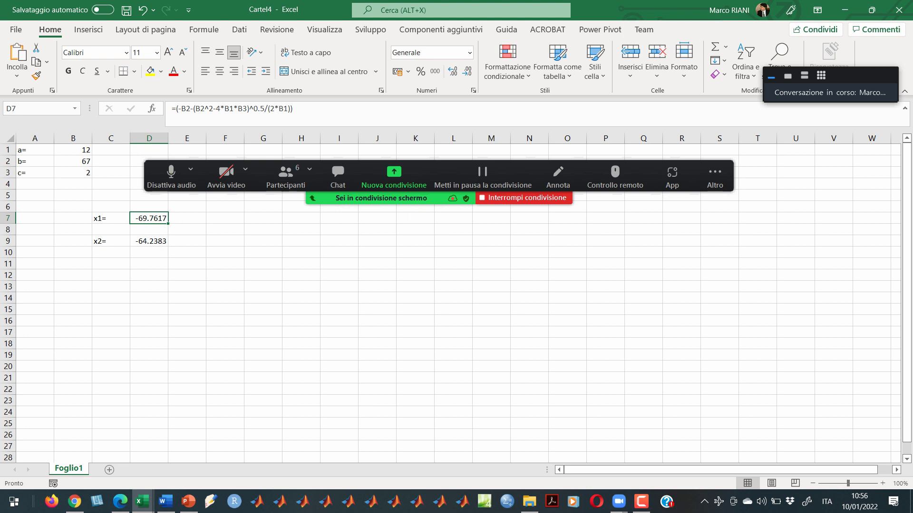
- Add a closing parenthesis after ^0.5 in the D7 formula and reject the proposed correction
click(265, 108)
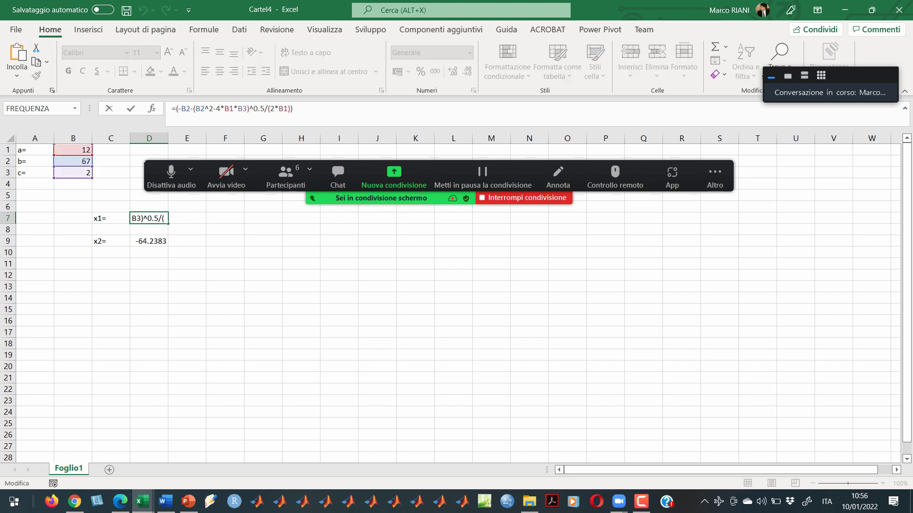
text())
key(Return)
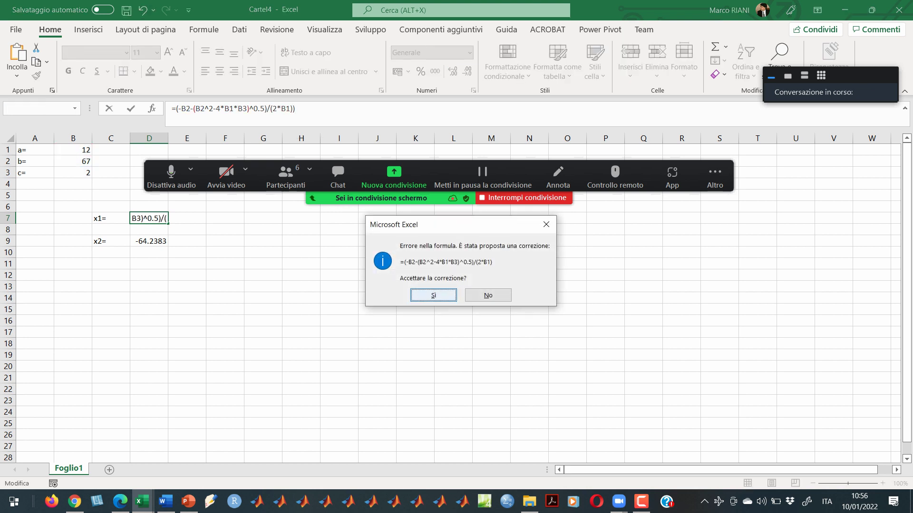
key(n)
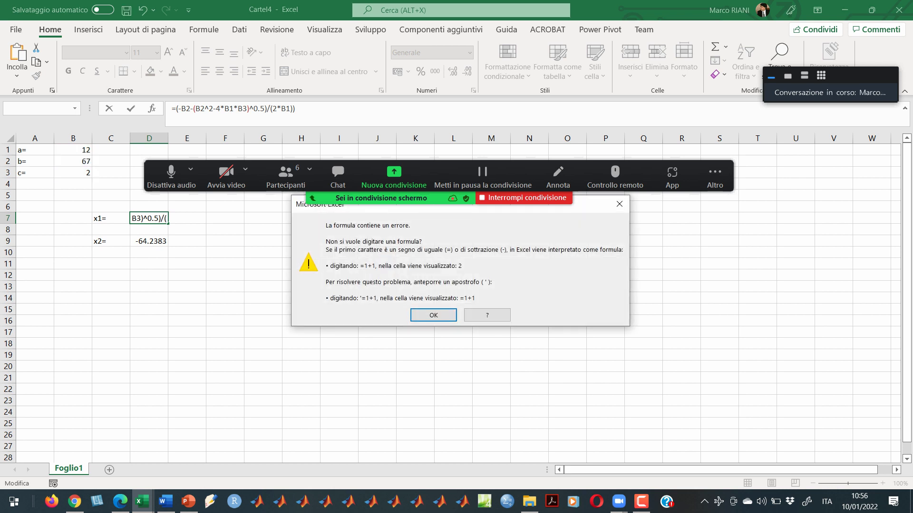
key(Return)
- Try a second closing parenthesis after ^0.5 in D7 and remove the surplus one at the formula's end
click(195, 109)
key(Right)
key(Right)
key(Right)
key(Right)
key(Right)
key(Right)
key(Right)
key(Right)
key(Right)
key(Right)
key(Right)
key(Right)
key(Right)
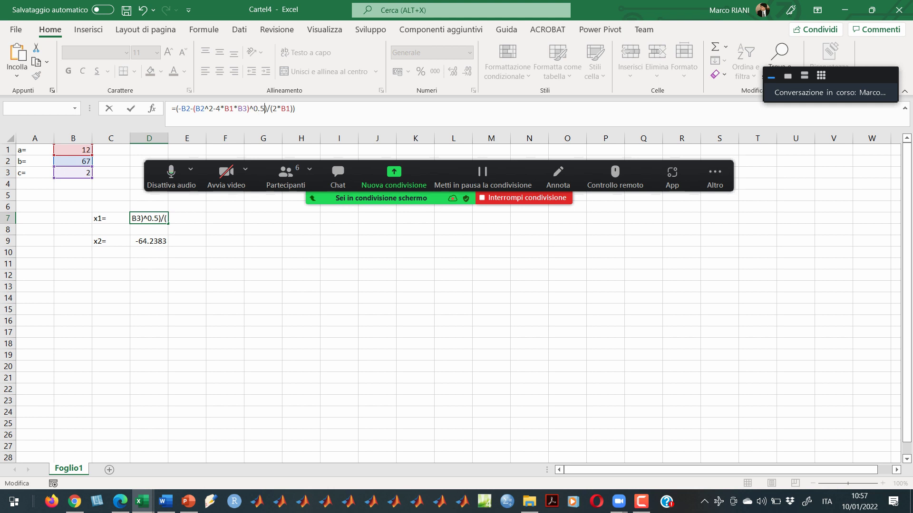
text())
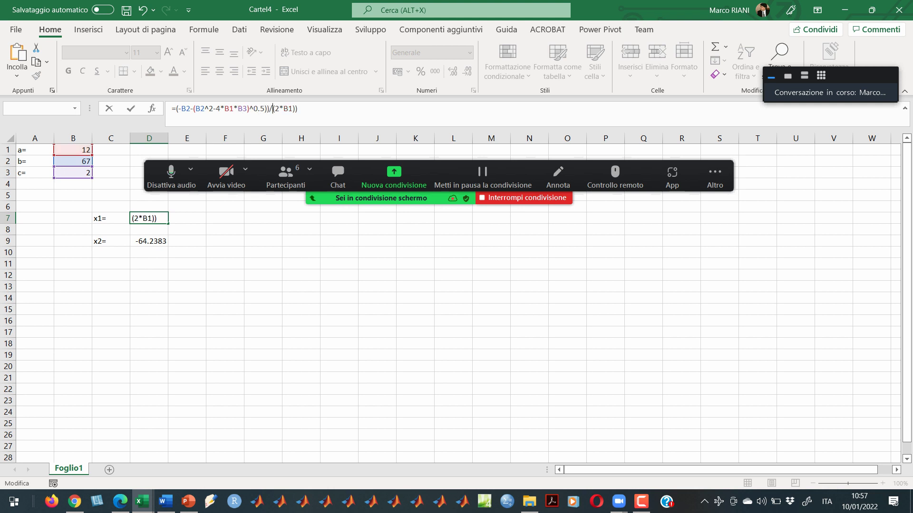
key(Delete)
key(Return)
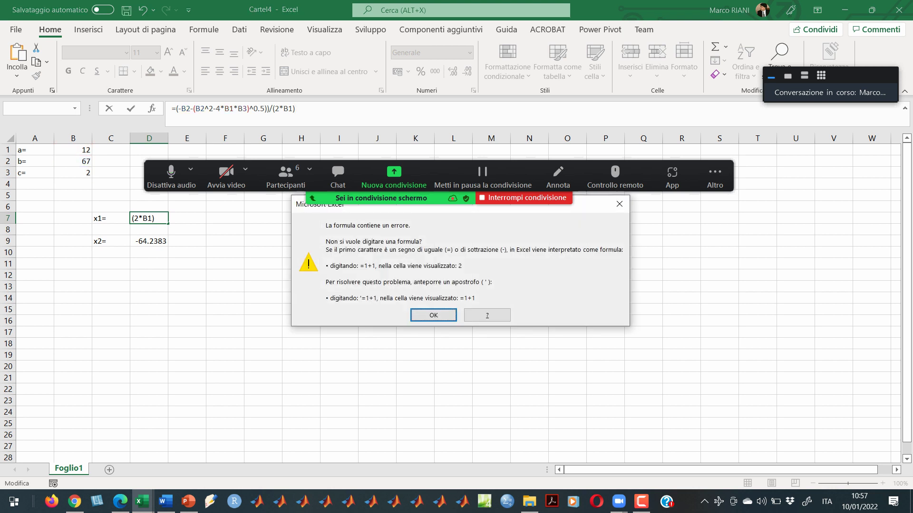
key(Return)
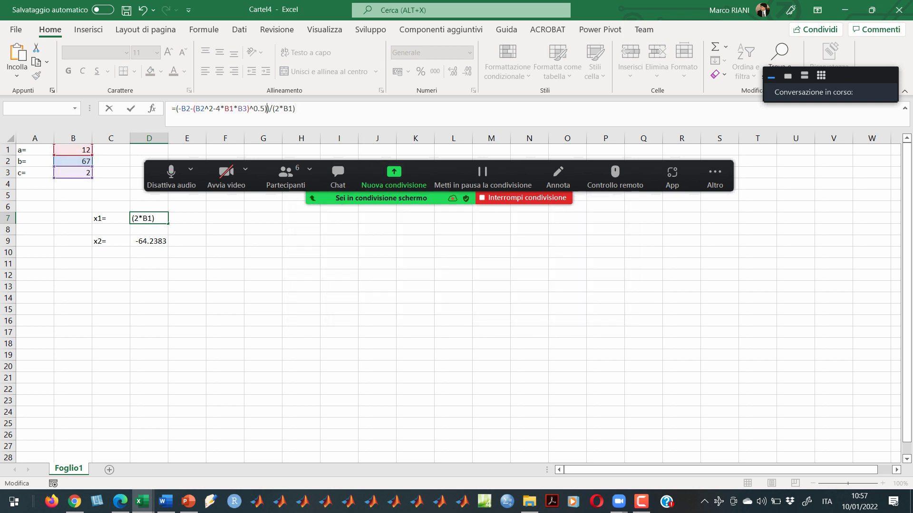
- Delete the extra closing parenthesis after ^0.5 in the D7 formula
key(Left)
key(Left)
key(Left)
key(Left)
key(Left)
key(Left)
key(Left)
key(Left)
key(Left)
key(Left)
key(Left)
key(Left)
key(Left)
key(Left)
key(Left)
key(Left)
key(Left)
key(Left)
key(Left)
key(Left)
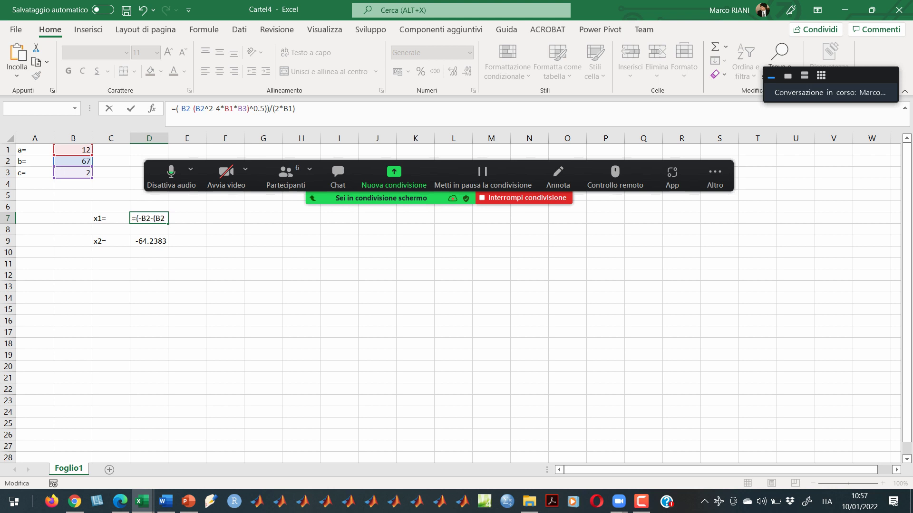
key(Right)
key(Right)
key(Right)
key(Right)
key(Right)
key(Right)
key(Right)
key(Right)
key(Right)
key(Right)
key(Right)
key(Right)
key(Delete)
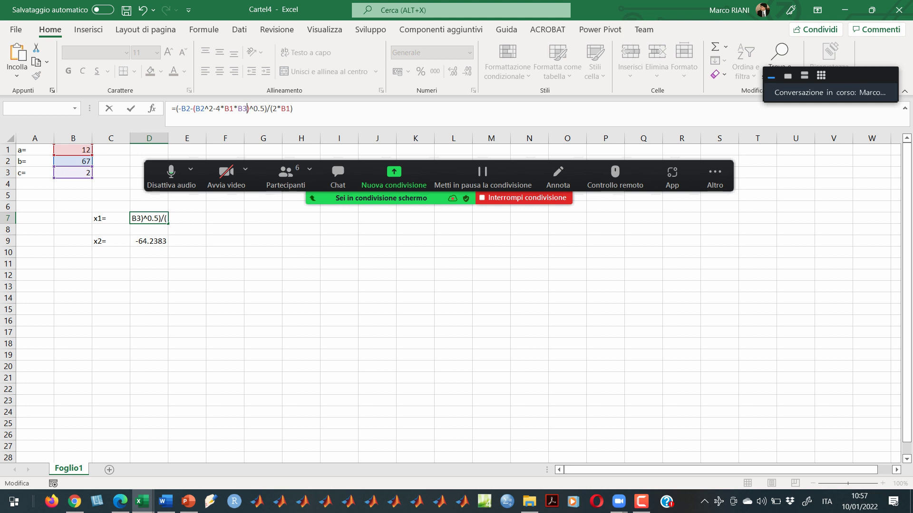
- Check the parenthesis pairs in D7 and commit the formula as =(-B2-(B2^2-4*B1*B3)^0.5)/(2*B1)
click(200, 109)
key(Right)
key(Right)
key(Right)
key(Right)
key(Right)
key(Right)
key(Right)
key(Right)
key(Right)
key(Right)
key(Right)
key(Right)
key(Right)
key(Right)
key(Right)
key(Right)
key(Right)
key(ctrl+Return)
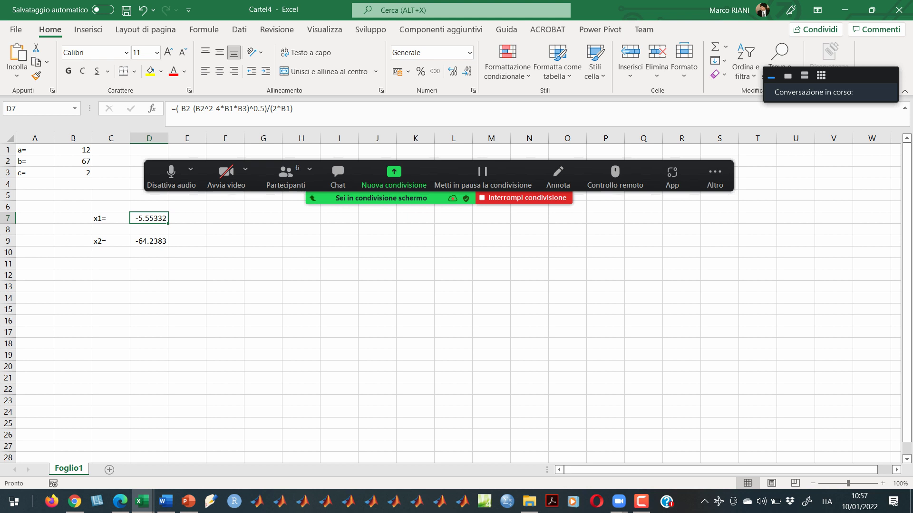
- Copy the text of the x1 formula from D7 and replace the whole x2 formula in D9 with it
key(F2)
key(shift+Home)
key(ctrl+c)
key(Escape)
click(148, 241)
key(F2)
key(shift+Home)
key(ctrl+v)
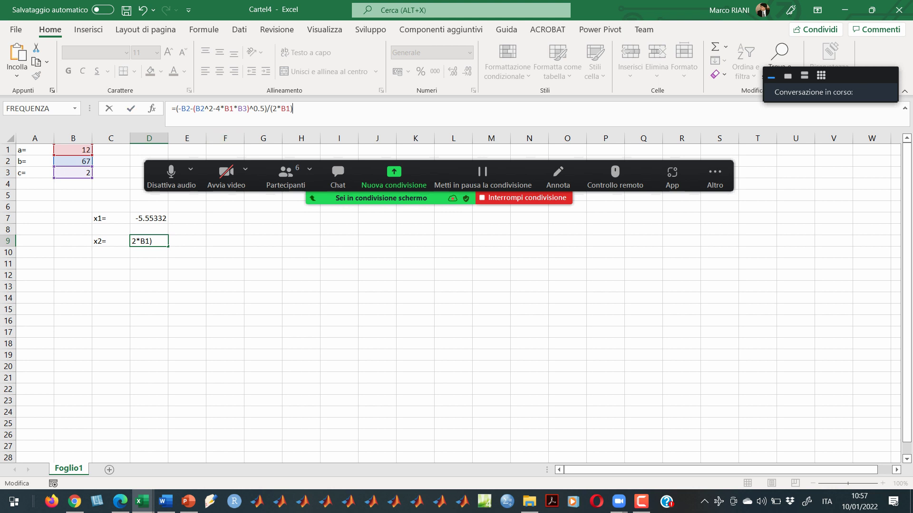
- Change the minus before the square-root term in D9 to a plus, giving =(-B2+(B2^2-4*B1*B3)^0.5)/(2*B1)
click(193, 109)
key(BackSpace)
text(+)
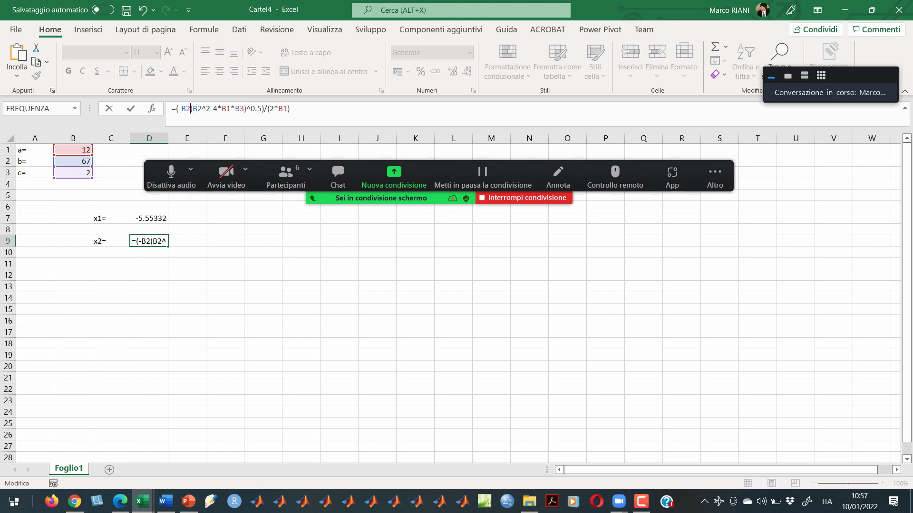
key(Return)
click(148, 241)
- Look up the example coefficients on the PowerPoint slide, then back in Excel set B1 to -2, B2 to 3 and B3 to 5
key(alt+Tab)
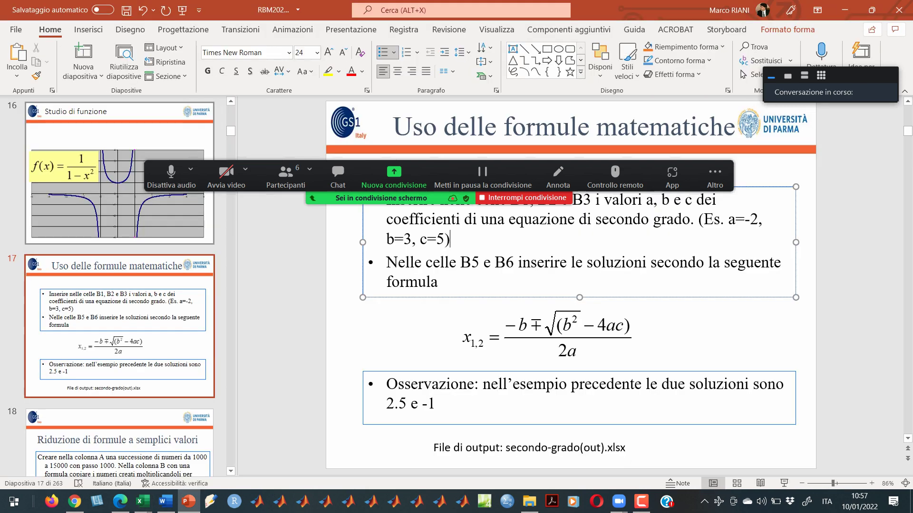
key(alt+Tab)
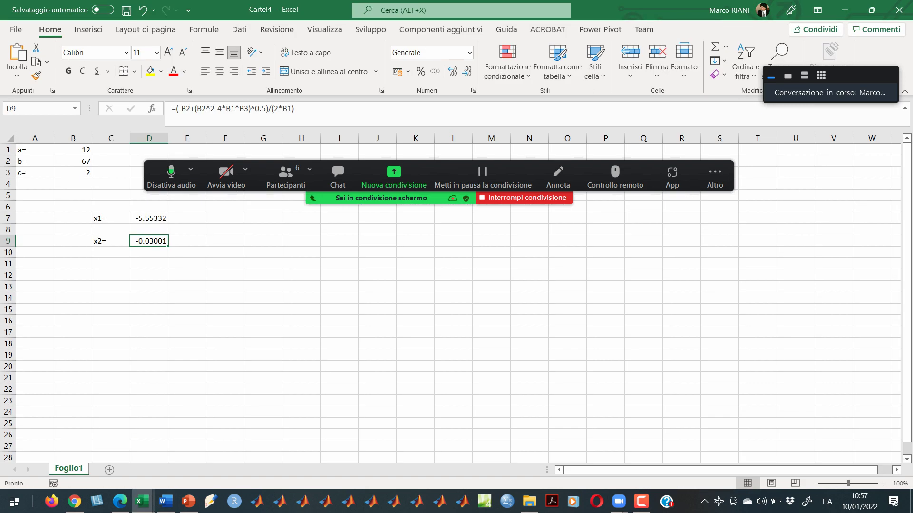
click(73, 149)
text(-2)
key(Return)
text(3)
key(Return)
text(5)
key(Return)
key(Up)
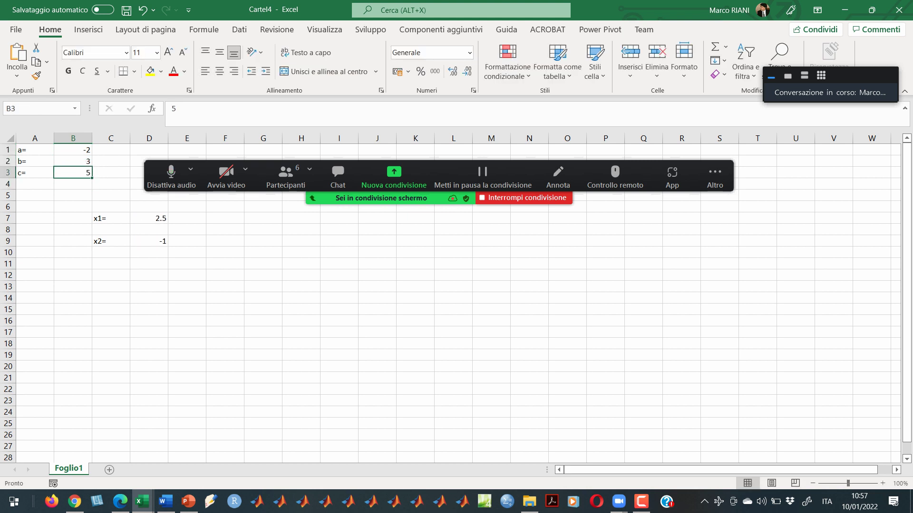
- Select the x1 result in D7, compare it with the solutions on the PowerPoint slide, and return to Excel
click(186, 218)
click(149, 218)
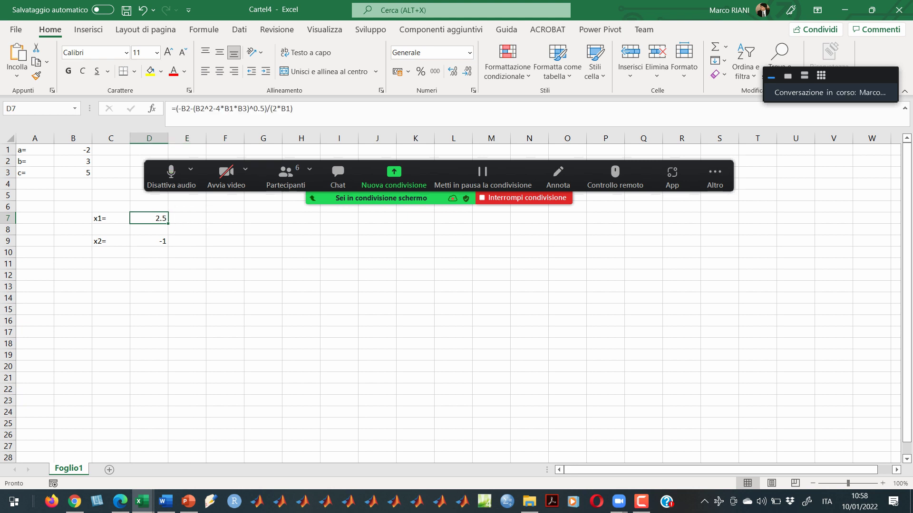
key(alt+Tab)
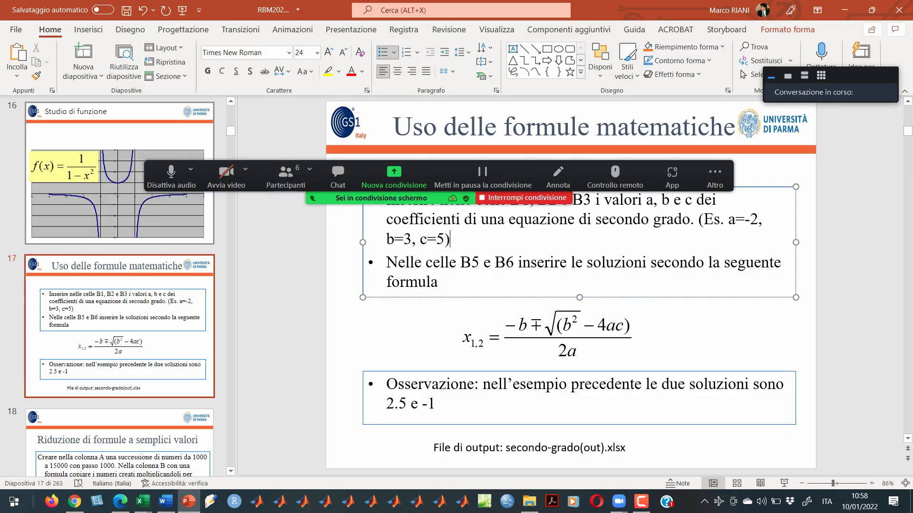
key(alt+Tab)
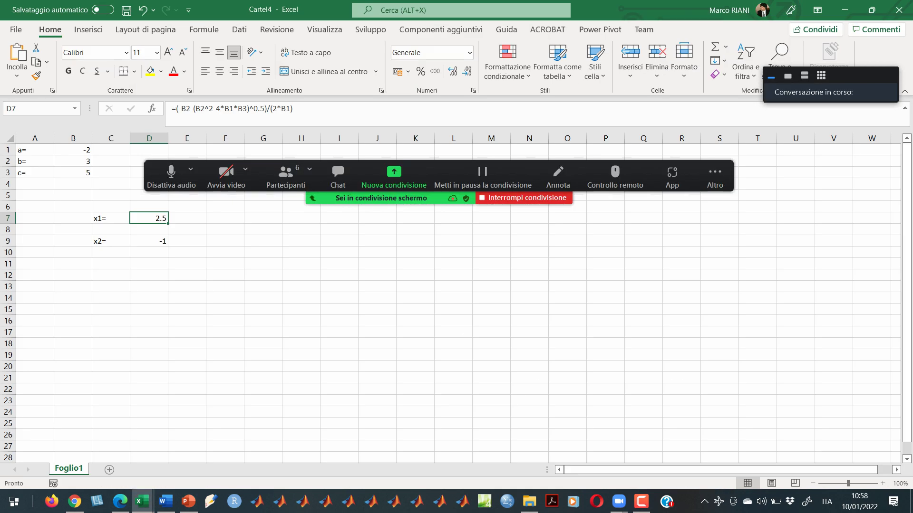
- Edit the x1 formula in D7 and remove the ^0.5 exponent after the parenthesised discriminant
key(F2)
click(195, 108)
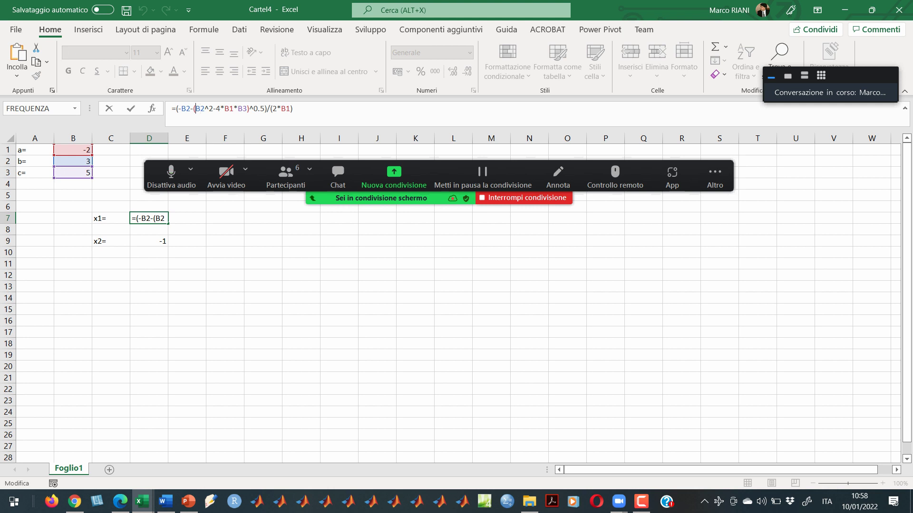
key(Right)
key(Right)
key(Right)
key(Right)
key(Right)
key(Right)
key(Right)
key(Right)
key(Right)
key(Right)
key(Right)
key(Right)
key(Right)
key(Right)
key(Right)
key(Right)
key(Left)
key(Left)
key(Left)
key(BackSpace)
key(BackSpace)
key(BackSpace)
key(BackSpace)
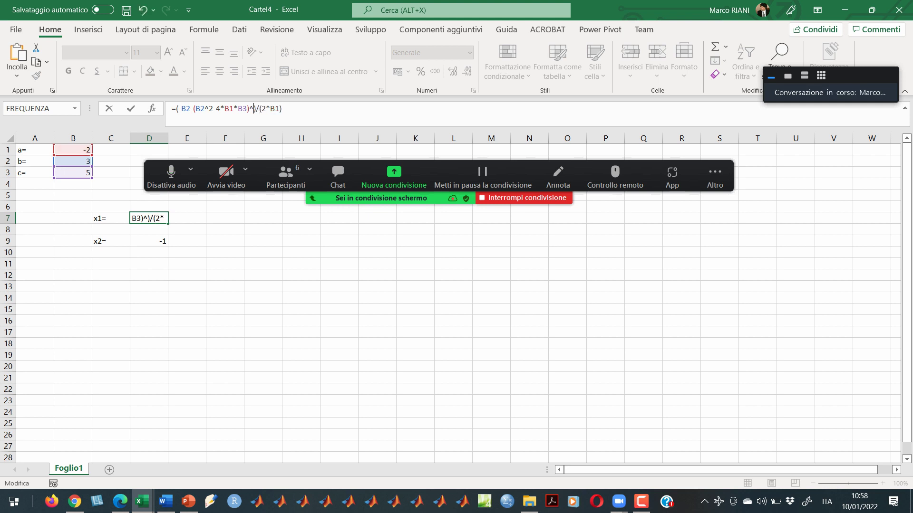
- Insert the RADQ function before the discriminant in D7, giving =(-B2-RADQ(B2^2-4*B1*B3))/(2*B1)
click(194, 108)
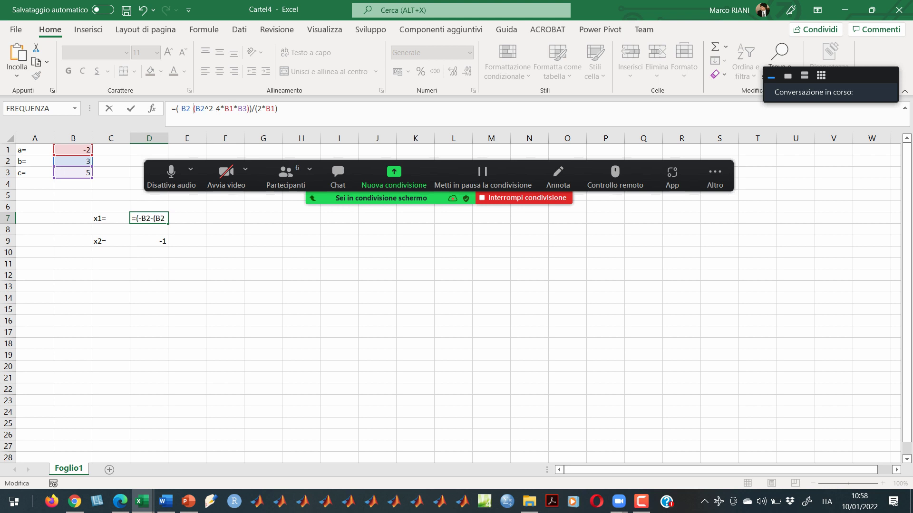
text(r)
key(BackSpace)
text(radq)
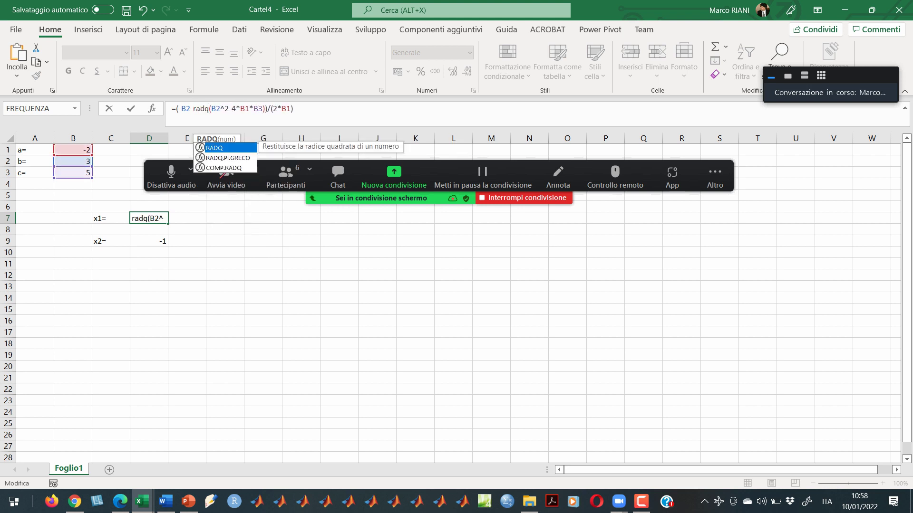
key(Return)
- Examine the RADQ formula in D7 enlarged, with its cell references highlighted, leaving it unedited
click(149, 219)
key(F2)
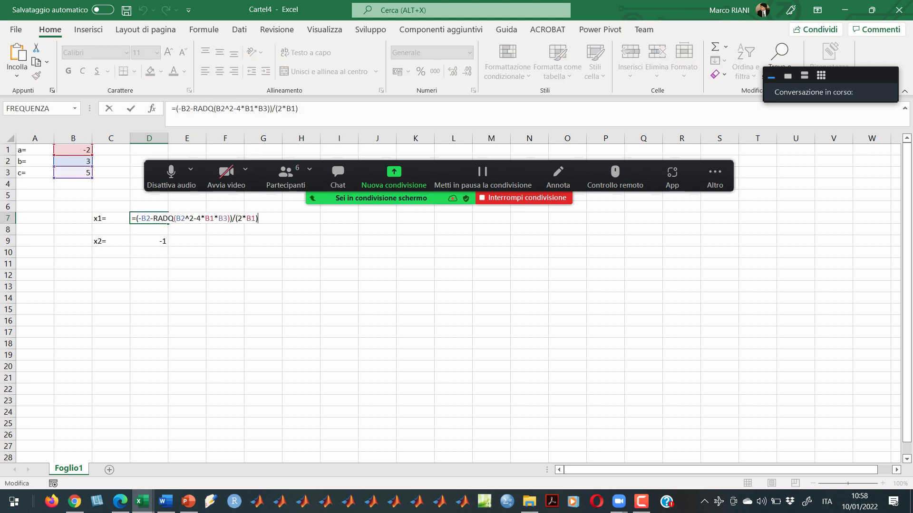
key(Escape)
click(228, 109)
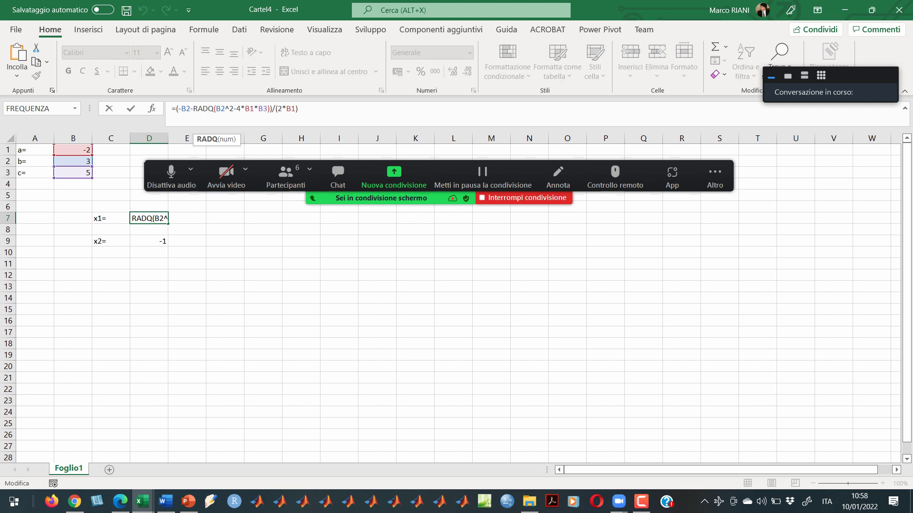
key(F2)
key(Escape)
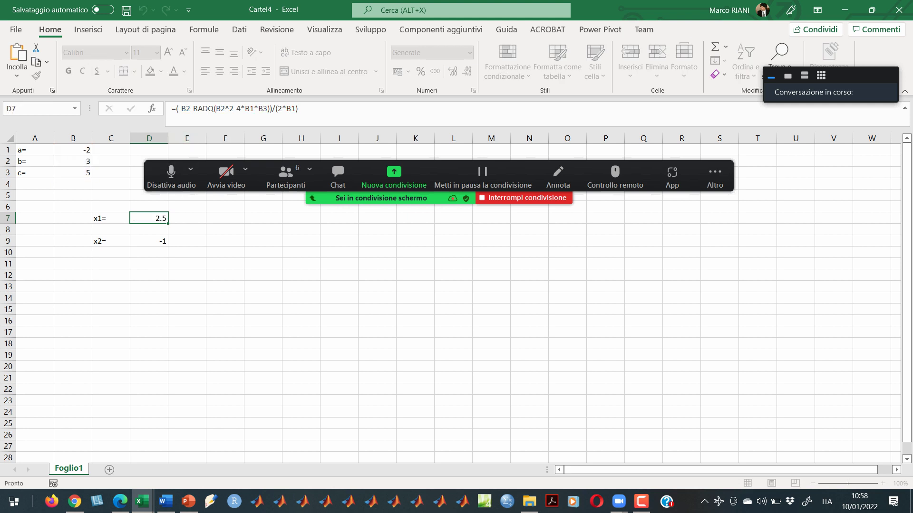
scroll(450, 298, up, 3)
scroll(450, 298, up, 1)
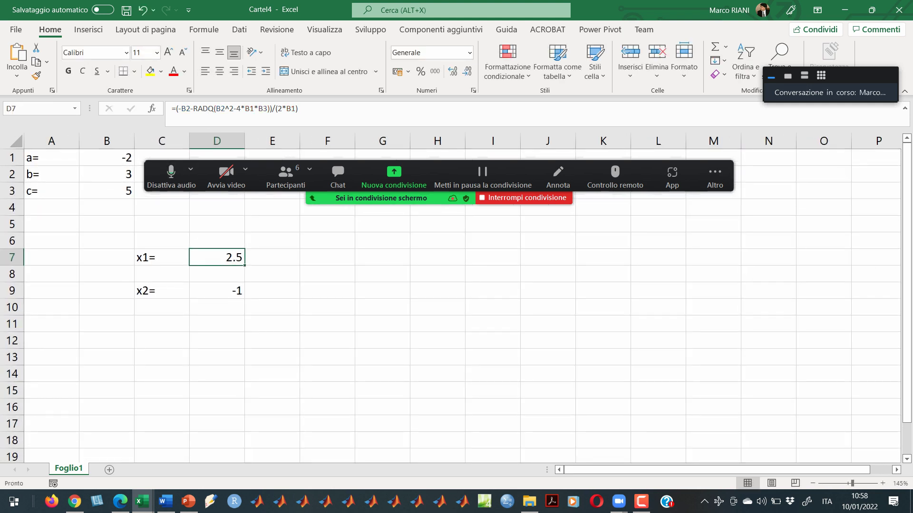
key(F2)
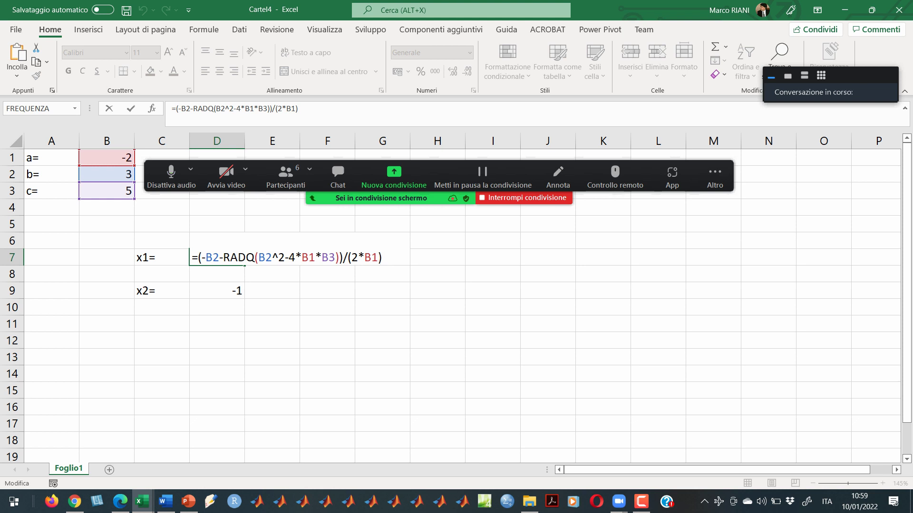
key(Return)
click(217, 257)
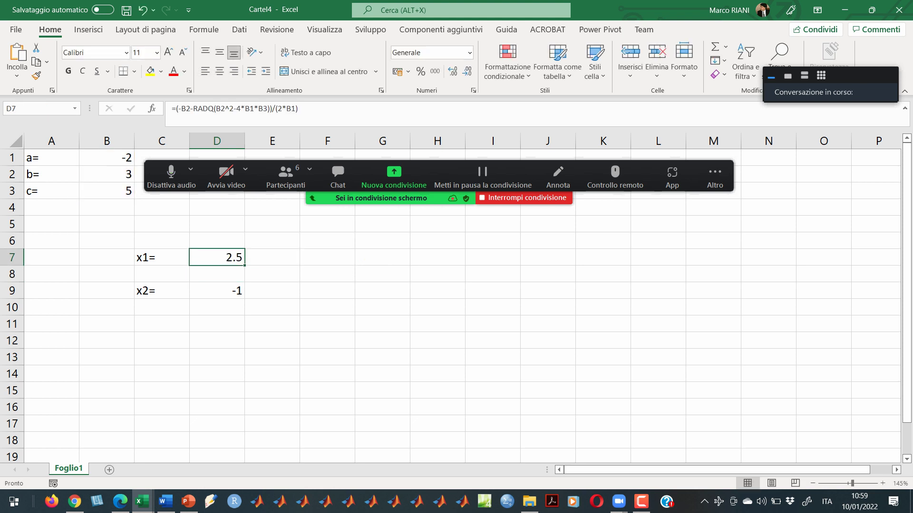
- Switch to PowerPoint, go to the slide "Riduzione di formule a semplici valori" and hide the floating meeting controls
key(alt+Tab)
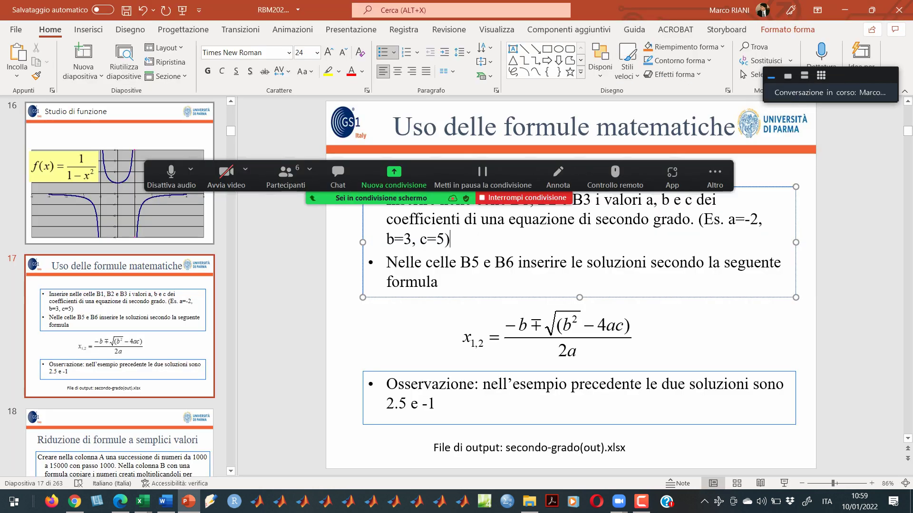
key(Page_Down)
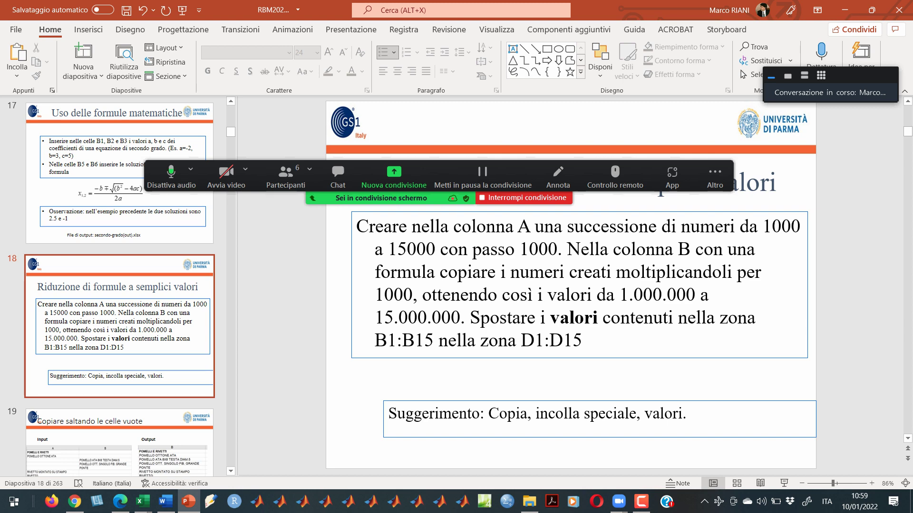
click(714, 177)
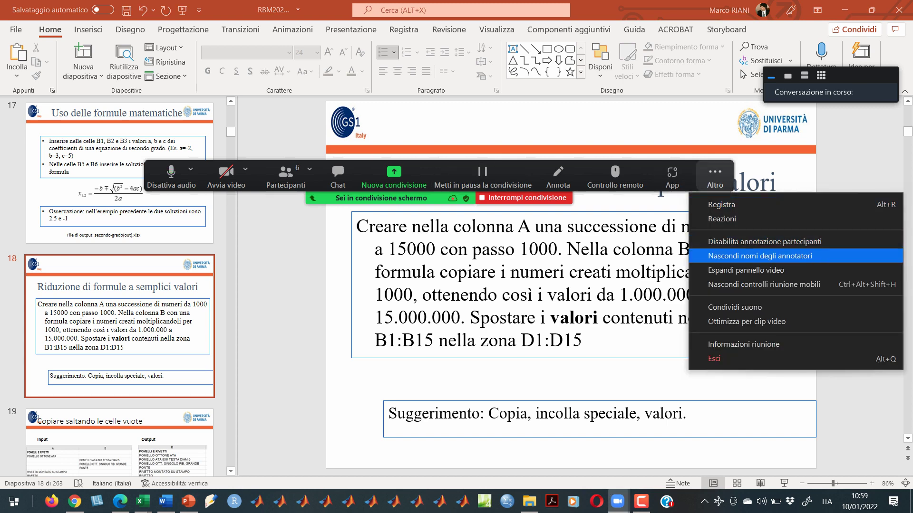
click(763, 284)
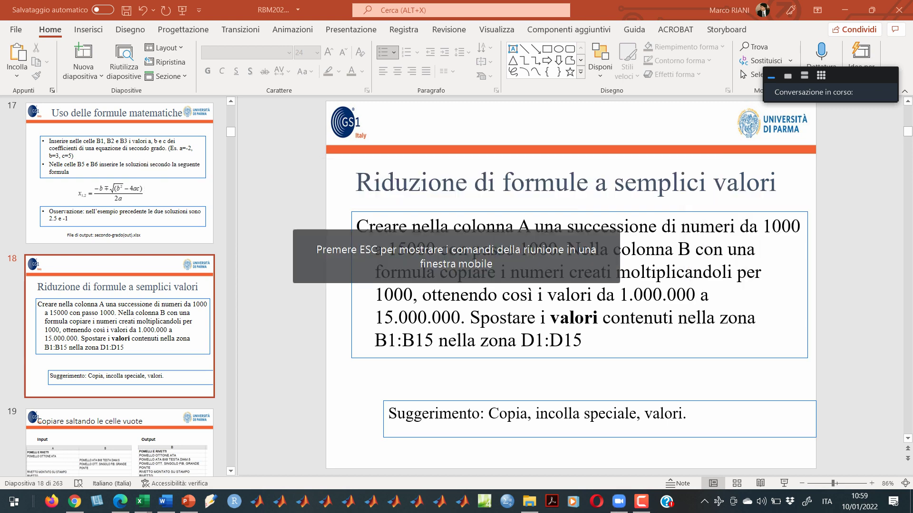
key(Page_Down)
key(Page_Up)
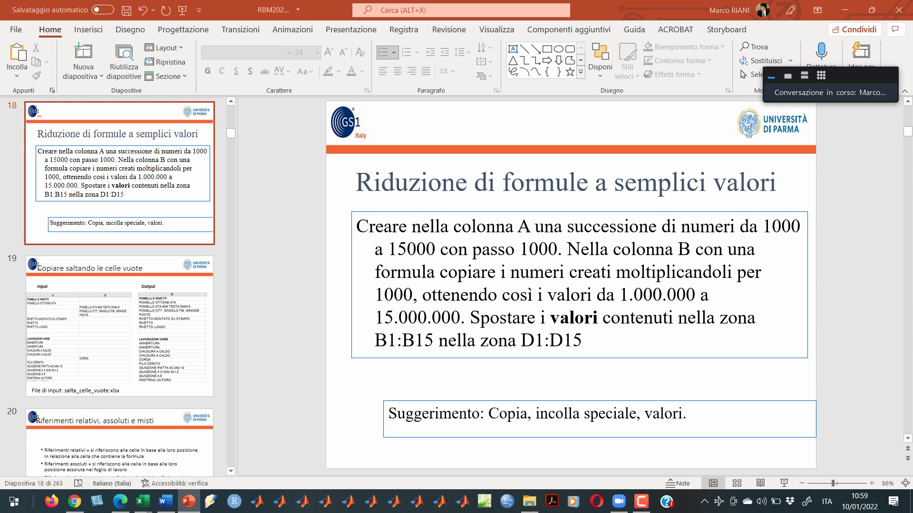
- Switch back to Excel and clear all contents of columns A to F
key(alt+Tab)
drag(51, 141, 327, 141)
key(Delete)
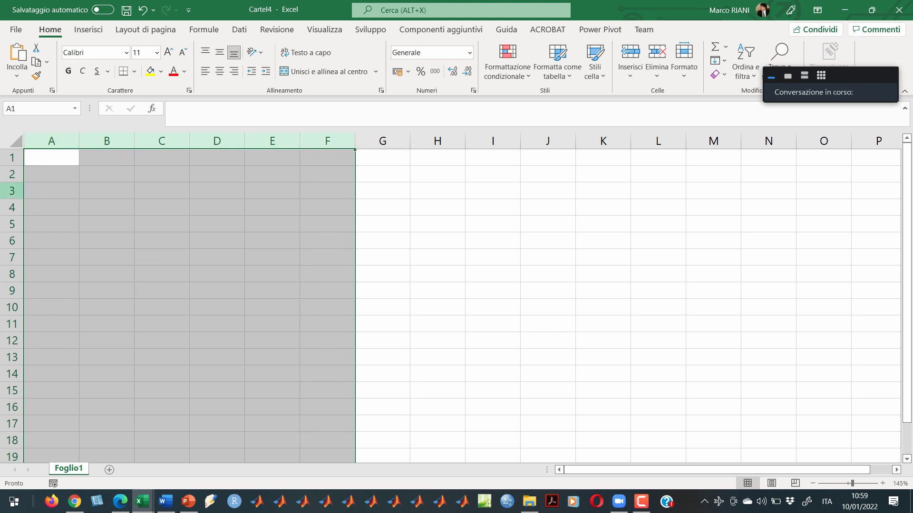
- Enter 1000 in A1 and 2000 in A2, and extend the series down to A15
click(51, 158)
text(1000)
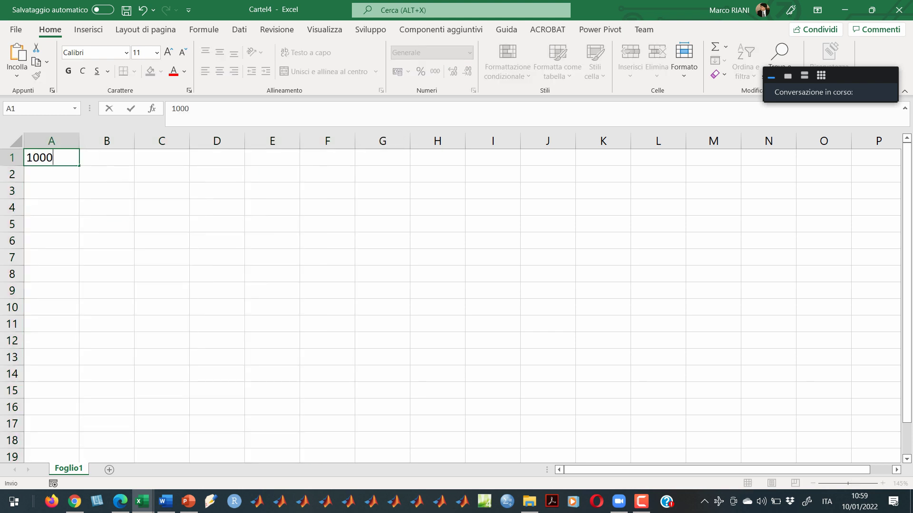
key(Return)
text(2000)
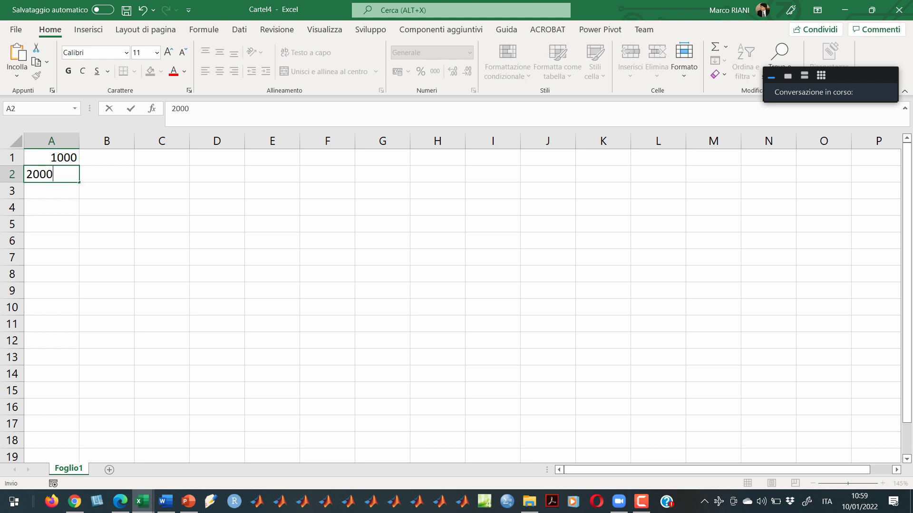
key(Return)
drag(51, 157, 79, 388)
- Check the exercise text on the PowerPoint slide, then back in Excel enter =A1*1000 in B1
click(107, 157)
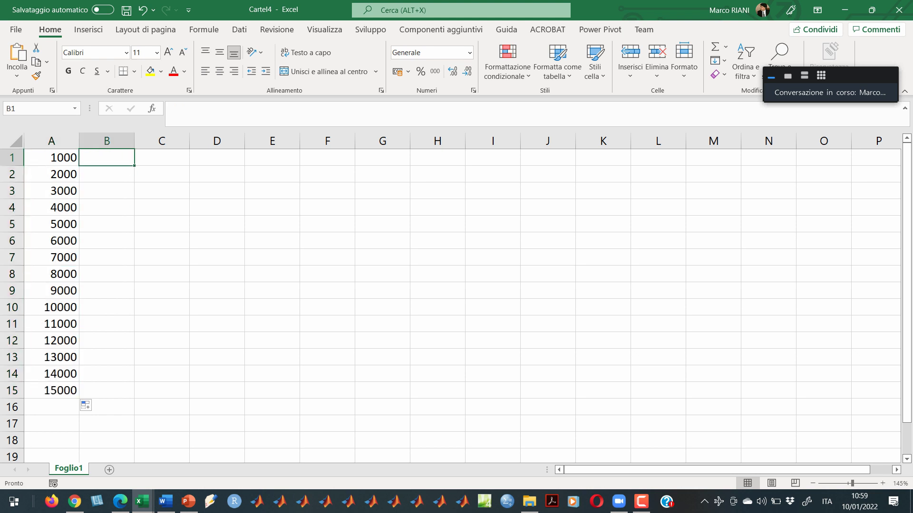
key(alt+Tab)
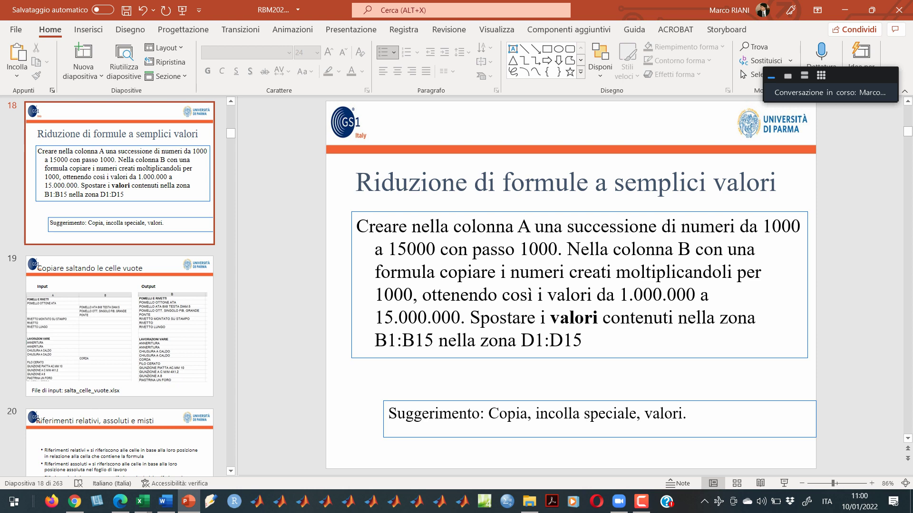
key(alt+Tab)
text(=)
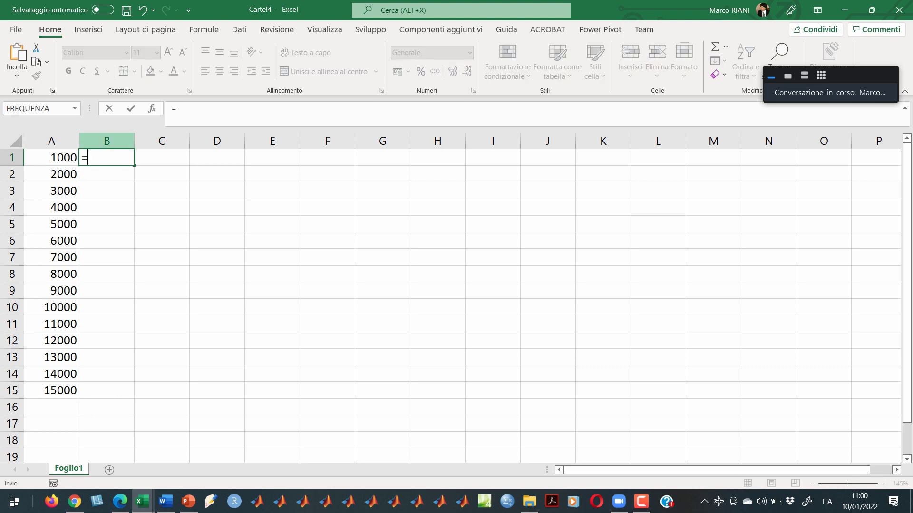
key(Left)
text(*1000)
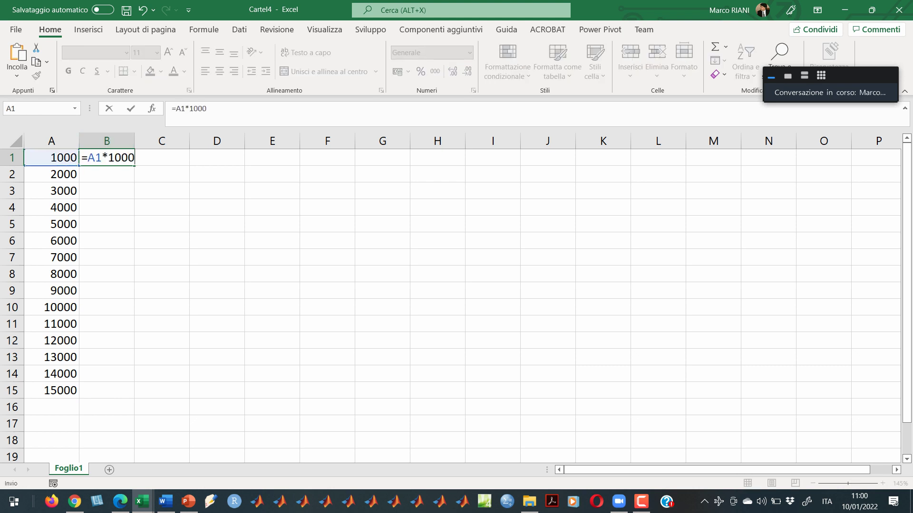
key(Return)
- Fill the B1 formula down to B15 and widen column B so the numbers show in full
key(Up)
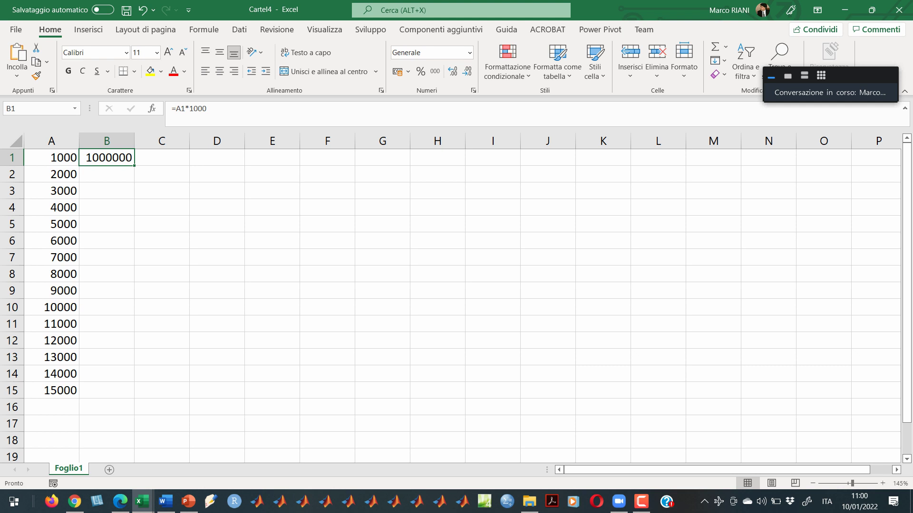
double_click(134, 165)
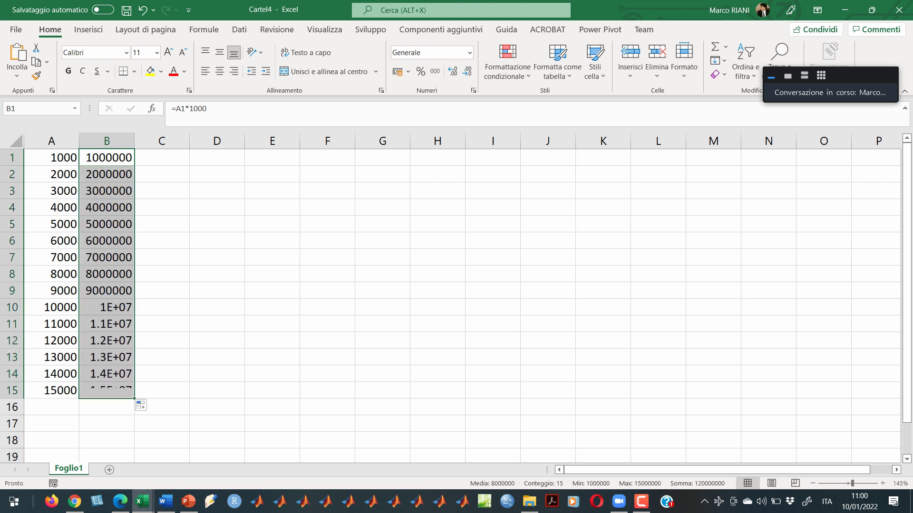
drag(134, 142, 162, 142)
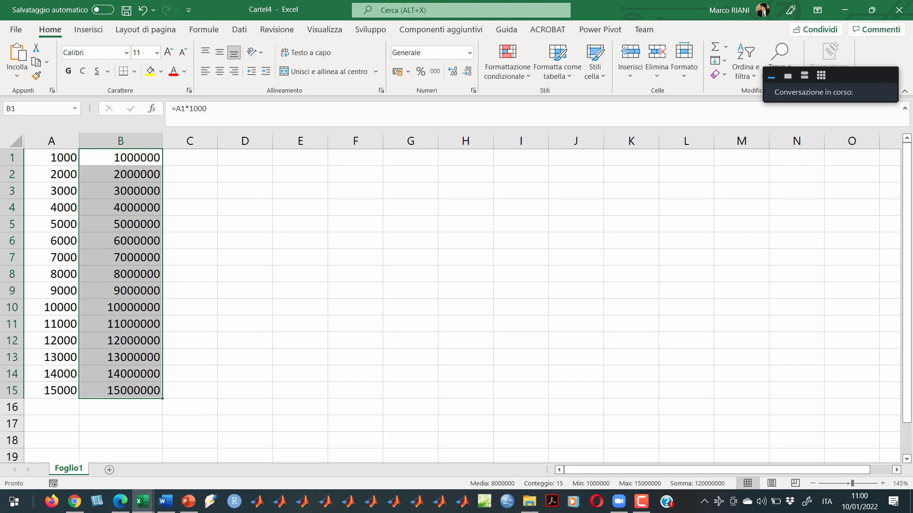
- Inspect the formula in B1 in edit mode, hiding the floating meeting controls that cover the sheet
click(120, 157)
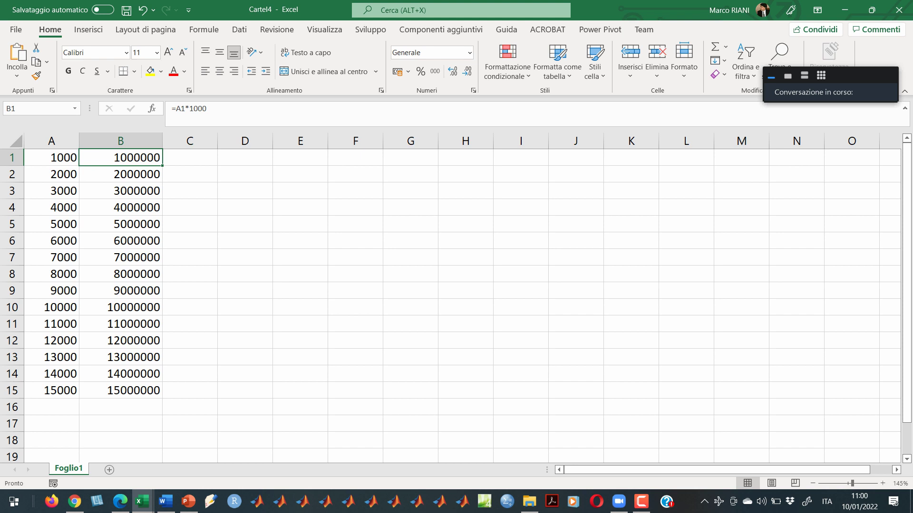
key(F2)
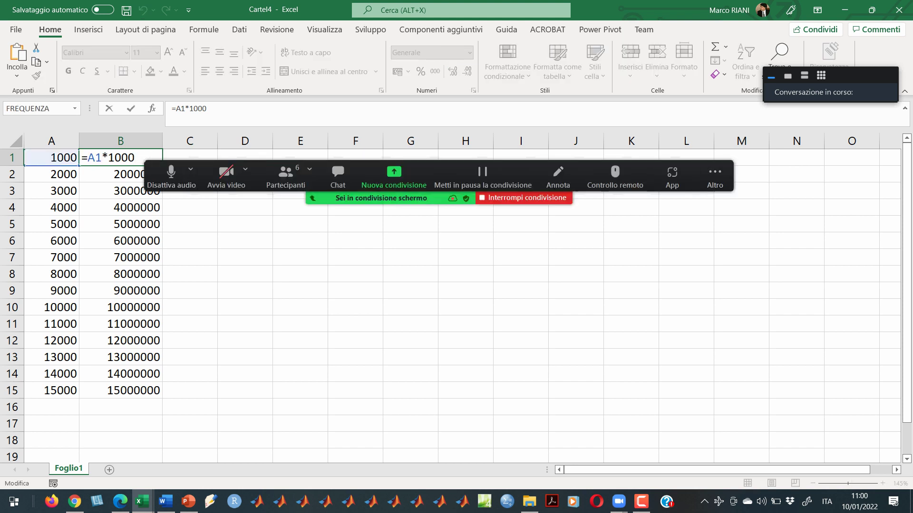
click(715, 177)
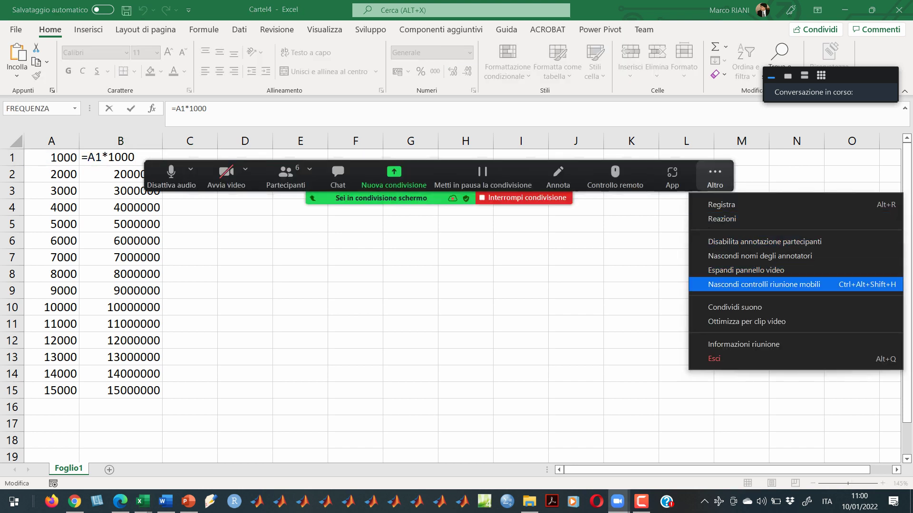
key(ctrl+alt+shift+h)
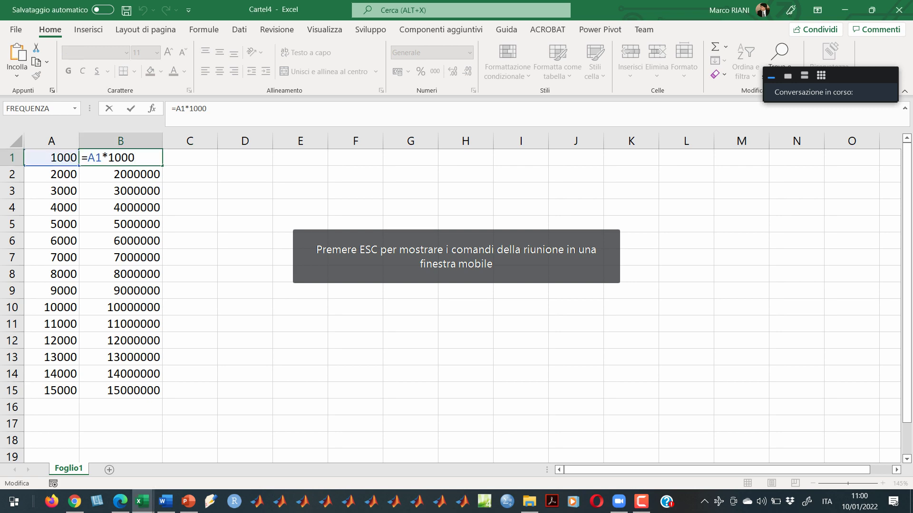
click(190, 191)
key(Down)
key(Down)
key(Down)
- Reread the exercise text on the PowerPoint slide, then switch back to the Excel workbook and highlight B1:B15
key(alt+Tab)
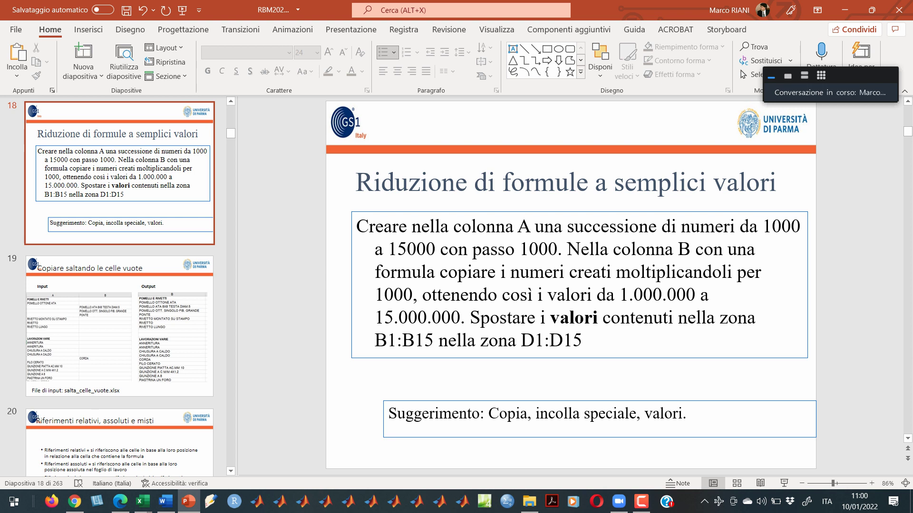
key(alt+Tab)
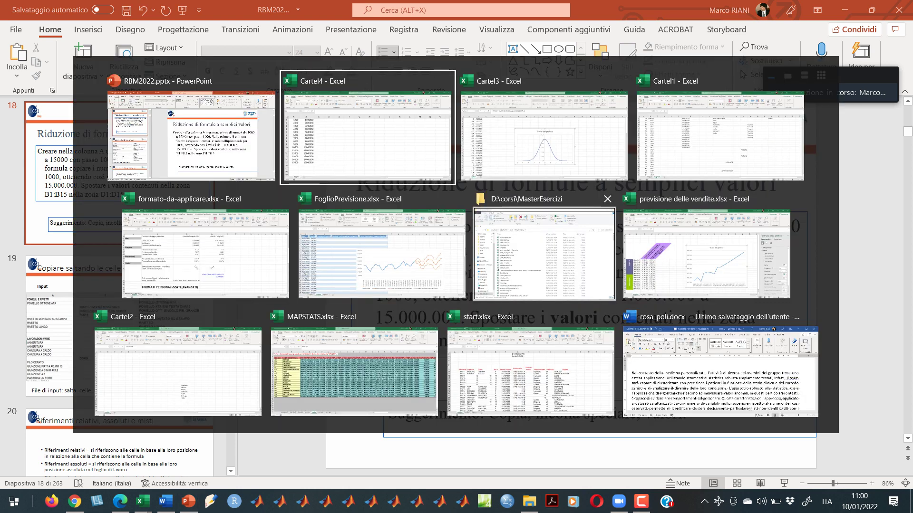
click(120, 174)
drag(120, 157, 120, 391)
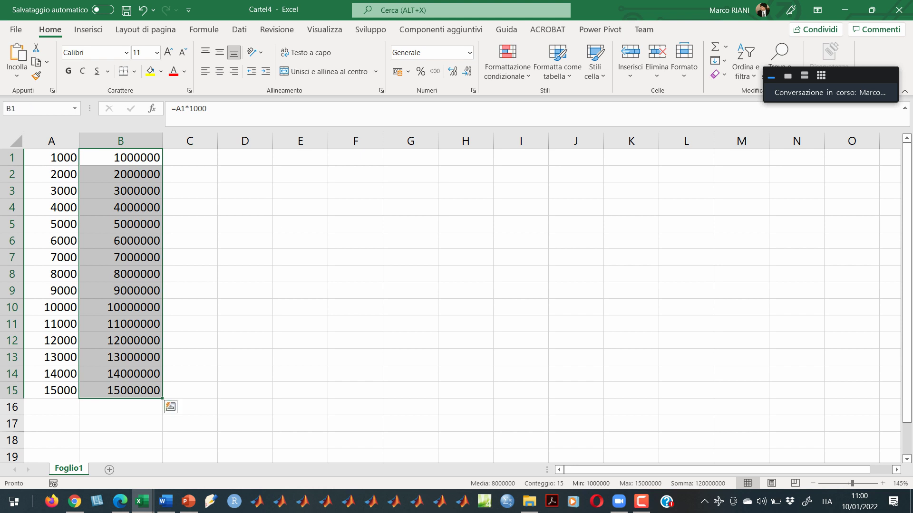
click(120, 241)
- Copy B1:B15 and paste it normally, with its formulas, starting at G5
drag(121, 158, 120, 391)
right_click(126, 162)
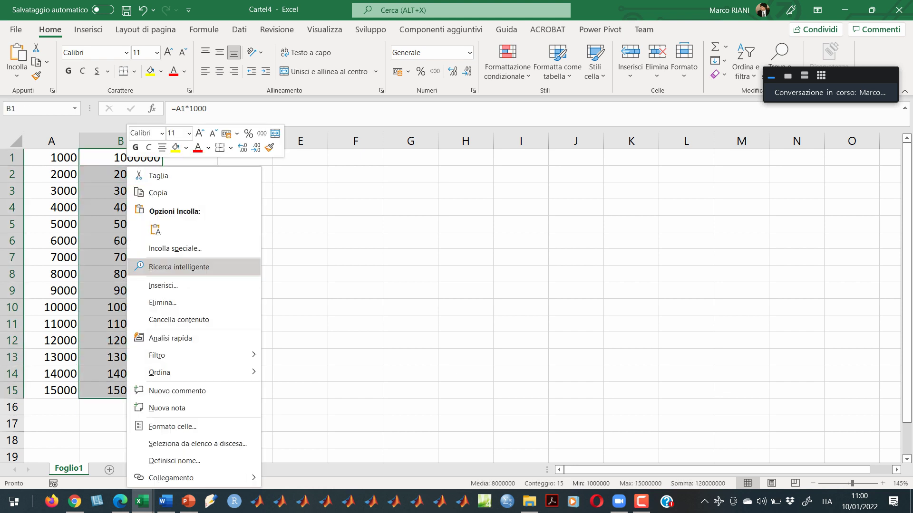
click(159, 193)
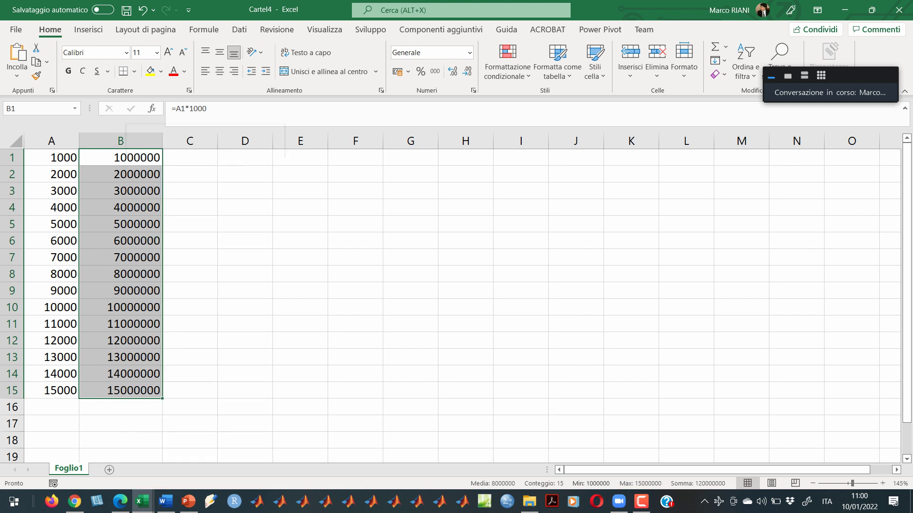
click(300, 174)
click(405, 224)
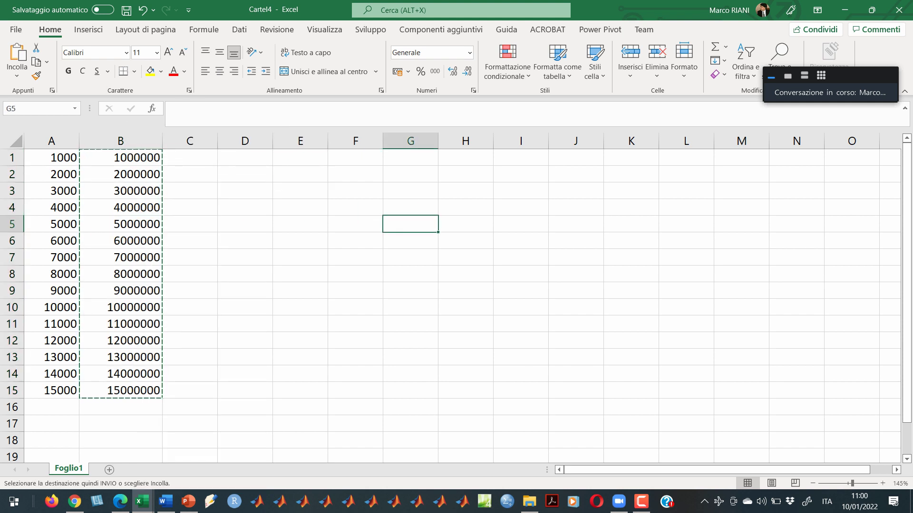
right_click(405, 223)
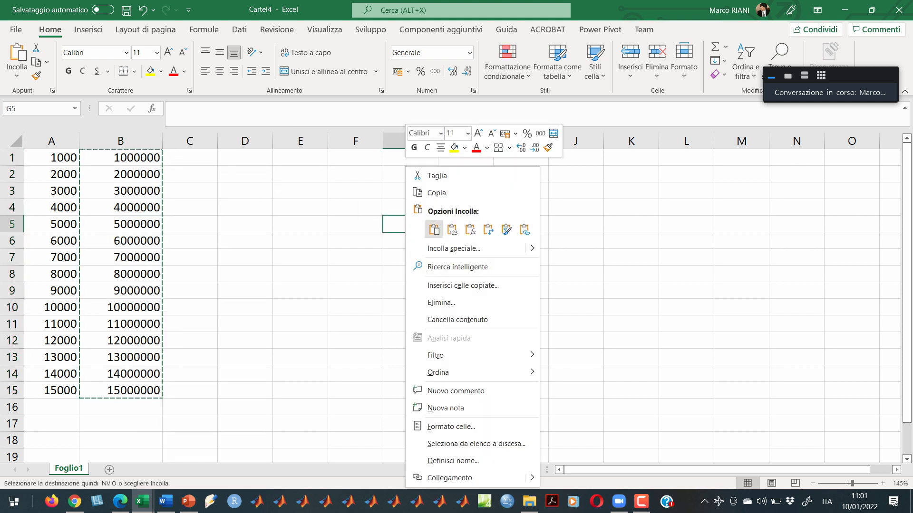
click(433, 229)
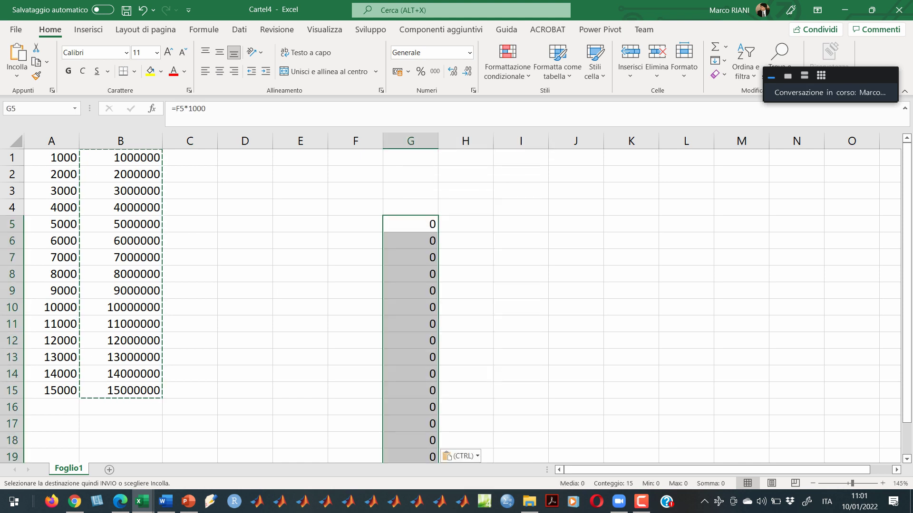
- Compare the formulas in B1 and G5, hiding the floating meeting controls that cover the sheet
click(120, 158)
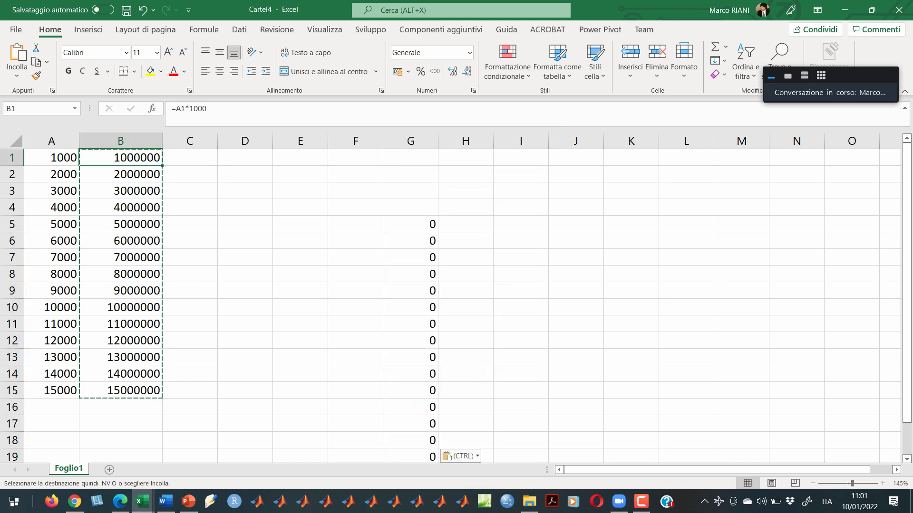
double_click(410, 224)
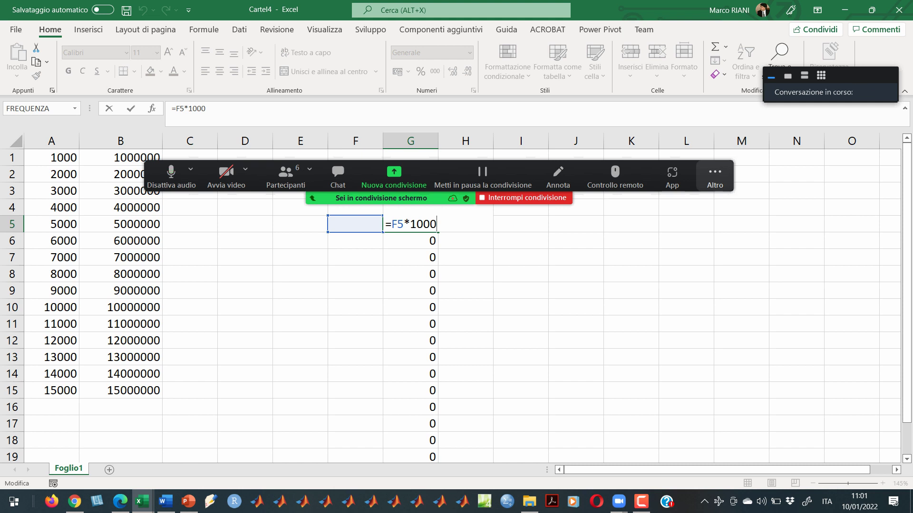
key(ctrl+Return)
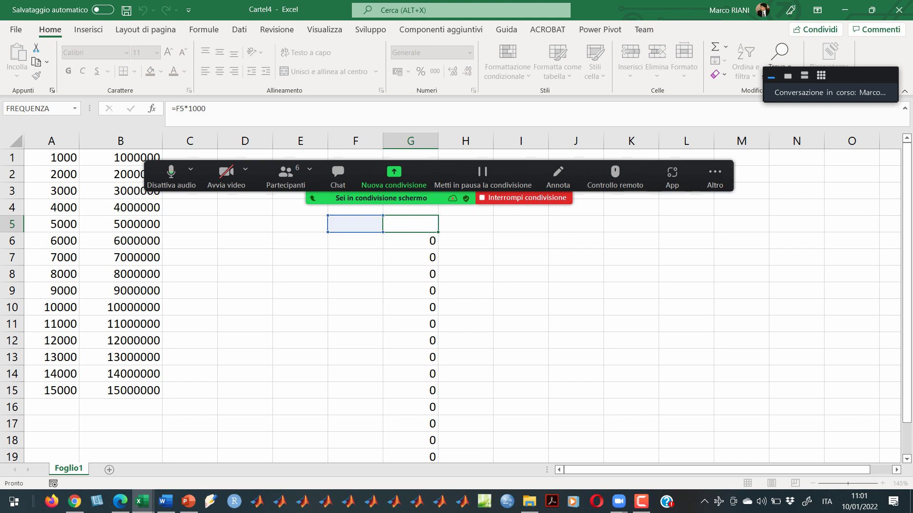
click(715, 175)
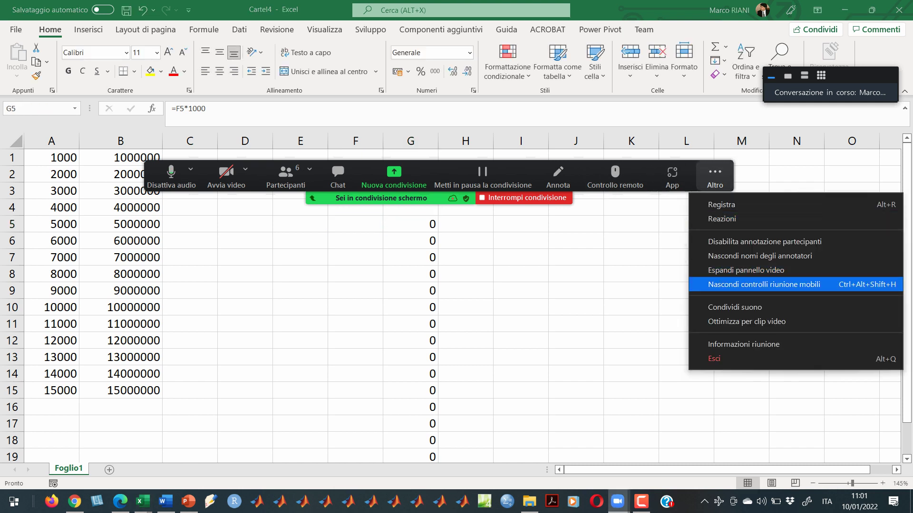
click(764, 284)
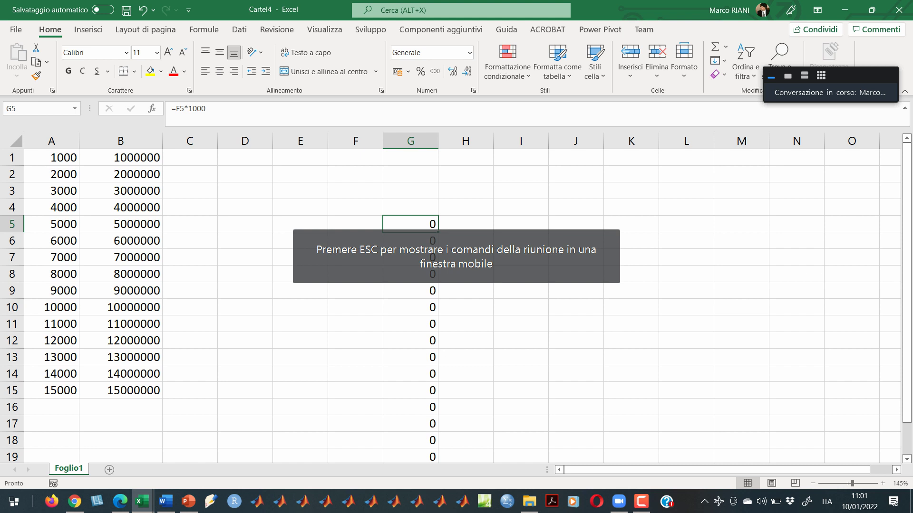
- Clear the pasted formulas in column G from G5 down
key(ctrl+shift+Down)
key(Delete)
click(356, 157)
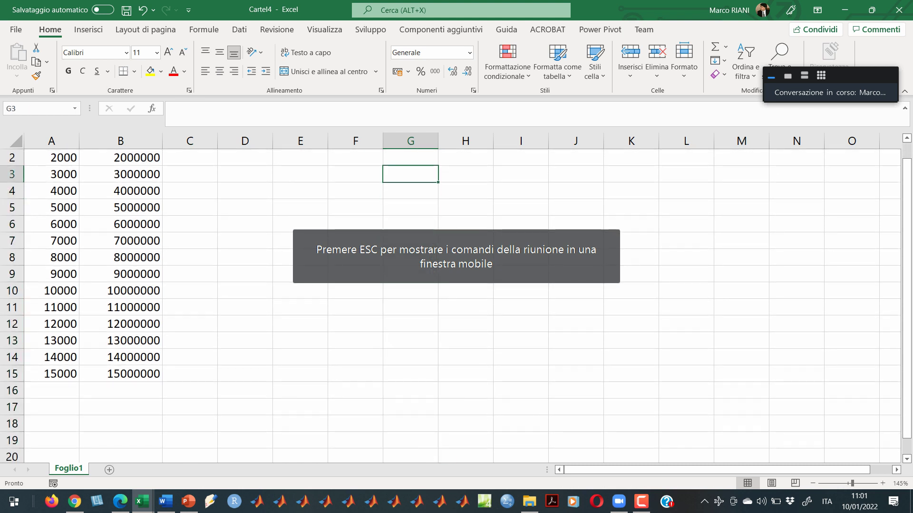
- Copy the range B2:B15
key(Left)
key(Left)
key(Left)
key(Left)
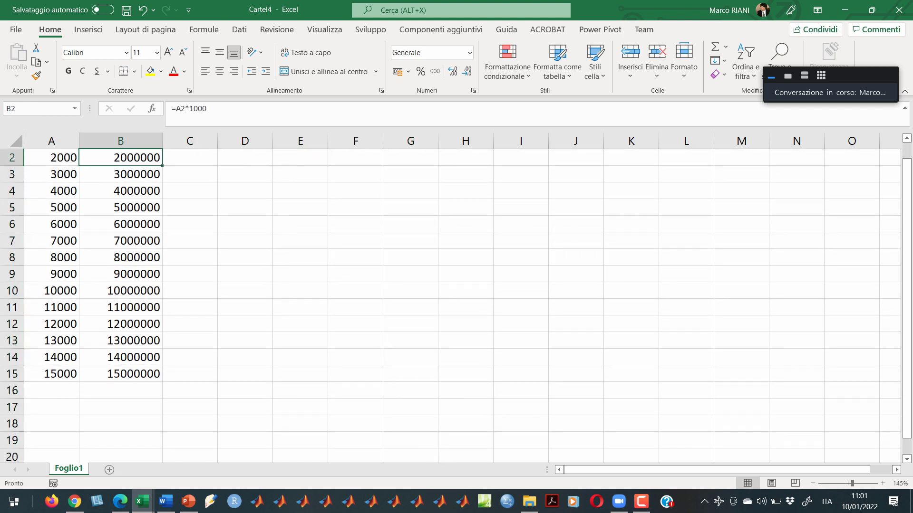
key(shift+Down)
key(shift+Down)
key(shift+Down)
key(shift+Down)
key(shift+Down)
key(shift+Down)
key(shift+Down)
key(shift+Down)
key(shift+Down)
key(shift+Down)
key(shift+Down)
key(shift+Down)
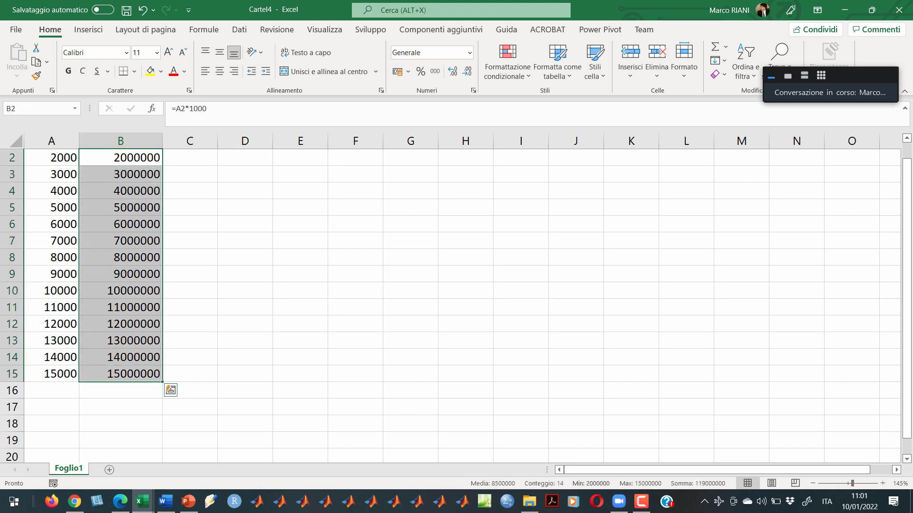
right_click(117, 163)
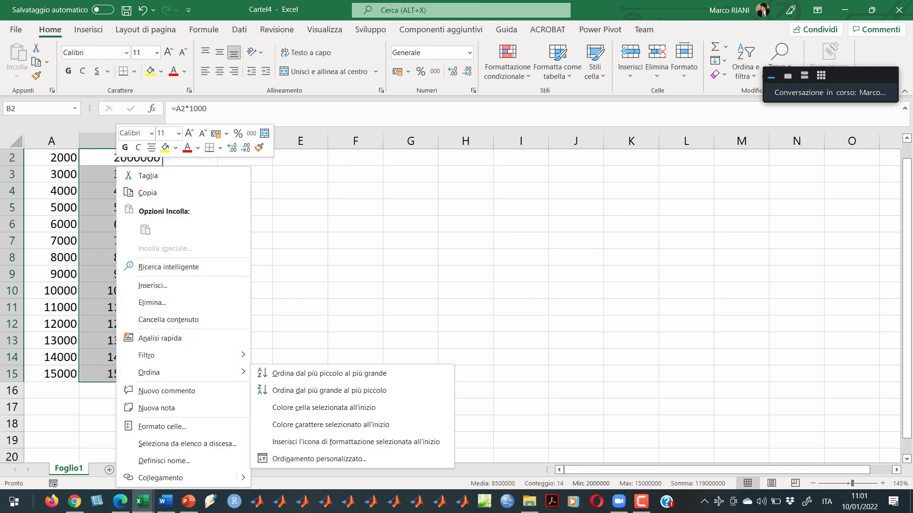
key(Escape)
right_click(127, 160)
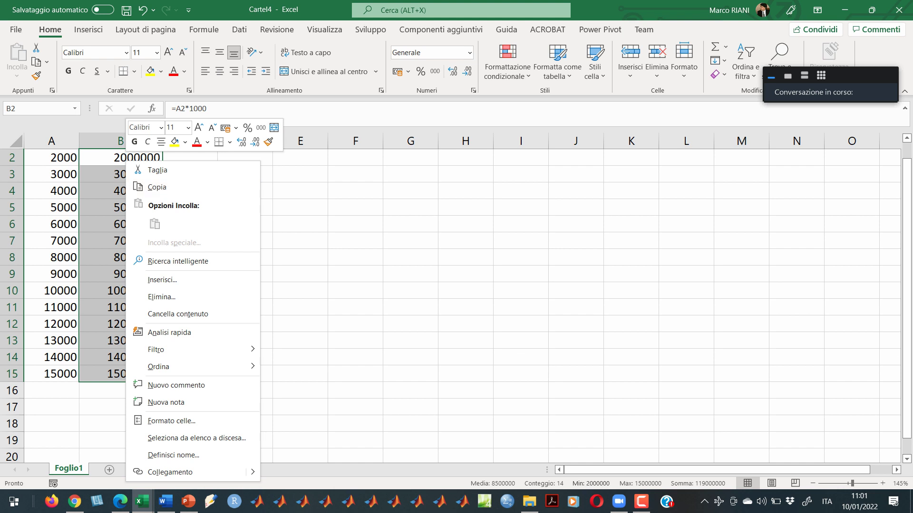
click(157, 187)
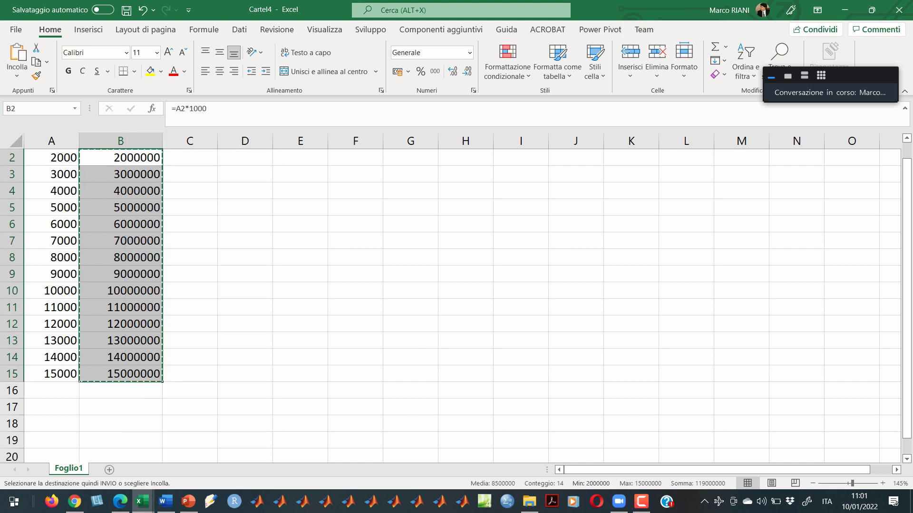
- Paste the copied range as values only, starting at F4
click(355, 207)
click(354, 191)
right_click(349, 191)
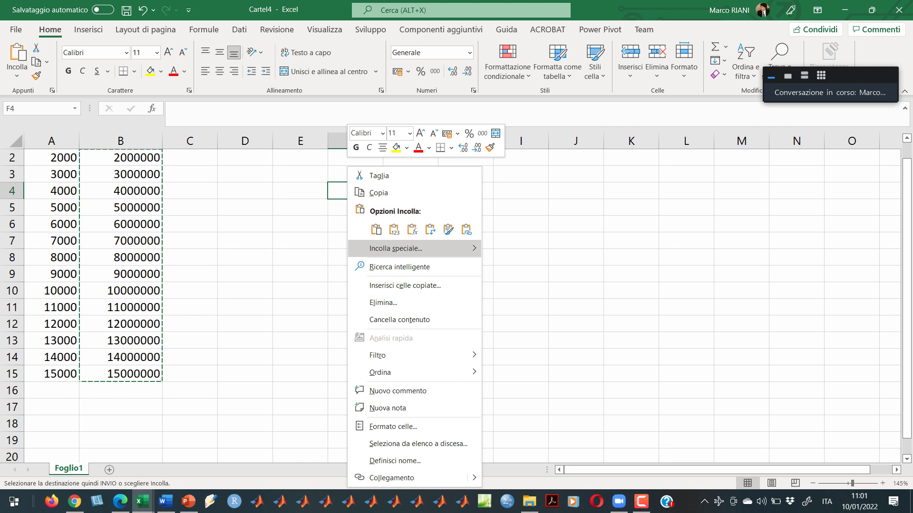
mouse_move(419, 248)
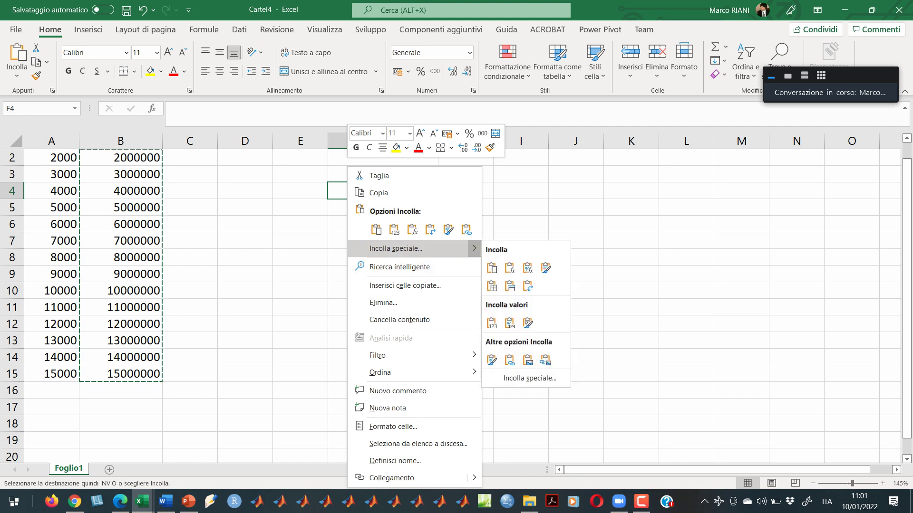
click(492, 324)
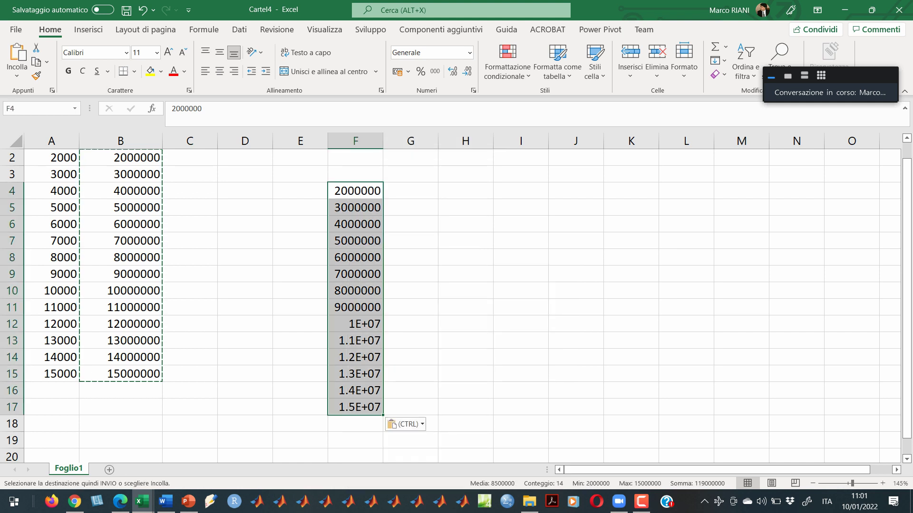
- Widen column F to show the numbers in full and check that its cells hold plain values
drag(383, 140, 430, 141)
click(379, 241)
click(379, 190)
click(379, 224)
scroll(456, 302, up, 1)
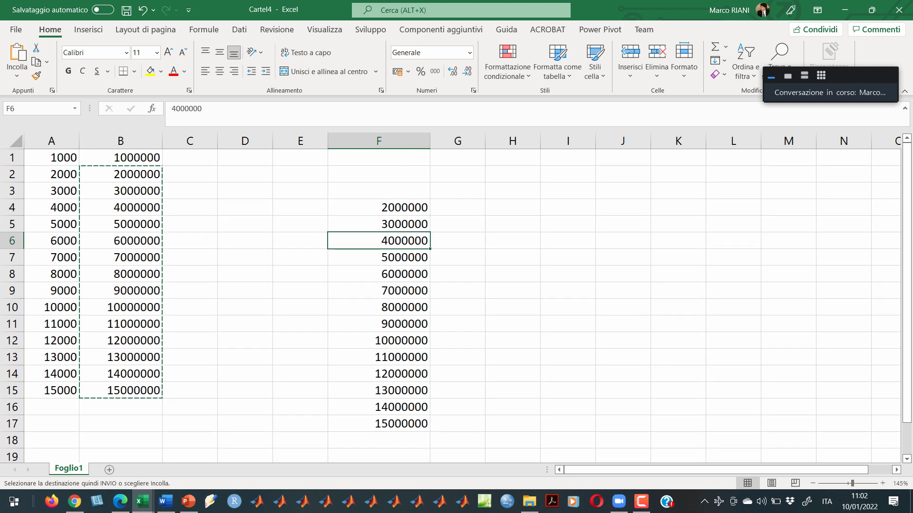
click(379, 207)
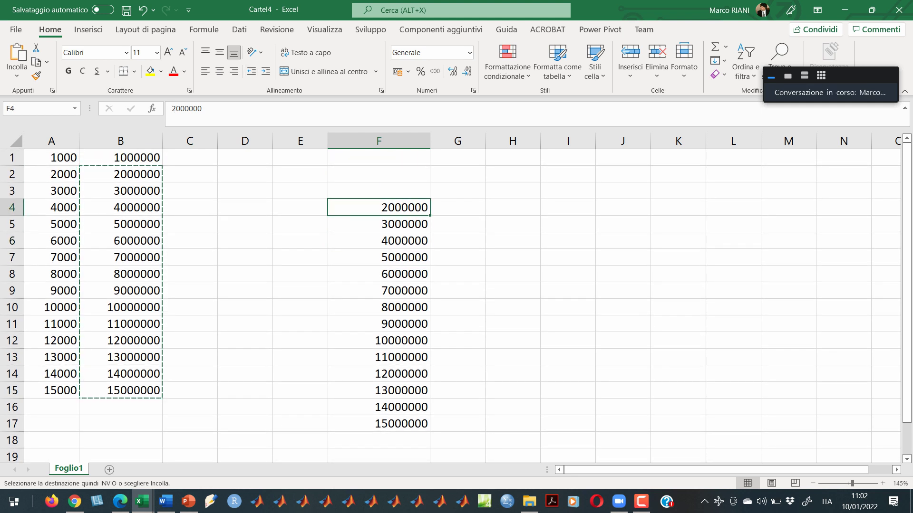
- Undo the widening of column F and clear the pasted values in F4:F17
key(ctrl+z)
click(137, 207)
click(357, 207)
key(ctrl+shift+Down)
key(Delete)
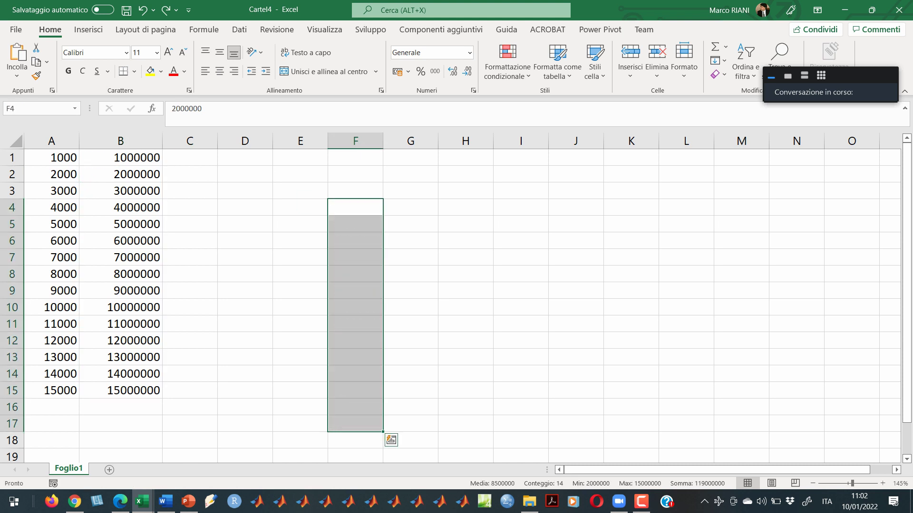
- Copy the formula range B1:B15
key(Up)
key(Up)
key(Up)
key(Left)
key(Left)
key(Left)
key(Left)
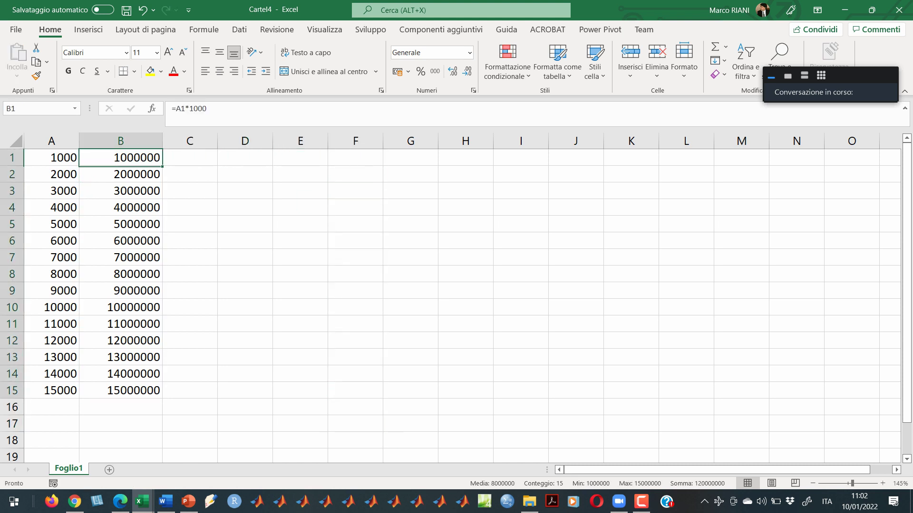
key(ctrl+shift+Down)
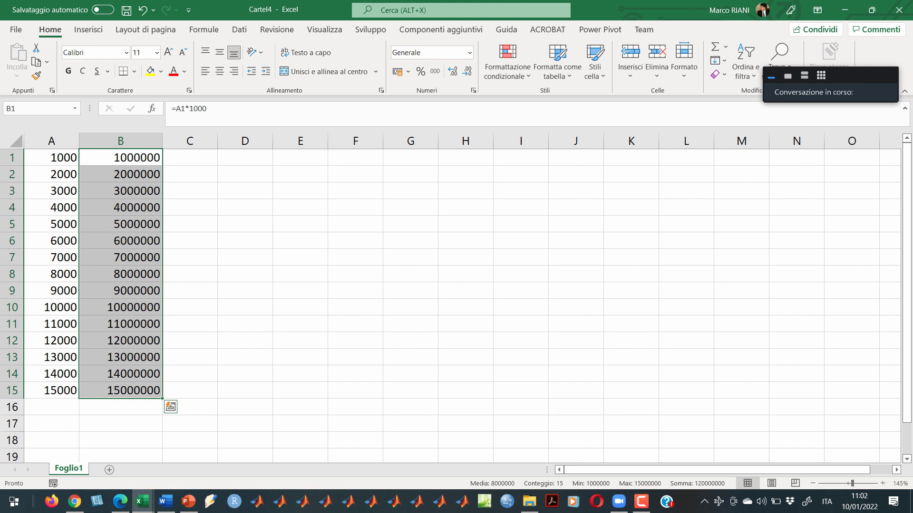
right_click(143, 166)
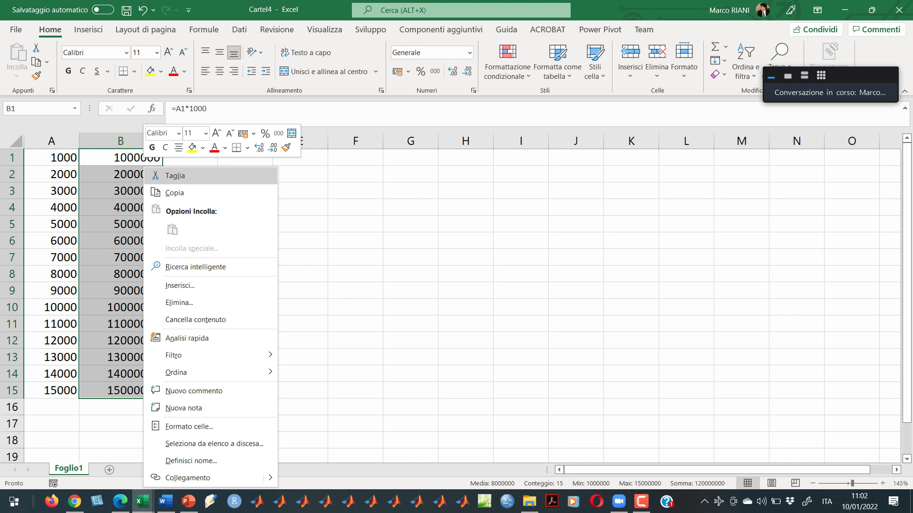
click(174, 192)
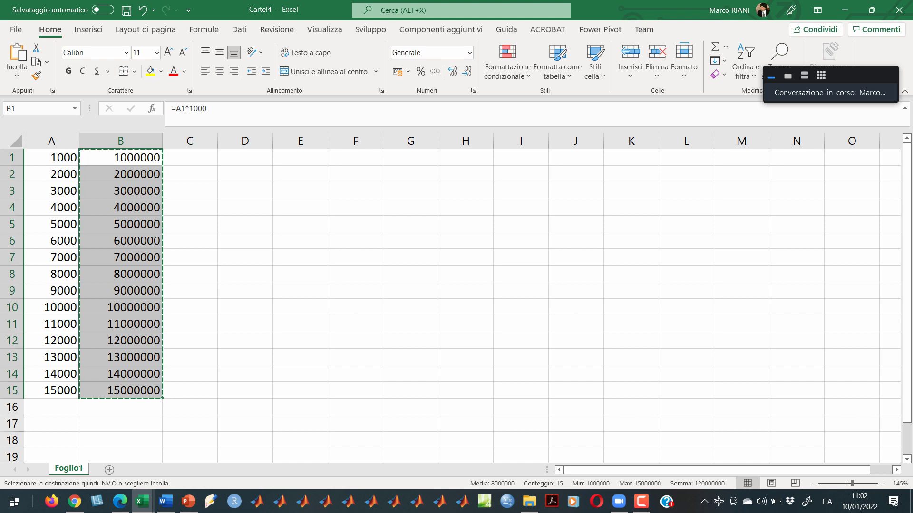
- Paste the copied range as values only, starting at D1, and widen column D to show the numbers in full
click(245, 157)
right_click(263, 156)
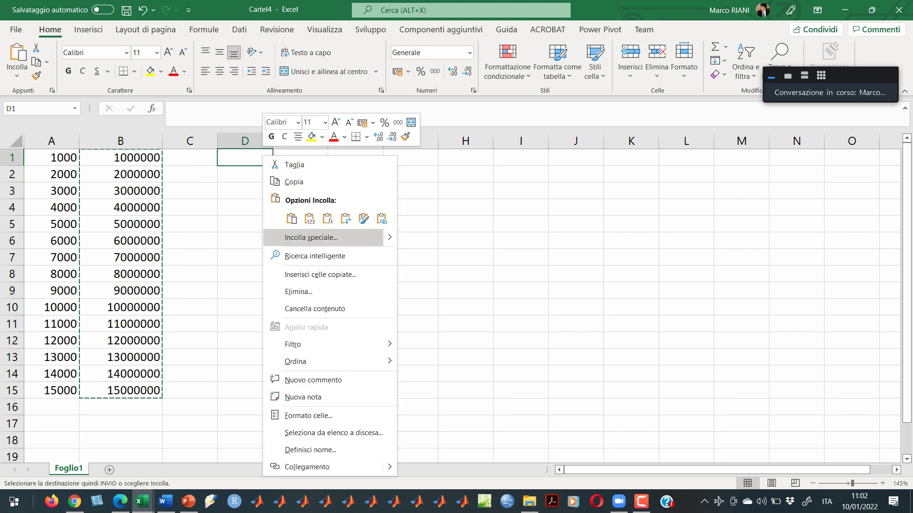
click(291, 218)
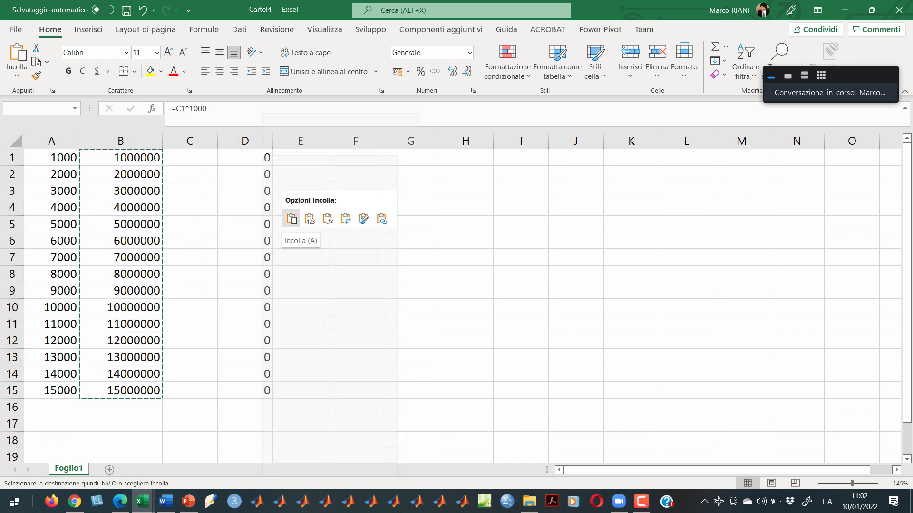
click(310, 219)
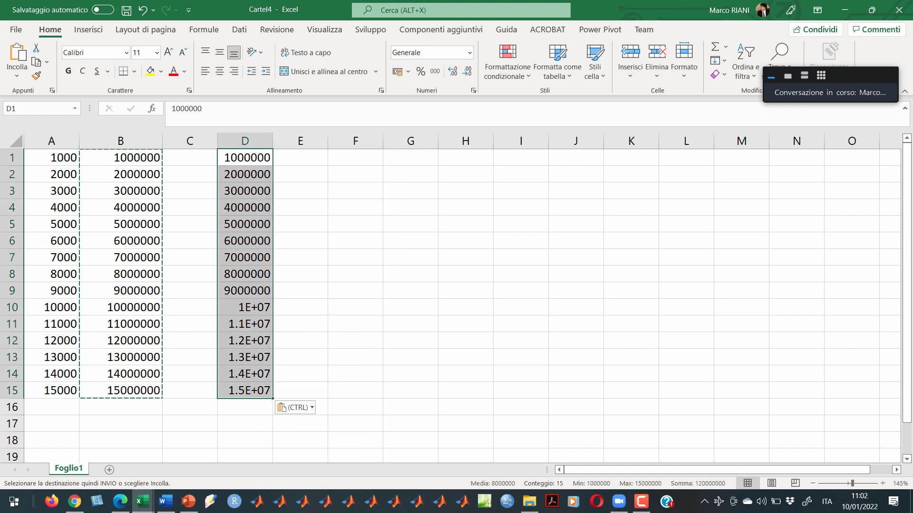
drag(272, 141, 349, 140)
click(283, 191)
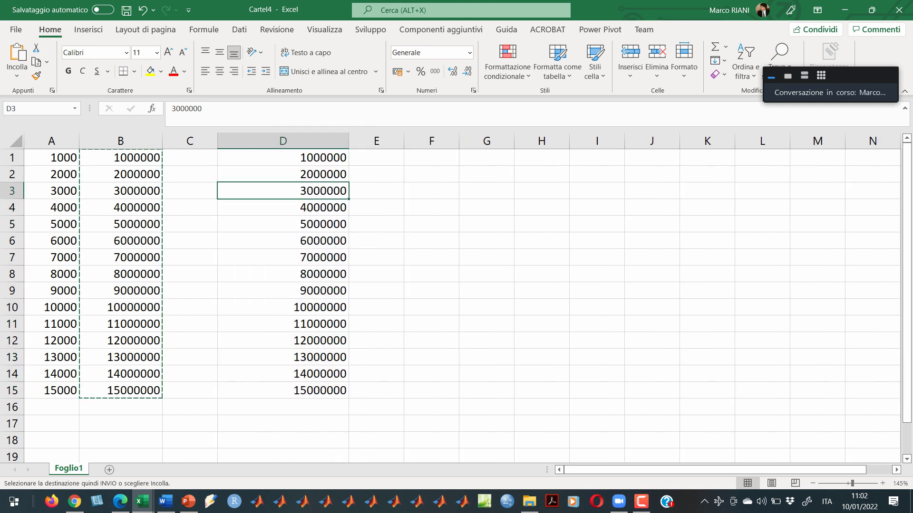
- Inspect several cells in column D for plain values and compare them with the formula in B2
click(141, 140)
right_click(142, 140)
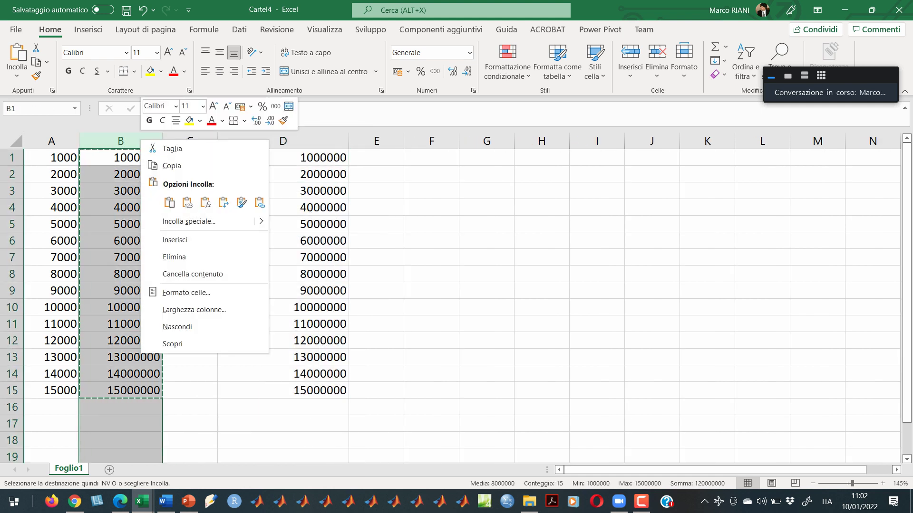
key(Escape)
click(376, 191)
click(282, 174)
click(283, 158)
click(283, 207)
click(283, 241)
click(121, 174)
- Delete the whole column B containing the formulas
click(143, 141)
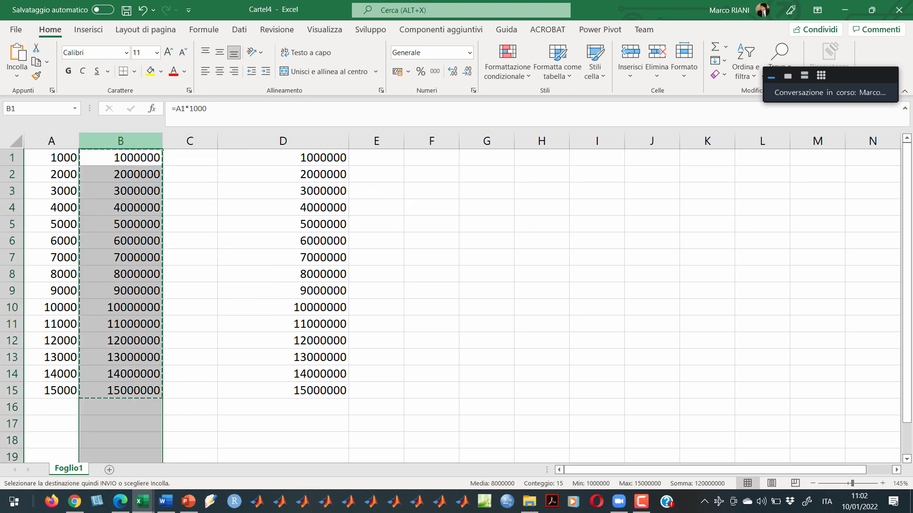
right_click(144, 139)
click(178, 255)
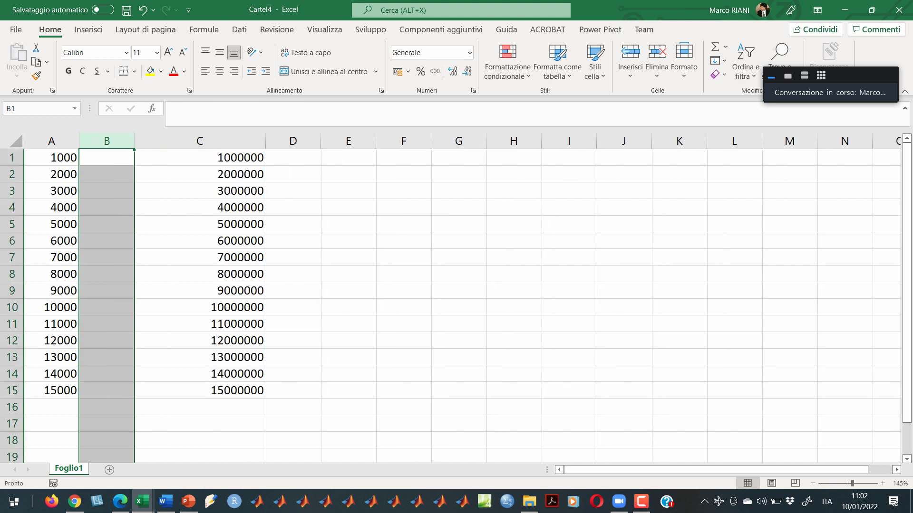
- Move the values from C1:C15 to B1:B15 and widen column B to show the numbers in full
drag(200, 158, 200, 390)
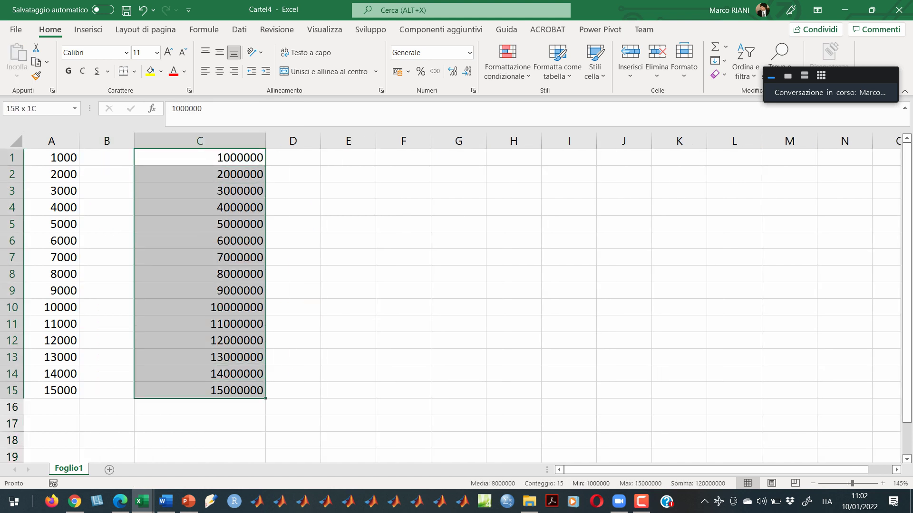
drag(256, 398, 202, 401)
click(106, 190)
click(106, 157)
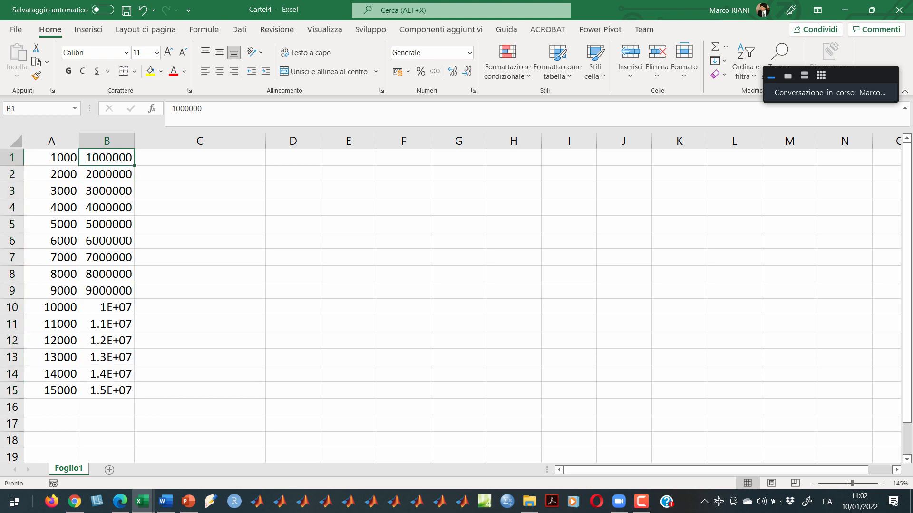
drag(134, 141, 191, 140)
click(135, 190)
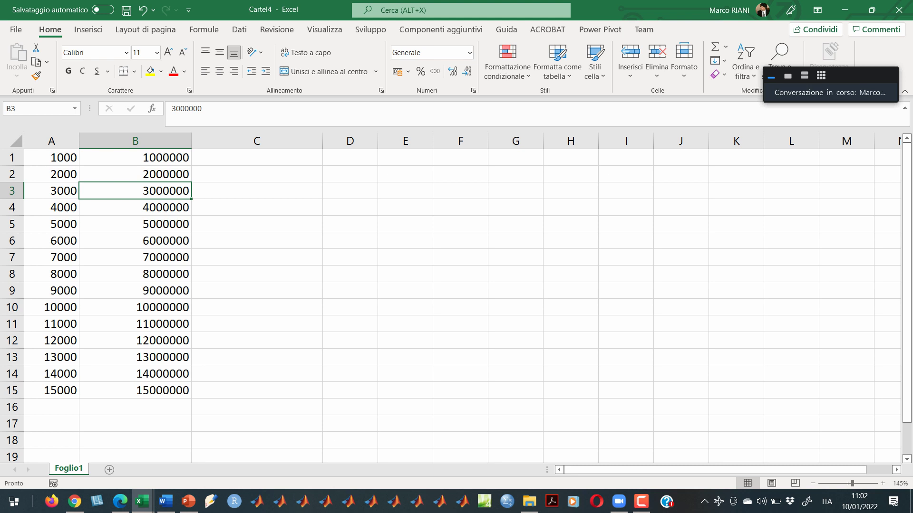
click(641, 501)
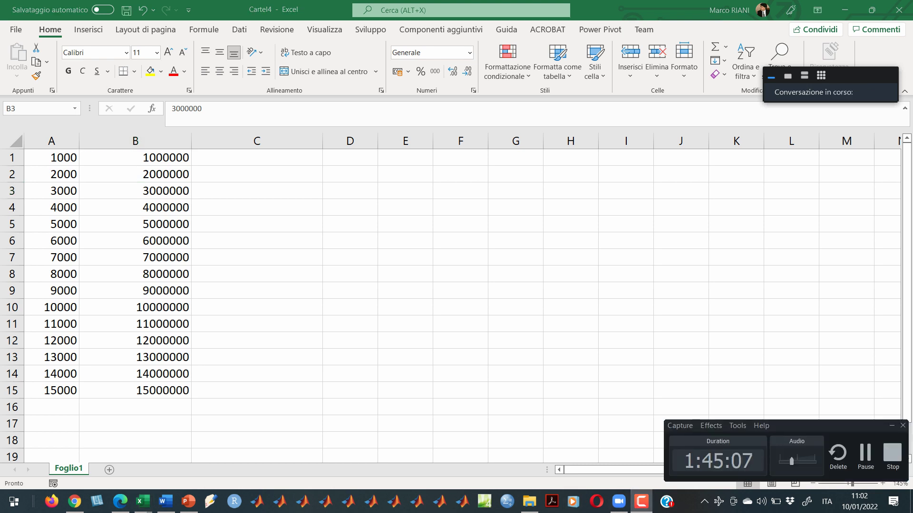